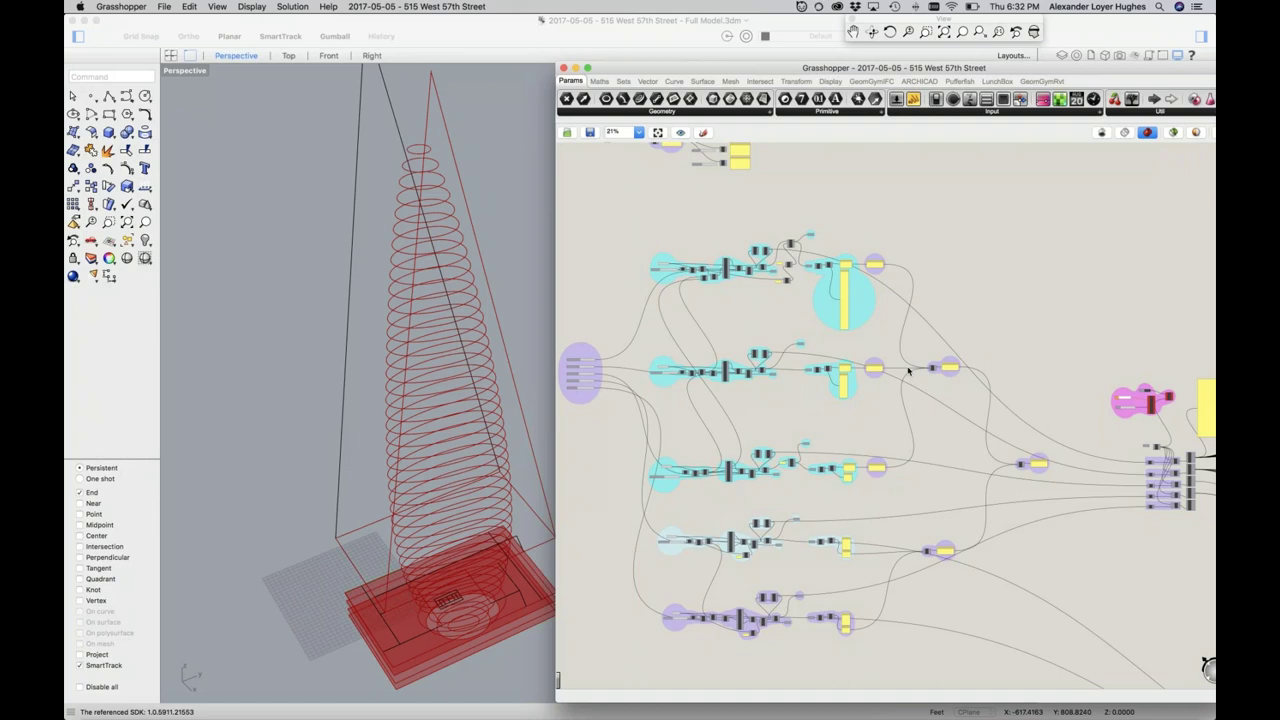
Switch to the zoning analysis PDF in Acrobat Reader and advance to the Zoning Summary sheet on page 58
{"action": "key", "text": "super+Tab"}
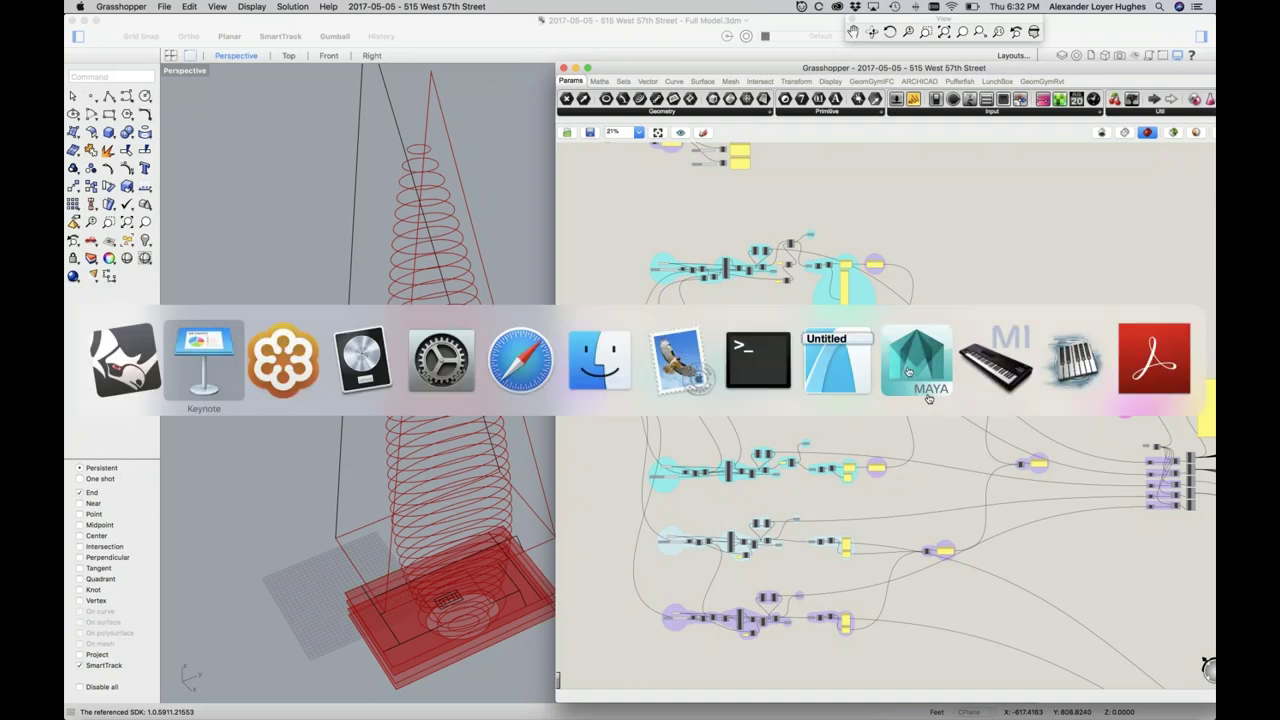
{"action": "key", "text": "super+Tab"}
{"action": "key", "text": "super+Tab"}
{"action": "key", "text": "super+Tab"}
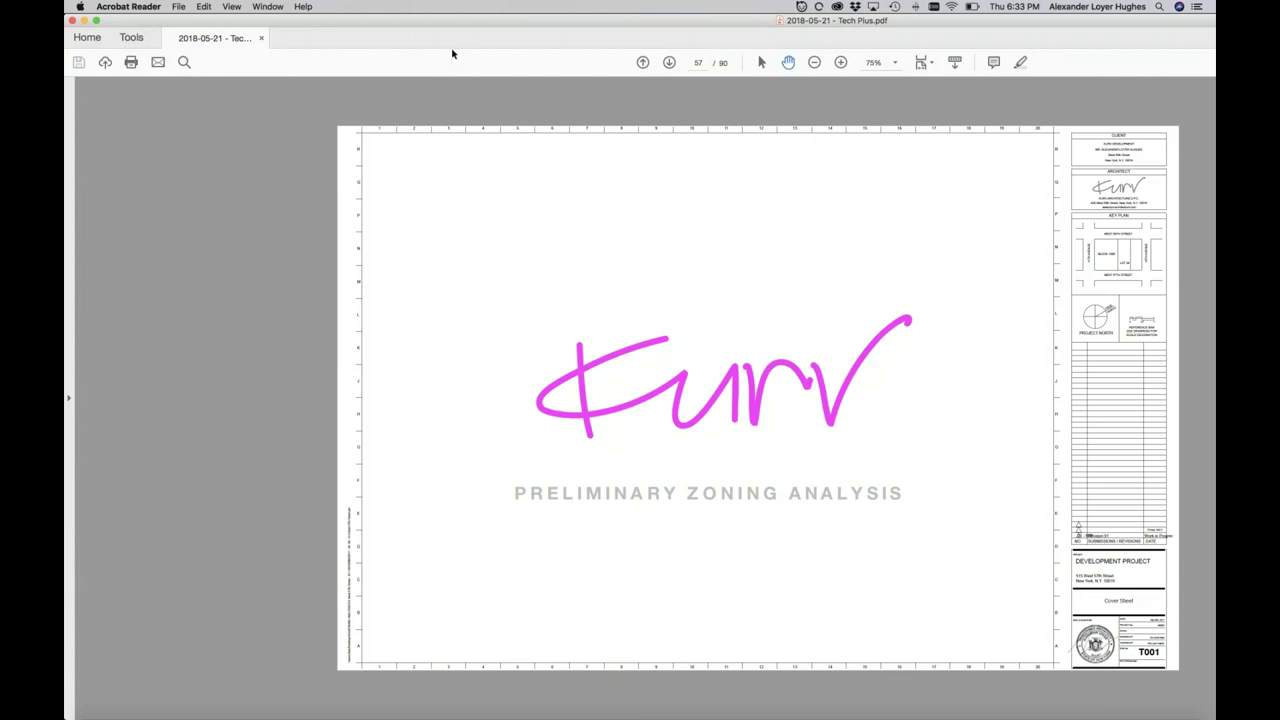
{"action": "left_click", "coordinate": [669, 62]}
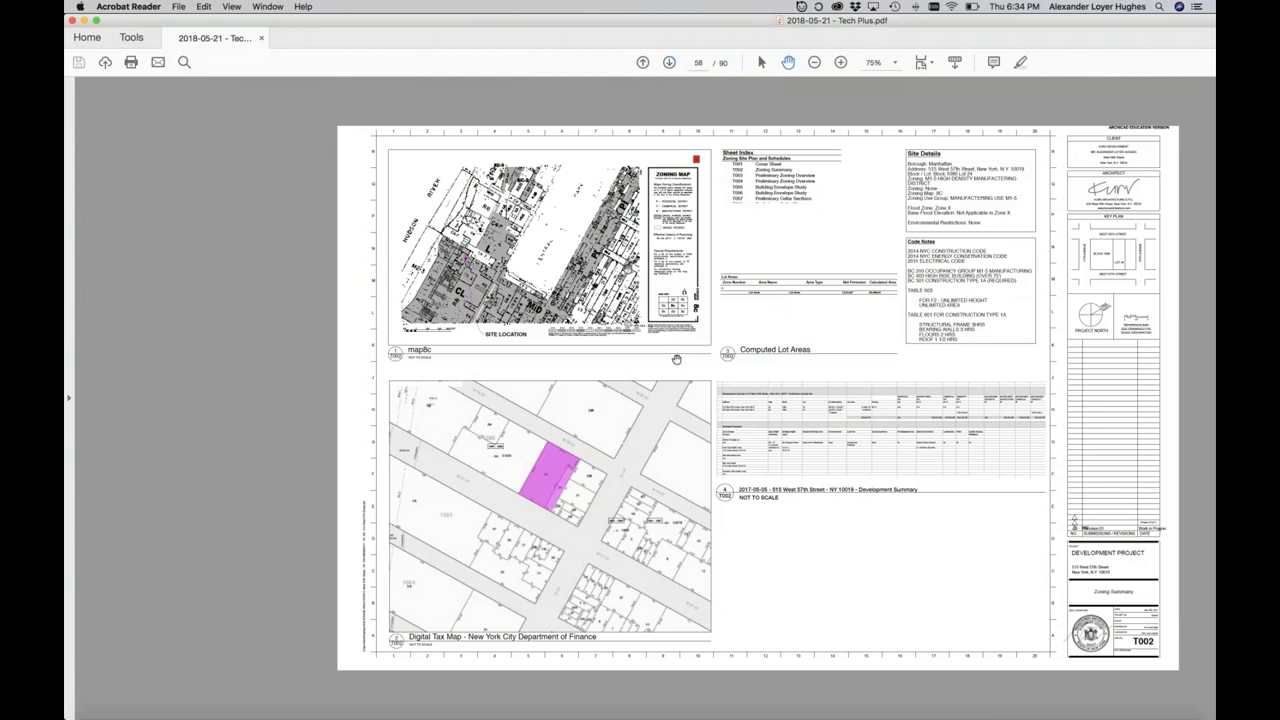
Examine the lot dimensions, lot areas and zoning data in the Development Summary table, then return to an overview of the sheet
{"action": "scroll", "coordinate": [898, 507], "scroll_direction": "up", "scroll_amount": 2, "text": "super"}
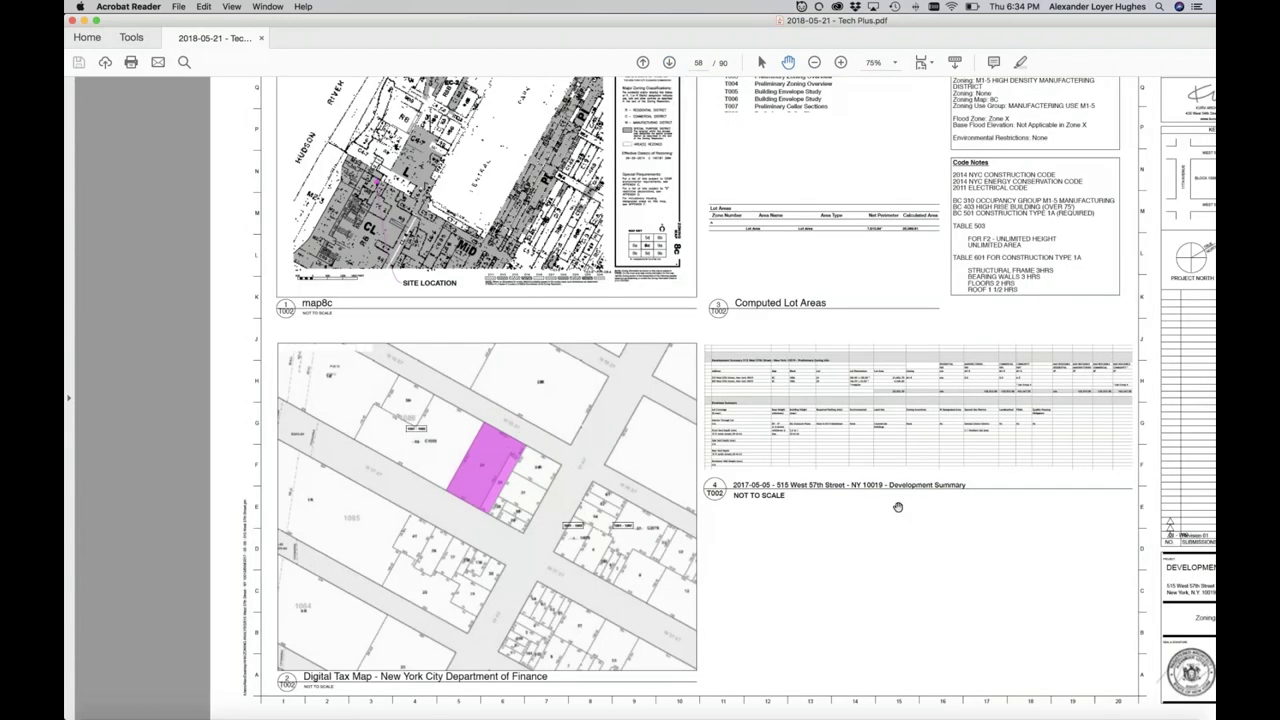
{"action": "scroll", "coordinate": [898, 507], "scroll_direction": "up", "scroll_amount": 1, "text": "super"}
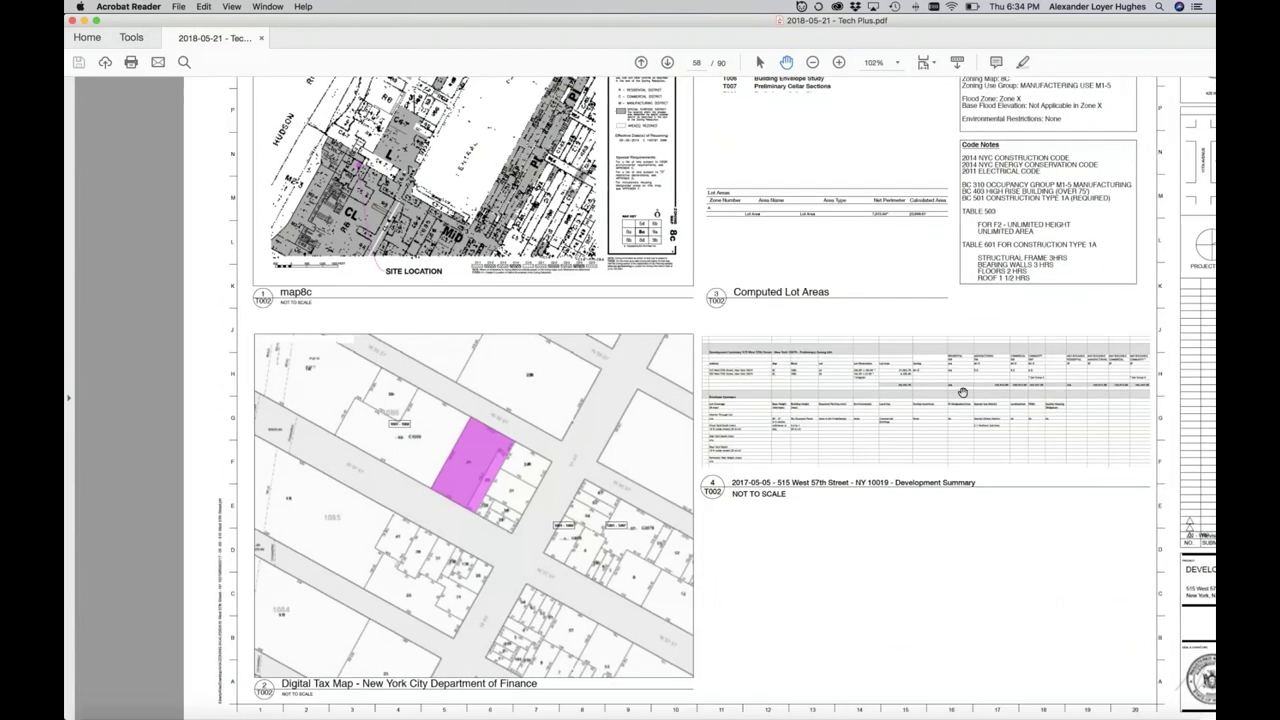
{"action": "scroll", "coordinate": [962, 392], "scroll_direction": "up", "scroll_amount": 3, "text": "super"}
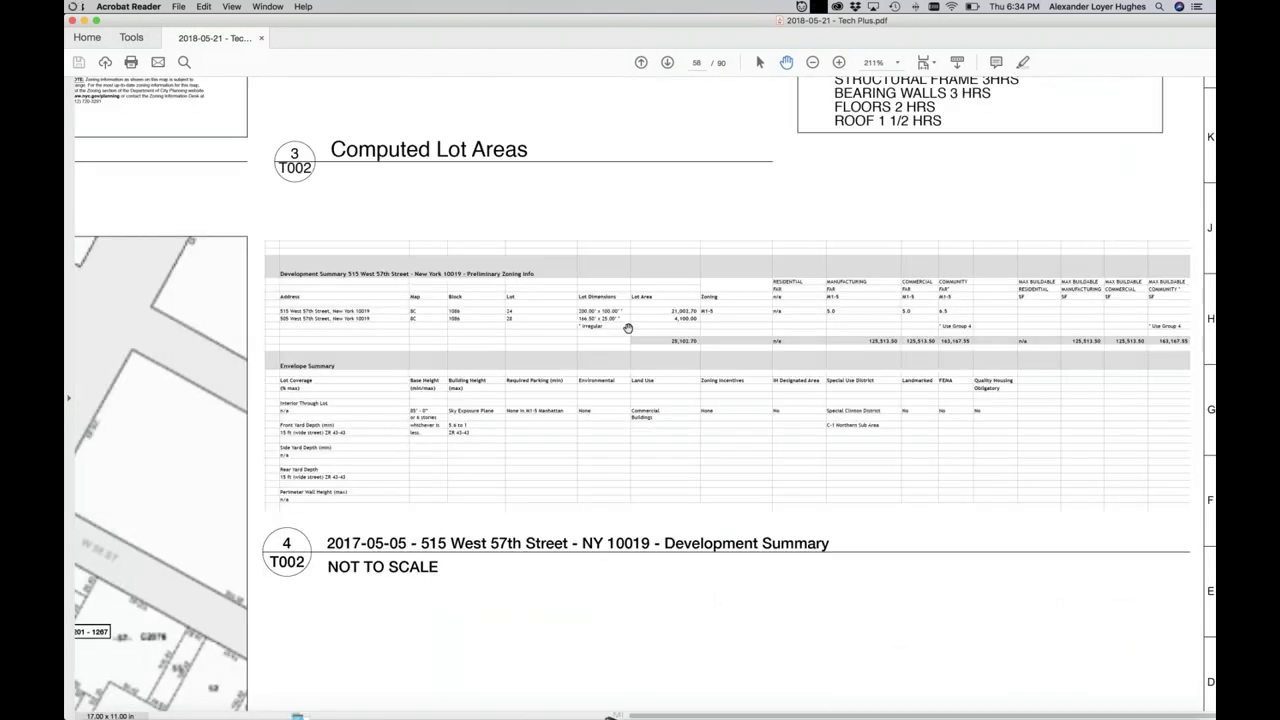
{"action": "scroll", "coordinate": [628, 328], "scroll_direction": "up", "scroll_amount": 3, "text": "super"}
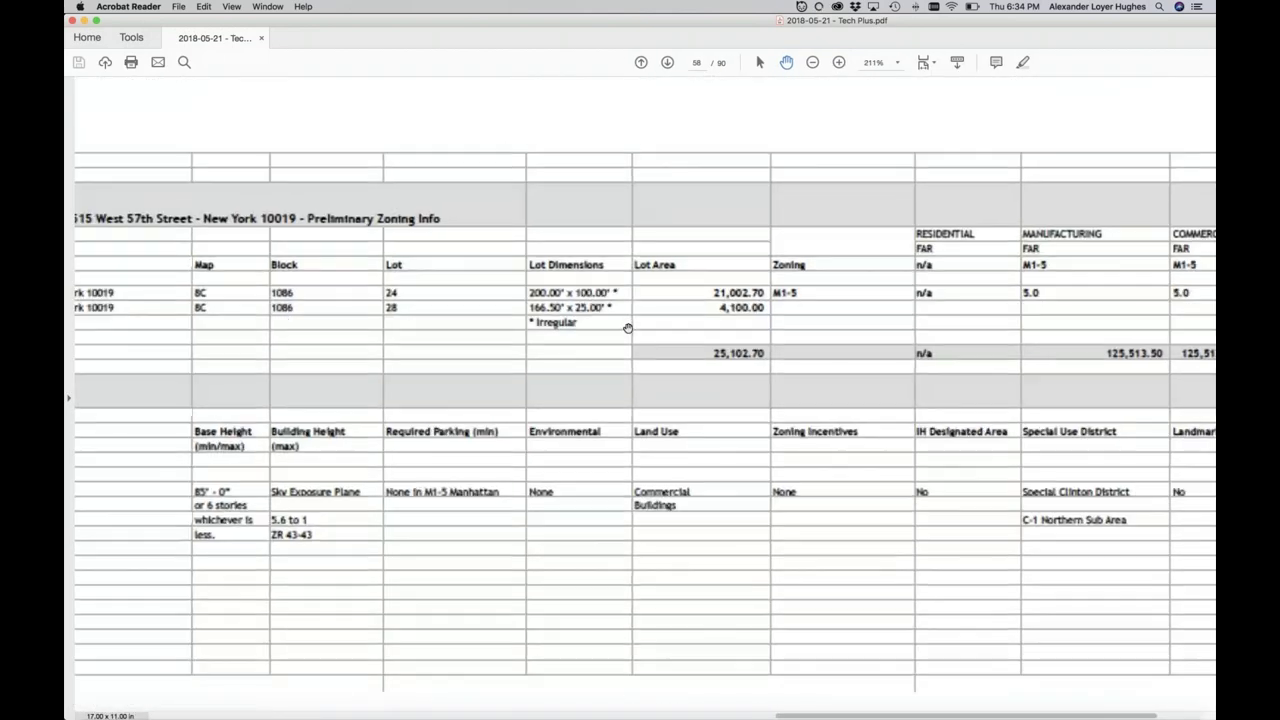
{"action": "scroll", "coordinate": [628, 328], "scroll_direction": "down", "scroll_amount": 2, "text": "super"}
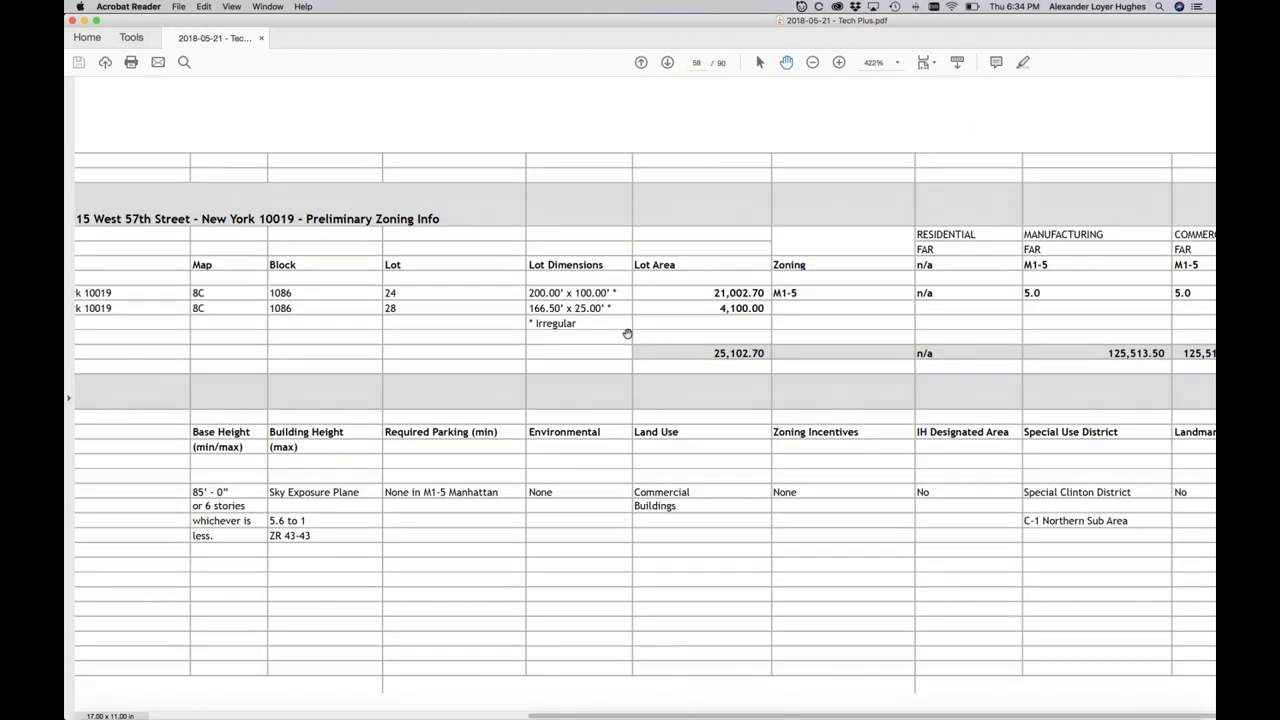
{"action": "scroll", "coordinate": [627, 333], "scroll_direction": "down", "scroll_amount": 1}
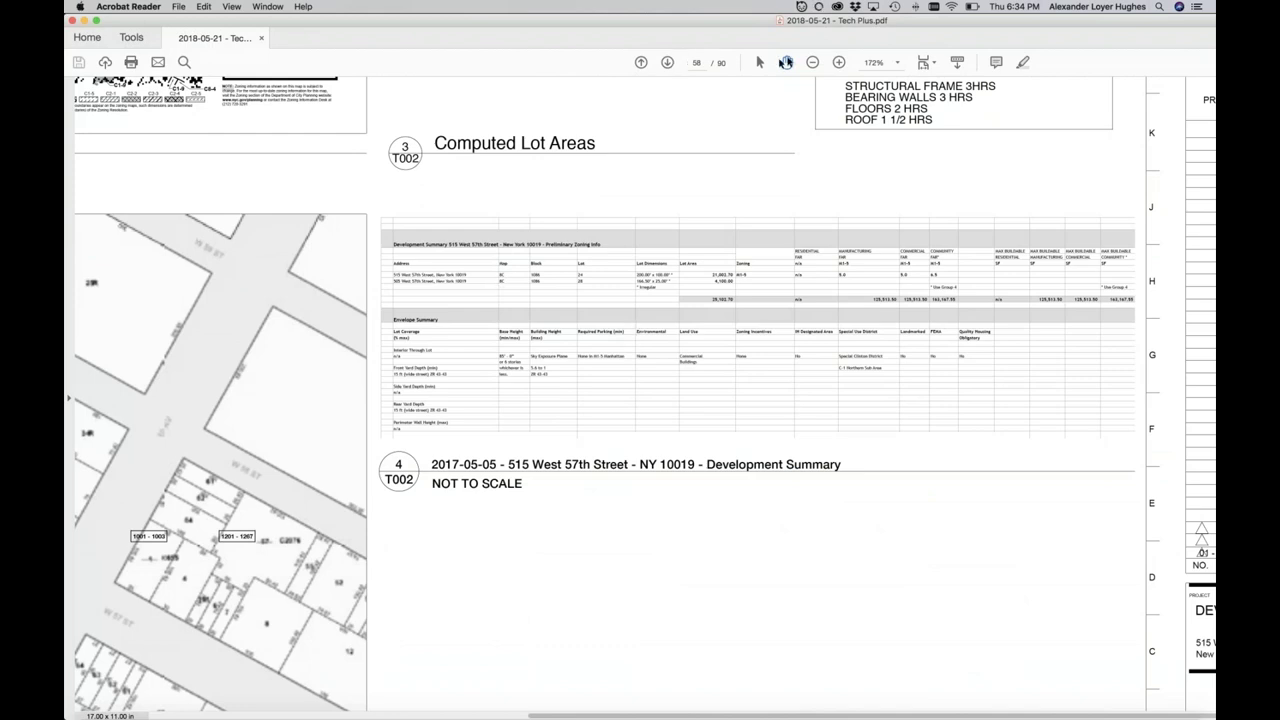
{"action": "left_click", "coordinate": [812, 62]}
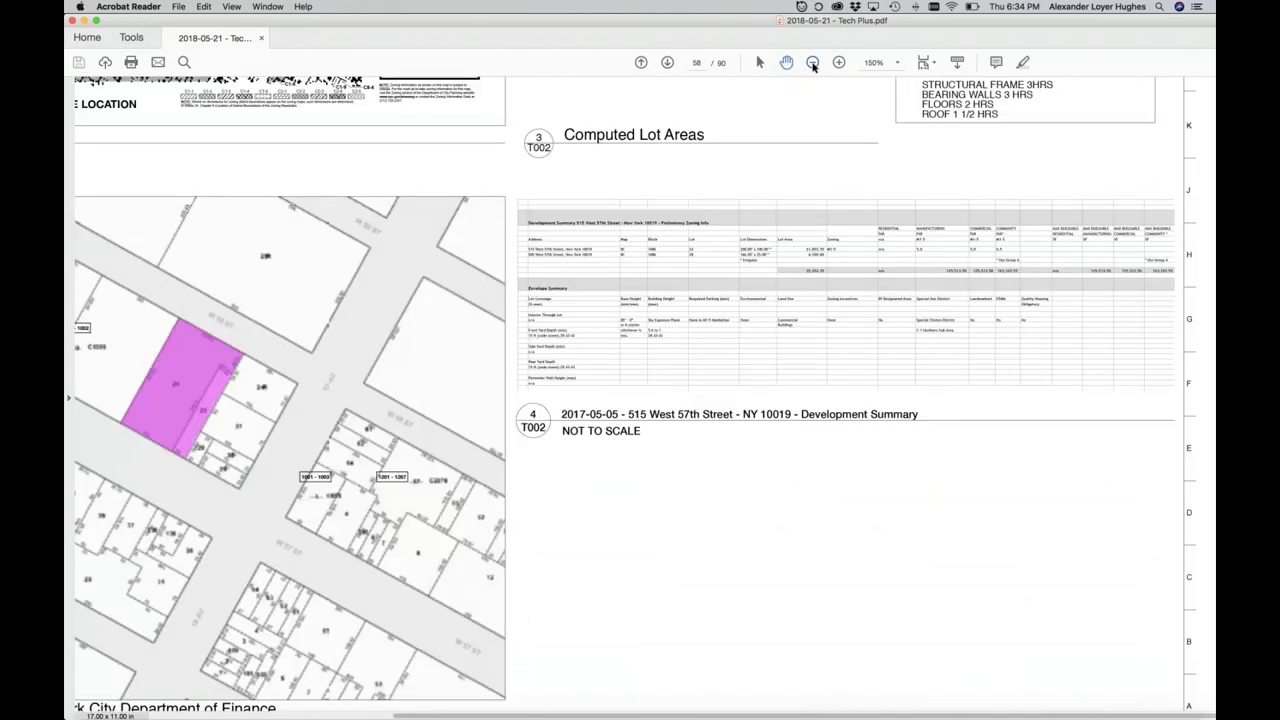
{"action": "left_click", "coordinate": [812, 62]}
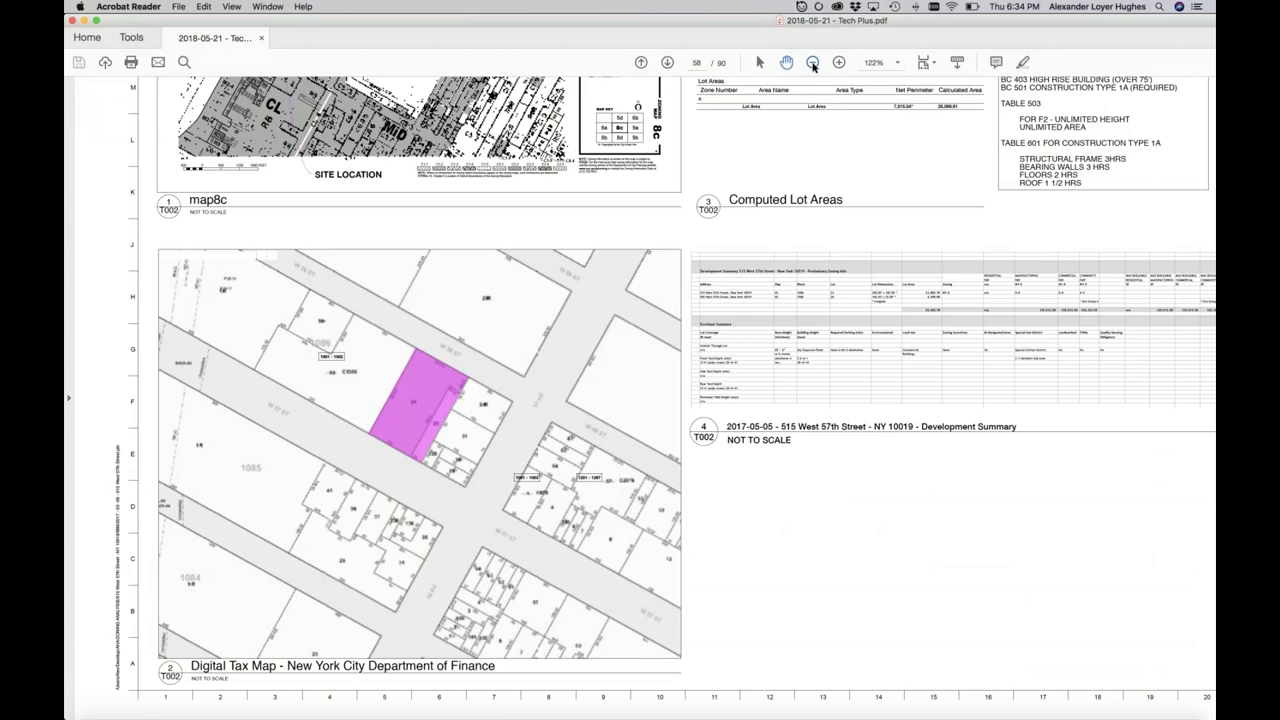
{"action": "left_click", "coordinate": [812, 62]}
{"action": "left_click", "coordinate": [812, 62]}
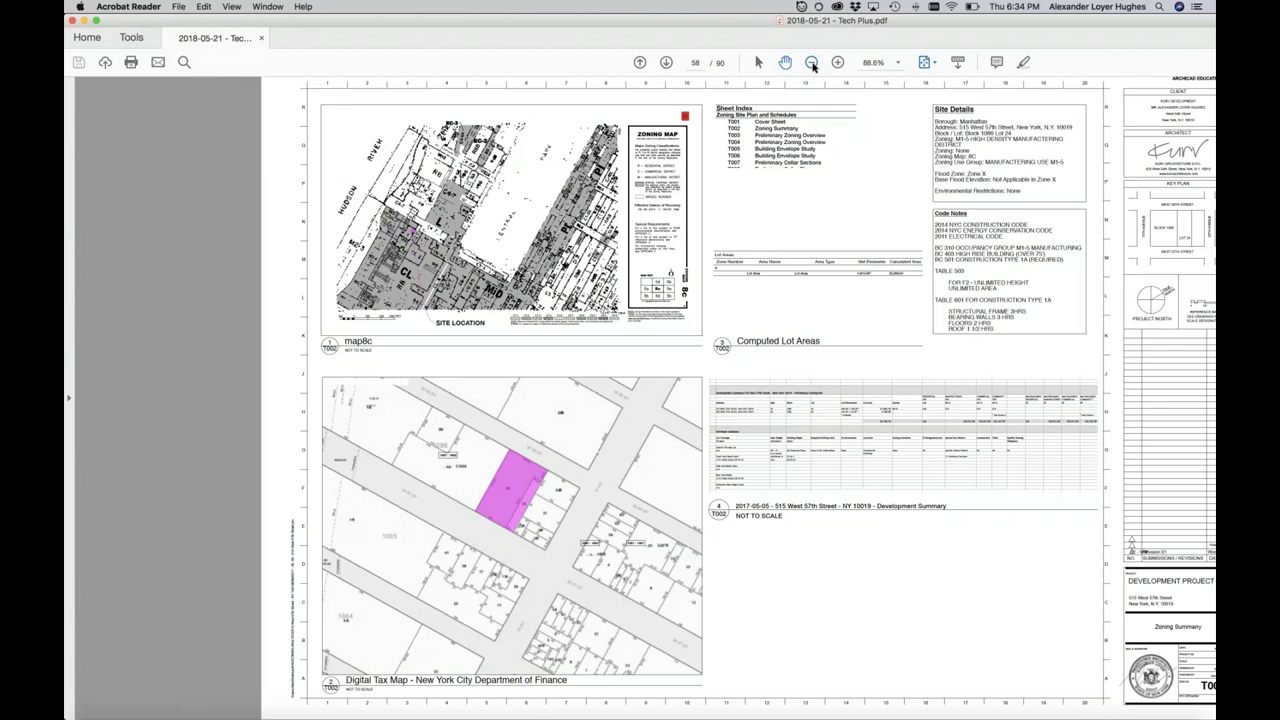
{"action": "key", "text": "super+Tab"}
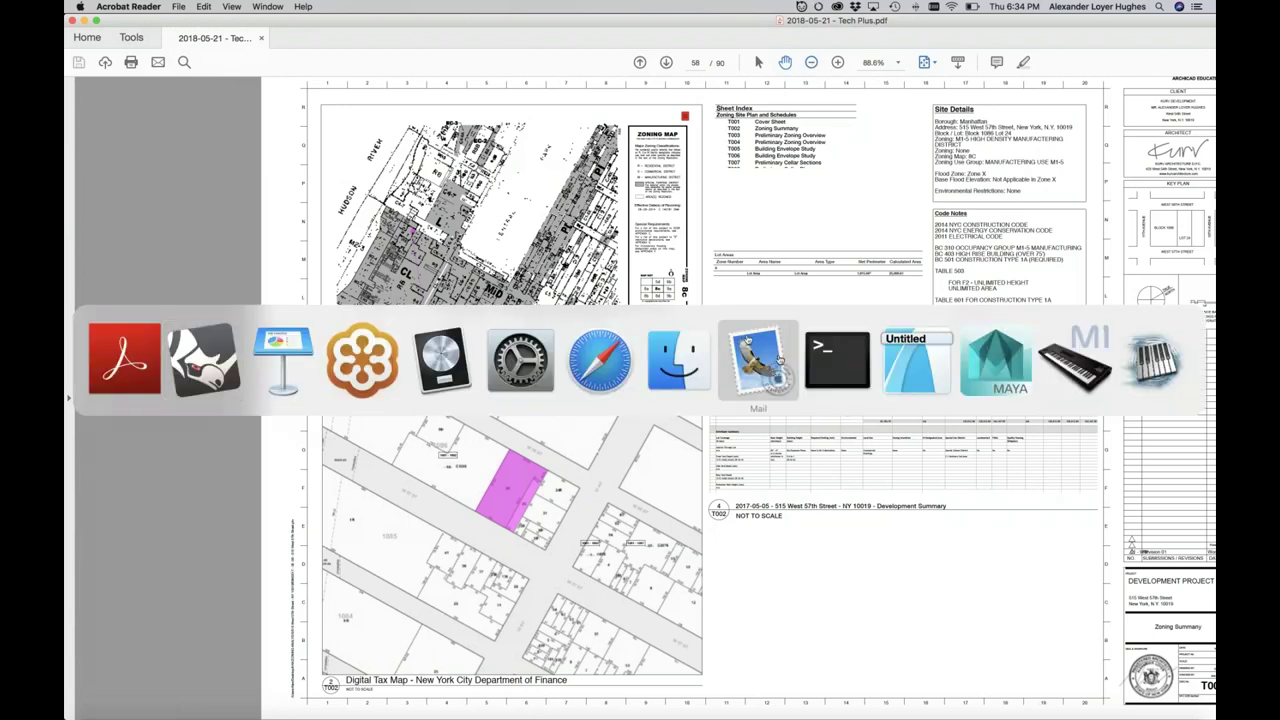
{"action": "key", "text": "super+Tab"}
{"action": "key", "text": "super+Tab"}
{"action": "key", "text": "super+shift+Tab"}
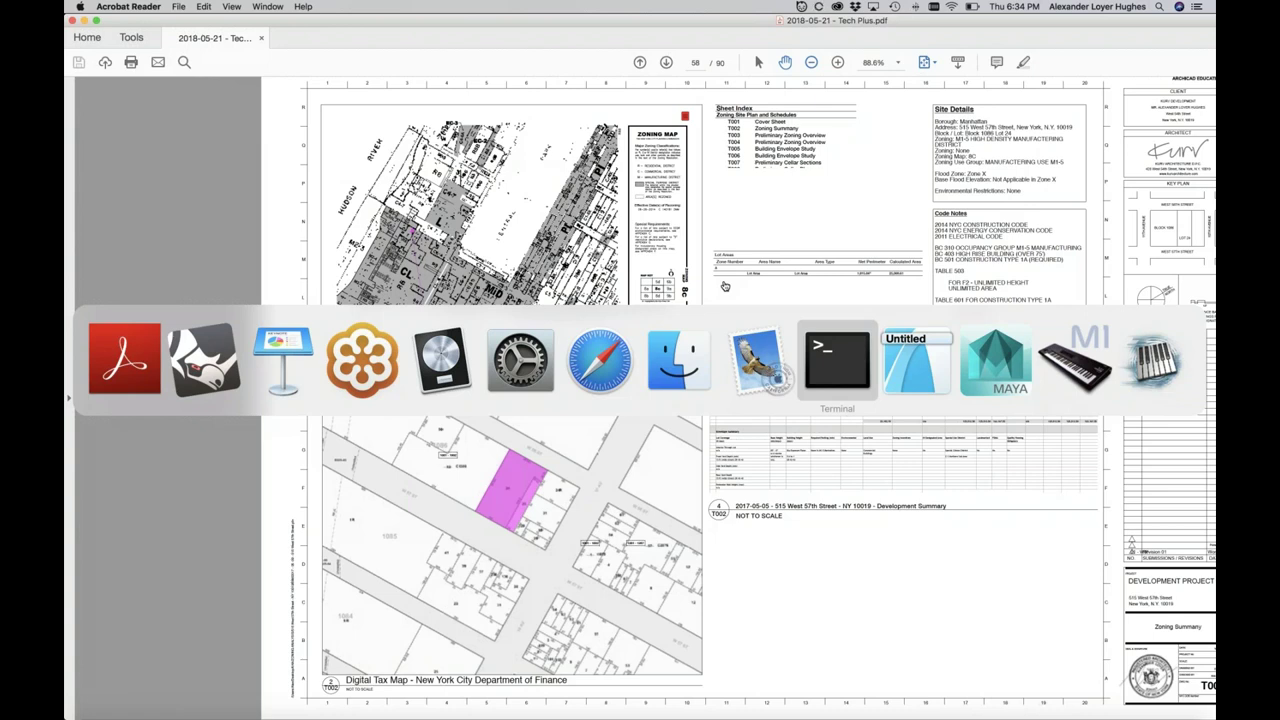
{"action": "key", "text": "Escape"}
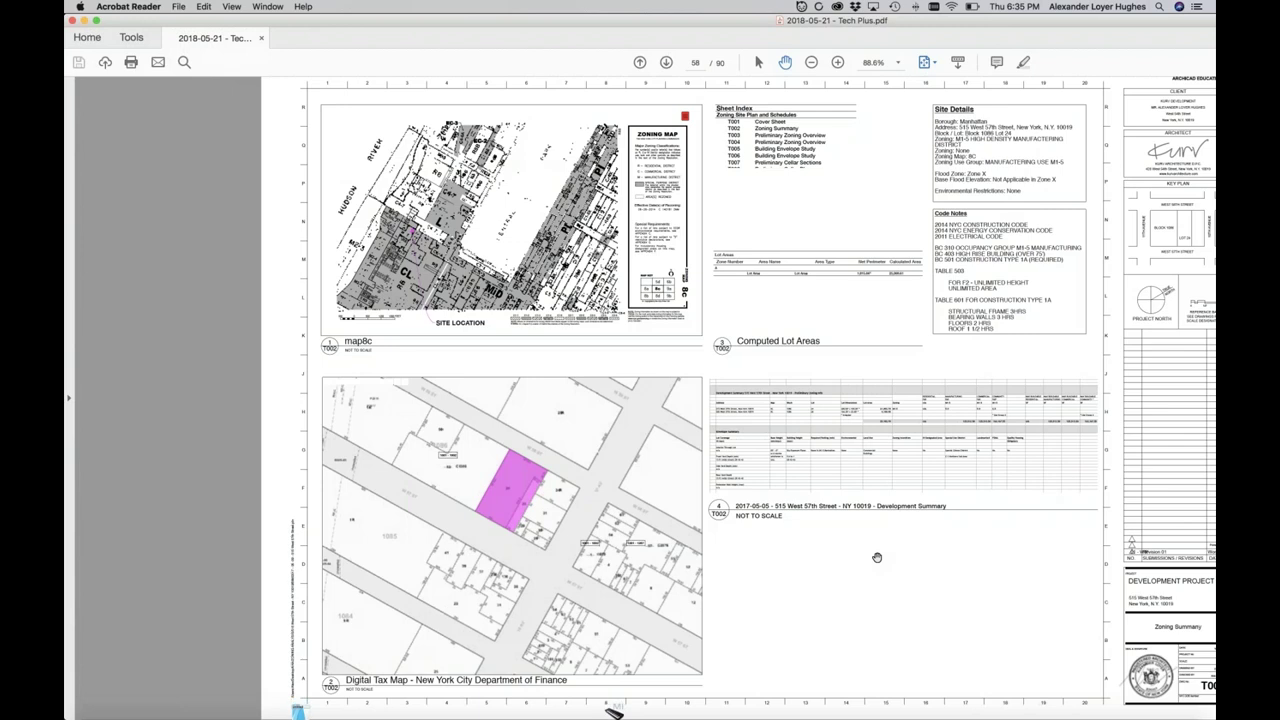
{"action": "key", "text": "super+Tab"}
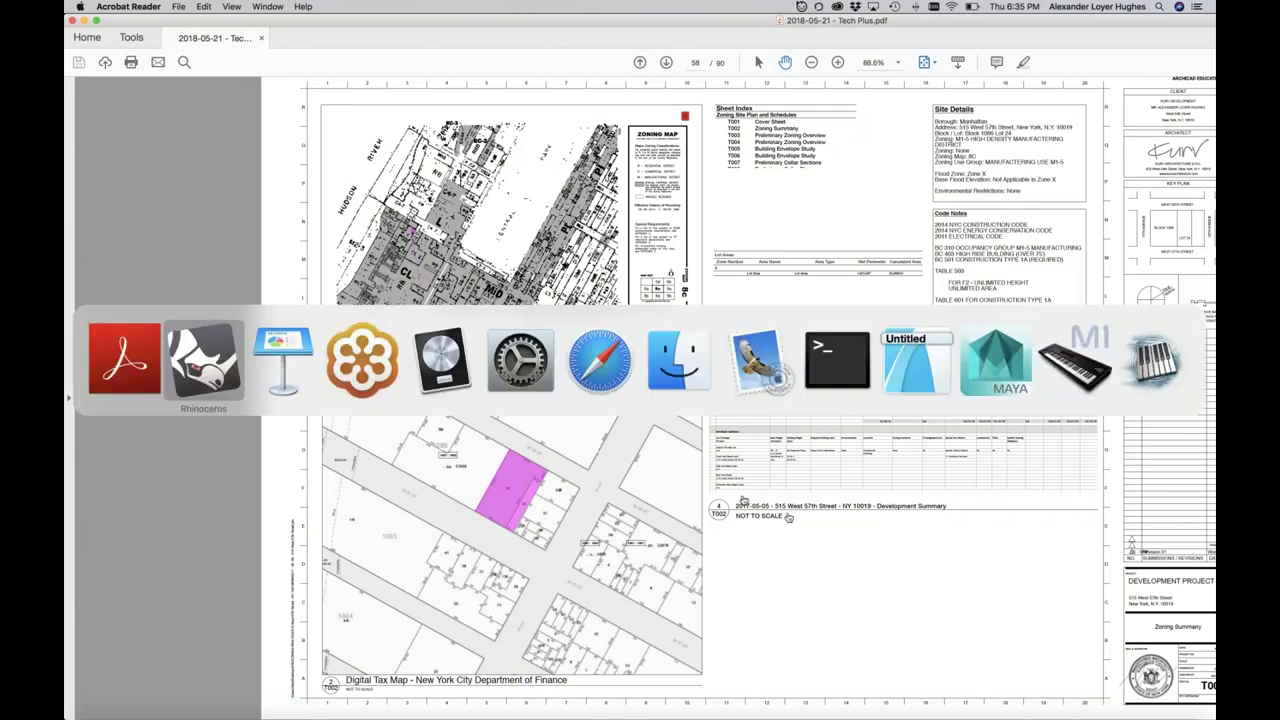
{"action": "key", "text": "Escape"}
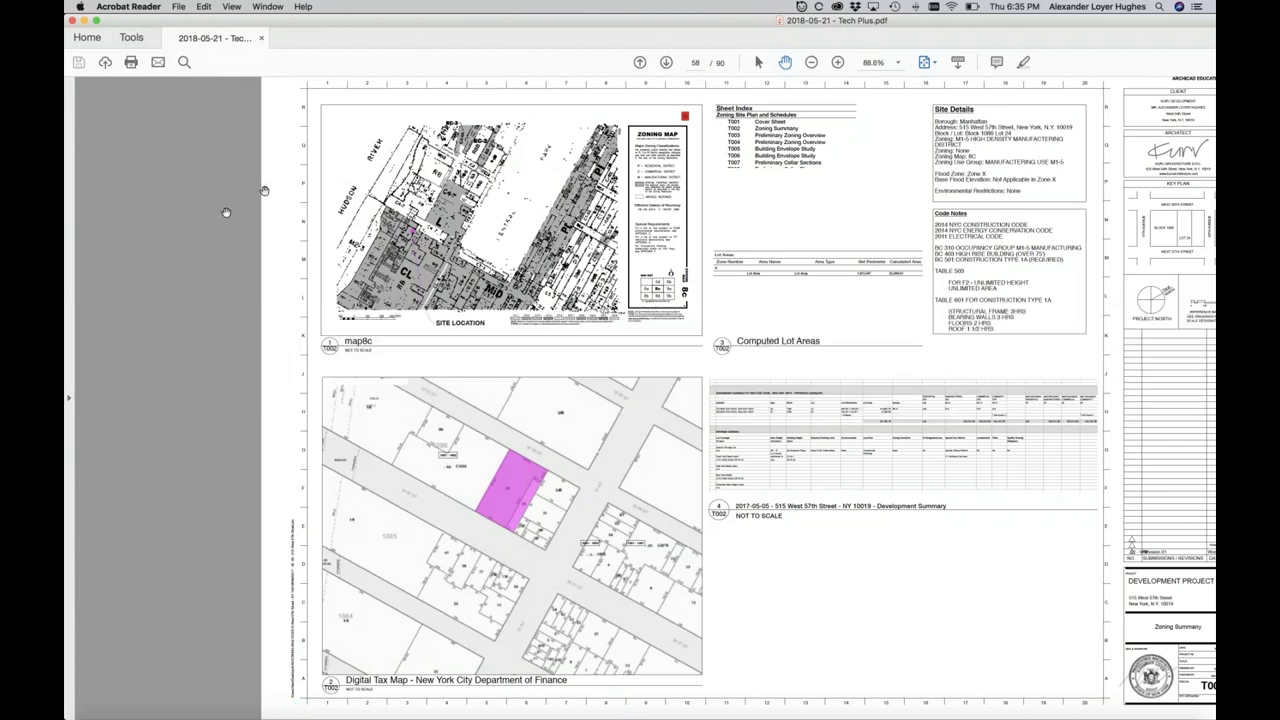
Page through the lot outline, area calculation and floor plan linework up to the base and building height definitions on page 65
{"action": "left_click", "coordinate": [666, 62]}
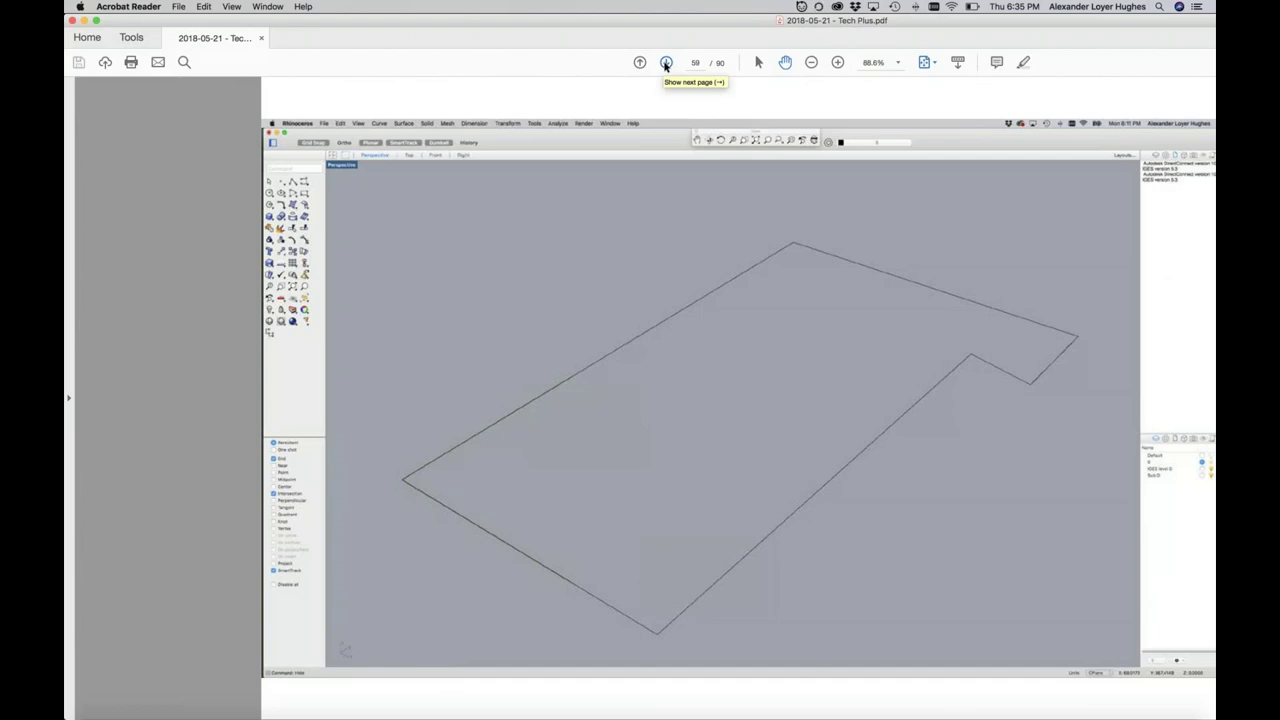
{"action": "left_click", "coordinate": [666, 62]}
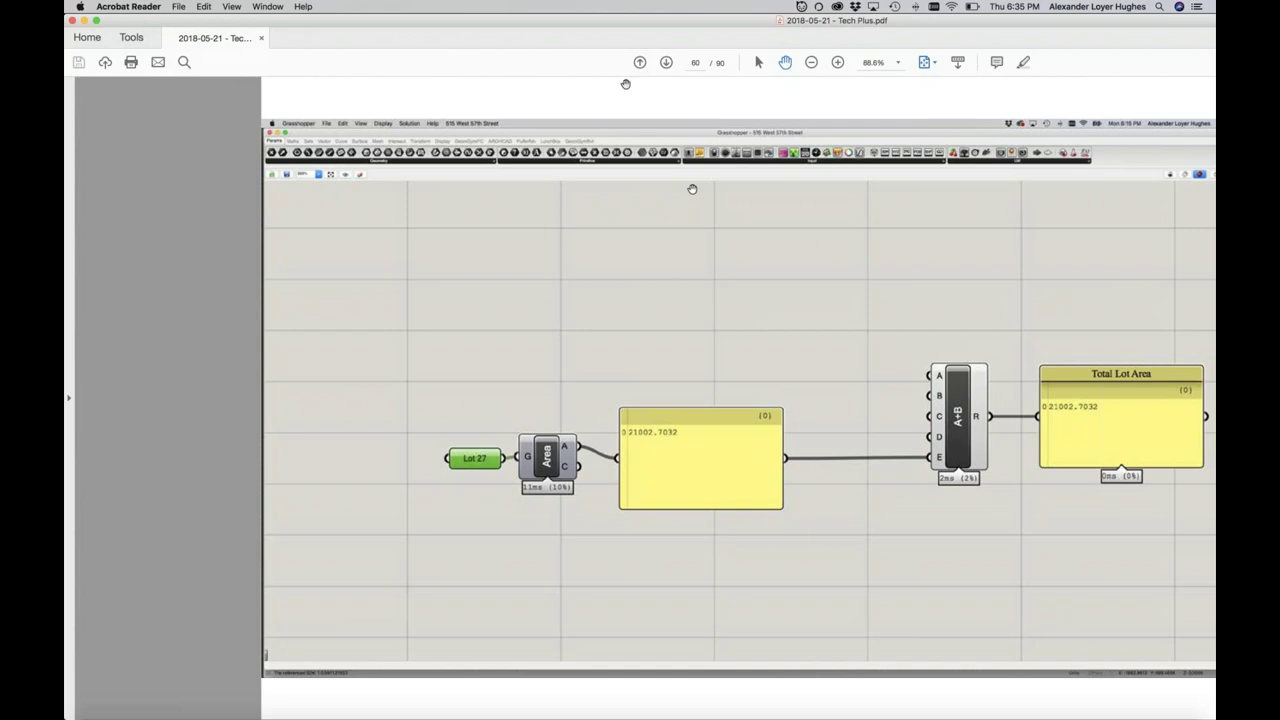
{"action": "left_click", "coordinate": [667, 64]}
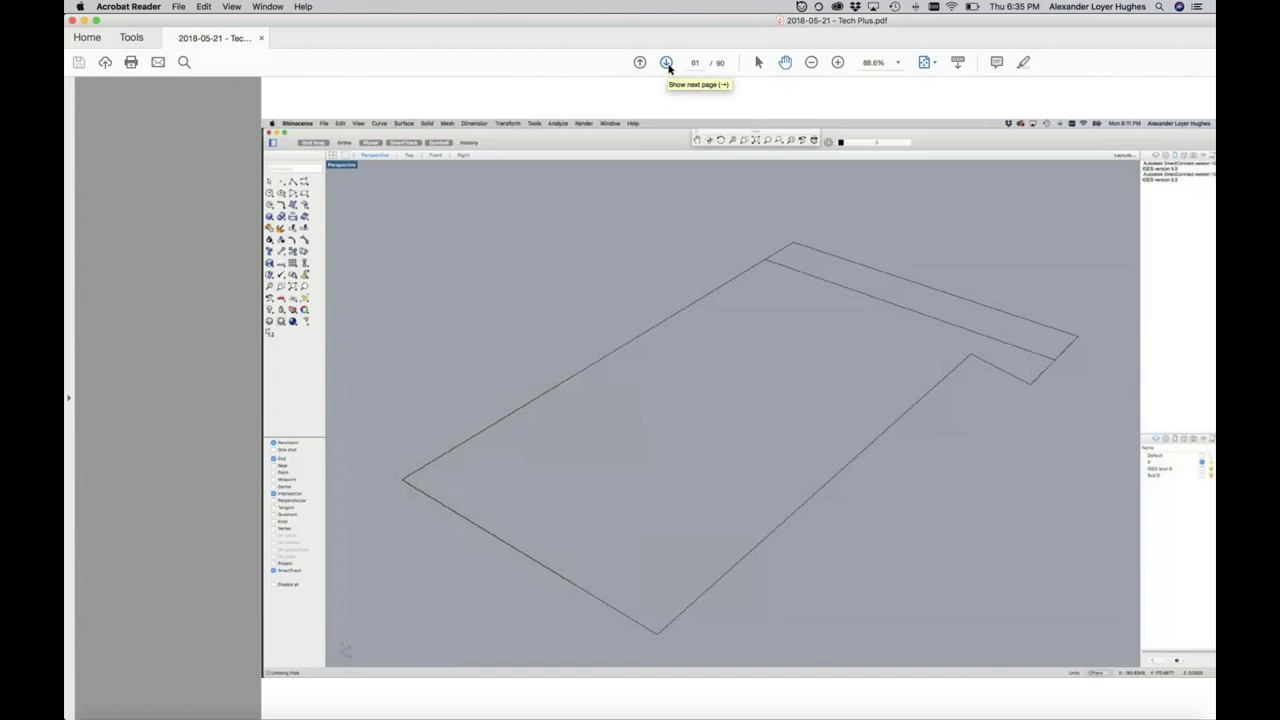
{"action": "left_click", "coordinate": [667, 63]}
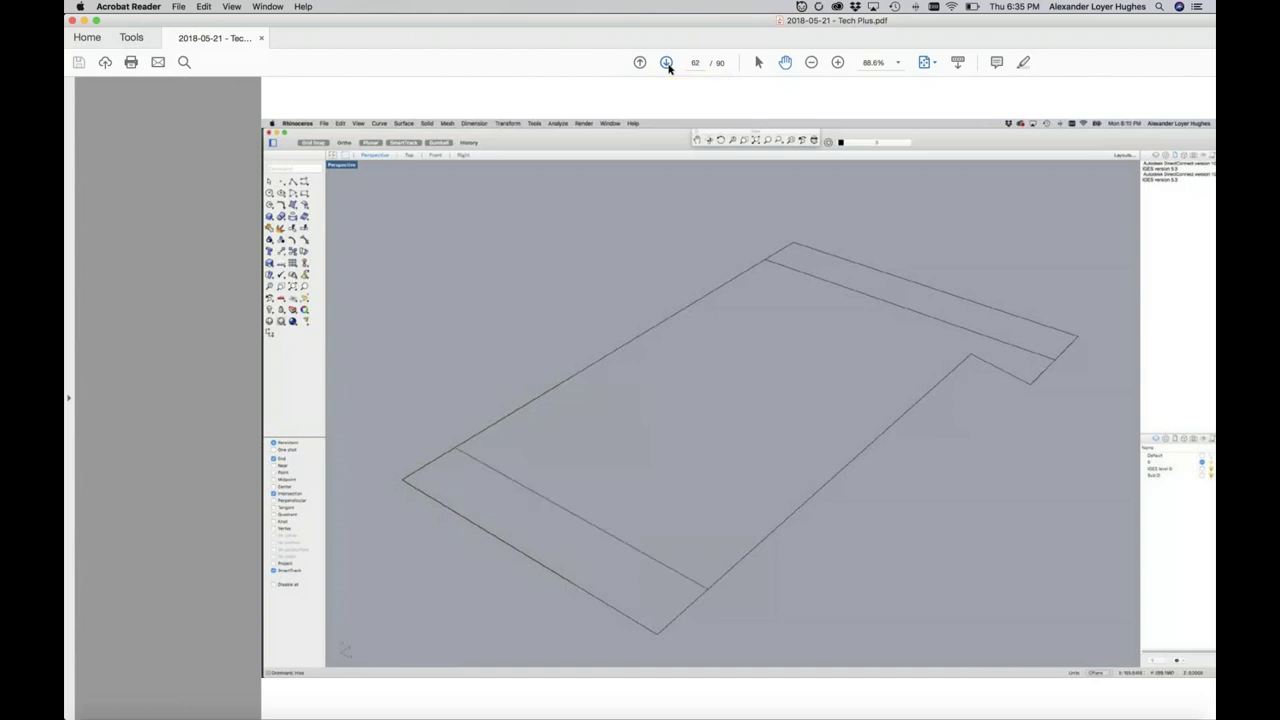
{"action": "left_click", "coordinate": [667, 63]}
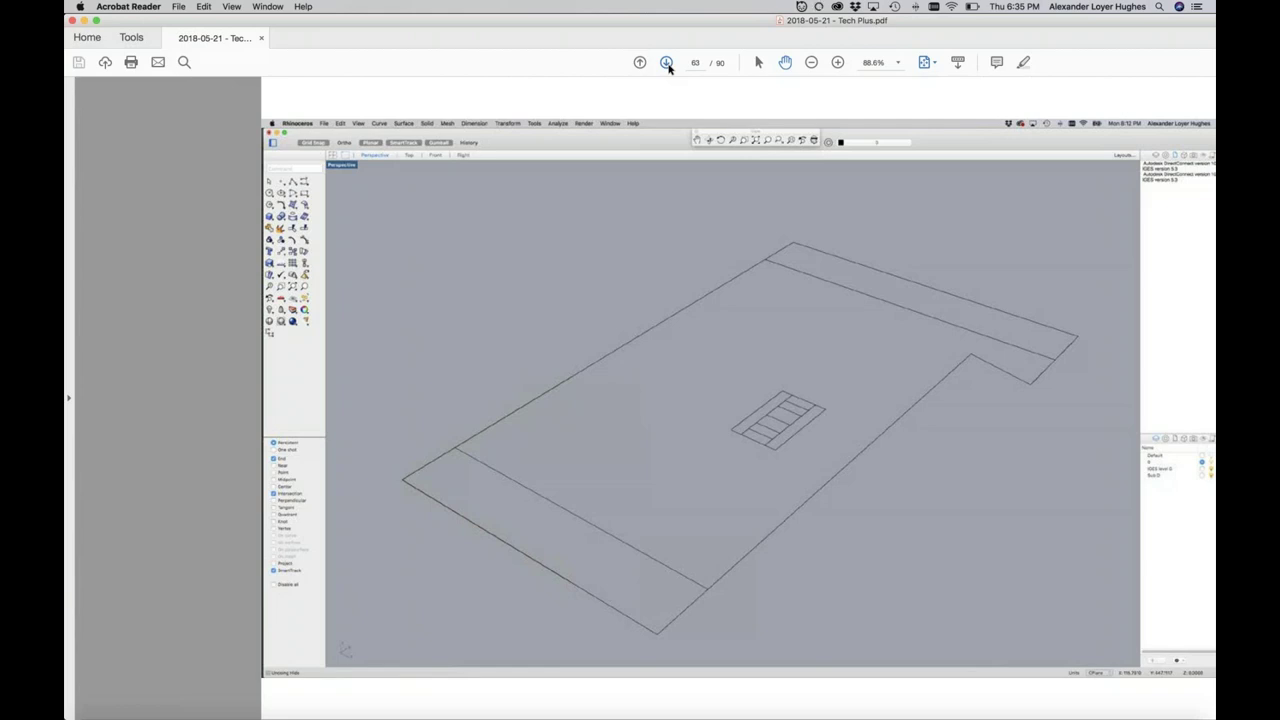
{"action": "left_click", "coordinate": [667, 63]}
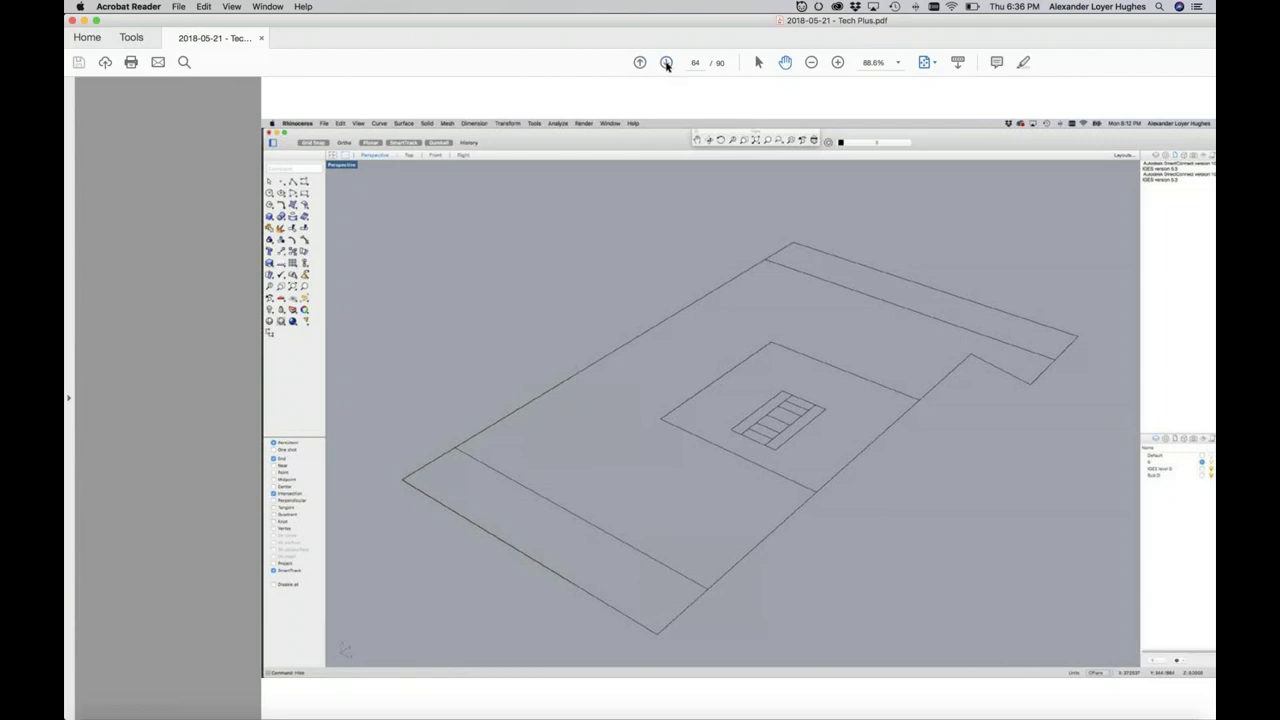
{"action": "left_click", "coordinate": [667, 63]}
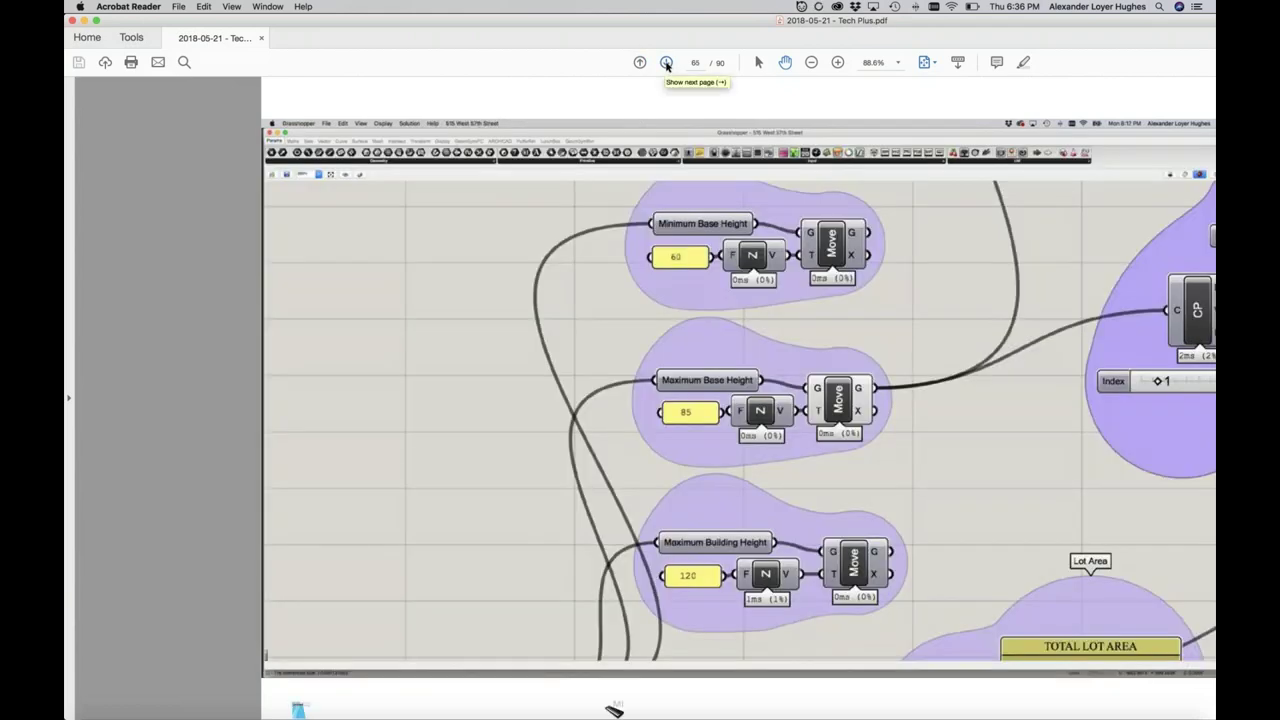
Switch to Rhinoceros and locate the Lot 24 geometry parameter with its Area component in the Grasshopper definition
{"action": "key", "text": "super+Tab"}
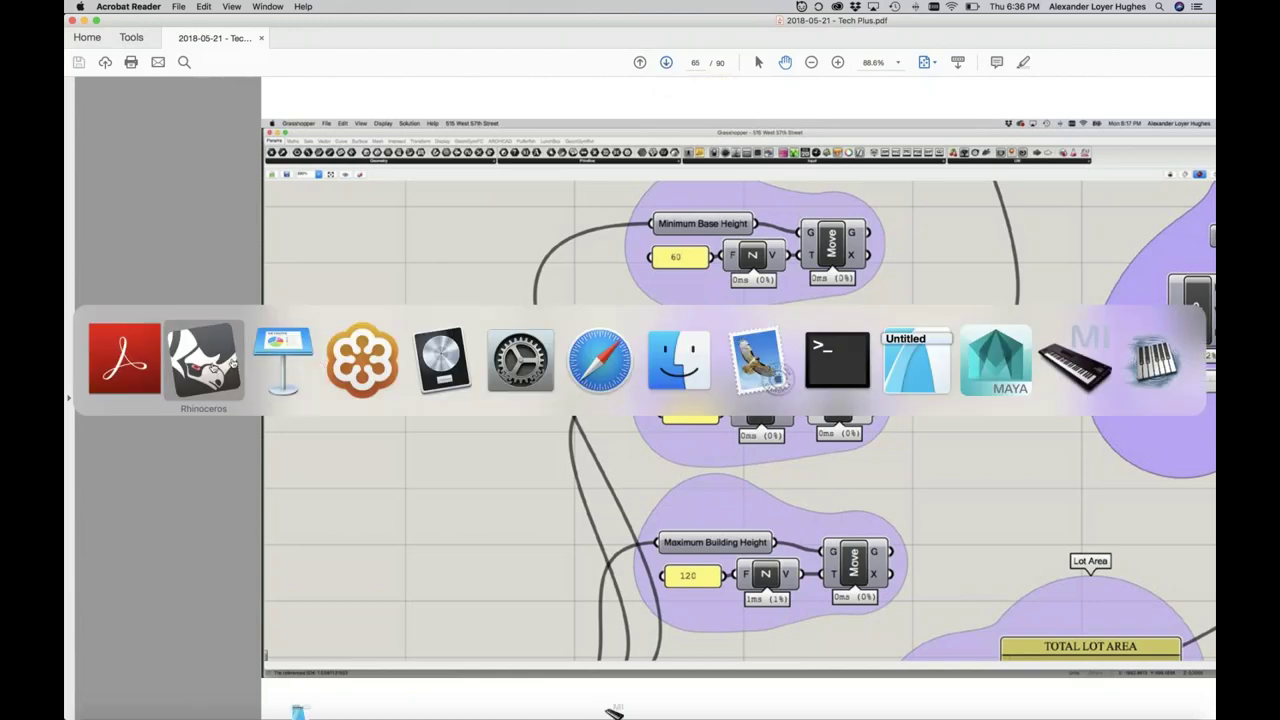
{"action": "left_click", "coordinate": [232, 365]}
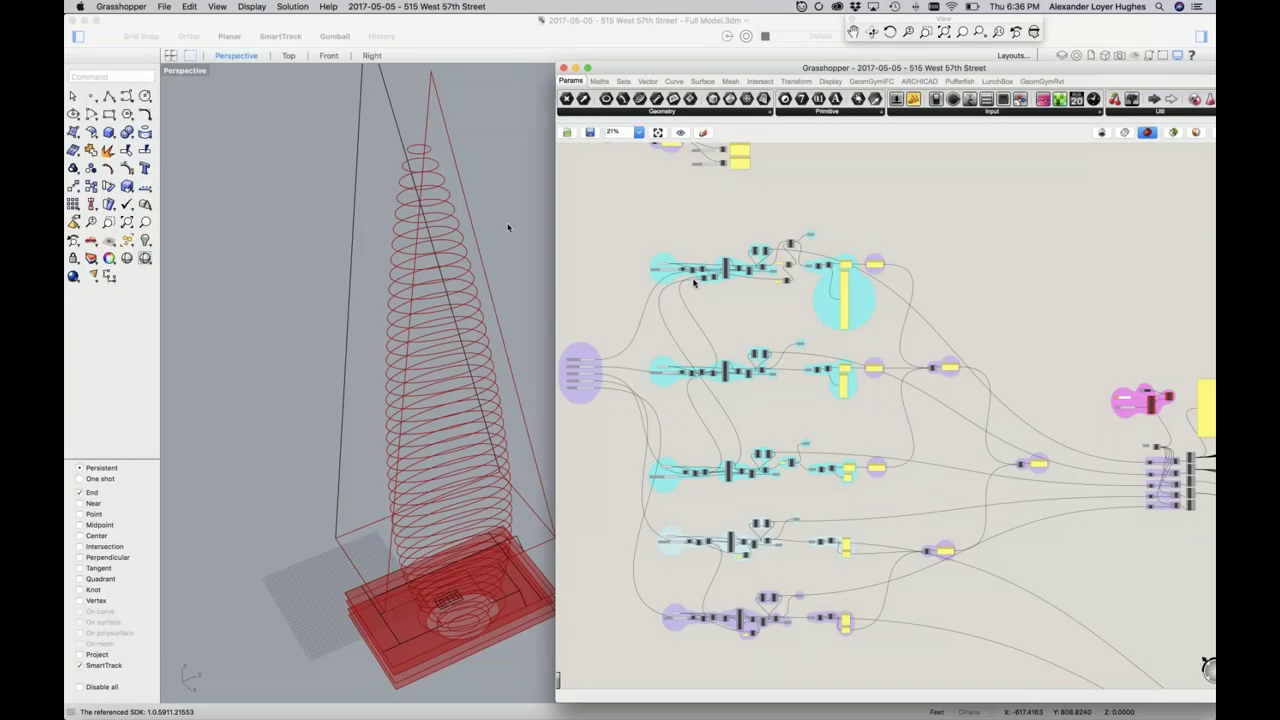
{"action": "scroll", "coordinate": [693, 283], "scroll_direction": "up", "scroll_amount": 2}
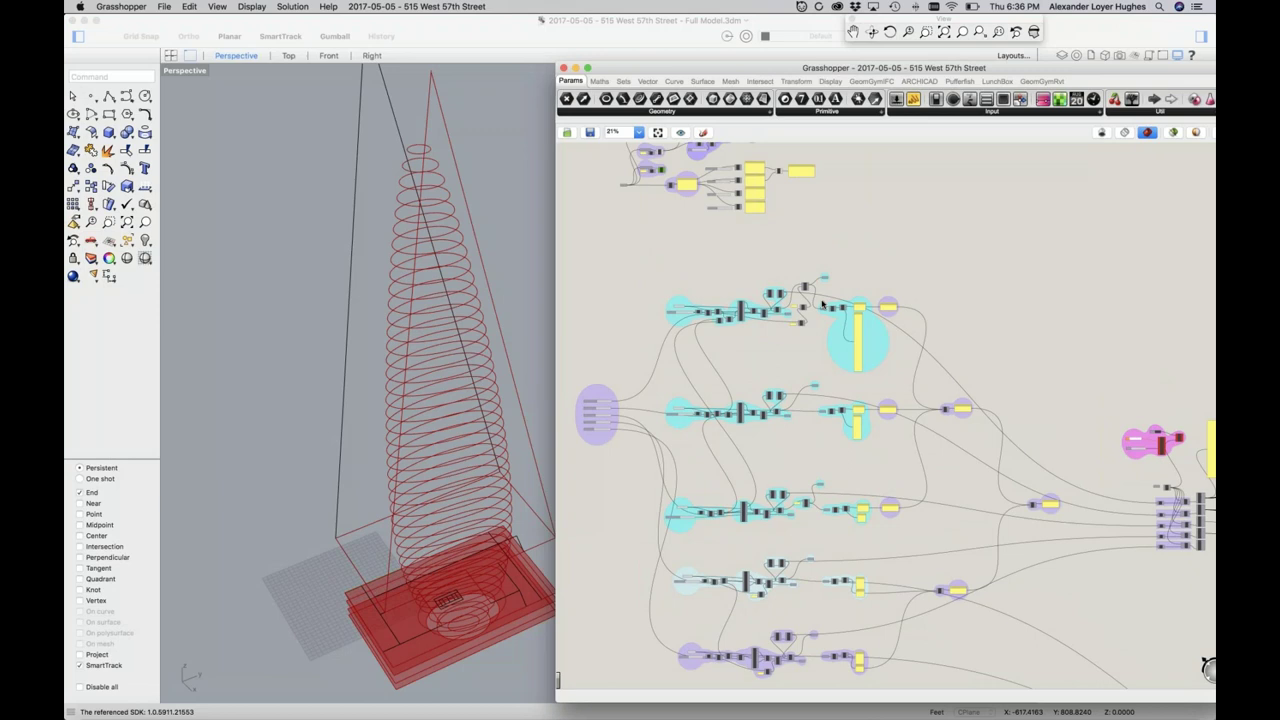
{"action": "scroll", "coordinate": [822, 302], "scroll_direction": "down", "scroll_amount": 5}
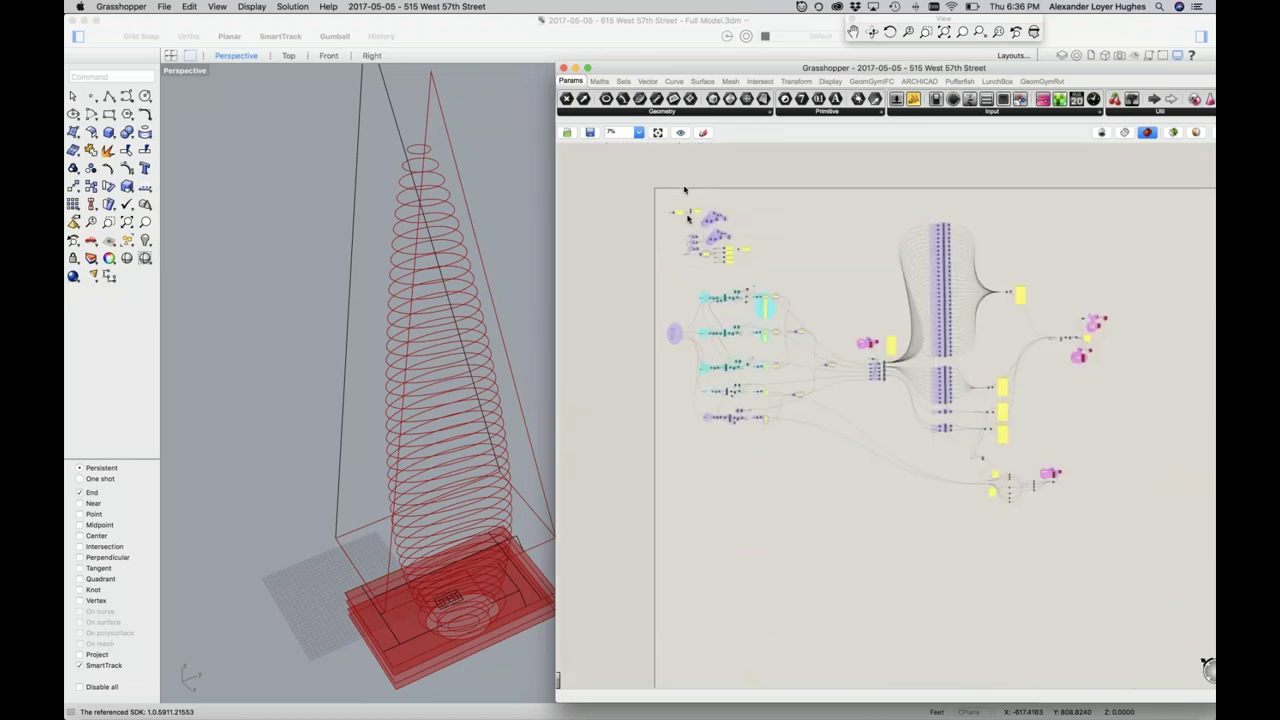
{"action": "scroll", "coordinate": [685, 190], "scroll_direction": "up", "scroll_amount": 10}
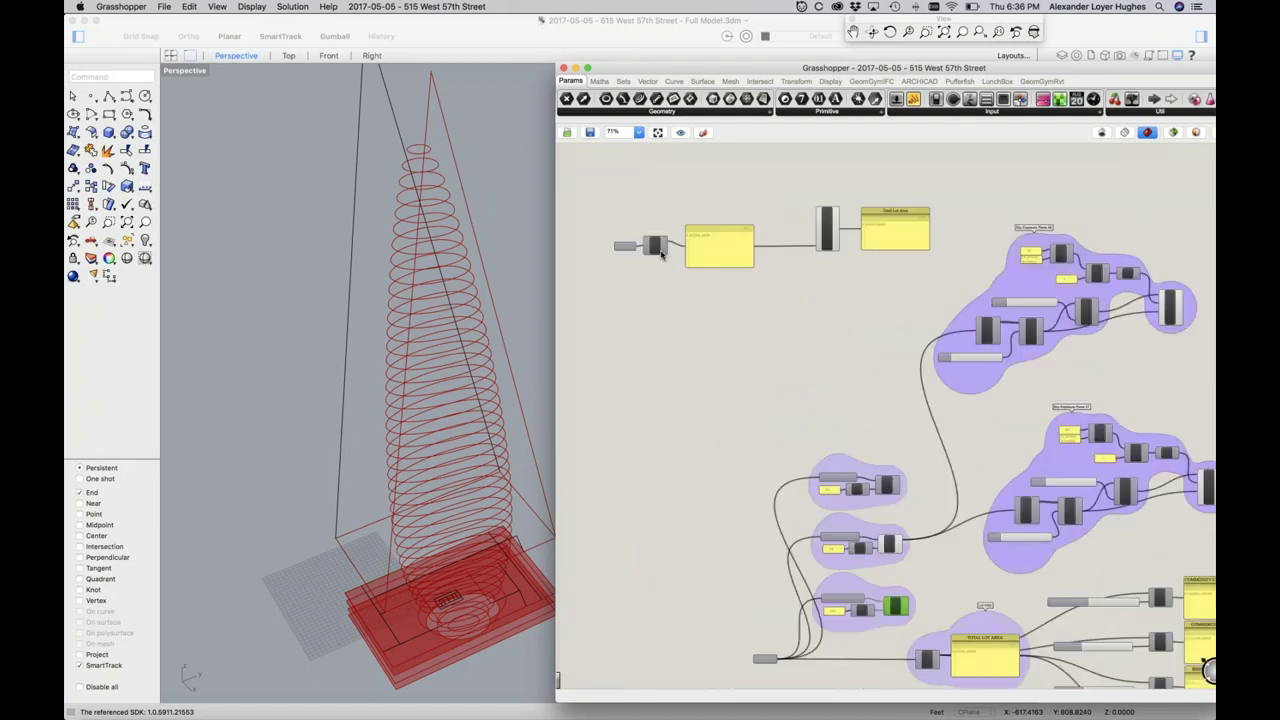
{"action": "scroll", "coordinate": [660, 254], "scroll_direction": "up", "scroll_amount": 3}
{"action": "scroll", "coordinate": [603, 245], "scroll_direction": "up", "scroll_amount": 4}
Inspect the options for assigning geometry to the Lot 24 parameter
{"action": "left_click", "coordinate": [607, 245]}
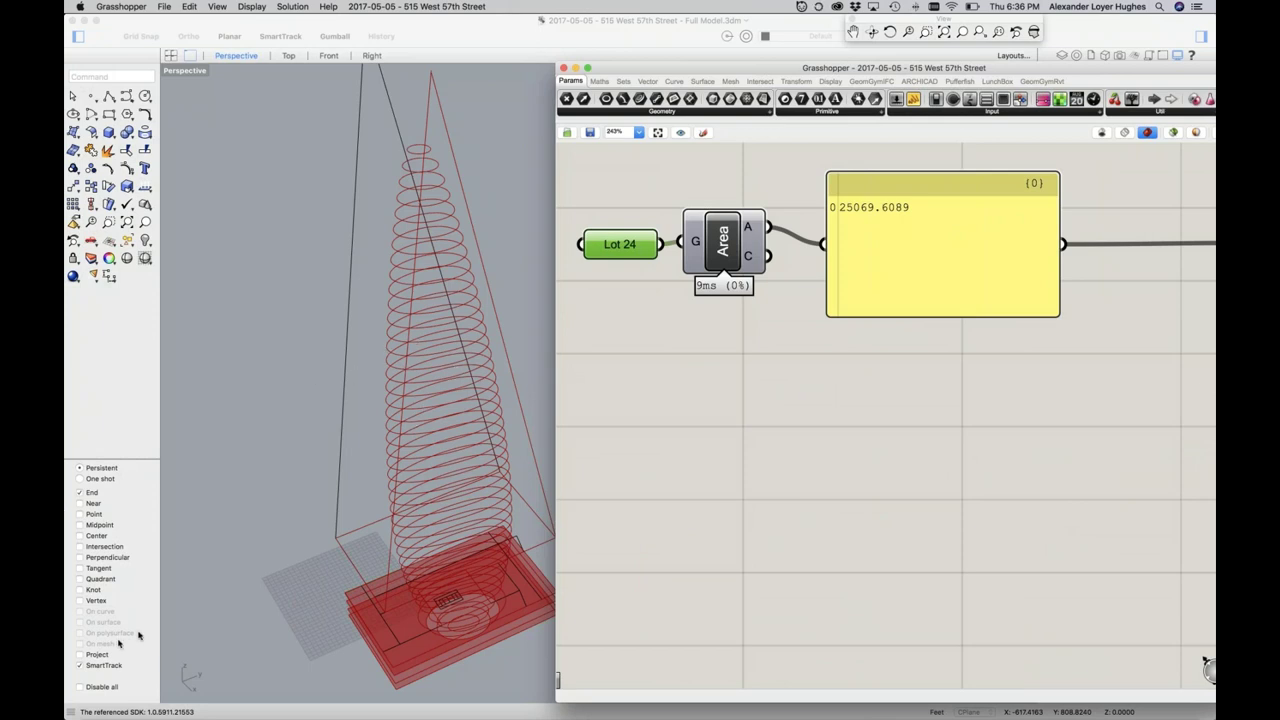
{"action": "right_click", "coordinate": [636, 244]}
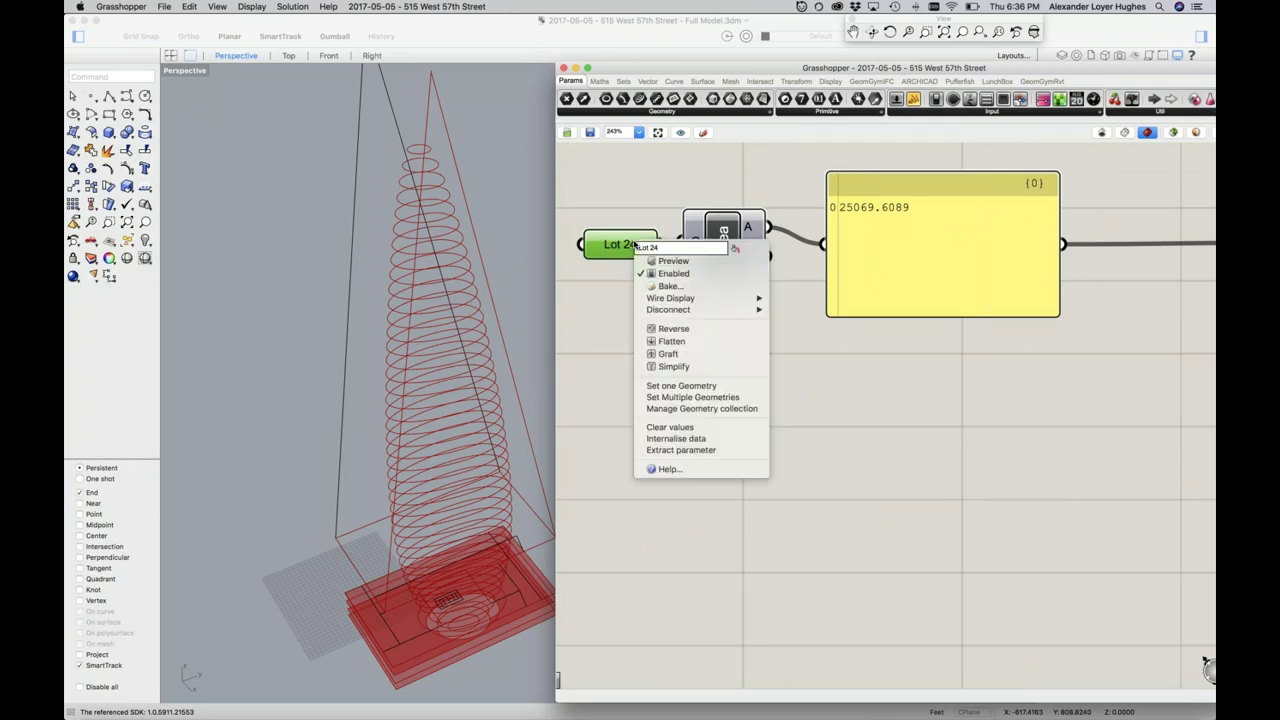
{"action": "left_click", "coordinate": [700, 397]}
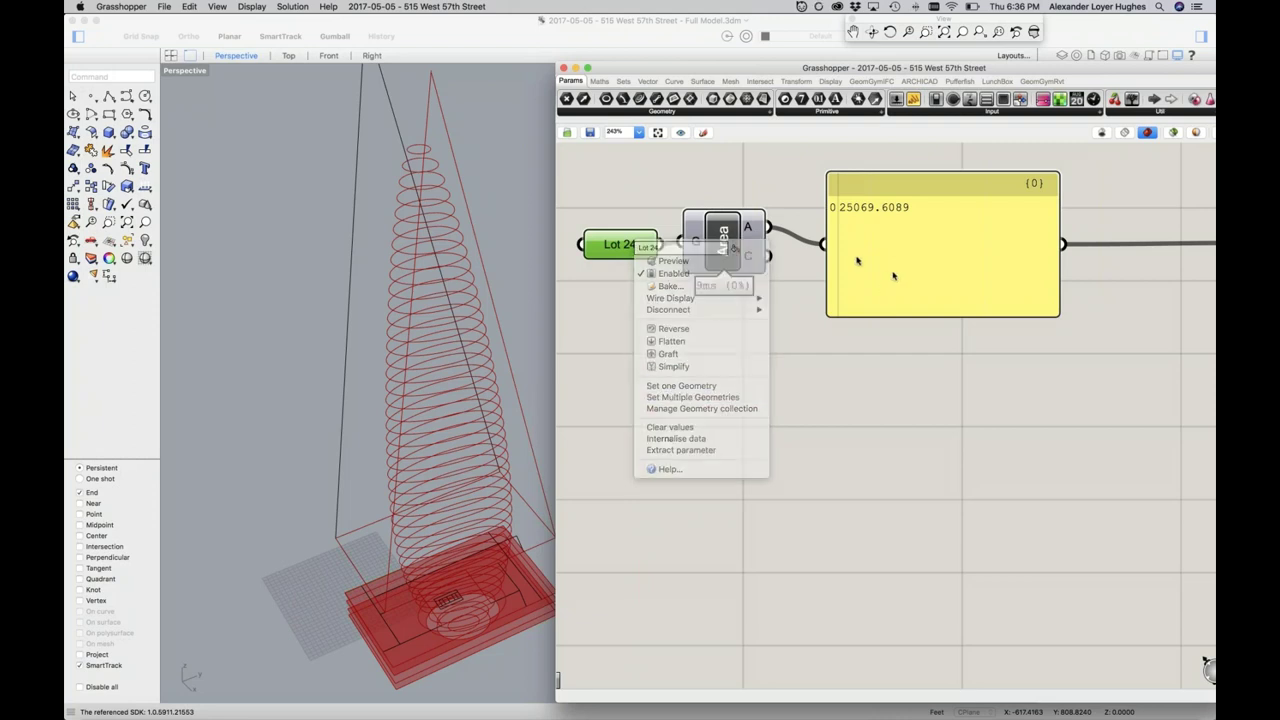
Examine how the Lot 24 area feeds through the addition component into the Total Lot Area panel
{"action": "scroll", "coordinate": [859, 229], "scroll_direction": "down", "scroll_amount": 5}
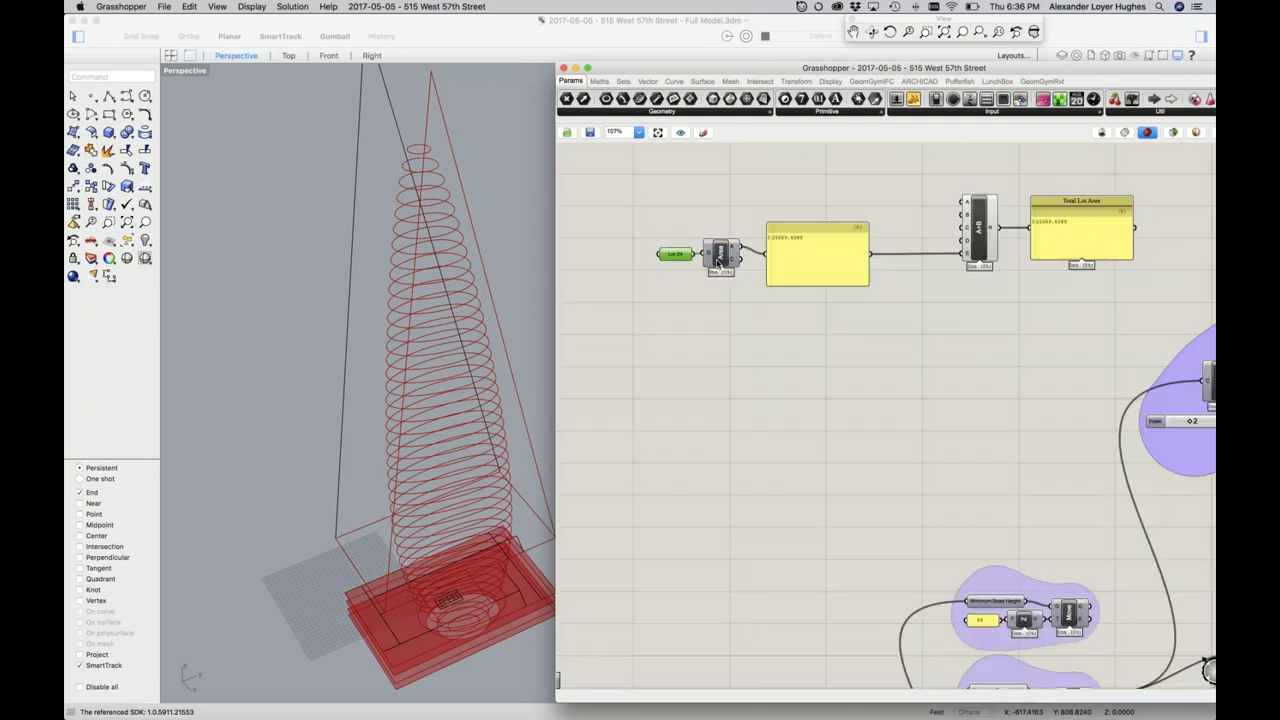
{"action": "scroll", "coordinate": [796, 259], "scroll_direction": "down", "scroll_amount": 2}
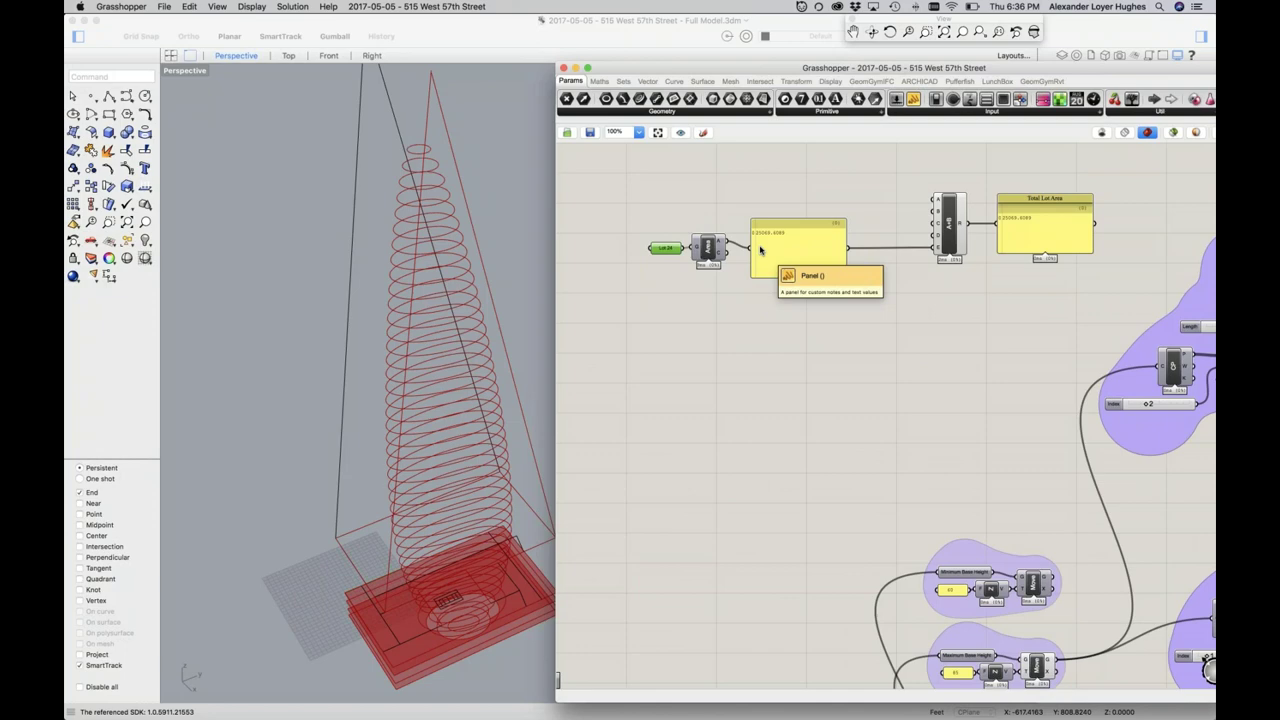
{"action": "scroll", "coordinate": [760, 250], "scroll_direction": "down", "scroll_amount": 2}
{"action": "scroll", "coordinate": [930, 488], "scroll_direction": "down", "scroll_amount": 2}
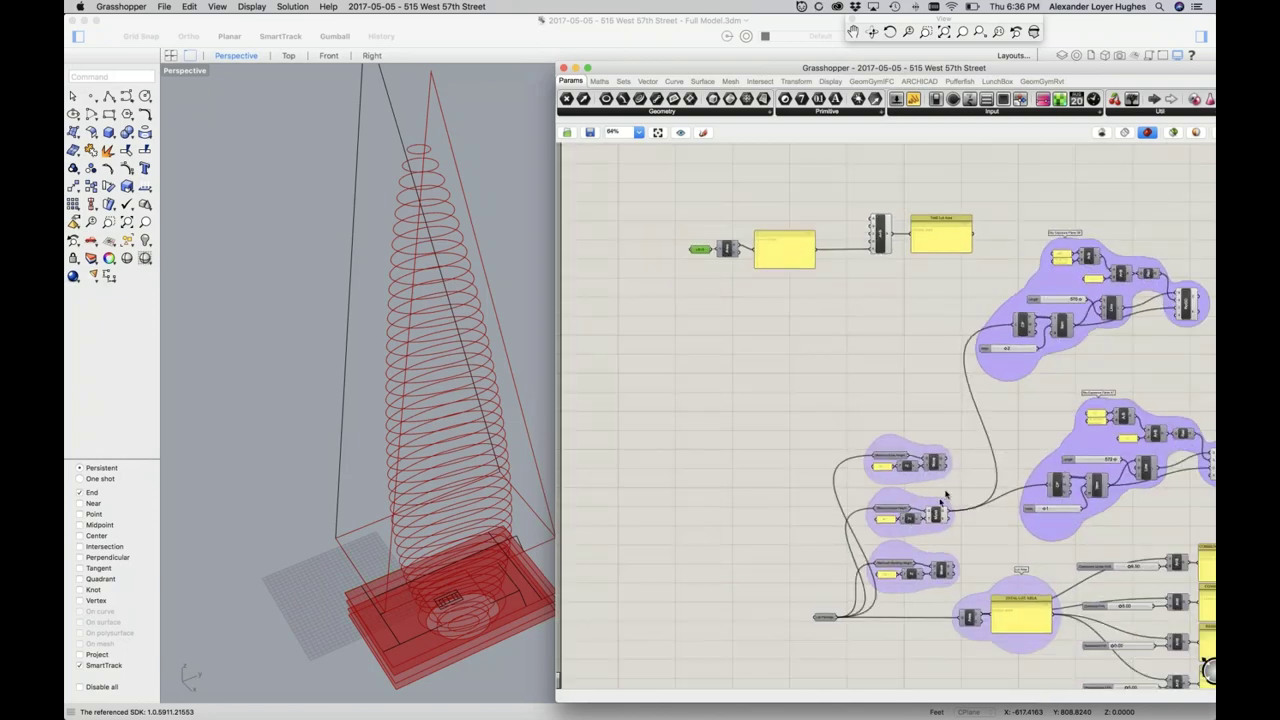
Examine the minimum base, maximum base and maximum building height groups, closing in on the value panel of Maximum Base Height
{"action": "scroll", "coordinate": [912, 482], "scroll_direction": "up", "scroll_amount": 3}
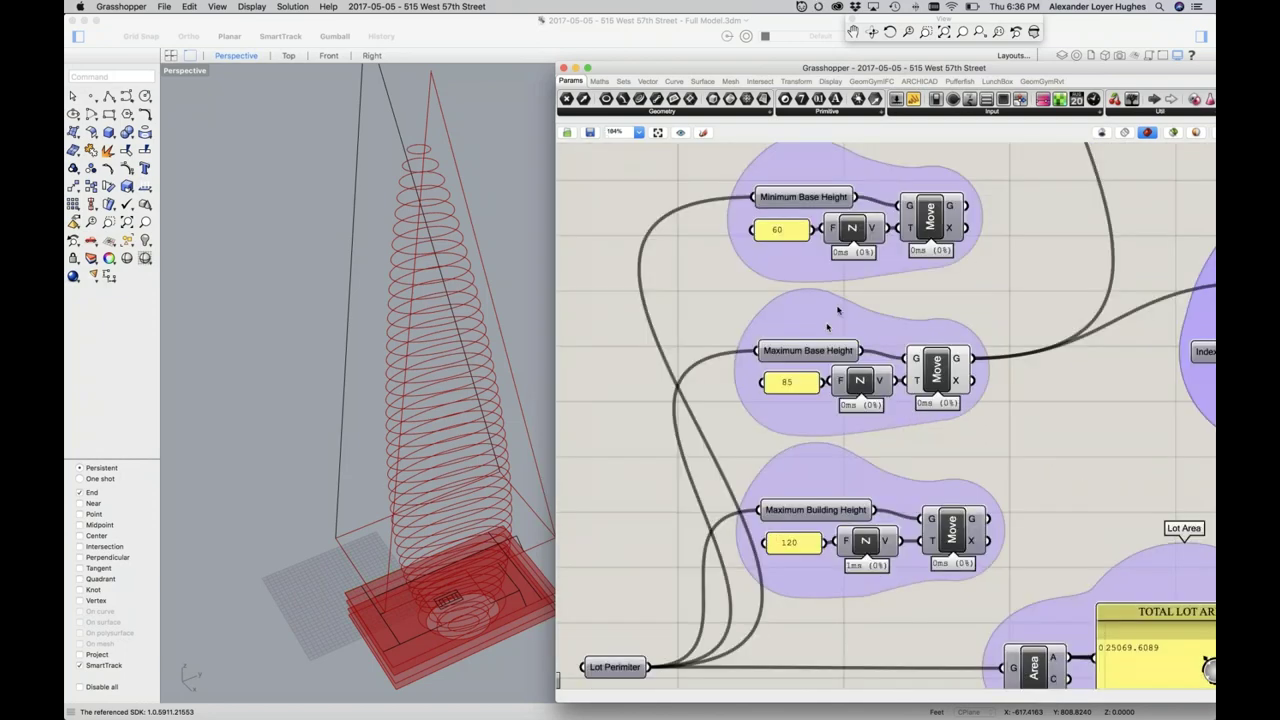
{"action": "scroll", "coordinate": [800, 175], "scroll_direction": "up", "scroll_amount": 5}
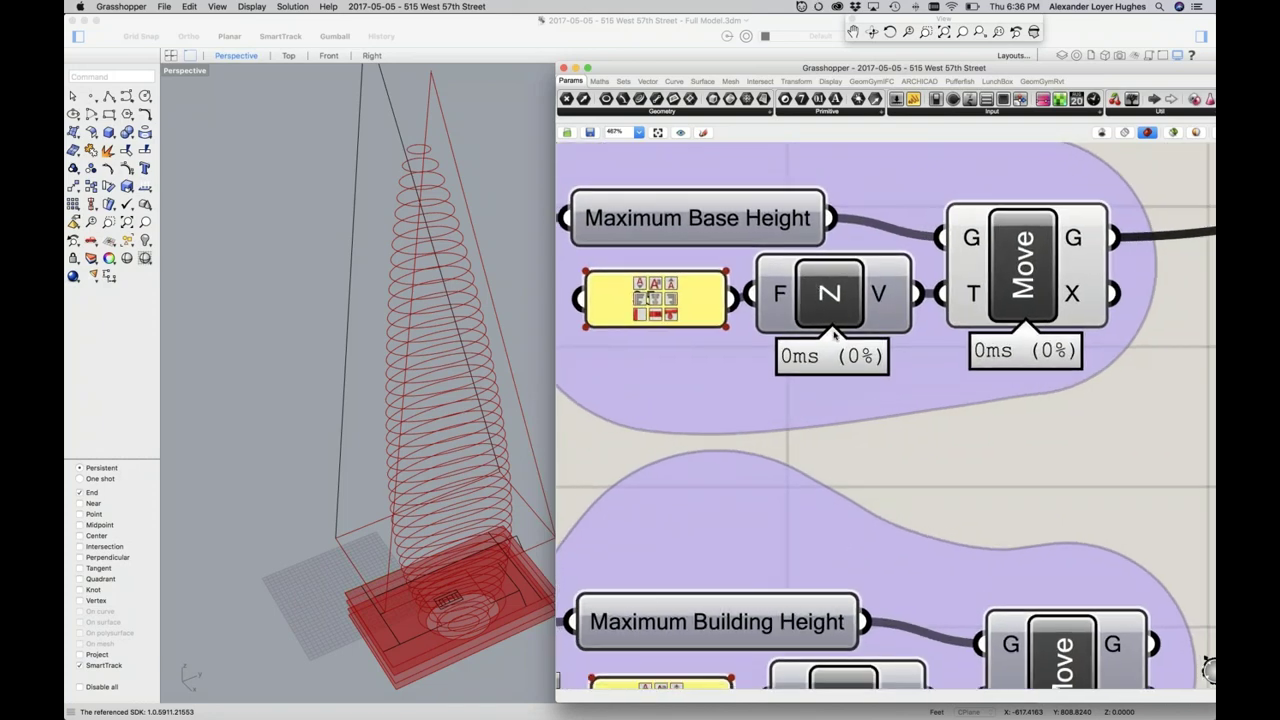
{"action": "scroll", "coordinate": [687, 318], "scroll_direction": "down", "scroll_amount": 1}
{"action": "scroll", "coordinate": [687, 318], "scroll_direction": "down", "scroll_amount": 2}
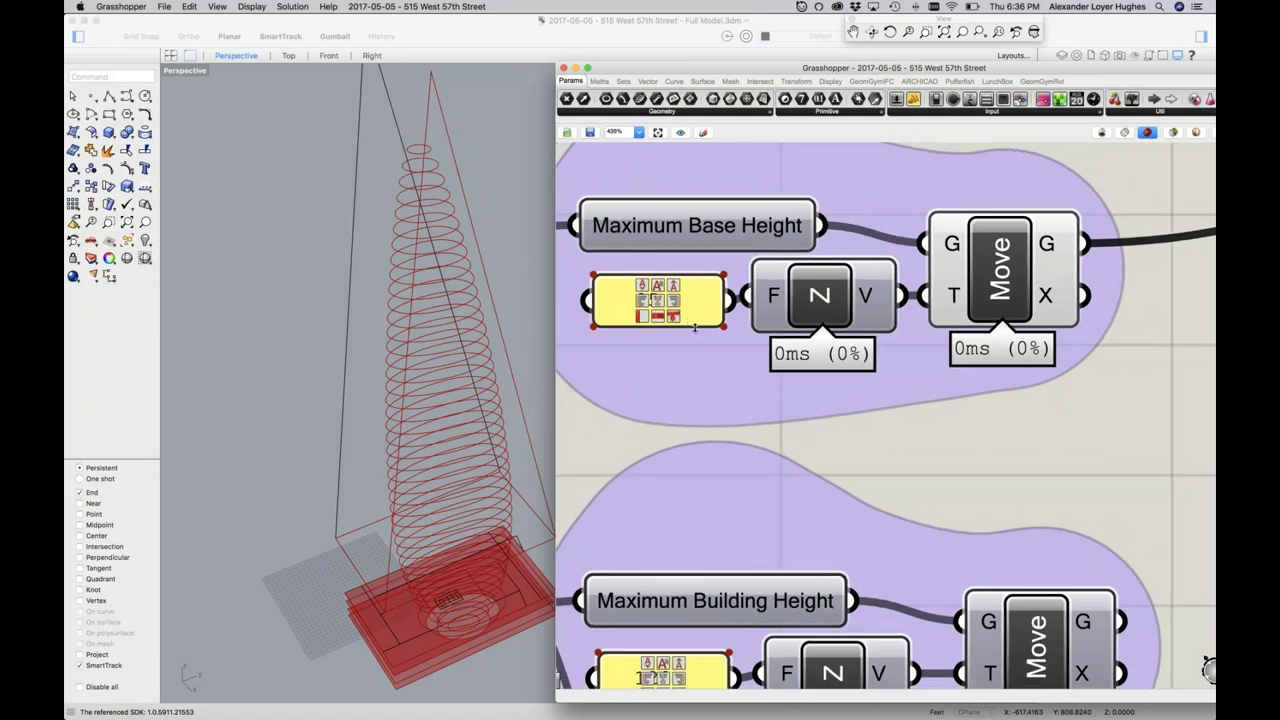
{"action": "scroll", "coordinate": [695, 327], "scroll_direction": "down", "scroll_amount": 3}
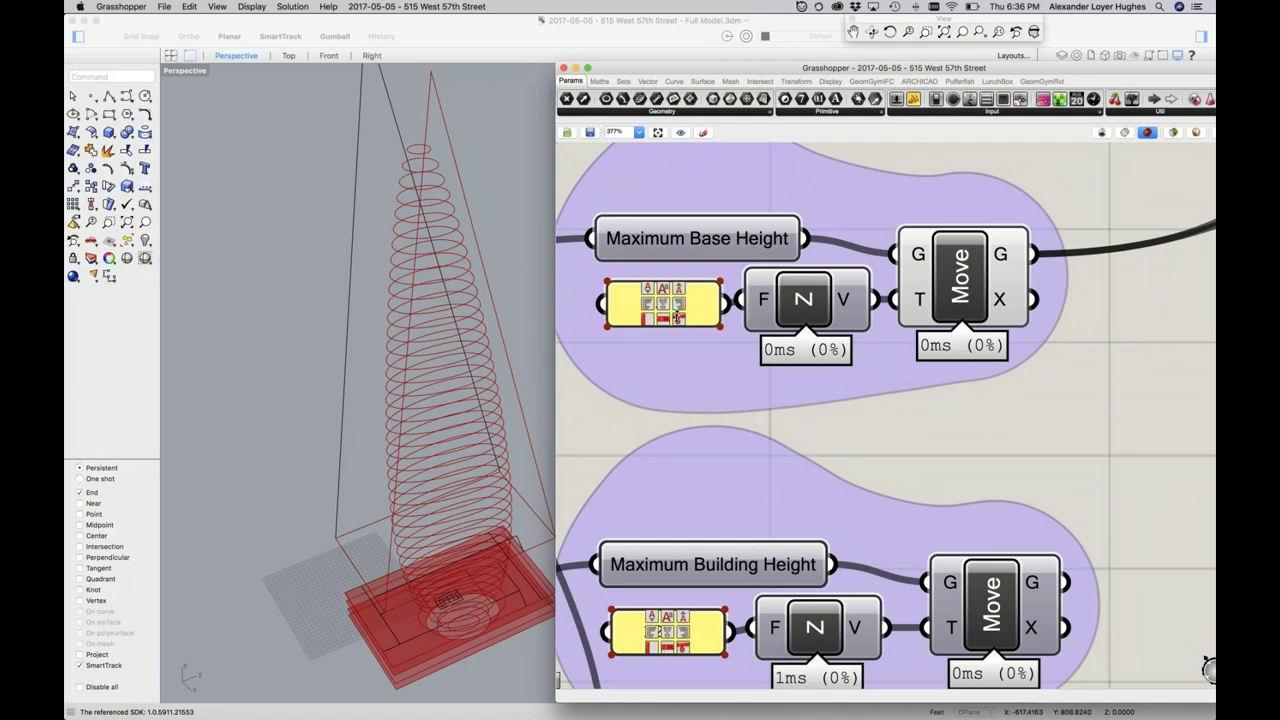
{"action": "scroll", "coordinate": [622, 308], "scroll_direction": "up", "scroll_amount": 1}
{"action": "scroll", "coordinate": [622, 308], "scroll_direction": "up", "scroll_amount": 3}
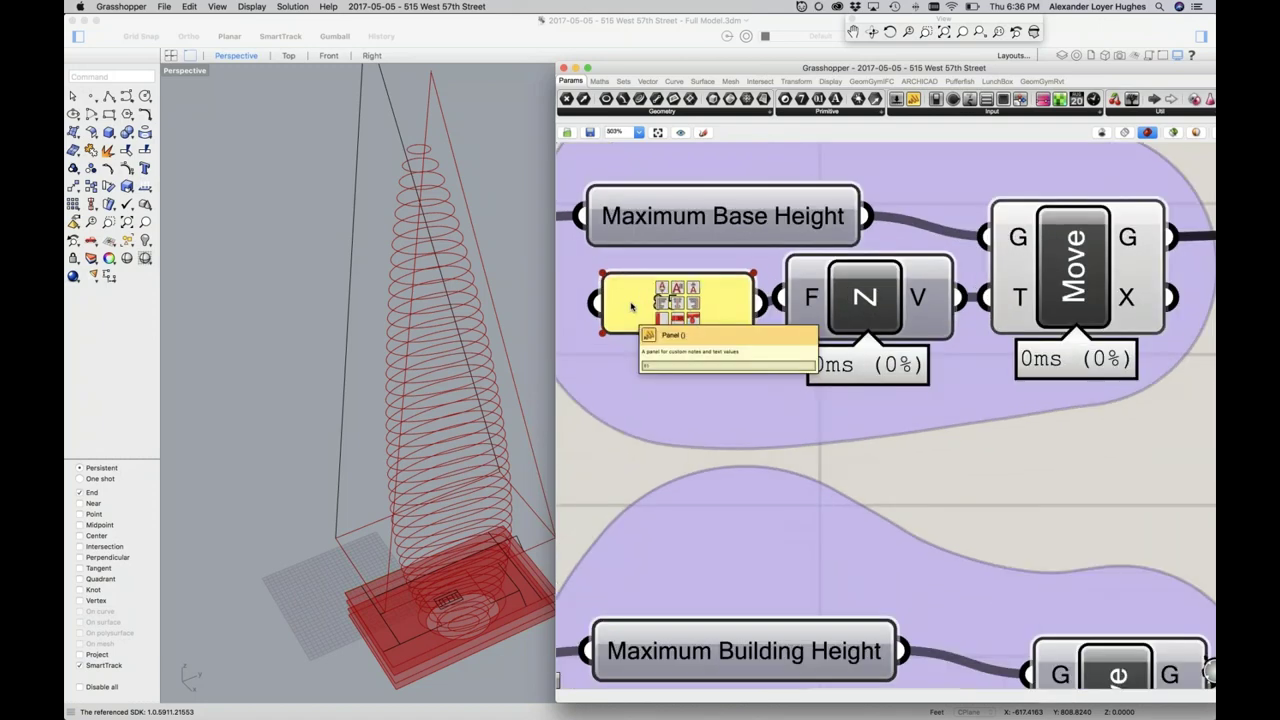
{"action": "scroll", "coordinate": [633, 305], "scroll_direction": "up", "scroll_amount": 12}
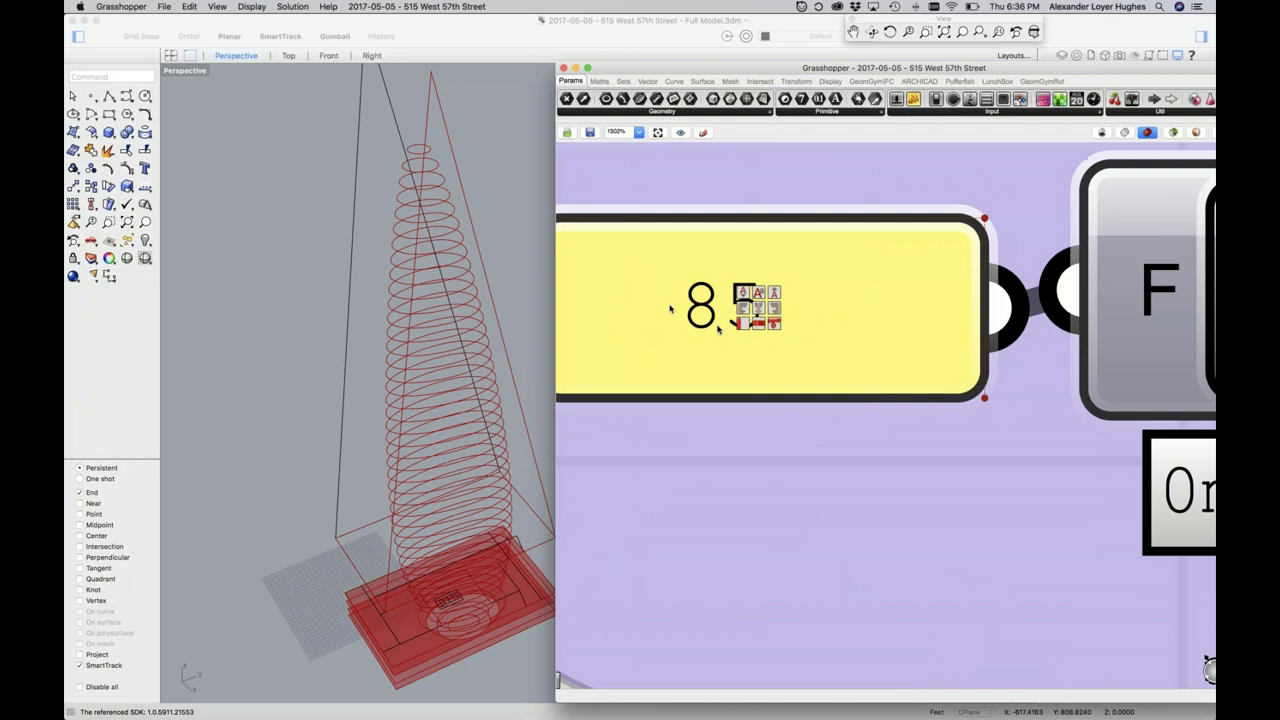
Inspect the options available for the Maximum Base Height value panel
{"action": "right_click", "coordinate": [730, 333]}
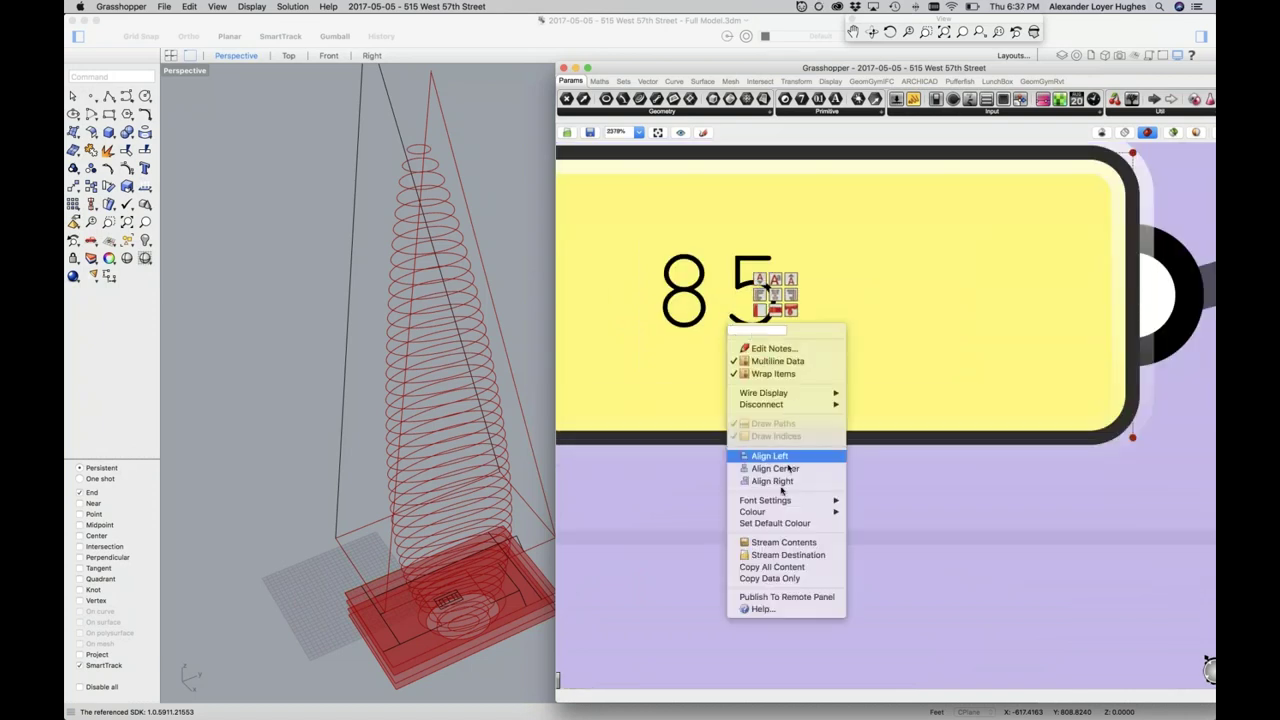
{"action": "left_click", "coordinate": [695, 342]}
{"action": "scroll", "coordinate": [709, 360], "scroll_direction": "down", "scroll_amount": 12}
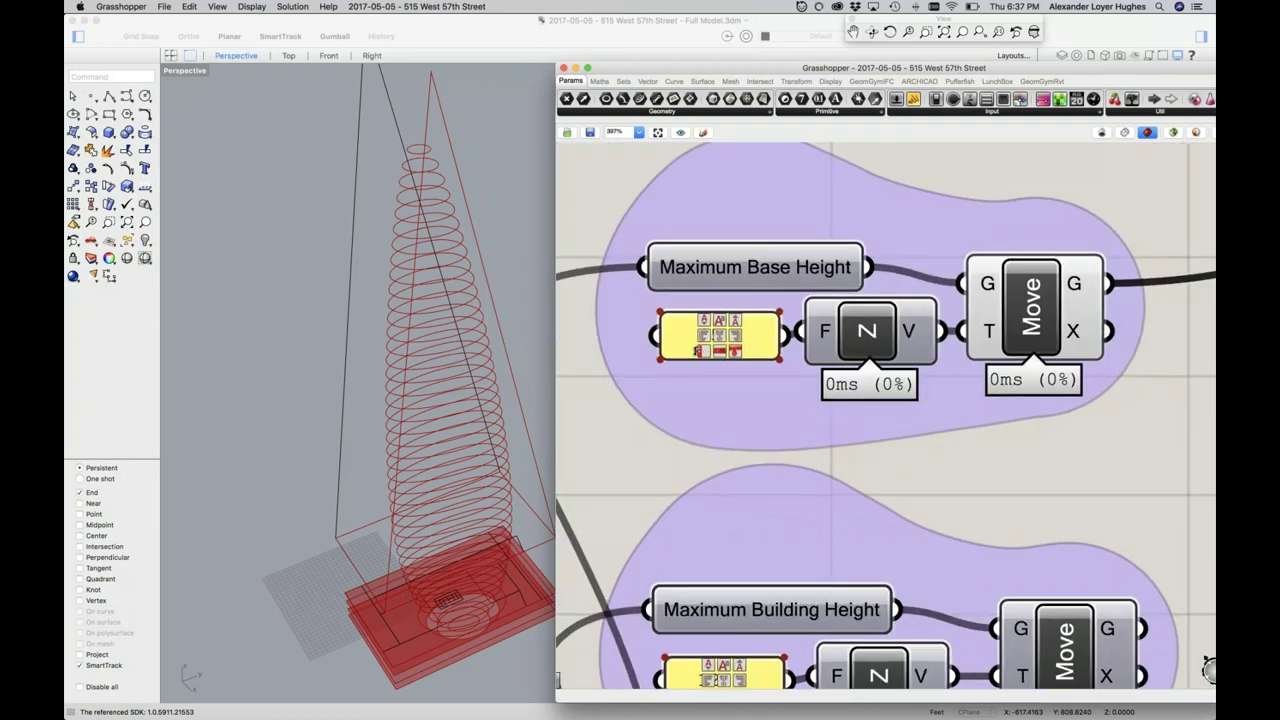
{"action": "right_click", "coordinate": [681, 343]}
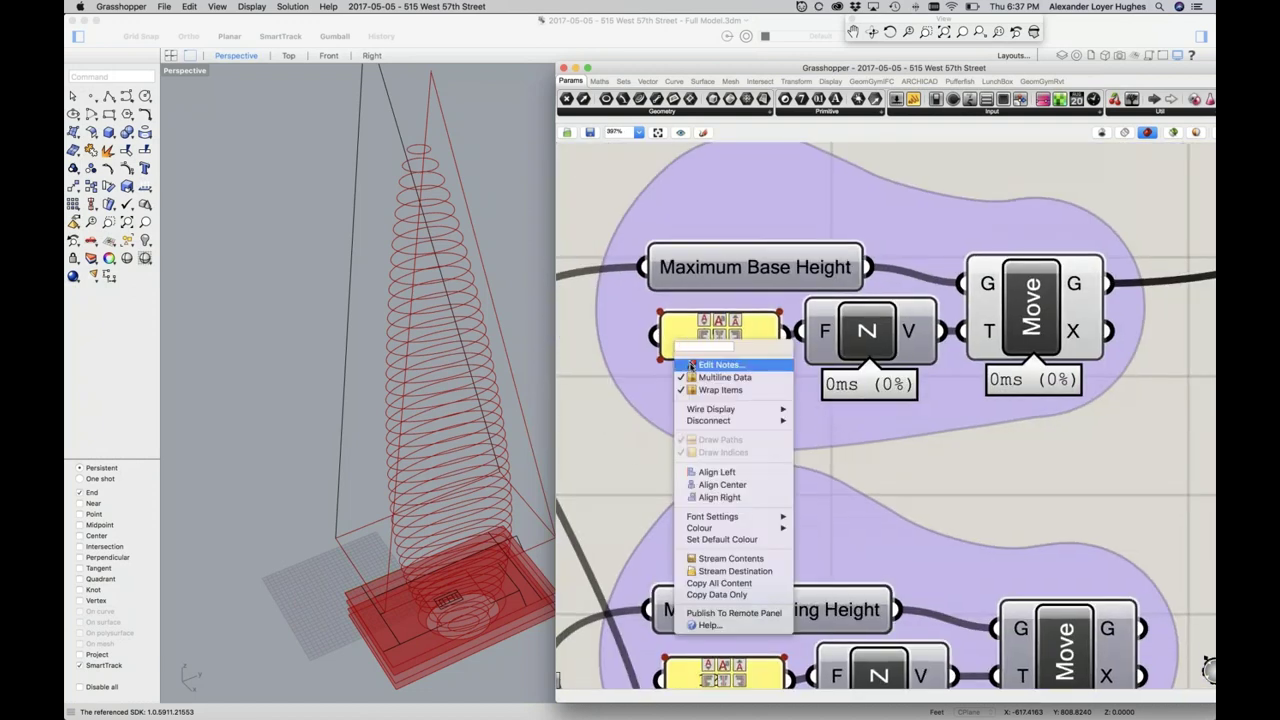
{"action": "left_click", "coordinate": [648, 314]}
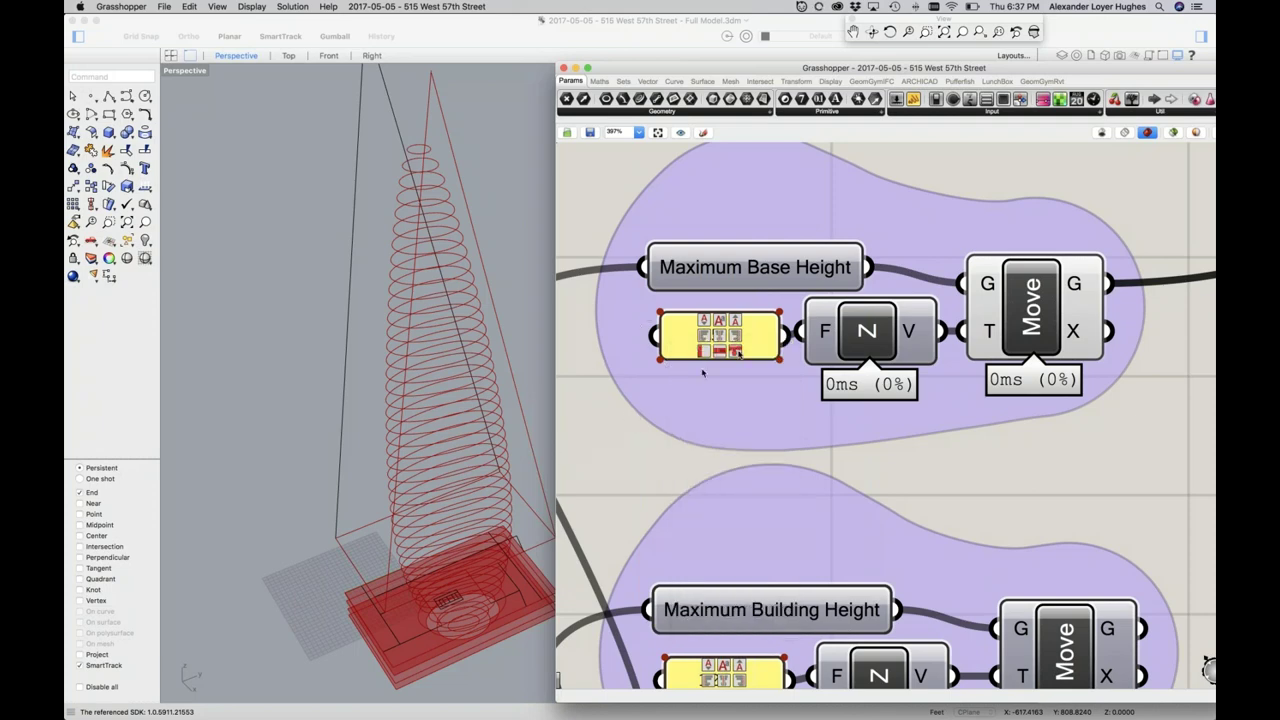
Edit the height value in the Maximum Base Height panel's properties and accept the dialog
{"action": "scroll", "coordinate": [644, 402], "scroll_direction": "down", "scroll_amount": 1}
{"action": "scroll", "coordinate": [644, 402], "scroll_direction": "down", "scroll_amount": 1}
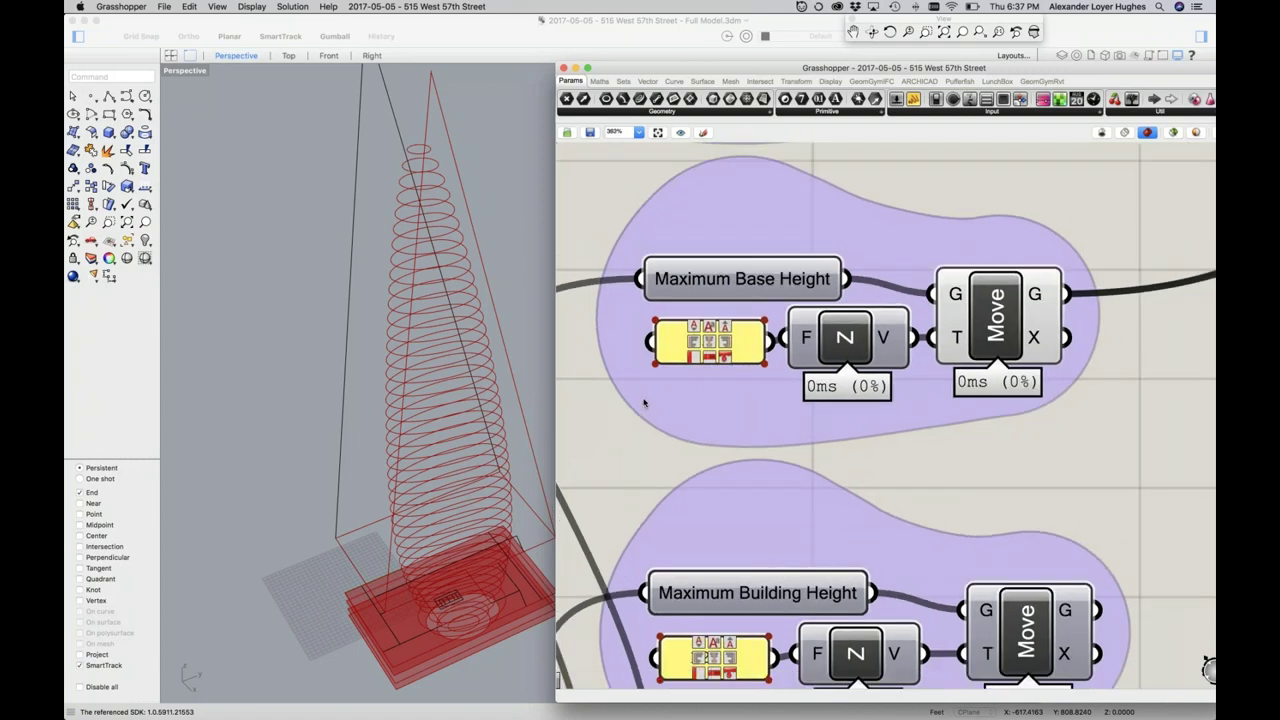
{"action": "scroll", "coordinate": [644, 402], "scroll_direction": "down", "scroll_amount": 6}
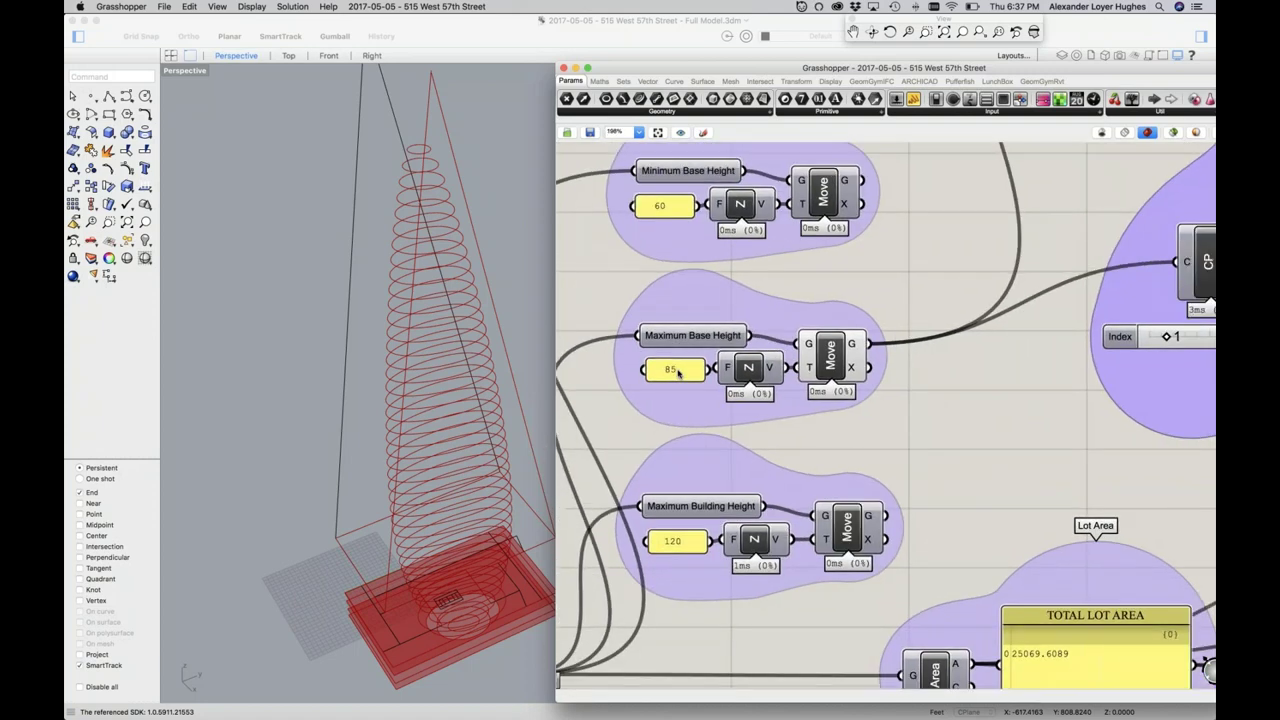
{"action": "right_click", "coordinate": [678, 372]}
{"action": "left_click", "coordinate": [678, 372]}
{"action": "double_click", "coordinate": [678, 370]}
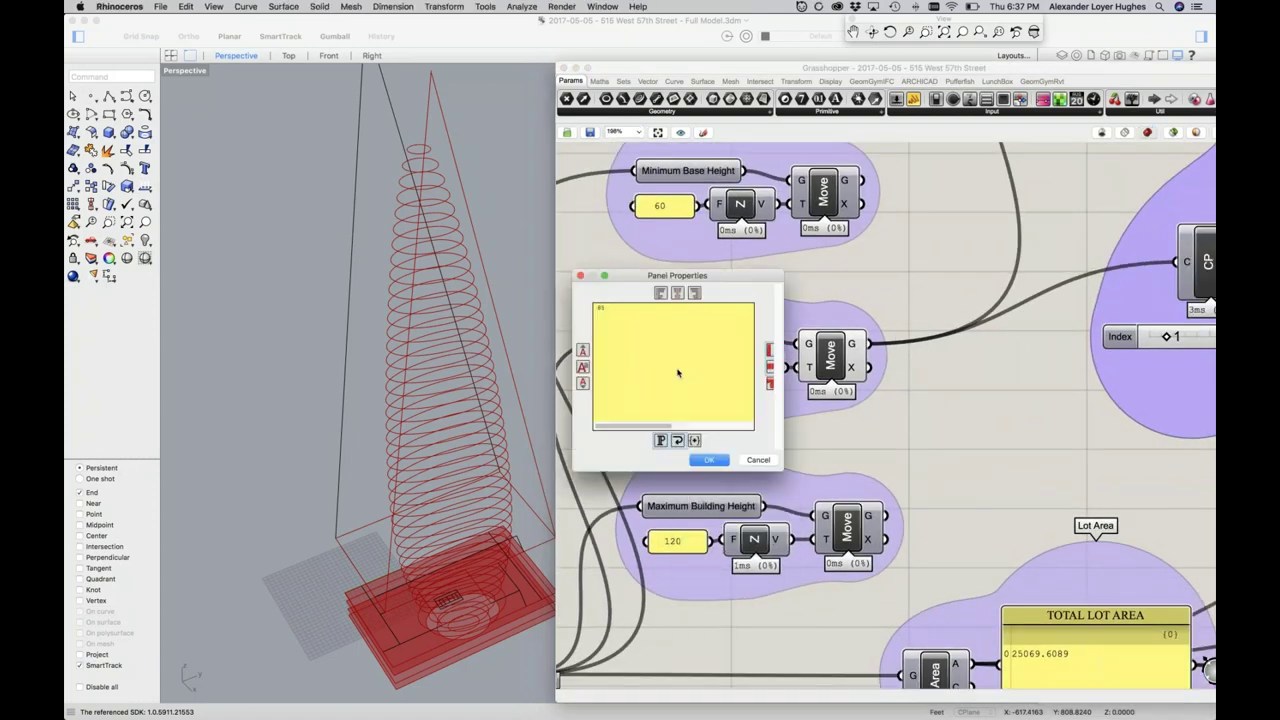
{"action": "right_click", "coordinate": [678, 368]}
{"action": "left_click", "coordinate": [700, 397]}
{"action": "left_click", "coordinate": [709, 460]}
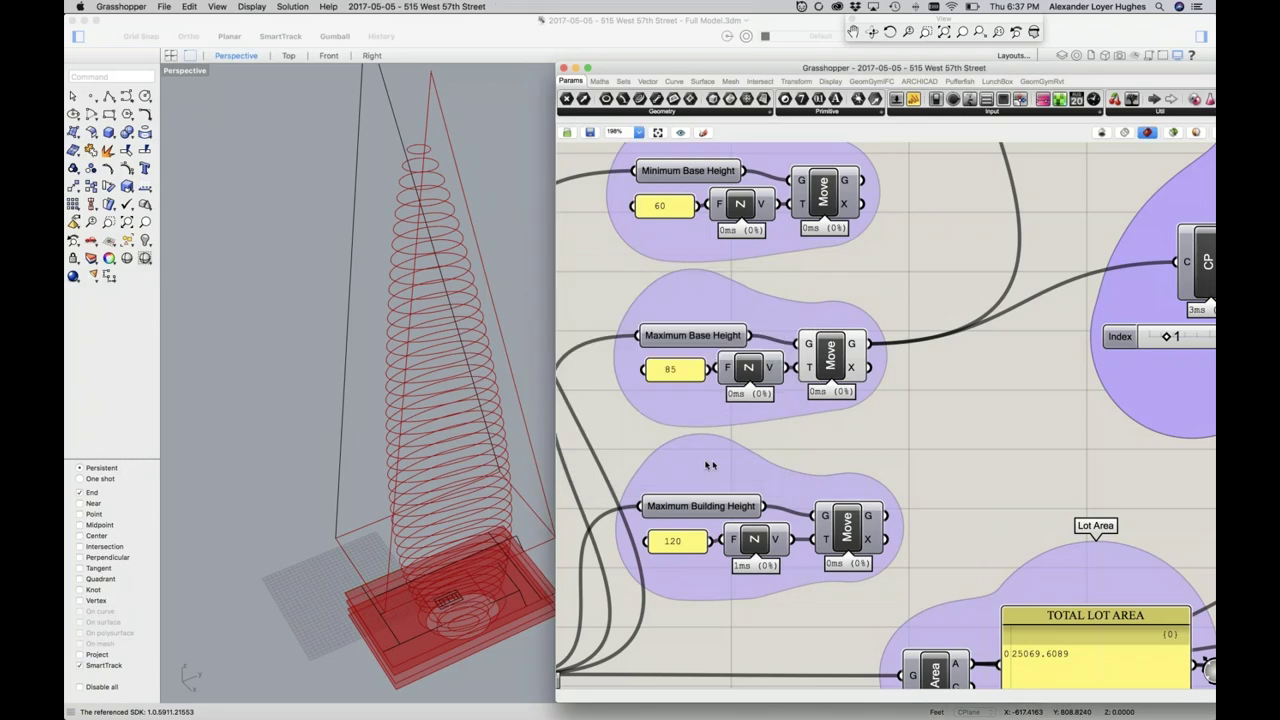
Highlight the Maximum Base Height Move component and trace its output to the two sky exposure plane groups
{"action": "left_click", "coordinate": [833, 372]}
{"action": "scroll", "coordinate": [690, 410], "scroll_direction": "down", "scroll_amount": 4}
{"action": "scroll", "coordinate": [714, 396], "scroll_direction": "down", "scroll_amount": 4}
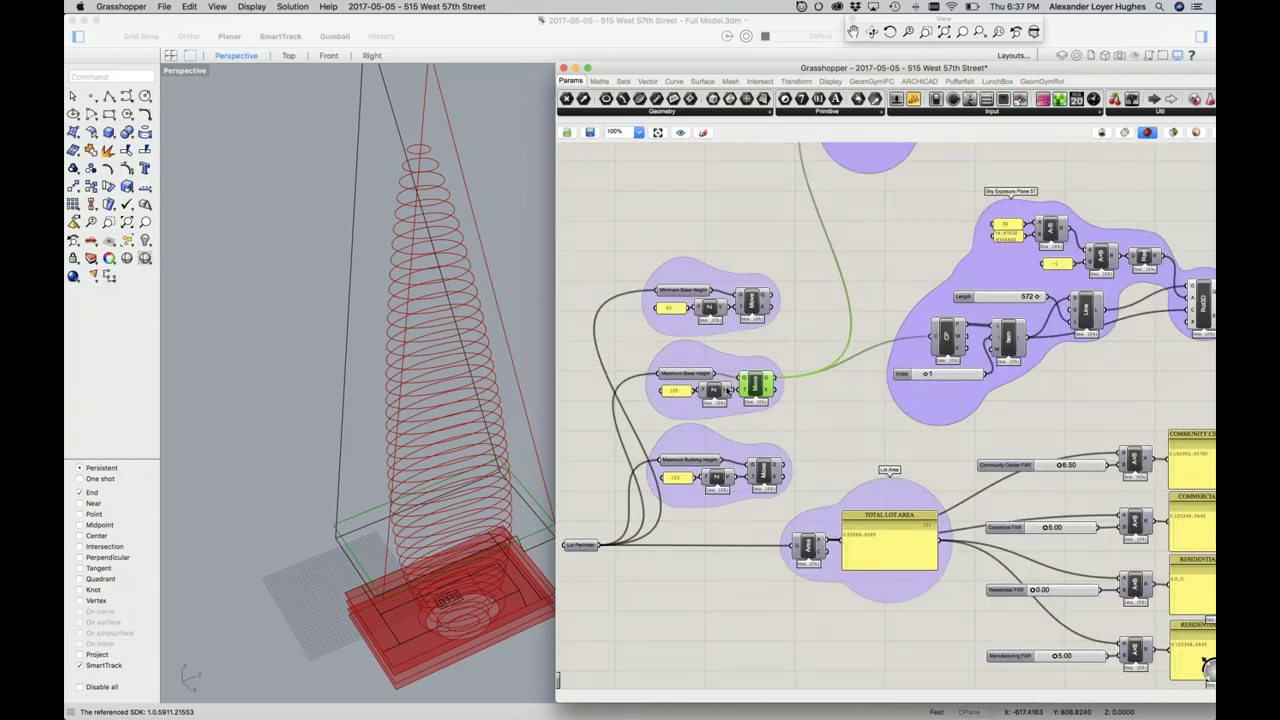
{"action": "scroll", "coordinate": [751, 398], "scroll_direction": "down", "scroll_amount": 1}
{"action": "scroll", "coordinate": [751, 398], "scroll_direction": "down", "scroll_amount": 4}
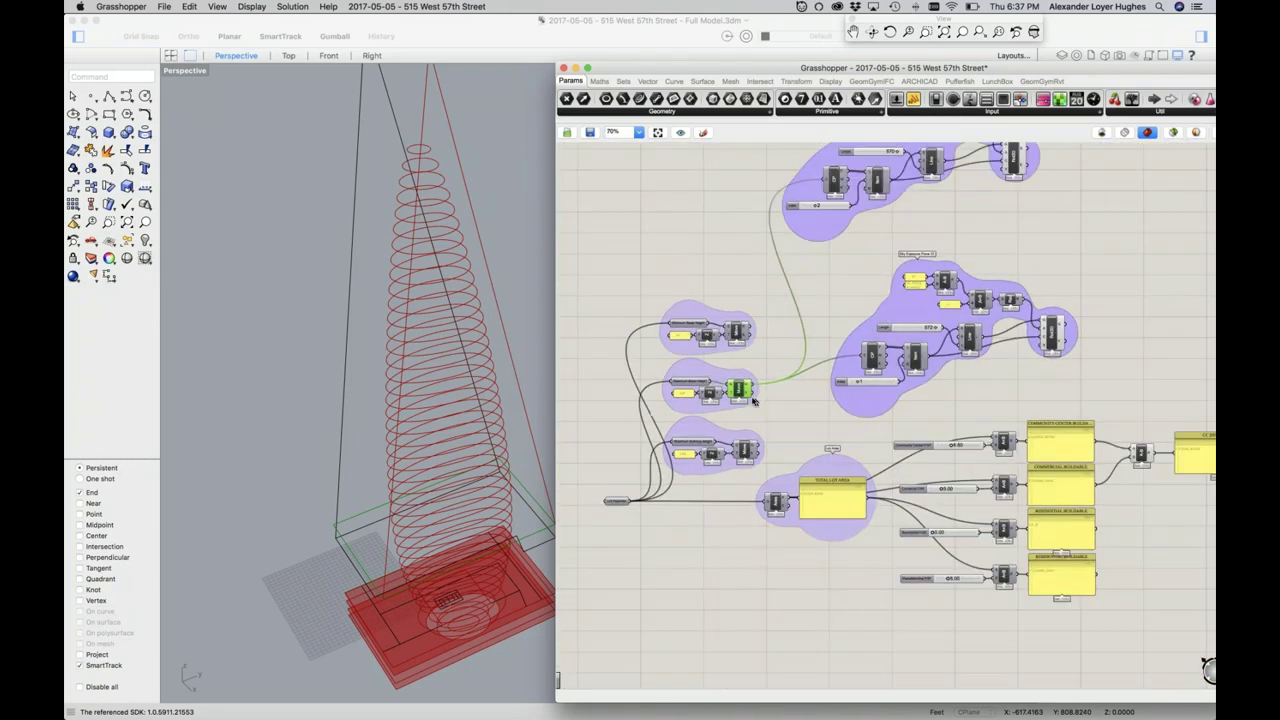
{"action": "scroll", "coordinate": [803, 201], "scroll_direction": "down", "scroll_amount": 5}
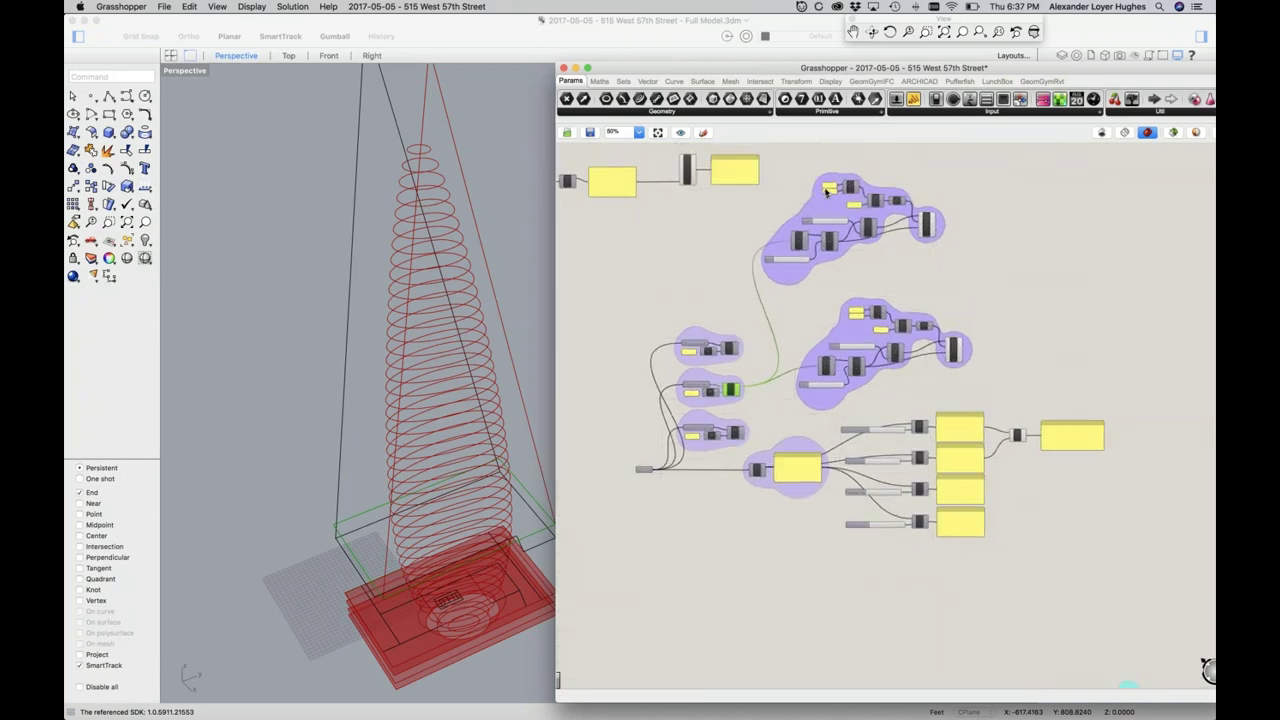
Examine the Sky Exposure Plane 58 group and the matching vertical line at the base outline's corner in the Rhino model
{"action": "scroll", "coordinate": [788, 287], "scroll_direction": "up", "scroll_amount": 15}
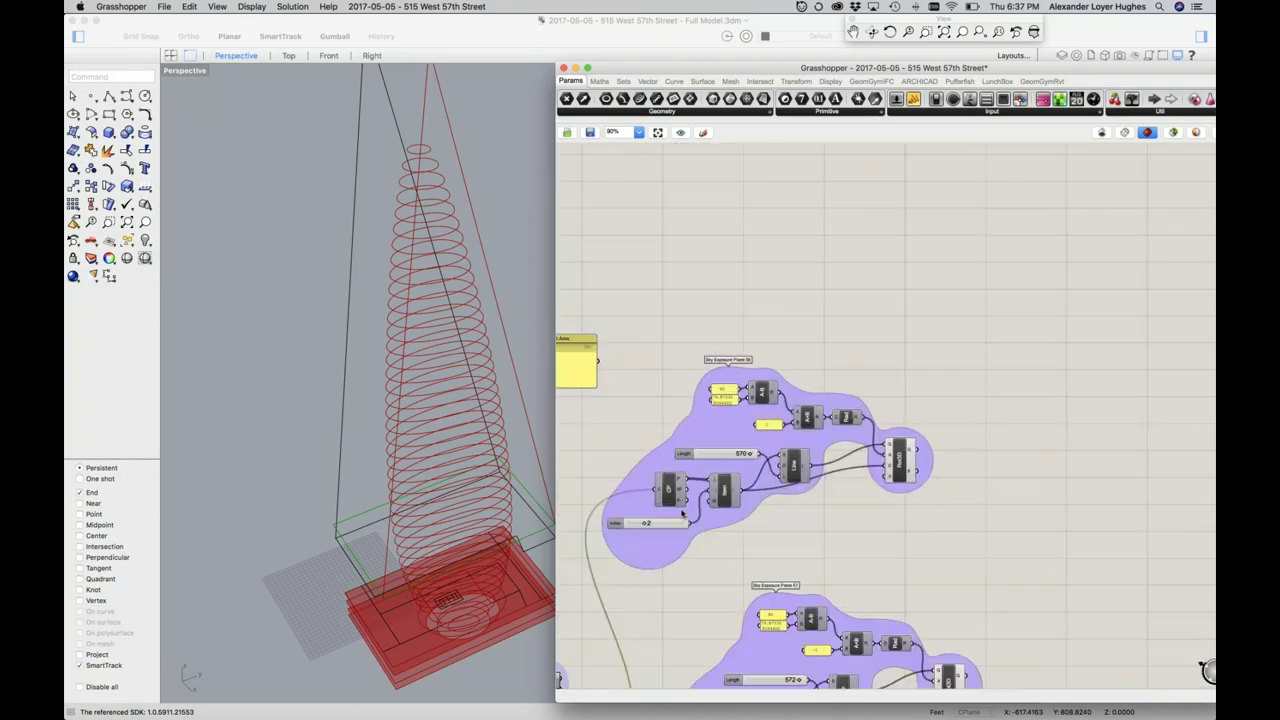
{"action": "scroll", "coordinate": [710, 499], "scroll_direction": "down", "scroll_amount": 1}
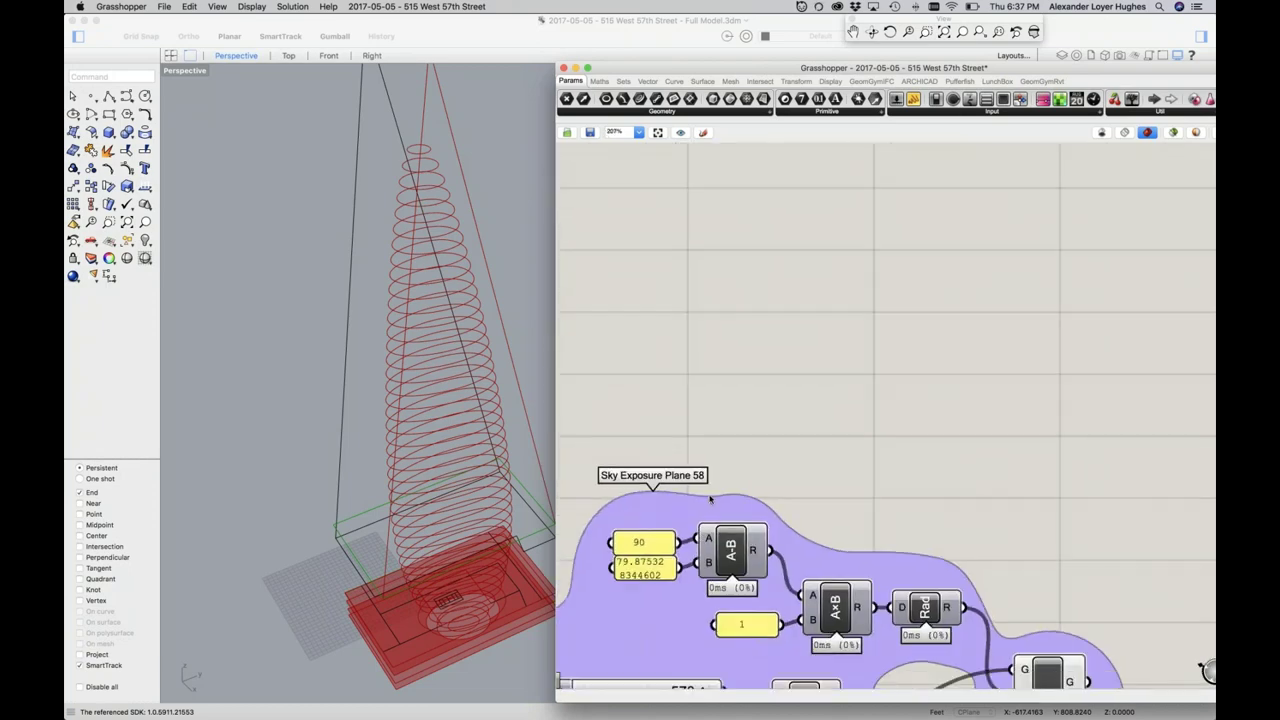
{"action": "scroll", "coordinate": [710, 499], "scroll_direction": "down", "scroll_amount": 7}
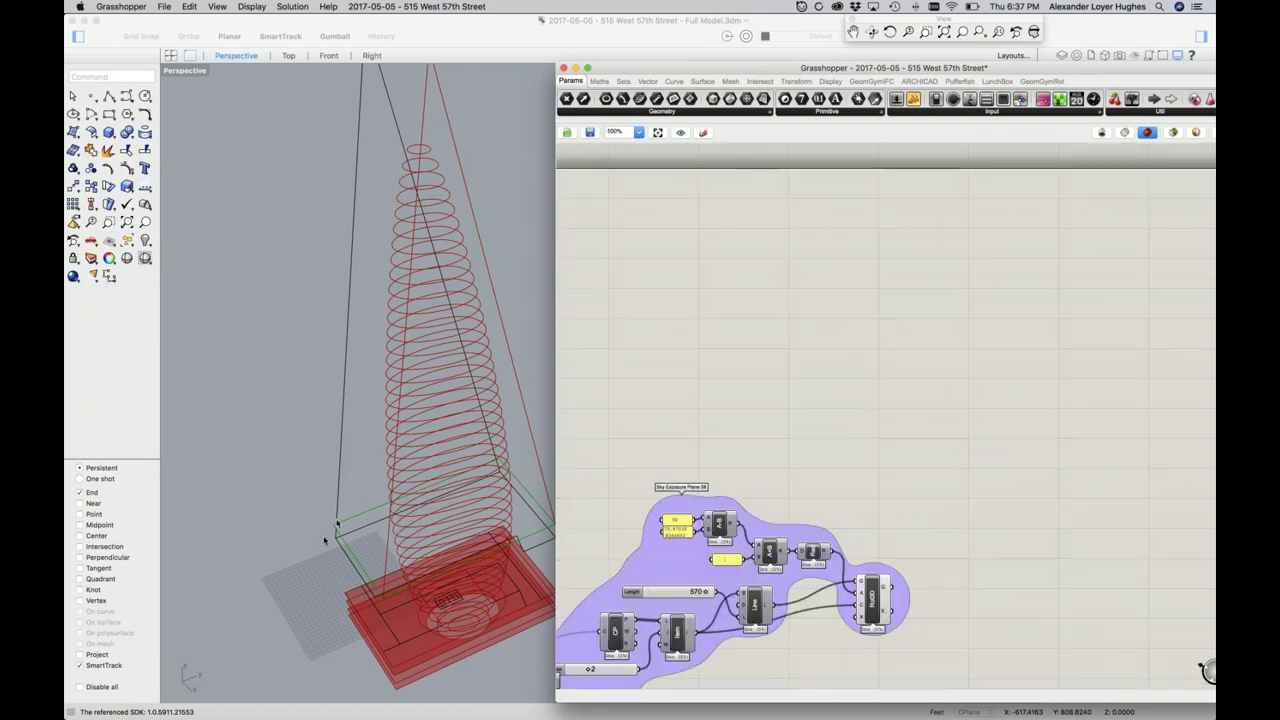
{"action": "scroll", "coordinate": [330, 540], "scroll_direction": "up", "scroll_amount": 8}
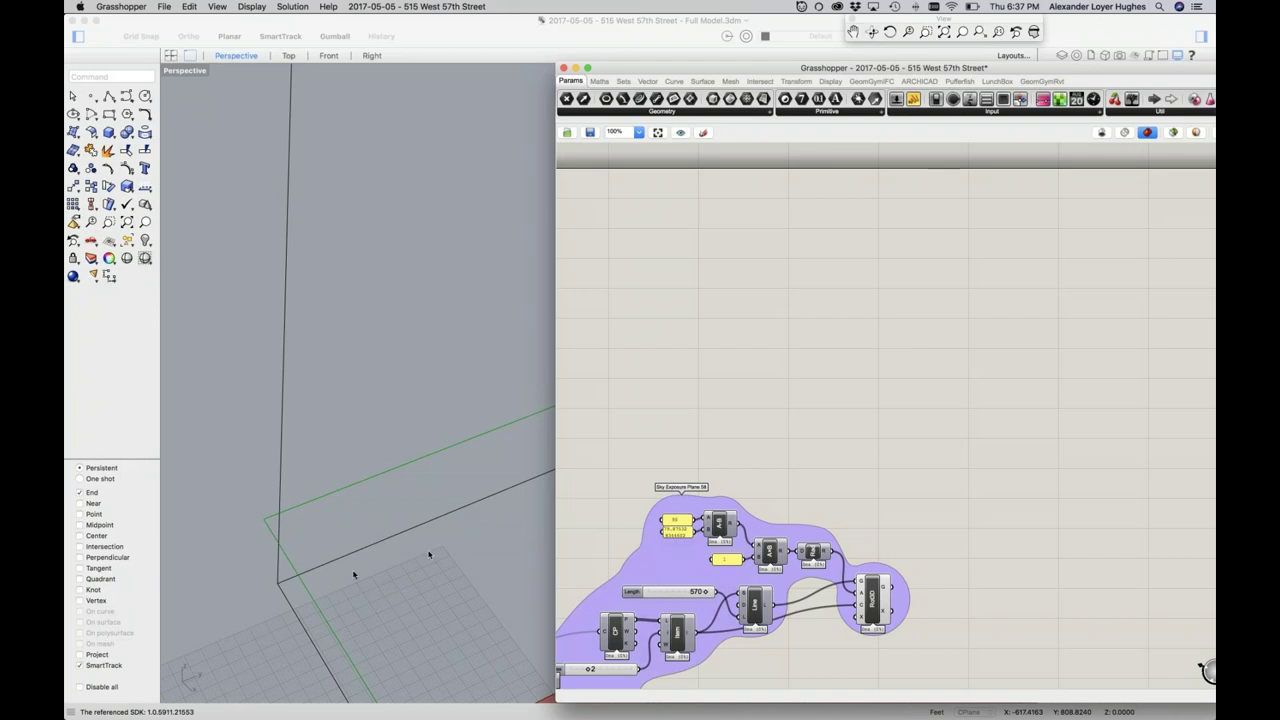
{"action": "scroll", "coordinate": [290, 465], "scroll_direction": "up", "scroll_amount": 3}
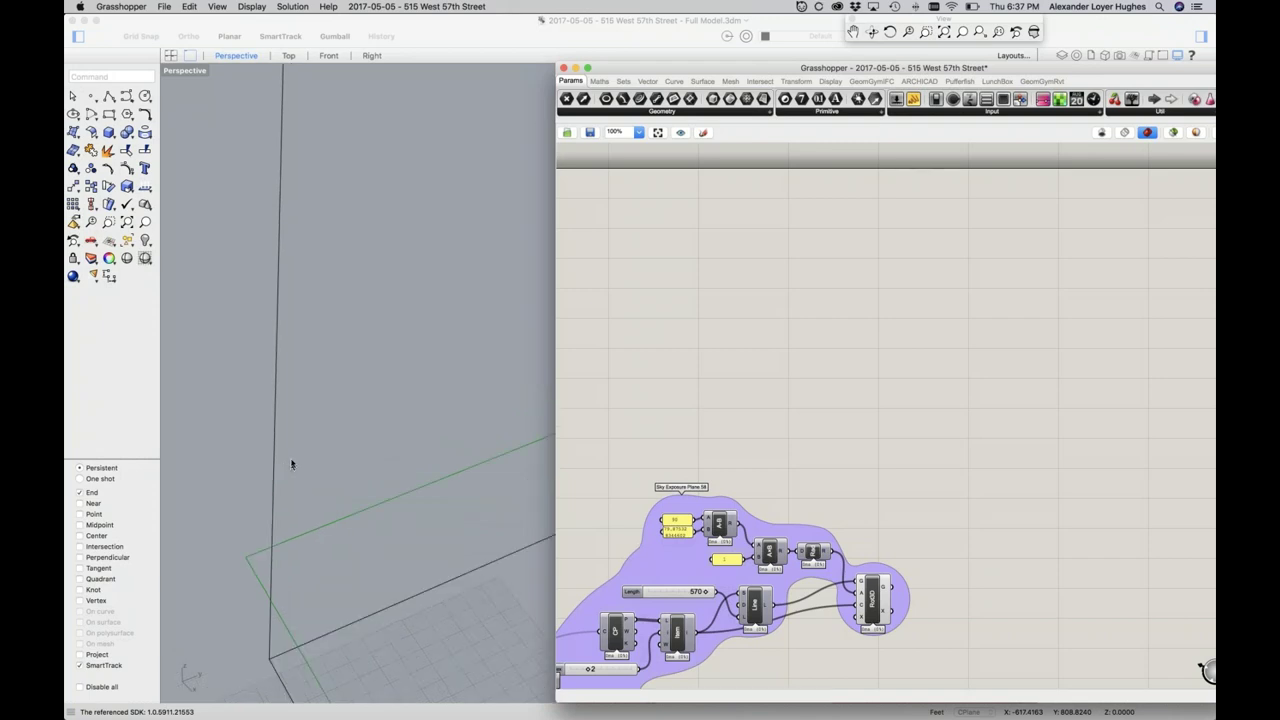
{"action": "scroll", "coordinate": [290, 462], "scroll_direction": "down", "scroll_amount": 3}
{"action": "scroll", "coordinate": [291, 460], "scroll_direction": "down", "scroll_amount": 5}
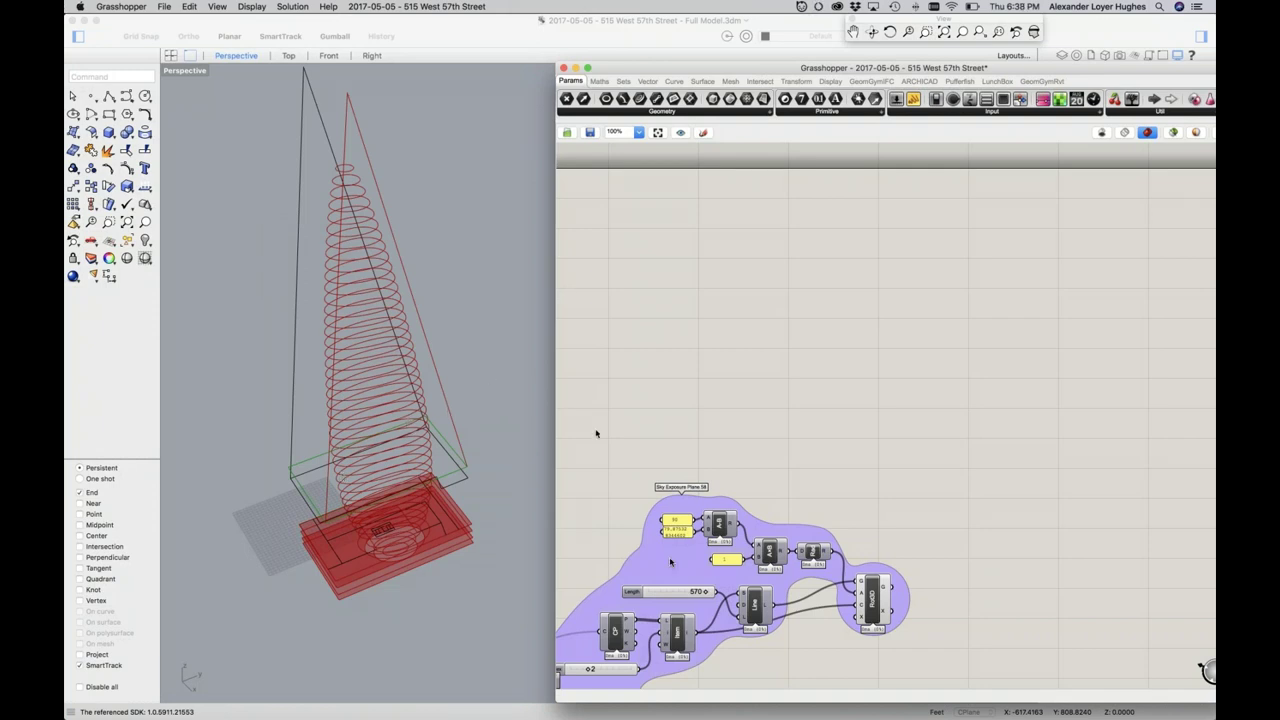
Examine how the angle panels feed the subtraction and multiplication components in the Sky Exposure Plane 58 group
{"action": "scroll", "coordinate": [659, 545], "scroll_direction": "up", "scroll_amount": 5}
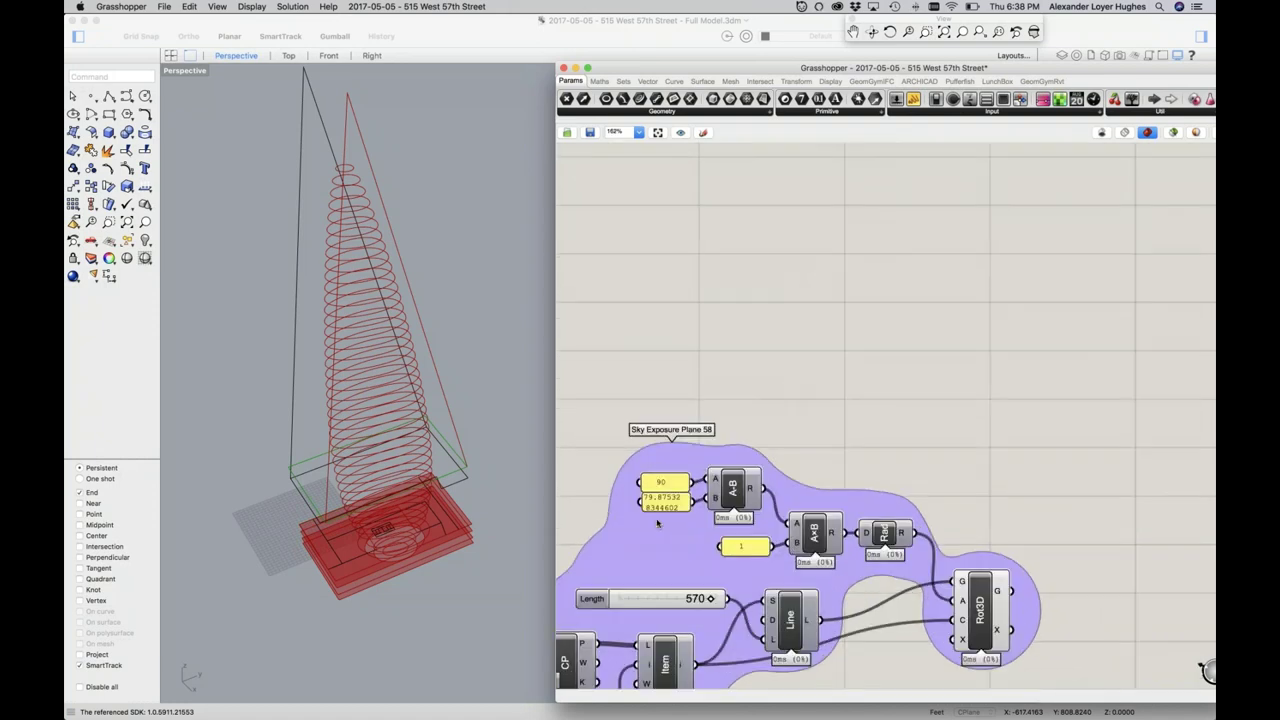
{"action": "scroll", "coordinate": [590, 438], "scroll_direction": "up", "scroll_amount": 4}
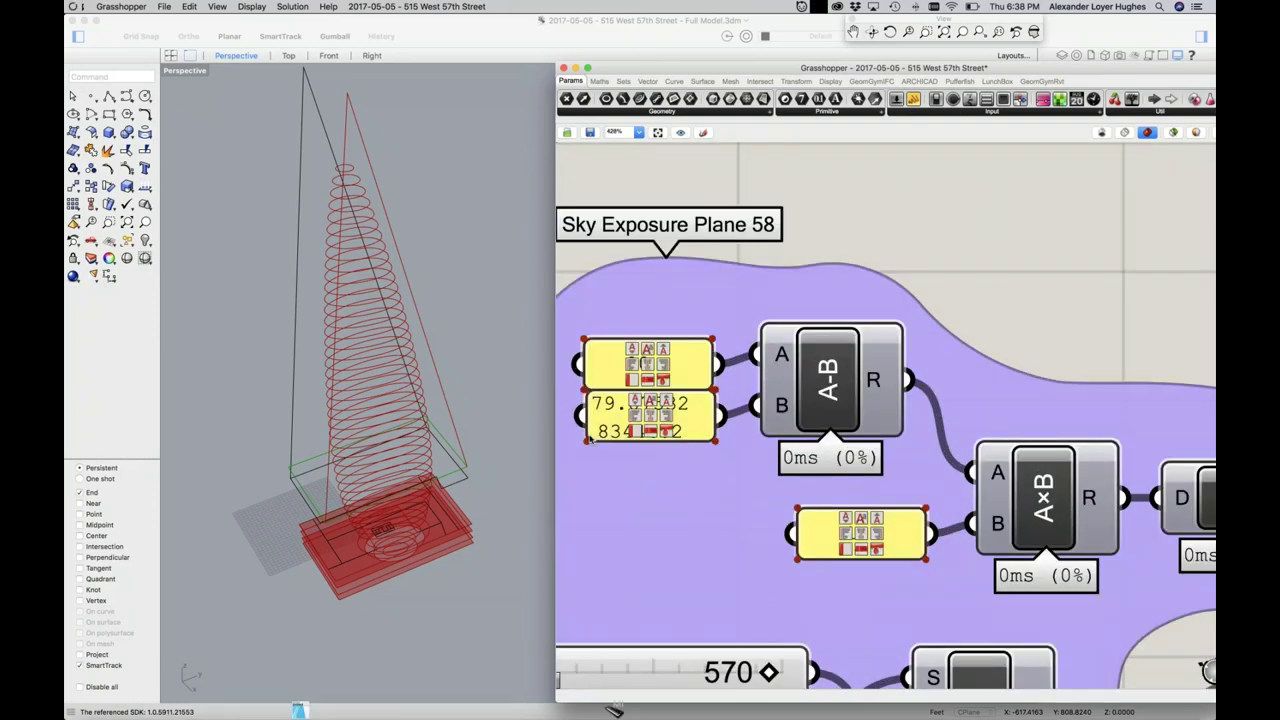
{"action": "scroll", "coordinate": [590, 438], "scroll_direction": "up", "scroll_amount": 2}
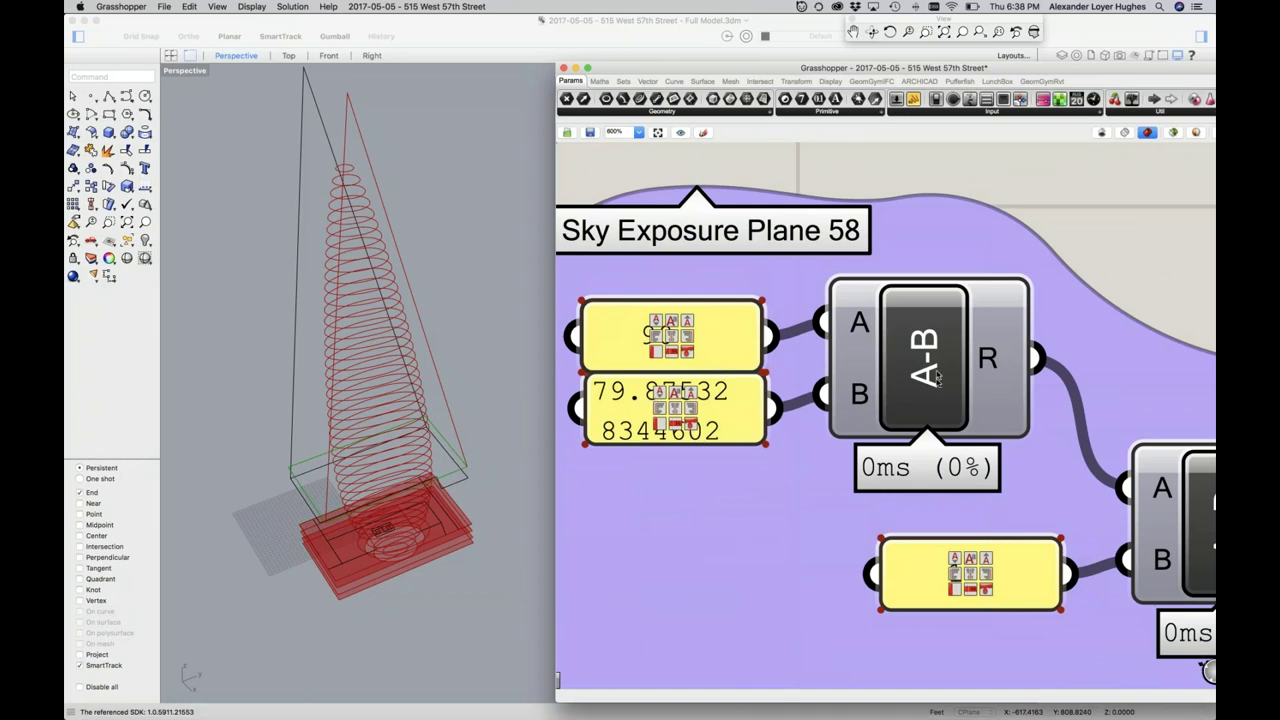
{"action": "scroll", "coordinate": [790, 447], "scroll_direction": "down", "scroll_amount": 2}
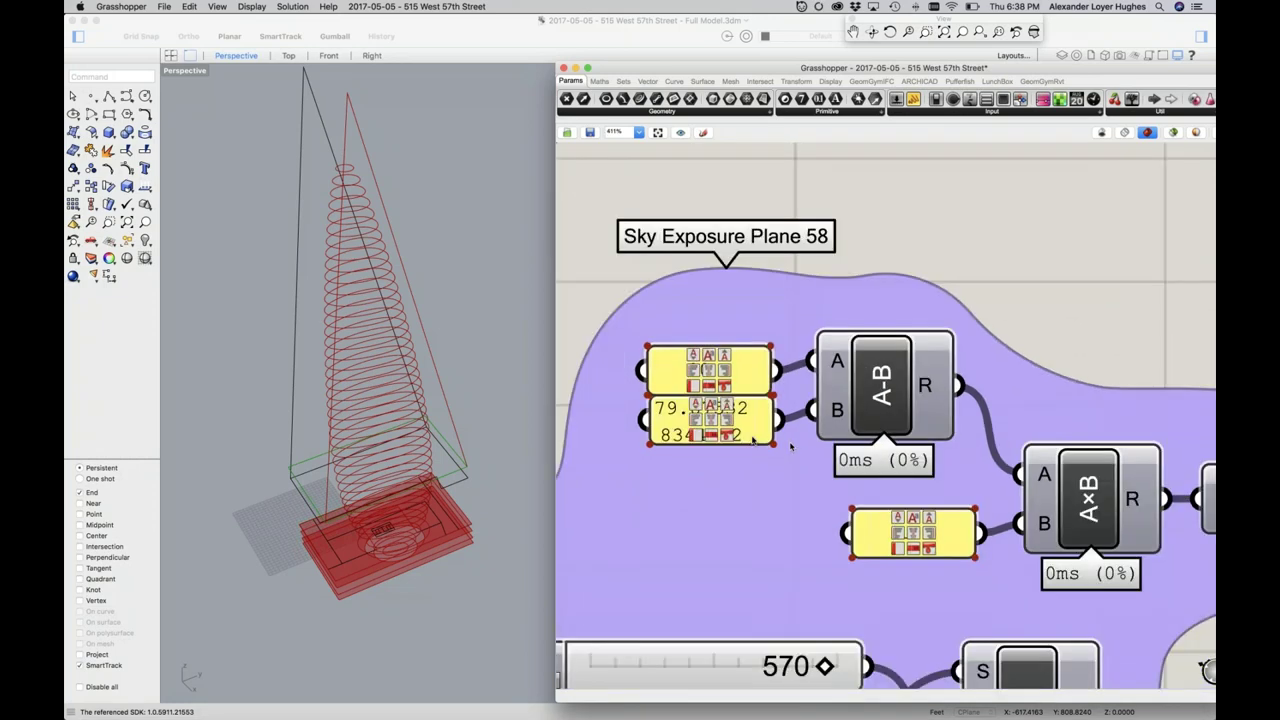
{"action": "scroll", "coordinate": [790, 447], "scroll_direction": "down", "scroll_amount": 1}
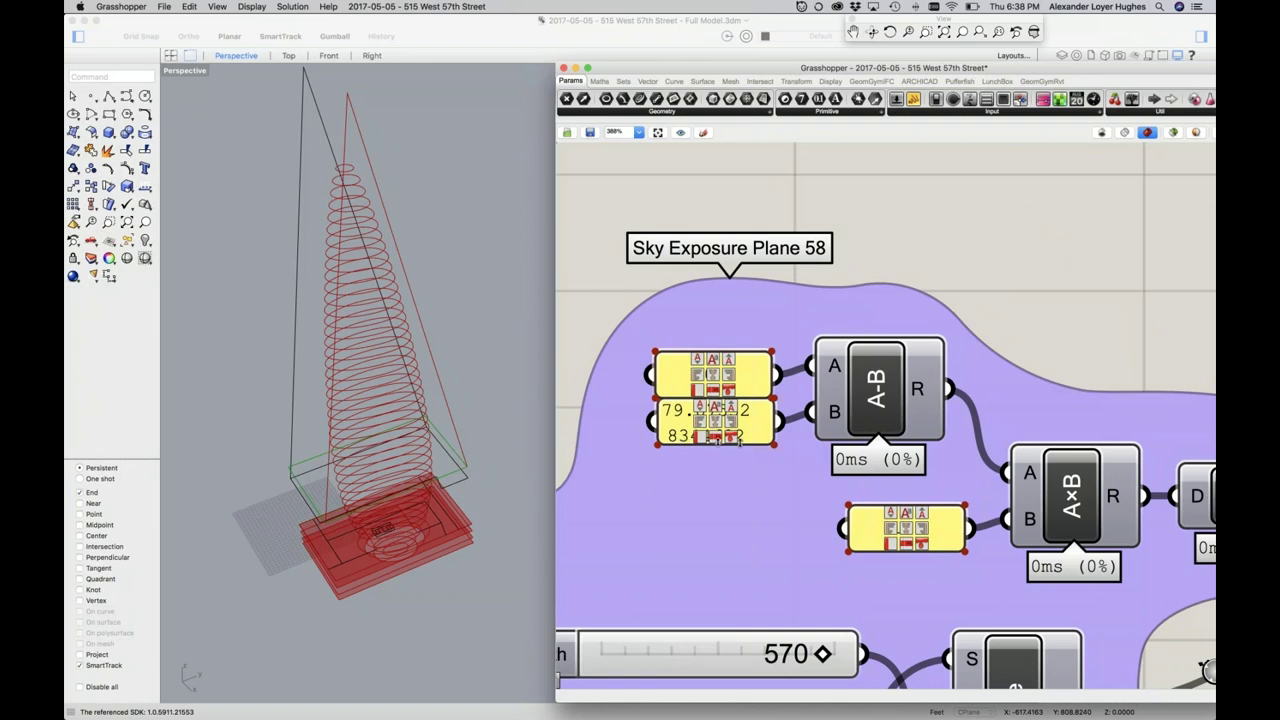
{"action": "scroll", "coordinate": [738, 443], "scroll_direction": "down", "scroll_amount": 1}
{"action": "scroll", "coordinate": [738, 443], "scroll_direction": "down", "scroll_amount": 5}
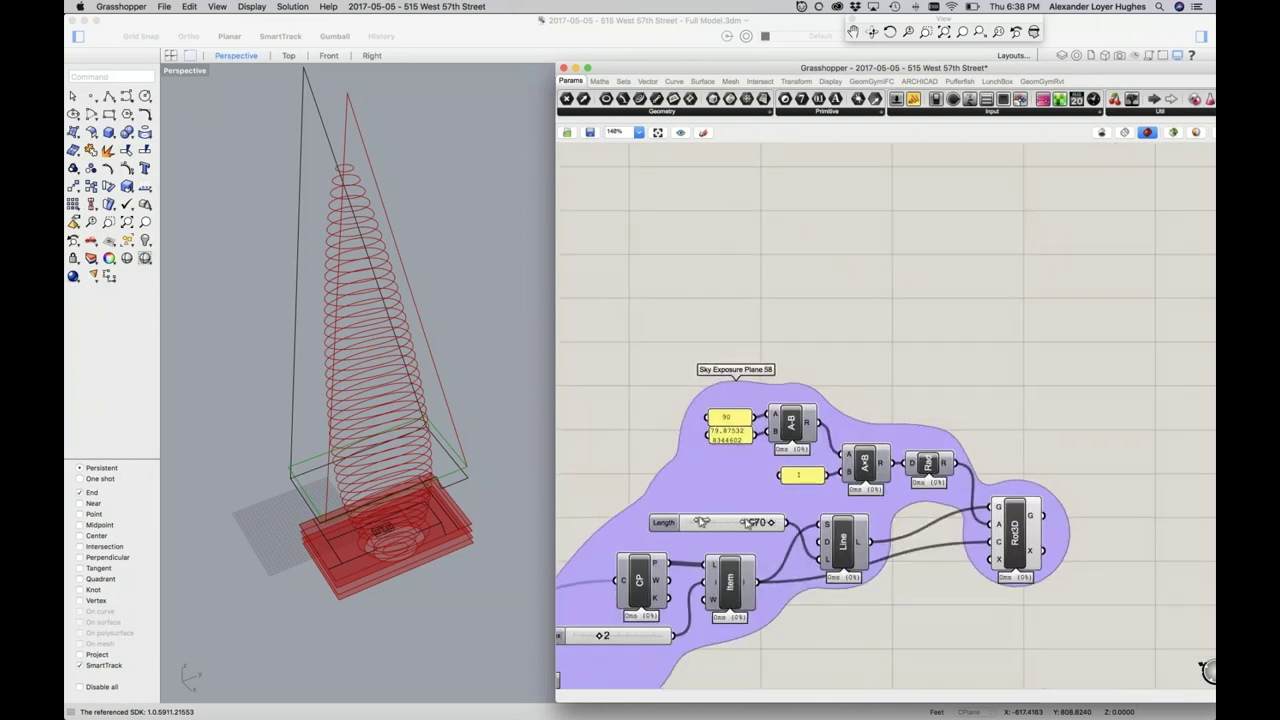
Set the Length slider of Sky Exposure Plane 58 to 591
{"action": "left_click_drag", "start_coordinate": [723, 522], "coordinate": [721, 522]}
{"action": "left_click_drag", "start_coordinate": [727, 522], "coordinate": [779, 522]}
{"action": "scroll", "coordinate": [1011, 423], "scroll_direction": "down", "scroll_amount": 1}
{"action": "scroll", "coordinate": [1000, 428], "scroll_direction": "down", "scroll_amount": 3}
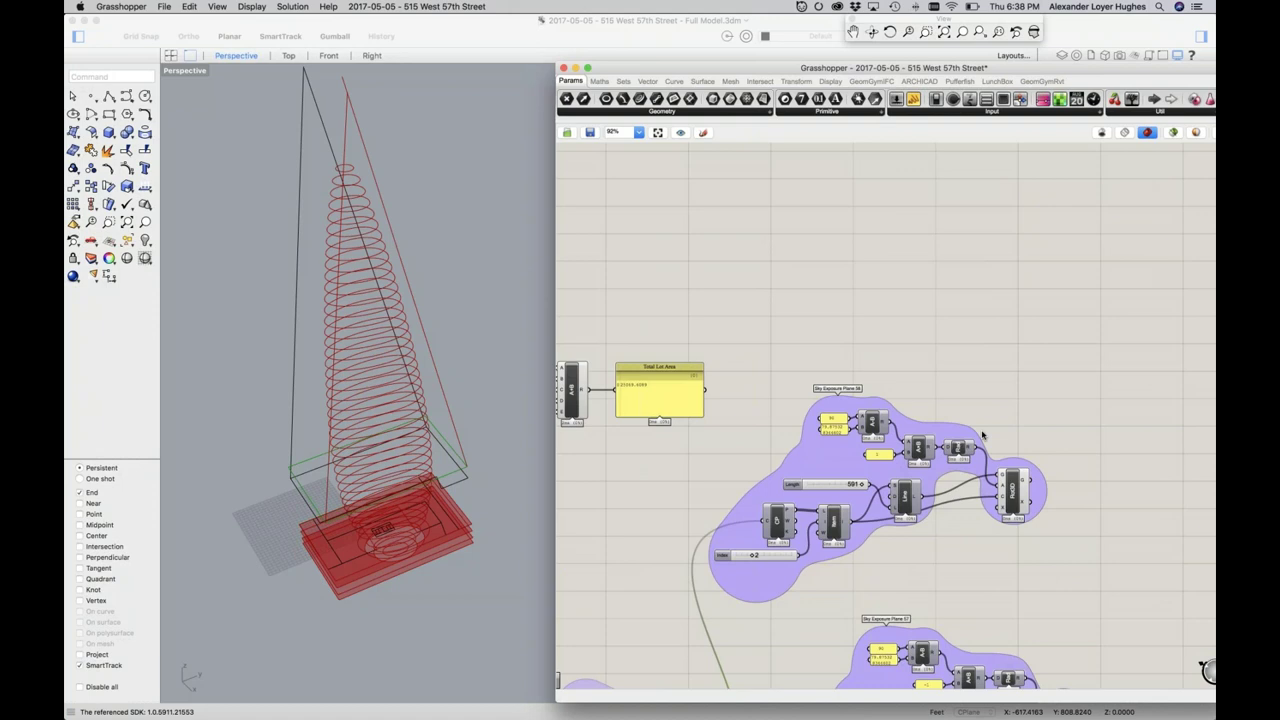
Examine how the Total Lot Area panel and the Community Center and Commercial FAR sliders feed the multiplication components
{"action": "scroll", "coordinate": [983, 435], "scroll_direction": "down", "scroll_amount": 8}
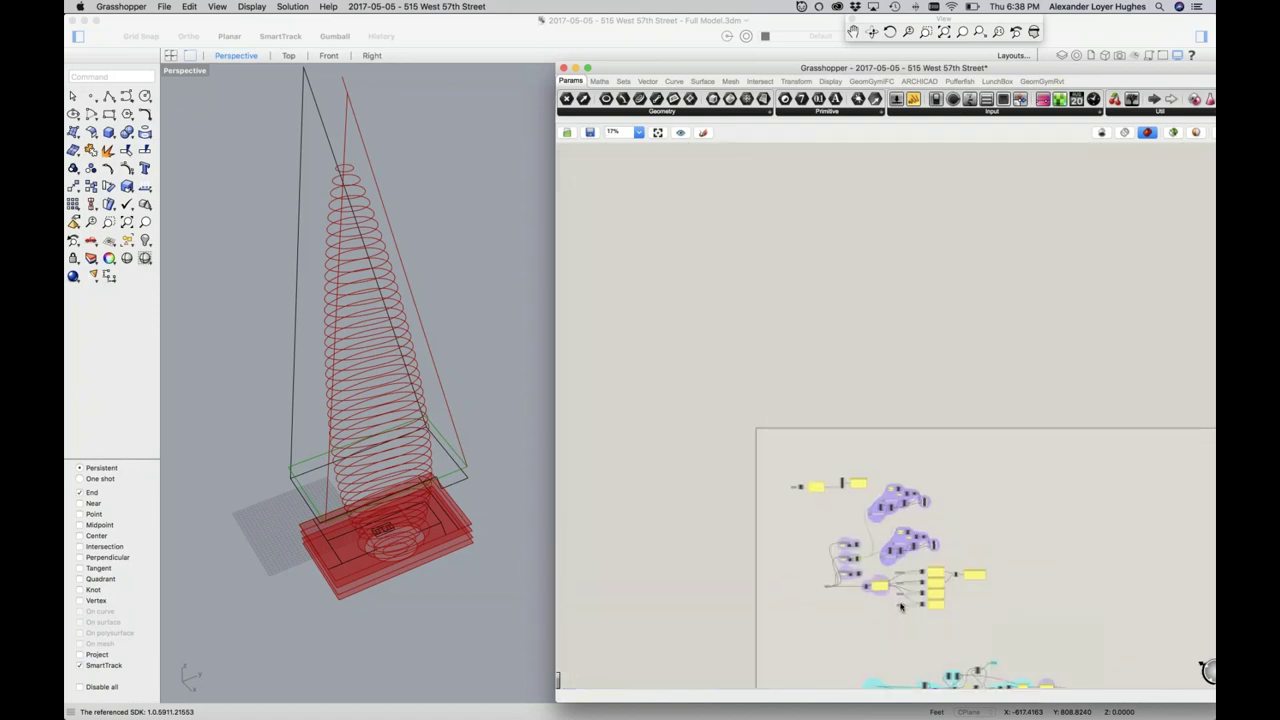
{"action": "scroll", "coordinate": [900, 606], "scroll_direction": "up", "scroll_amount": 8}
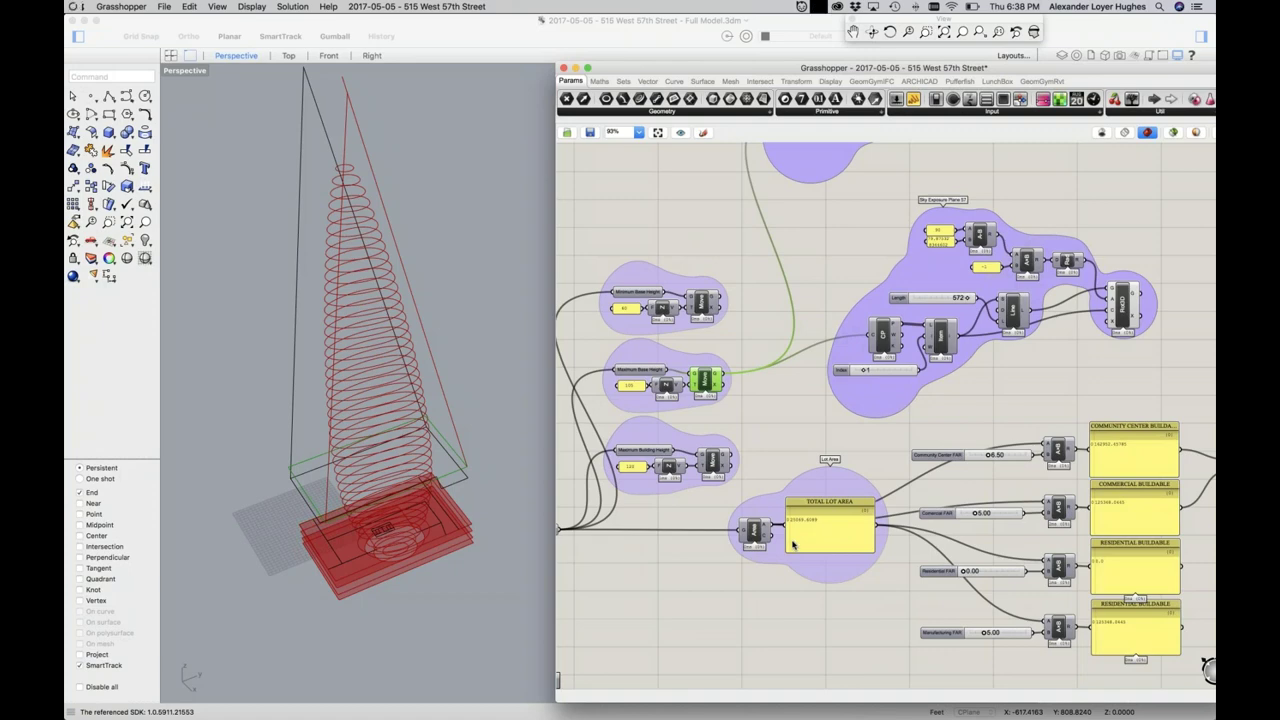
{"action": "scroll", "coordinate": [793, 545], "scroll_direction": "up", "scroll_amount": 2}
{"action": "scroll", "coordinate": [793, 545], "scroll_direction": "up", "scroll_amount": 2}
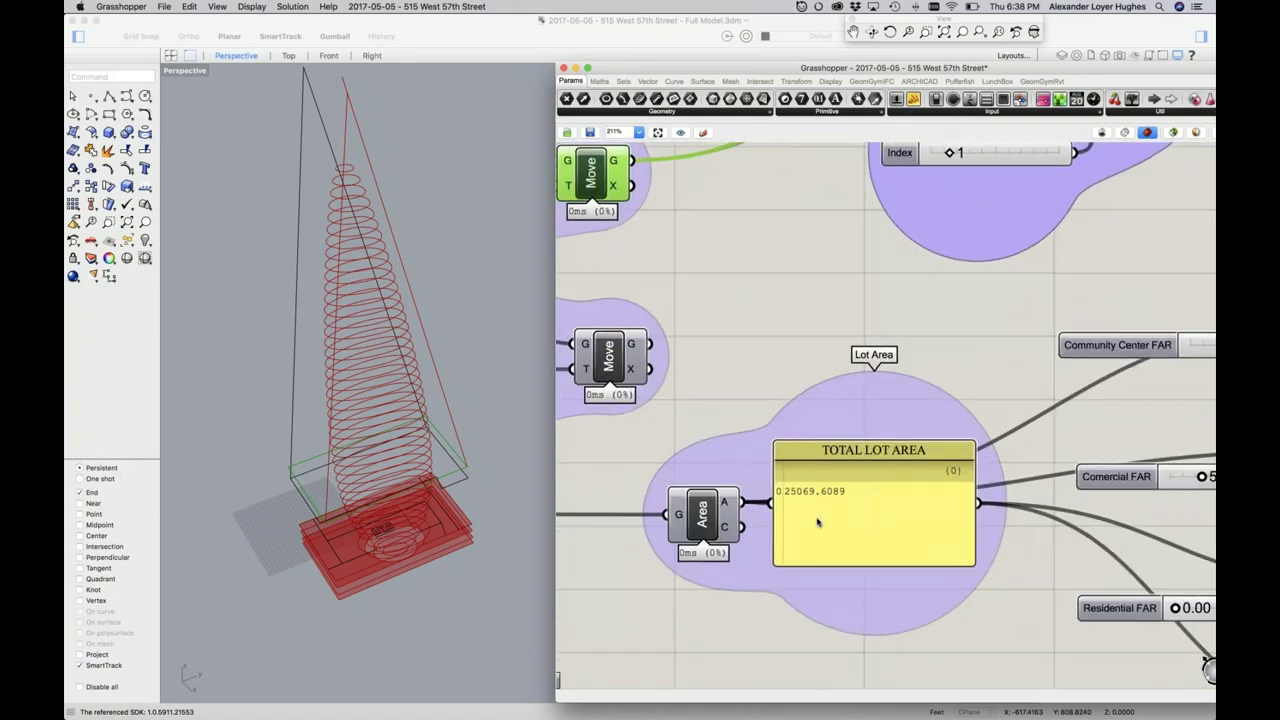
{"action": "scroll", "coordinate": [817, 522], "scroll_direction": "down", "scroll_amount": 3}
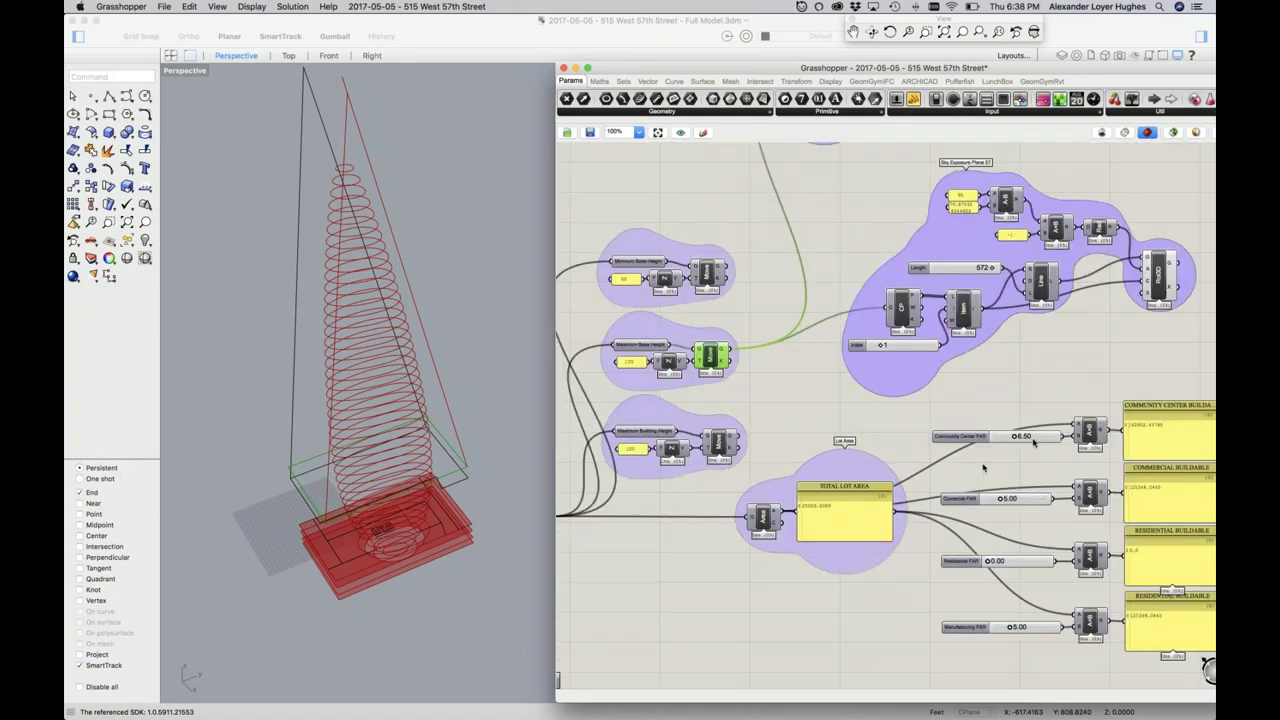
{"action": "scroll", "coordinate": [1079, 437], "scroll_direction": "up", "scroll_amount": 3}
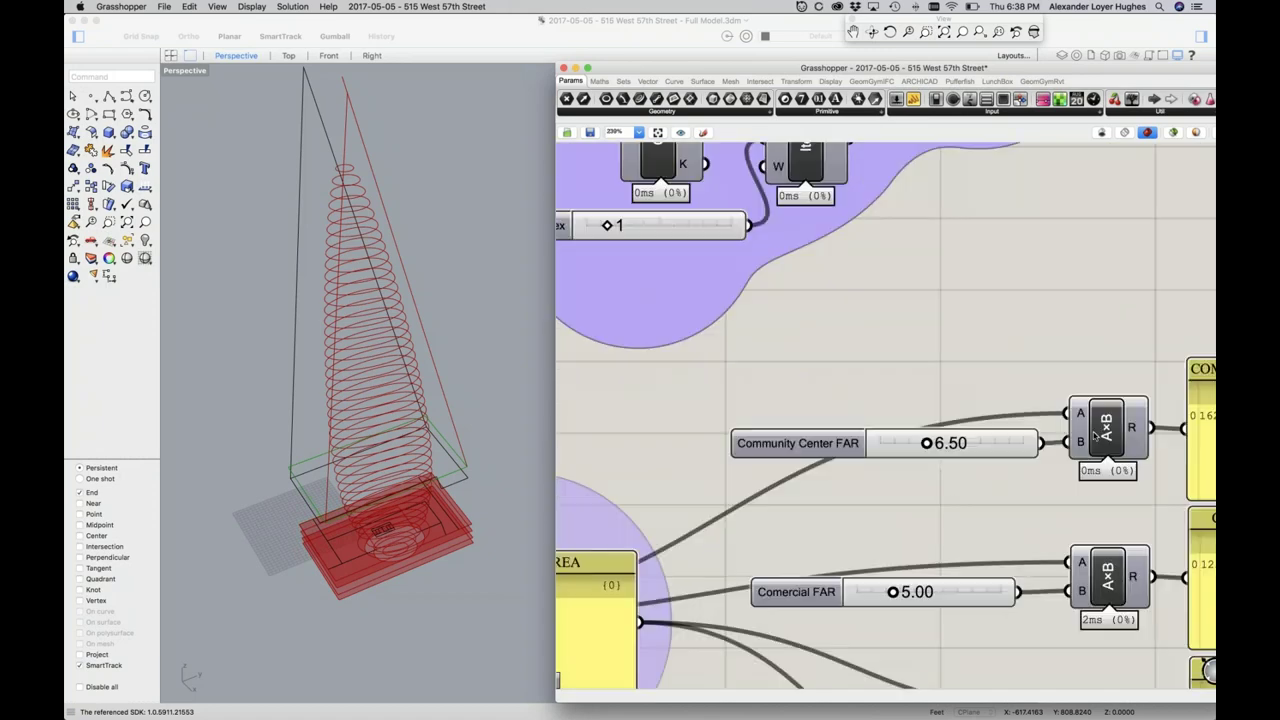
Examine how the FAR sliders and Total Lot Area feed the Community Center, Commercial and Residential Buildable panels and the CC Difference panel
{"action": "scroll", "coordinate": [801, 437], "scroll_direction": "down", "scroll_amount": 2}
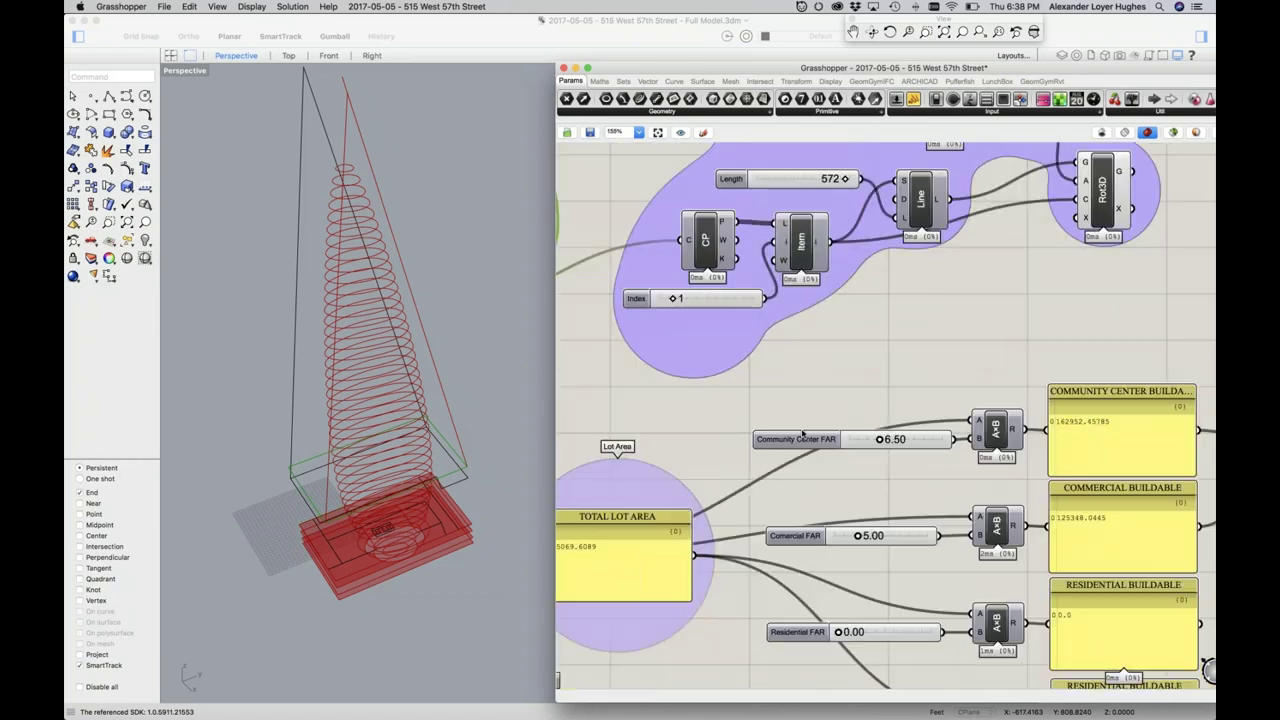
{"action": "scroll", "coordinate": [802, 434], "scroll_direction": "up", "scroll_amount": 2}
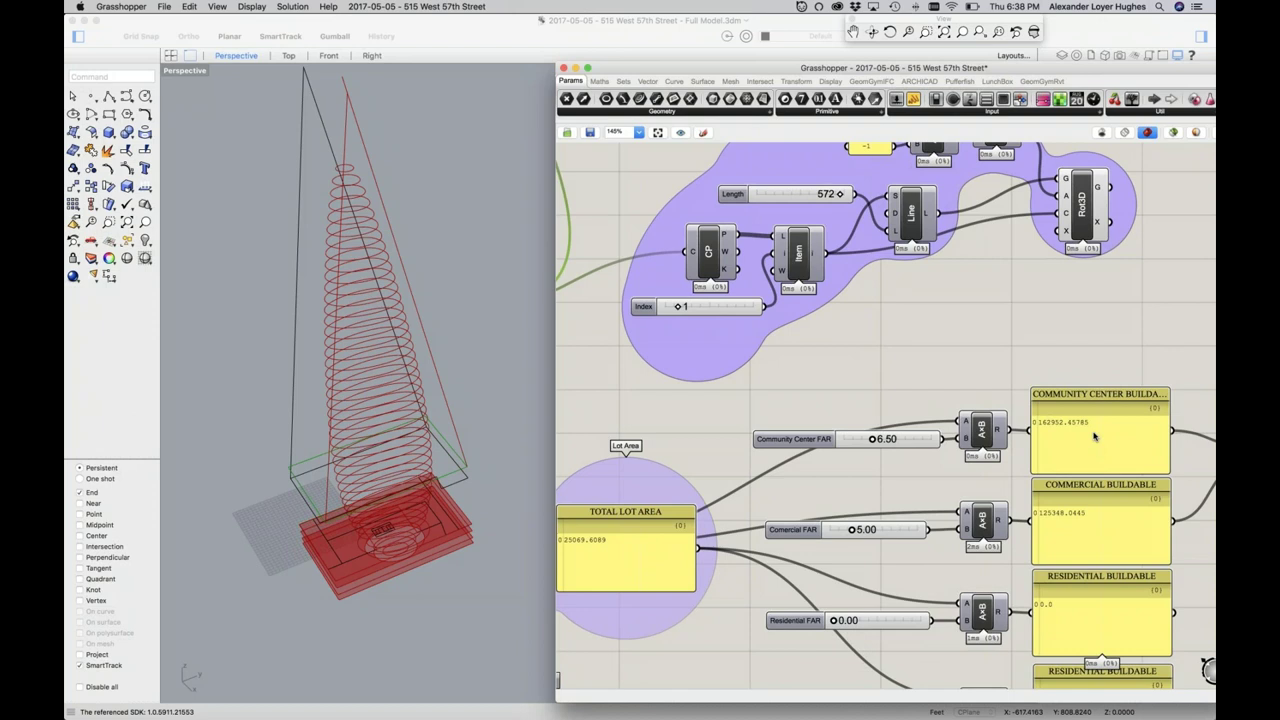
{"action": "scroll", "coordinate": [1093, 437], "scroll_direction": "up", "scroll_amount": 4}
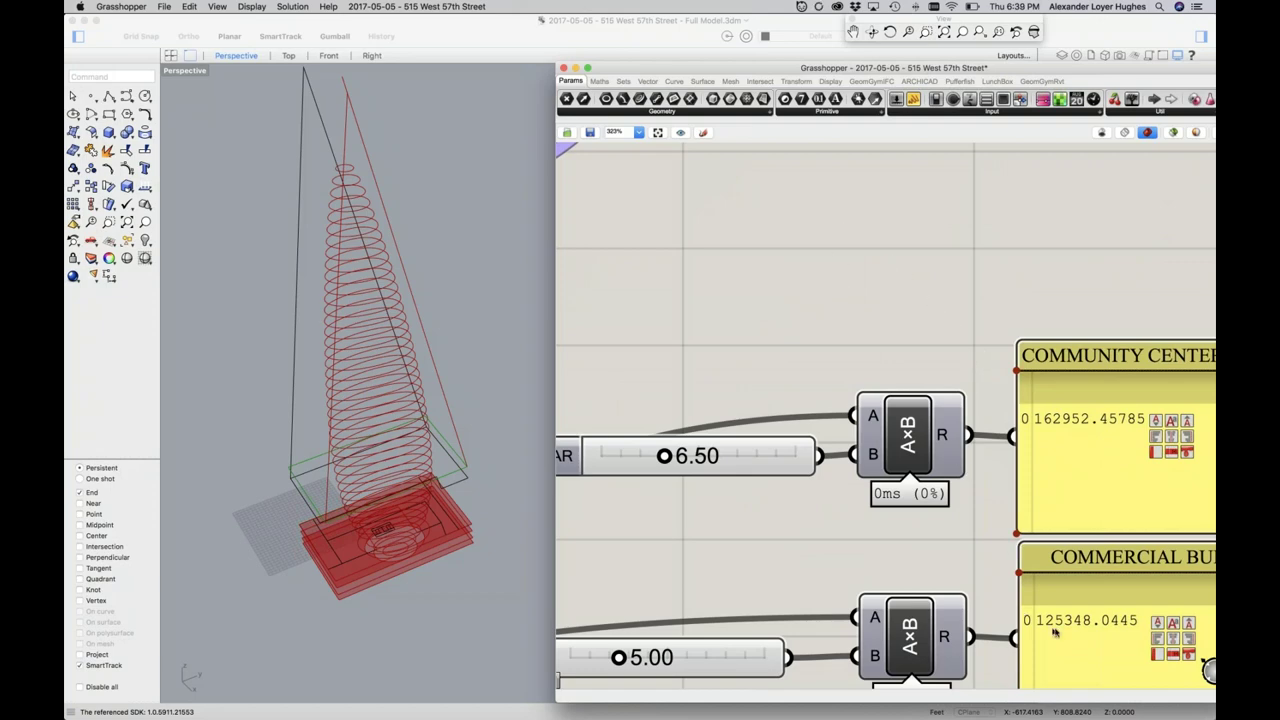
{"action": "scroll", "coordinate": [942, 538], "scroll_direction": "down", "scroll_amount": 5}
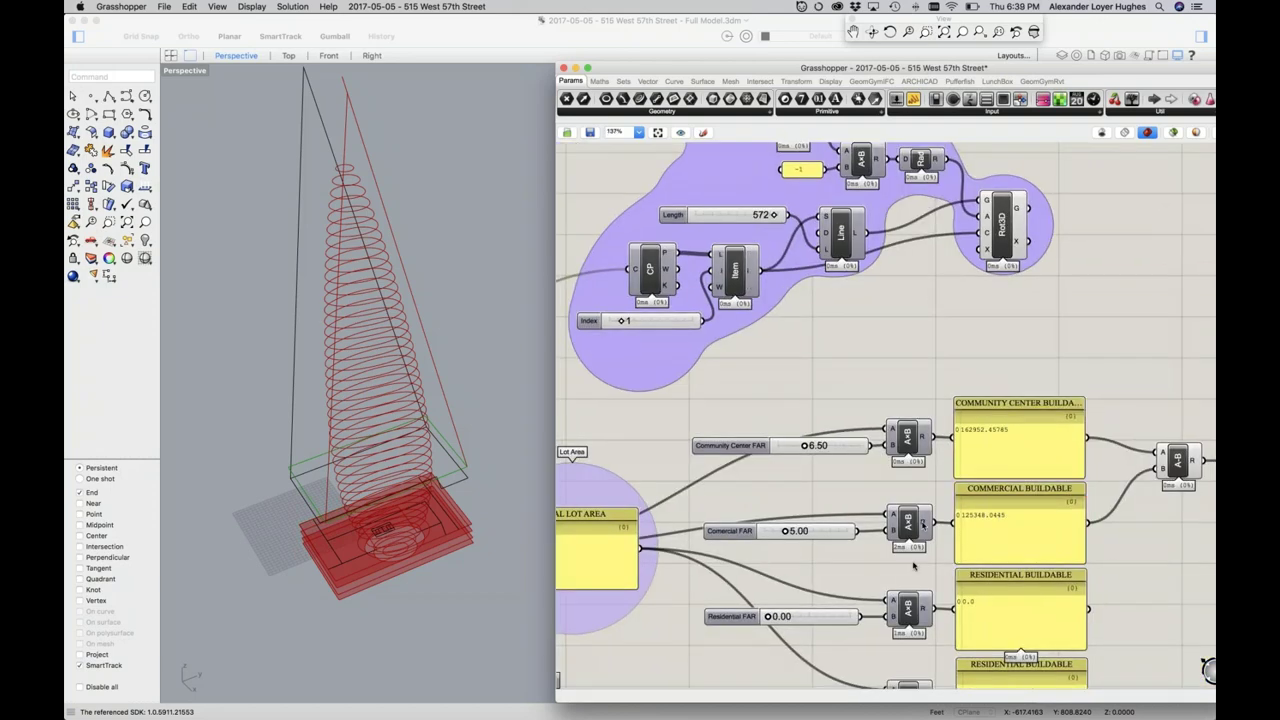
{"action": "scroll", "coordinate": [913, 566], "scroll_direction": "down", "scroll_amount": 2}
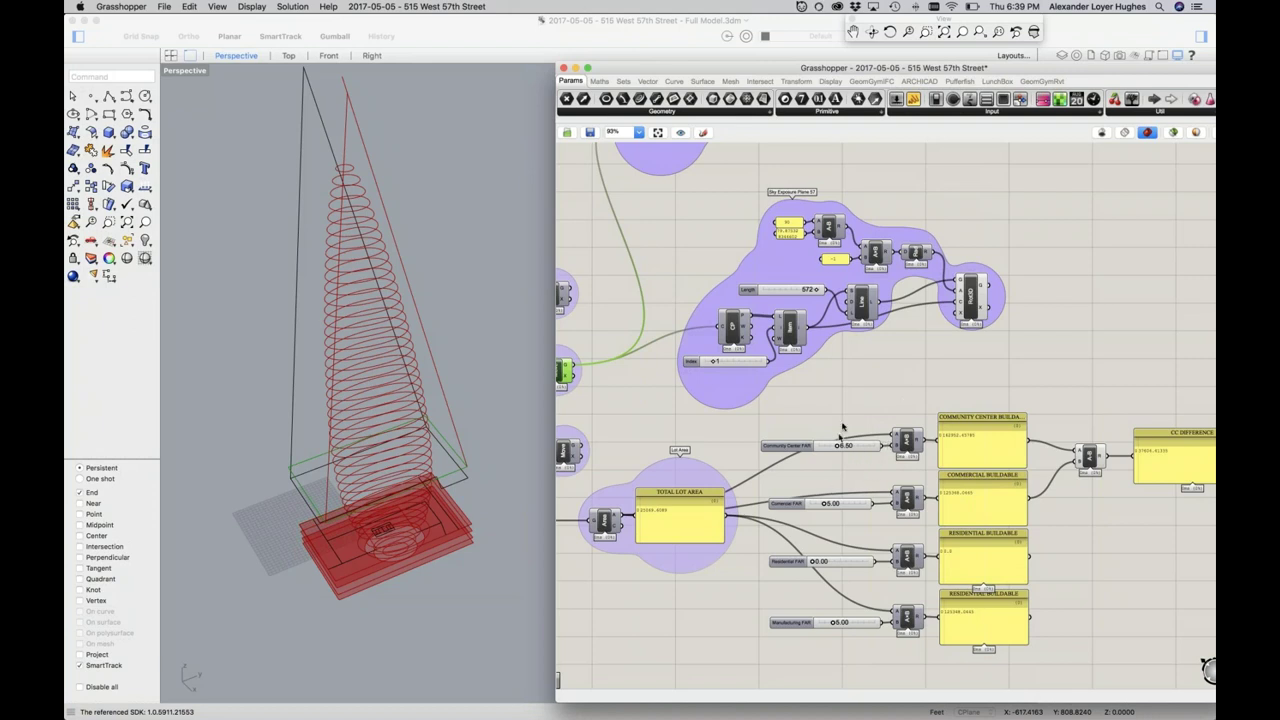
{"action": "left_click_drag", "start_coordinate": [843, 447], "coordinate": [833, 447]}
{"action": "scroll", "coordinate": [843, 375], "scroll_direction": "down", "scroll_amount": 4}
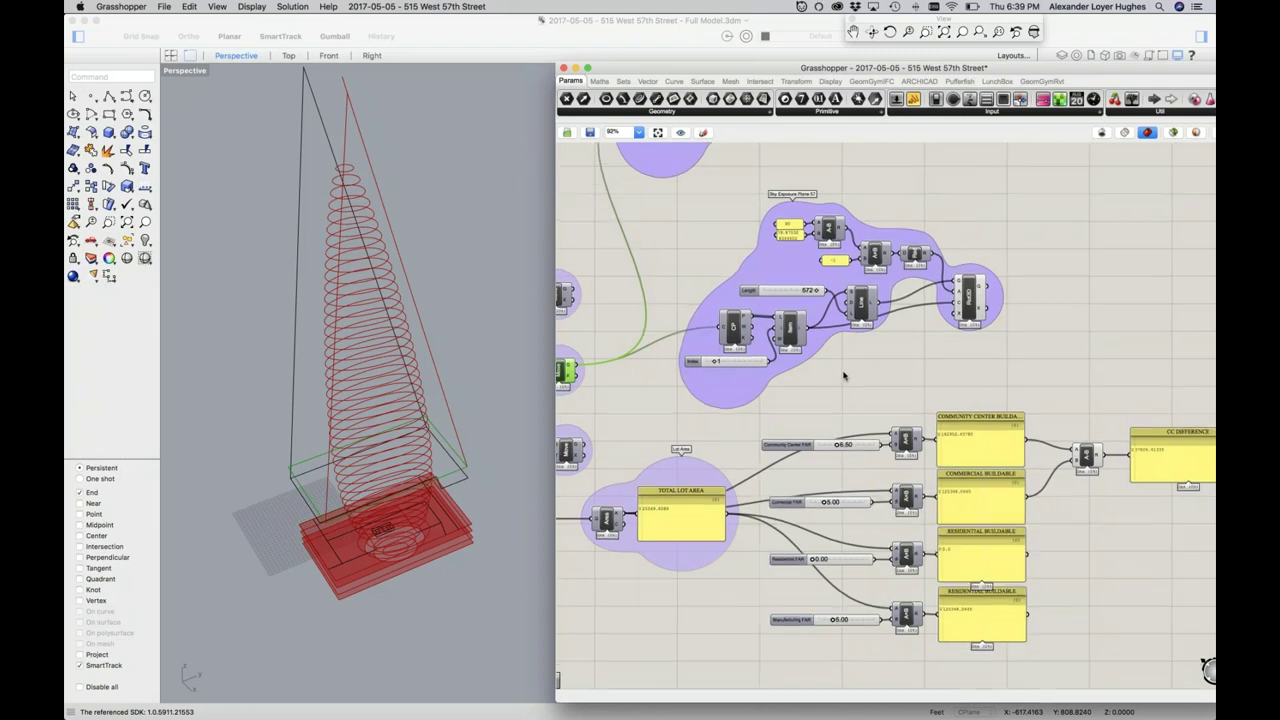
Examine the group of storey height sliders for hotel, community center, commercial, basement and cellar within the overall Grasshopper definition
{"action": "scroll", "coordinate": [843, 372], "scroll_direction": "down", "scroll_amount": 8}
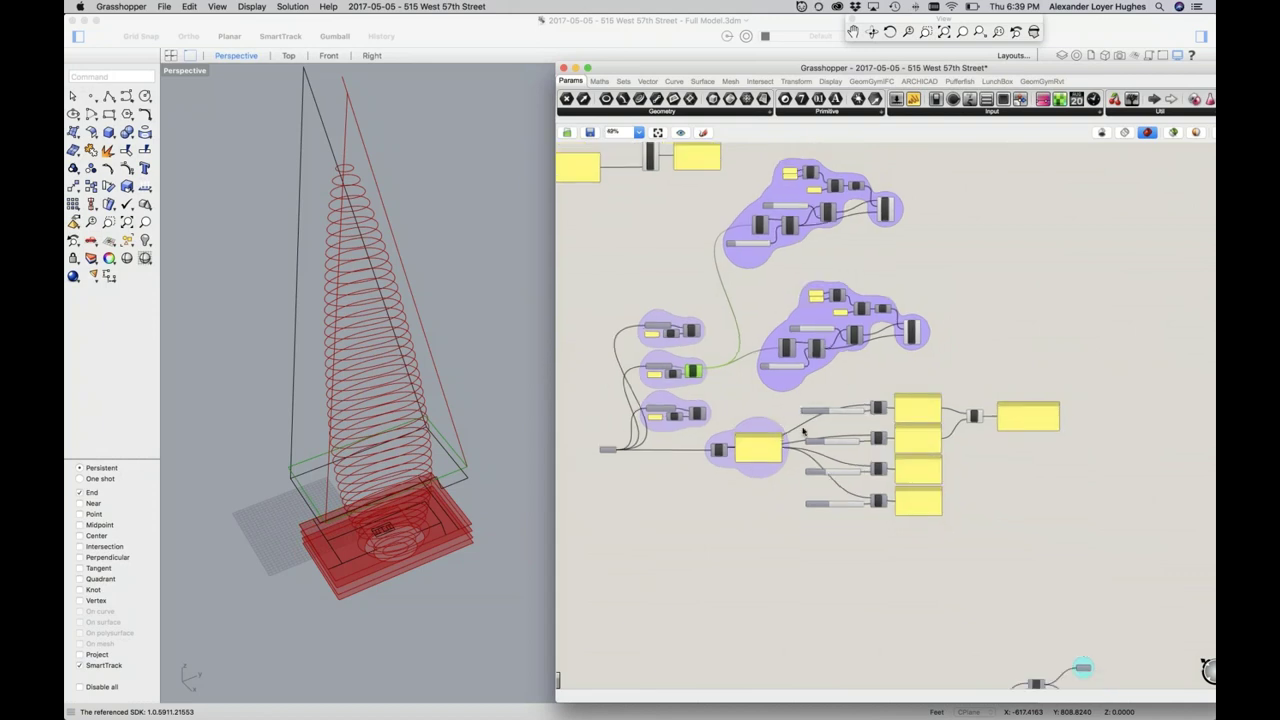
{"action": "scroll", "coordinate": [728, 352], "scroll_direction": "down", "scroll_amount": 5}
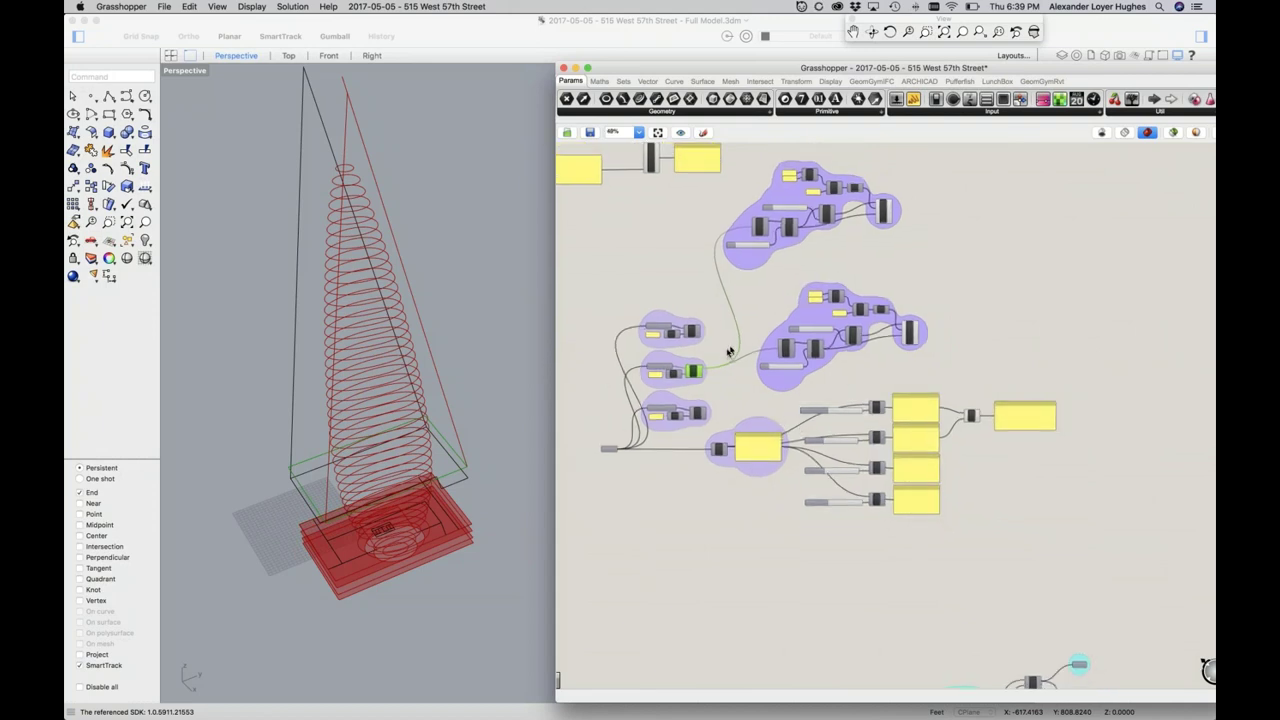
{"action": "scroll", "coordinate": [728, 352], "scroll_direction": "down", "scroll_amount": 6}
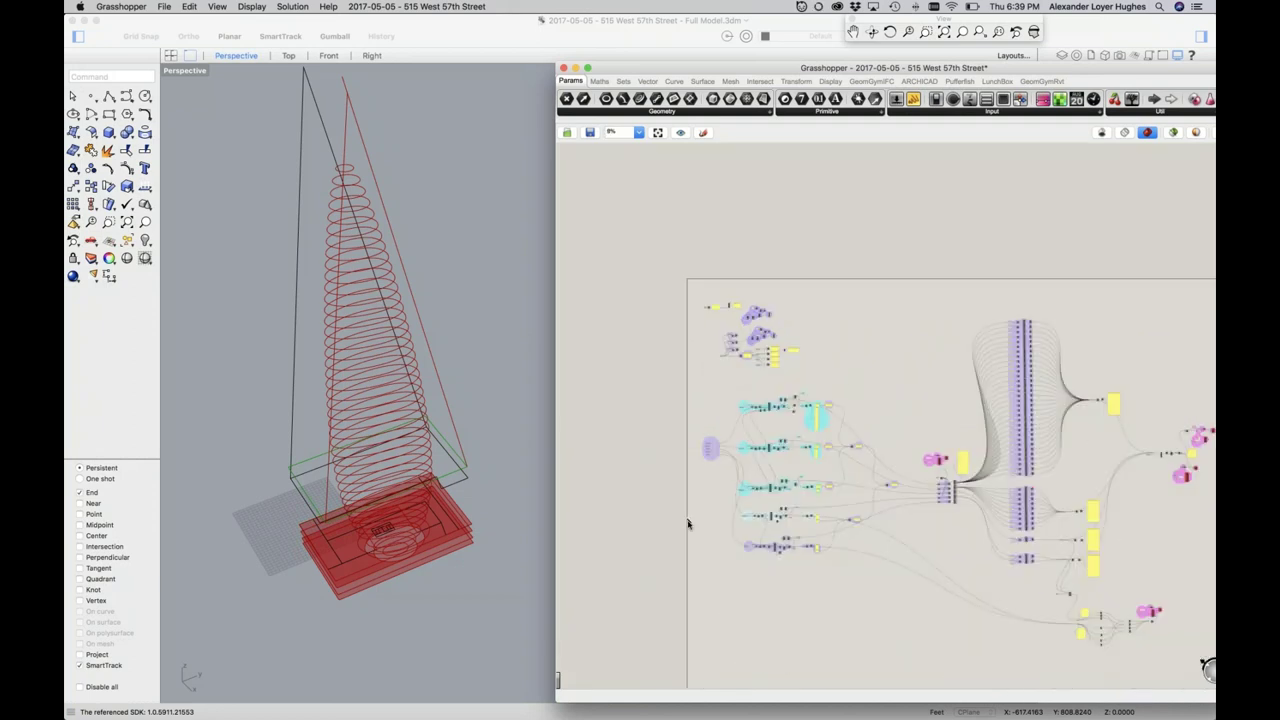
{"action": "scroll", "coordinate": [717, 474], "scroll_direction": "up", "scroll_amount": 6}
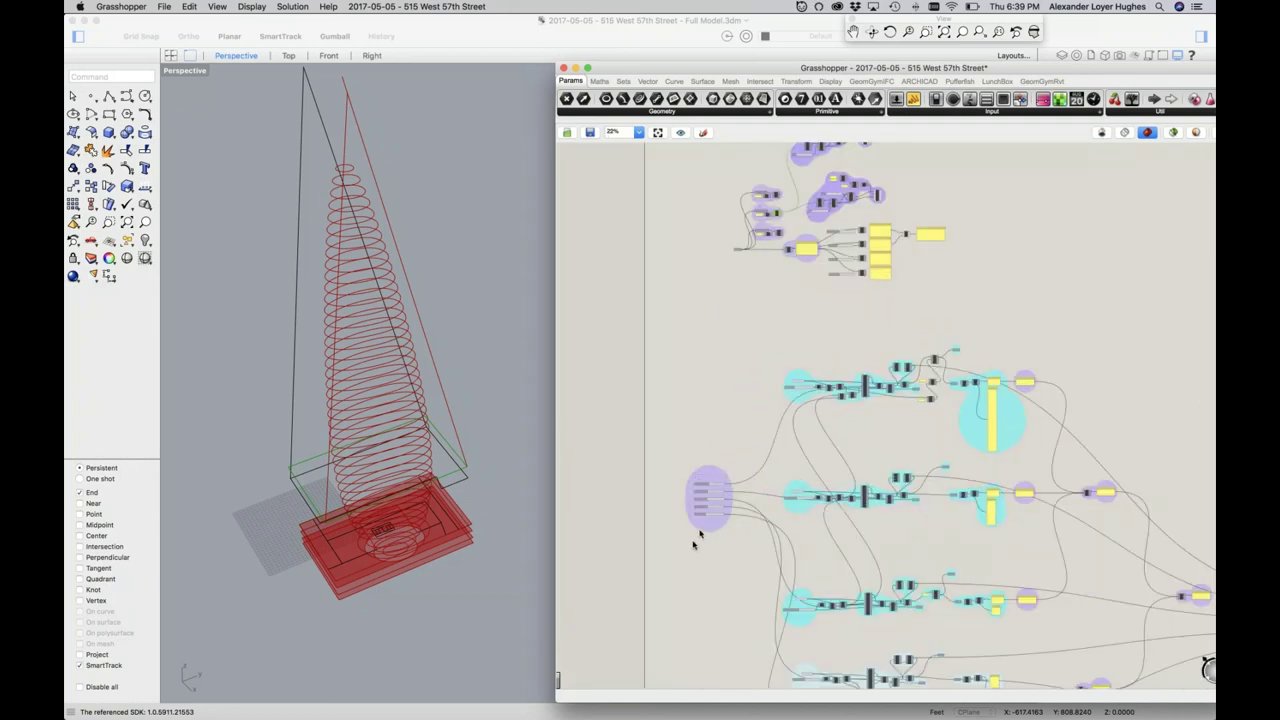
{"action": "scroll", "coordinate": [685, 528], "scroll_direction": "up", "scroll_amount": 3}
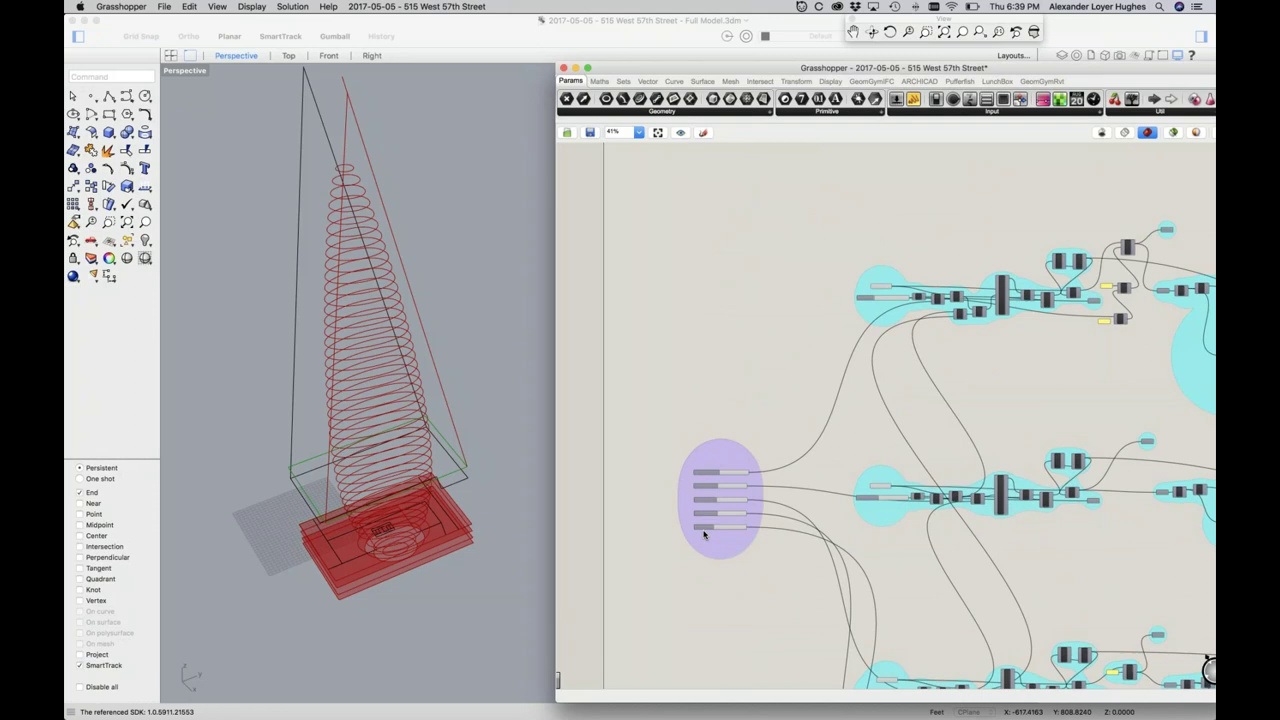
{"action": "scroll", "coordinate": [704, 531], "scroll_direction": "up", "scroll_amount": 4}
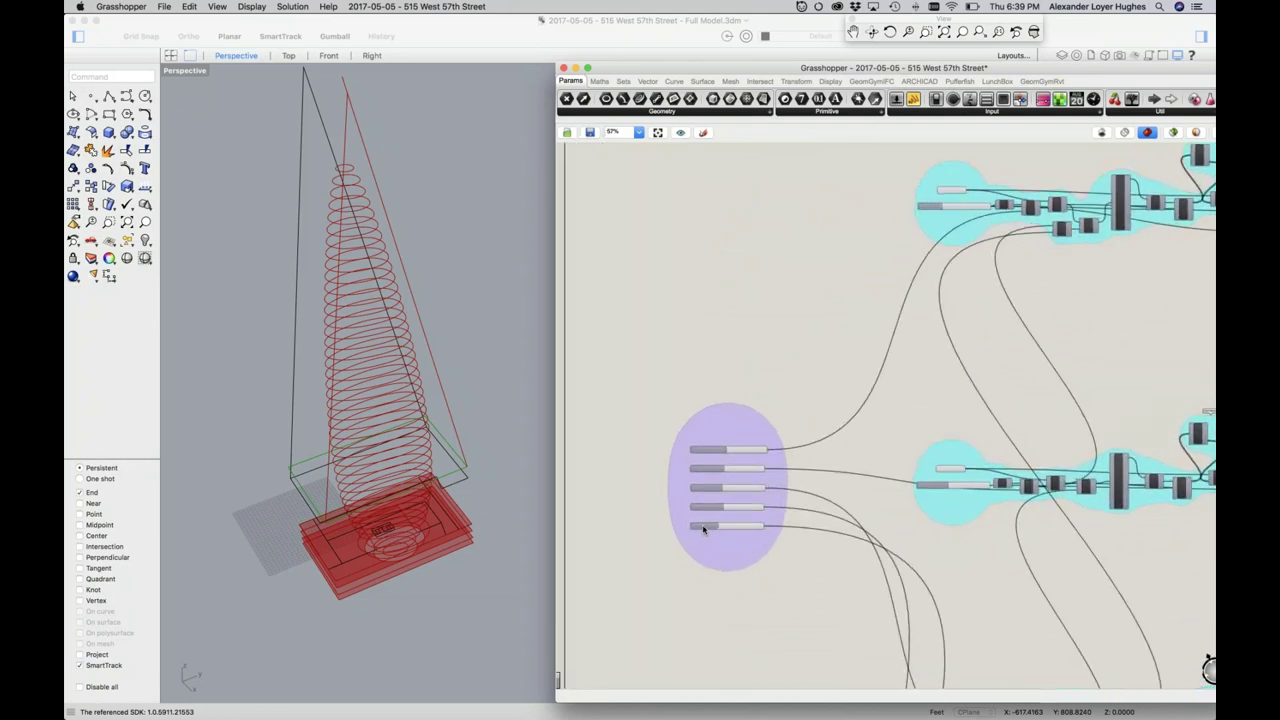
{"action": "scroll", "coordinate": [703, 528], "scroll_direction": "up", "scroll_amount": 2}
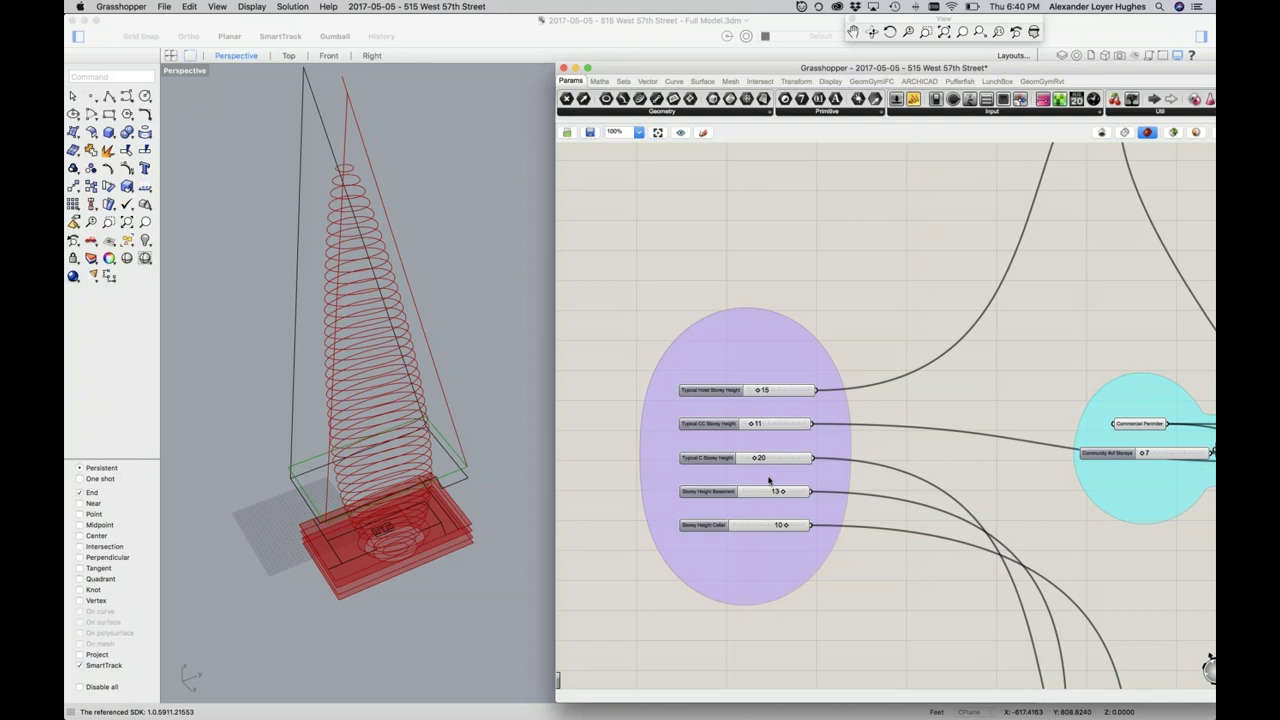
{"action": "scroll", "coordinate": [769, 479], "scroll_direction": "up", "scroll_amount": 2}
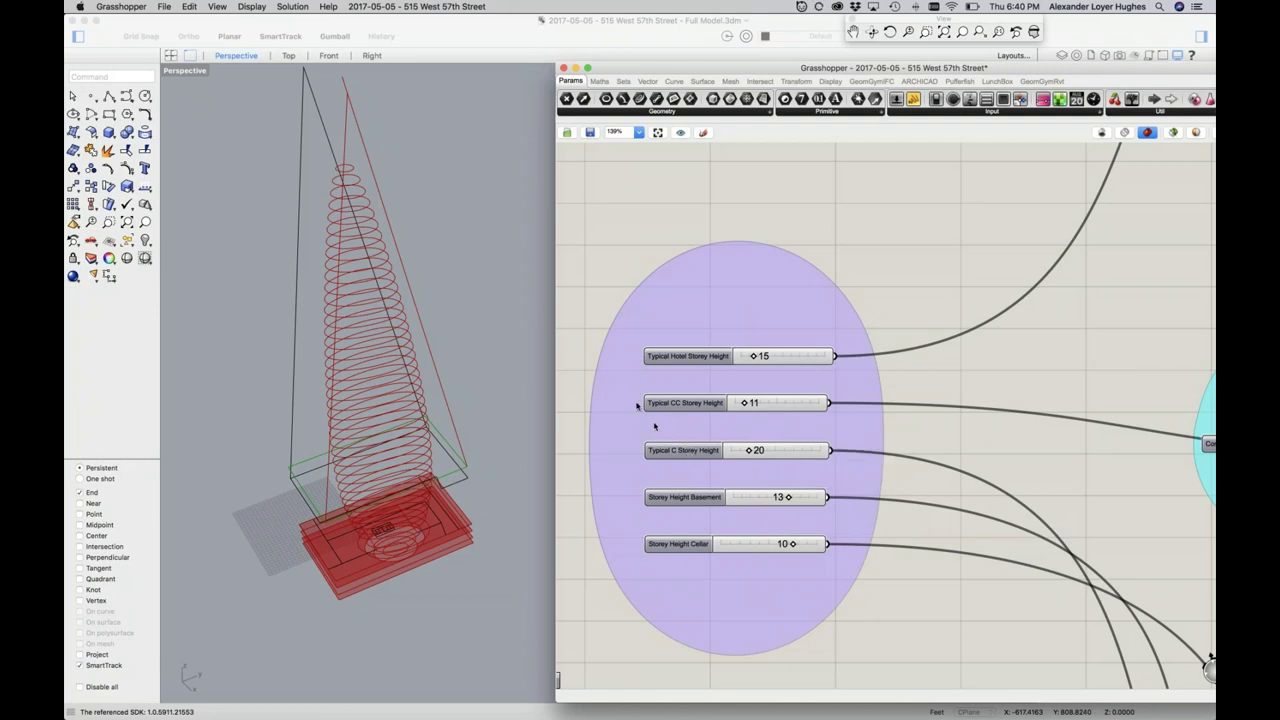
Switch to the Tech Plus PDF in Acrobat Reader and review pages 65 to 69, covering height limits, massing and gross areas
{"action": "key", "text": "super+Tab"}
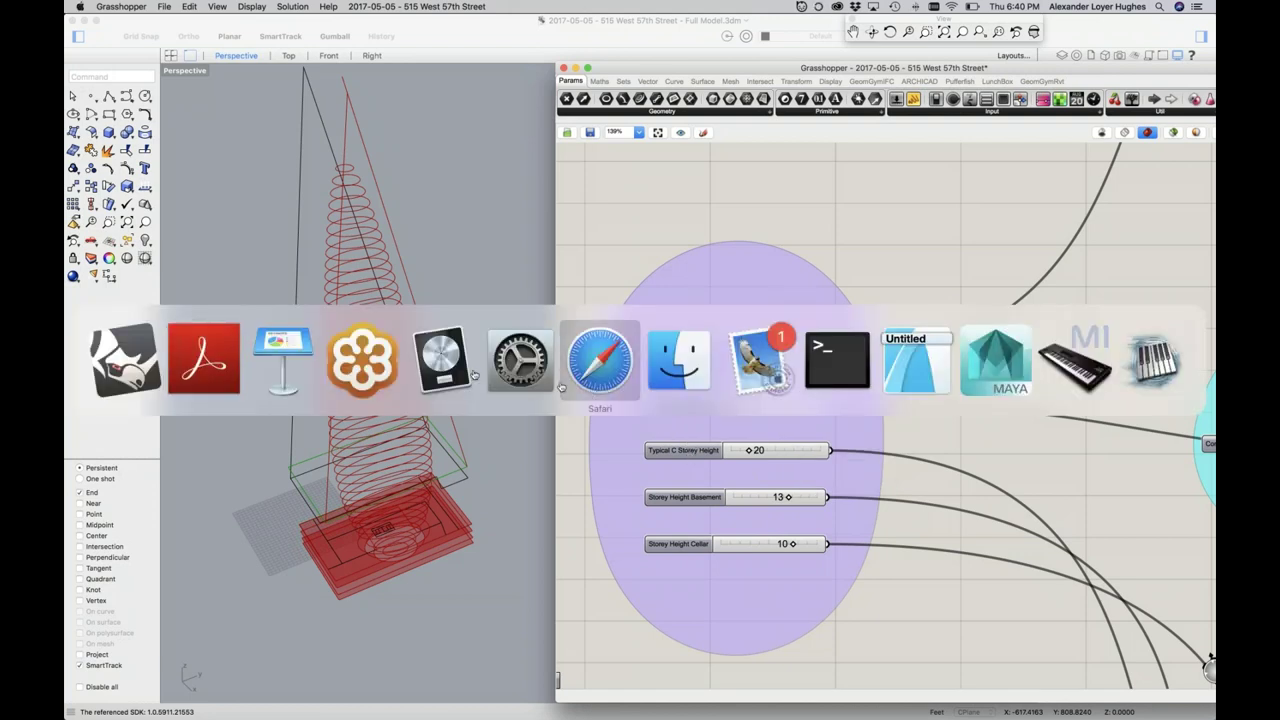
{"action": "left_click", "coordinate": [196, 362]}
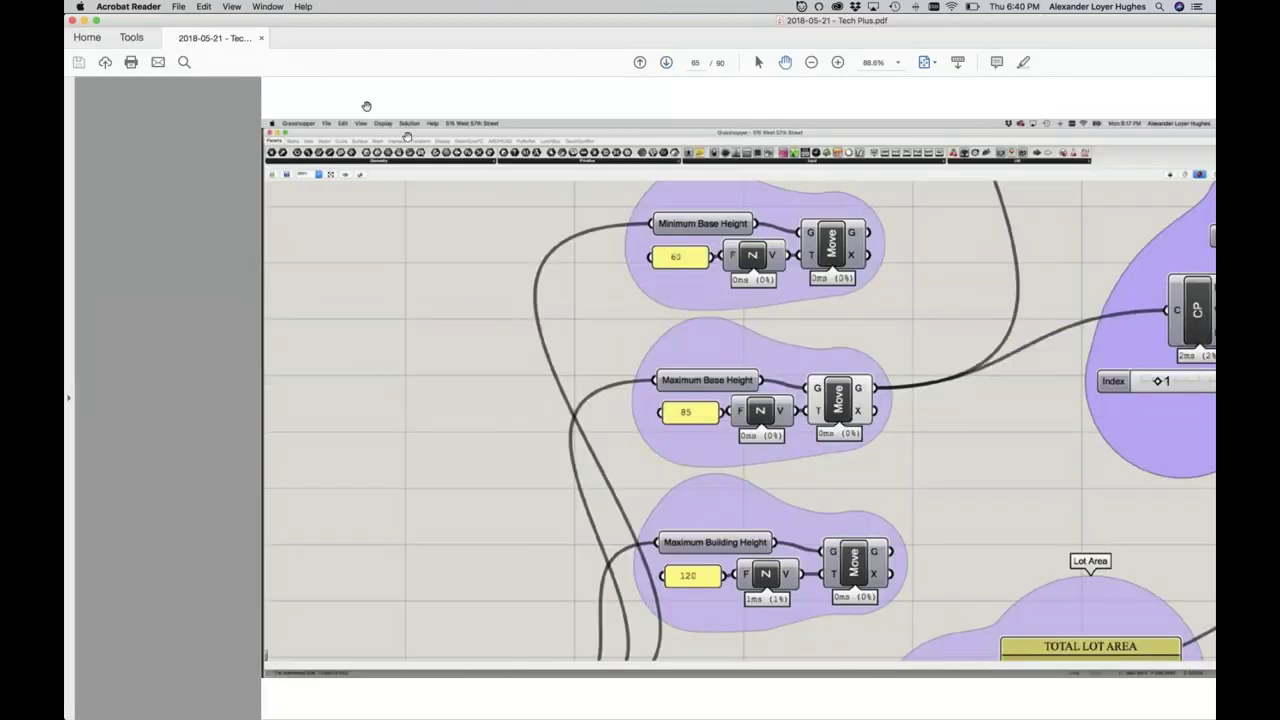
{"action": "left_click", "coordinate": [666, 63]}
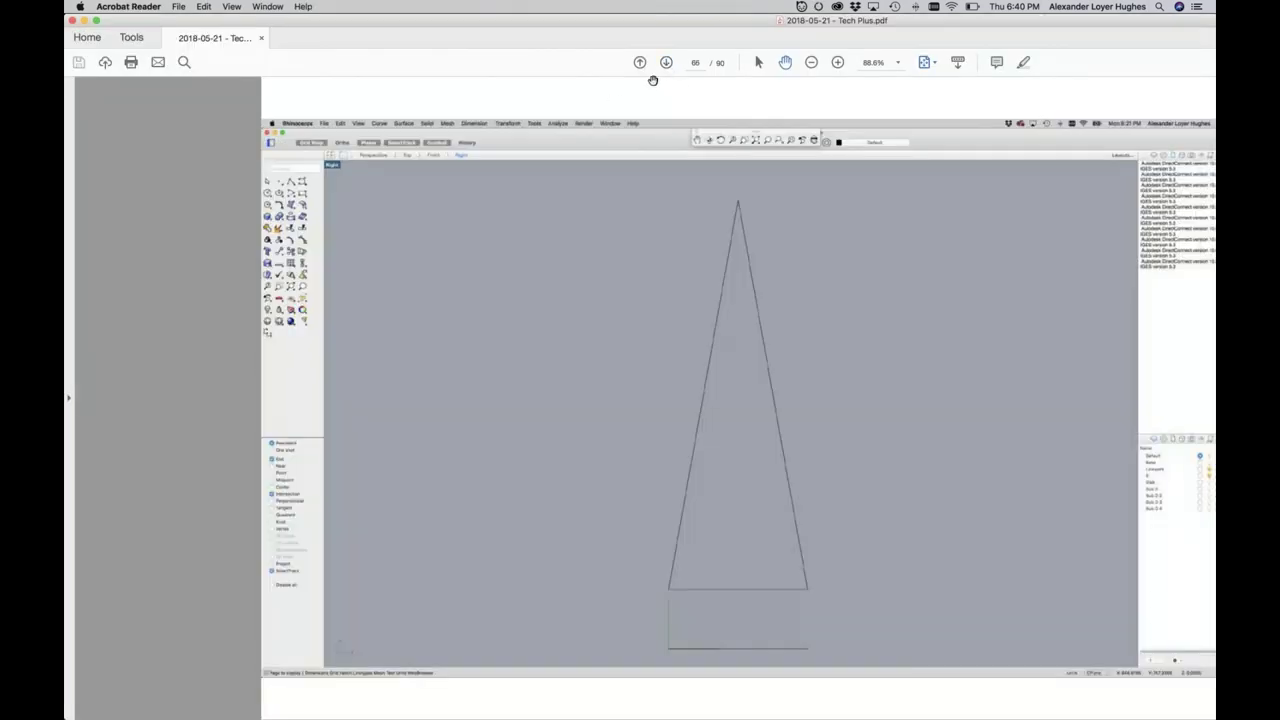
{"action": "left_click", "coordinate": [666, 63]}
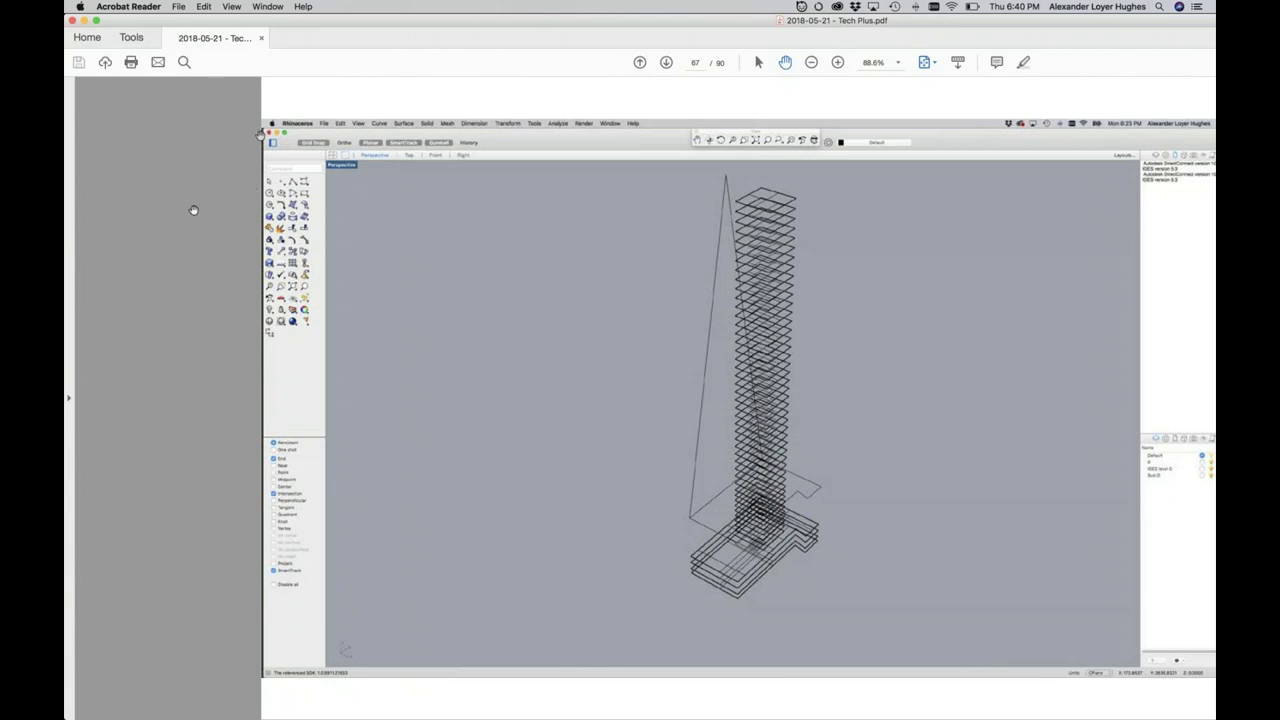
{"action": "left_click", "coordinate": [667, 62]}
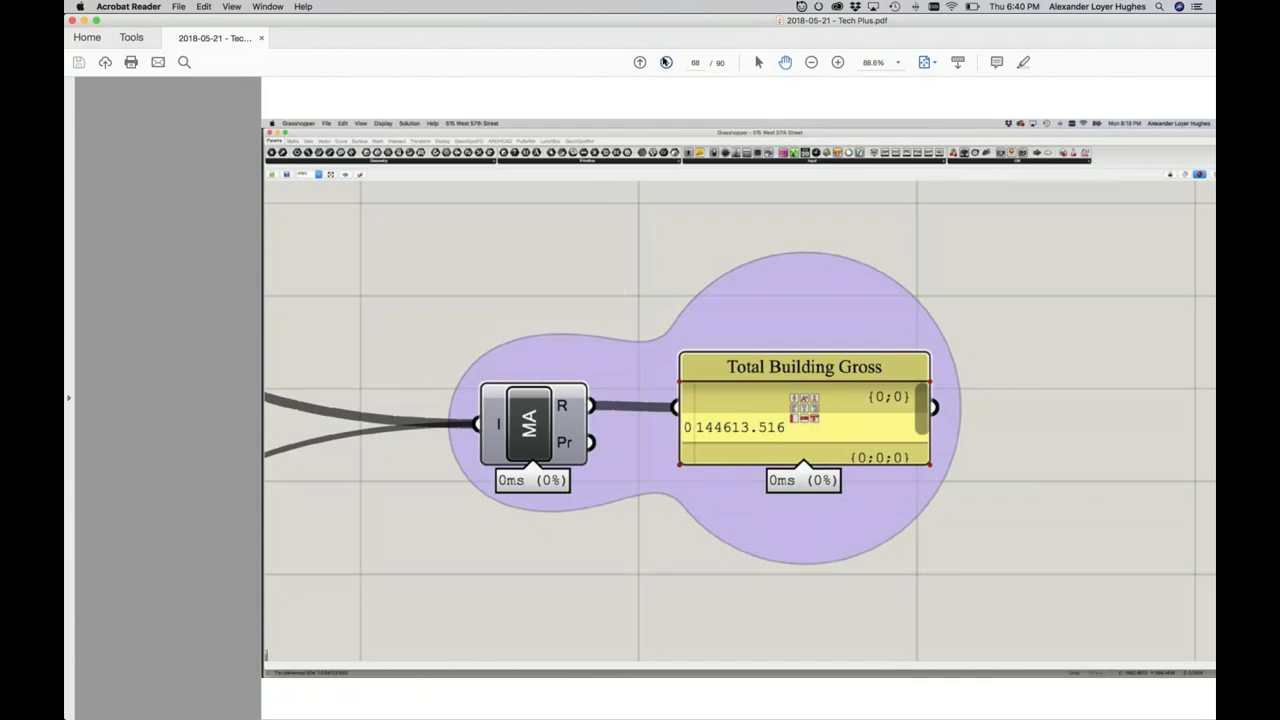
{"action": "left_click", "coordinate": [666, 62]}
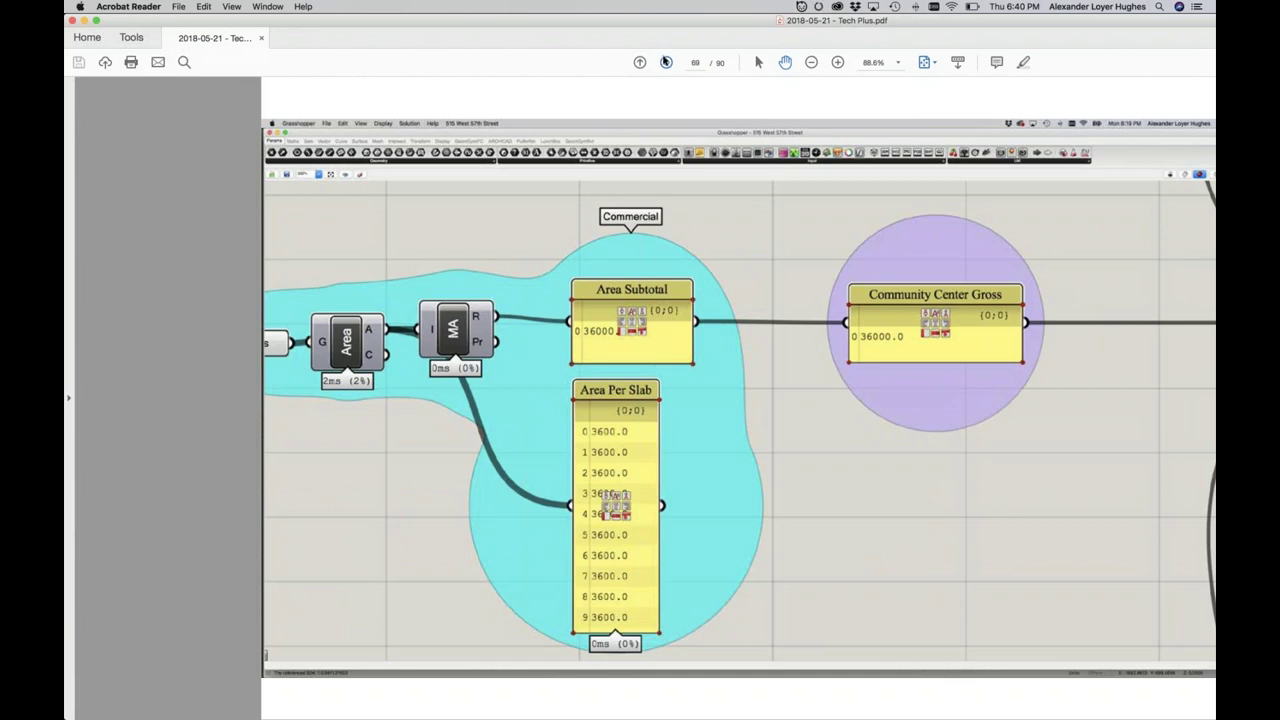
Page forward through the tower massing and wall component screenshots to the Building Envelope Study sheet on page 75
{"action": "left_click", "coordinate": [666, 62]}
{"action": "left_click", "coordinate": [666, 62]}
{"action": "left_click", "coordinate": [666, 62]}
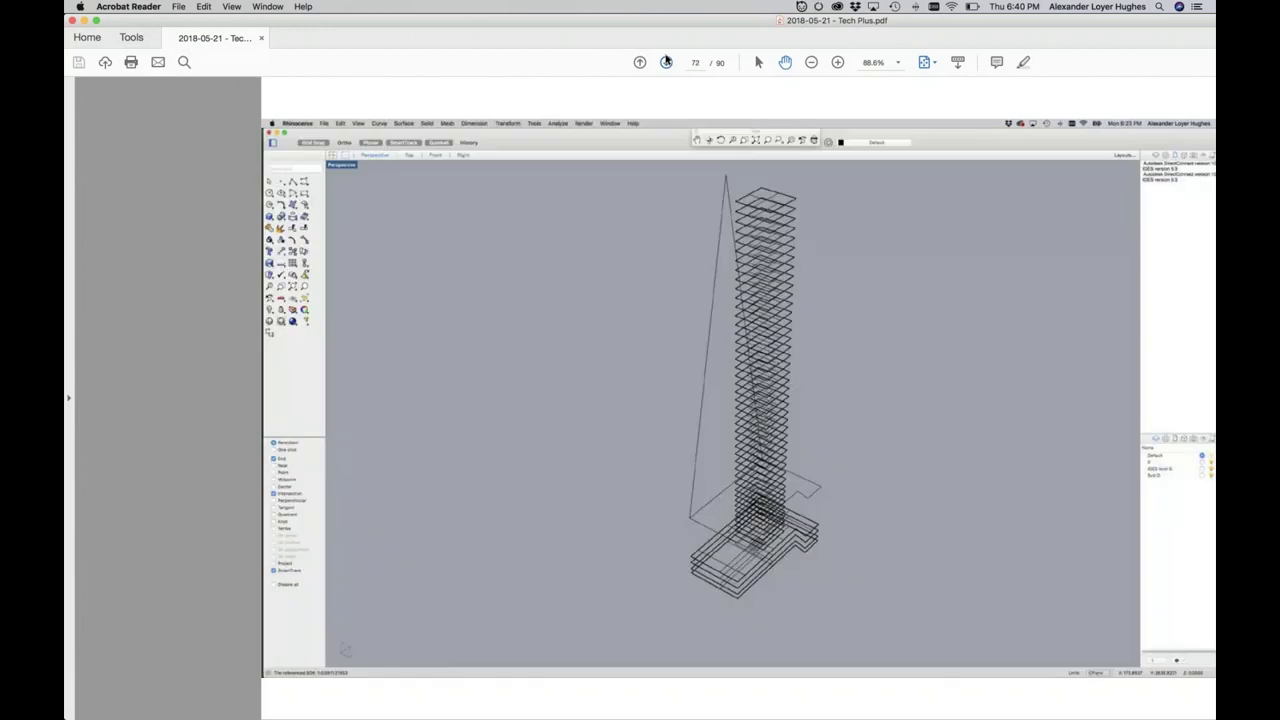
{"action": "left_click", "coordinate": [666, 62]}
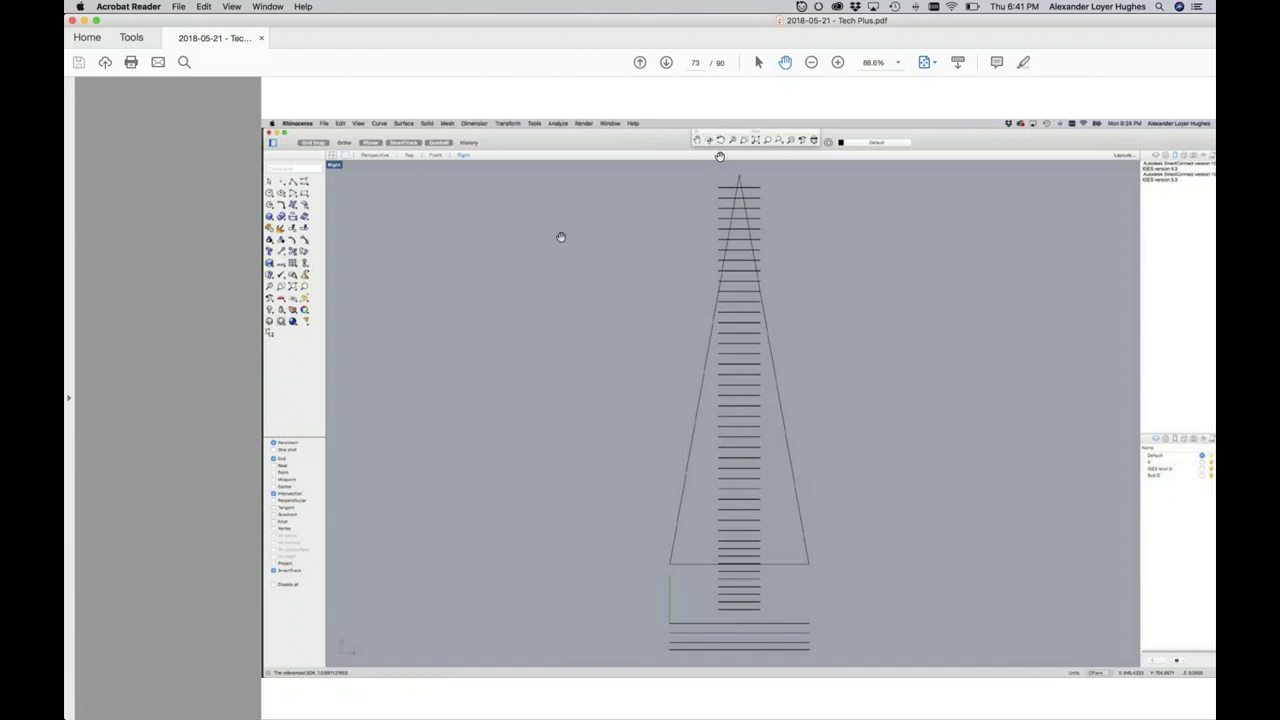
{"action": "scroll", "coordinate": [579, 247], "scroll_direction": "down", "scroll_amount": 2}
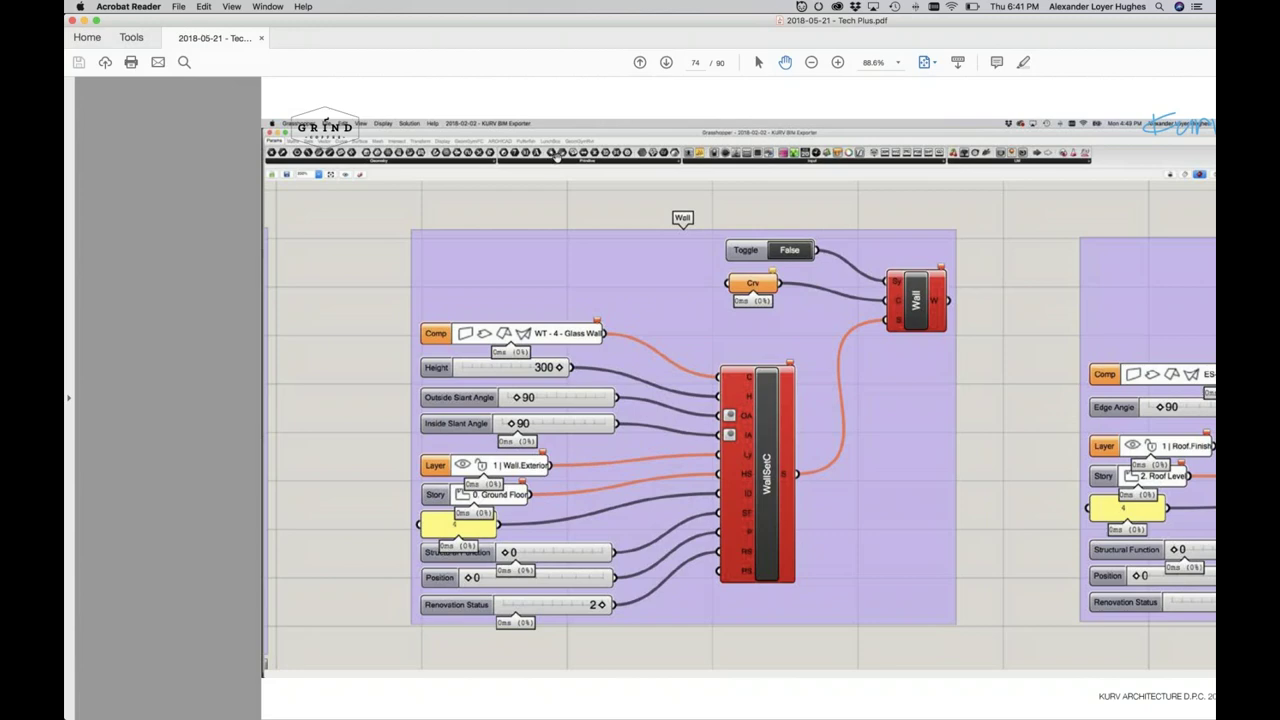
{"action": "scroll", "coordinate": [555, 160], "scroll_direction": "down", "scroll_amount": 2}
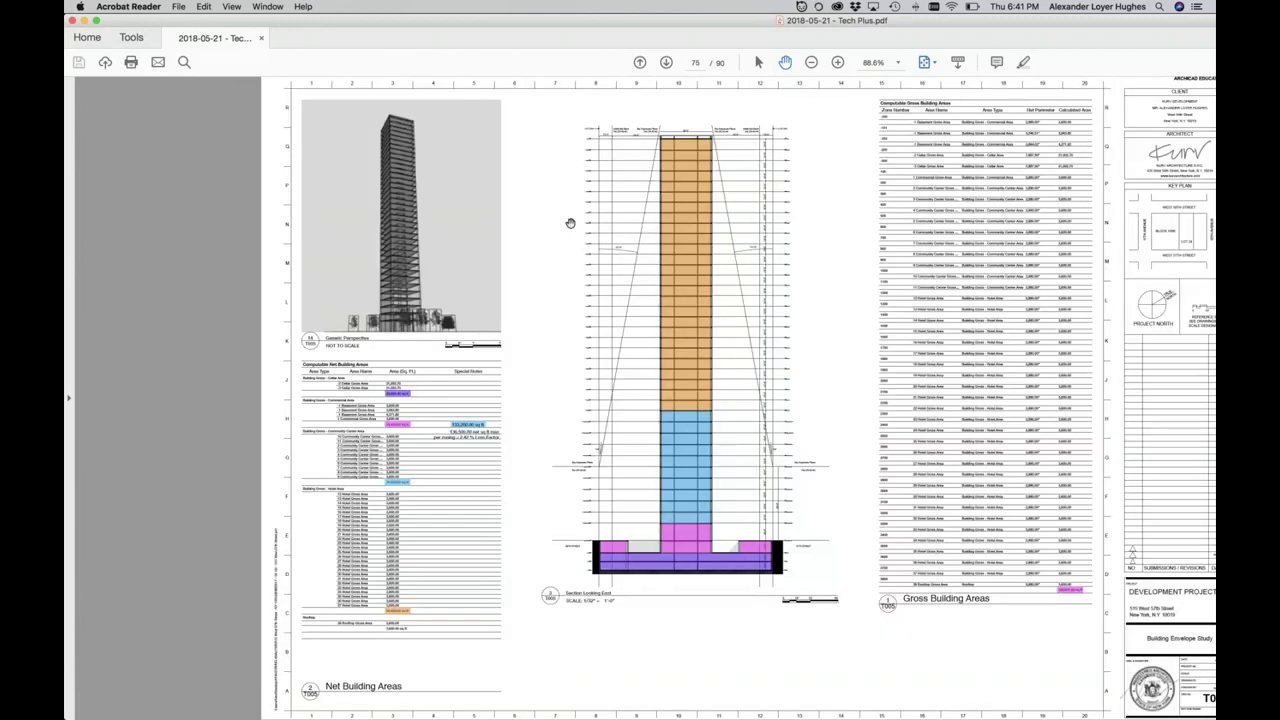
Revisit the wall component definition on page 74, then return to the Building Envelope Study sheet on page 75
{"action": "key", "text": "Left"}
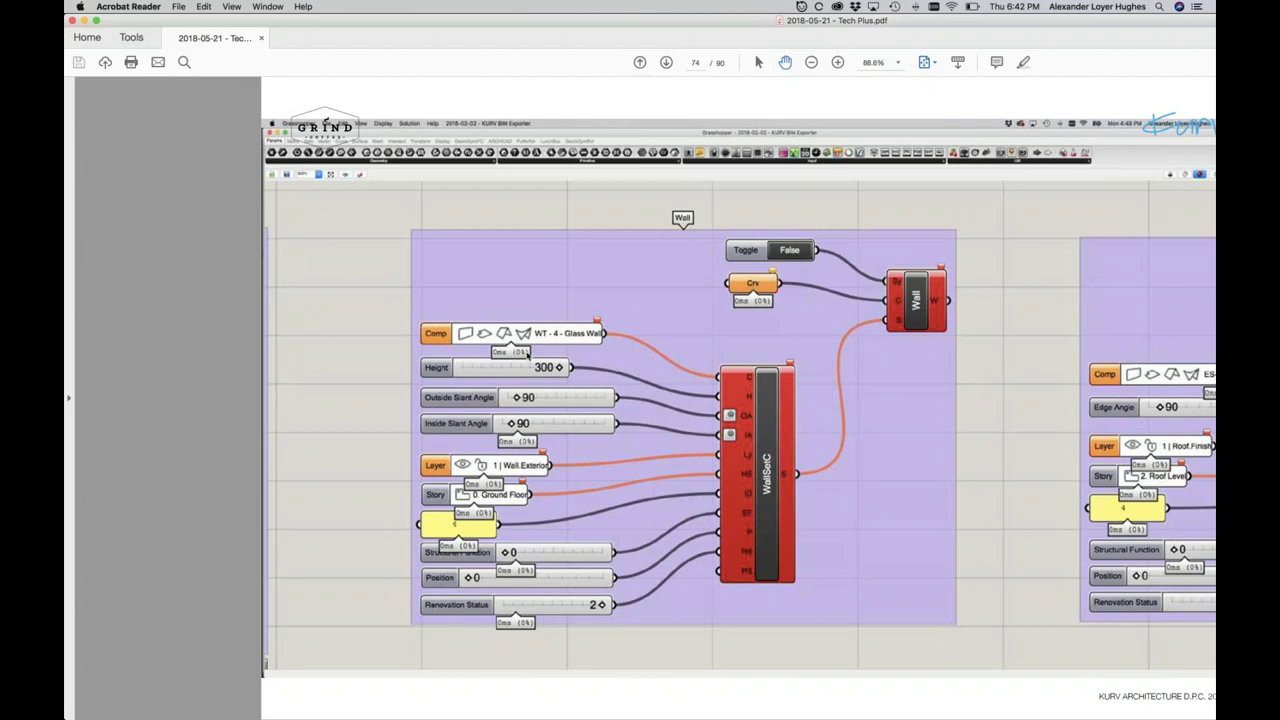
{"action": "key", "text": "super+Tab"}
{"action": "key", "text": "super+Tab"}
{"action": "key", "text": "Right"}
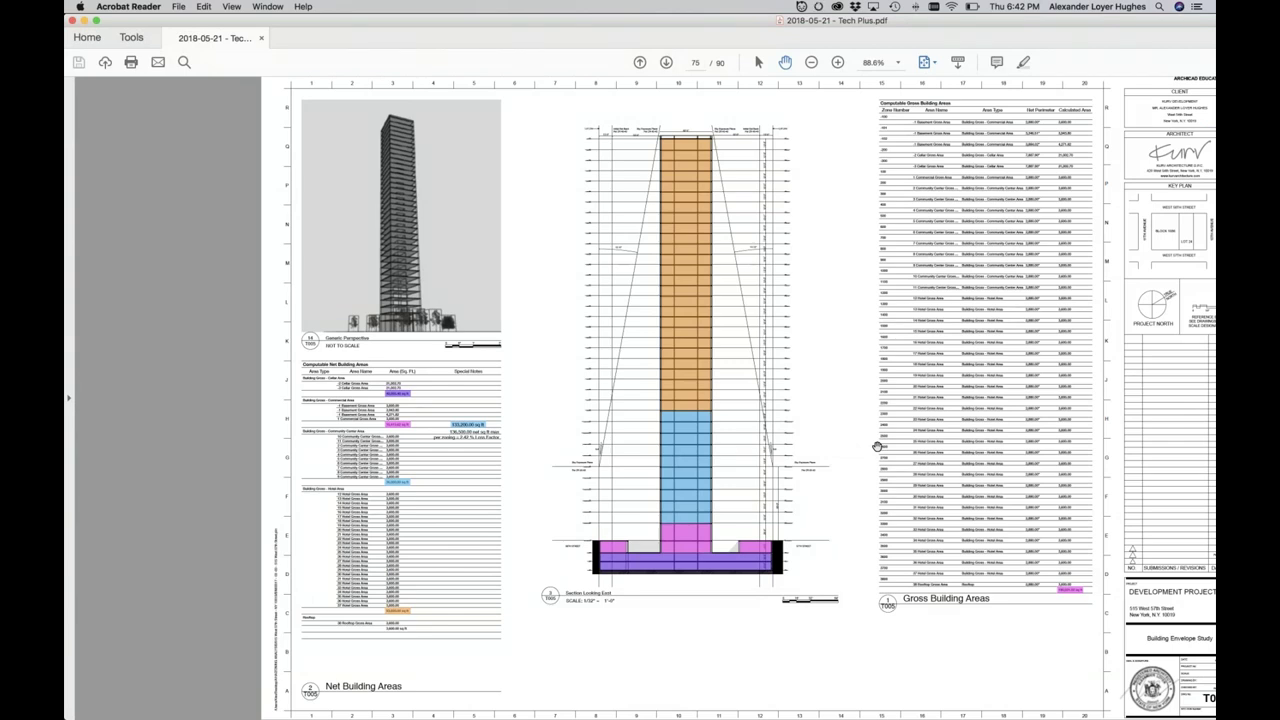
{"action": "key", "text": "shift+super+plus"}
{"action": "key", "text": "shift+super+plus"}
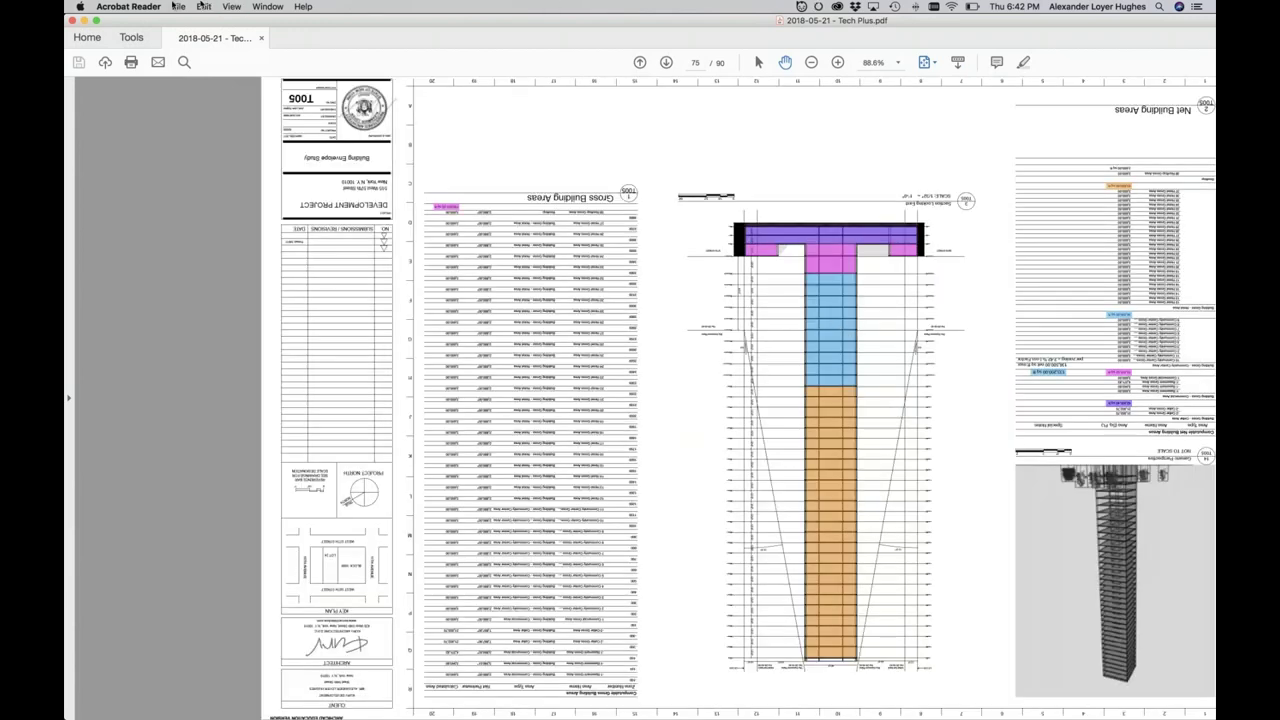
{"action": "left_click", "coordinate": [231, 6]}
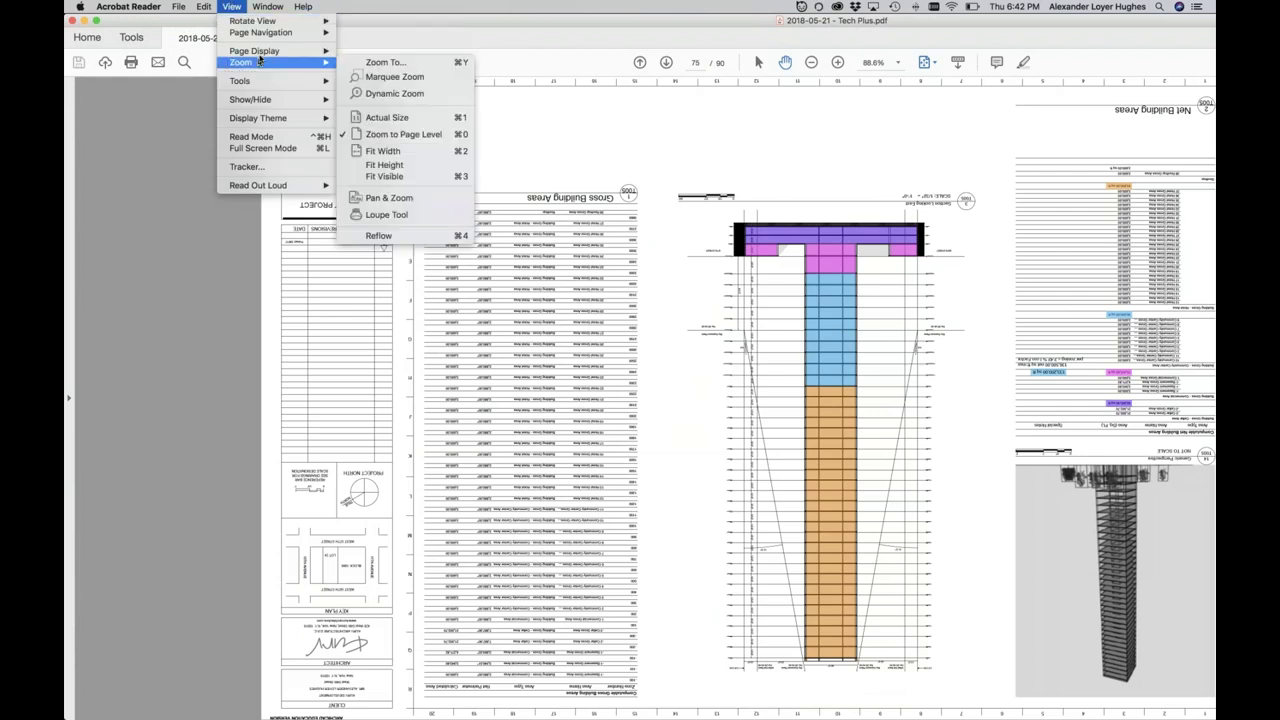
{"action": "mouse_move", "coordinate": [270, 35]}
{"action": "left_click", "coordinate": [370, 26]}
{"action": "left_click", "coordinate": [231, 6]}
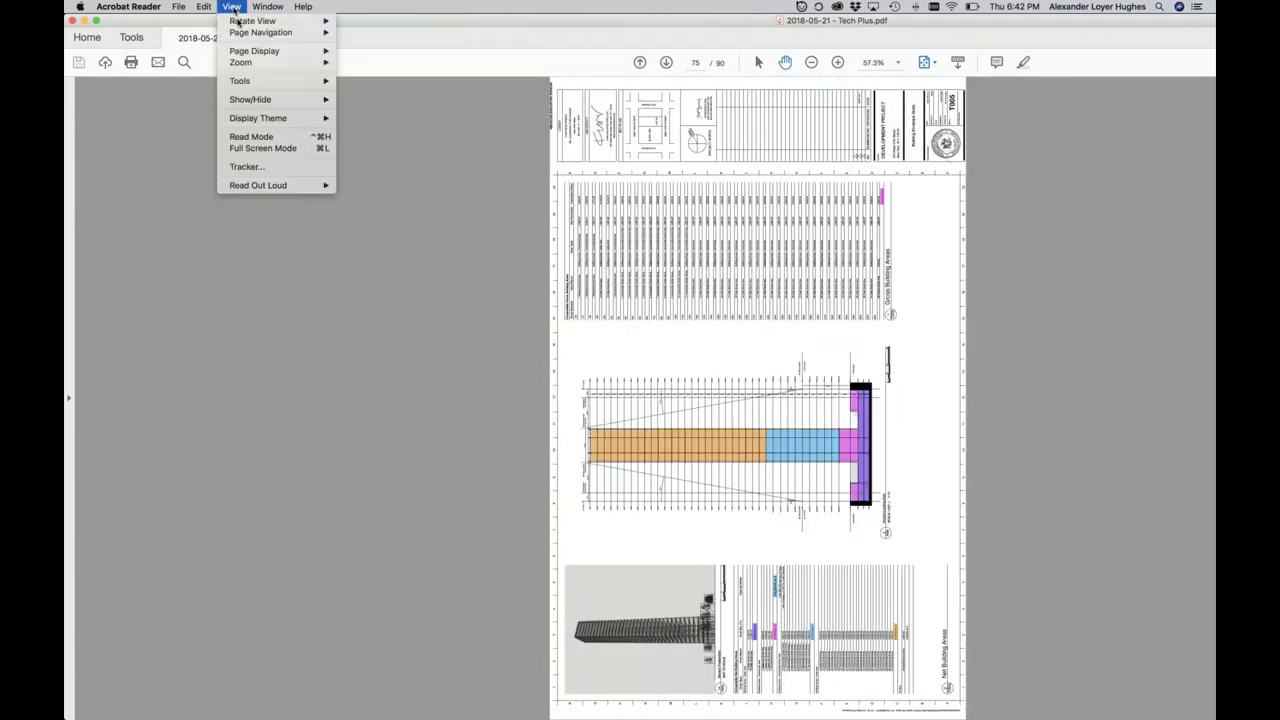
{"action": "left_click", "coordinate": [340, 39]}
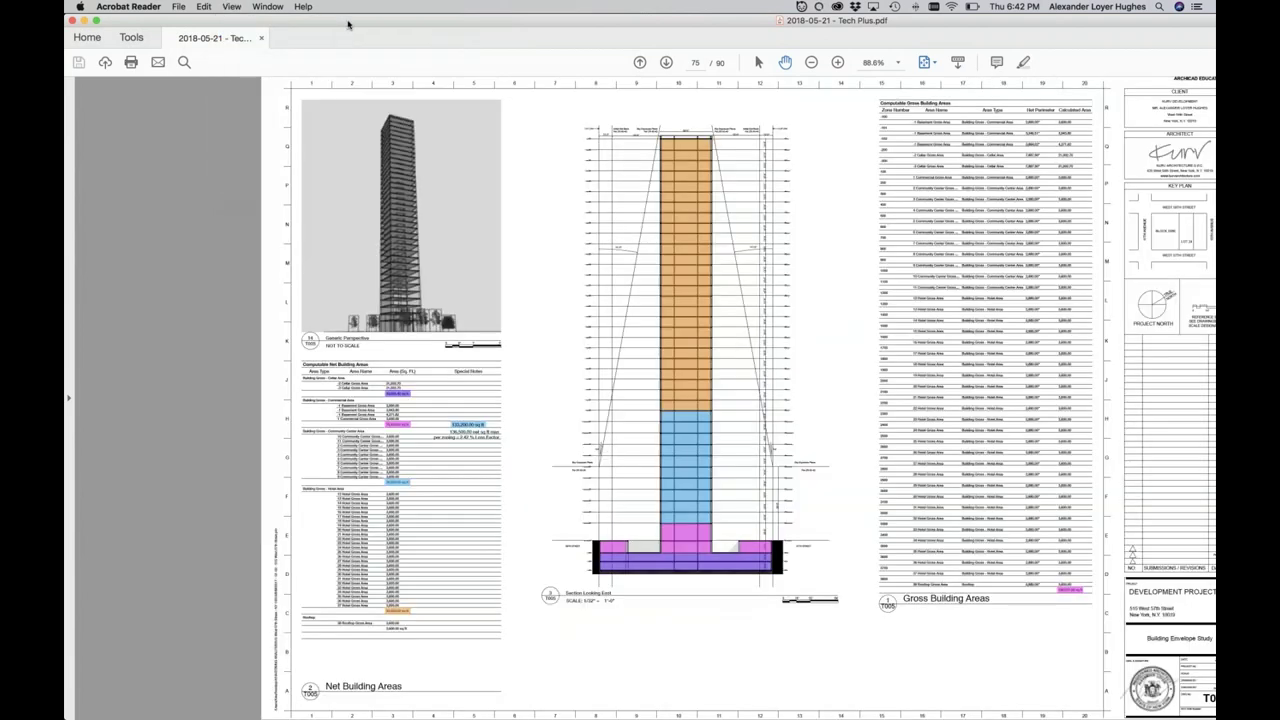
{"action": "key", "text": "super+shift+plus"}
{"action": "key", "text": "super+shift+plus"}
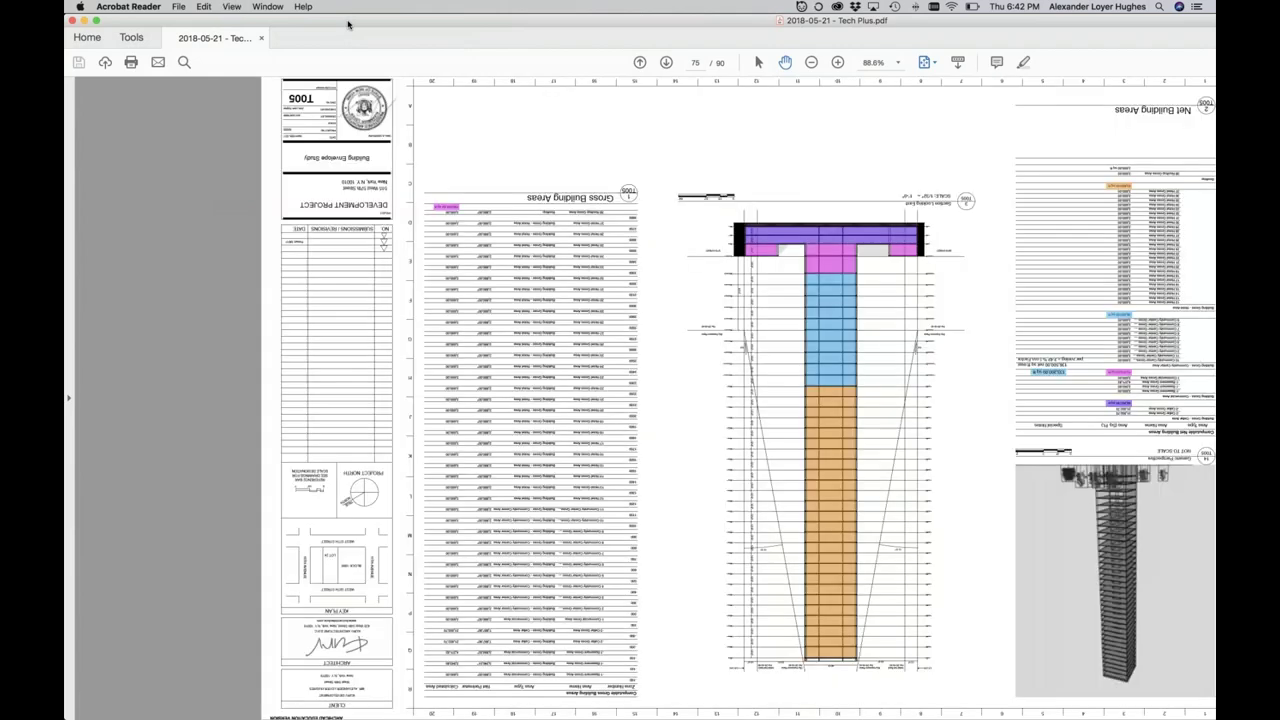
{"action": "key", "text": "super+shift+plus"}
{"action": "key", "text": "super+shift+plus"}
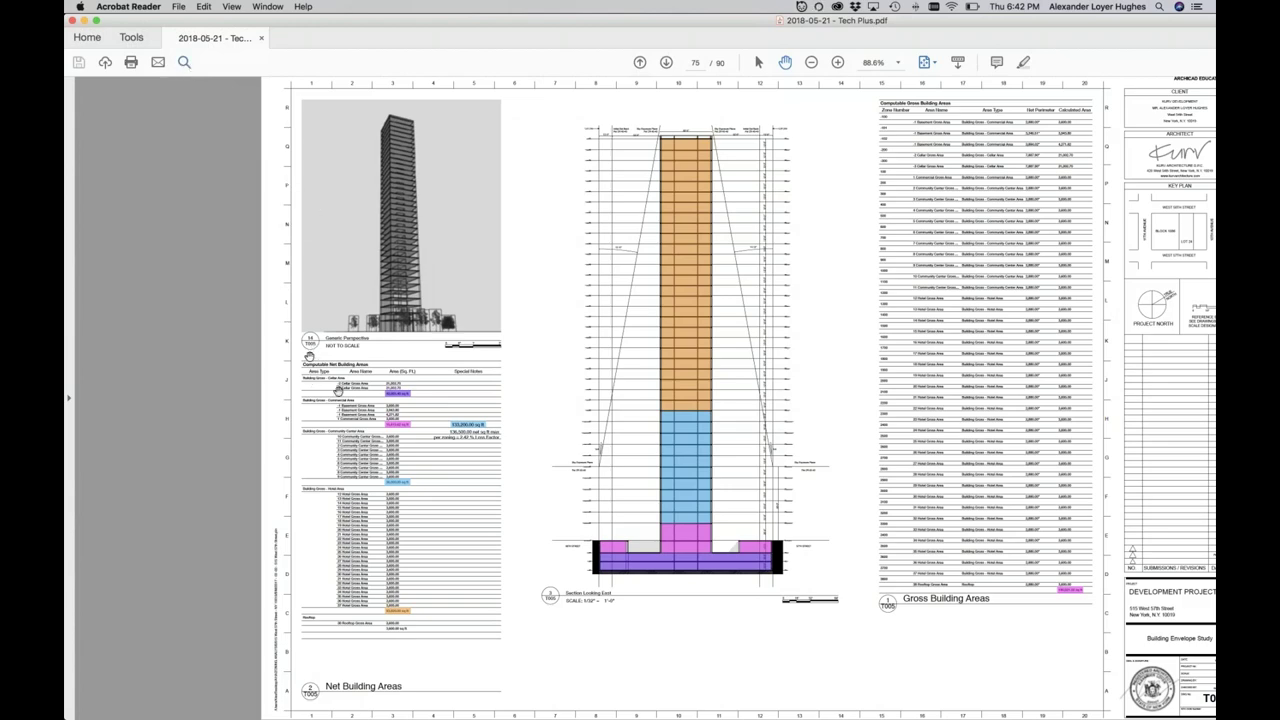
Page forward from page 75 and settle on the Building Envelope Study sheet on page 77
{"action": "key", "text": "Right"}
{"action": "key", "text": "Right"}
{"action": "key", "text": "Right"}
{"action": "key", "text": "Left"}
{"action": "key", "text": "super+shift+plus"}
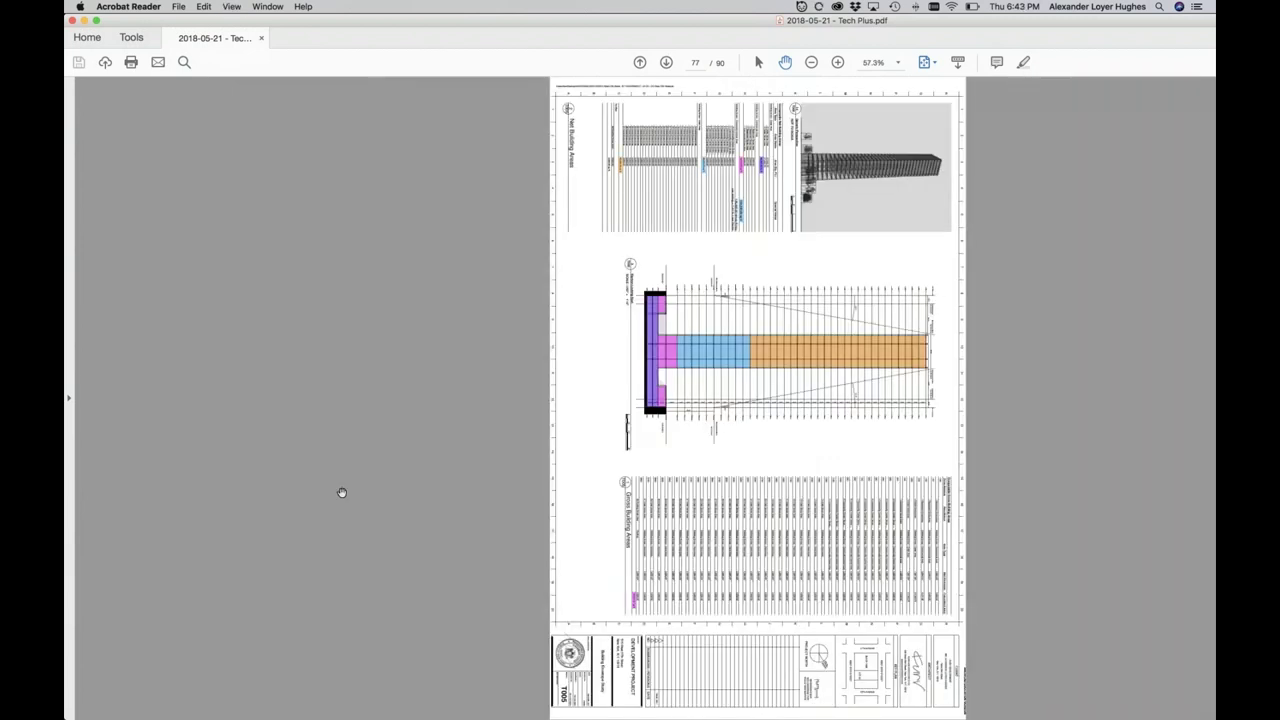
{"action": "key", "text": "super+shift+plus"}
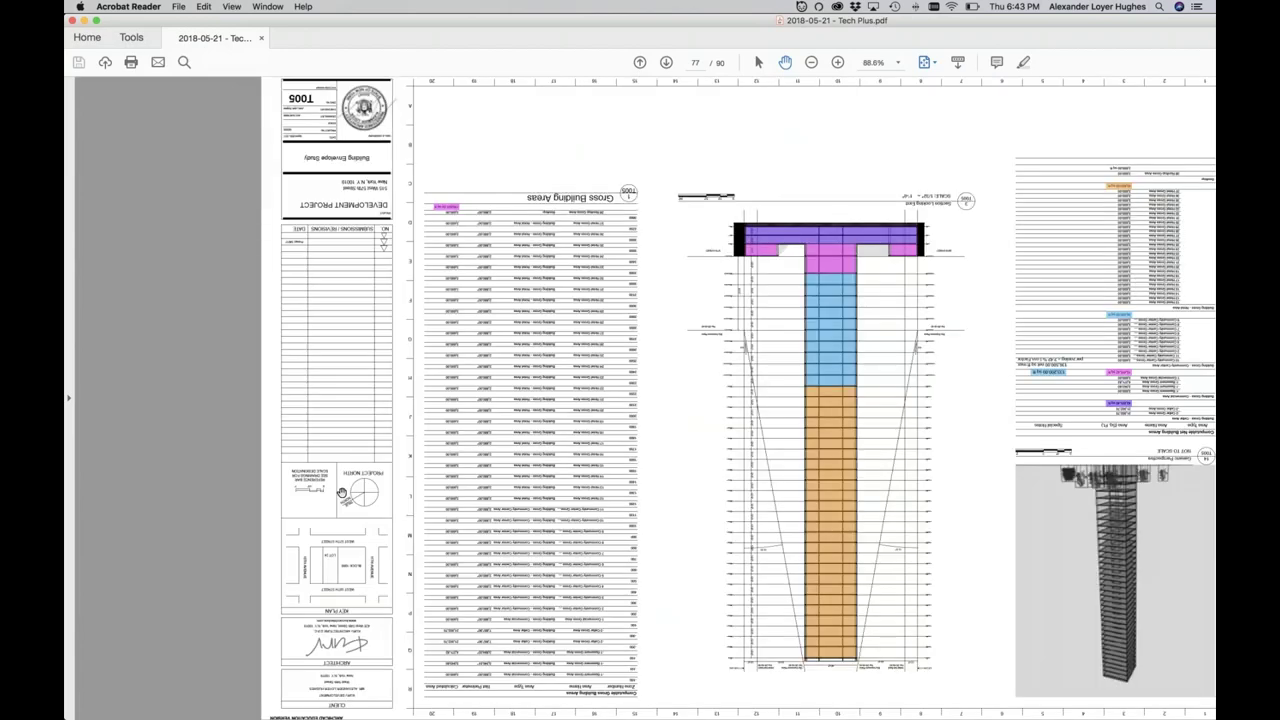
{"action": "key", "text": "super+shift+plus"}
{"action": "key", "text": "super+shift+plus"}
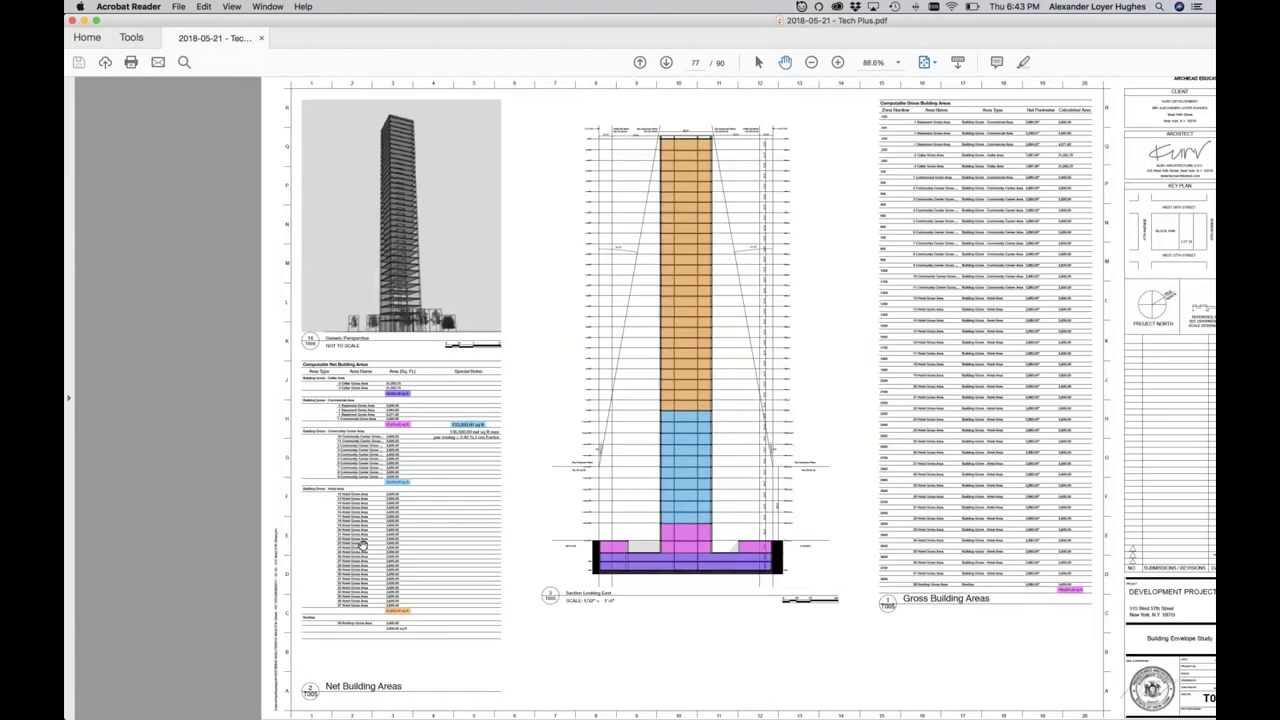
Try to change the magnification of the Building Envelope Study sheet with the Zoom To dialog
{"action": "right_click", "coordinate": [344, 488]}
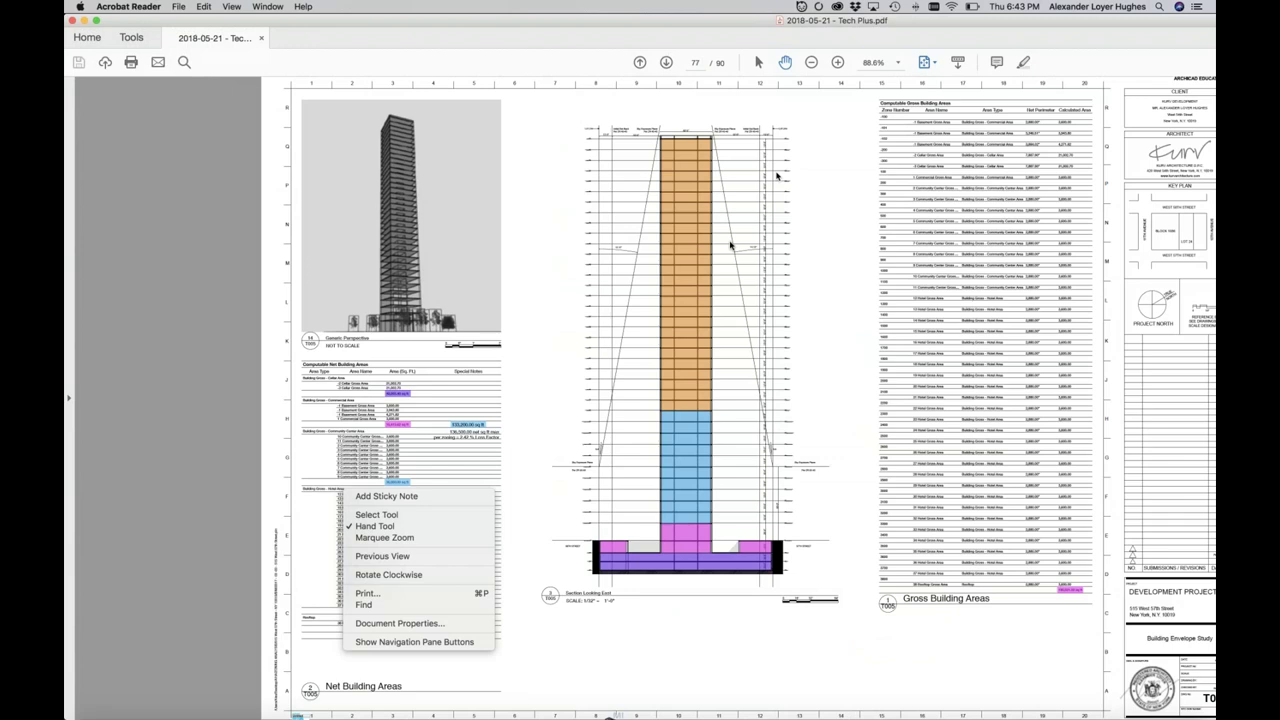
{"action": "left_click", "coordinate": [436, 547]}
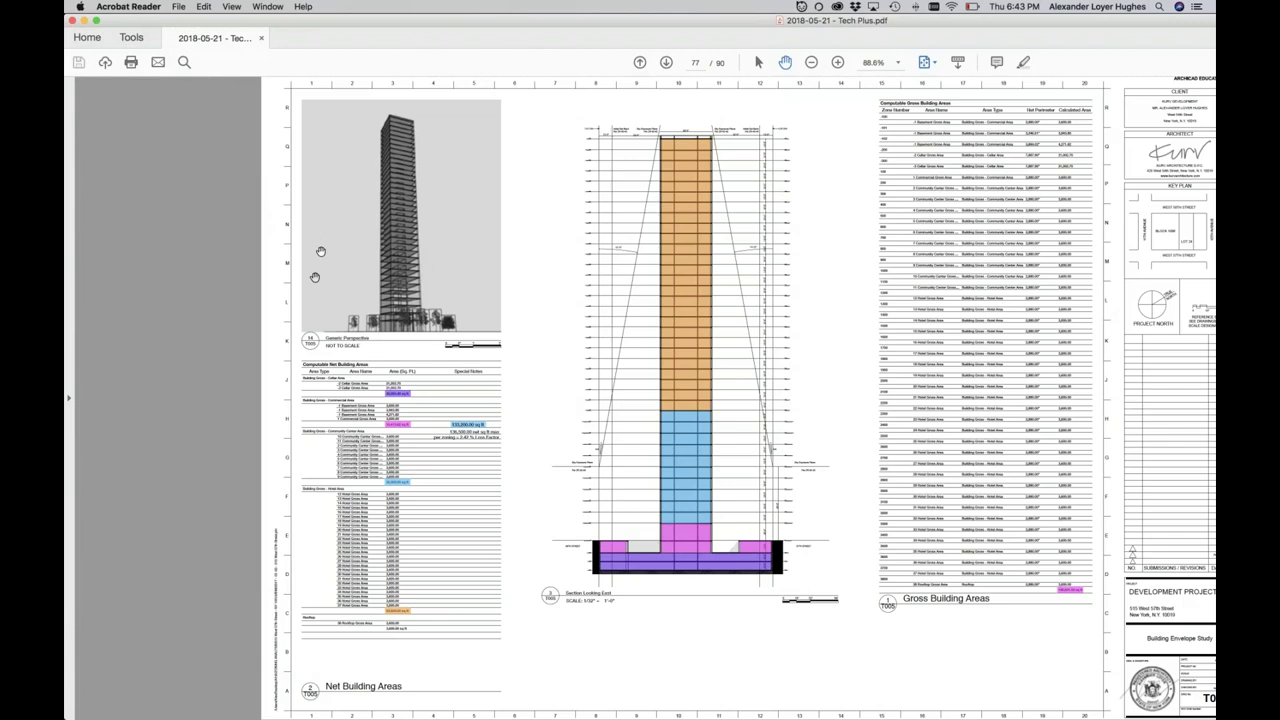
{"action": "left_click", "coordinate": [232, 7]}
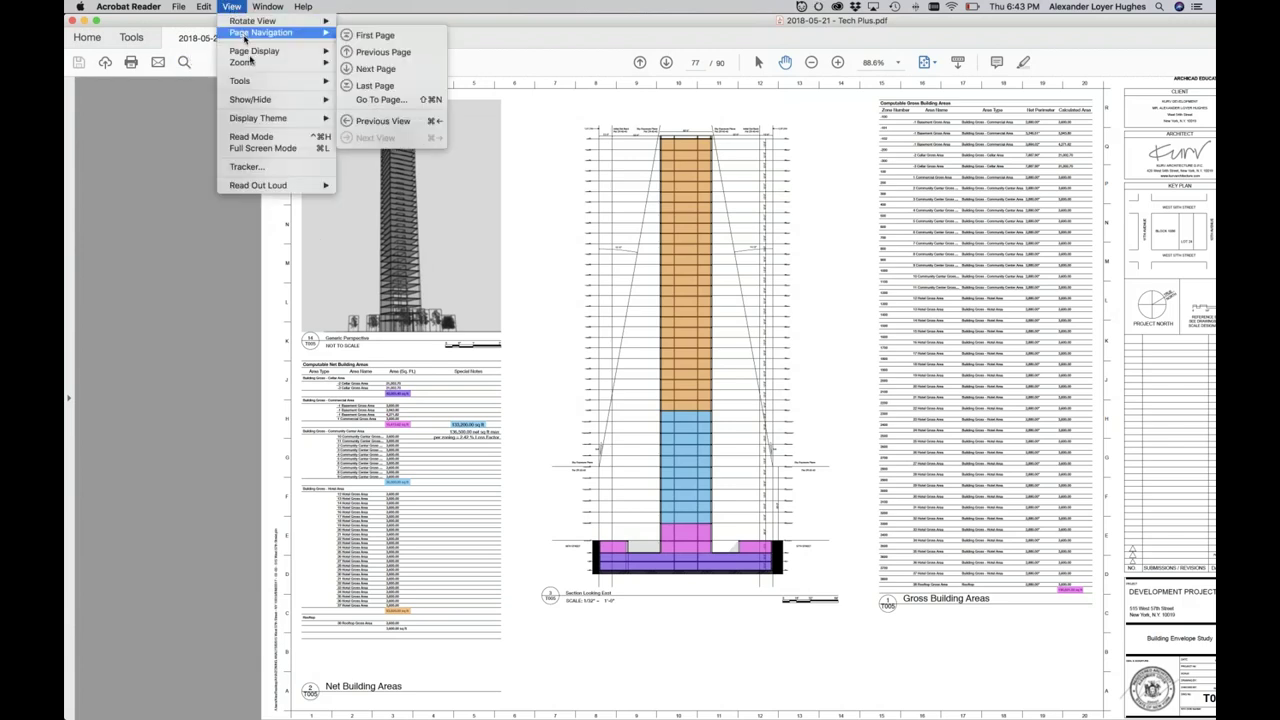
{"action": "mouse_move", "coordinate": [250, 62]}
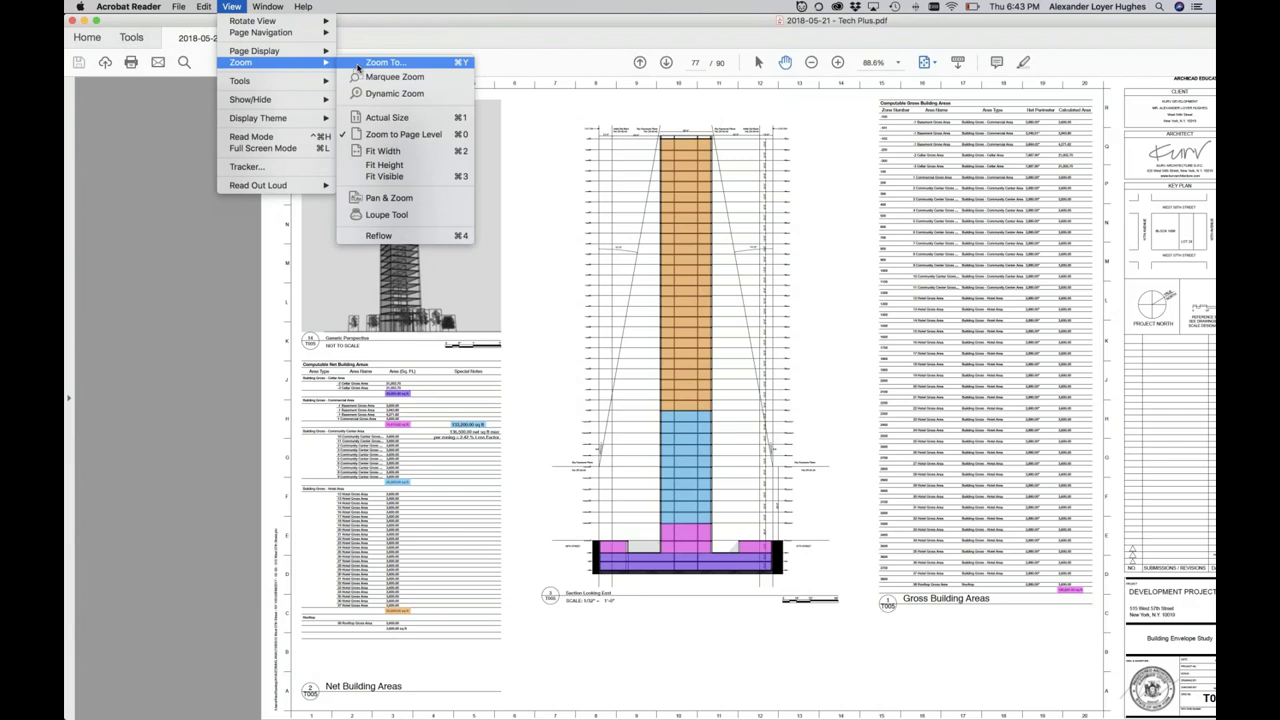
{"action": "left_click", "coordinate": [385, 62]}
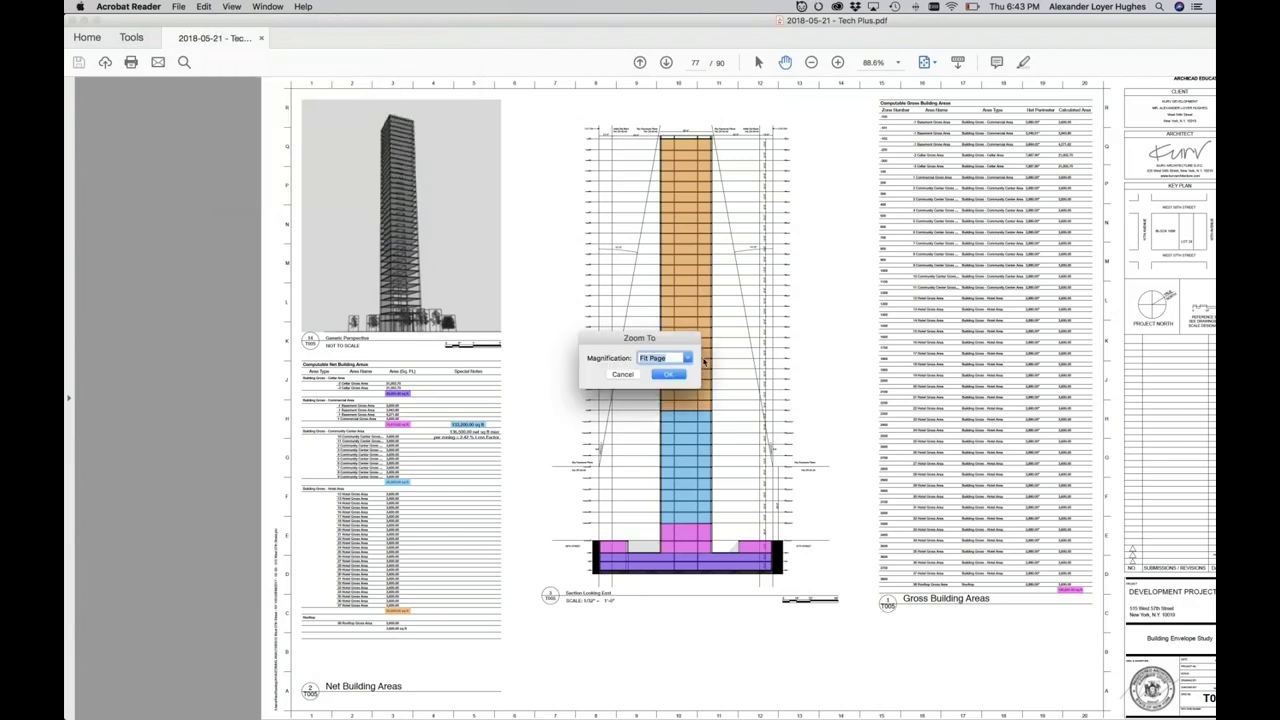
{"action": "left_click", "coordinate": [671, 357]}
{"action": "left_click", "coordinate": [688, 358]}
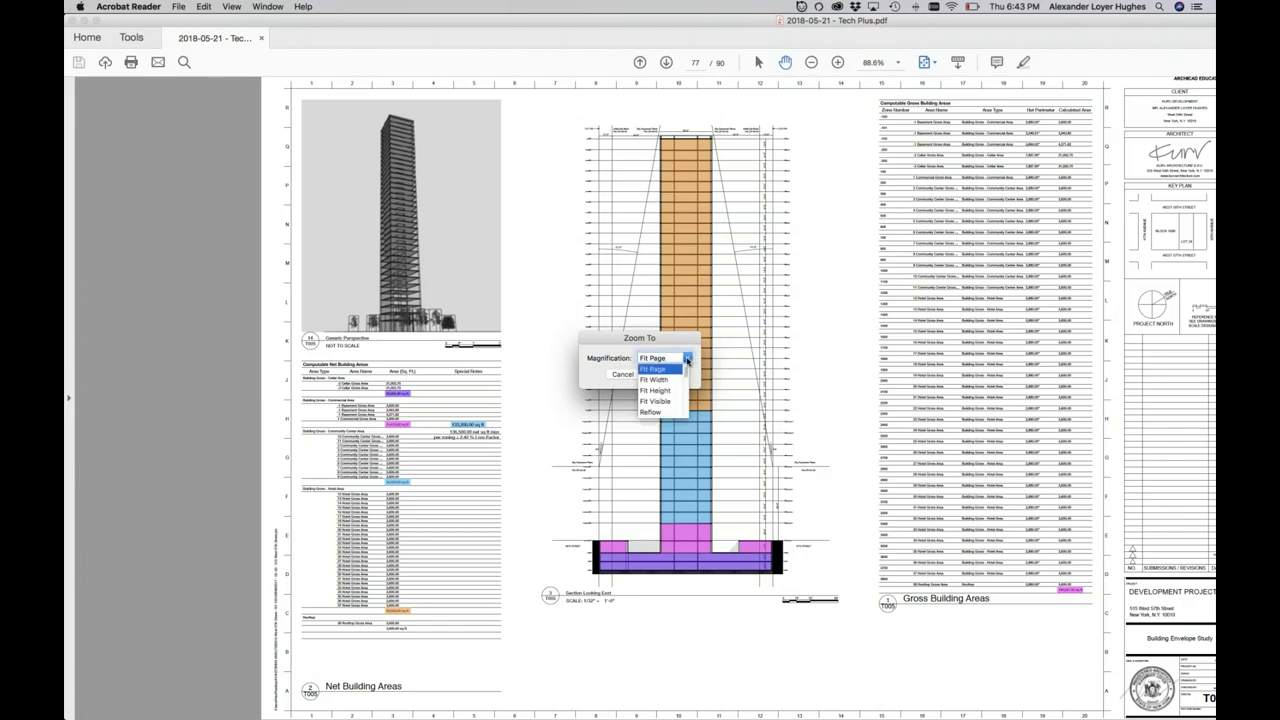
{"action": "left_click", "coordinate": [672, 396]}
{"action": "left_click", "coordinate": [668, 375]}
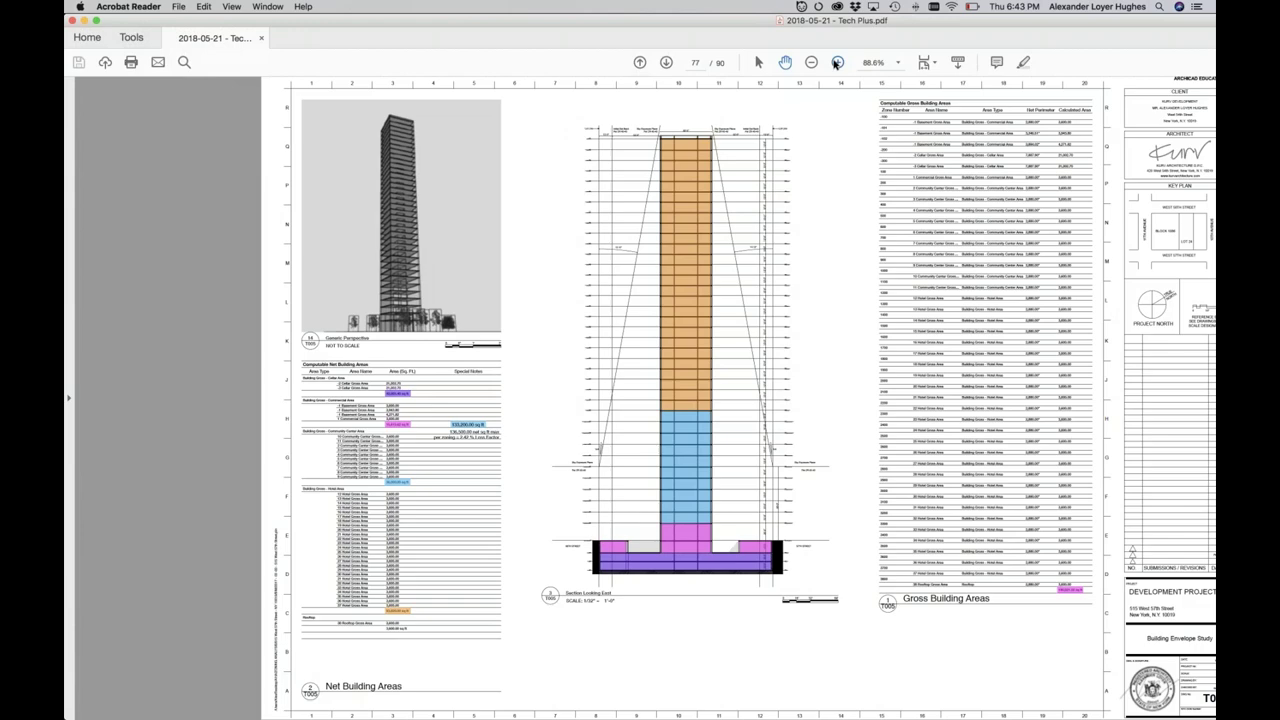
Enlarge page 77 to 300% and examine the Generic Perspective of the tower from its top to its base
{"action": "left_click", "coordinate": [837, 62]}
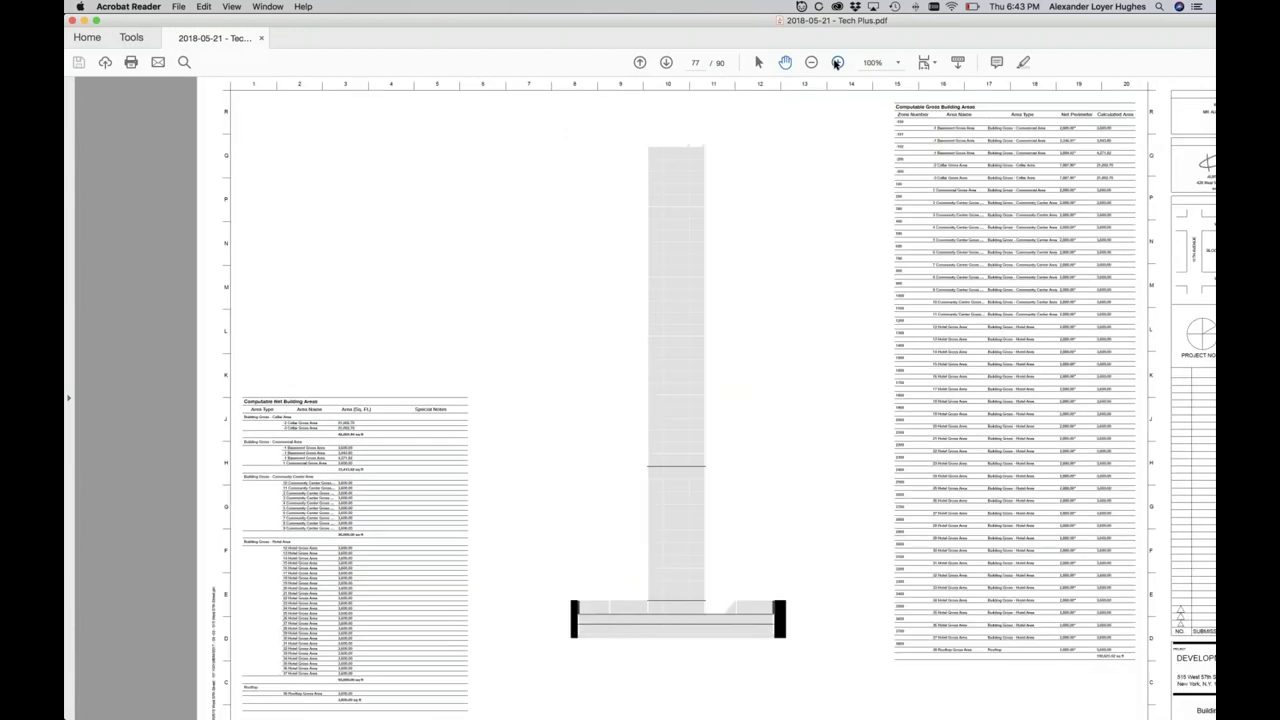
{"action": "left_click", "coordinate": [837, 62]}
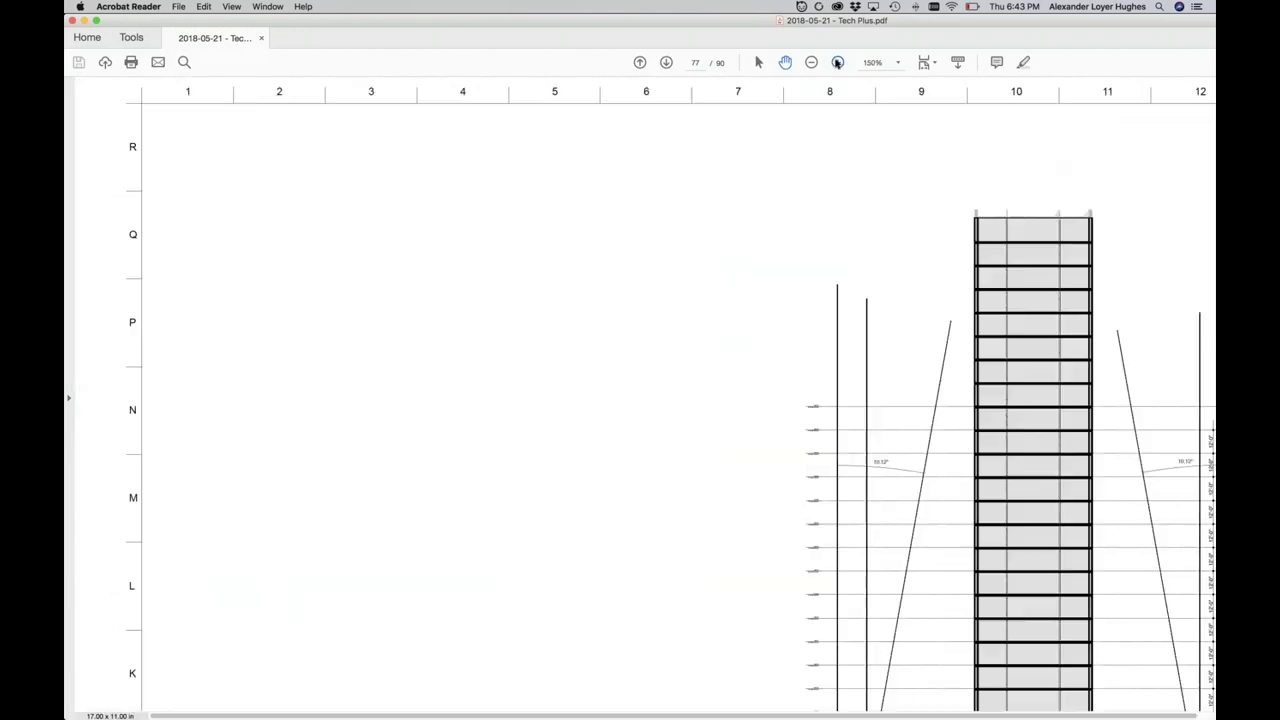
{"action": "left_click", "coordinate": [837, 62]}
{"action": "left_click", "coordinate": [785, 62]}
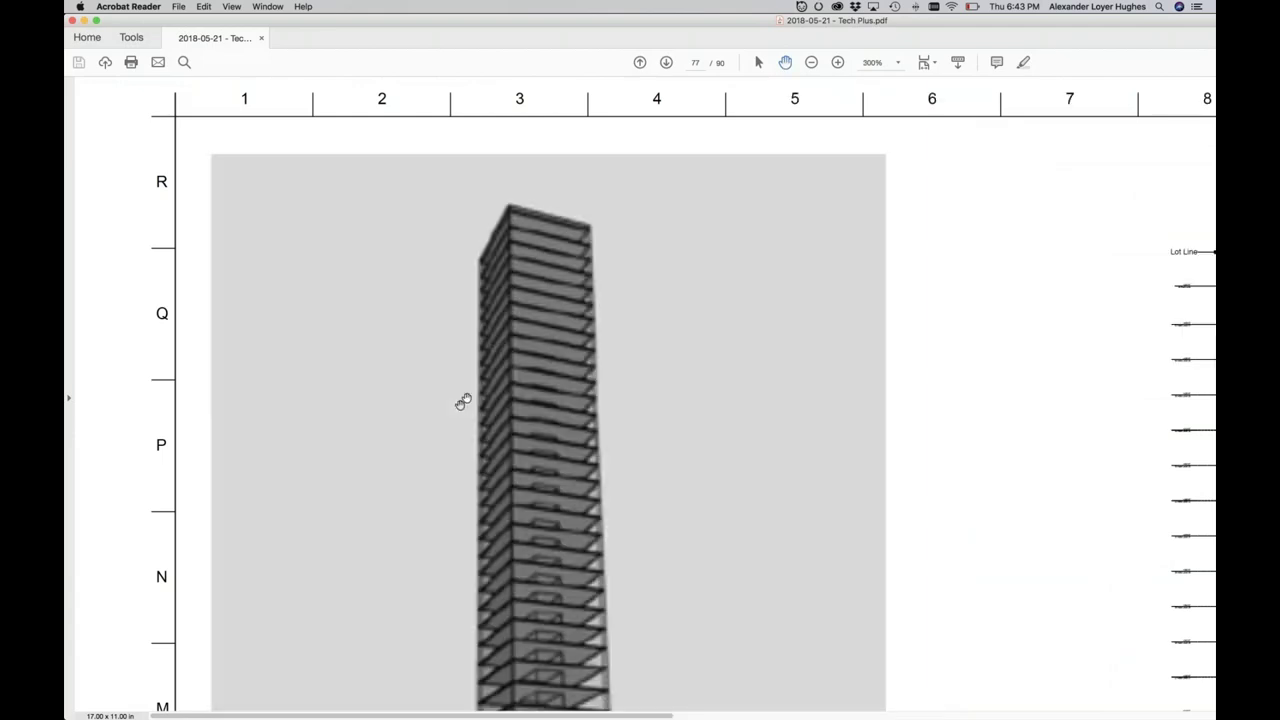
{"action": "left_click_drag", "start_coordinate": [473, 456], "coordinate": [461, 297]}
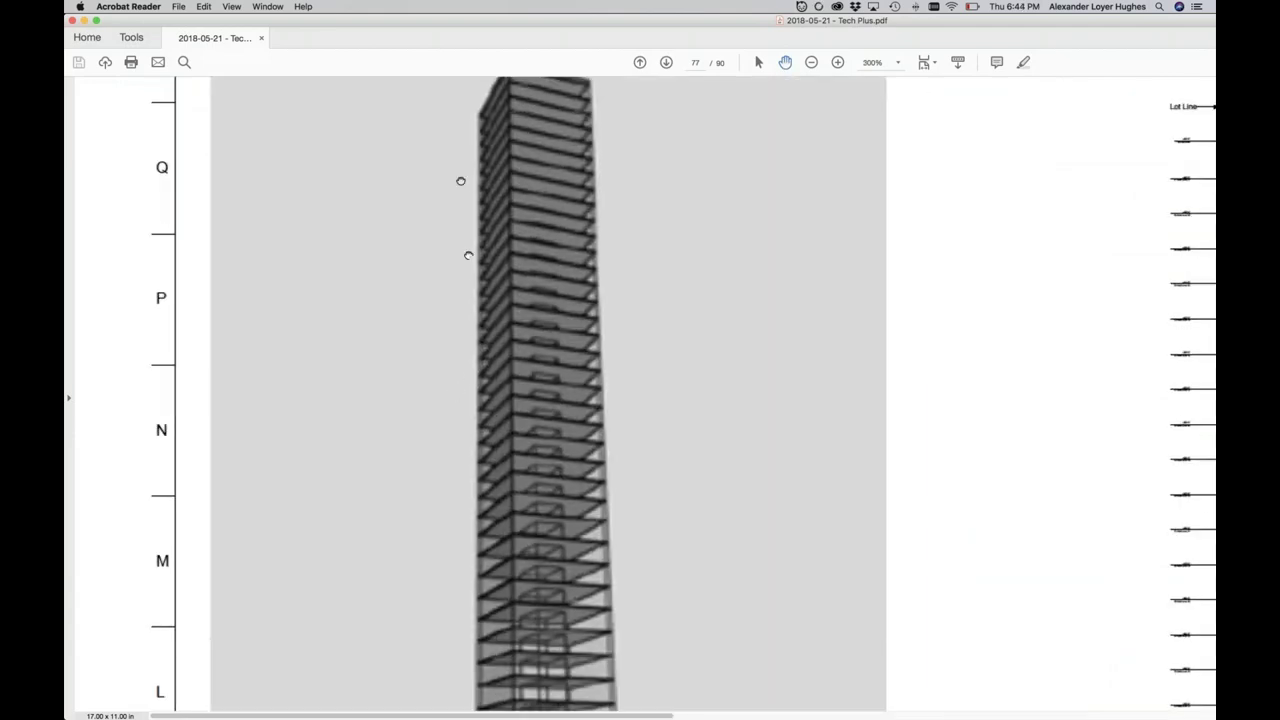
{"action": "scroll", "coordinate": [470, 250], "scroll_direction": "down", "scroll_amount": 6}
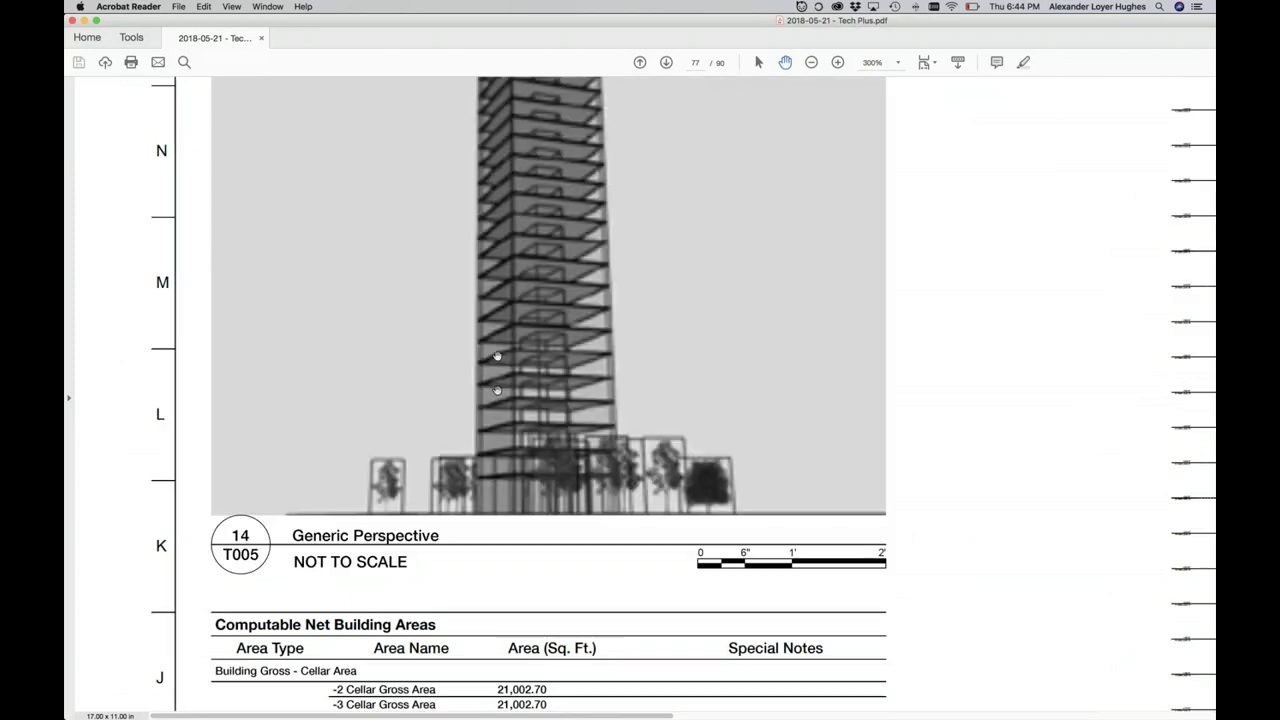
{"action": "left_click_drag", "start_coordinate": [497, 390], "coordinate": [512, 242]}
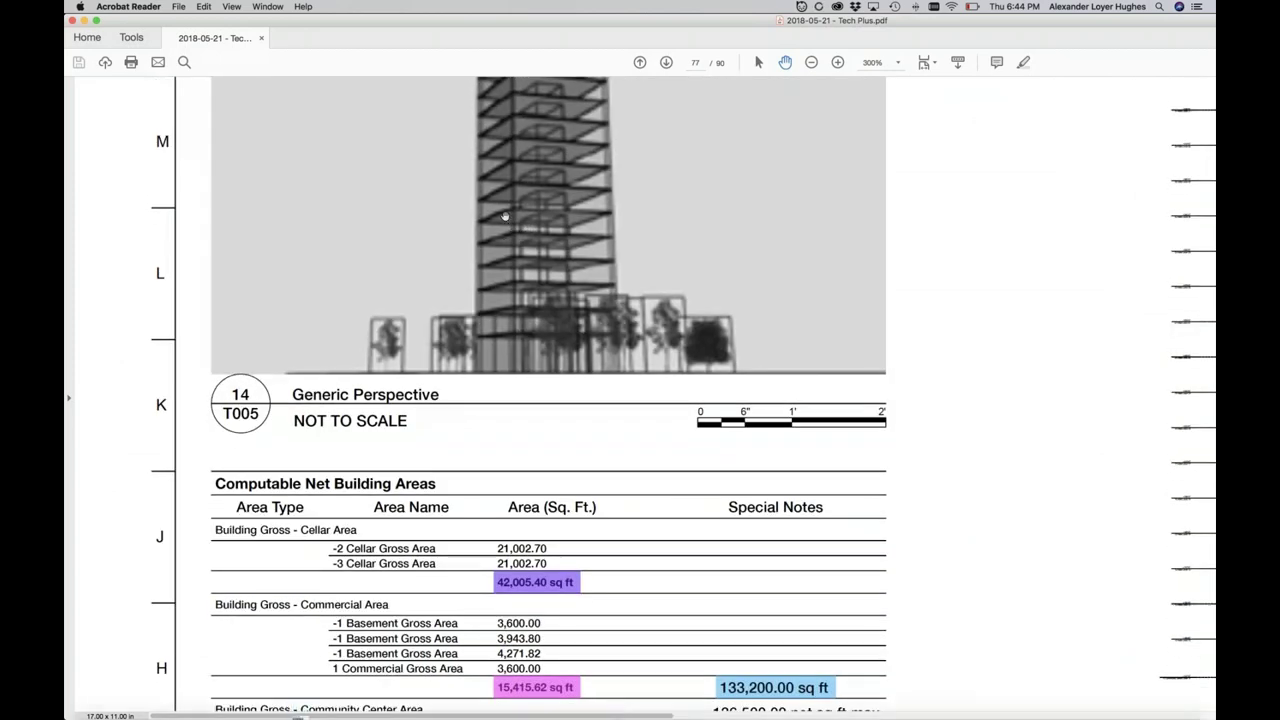
Read through the Computable Net Building Areas table from the cellar areas to the rooftop, including the special notes
{"action": "scroll", "coordinate": [515, 231], "scroll_direction": "down", "scroll_amount": 1}
{"action": "scroll", "coordinate": [520, 186], "scroll_direction": "down", "scroll_amount": 4}
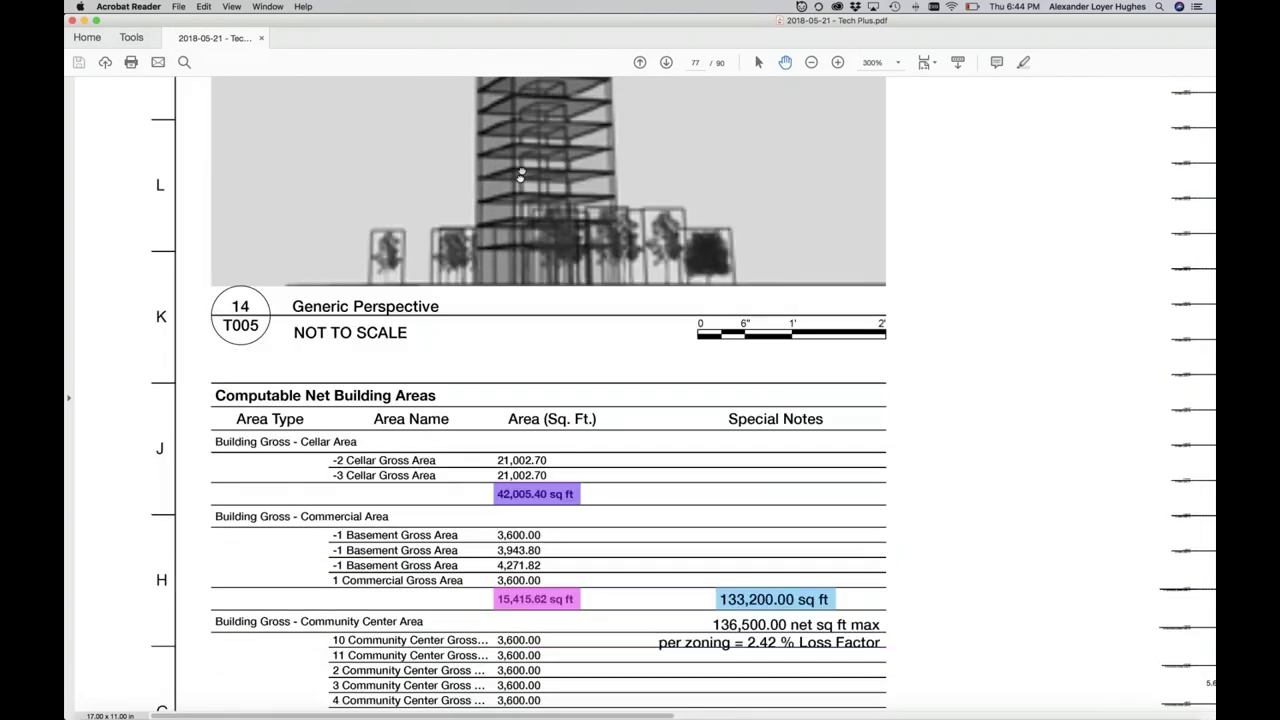
{"action": "scroll", "coordinate": [518, 230], "scroll_direction": "down", "scroll_amount": 10}
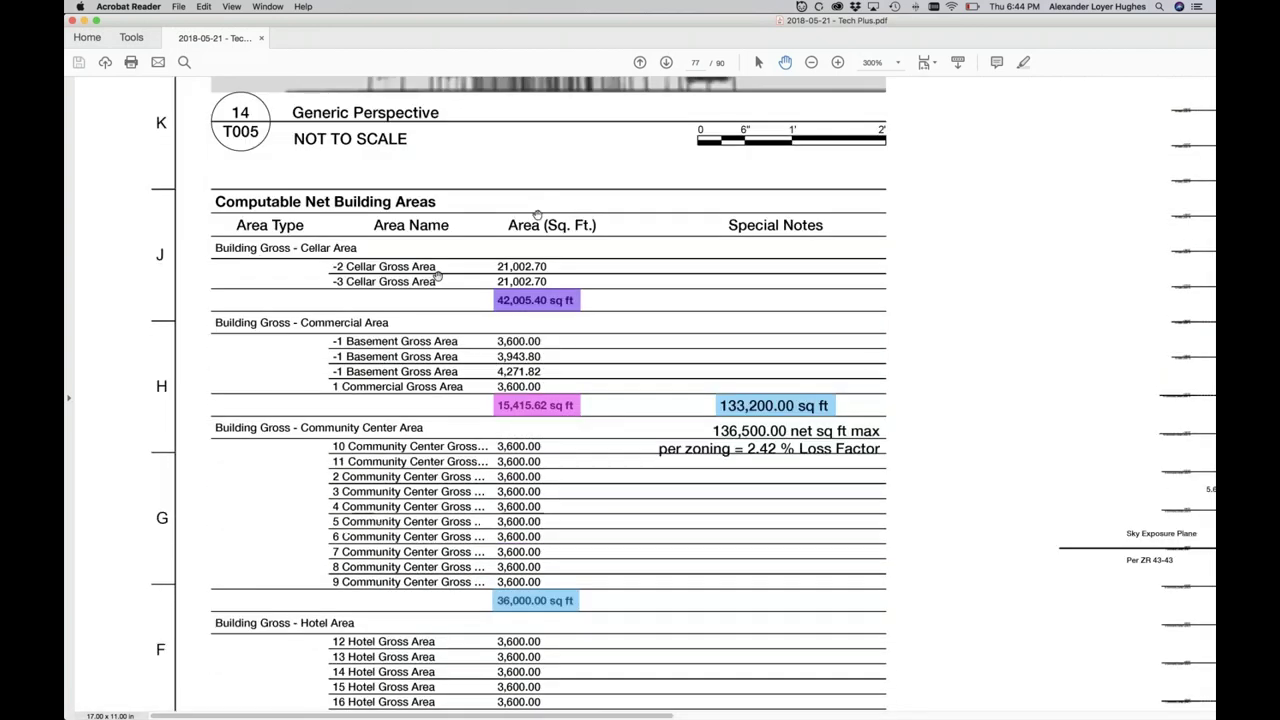
{"action": "scroll", "coordinate": [512, 405], "scroll_direction": "down", "scroll_amount": 1}
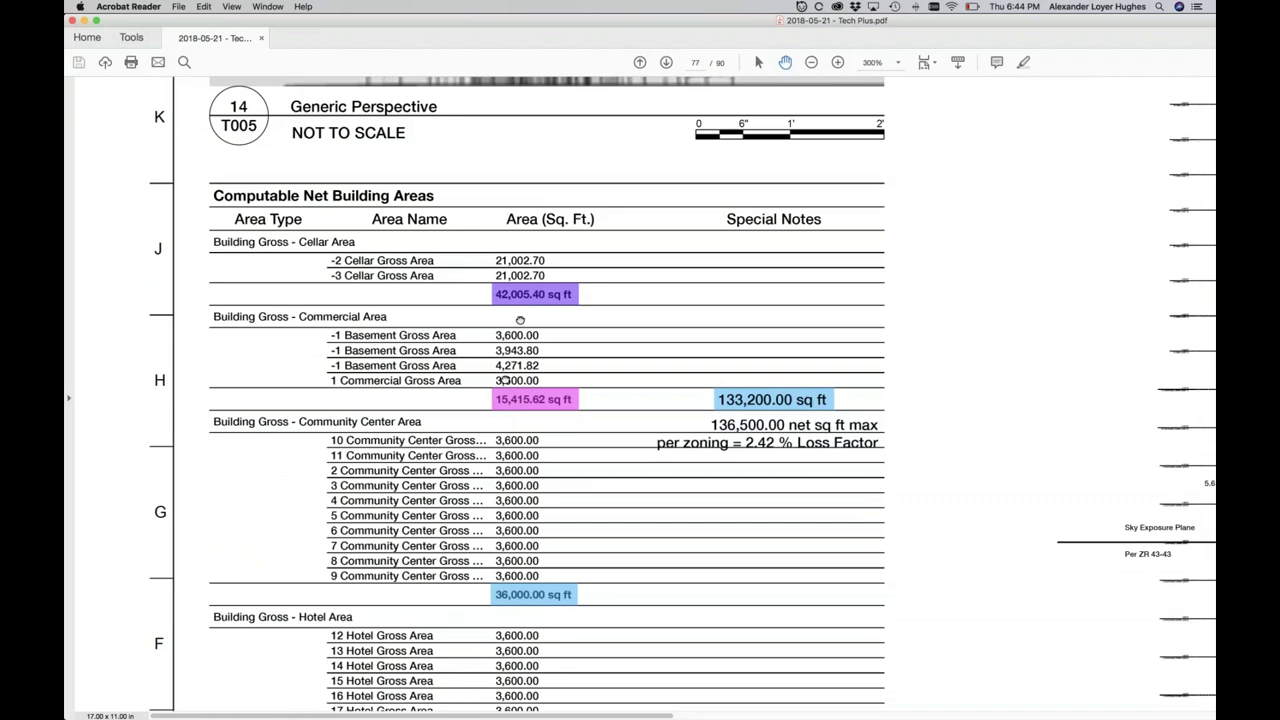
{"action": "scroll", "coordinate": [520, 320], "scroll_direction": "down", "scroll_amount": 6}
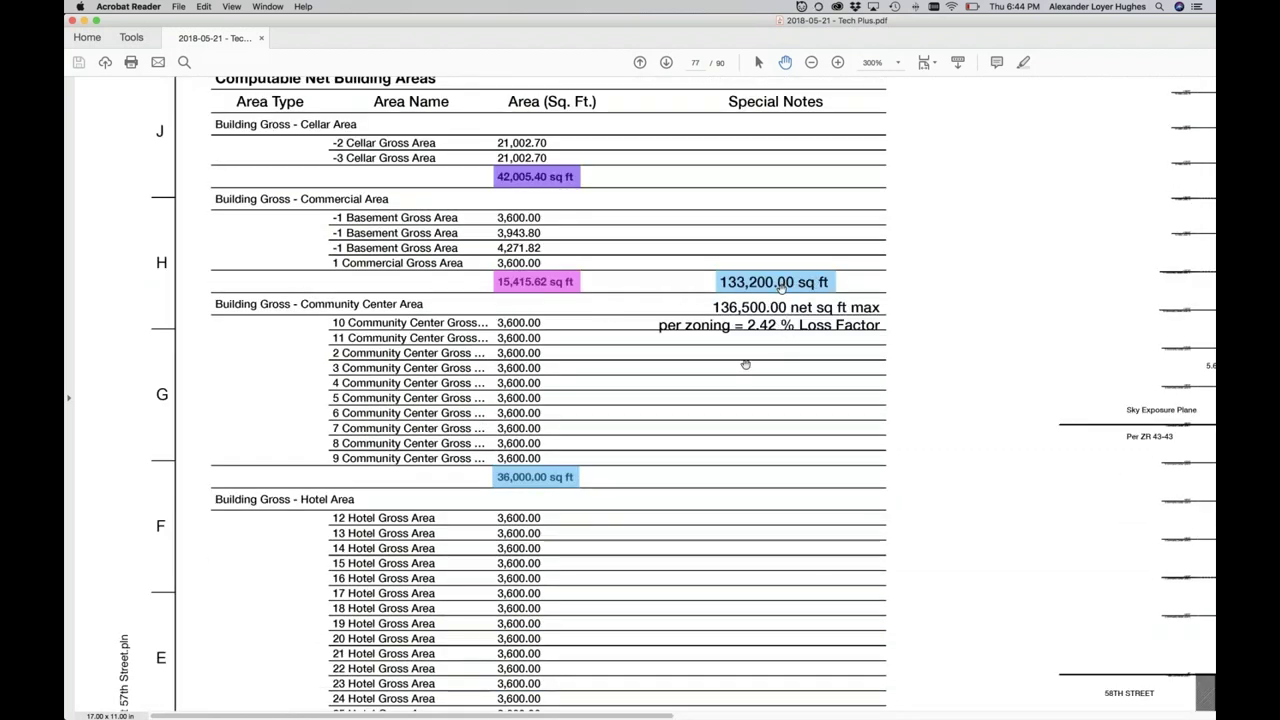
{"action": "scroll", "coordinate": [819, 232], "scroll_direction": "down", "scroll_amount": 14}
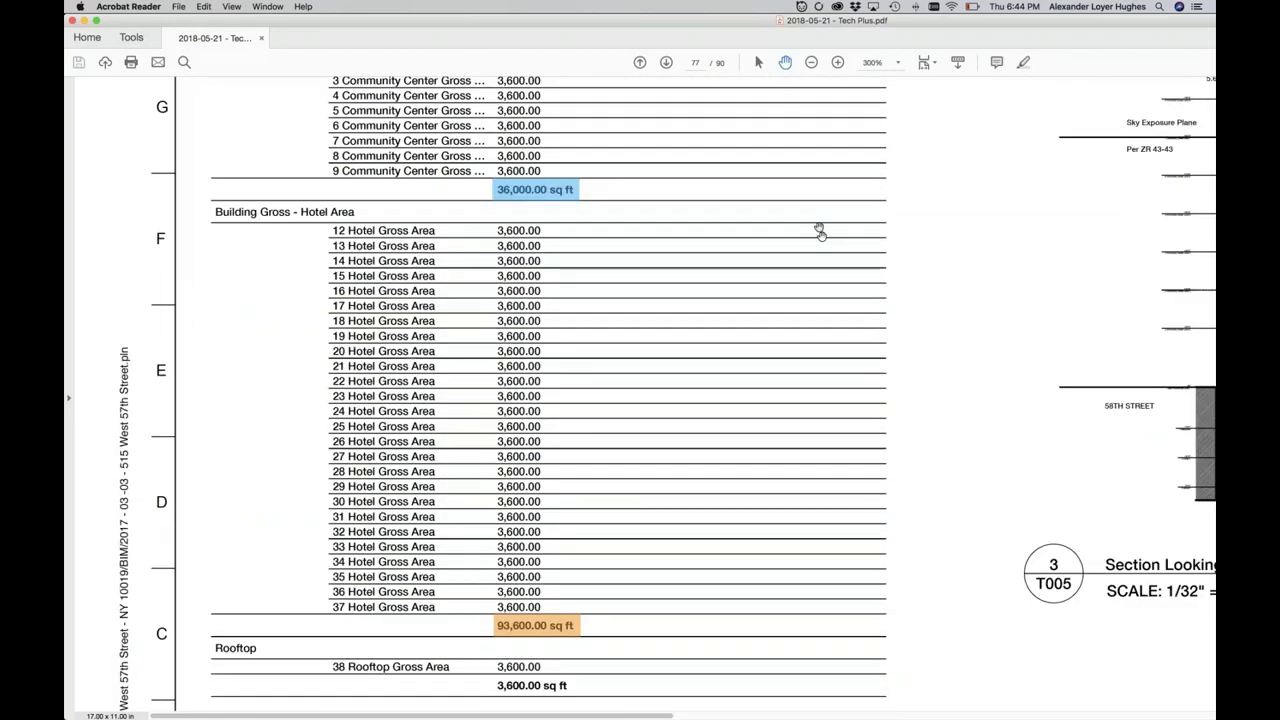
Reduce page 77 to 100% and review the color-coded Section Looking East between the area tables
{"action": "left_click", "coordinate": [811, 62]}
{"action": "left_click", "coordinate": [811, 62]}
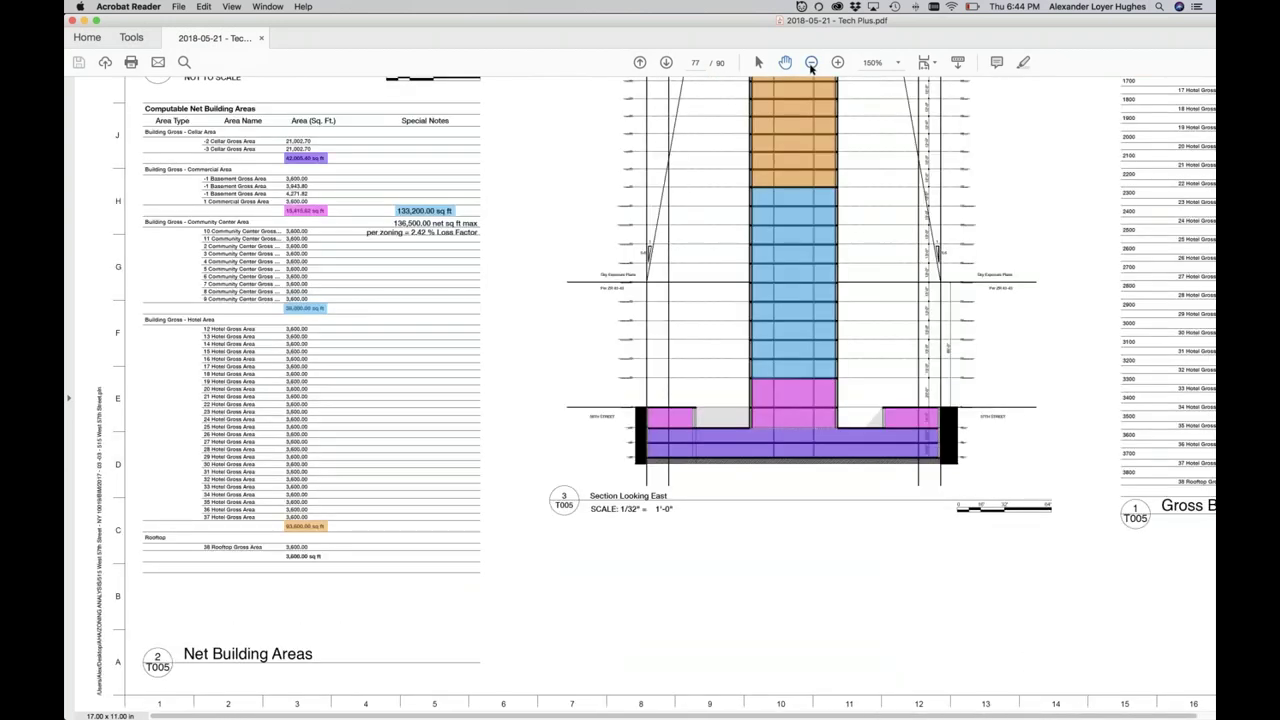
{"action": "left_click", "coordinate": [811, 62]}
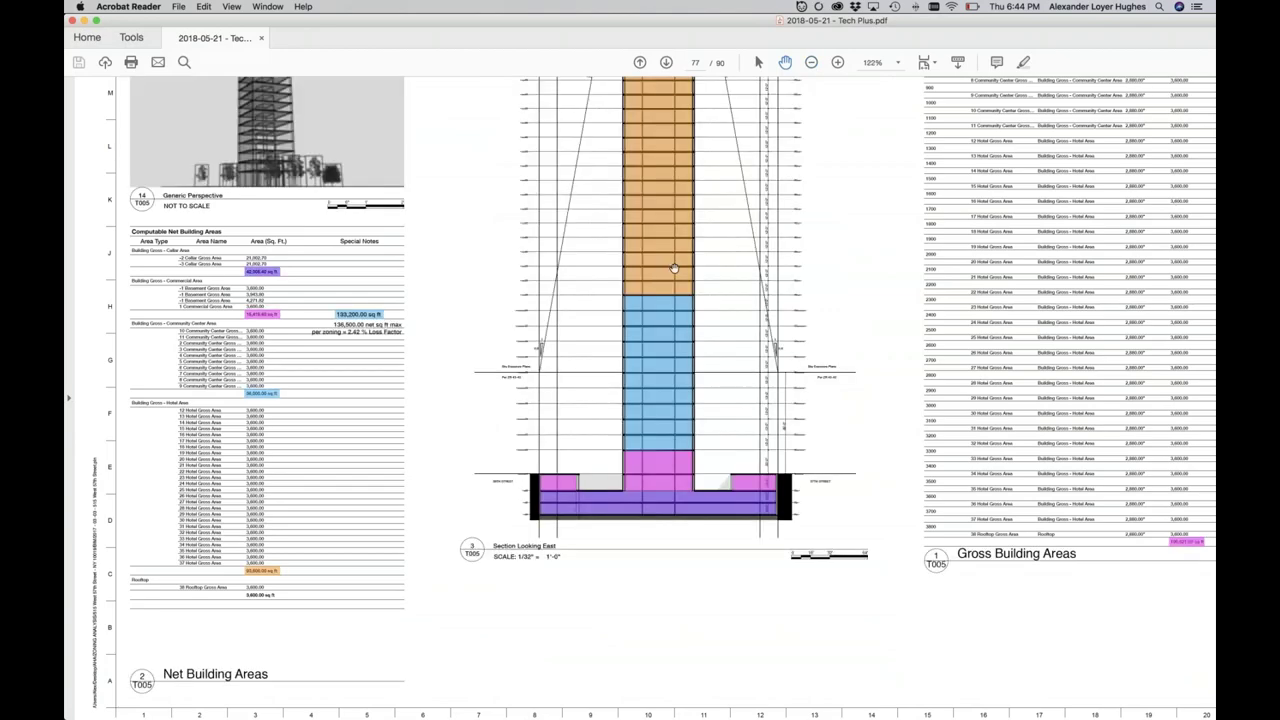
{"action": "scroll", "coordinate": [675, 268], "scroll_direction": "up", "scroll_amount": 2}
{"action": "scroll", "coordinate": [684, 345], "scroll_direction": "up", "scroll_amount": 2}
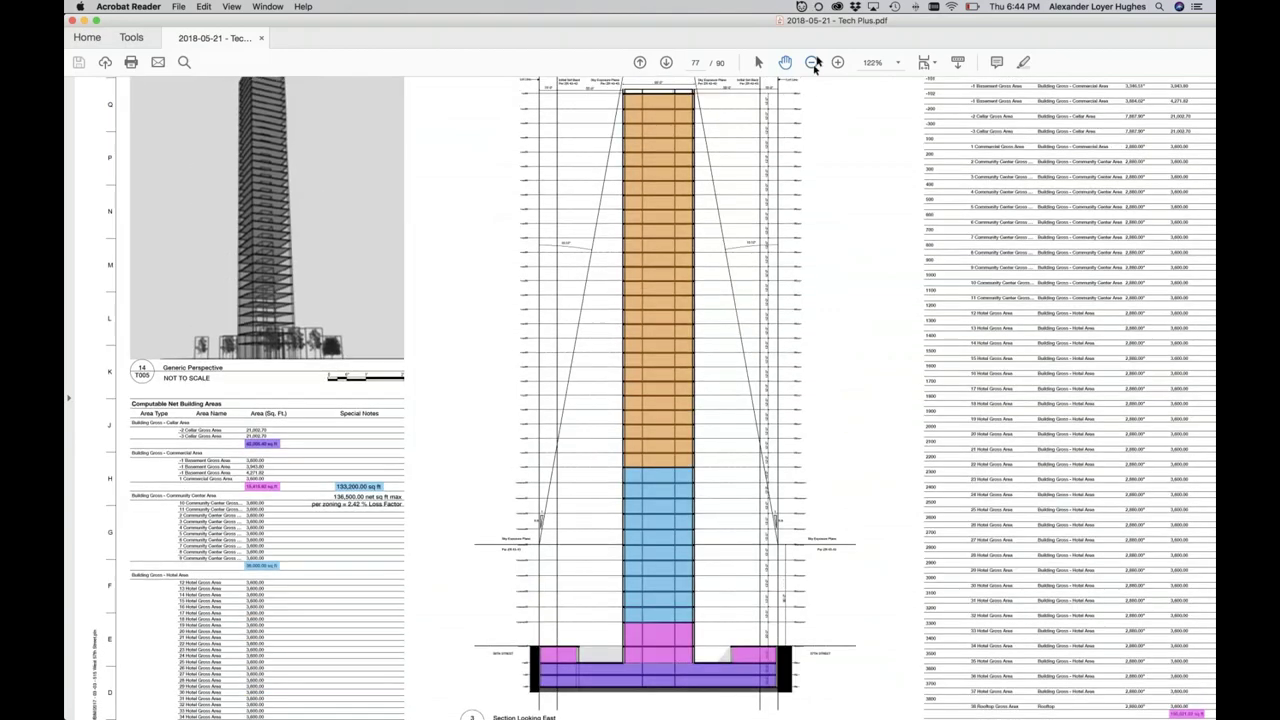
{"action": "left_click", "coordinate": [811, 62]}
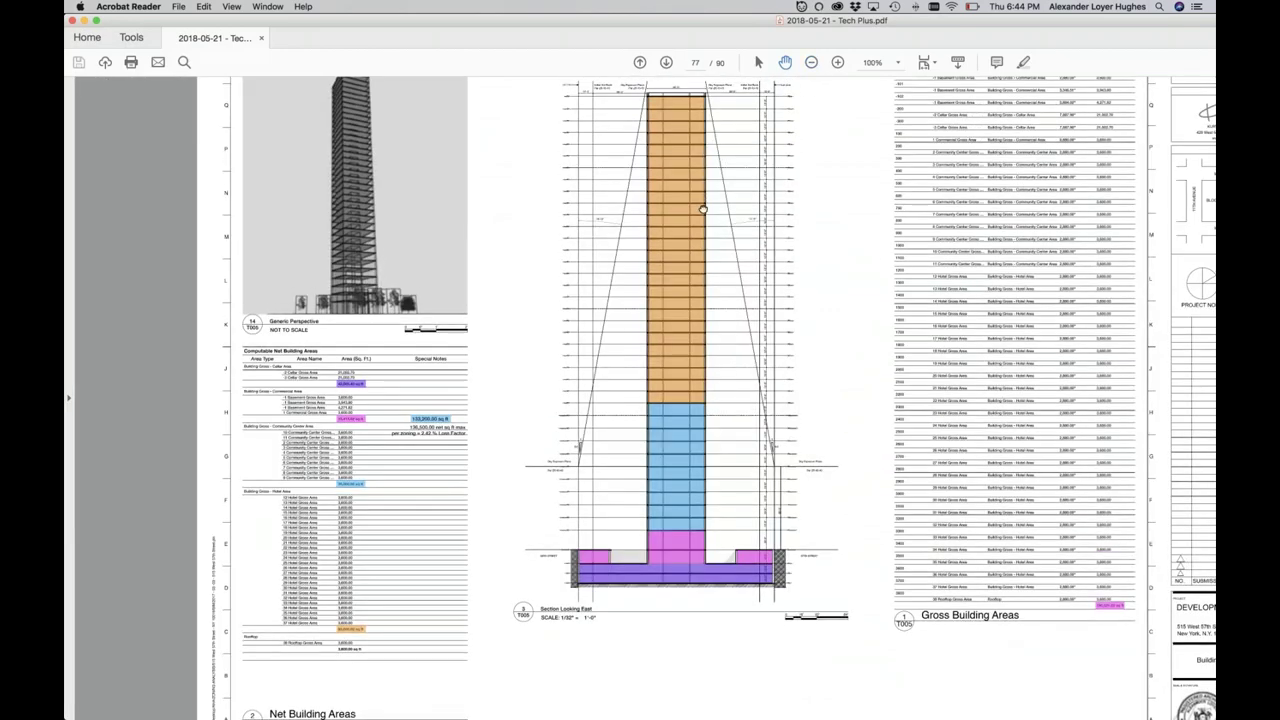
{"action": "scroll", "coordinate": [654, 137], "scroll_direction": "up", "scroll_amount": 3}
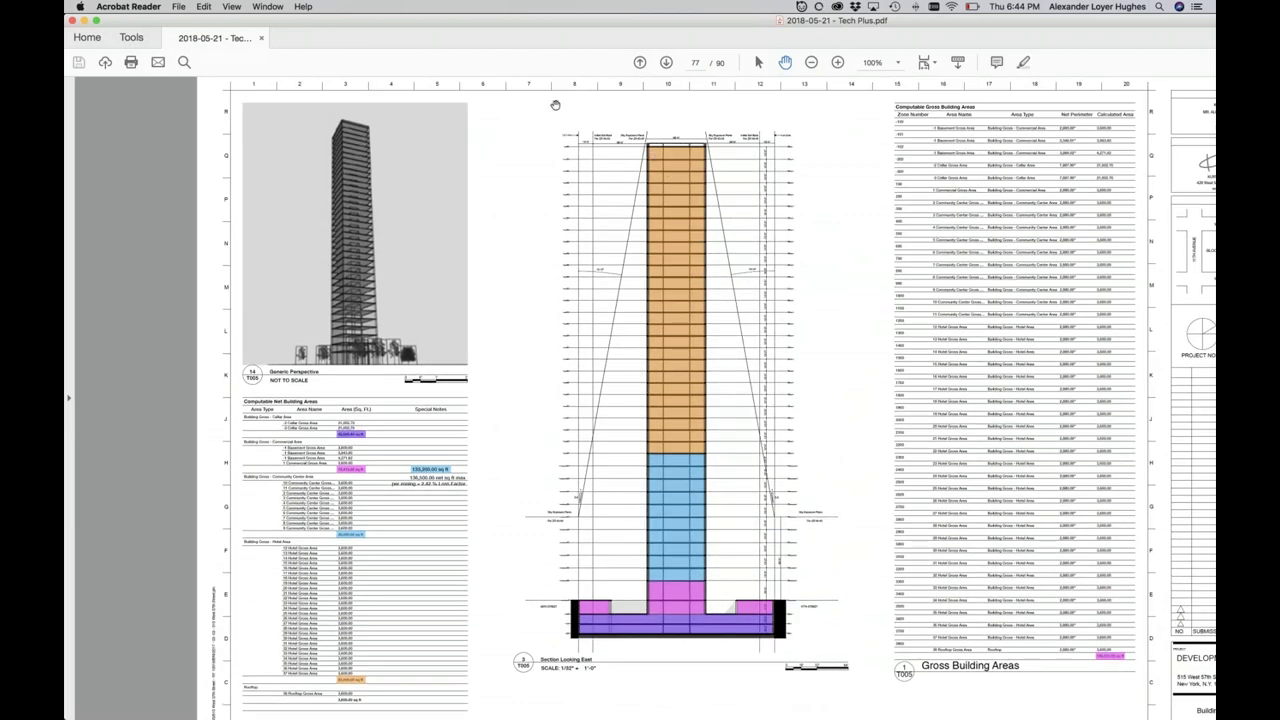
Advance to page 78 and examine the wireframe of the curved tower against the sky exposure triangle
{"action": "left_click", "coordinate": [666, 62]}
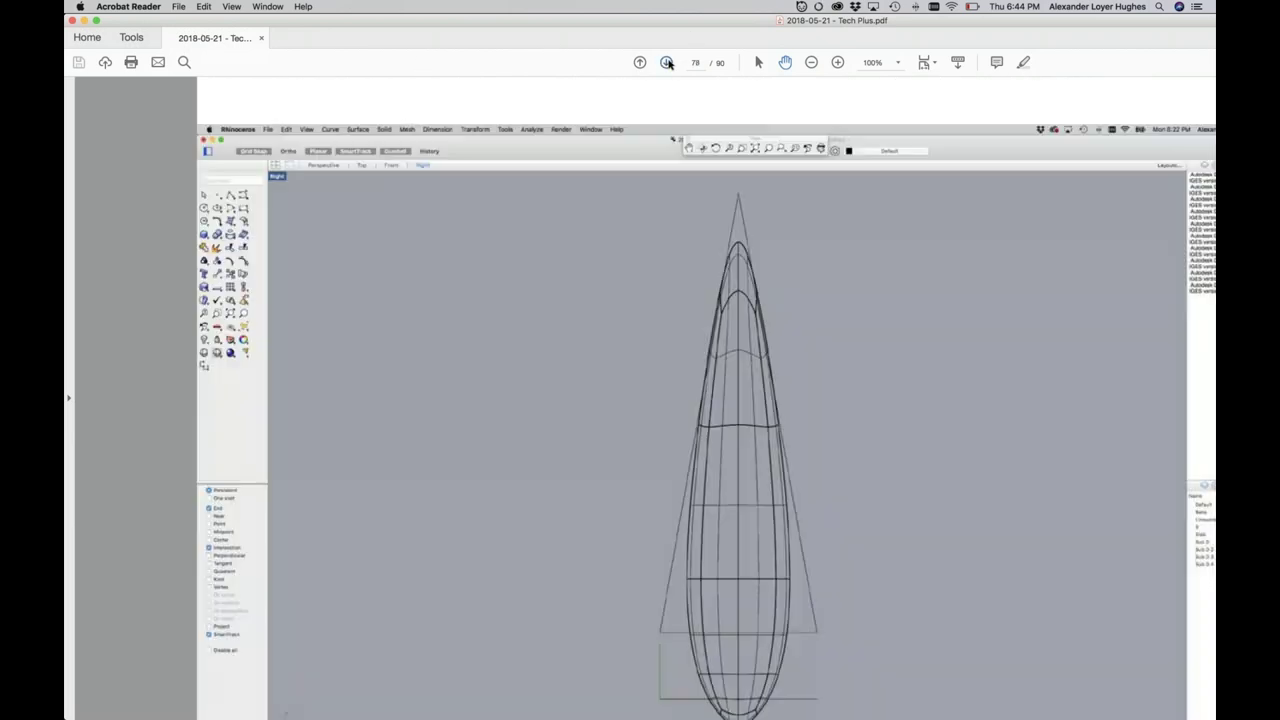
{"action": "scroll", "coordinate": [480, 100], "scroll_direction": "down", "scroll_amount": 1}
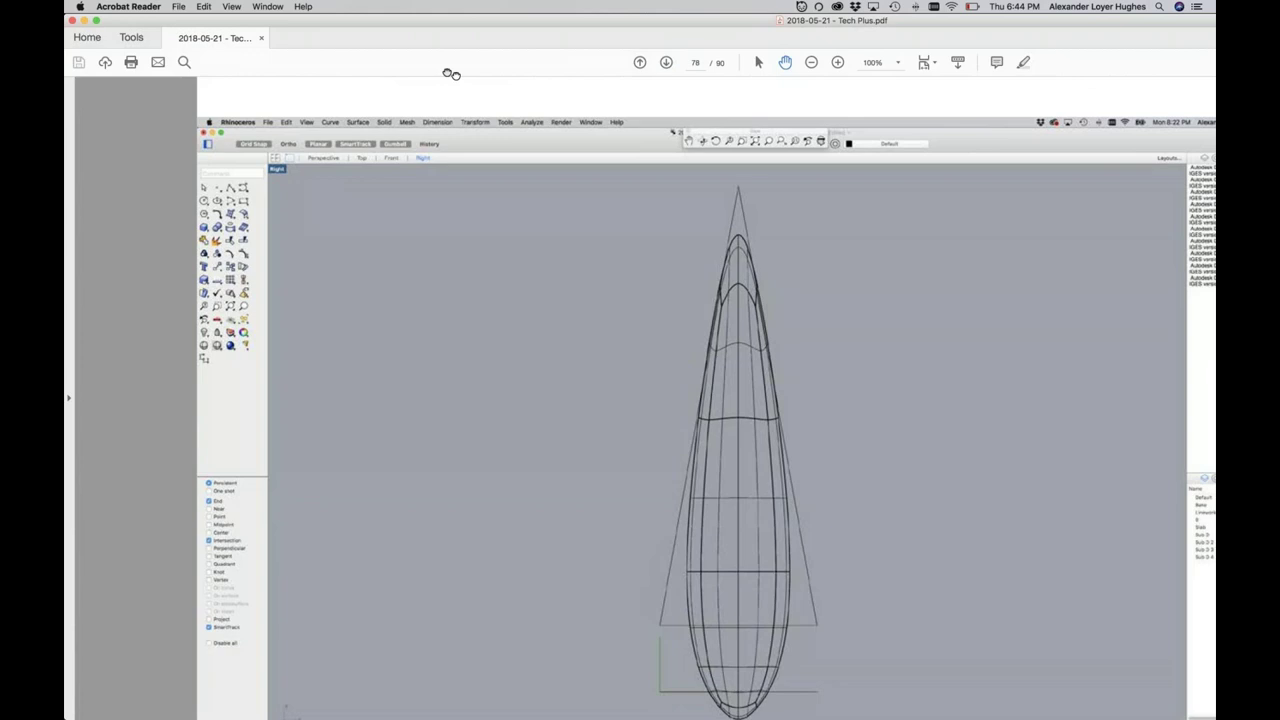
{"action": "scroll", "coordinate": [451, 74], "scroll_direction": "down", "scroll_amount": 3}
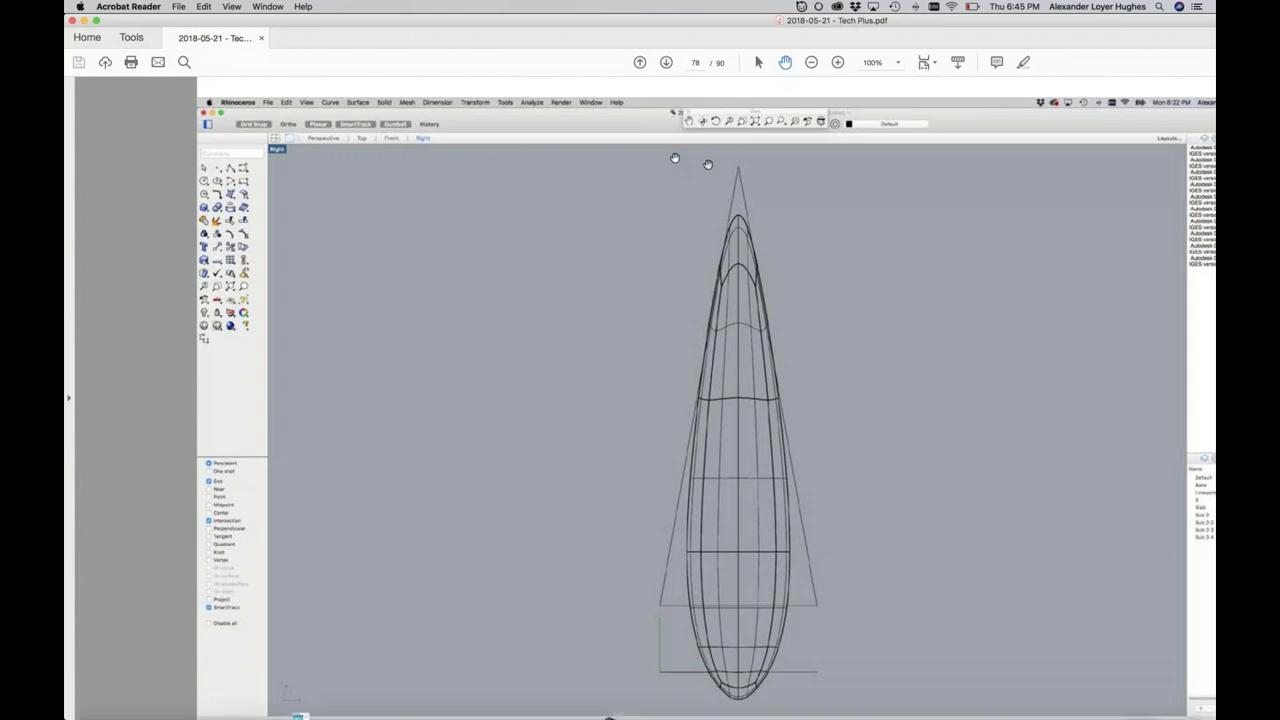
{"action": "scroll", "coordinate": [722, 194], "scroll_direction": "down", "scroll_amount": 1}
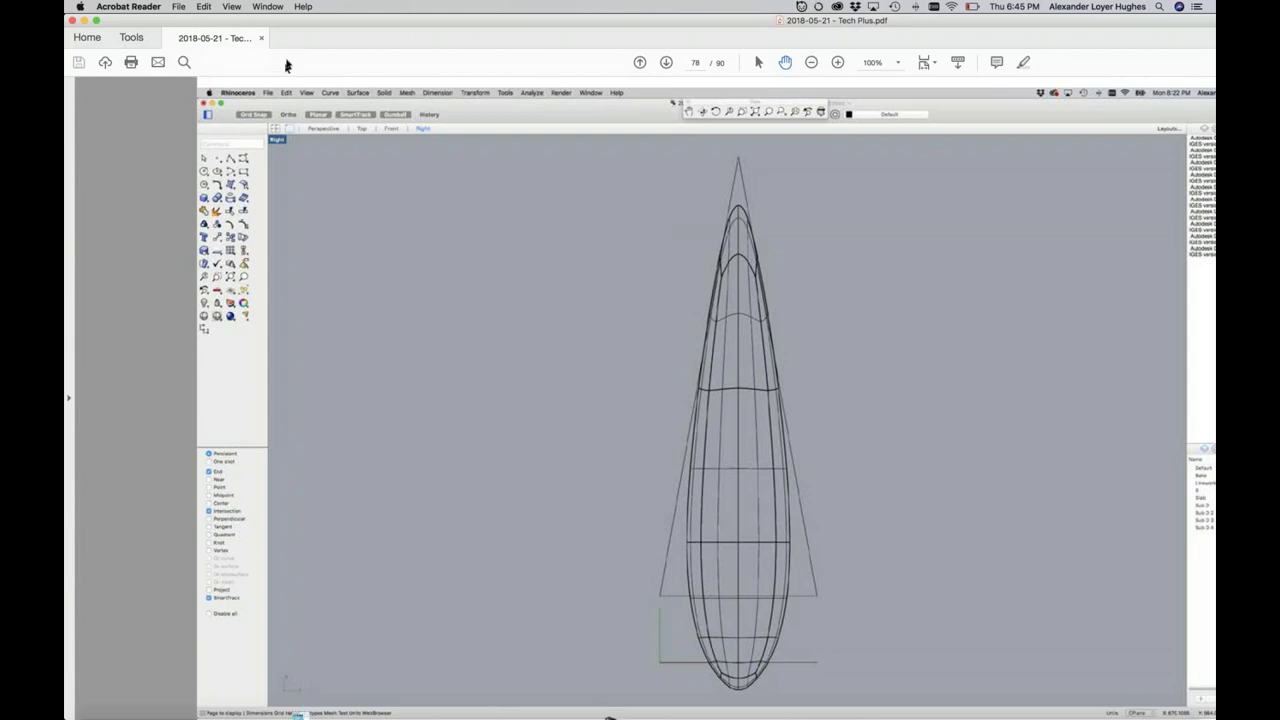
Page forward through the curved tower's perspective and gross area screenshots to the Building Envelope Study sheet on page 82
{"action": "left_click", "coordinate": [666, 62]}
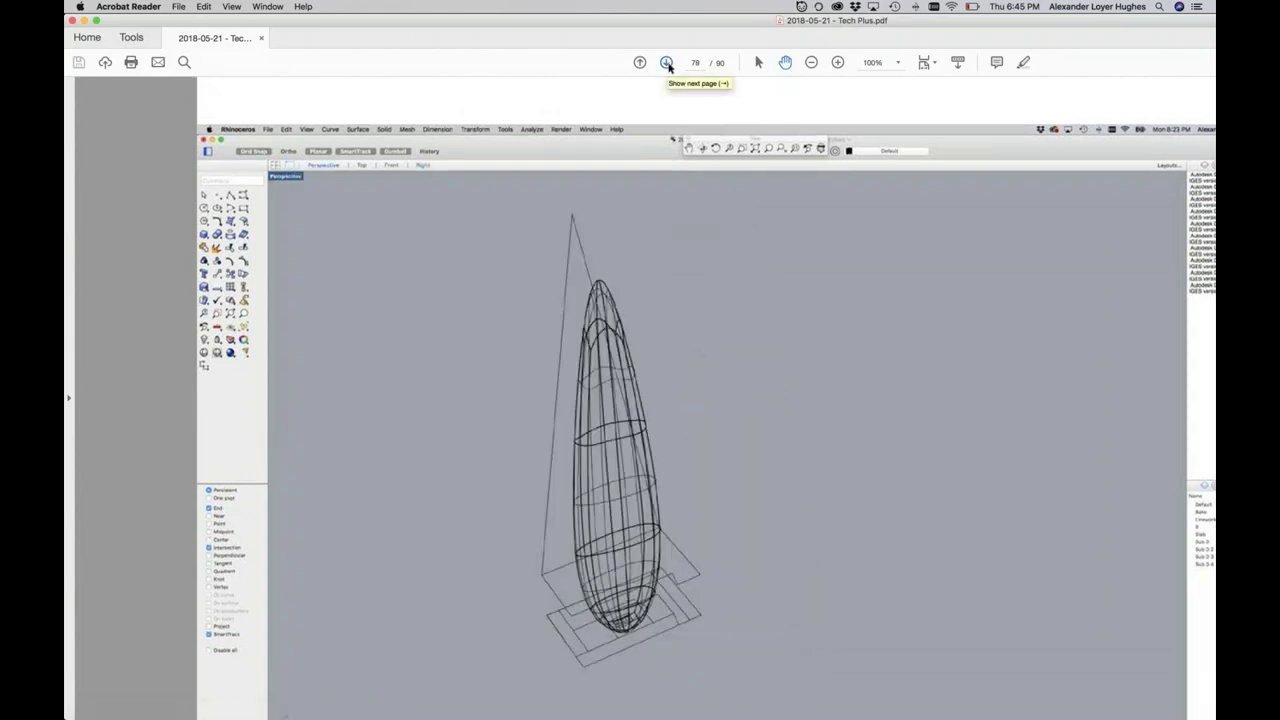
{"action": "left_click", "coordinate": [668, 64]}
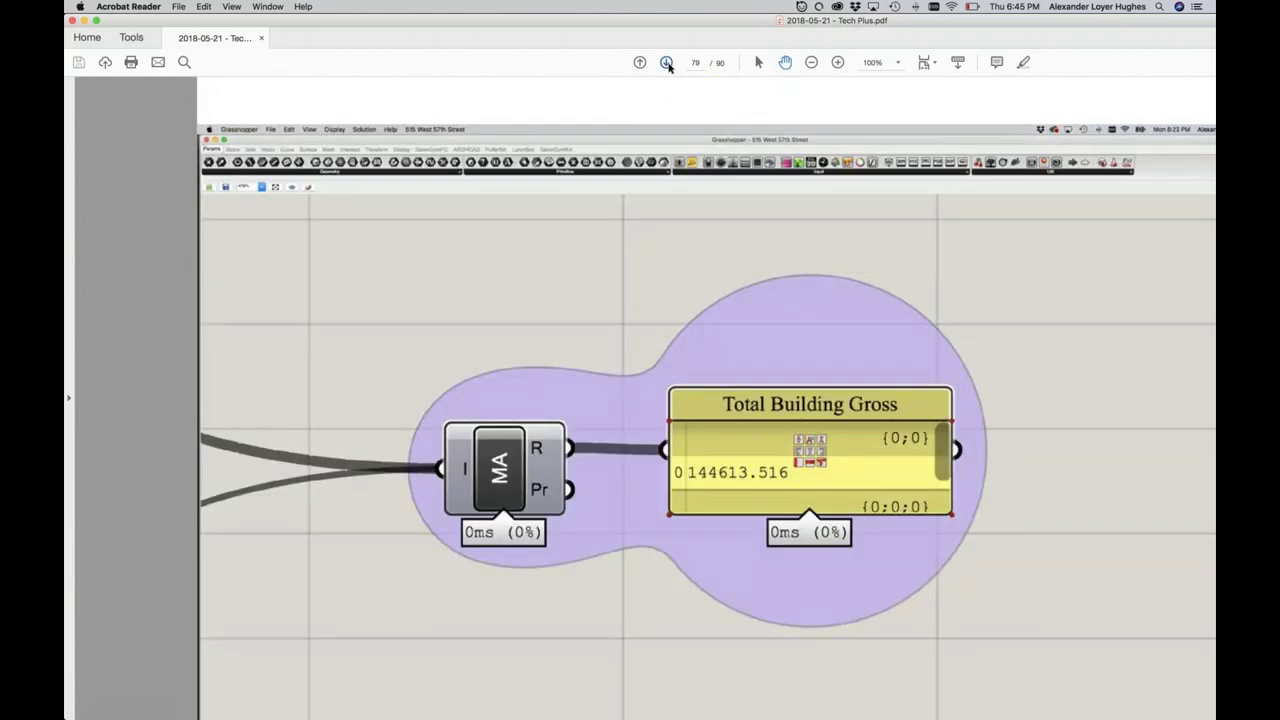
{"action": "left_click", "coordinate": [668, 64]}
{"action": "left_click", "coordinate": [668, 64]}
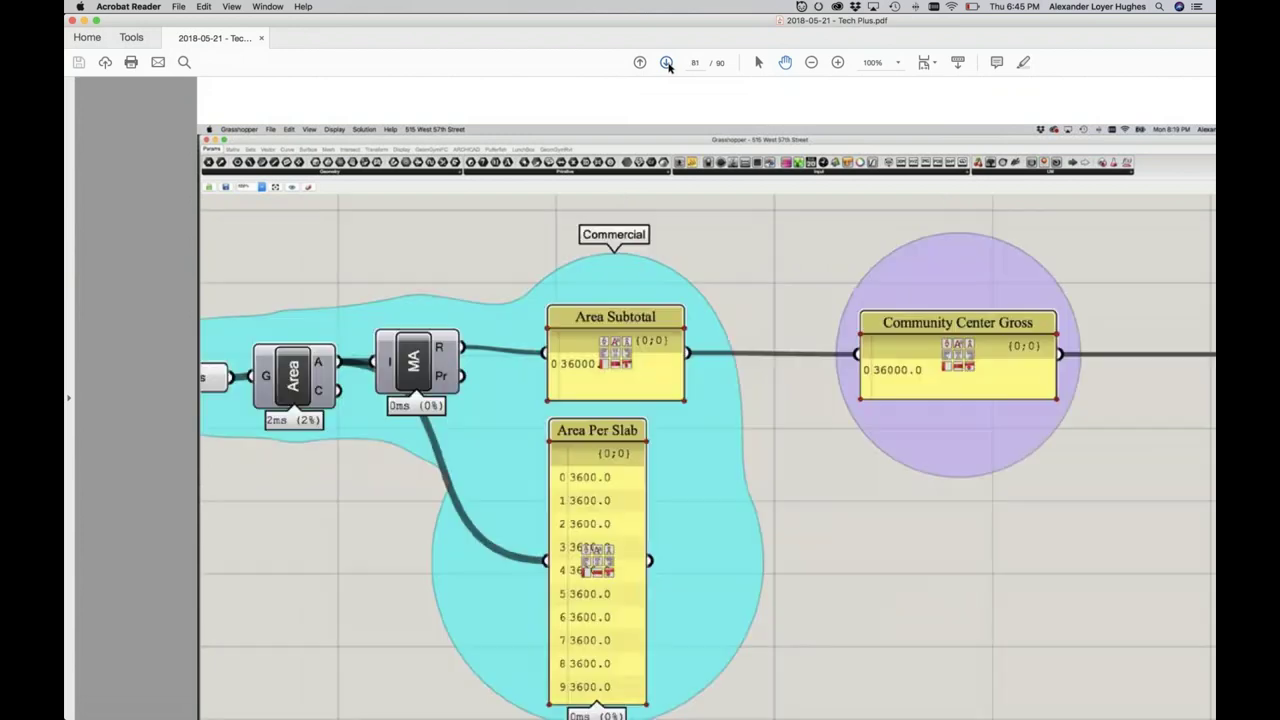
{"action": "left_click", "coordinate": [668, 64]}
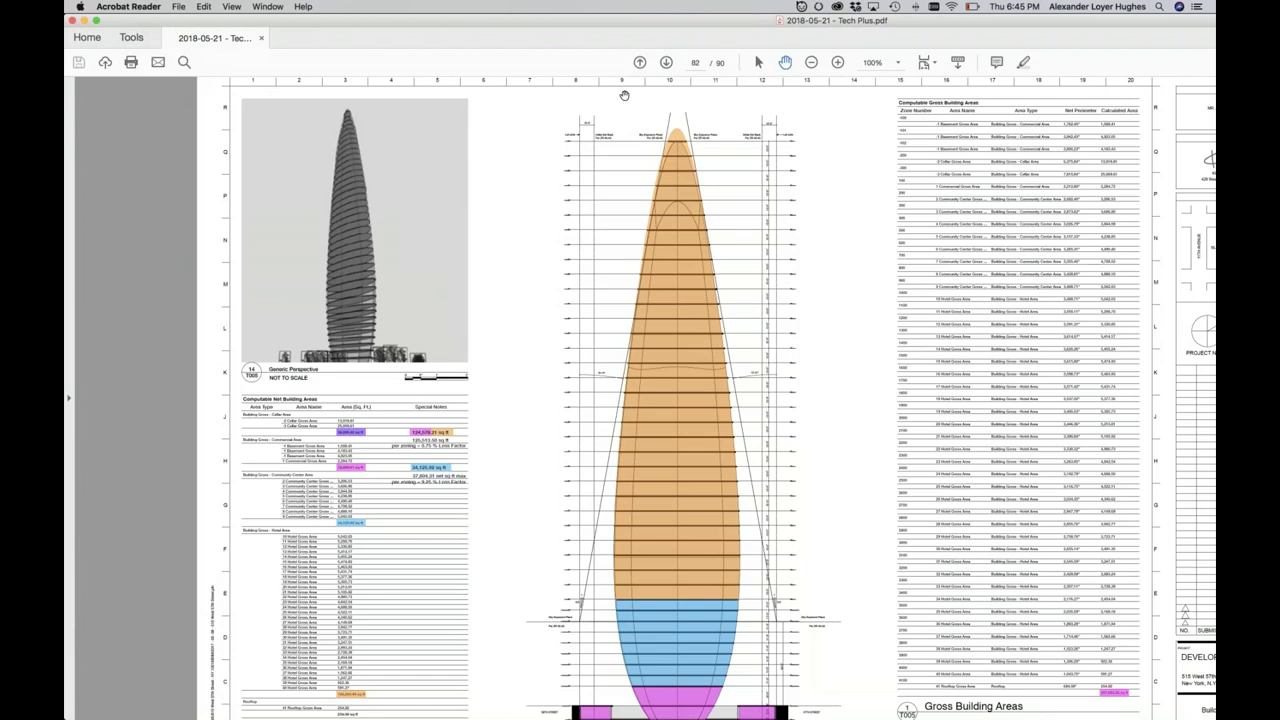
Switch to Rhino's Grasshopper definition and examine the storey chain wired from the storey-height sliders up to its Box Corners component
{"action": "key", "text": "super+Tab"}
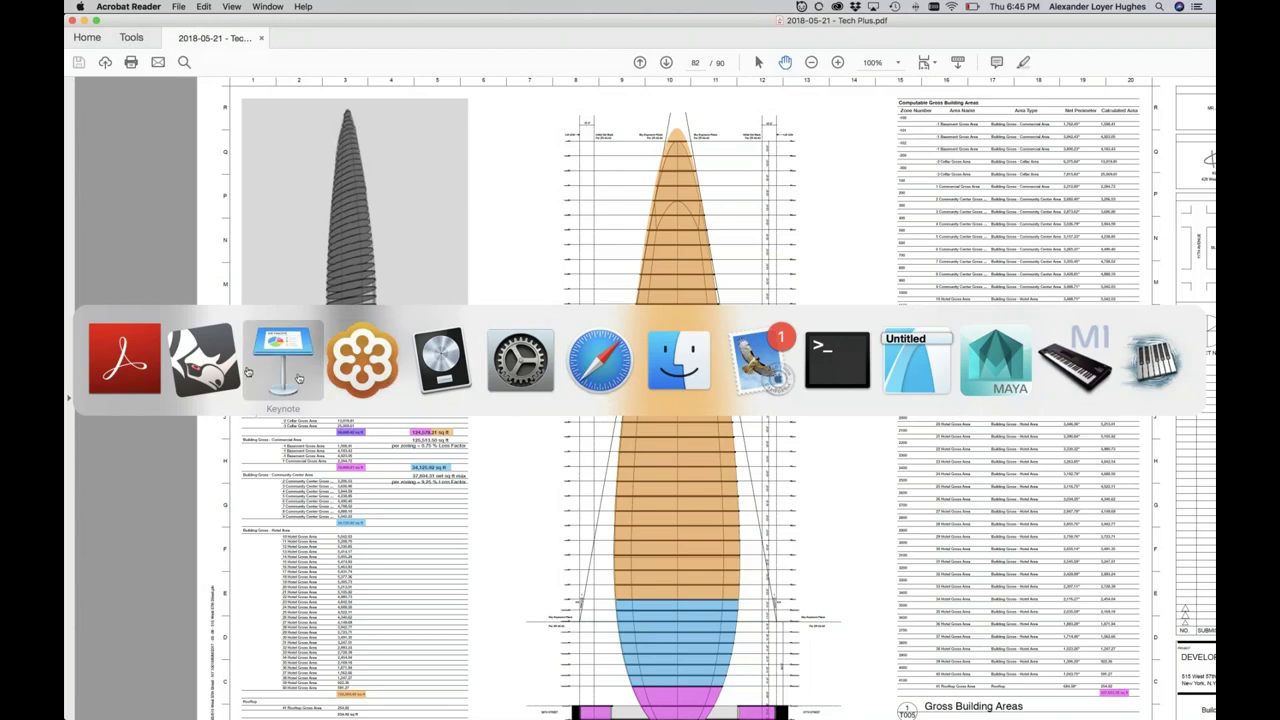
{"action": "left_click", "coordinate": [201, 360]}
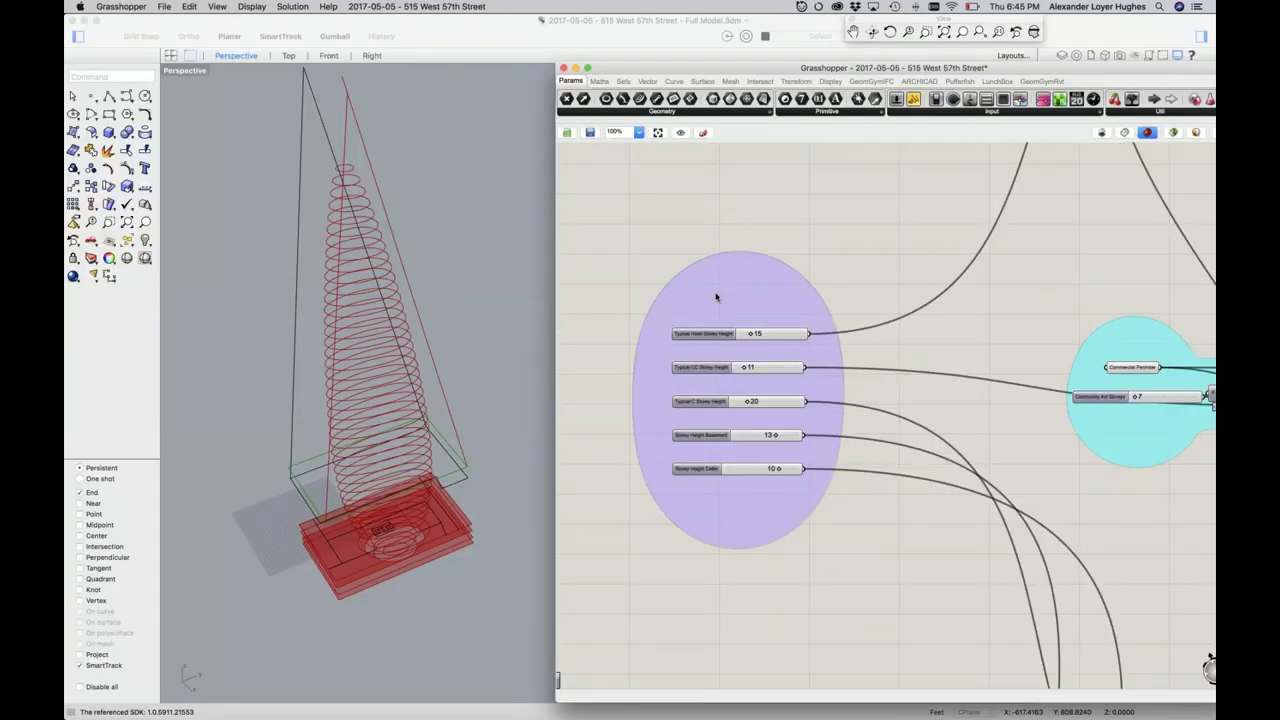
{"action": "scroll", "coordinate": [716, 297], "scroll_direction": "down", "scroll_amount": 3}
{"action": "scroll", "coordinate": [716, 297], "scroll_direction": "down", "scroll_amount": 2}
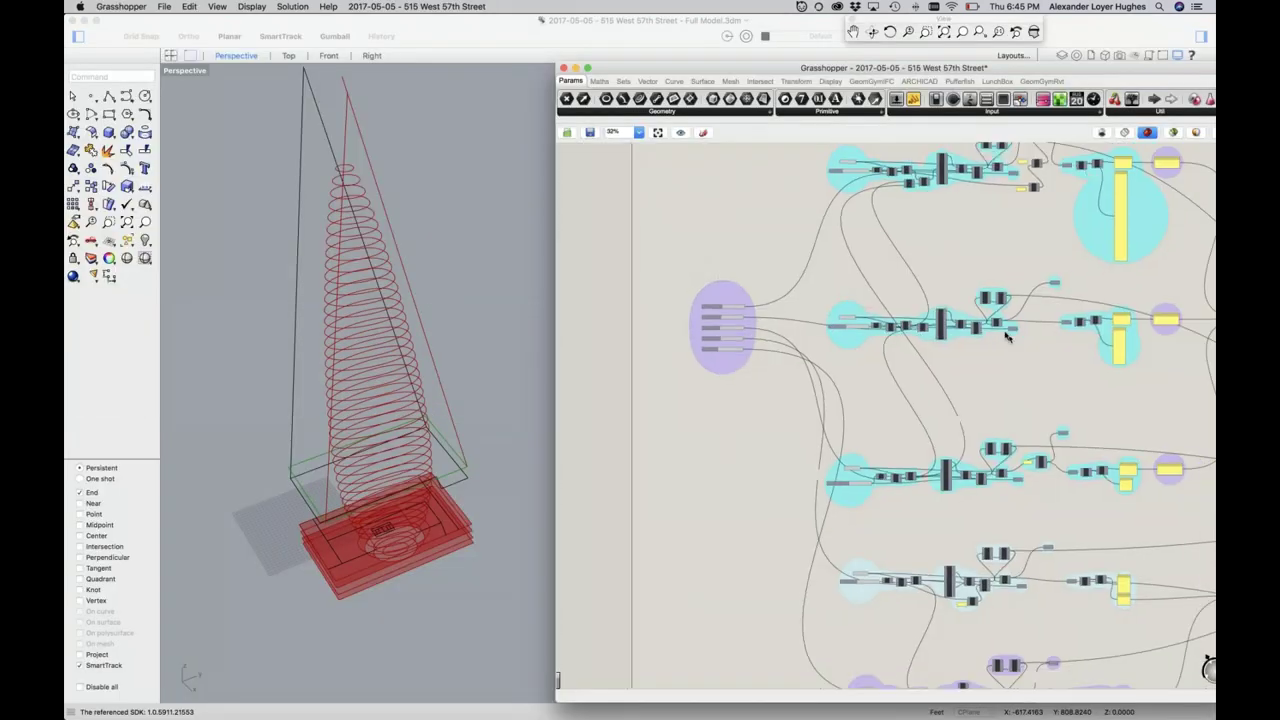
{"action": "scroll", "coordinate": [750, 340], "scroll_direction": "up", "scroll_amount": 2}
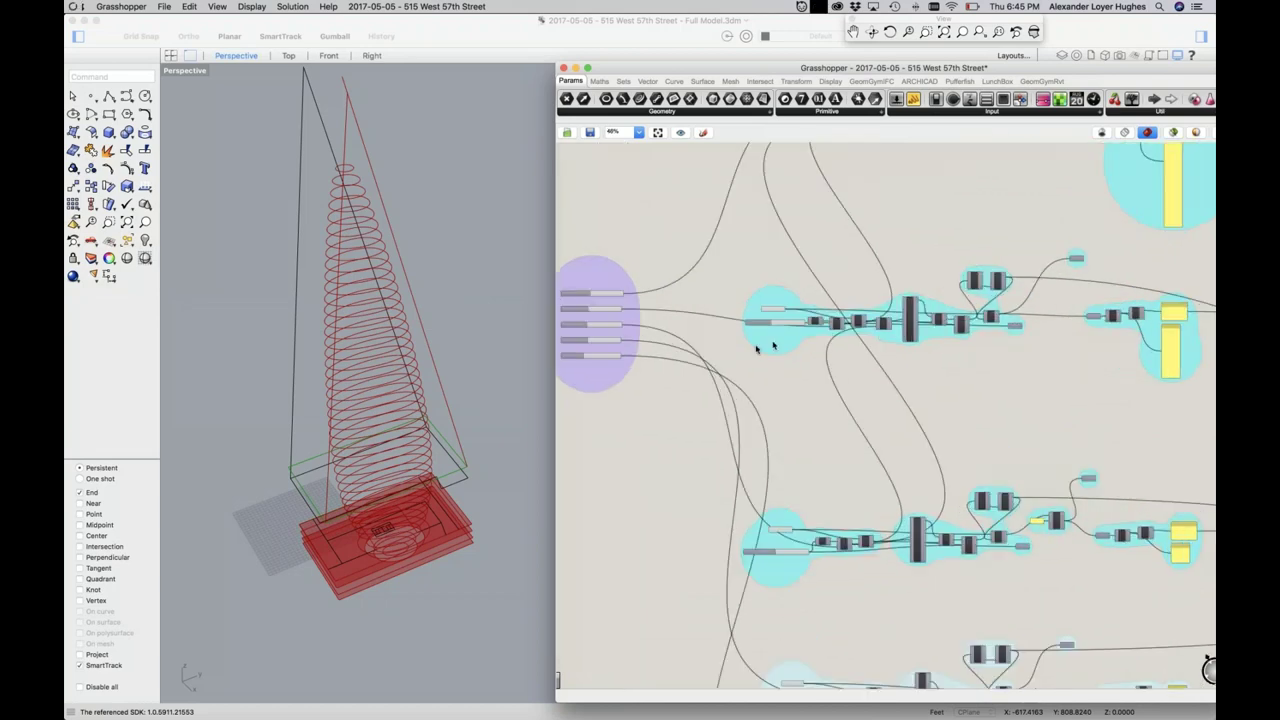
{"action": "scroll", "coordinate": [747, 340], "scroll_direction": "up", "scroll_amount": 3}
{"action": "scroll", "coordinate": [720, 310], "scroll_direction": "up", "scroll_amount": 2}
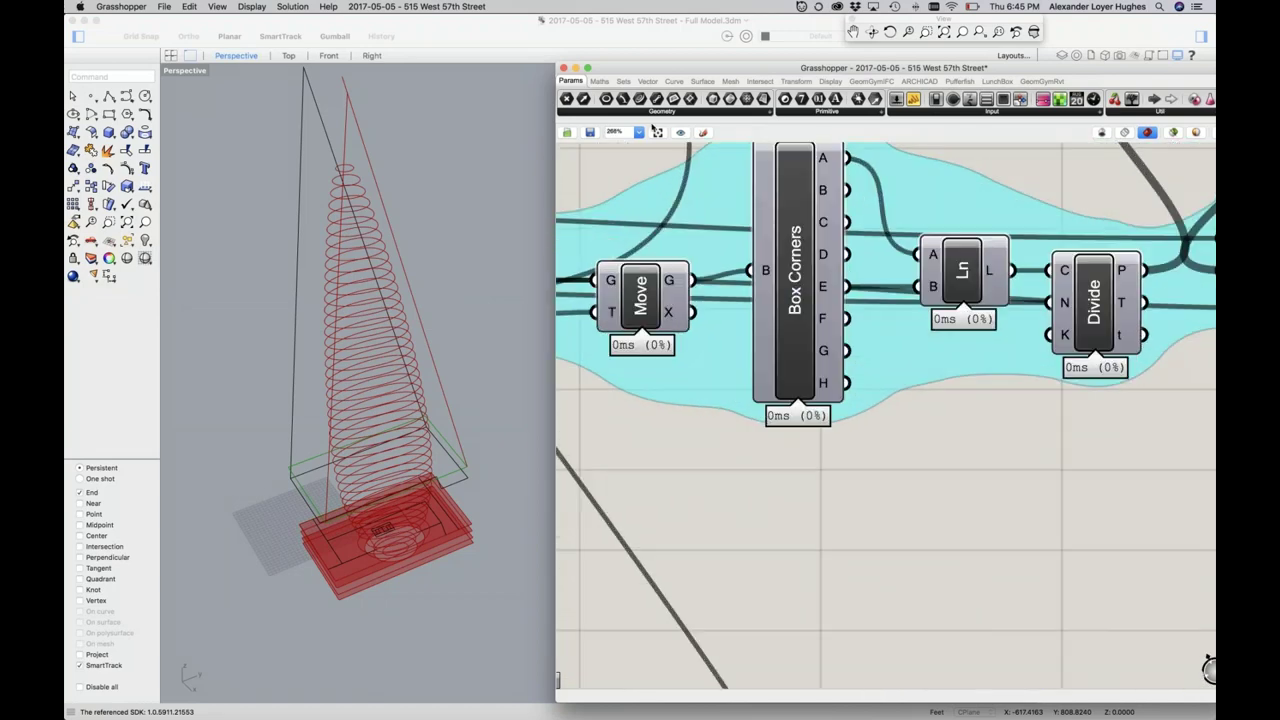
{"action": "middle_click", "coordinate": [684, 205]}
{"action": "middle_click", "coordinate": [850, 360]}
{"action": "left_click", "coordinate": [853, 32]}
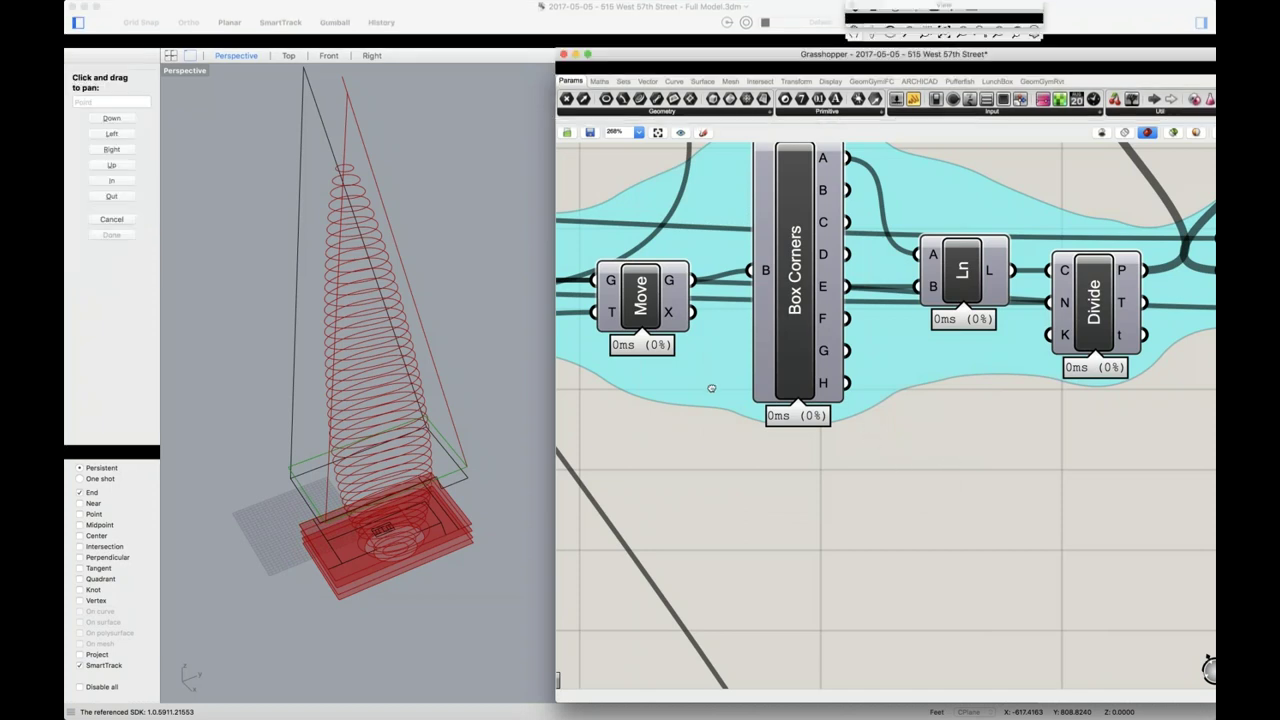
{"action": "middle_click", "coordinate": [771, 378]}
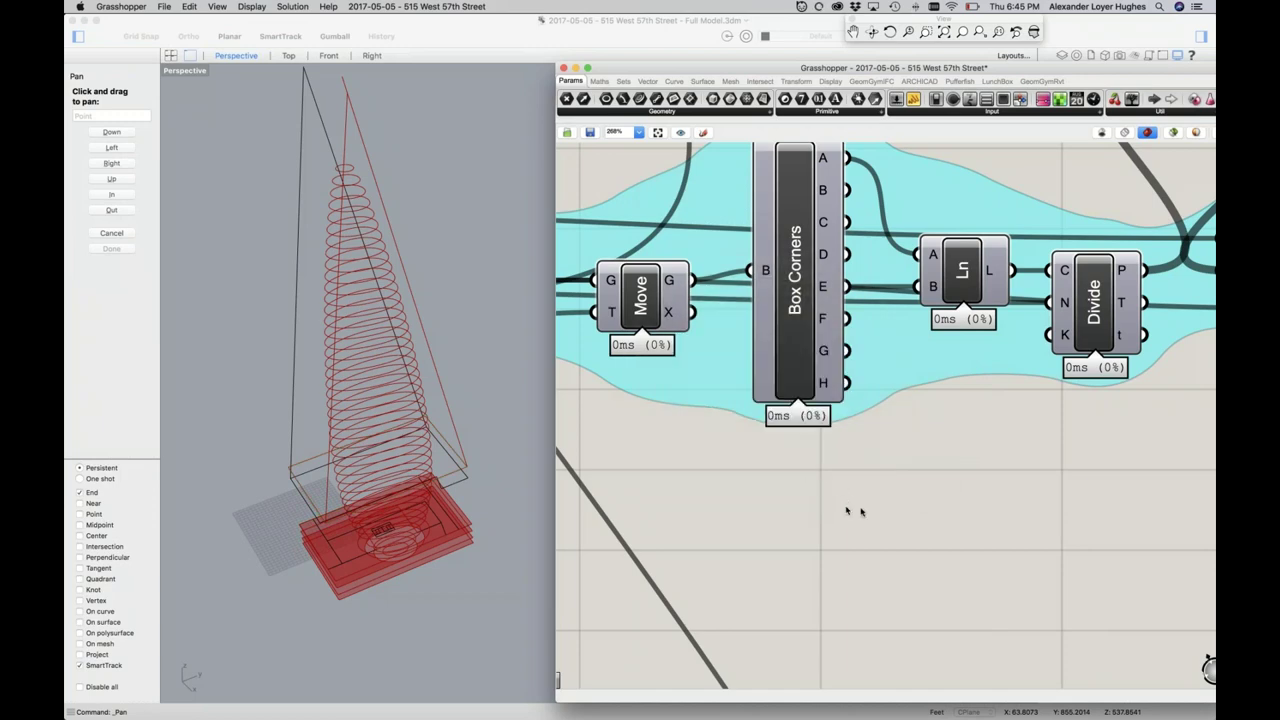
Follow the Commercial group back to its source and examine the Commercial Perimeter and Community #of Storeys inputs
{"action": "scroll", "coordinate": [846, 512], "scroll_direction": "down", "scroll_amount": 4}
{"action": "scroll", "coordinate": [870, 508], "scroll_direction": "down", "scroll_amount": 4}
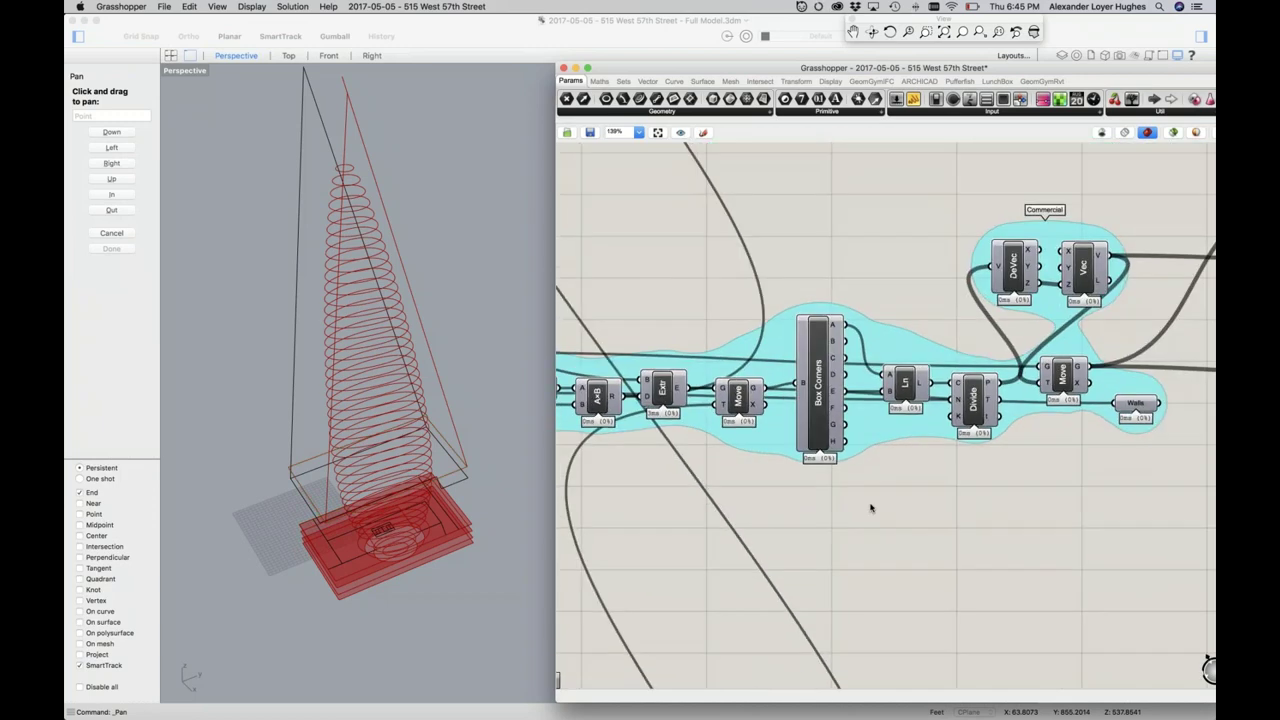
{"action": "scroll", "coordinate": [870, 508], "scroll_direction": "down", "scroll_amount": 1}
{"action": "scroll", "coordinate": [876, 468], "scroll_direction": "down", "scroll_amount": 1}
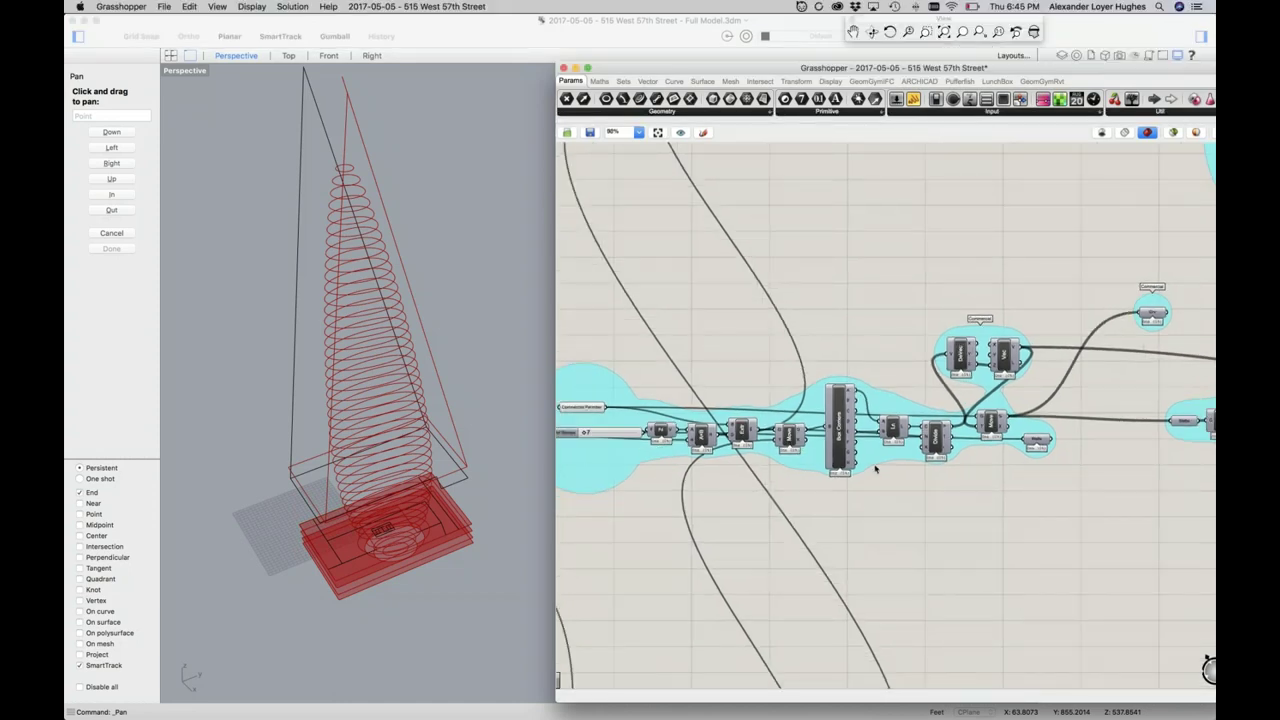
{"action": "scroll", "coordinate": [876, 468], "scroll_direction": "down", "scroll_amount": 3}
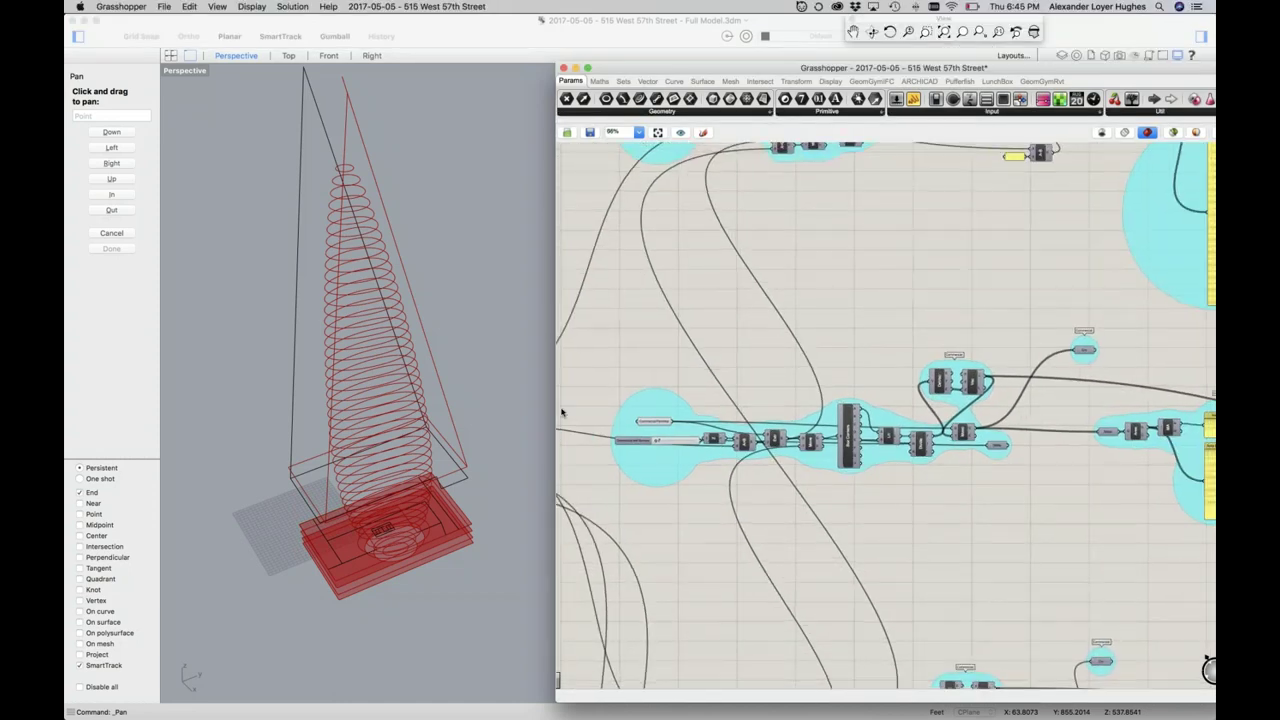
{"action": "scroll", "coordinate": [604, 440], "scroll_direction": "up", "scroll_amount": 3}
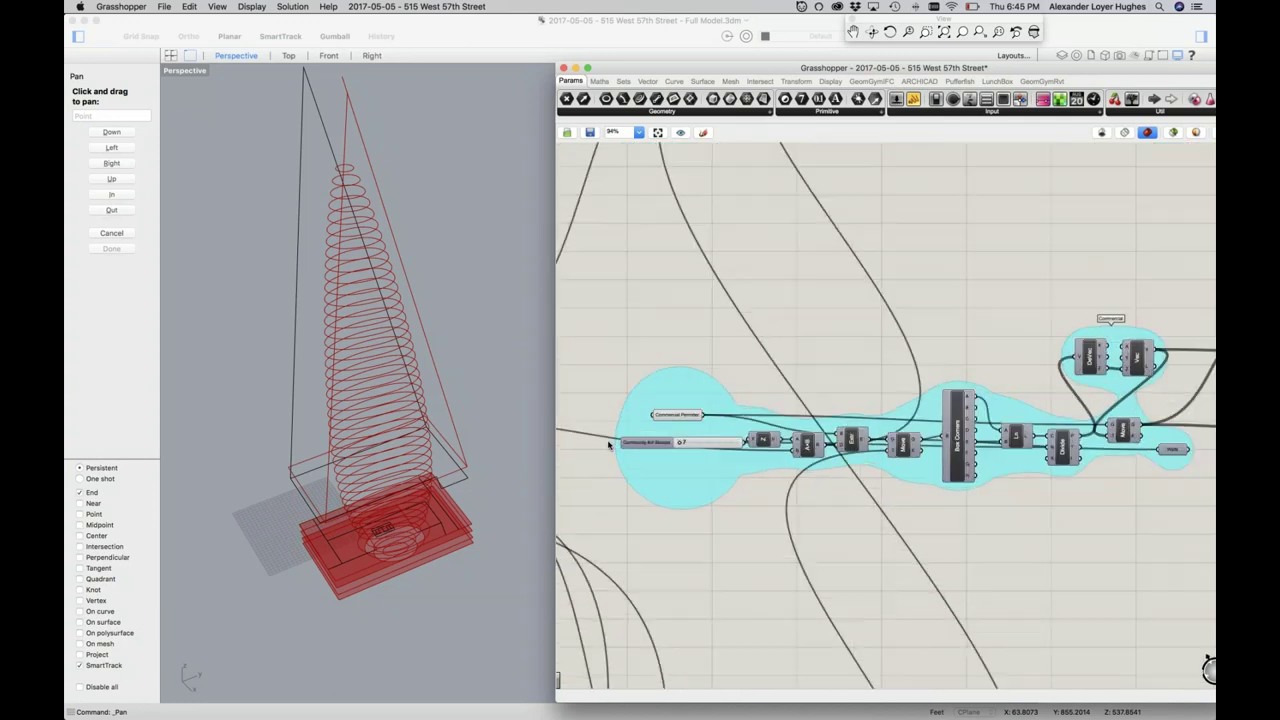
{"action": "scroll", "coordinate": [608, 444], "scroll_direction": "up", "scroll_amount": 4}
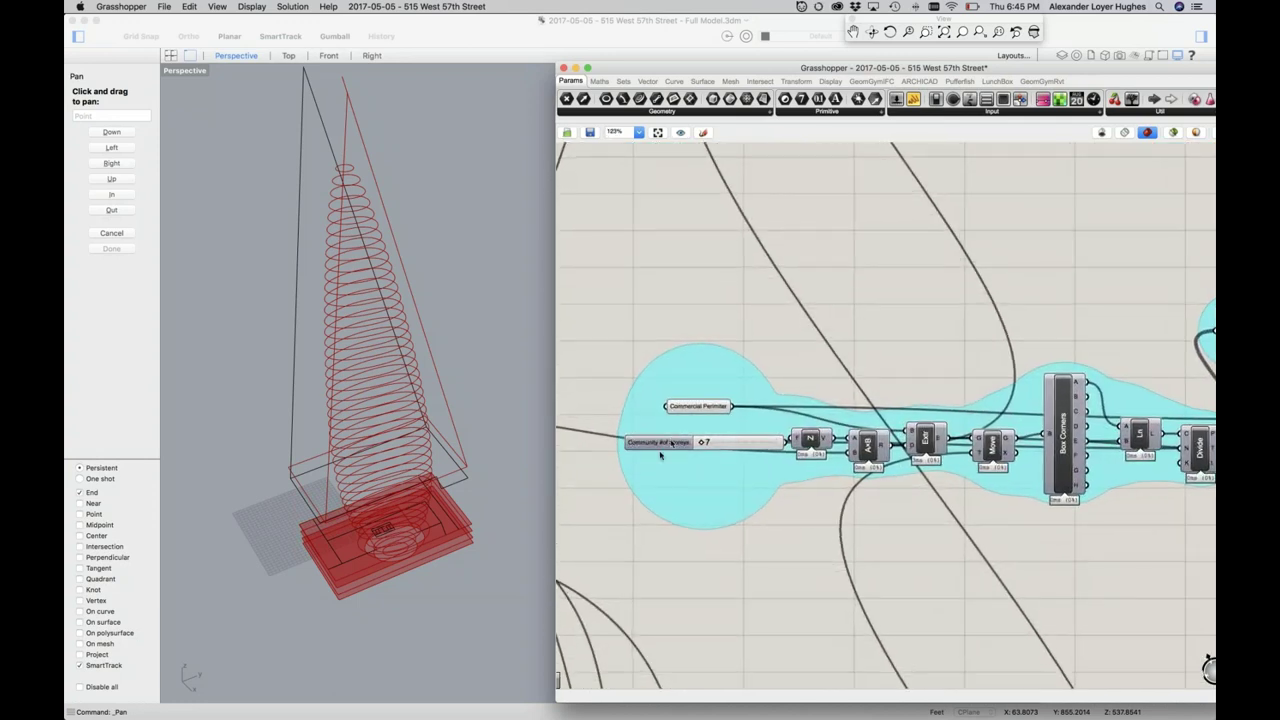
{"action": "scroll", "coordinate": [654, 447], "scroll_direction": "up", "scroll_amount": 4}
{"action": "scroll", "coordinate": [654, 447], "scroll_direction": "up", "scroll_amount": 1}
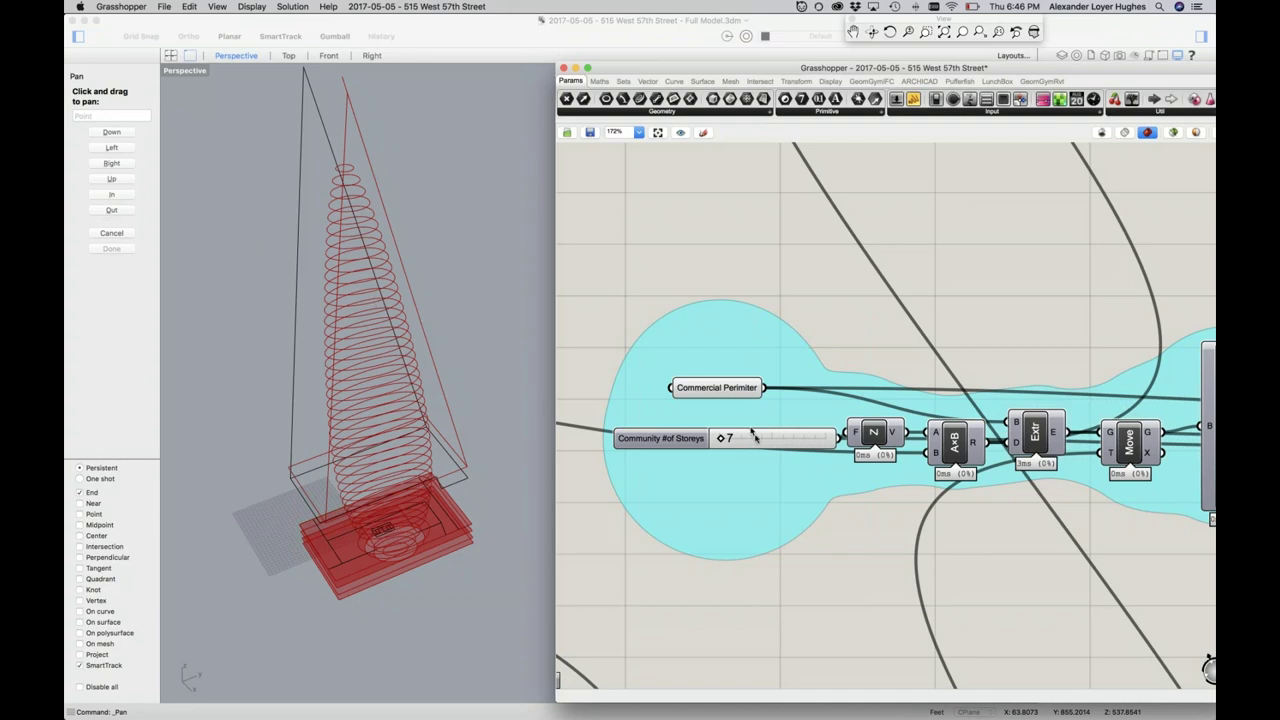
{"action": "mouse_move", "coordinate": [613, 712]}
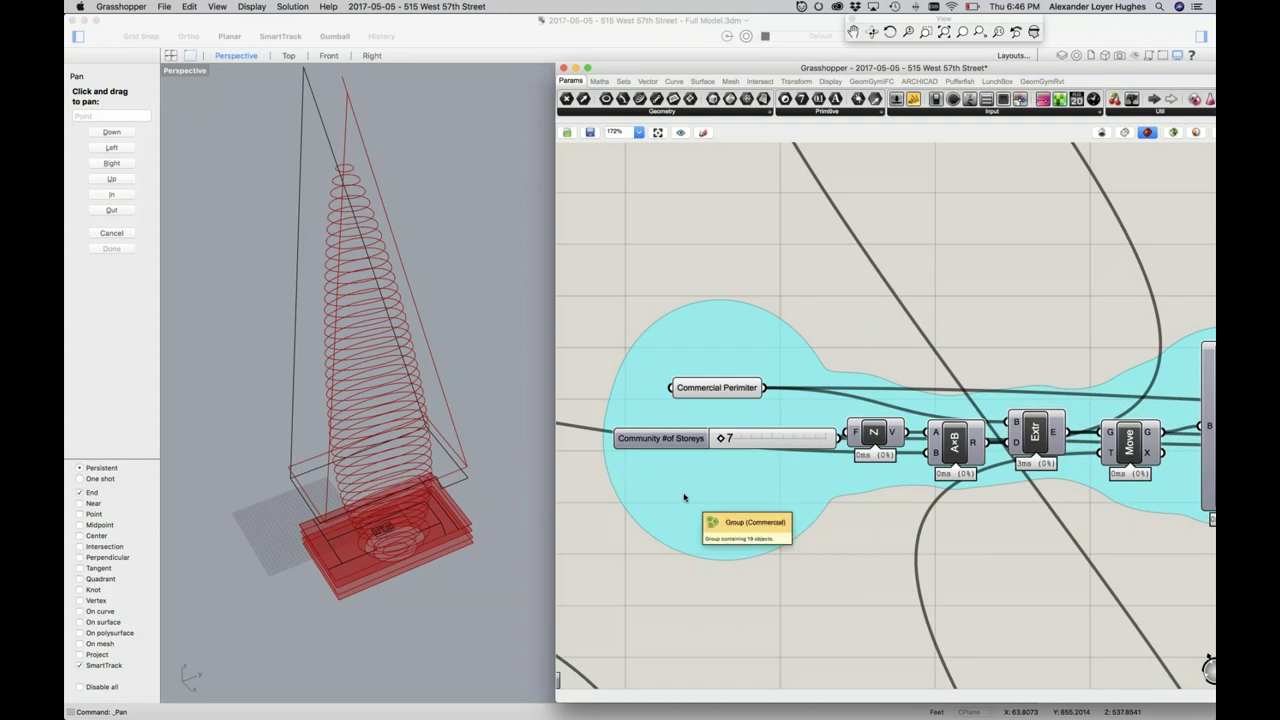
Set the Community #of Storeys slider to 12
{"action": "scroll", "coordinate": [700, 452], "scroll_direction": "down", "scroll_amount": 4}
{"action": "left_click", "coordinate": [720, 445]}
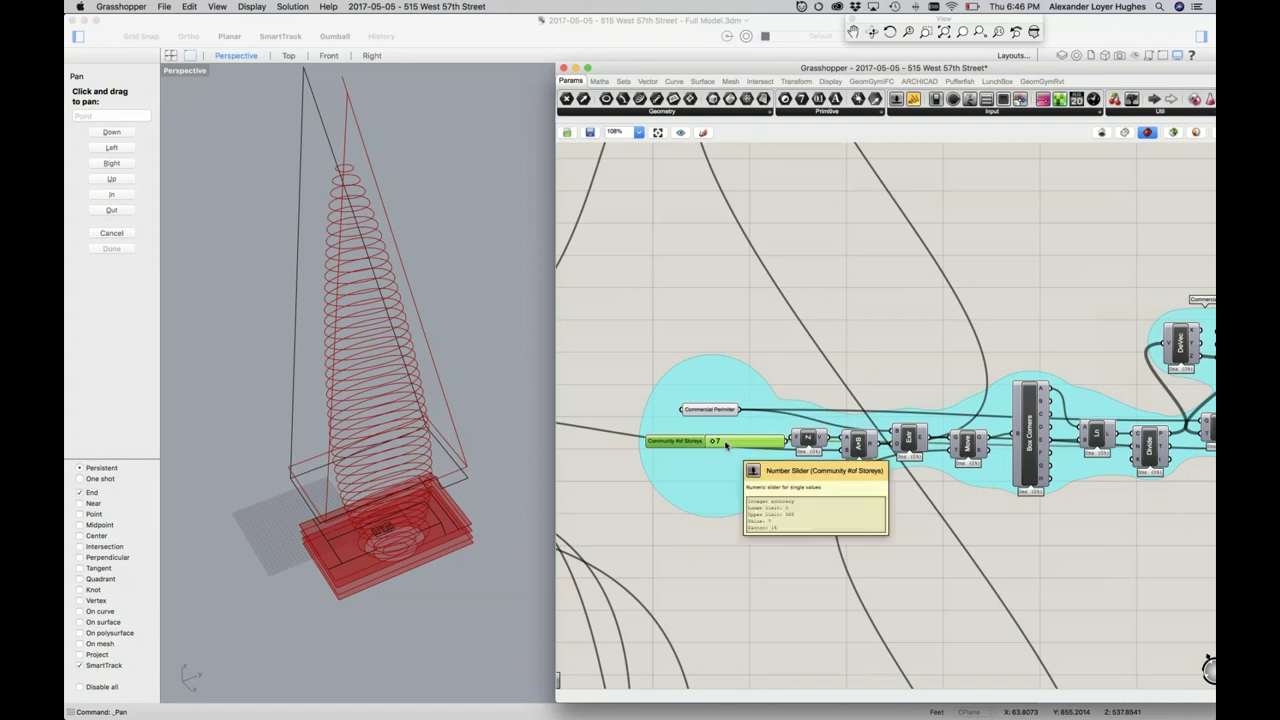
{"action": "double_click", "coordinate": [732, 442]}
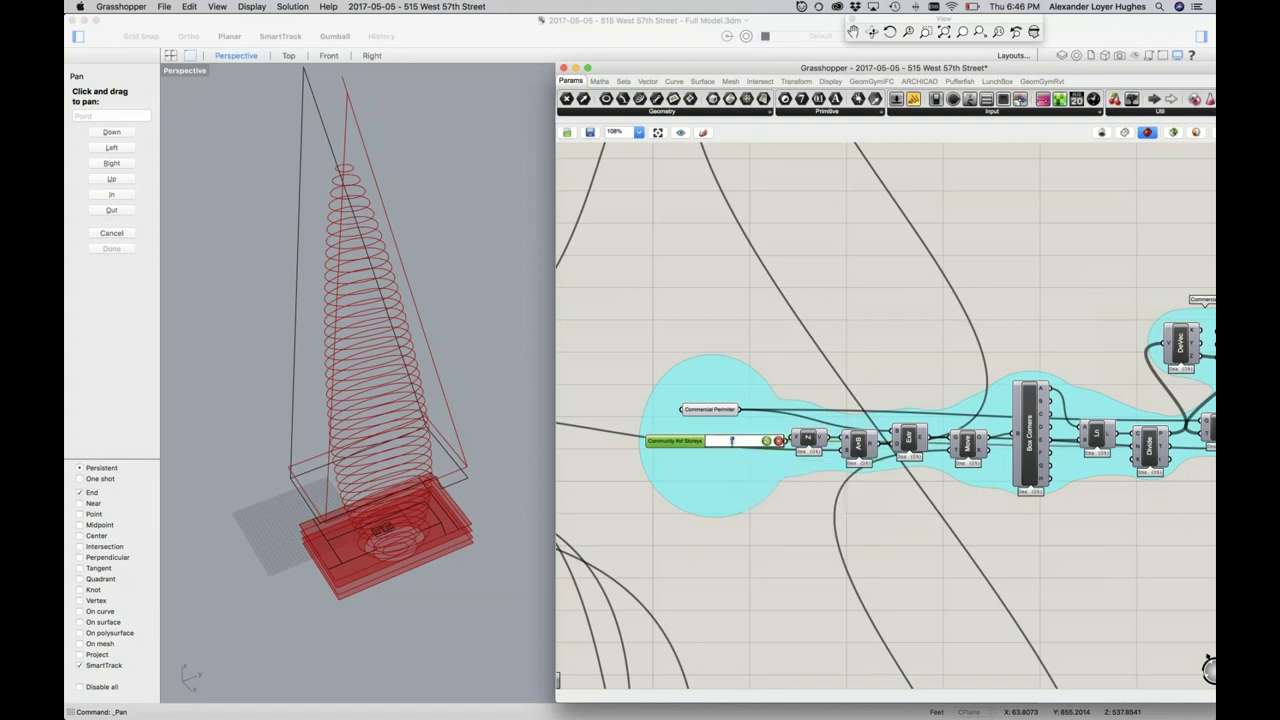
{"action": "type", "text": "12"}
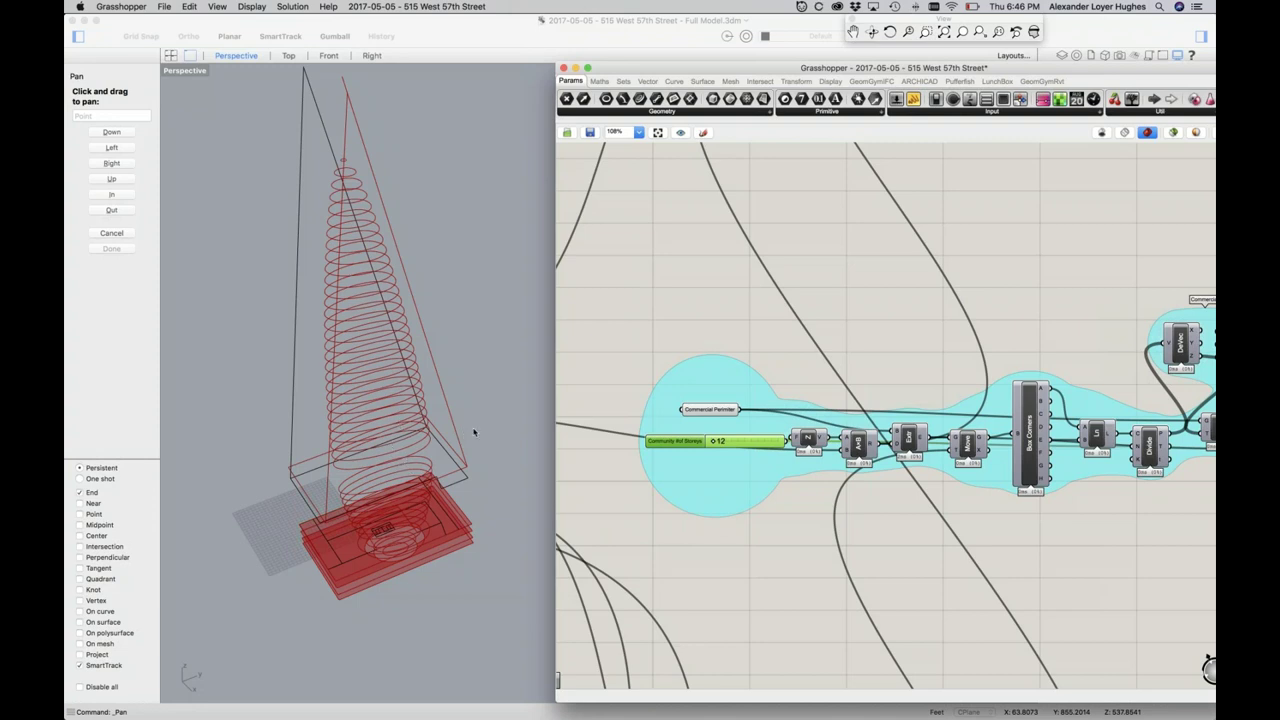
Review the whole definition, from the storey chains through the tall columns of repeated per-floor components to the output groups
{"action": "scroll", "coordinate": [729, 343], "scroll_direction": "down", "scroll_amount": 4}
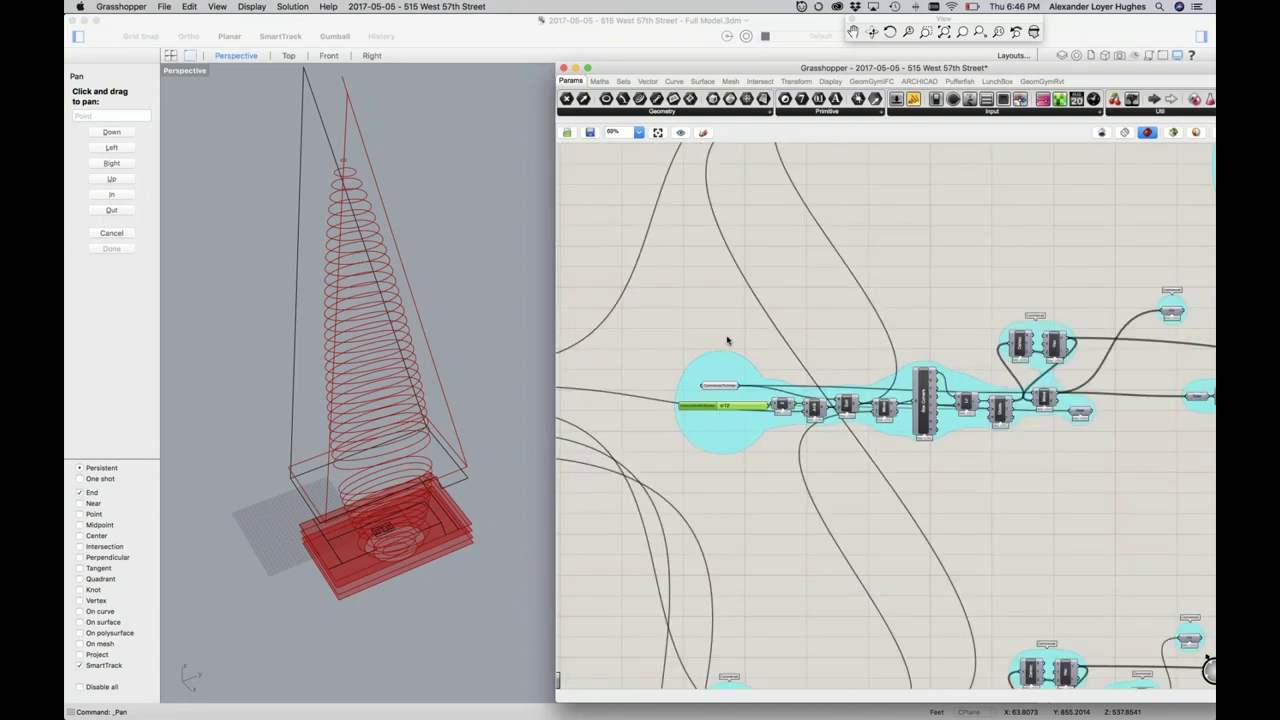
{"action": "scroll", "coordinate": [727, 341], "scroll_direction": "down", "scroll_amount": 3}
{"action": "scroll", "coordinate": [727, 341], "scroll_direction": "down", "scroll_amount": 5}
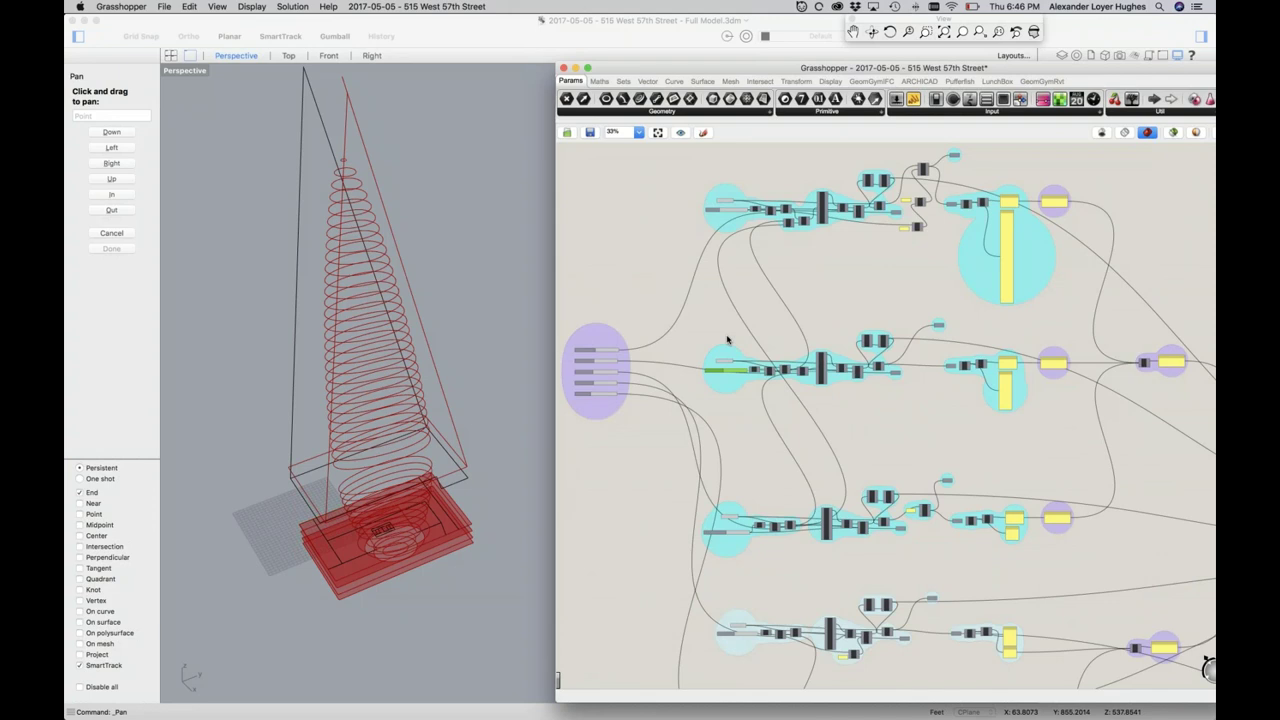
{"action": "scroll", "coordinate": [731, 336], "scroll_direction": "down", "scroll_amount": 2}
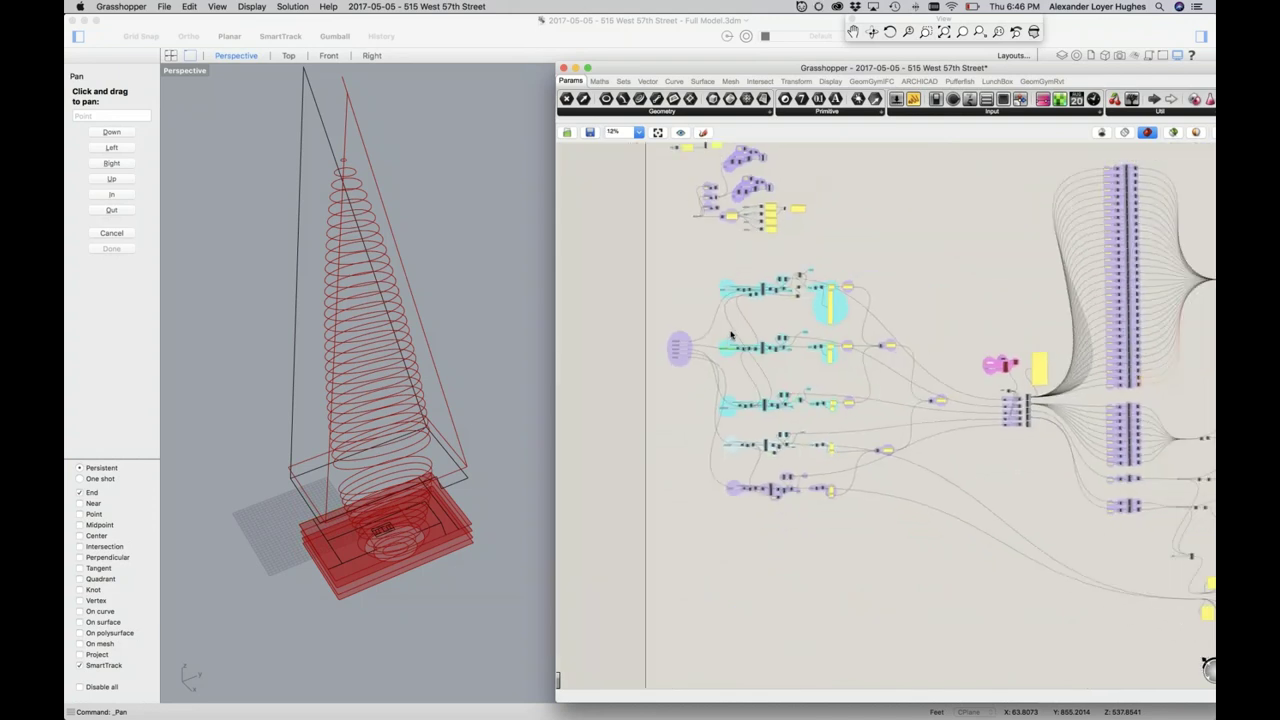
{"action": "scroll", "coordinate": [1084, 218], "scroll_direction": "up", "scroll_amount": 1}
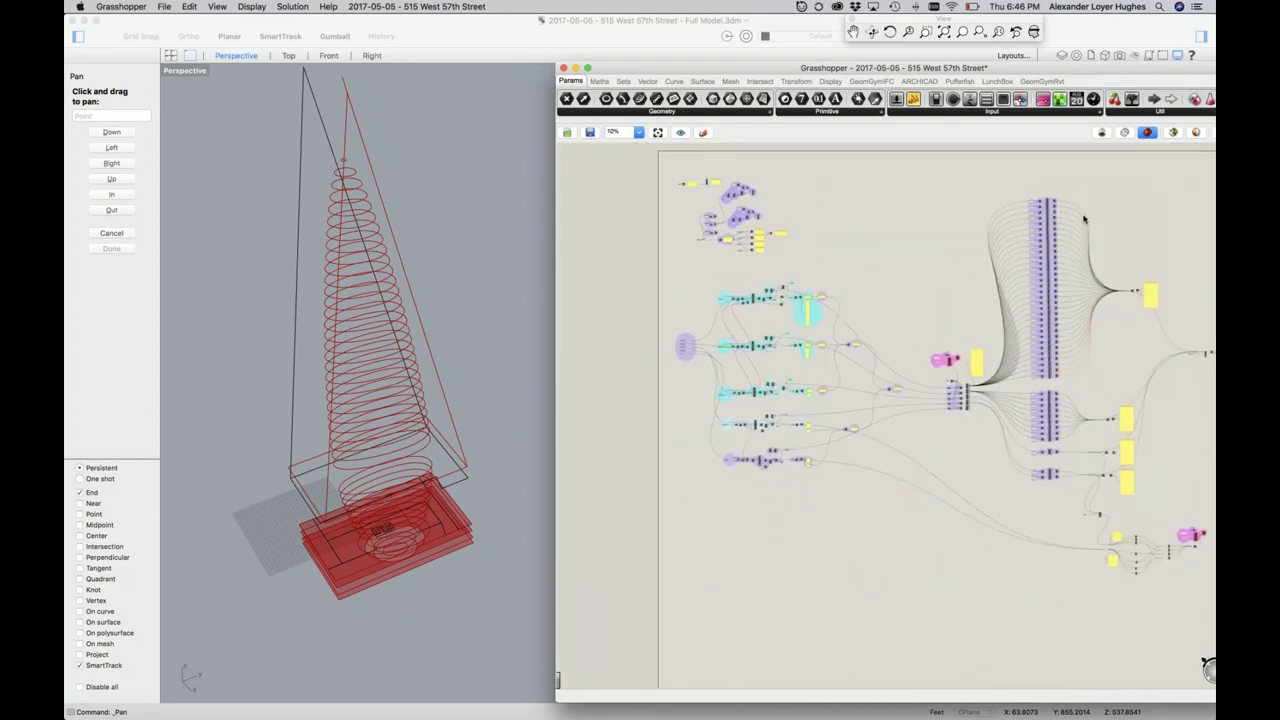
{"action": "scroll", "coordinate": [1084, 218], "scroll_direction": "up", "scroll_amount": 4}
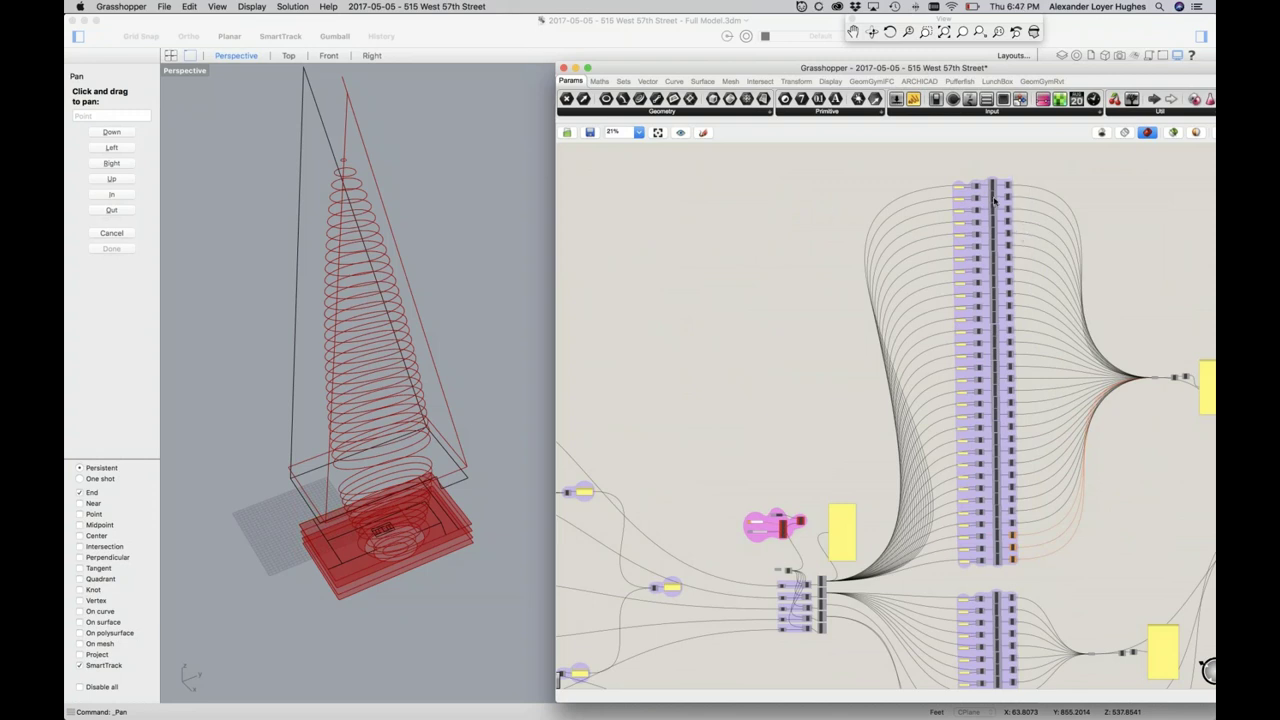
{"action": "scroll", "coordinate": [700, 337], "scroll_direction": "down", "scroll_amount": 5}
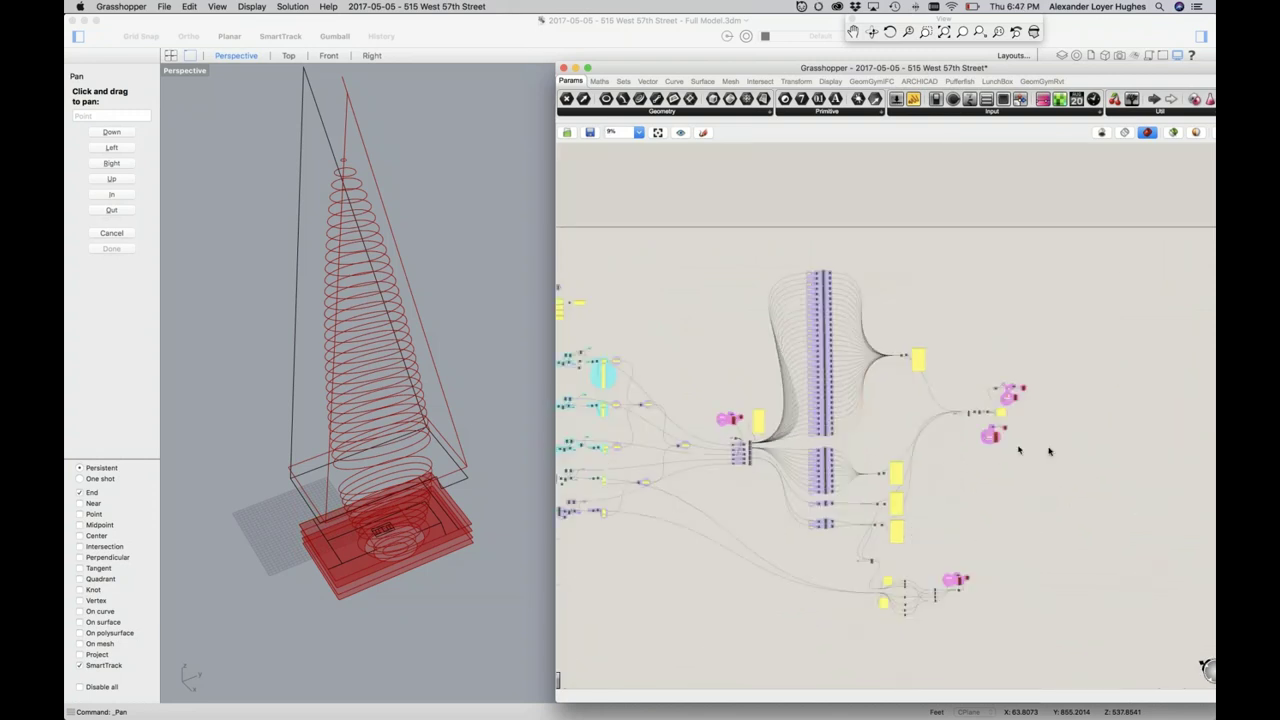
Examine the sorted polyline curves and the Building Zones export group with its Polyline, view, layer and line category settings
{"action": "scroll", "coordinate": [995, 415], "scroll_direction": "up", "scroll_amount": 5}
{"action": "scroll", "coordinate": [995, 415], "scroll_direction": "up", "scroll_amount": 6}
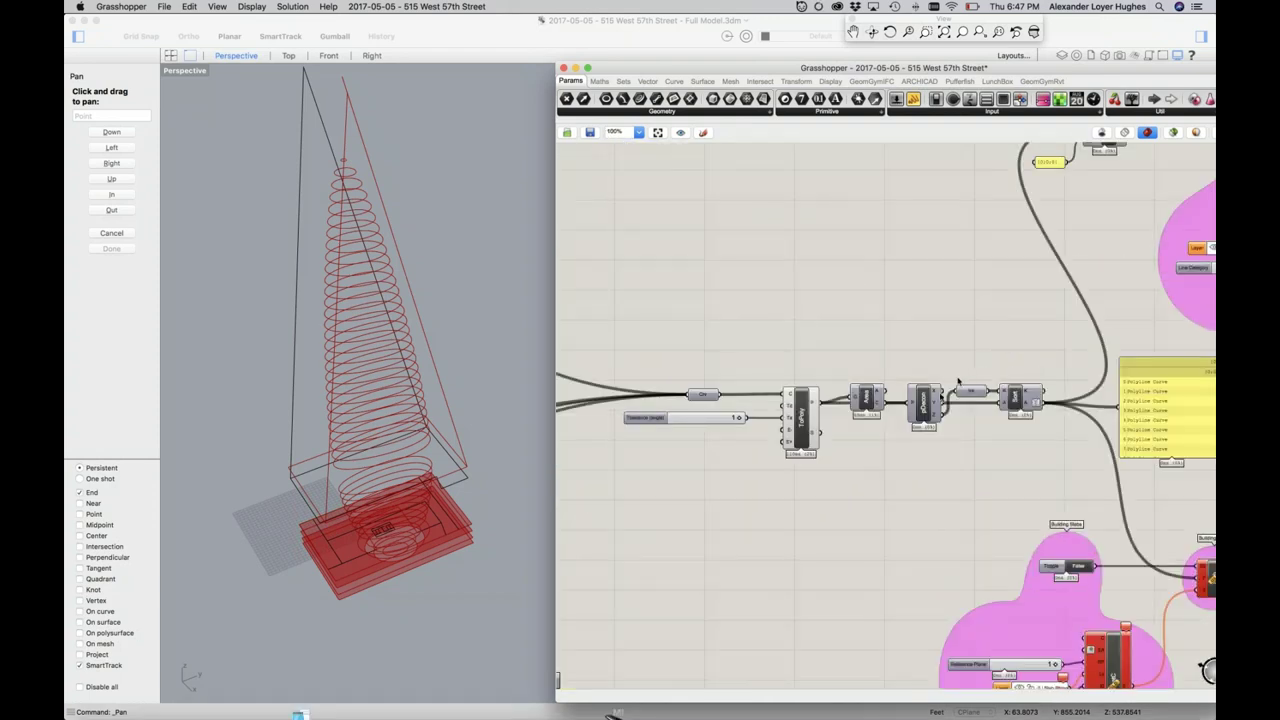
{"action": "scroll", "coordinate": [1110, 288], "scroll_direction": "down", "scroll_amount": 6}
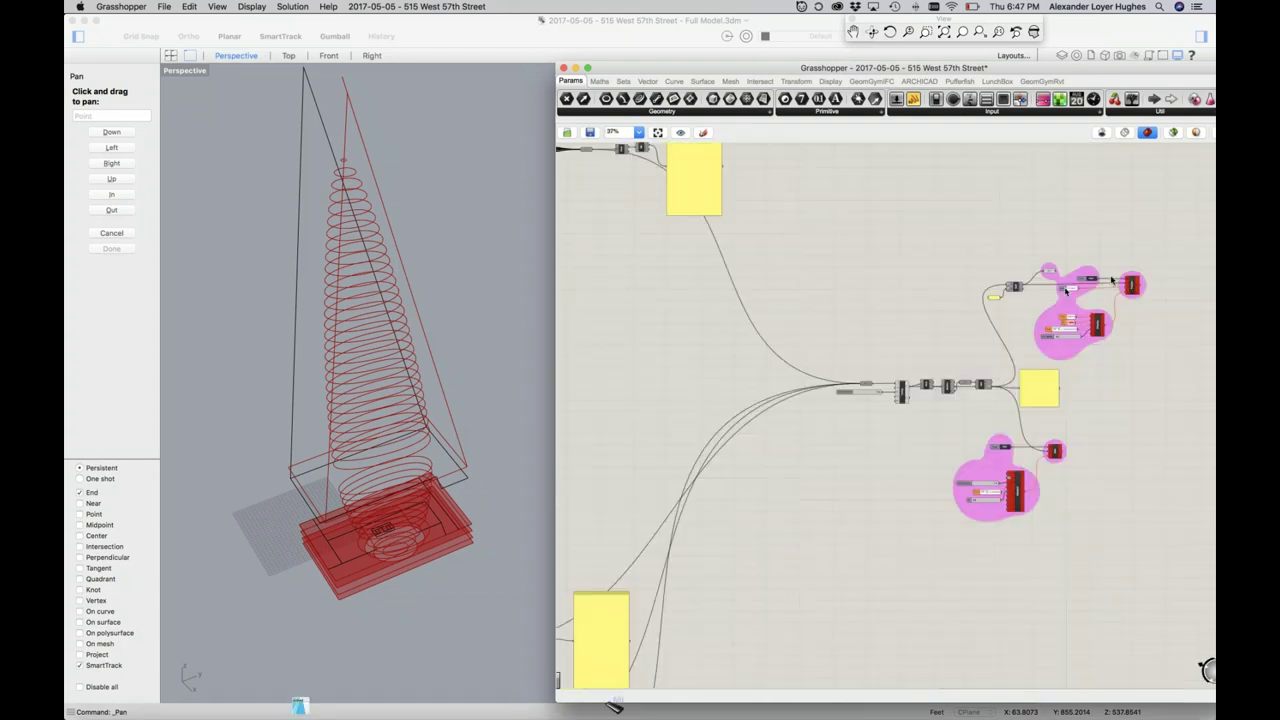
{"action": "scroll", "coordinate": [1114, 286], "scroll_direction": "up", "scroll_amount": 5}
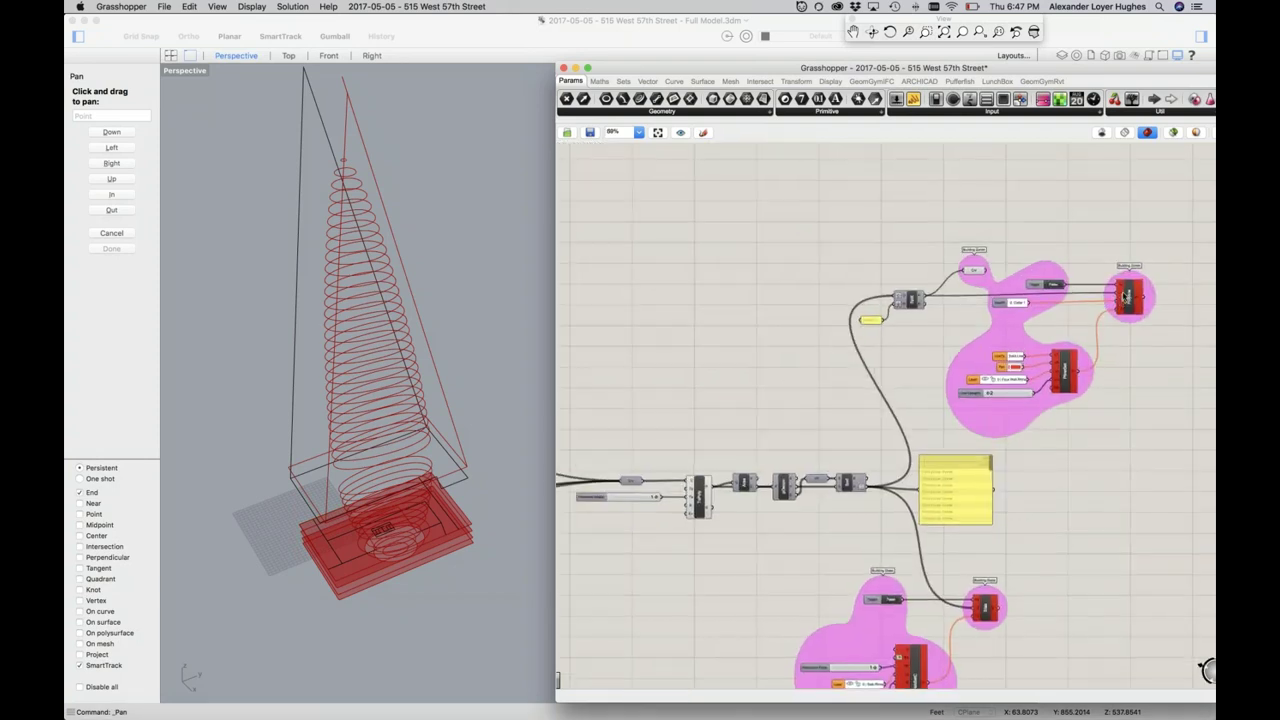
{"action": "scroll", "coordinate": [1127, 293], "scroll_direction": "up", "scroll_amount": 1}
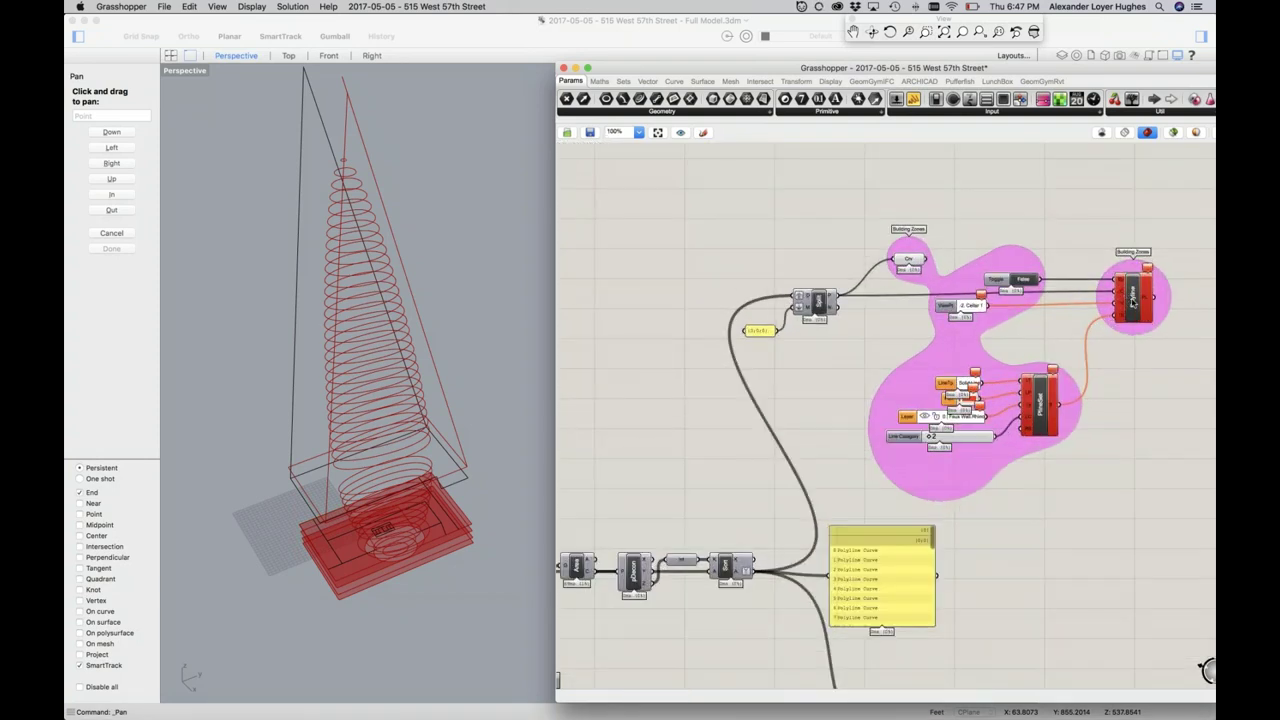
{"action": "scroll", "coordinate": [1127, 293], "scroll_direction": "up", "scroll_amount": 1}
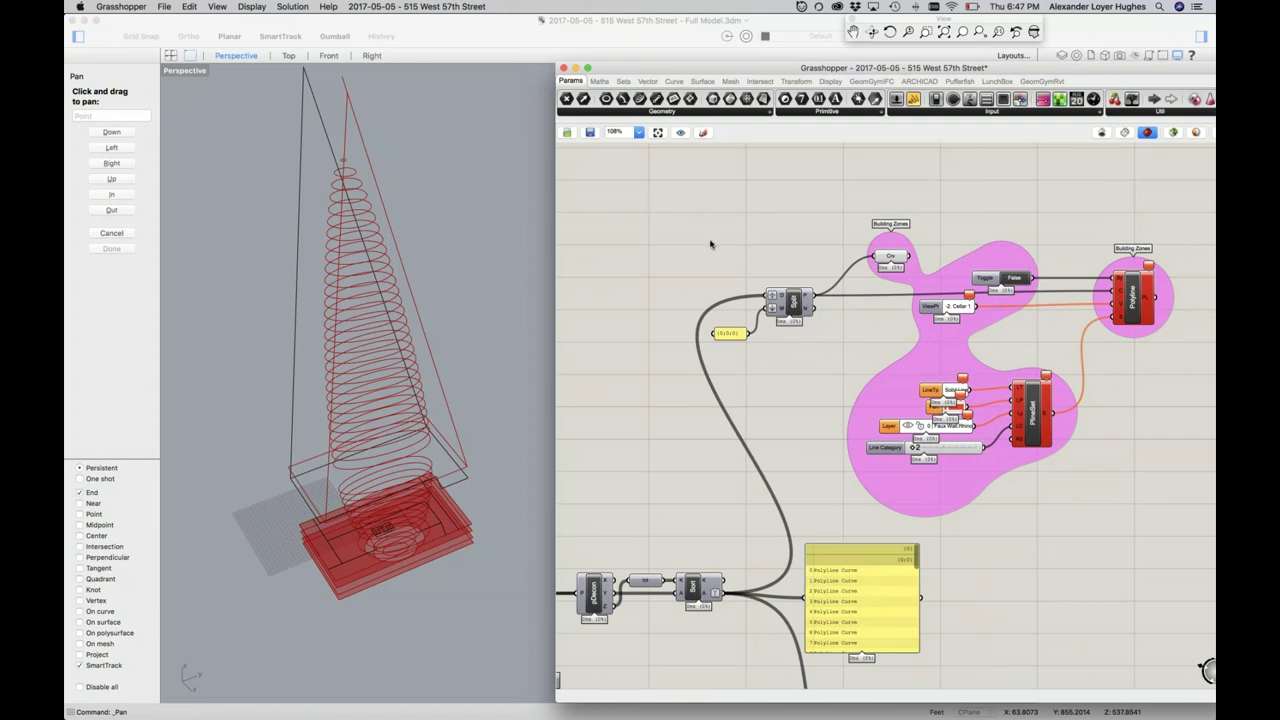
{"action": "left_click", "coordinate": [162, 6]}
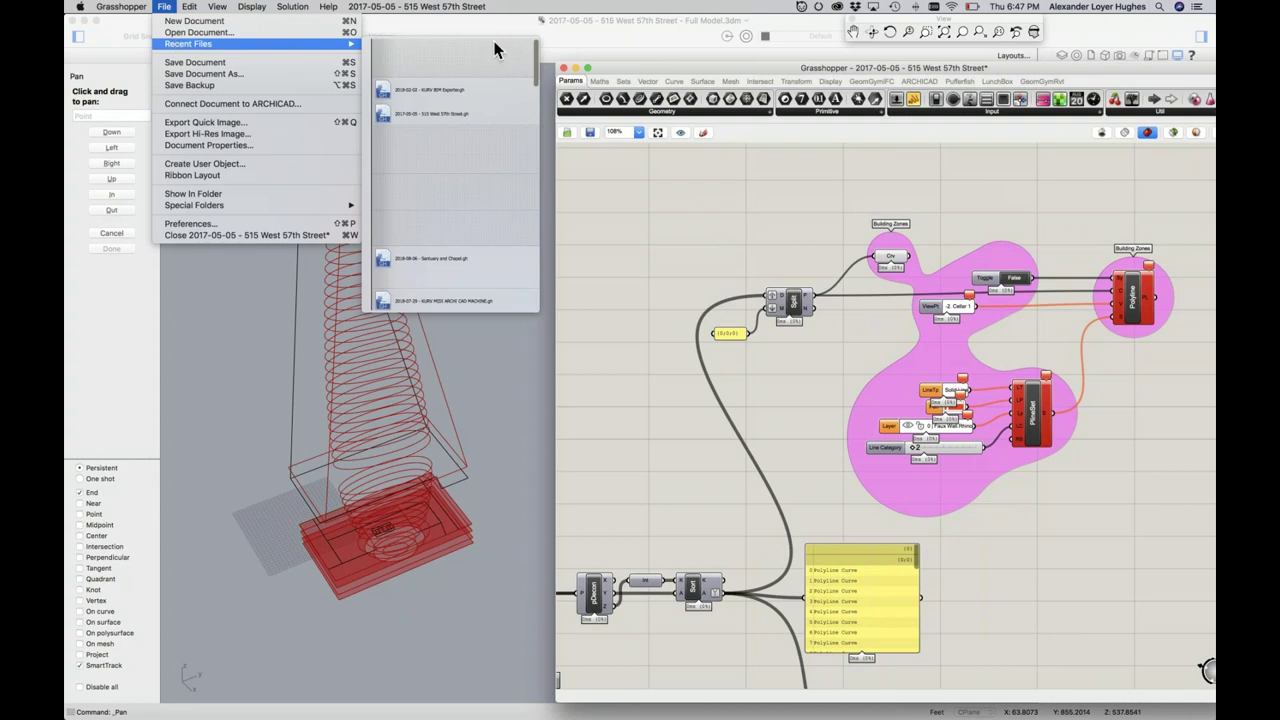
{"action": "left_click", "coordinate": [485, 28]}
{"action": "left_click", "coordinate": [443, 6]}
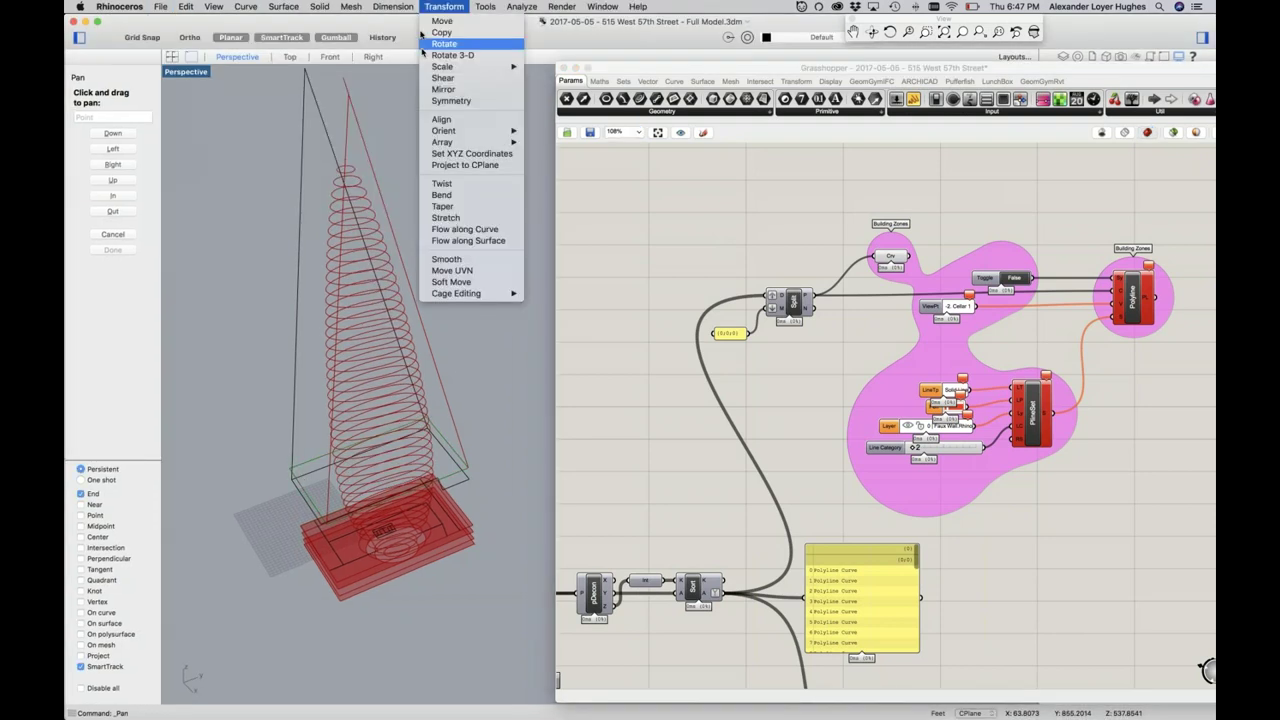
{"action": "key", "text": "super+Tab"}
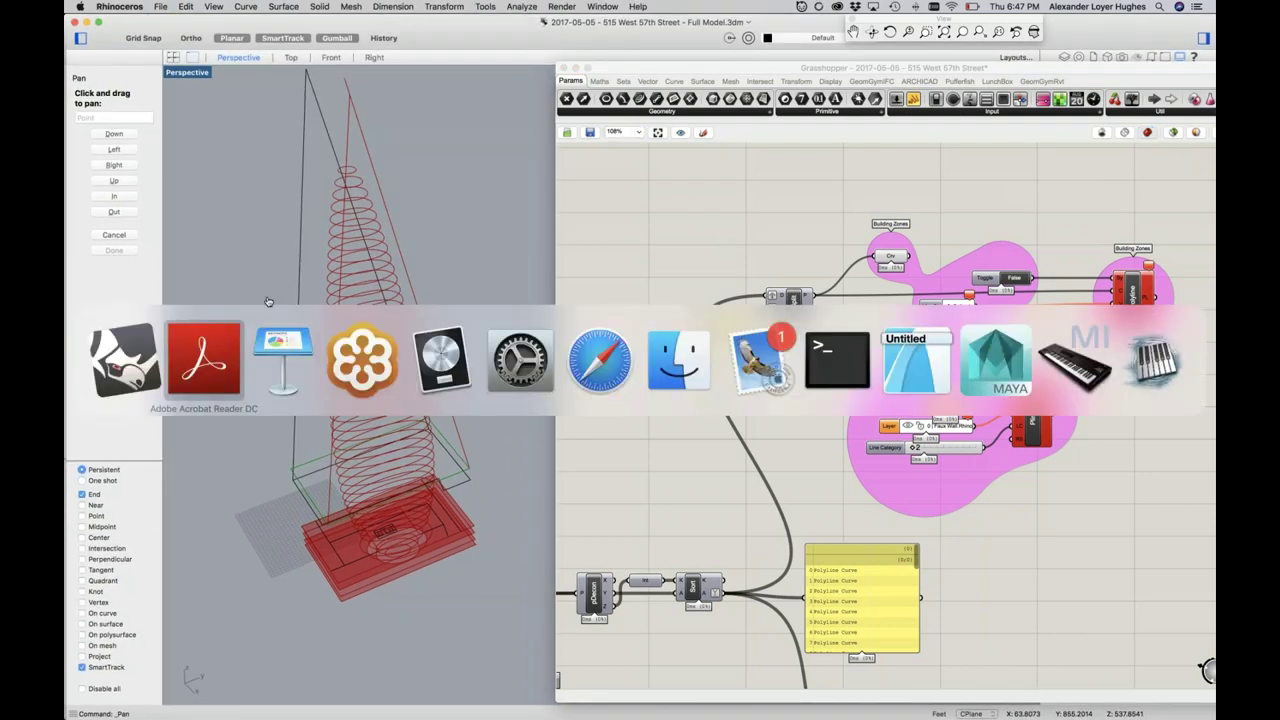
{"action": "key", "text": "super+Tab"}
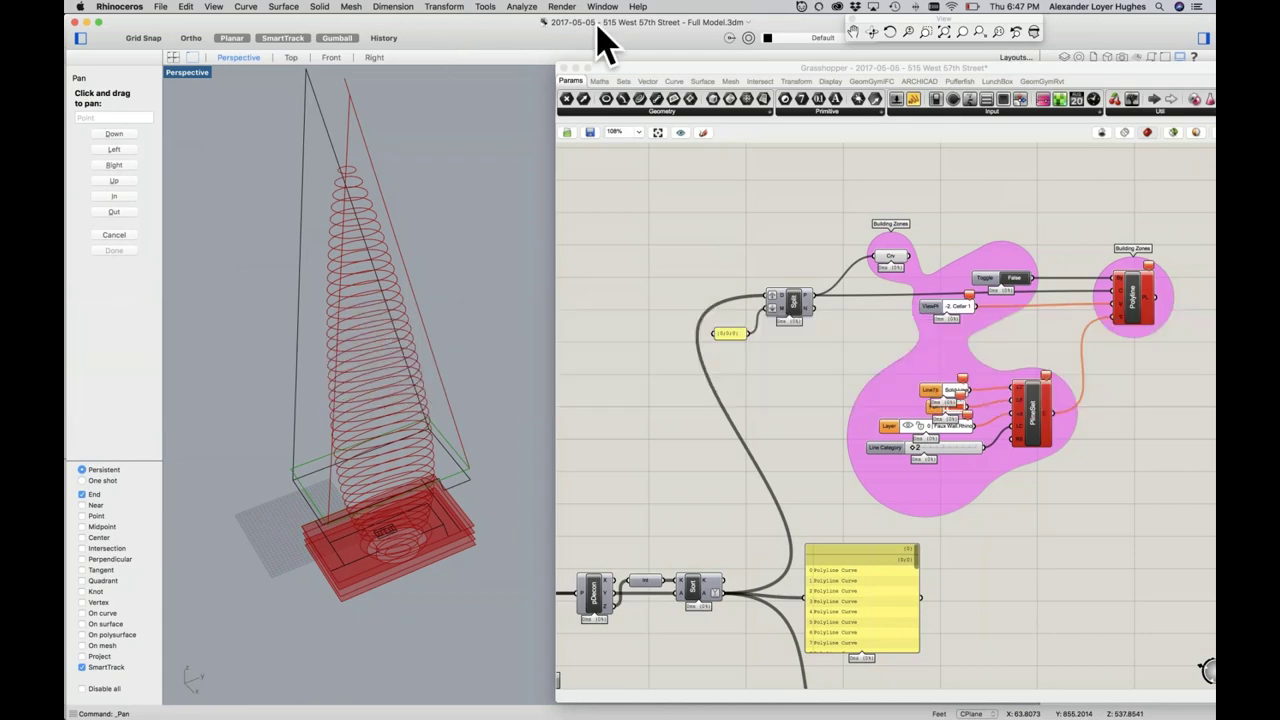
Move the Grasshopper window partly over the Perspective viewport and switch to the open definition 2018-02-02 - KURV BIM Exporter
{"action": "left_click_drag", "start_coordinate": [624, 70], "coordinate": [425, 5]}
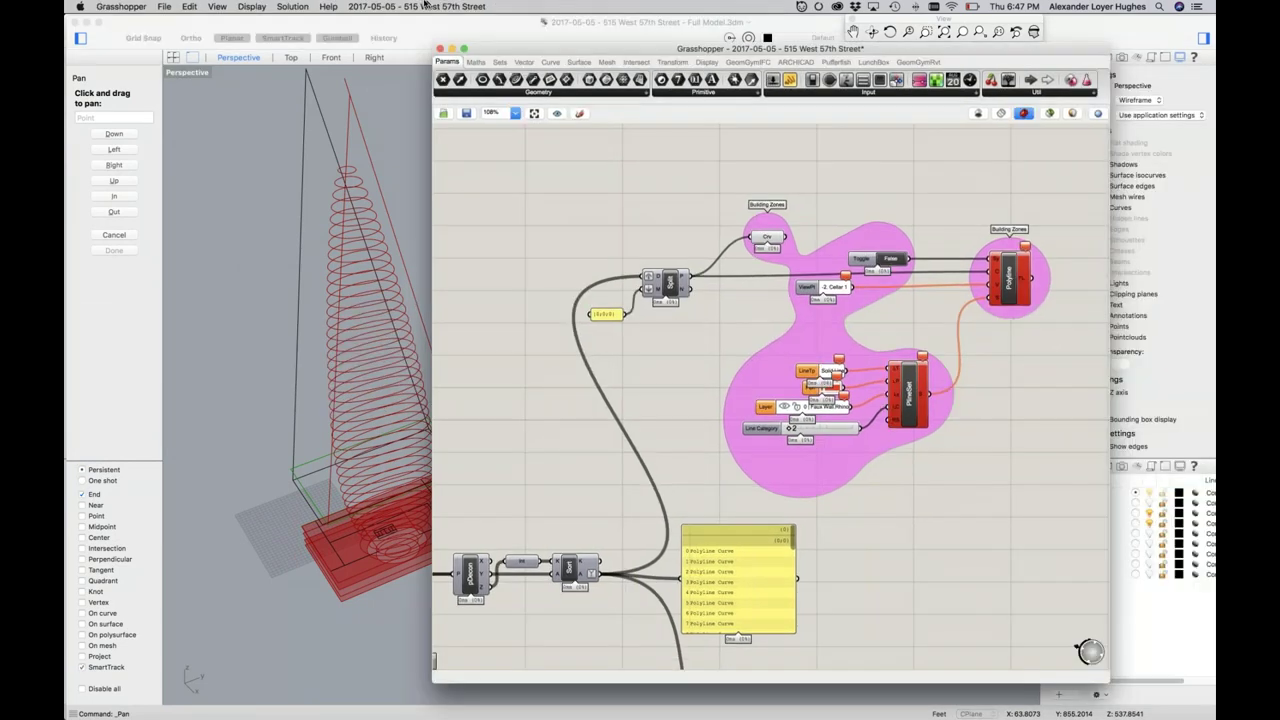
{"action": "left_click", "coordinate": [425, 6]}
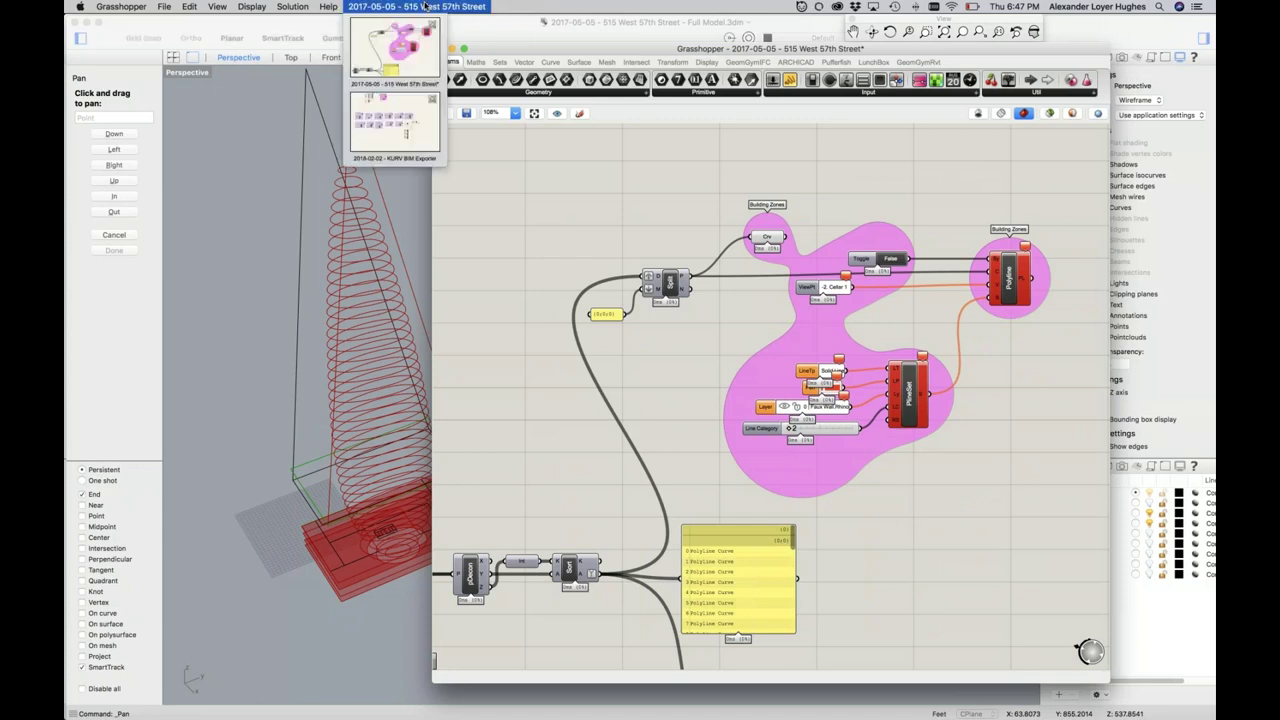
{"action": "left_click", "coordinate": [383, 119]}
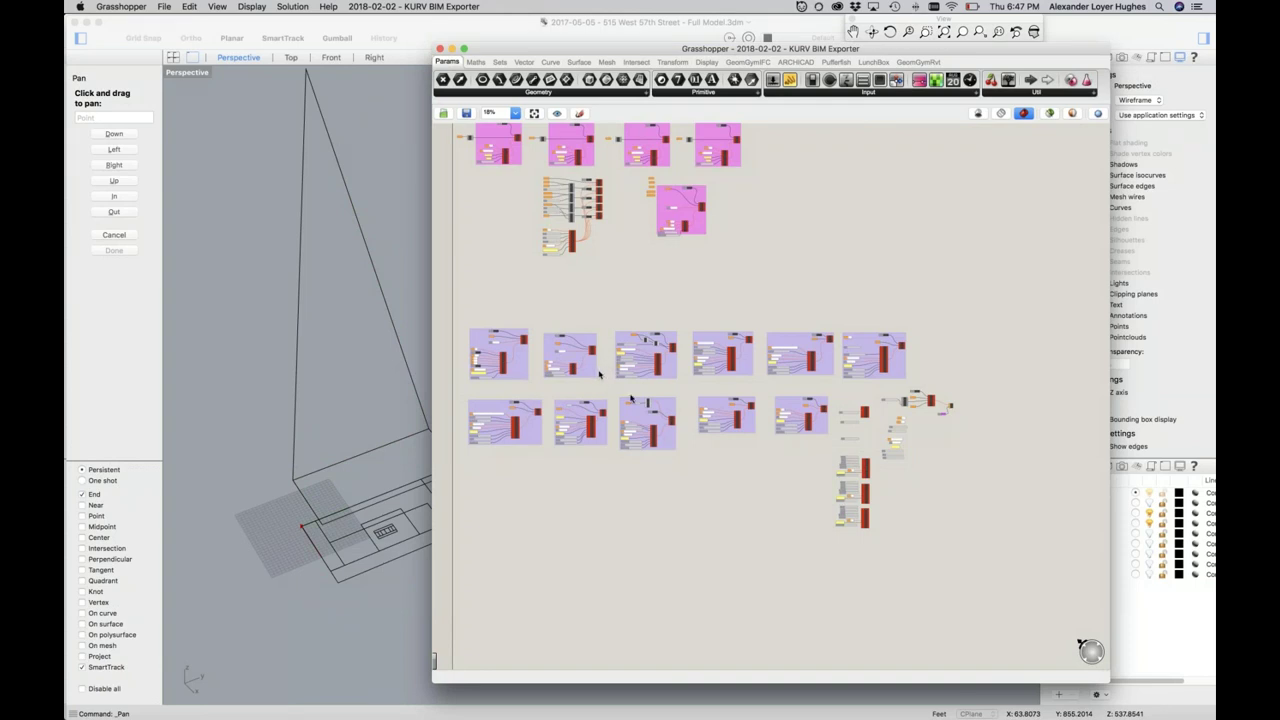
Examine the Zone export group with its ZoneSet inputs for category, number, height, layer and story
{"action": "scroll", "coordinate": [657, 382], "scroll_direction": "up", "scroll_amount": 4}
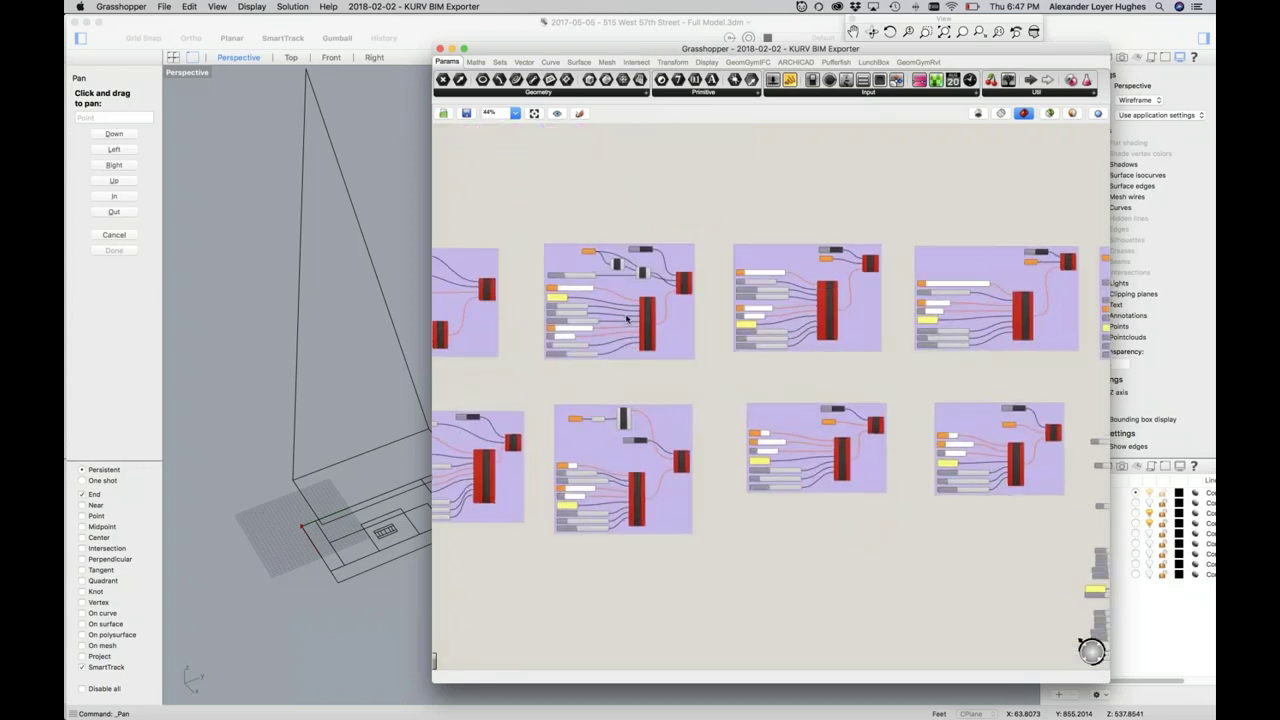
{"action": "scroll", "coordinate": [617, 314], "scroll_direction": "up", "scroll_amount": 2}
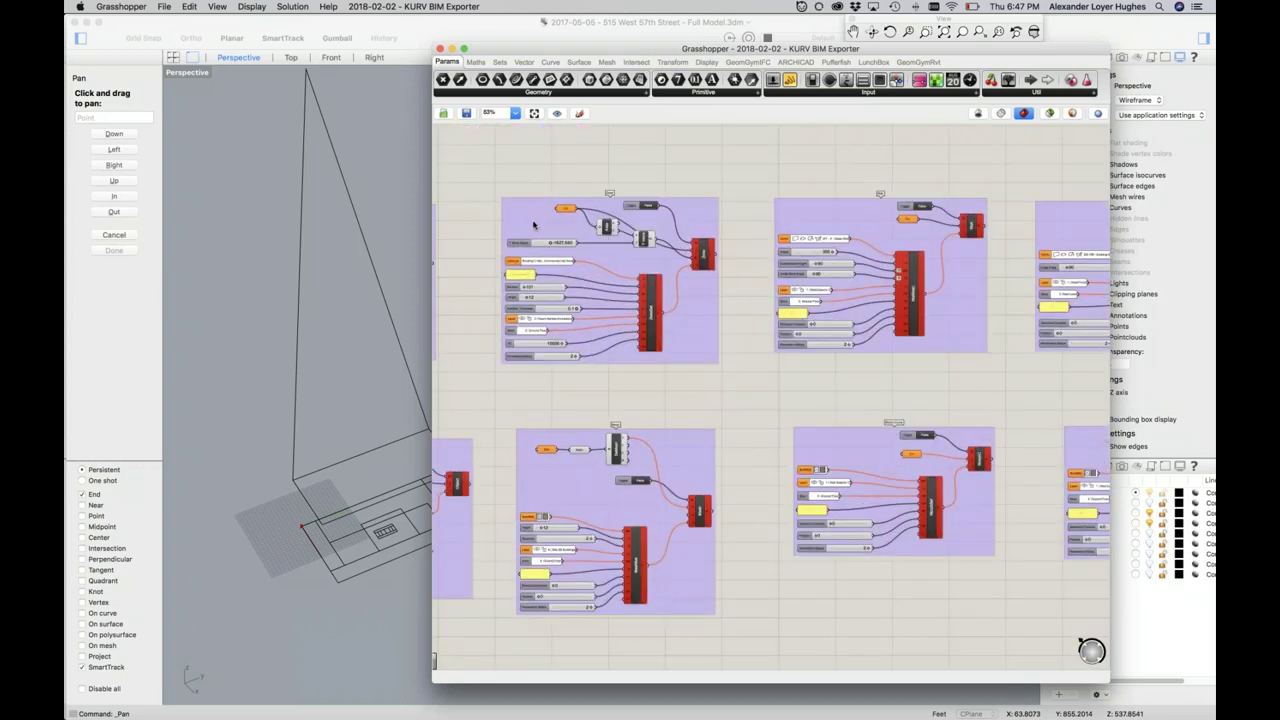
{"action": "scroll", "coordinate": [590, 280], "scroll_direction": "up", "scroll_amount": 3}
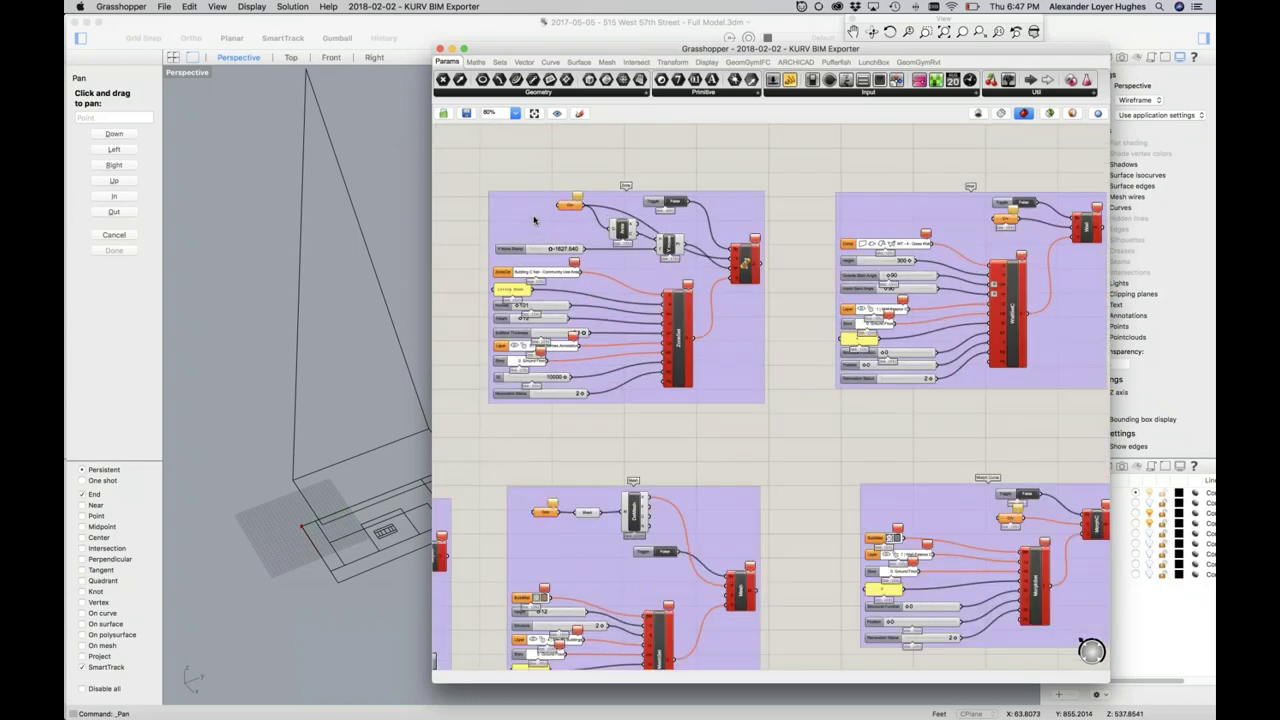
{"action": "scroll", "coordinate": [534, 224], "scroll_direction": "up", "scroll_amount": 4}
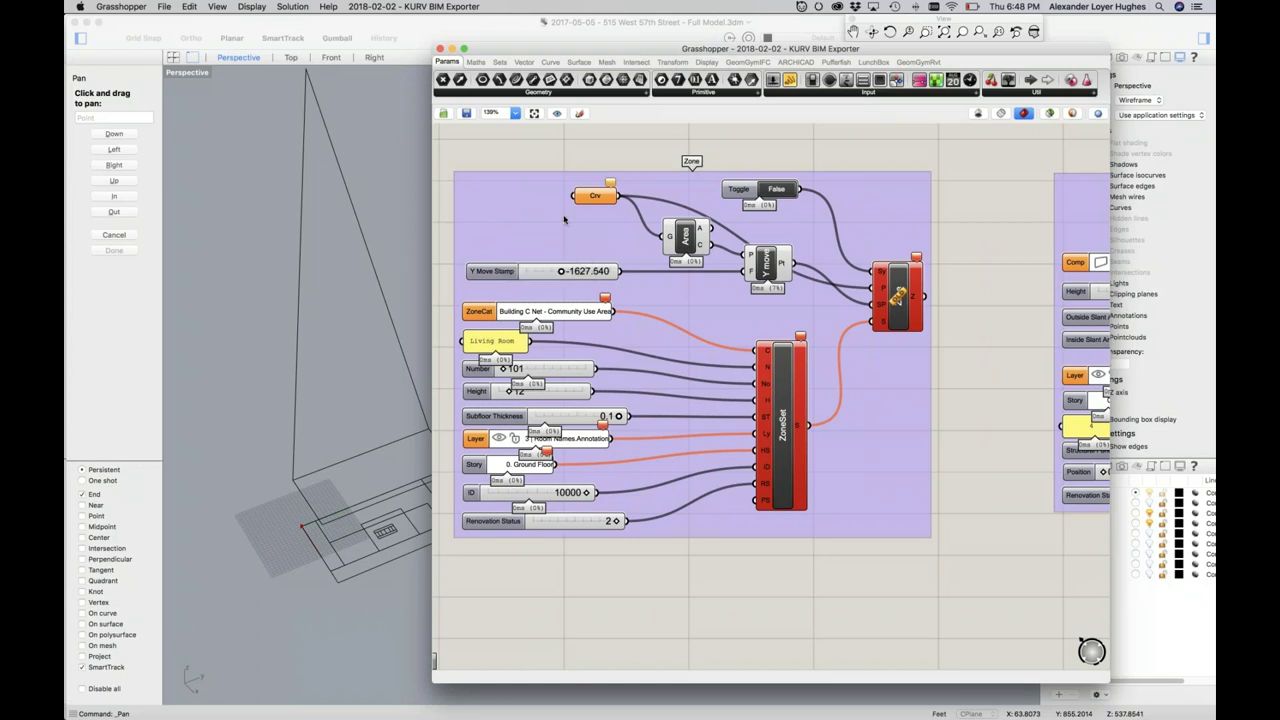
Switch to 2018-05-21 - Tech Plus.pdf in Acrobat Reader and examine the Generic Perspective of the tower on page 82 at 300%
{"action": "key", "text": "super+Tab"}
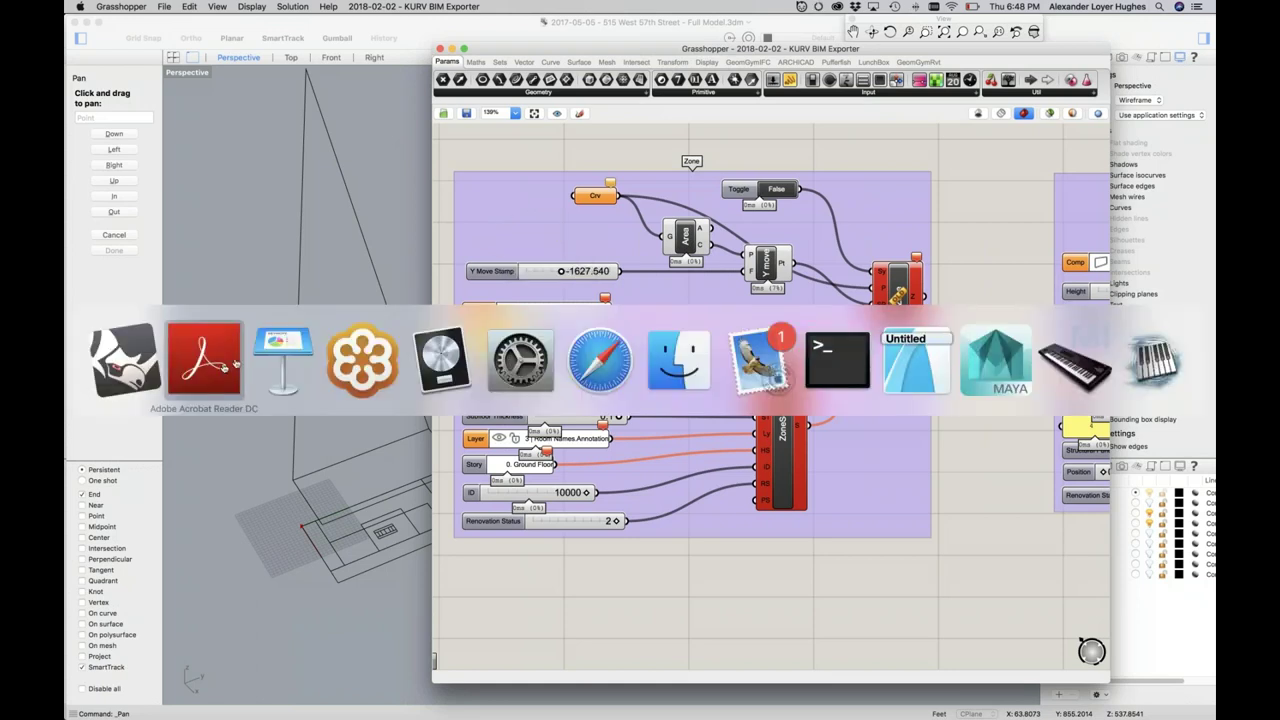
{"action": "scroll", "coordinate": [375, 350], "scroll_direction": "down", "scroll_amount": 1}
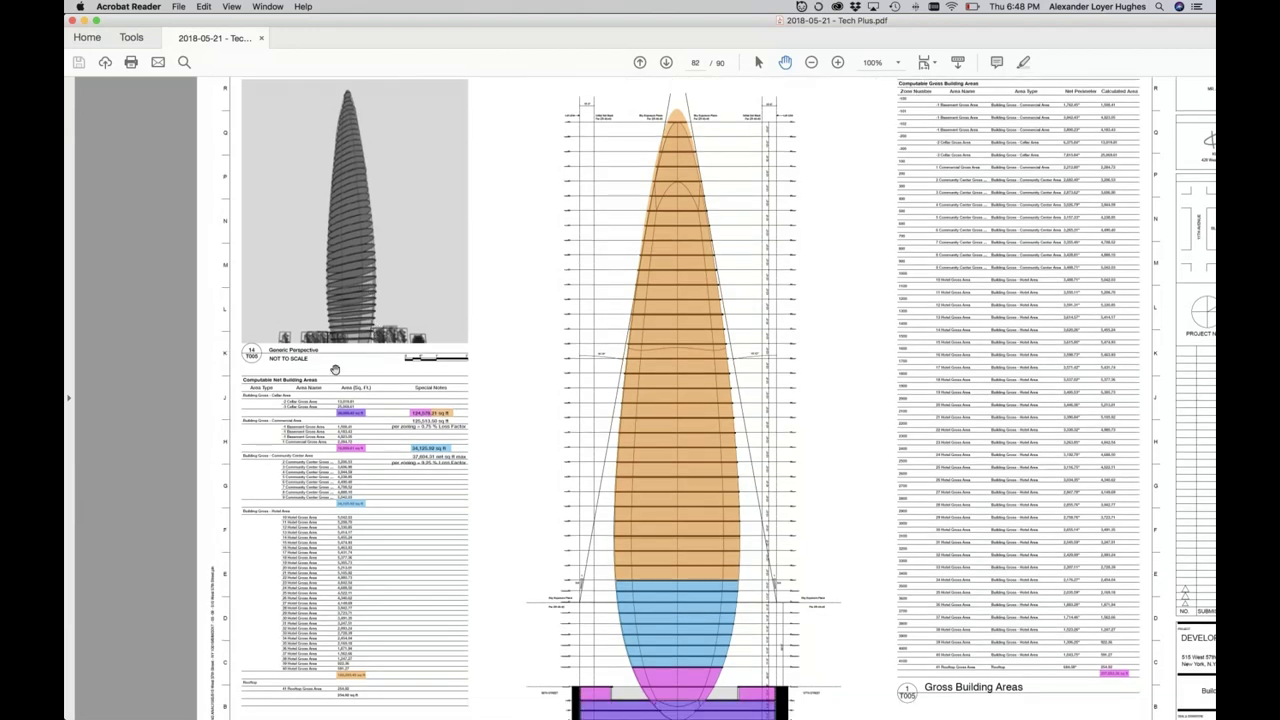
{"action": "key", "text": "super+equal"}
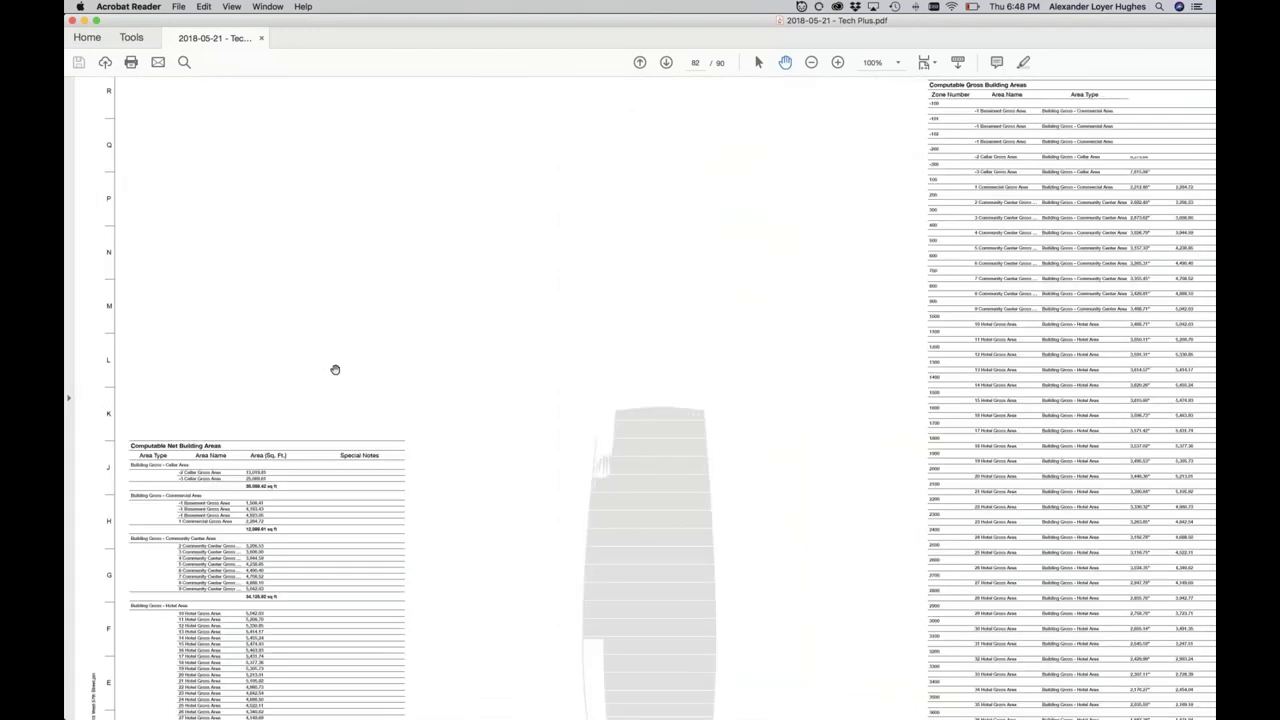
{"action": "key", "text": "super+equal"}
{"action": "key", "text": "super+equal"}
{"action": "key", "text": "super+equal"}
{"action": "key", "text": "super+equal"}
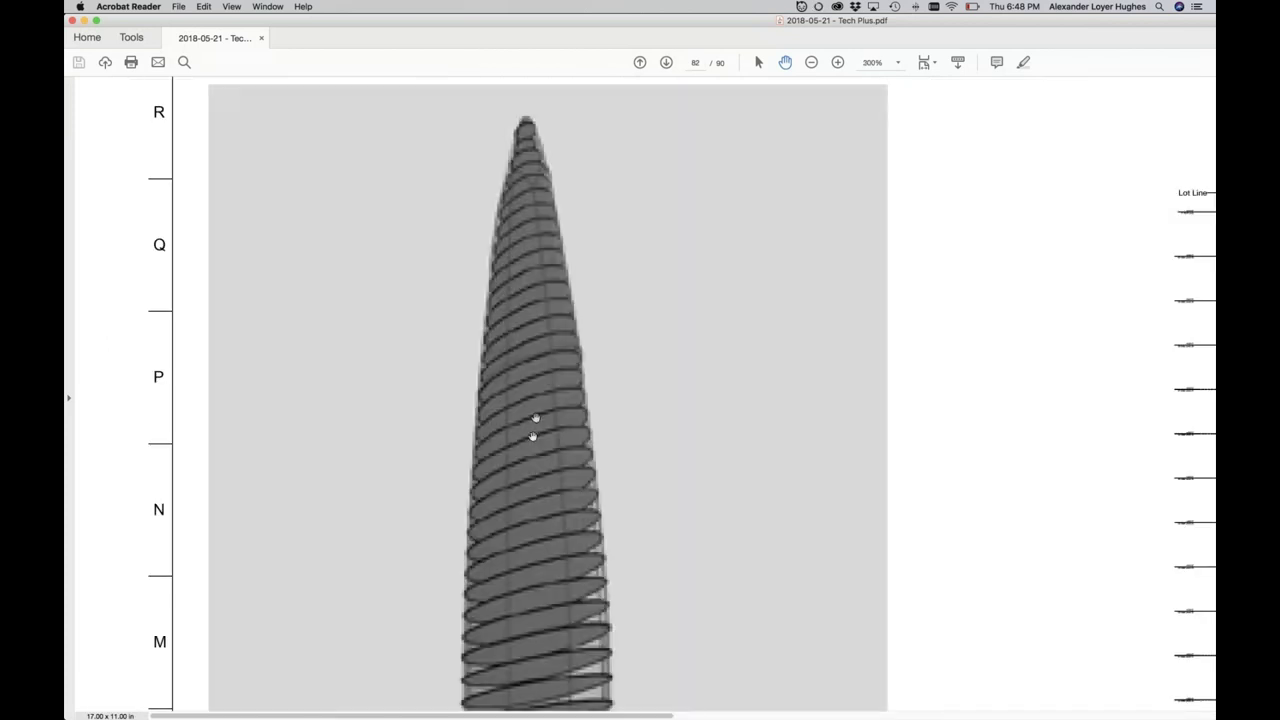
{"action": "scroll", "coordinate": [608, 472], "scroll_direction": "down", "scroll_amount": 1}
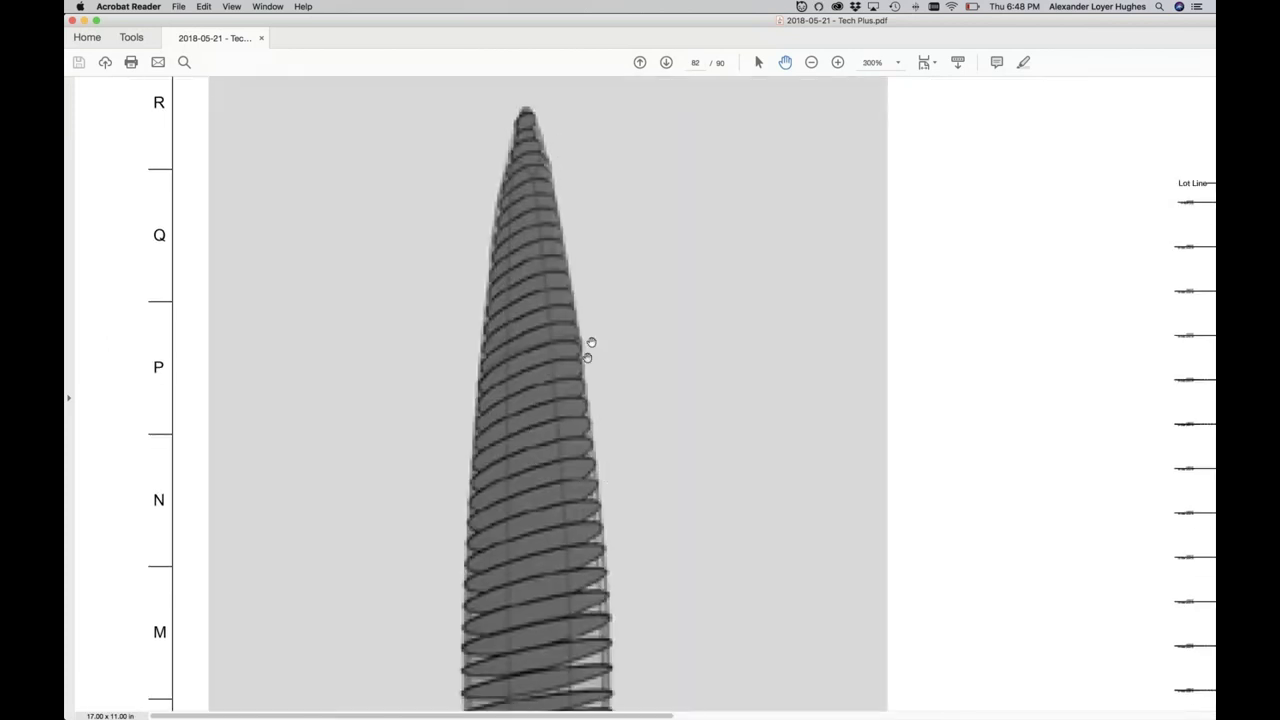
{"action": "scroll", "coordinate": [623, 210], "scroll_direction": "down", "scroll_amount": 5}
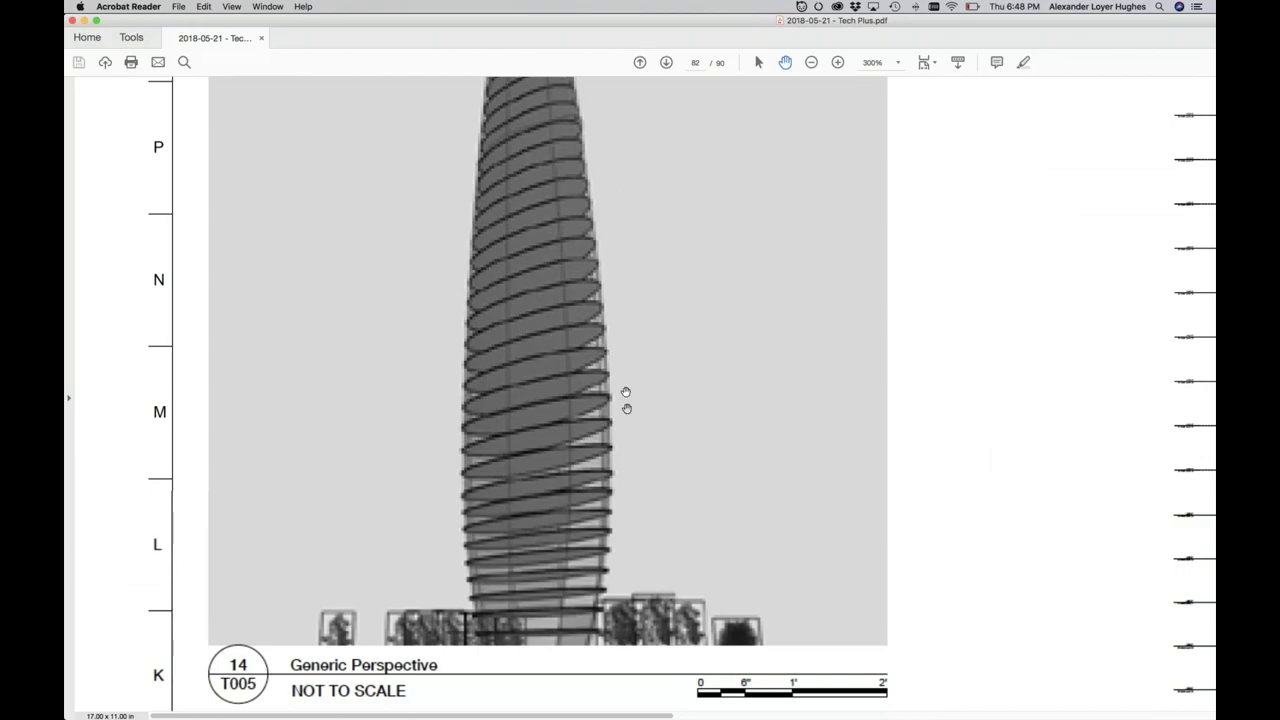
Examine the Computable Net Building Areas table with its Special Notes and the whole sheet with the color-coded tower section
{"action": "scroll", "coordinate": [626, 395], "scroll_direction": "down", "scroll_amount": 5}
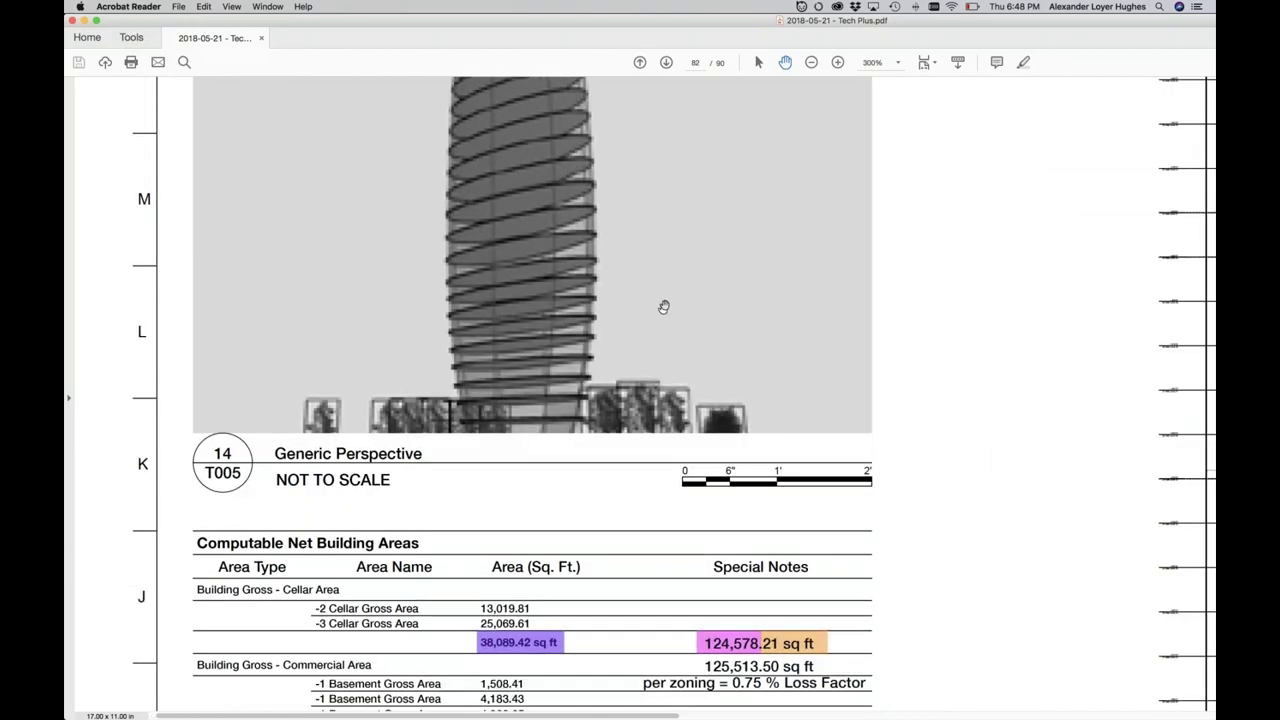
{"action": "scroll", "coordinate": [757, 220], "scroll_direction": "down", "scroll_amount": 6}
{"action": "scroll", "coordinate": [754, 192], "scroll_direction": "down", "scroll_amount": 2}
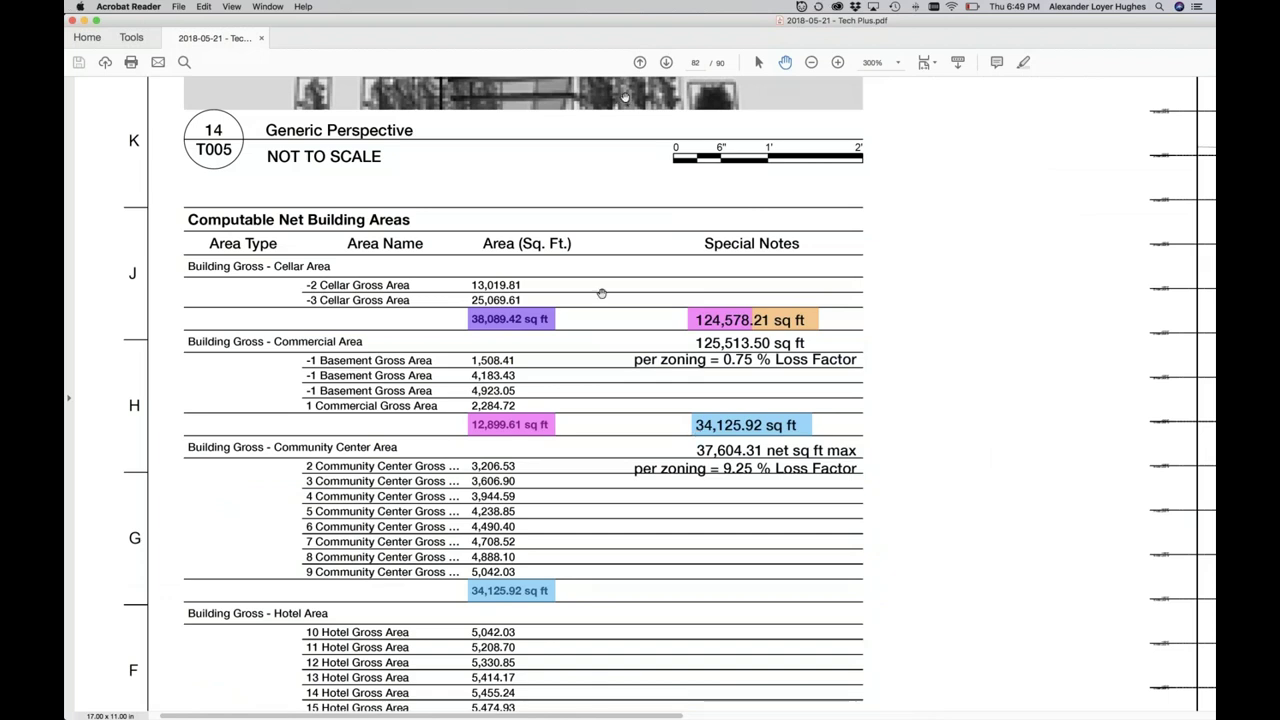
{"action": "scroll", "coordinate": [683, 393], "scroll_direction": "right", "scroll_amount": 2}
{"action": "scroll", "coordinate": [683, 393], "scroll_direction": "down", "scroll_amount": 1}
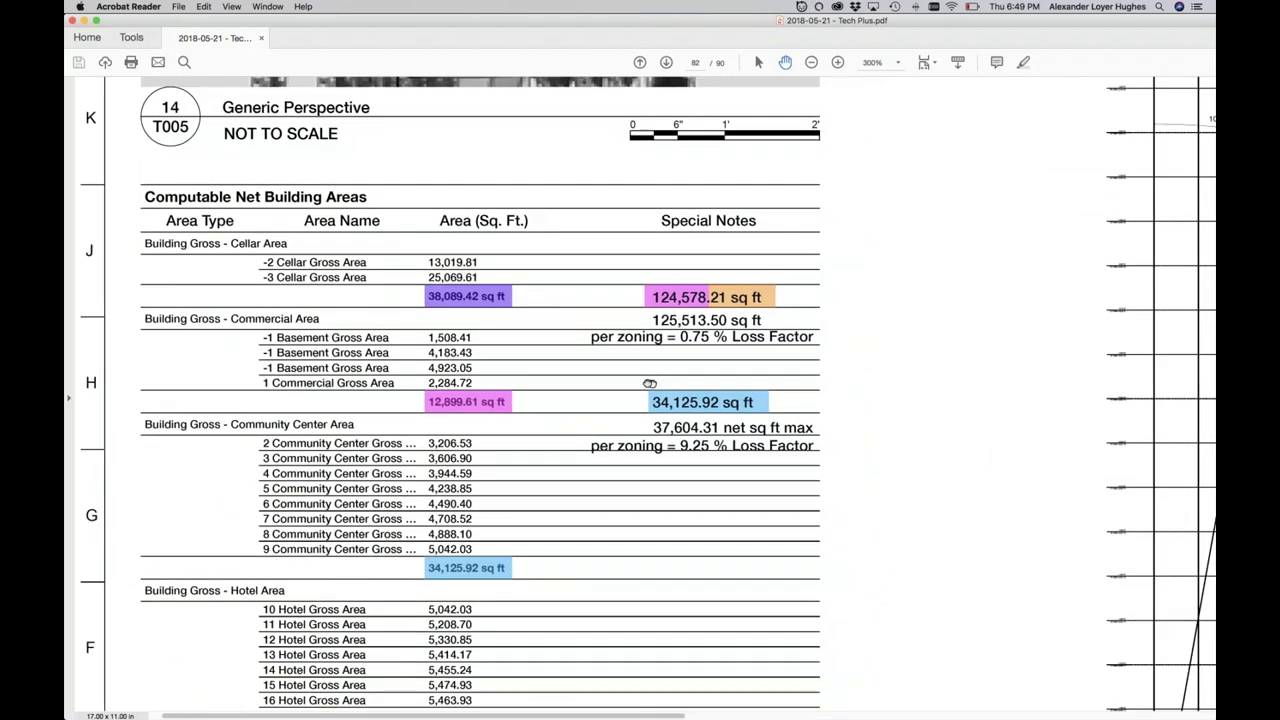
{"action": "scroll", "coordinate": [808, 310], "scroll_direction": "right", "scroll_amount": 1}
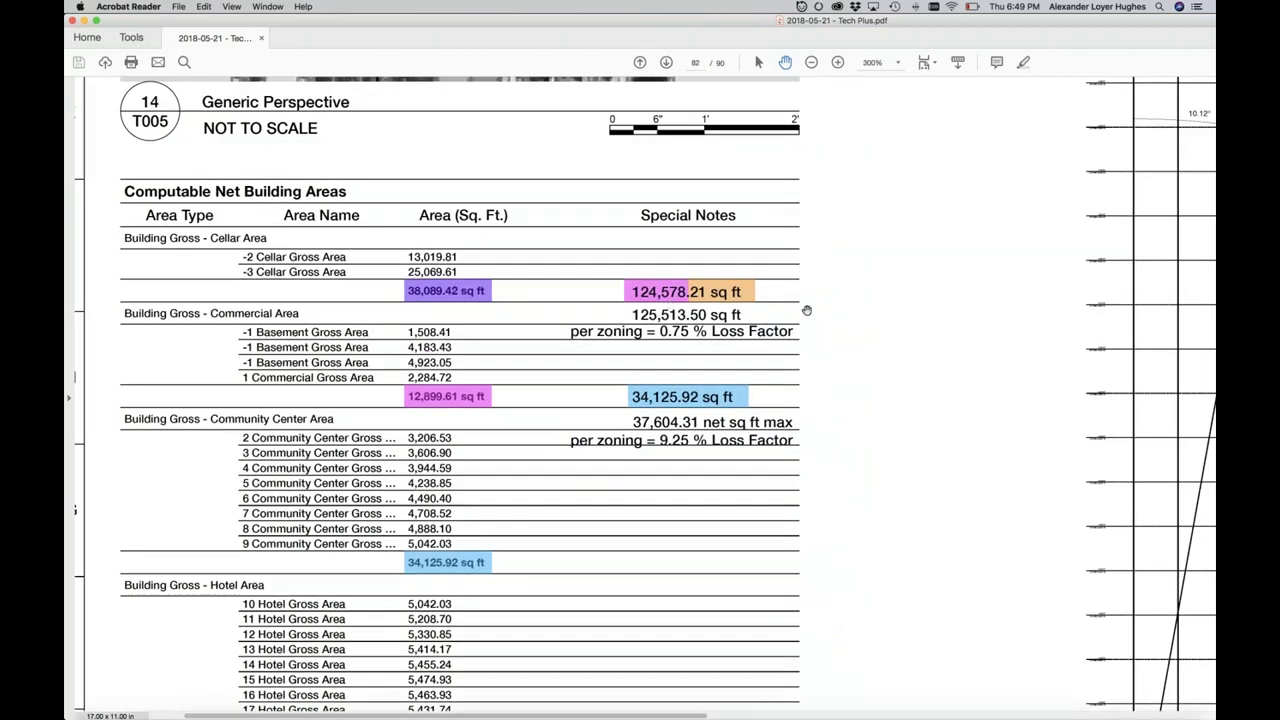
{"action": "left_click", "coordinate": [811, 62]}
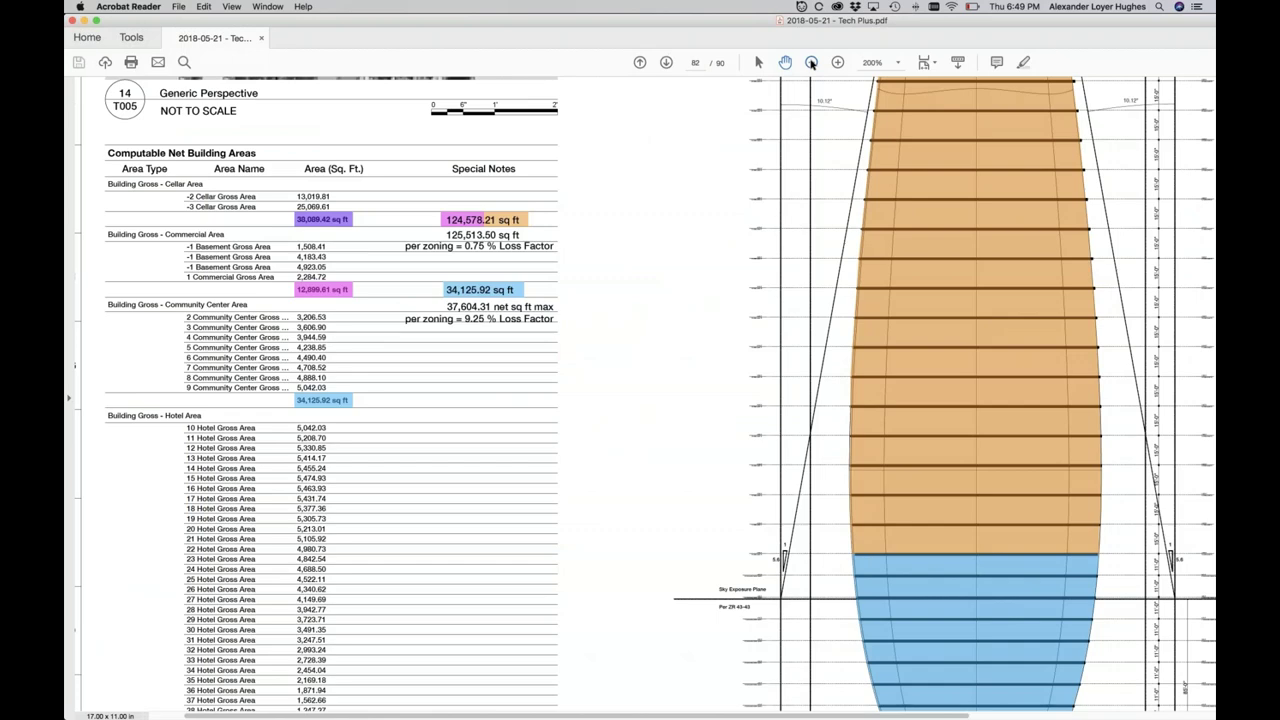
{"action": "left_click", "coordinate": [811, 62]}
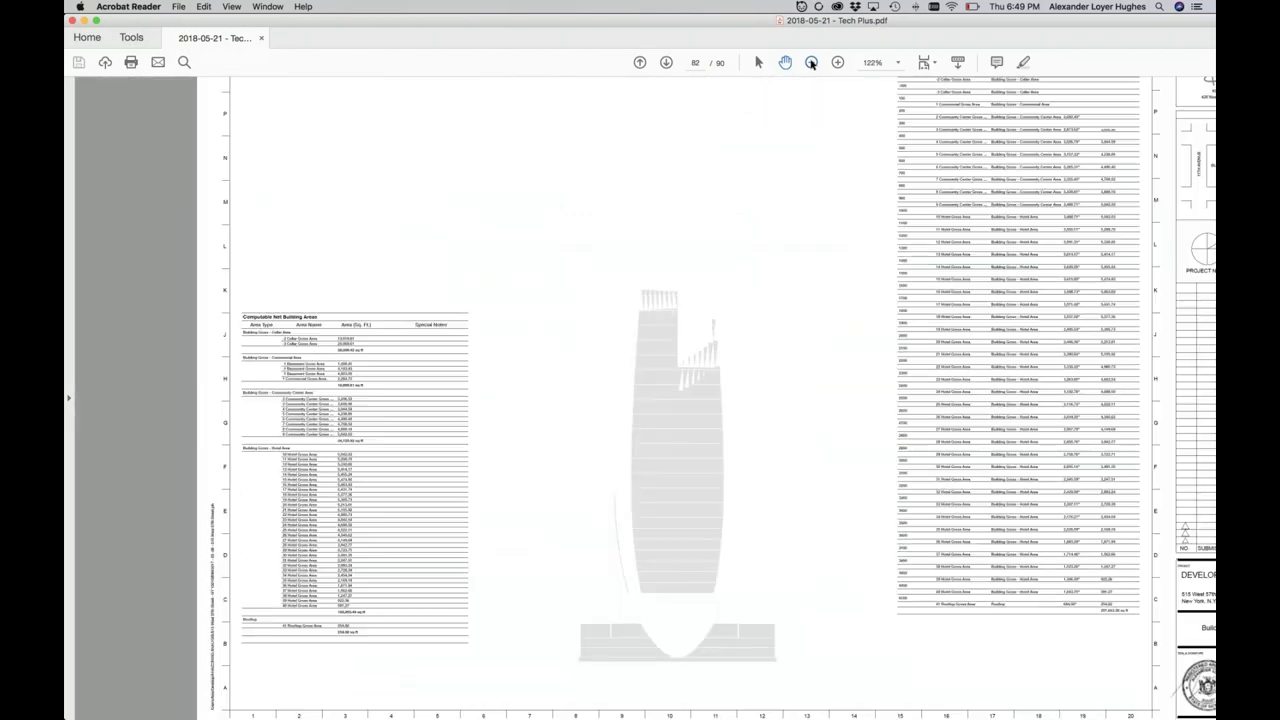
{"action": "left_click", "coordinate": [811, 62]}
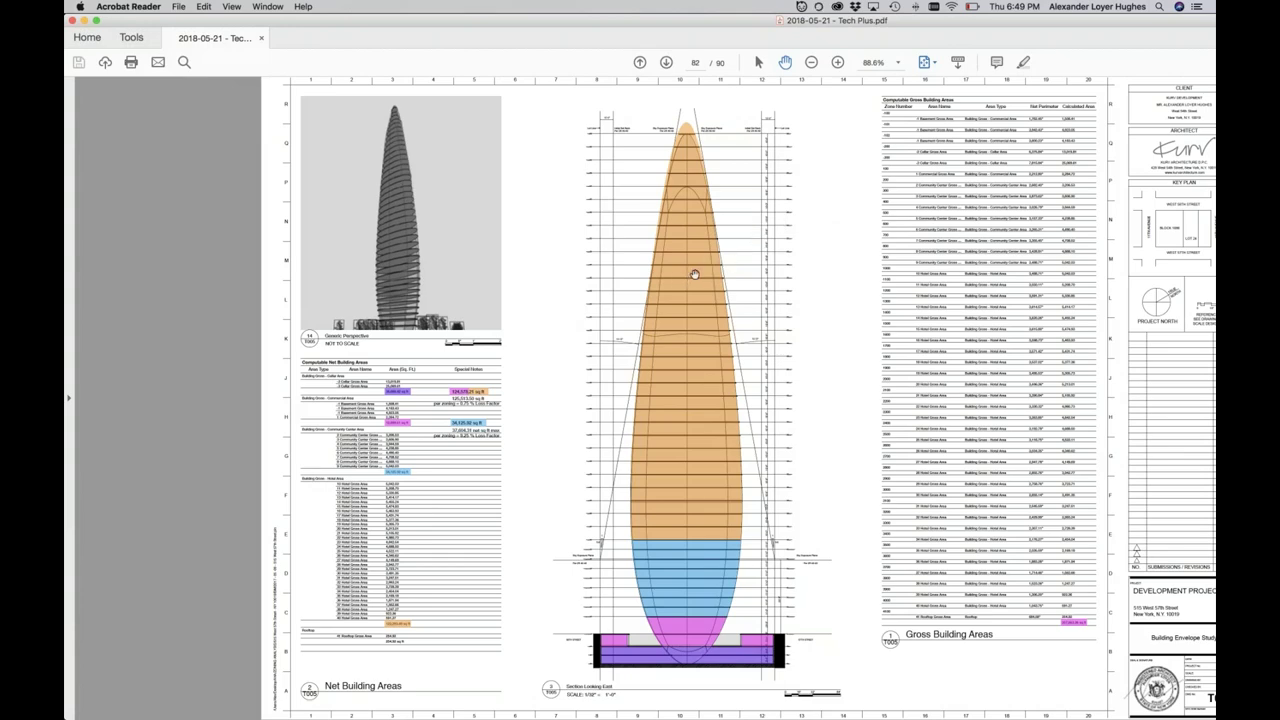
Page forward through the sections, zoning plans and ARCHICAD perspective views to page 90 of the PDF
{"action": "left_click", "coordinate": [666, 63]}
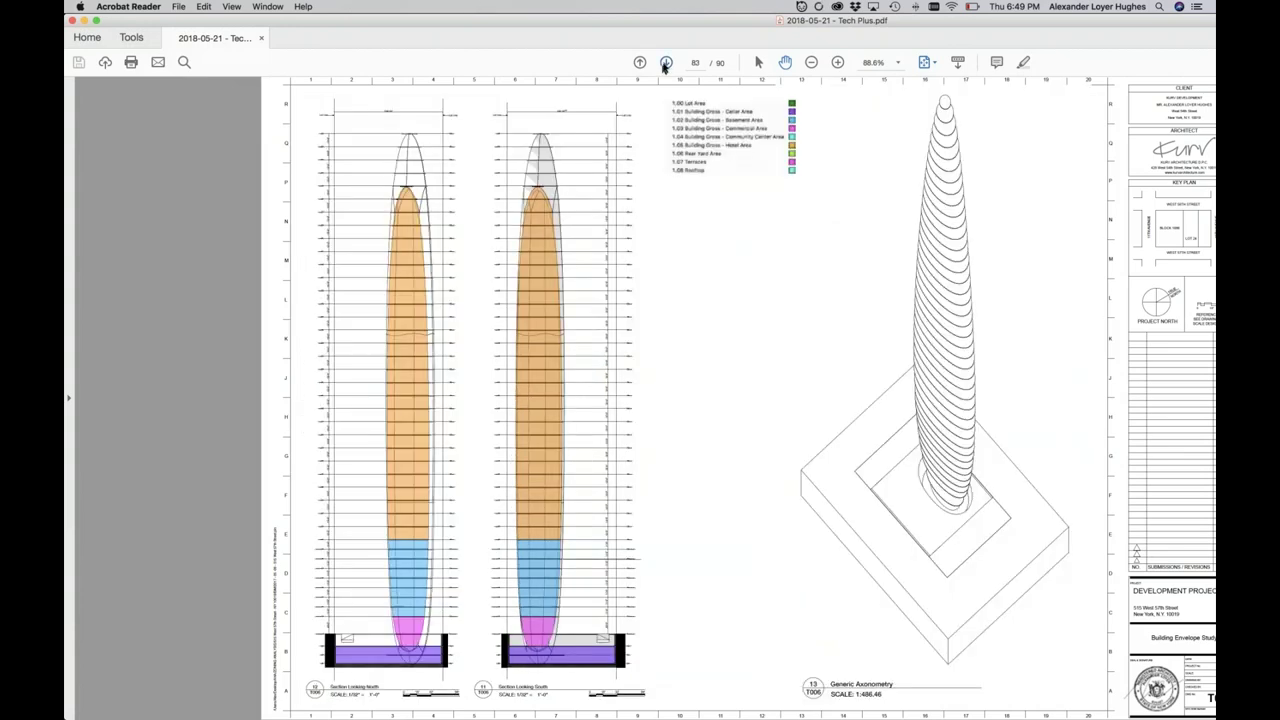
{"action": "left_click", "coordinate": [666, 63]}
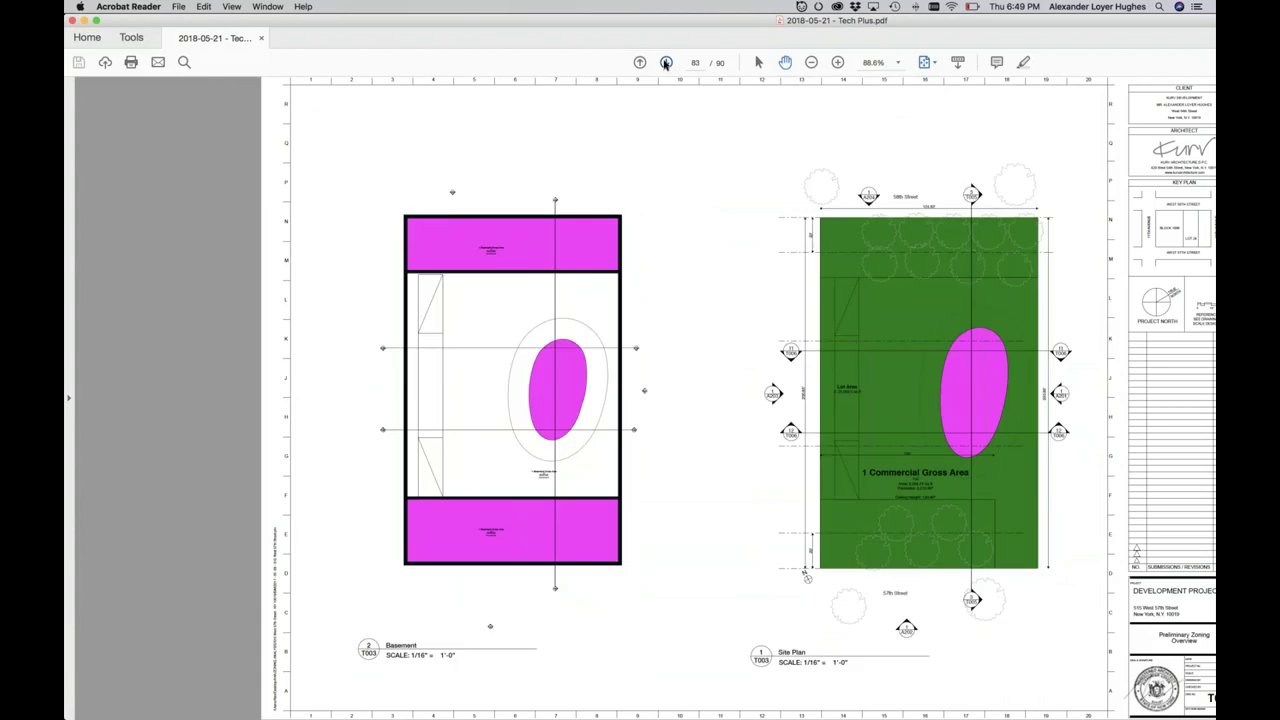
{"action": "left_click", "coordinate": [666, 63]}
{"action": "left_click", "coordinate": [666, 63]}
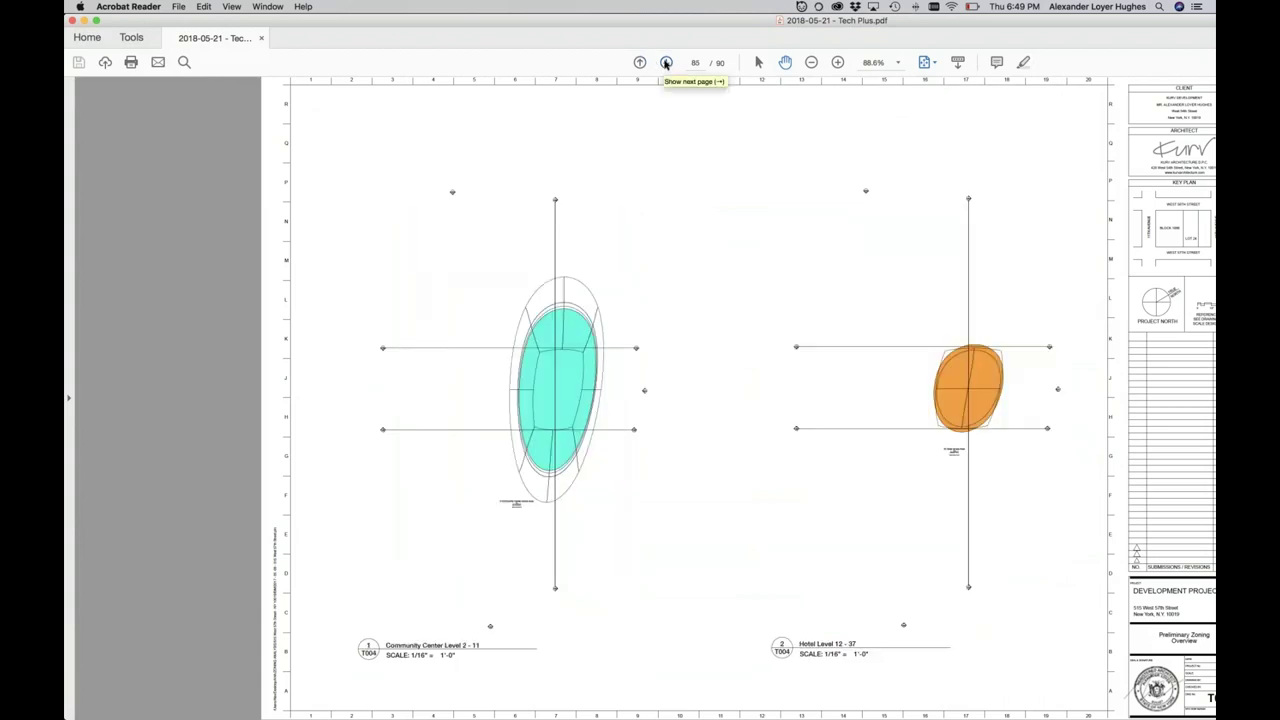
{"action": "left_click", "coordinate": [666, 63]}
{"action": "left_click", "coordinate": [666, 63]}
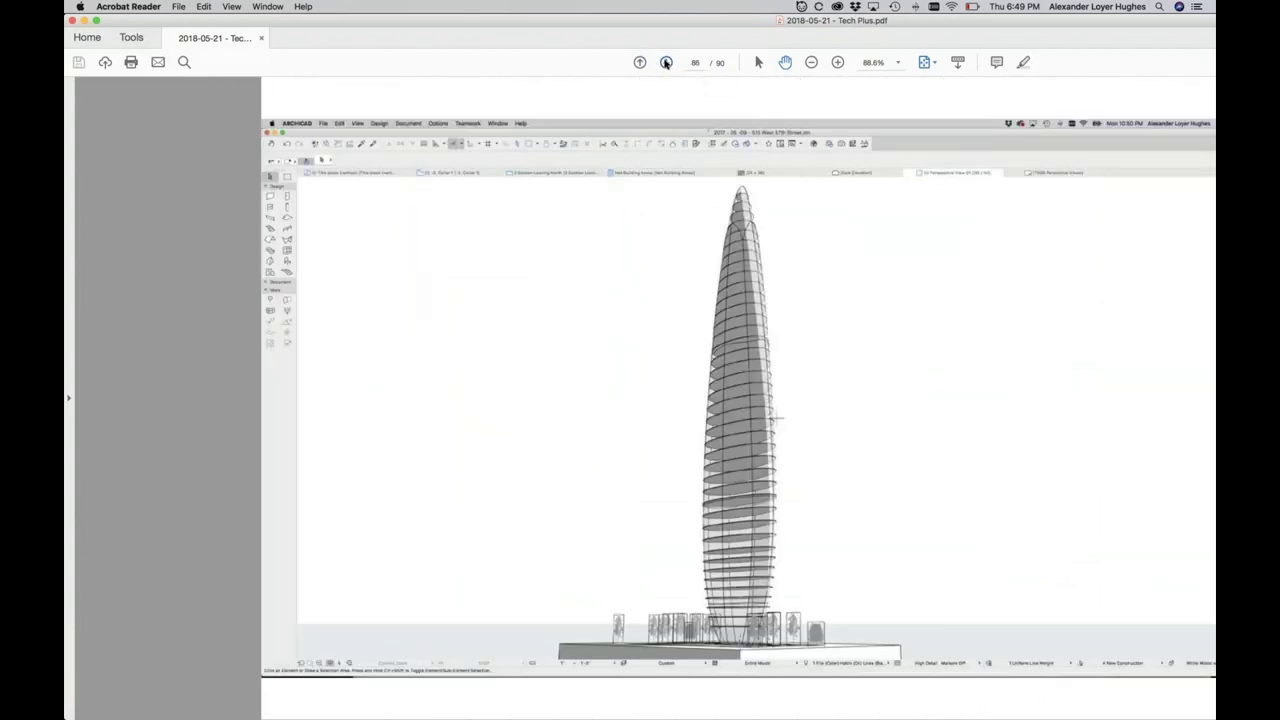
{"action": "left_click", "coordinate": [666, 63]}
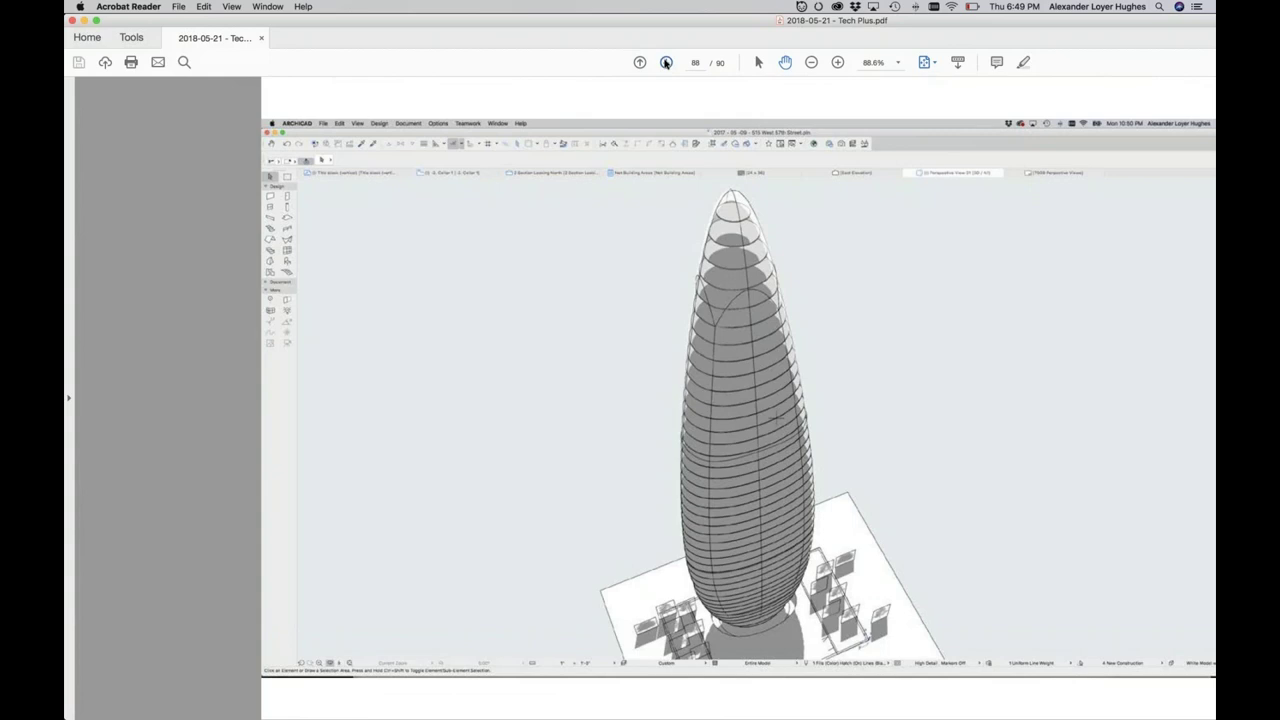
{"action": "left_click", "coordinate": [666, 63]}
{"action": "left_click", "coordinate": [666, 63]}
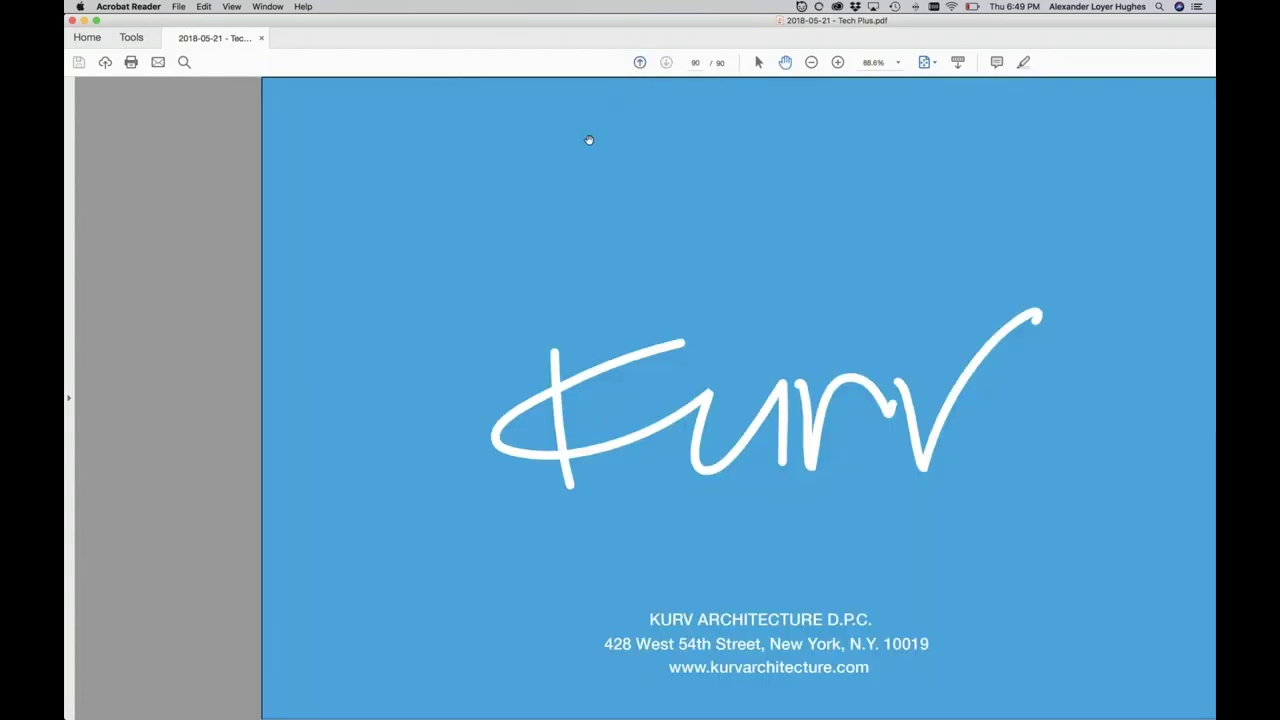
Switch to Mail and show the Sent mailbox
{"action": "key", "text": "super+Tab"}
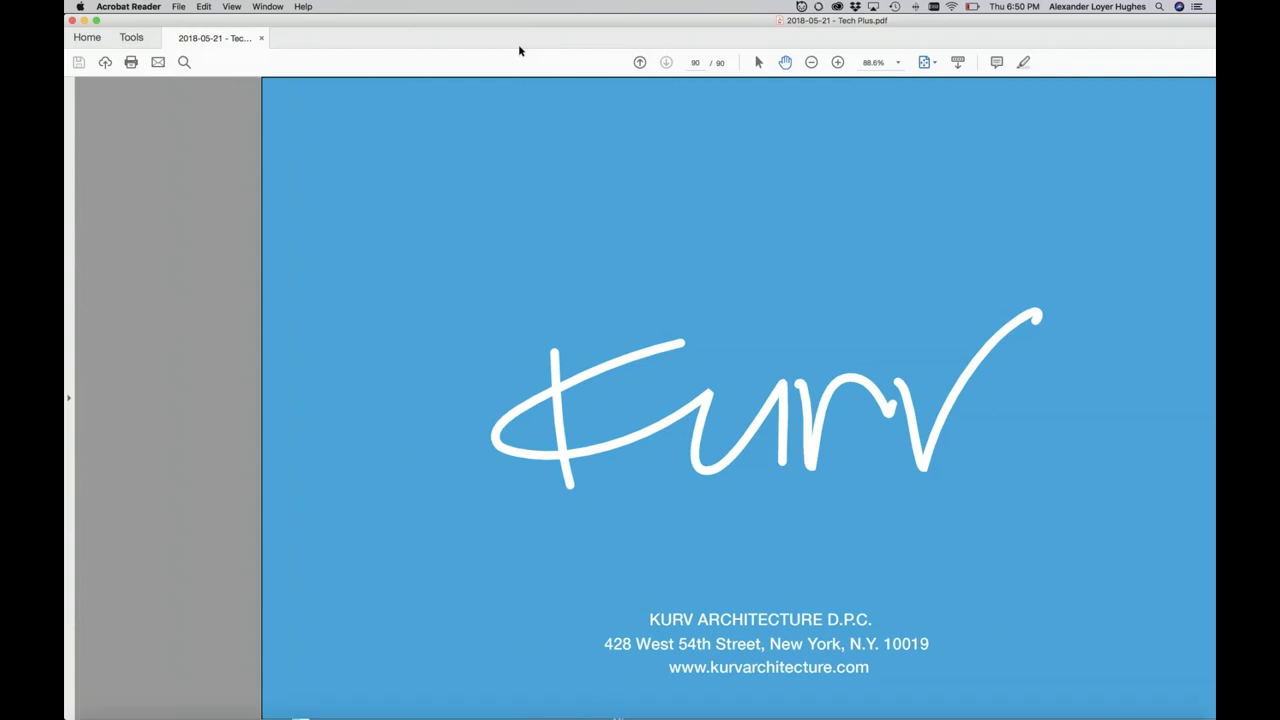
{"action": "key", "text": "super+Tab"}
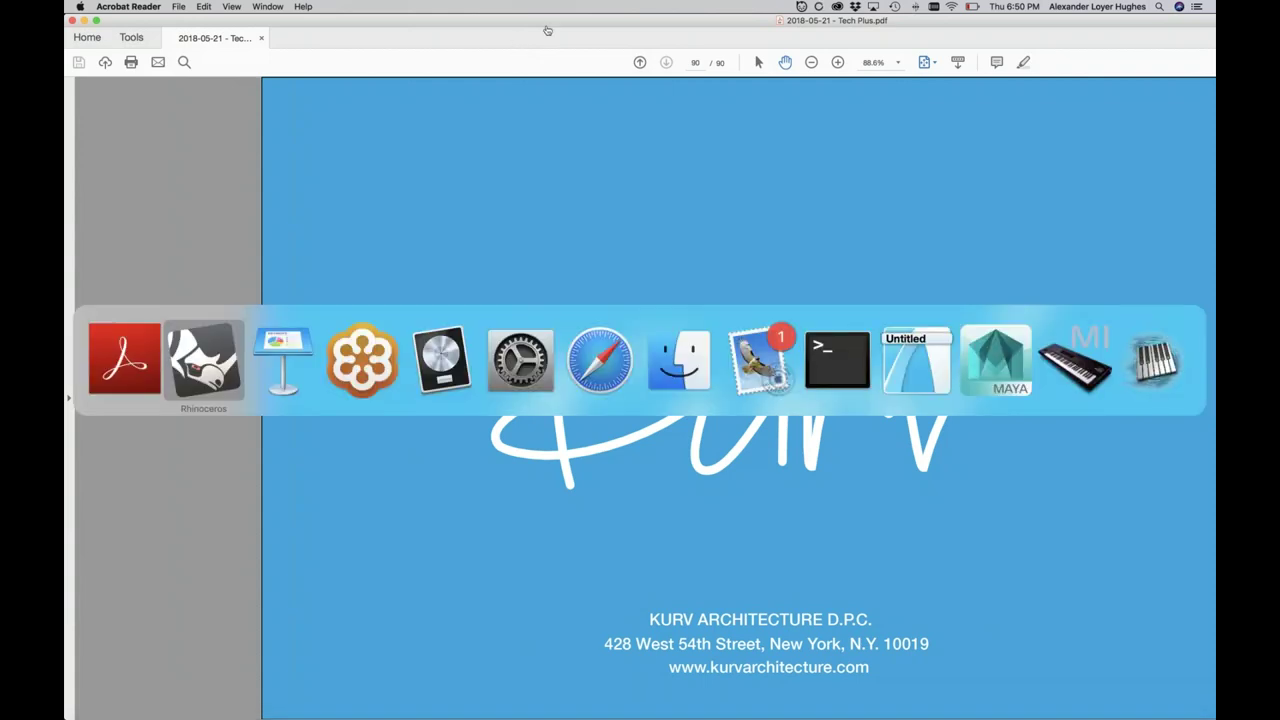
{"action": "left_click", "coordinate": [678, 362]}
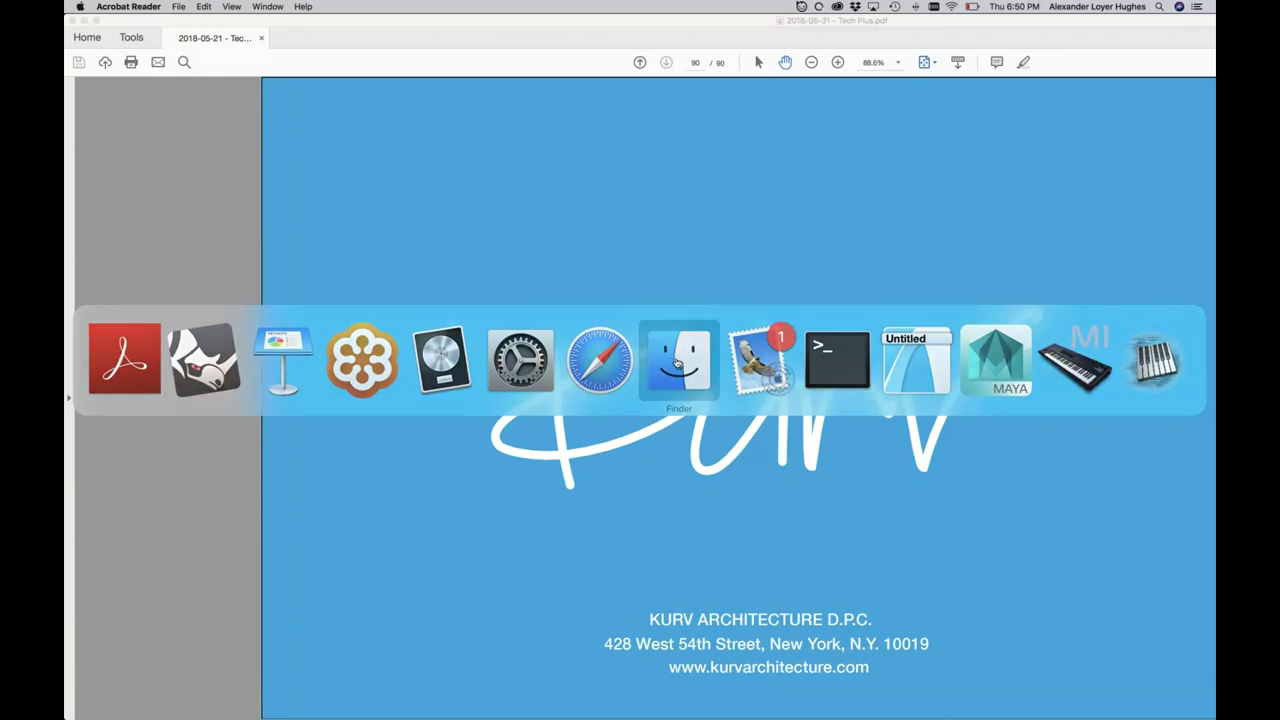
{"action": "key", "text": "super+Tab"}
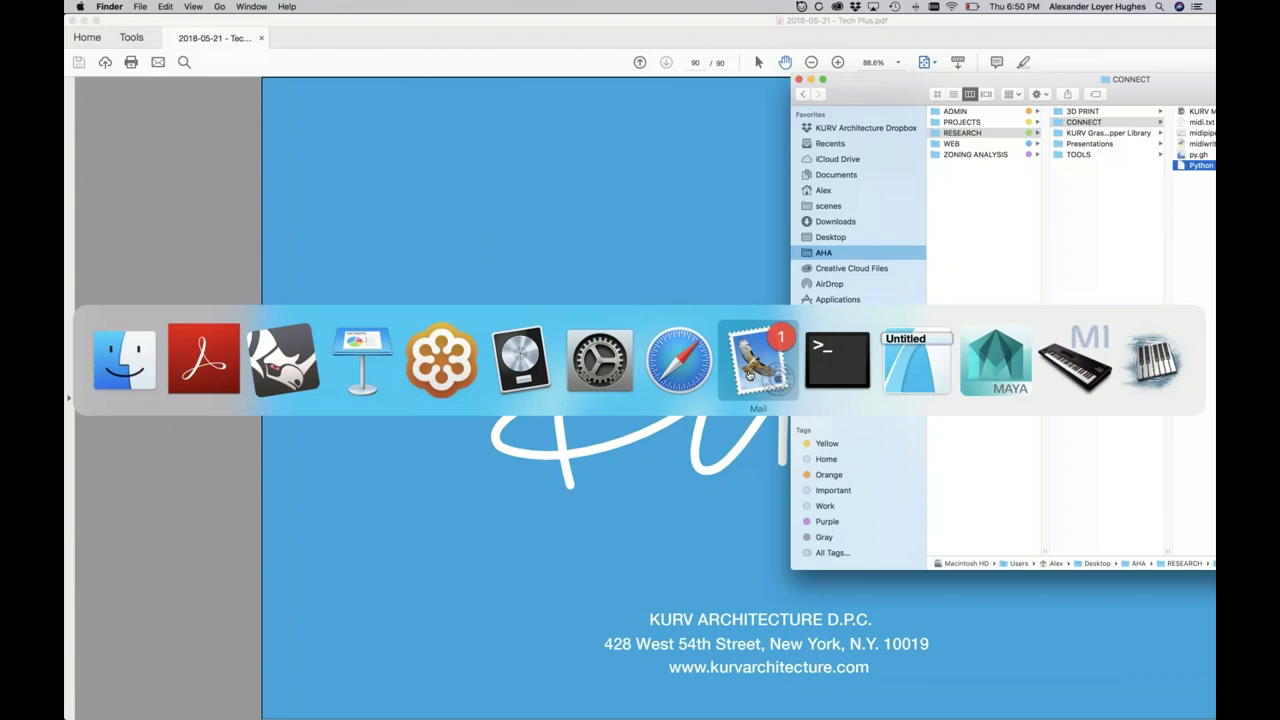
{"action": "left_click", "coordinate": [751, 373]}
{"action": "left_click", "coordinate": [143, 131]}
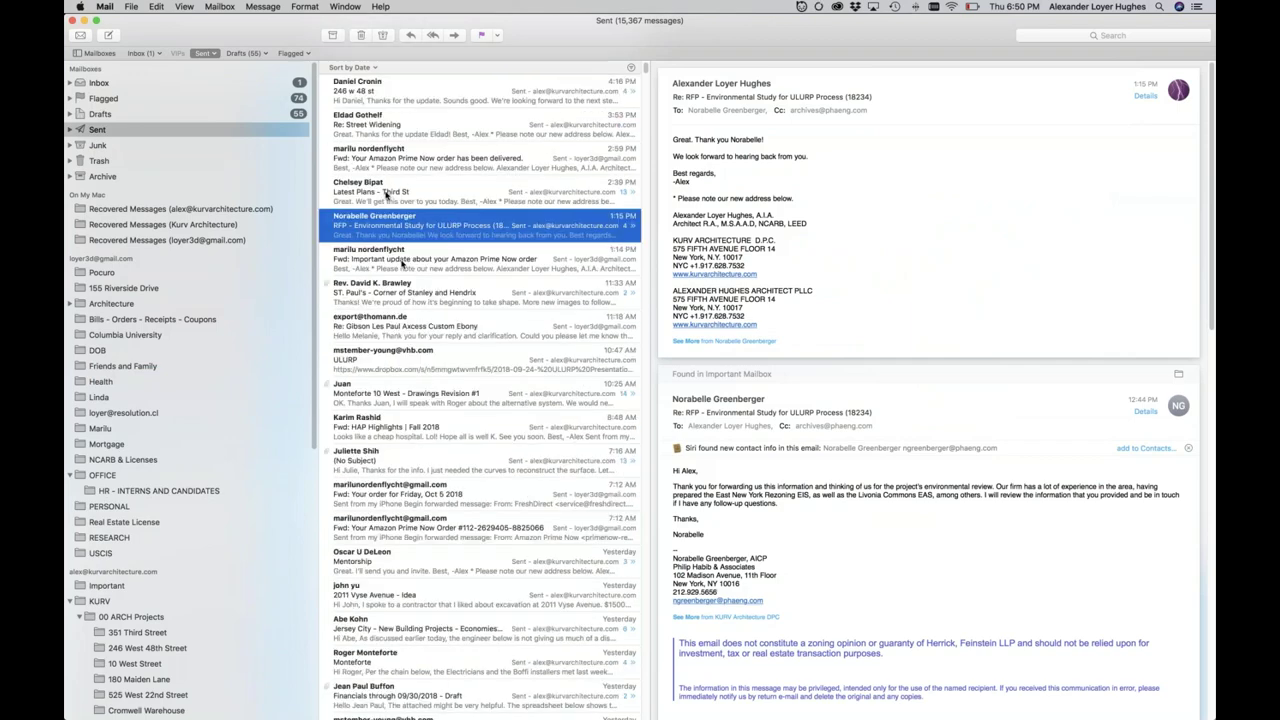
View the building rendering c1_out.jpeg from the St. Paul's message in Preview, and close the image
{"action": "left_click", "coordinate": [457, 308]}
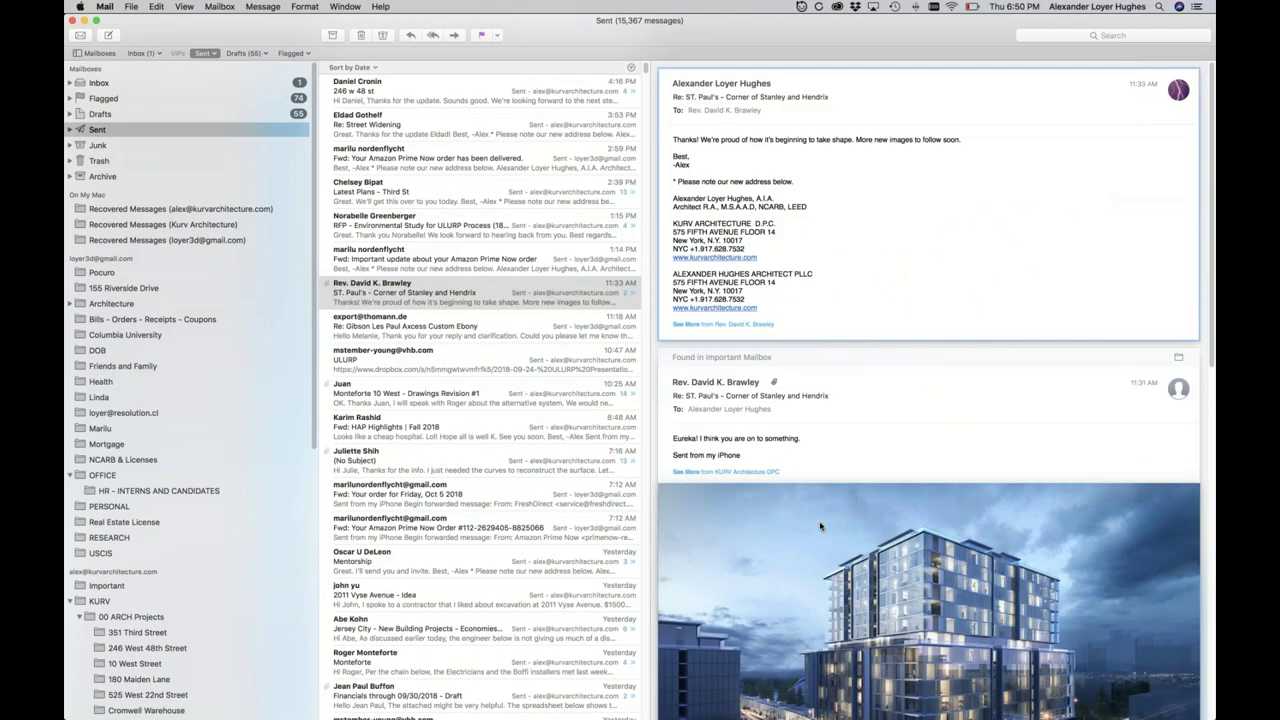
{"action": "double_click", "coordinate": [820, 526]}
{"action": "left_click_drag", "start_coordinate": [815, 531], "coordinate": [1198, 716]}
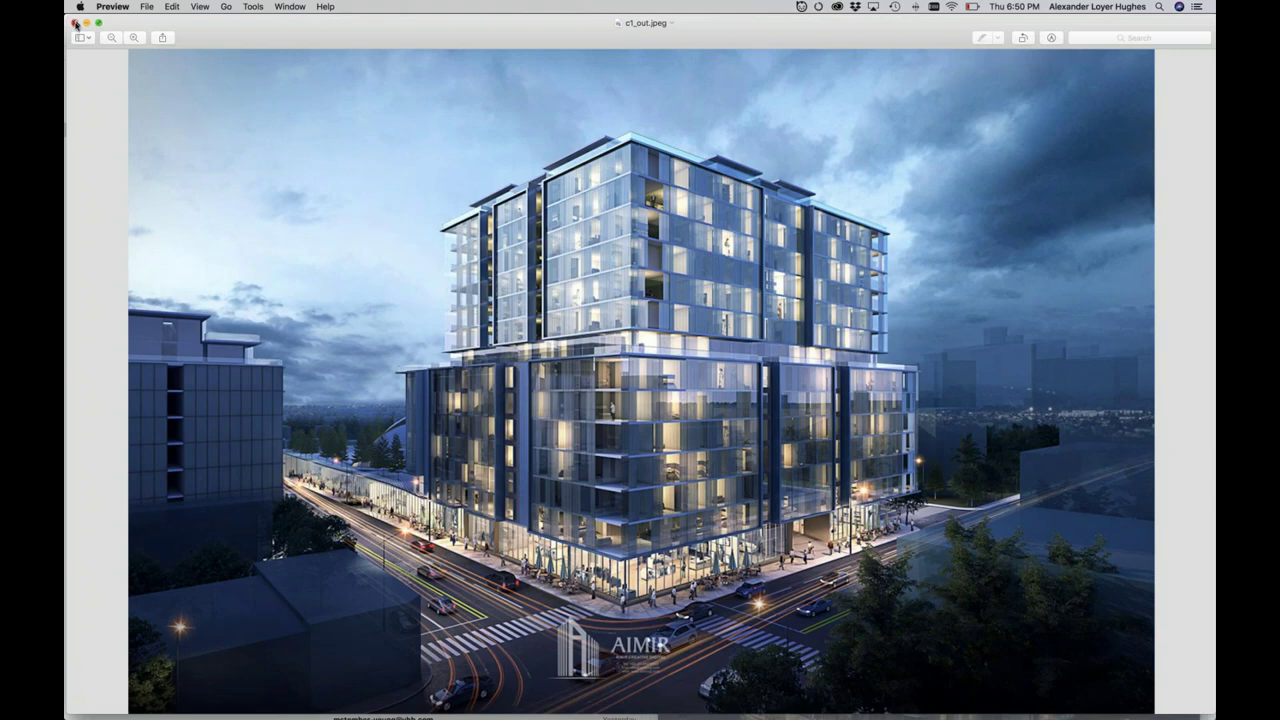
{"action": "key", "text": "super+shift+s"}
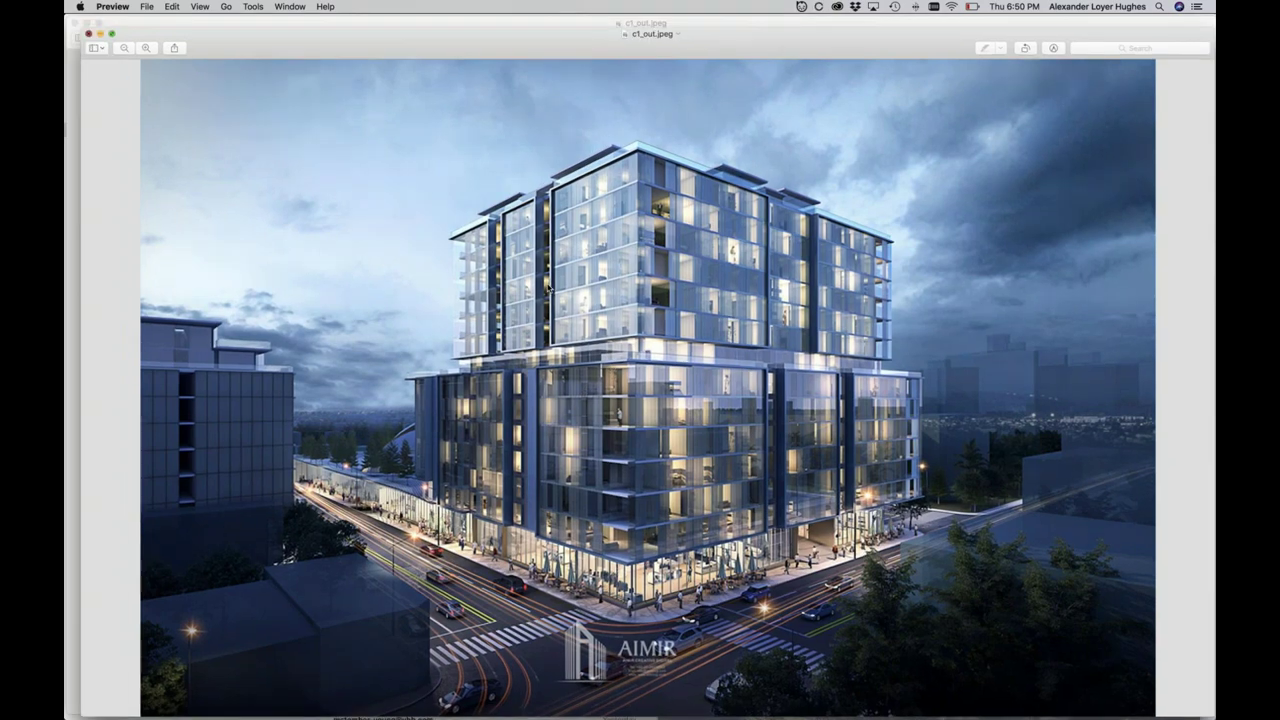
{"action": "key", "text": "super+w"}
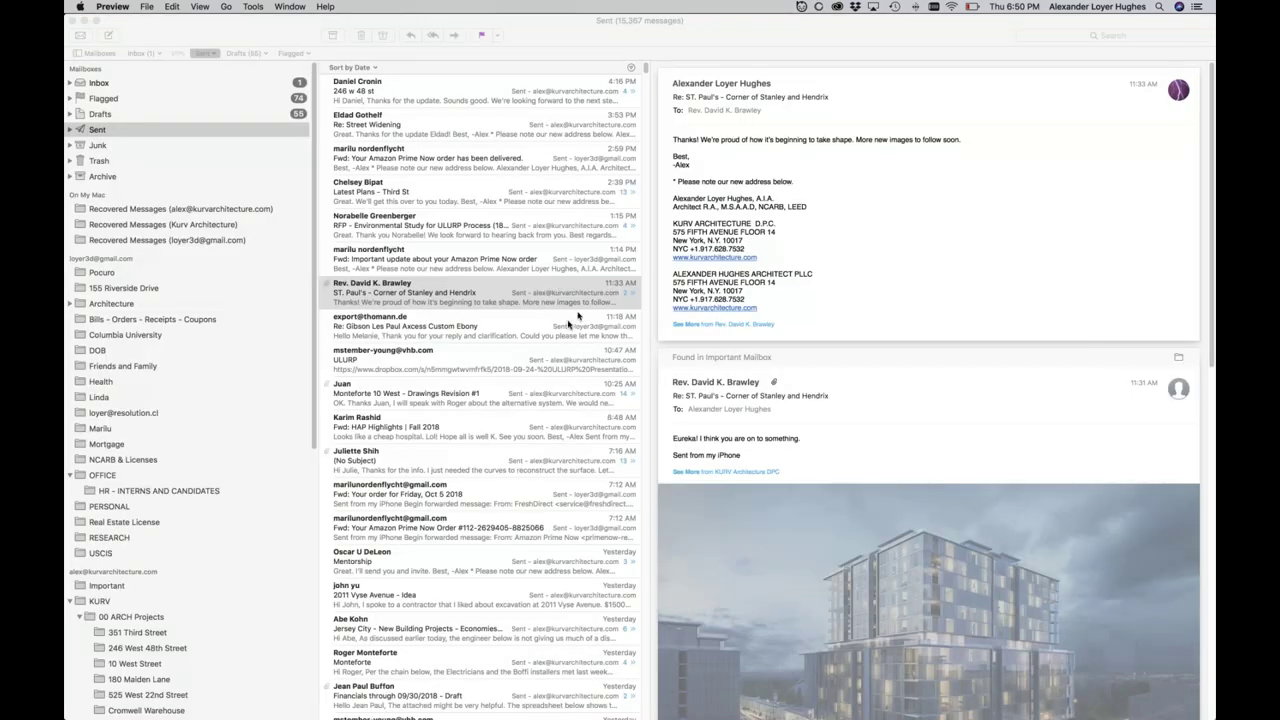
Return to the Tech Plus PDF in Acrobat Reader and page back to the tower sections and axonometry on page 83
{"action": "key", "text": "super+Tab"}
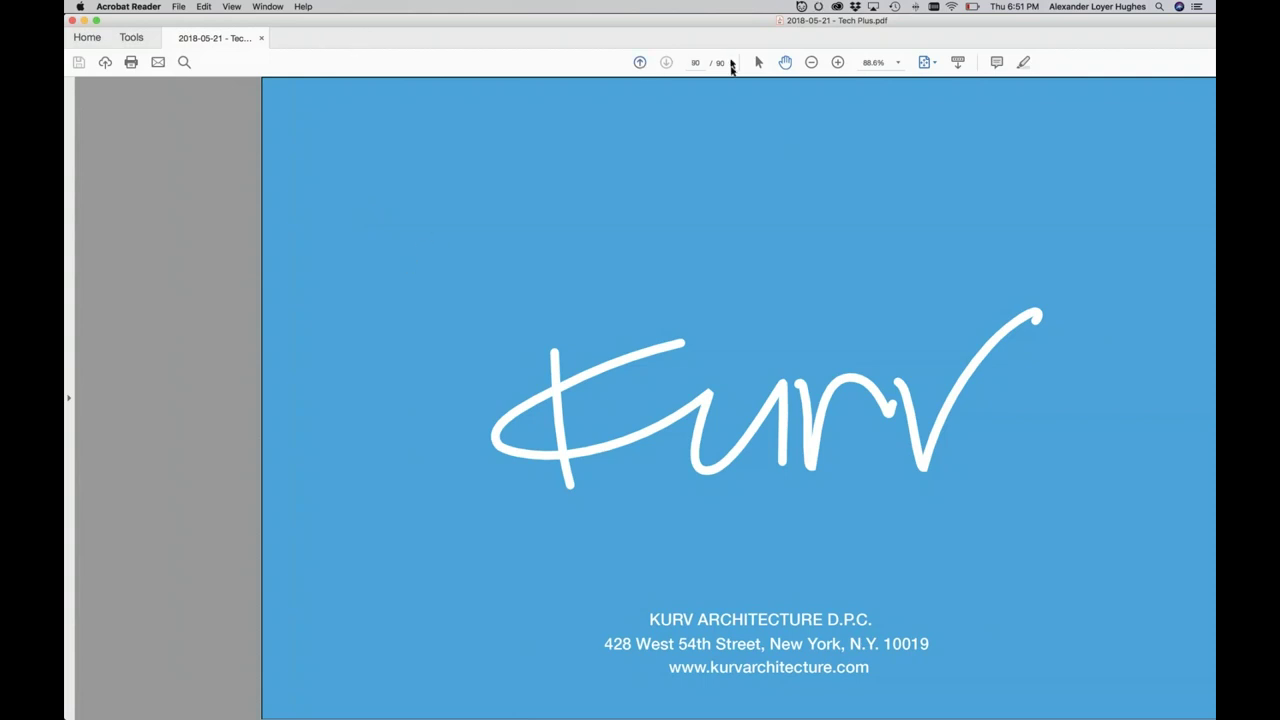
{"action": "left_click", "coordinate": [640, 64]}
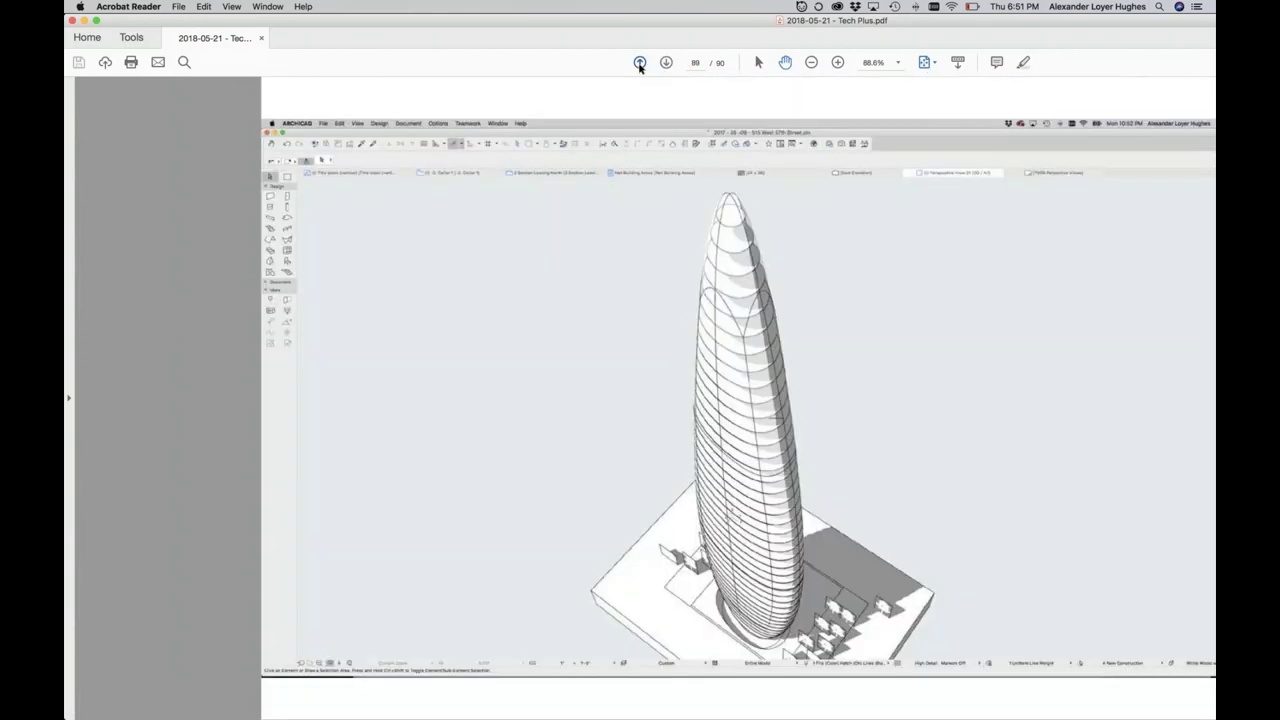
{"action": "left_click", "coordinate": [640, 64]}
{"action": "left_click", "coordinate": [640, 64]}
{"action": "left_click", "coordinate": [640, 64]}
{"action": "left_click", "coordinate": [640, 64]}
{"action": "left_click", "coordinate": [640, 64]}
{"action": "left_click", "coordinate": [640, 64]}
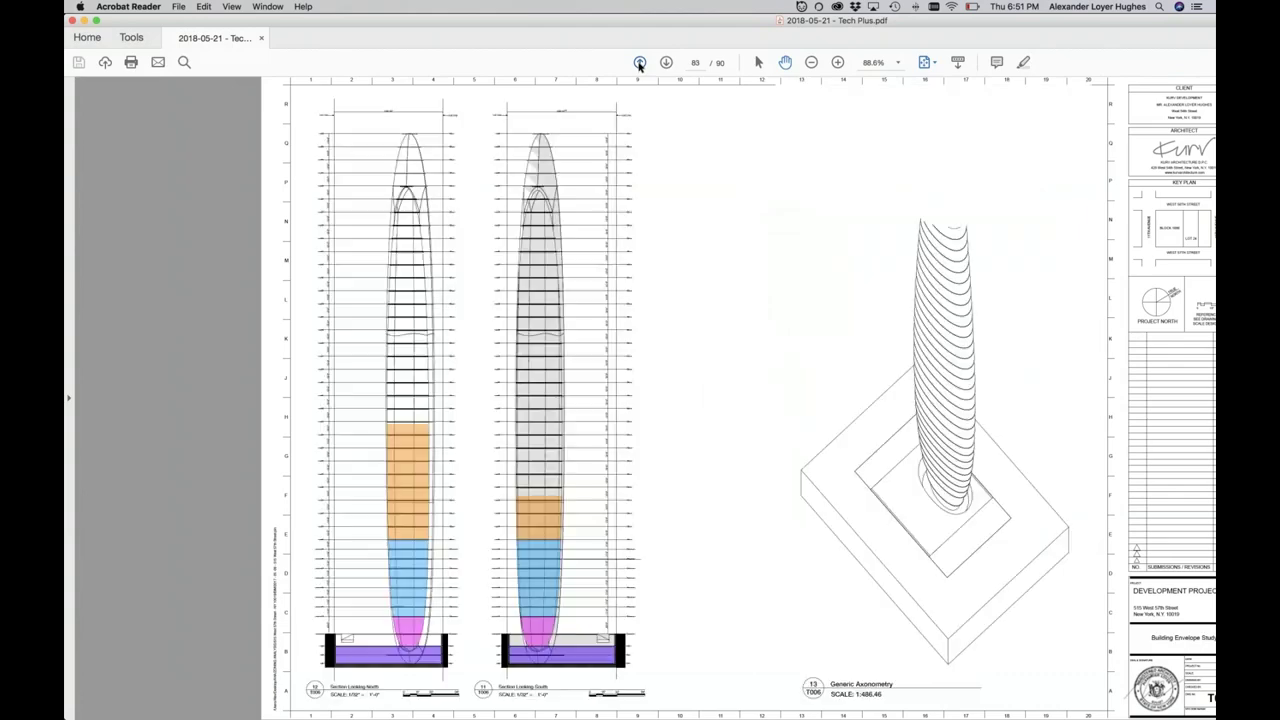
Page back through the PDF from the tower sections to the Total Building Gross component on page 80
{"action": "left_click", "coordinate": [640, 64]}
{"action": "left_click", "coordinate": [640, 64]}
{"action": "left_click", "coordinate": [640, 64]}
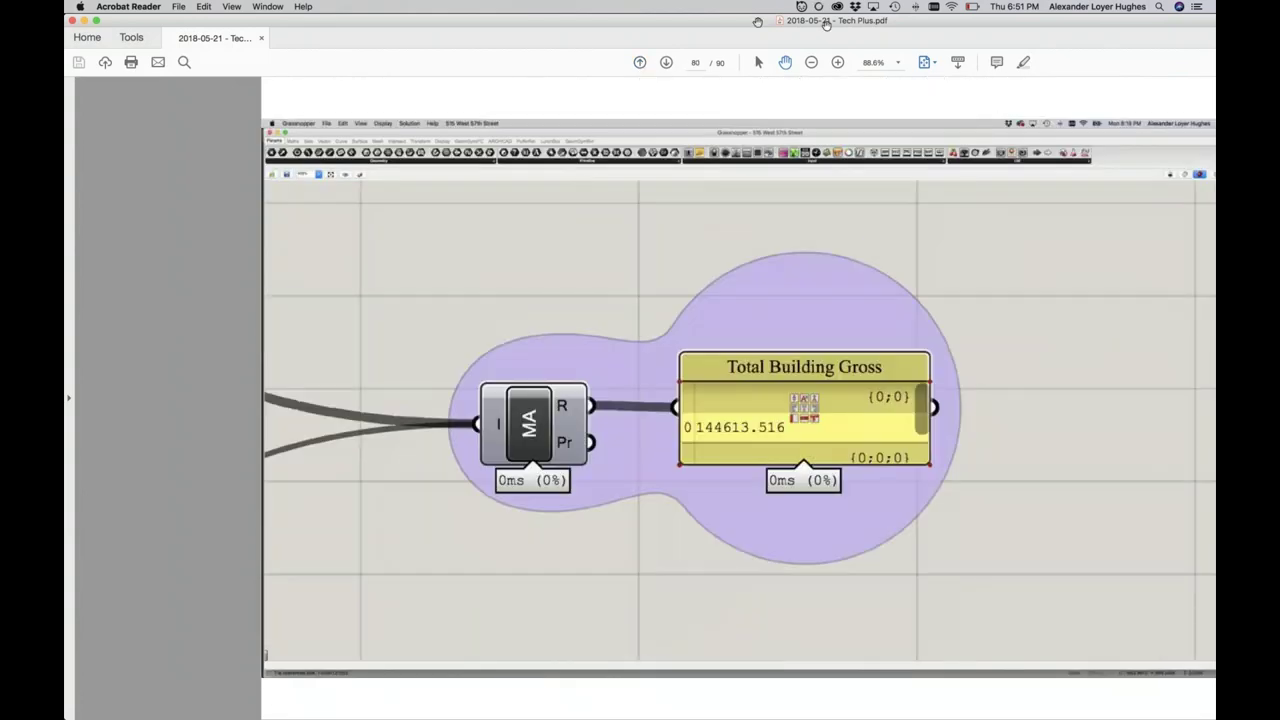
{"action": "key", "text": "Left"}
Reopen the recent PDF 2018-05-21 - Tech Plus and show the Grind definition's Total Building Area and Total Lot Area components
{"action": "left_click_drag", "start_coordinate": [771, 23], "coordinate": [917, 23]}
{"action": "left_click", "coordinate": [324, 39]}
{"action": "left_click", "coordinate": [178, 6]}
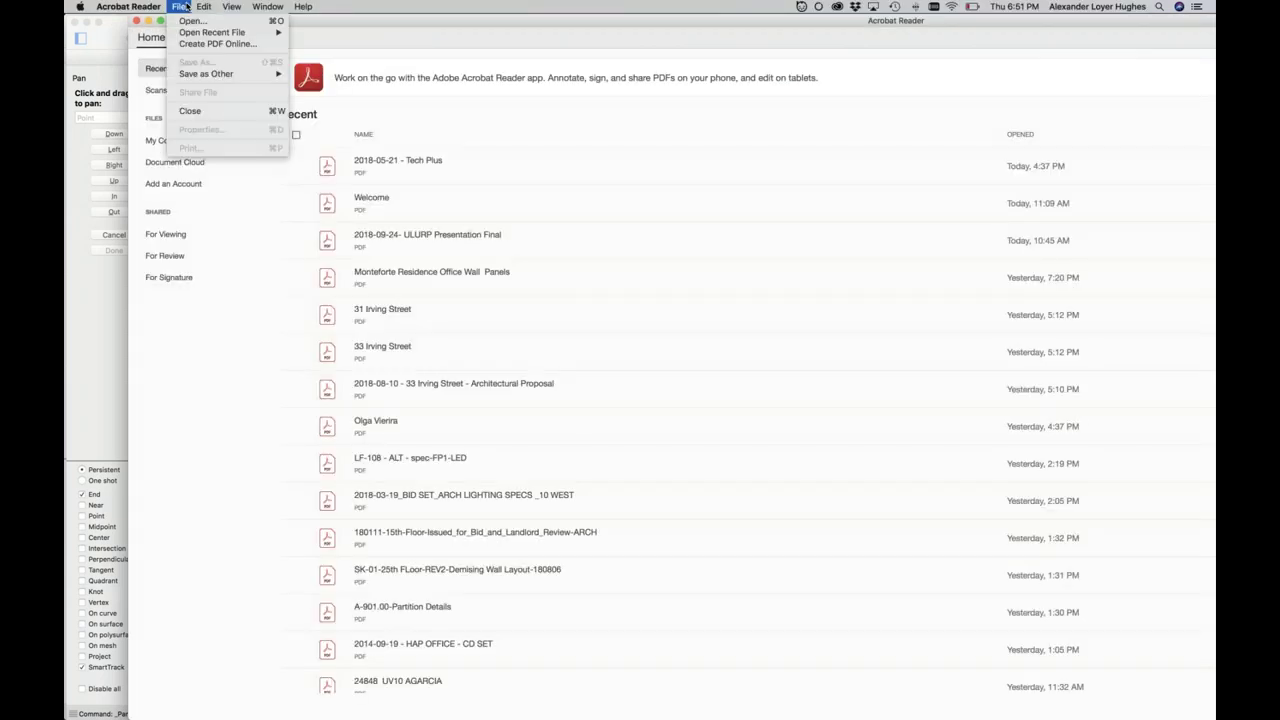
{"action": "mouse_move", "coordinate": [215, 33]}
{"action": "left_click", "coordinate": [340, 33]}
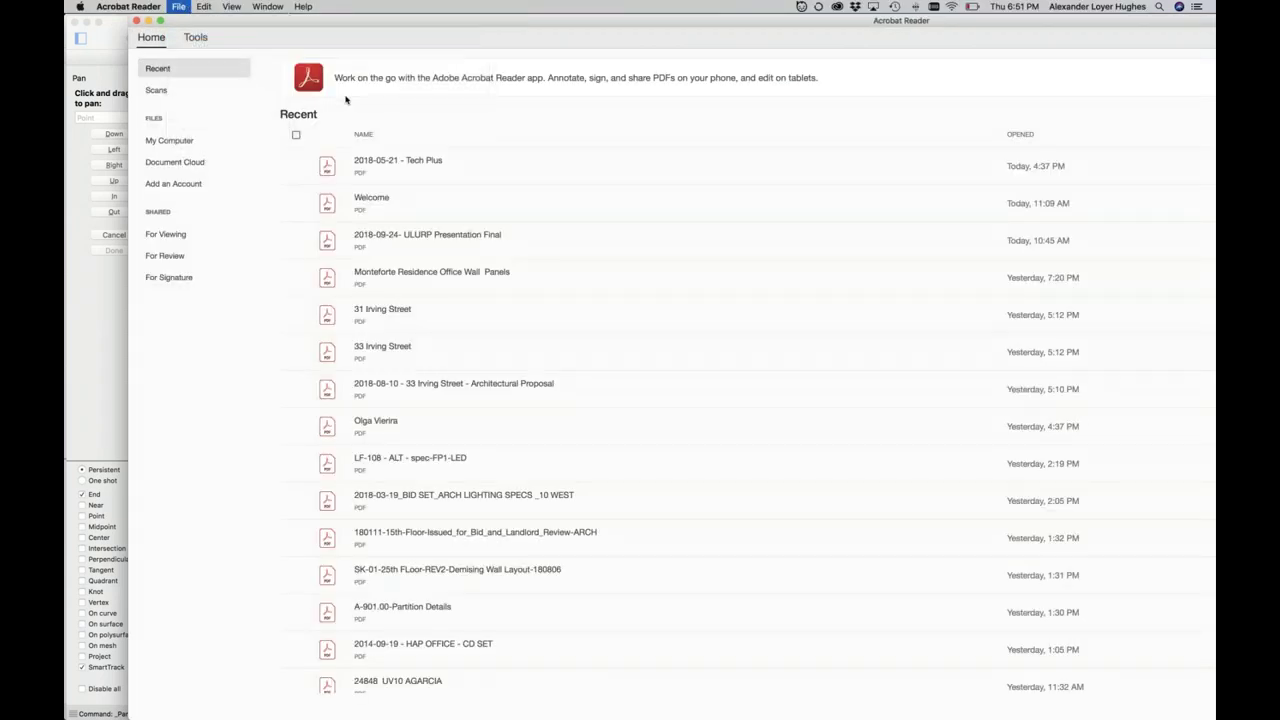
{"action": "key", "text": "Escape"}
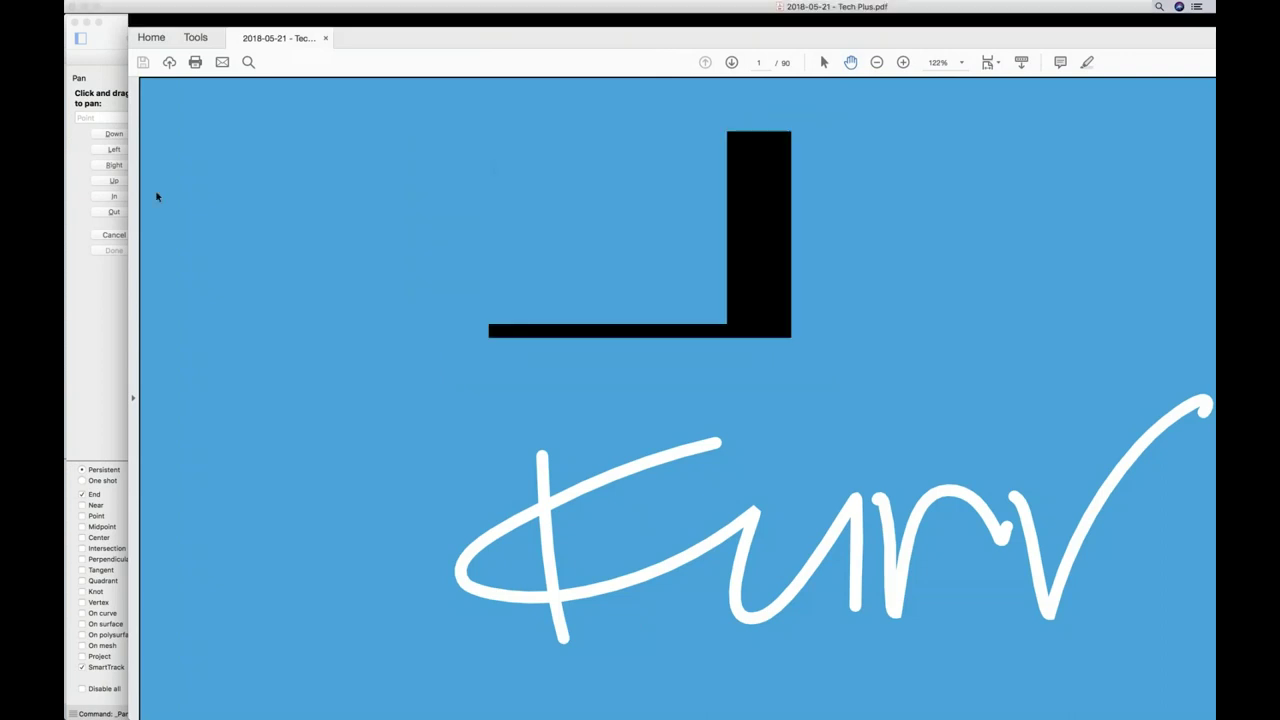
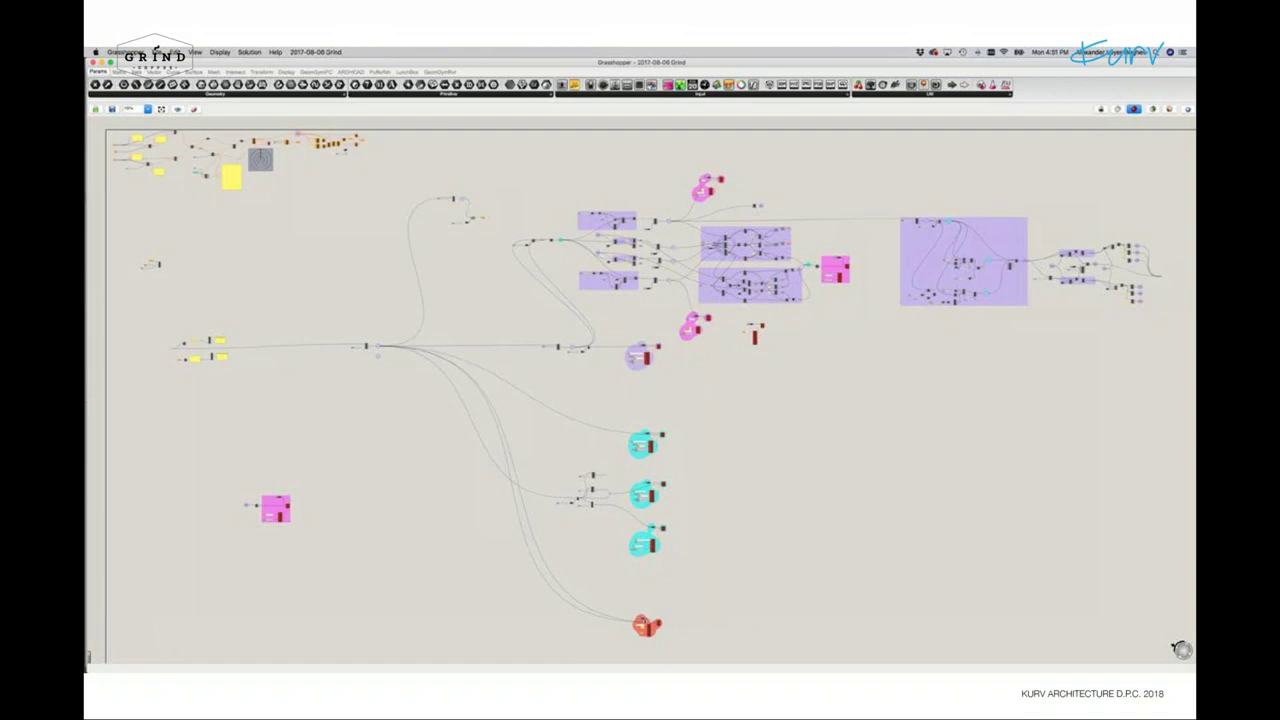
{"action": "scroll", "coordinate": [190, 350], "scroll_direction": "up", "scroll_amount": 10}
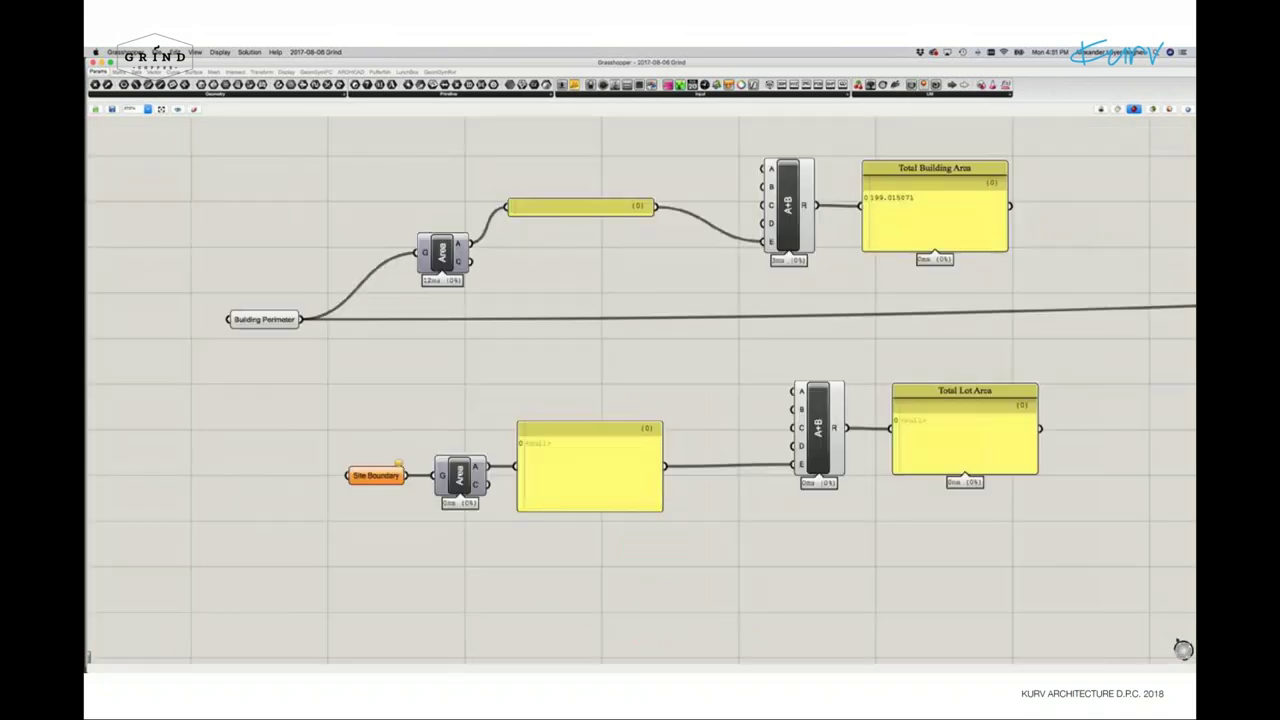
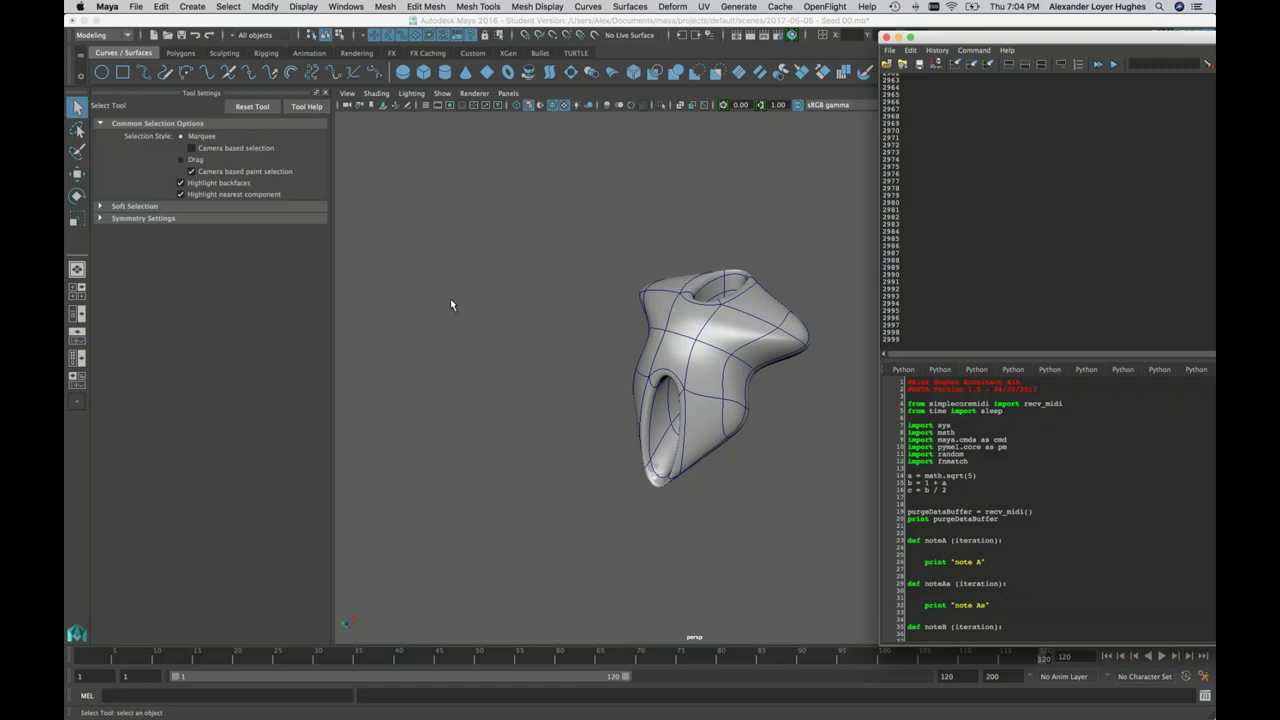
Switch to Grasshopper and place a Python Script component in the empty canvas area beside the Zone group
{"action": "key", "text": "super+Tab"}
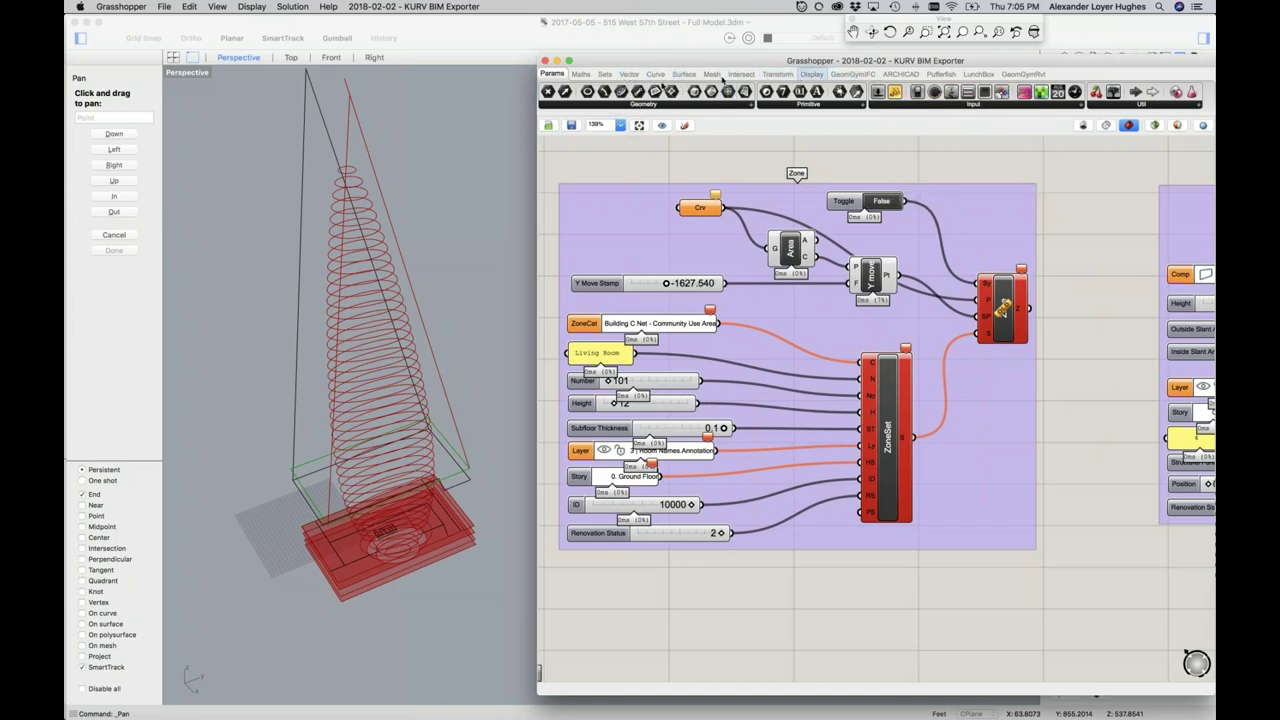
{"action": "left_click", "coordinate": [580, 74]}
{"action": "left_click", "coordinate": [995, 108]}
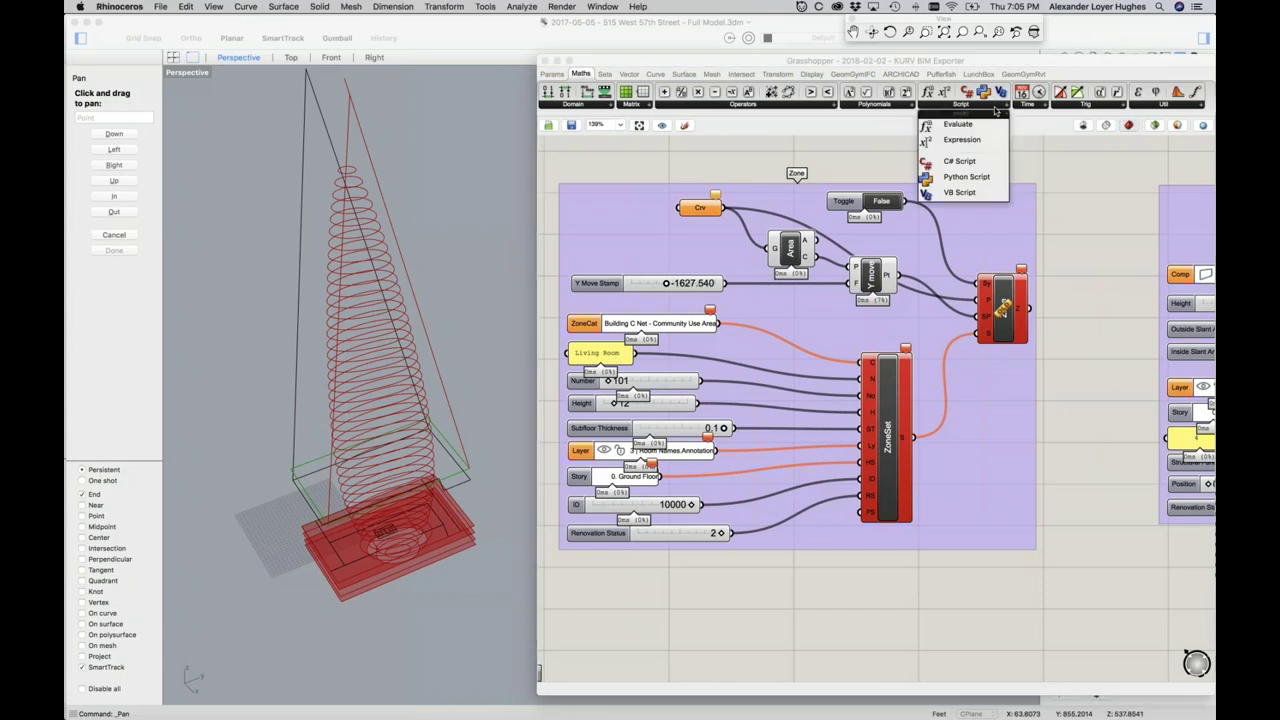
{"action": "left_click_drag", "start_coordinate": [972, 177], "coordinate": [1067, 453]}
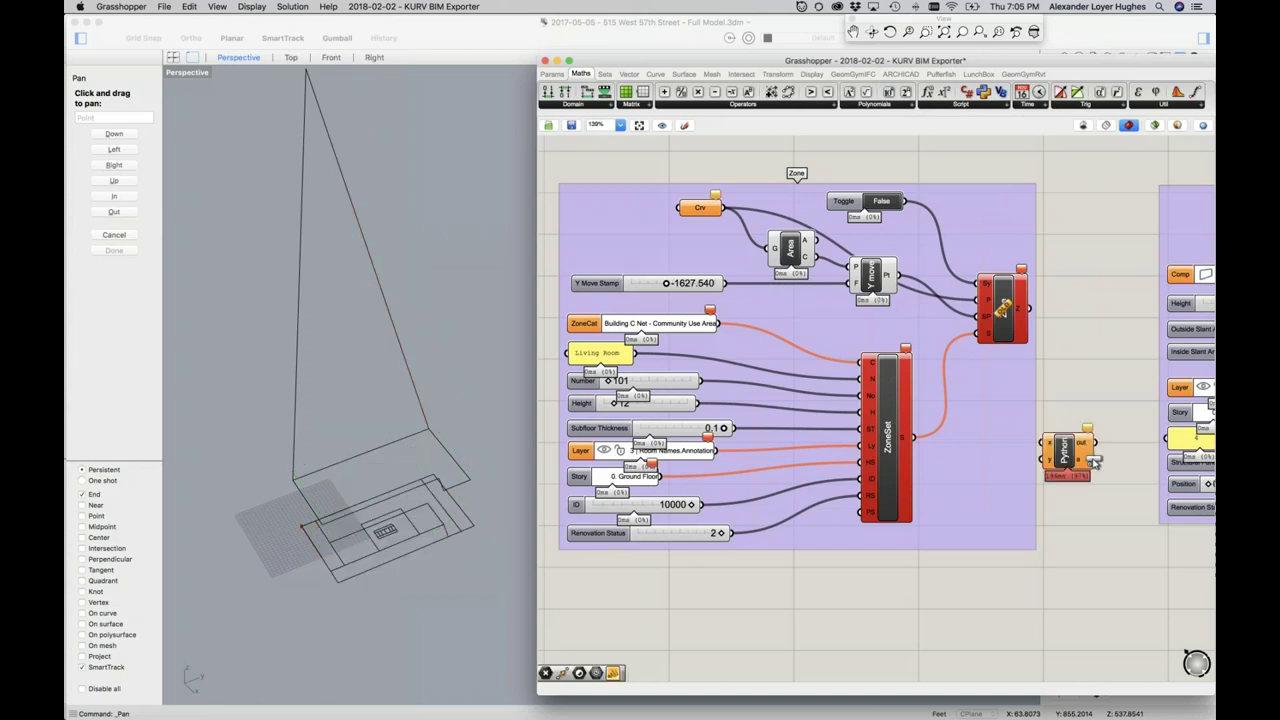
View the new Python component's script in its editor, and close the editor without applying
{"action": "double_click", "coordinate": [1065, 451]}
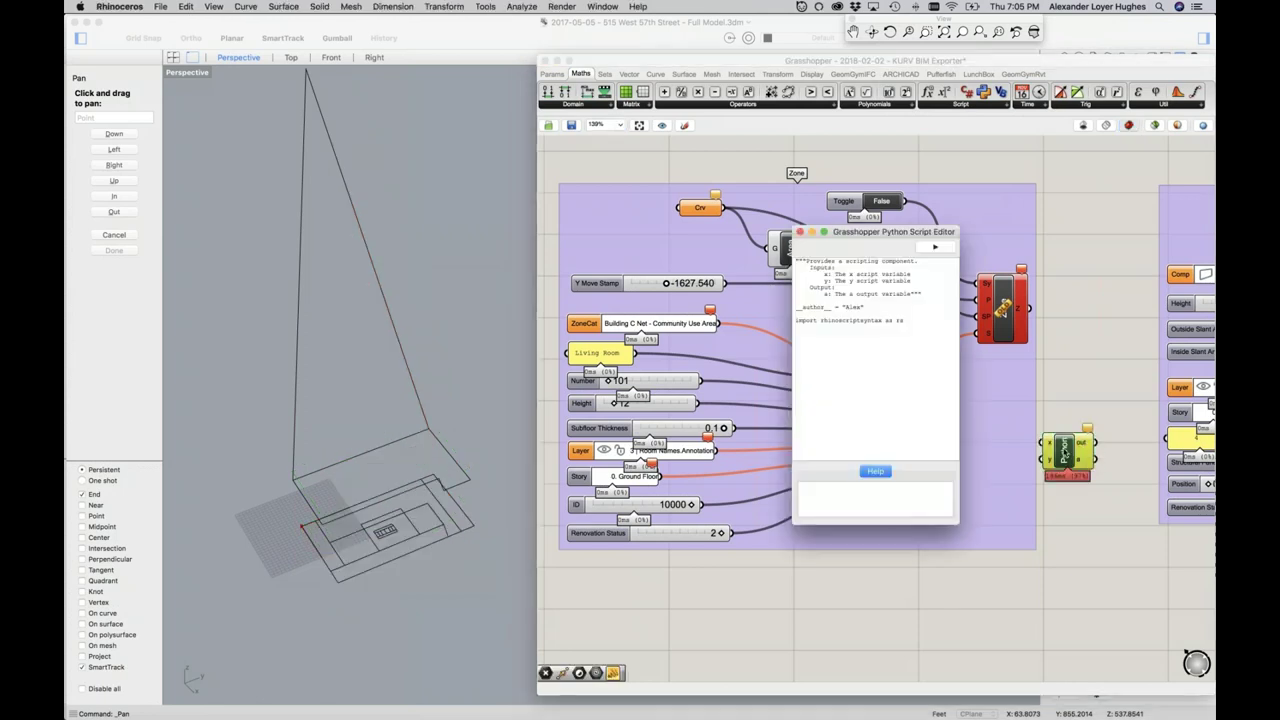
{"action": "left_click", "coordinate": [800, 232]}
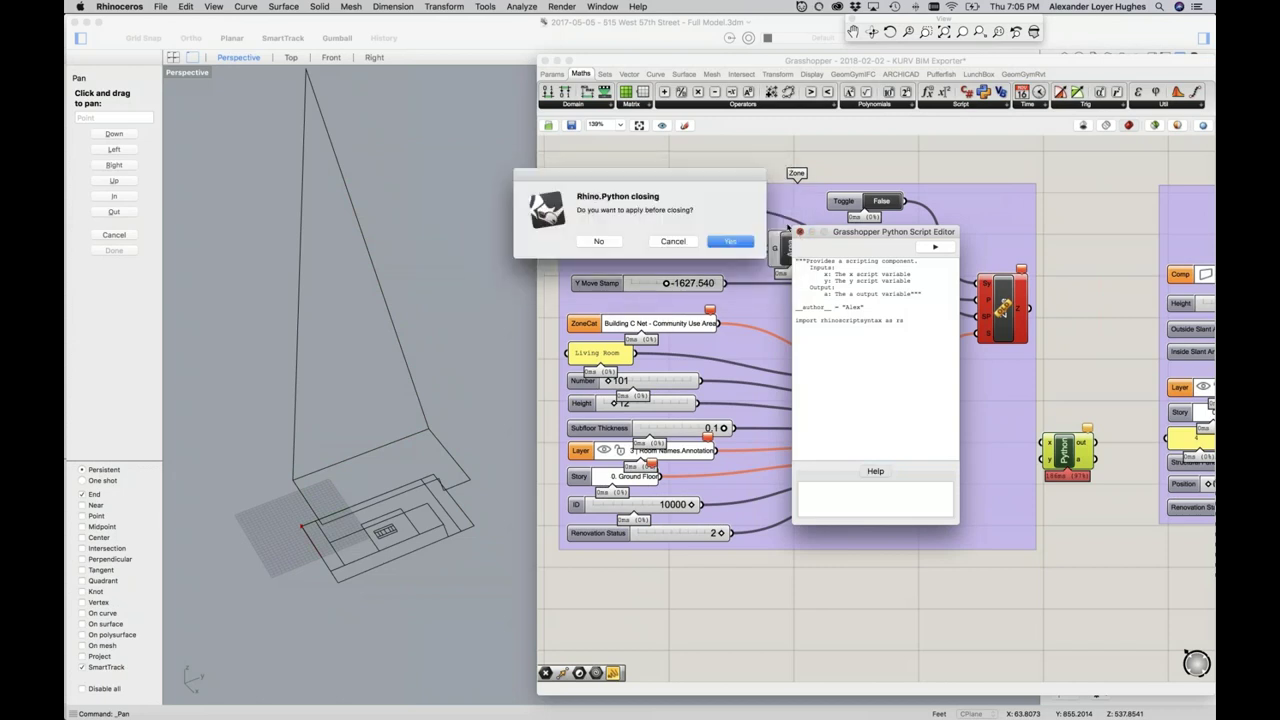
{"action": "left_click", "coordinate": [673, 243]}
{"action": "left_click", "coordinate": [800, 232]}
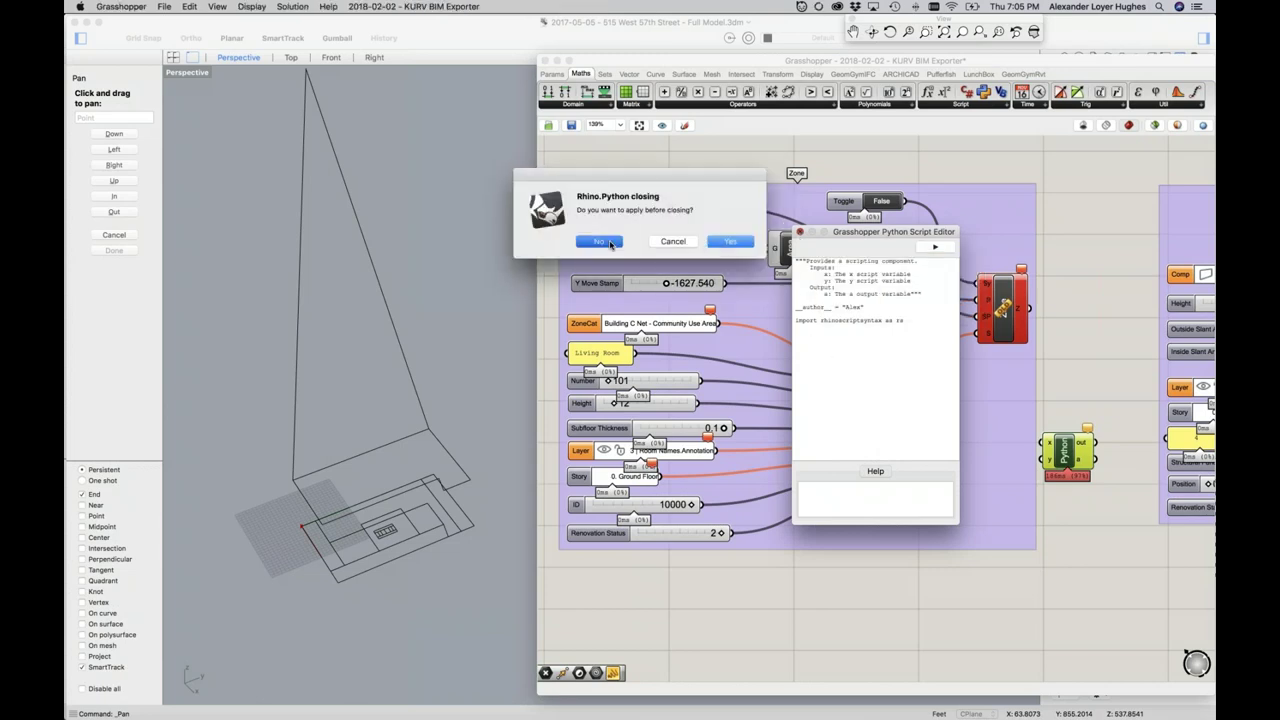
{"action": "key", "text": "Return"}
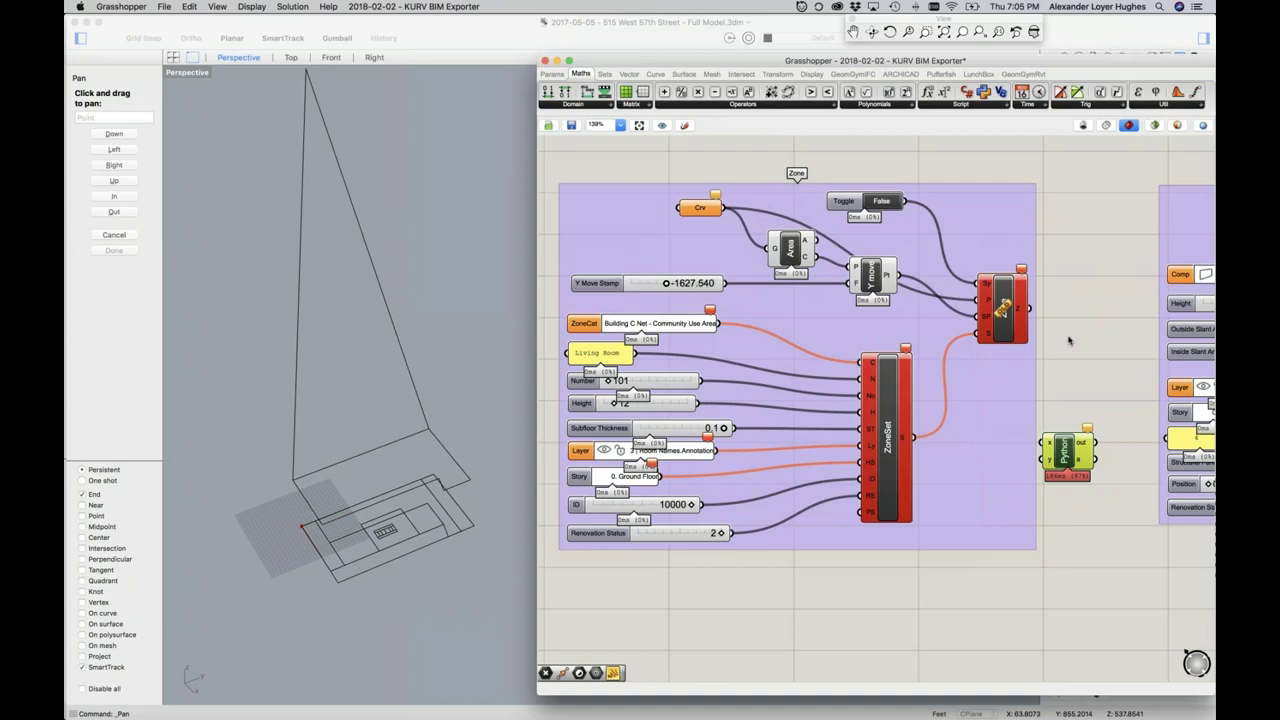
Switch to Logic Pro X to show the Warbling Wave track, and bring up Terminal with the midiwriter.py command
{"action": "key", "text": "super+Tab"}
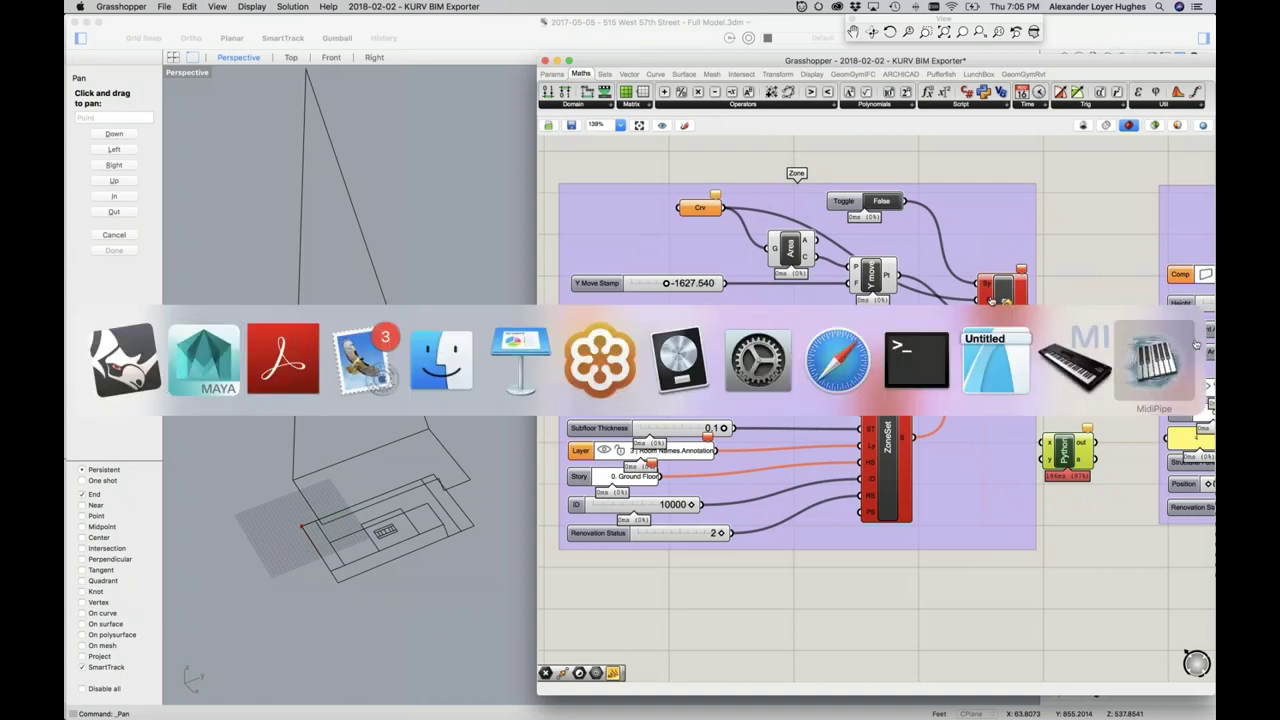
{"action": "left_click", "coordinate": [702, 366]}
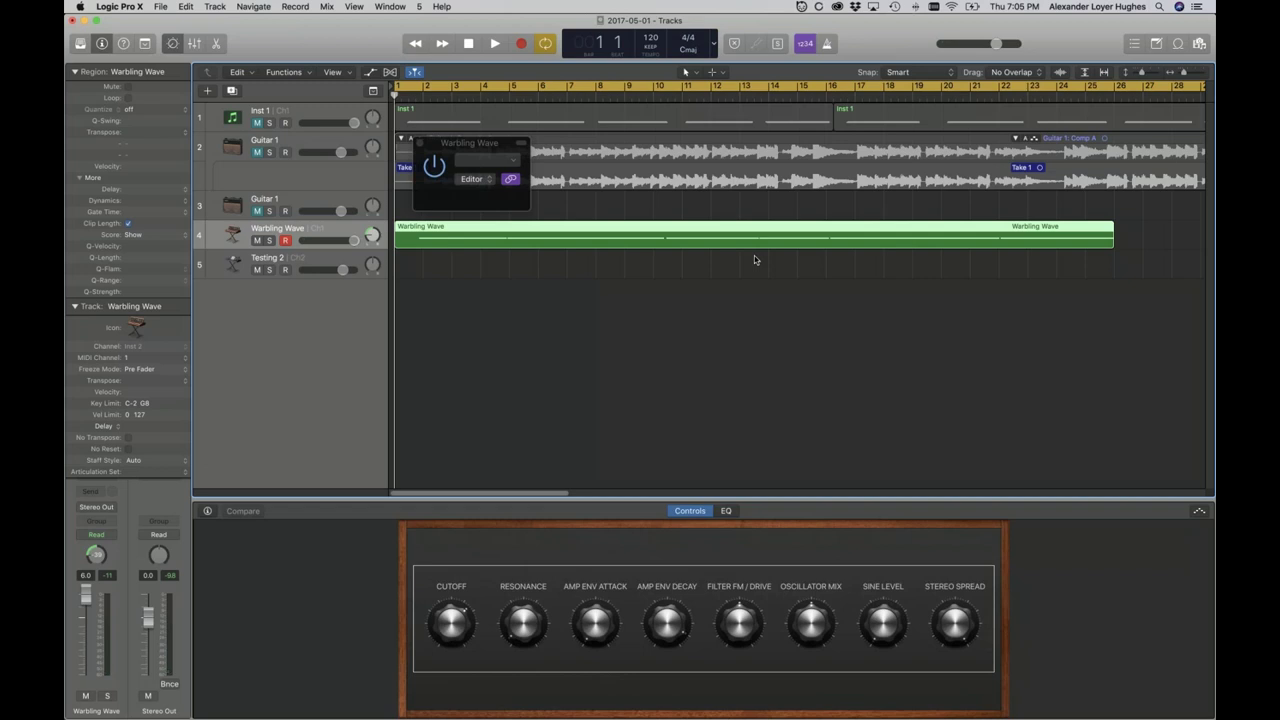
{"action": "key", "text": "super+Tab"}
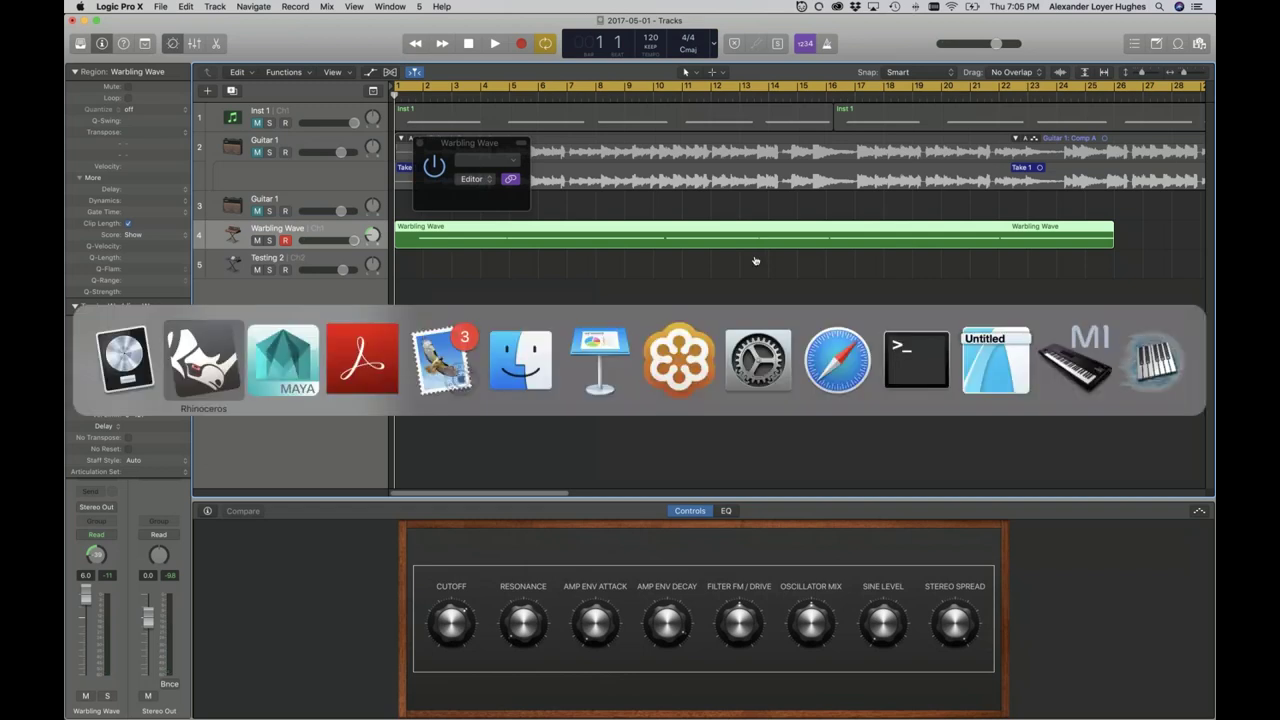
{"action": "left_click", "coordinate": [917, 358]}
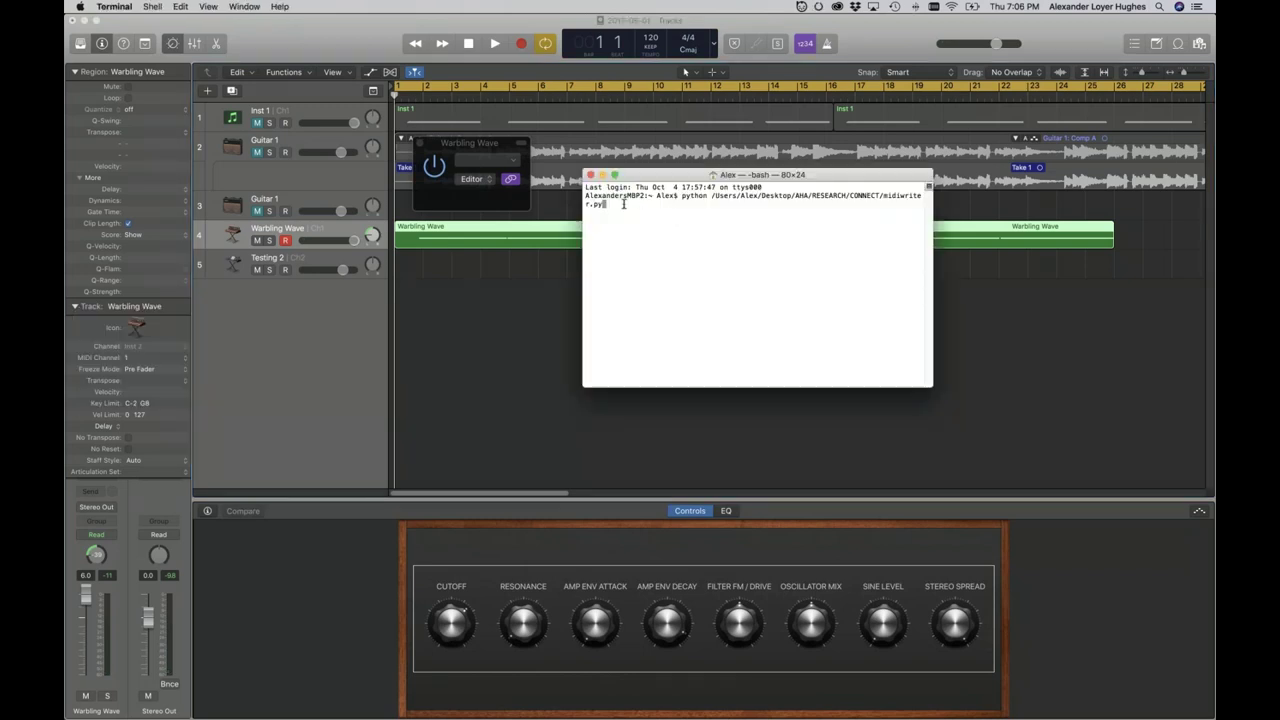
Switch to Maya and reposition the Script Editor so the MIDI Python script is shown beside the mesh form
{"action": "key", "text": "super+Tab"}
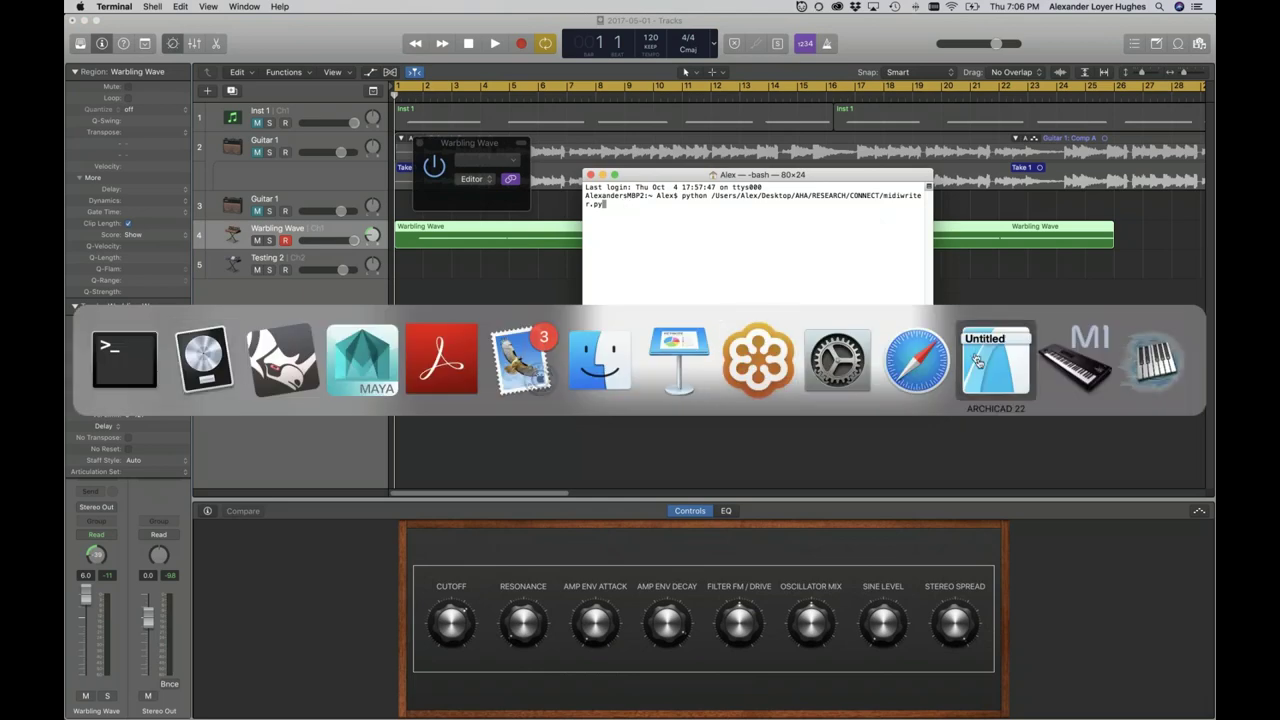
{"action": "left_click", "coordinate": [321, 362]}
{"action": "key", "text": "super+Tab"}
{"action": "left_click", "coordinate": [385, 365]}
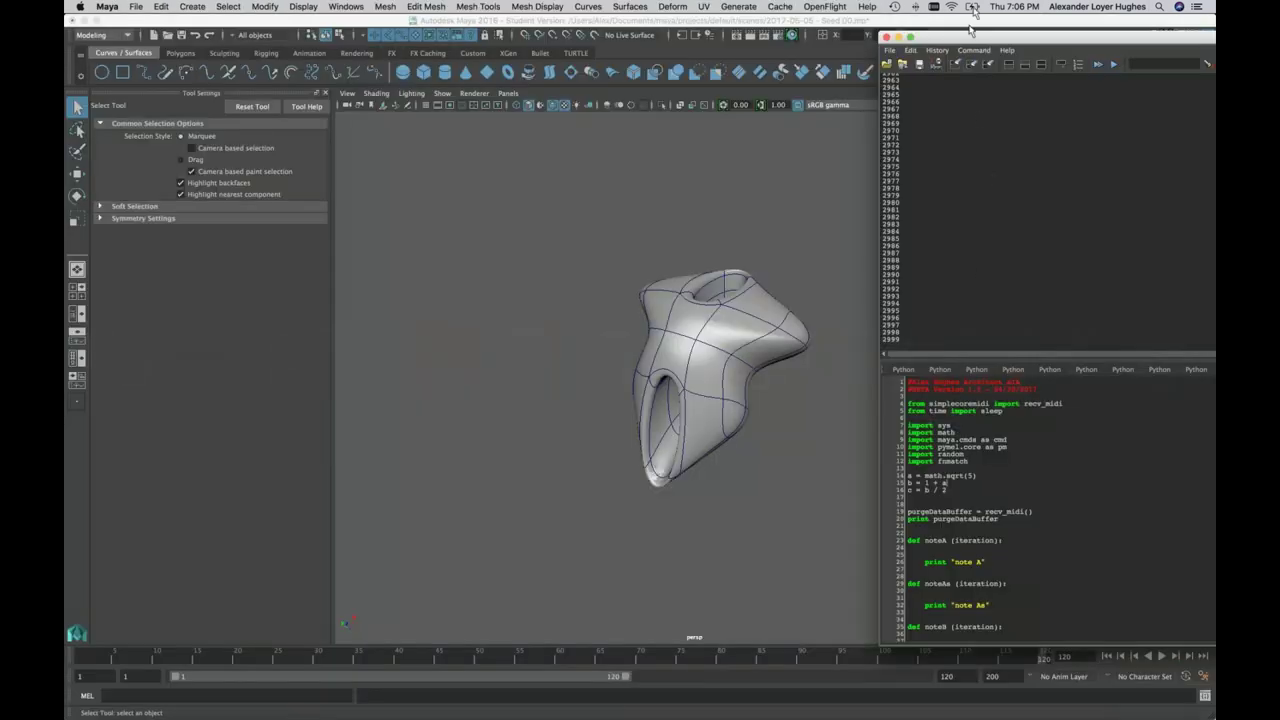
{"action": "left_click_drag", "start_coordinate": [968, 28], "coordinate": [897, 17]}
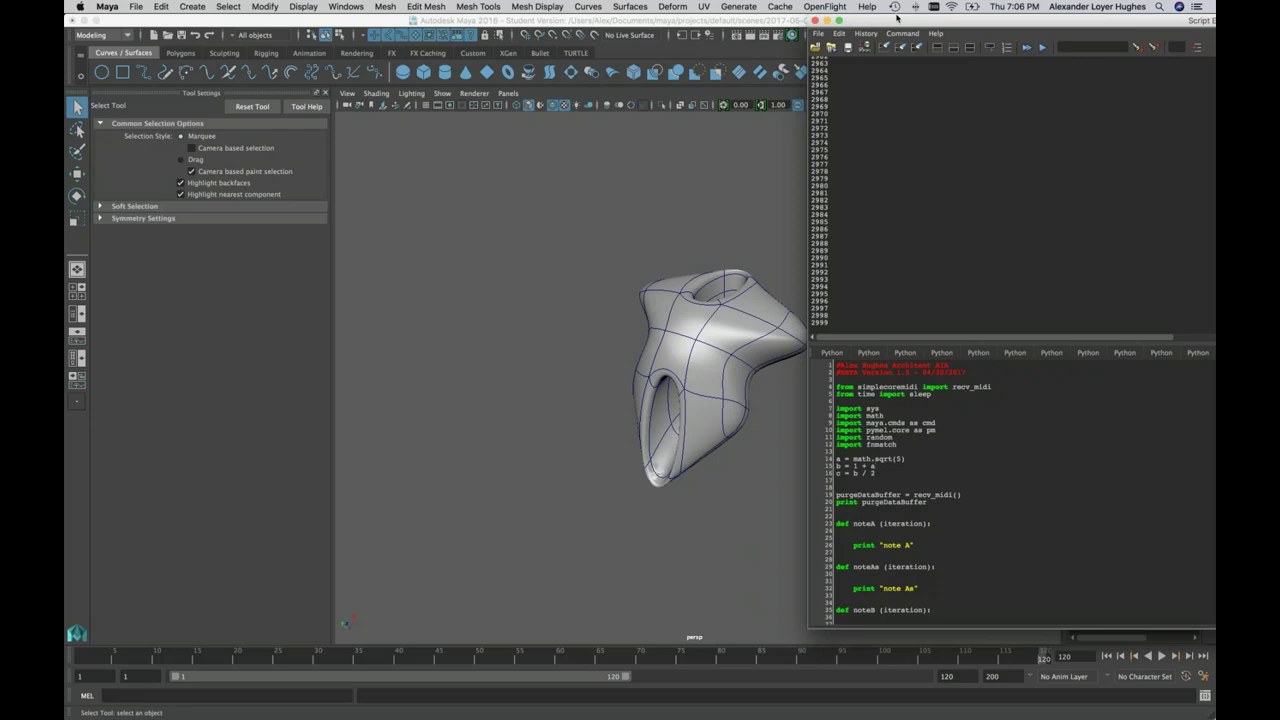
{"action": "key", "text": "BackSpace"}
{"action": "type", "text": "a"}
Switch to Finder and move the CONNECT folder window fully into view to show the preview of Python Instrucitons.txt
{"action": "key", "text": "super+Tab"}
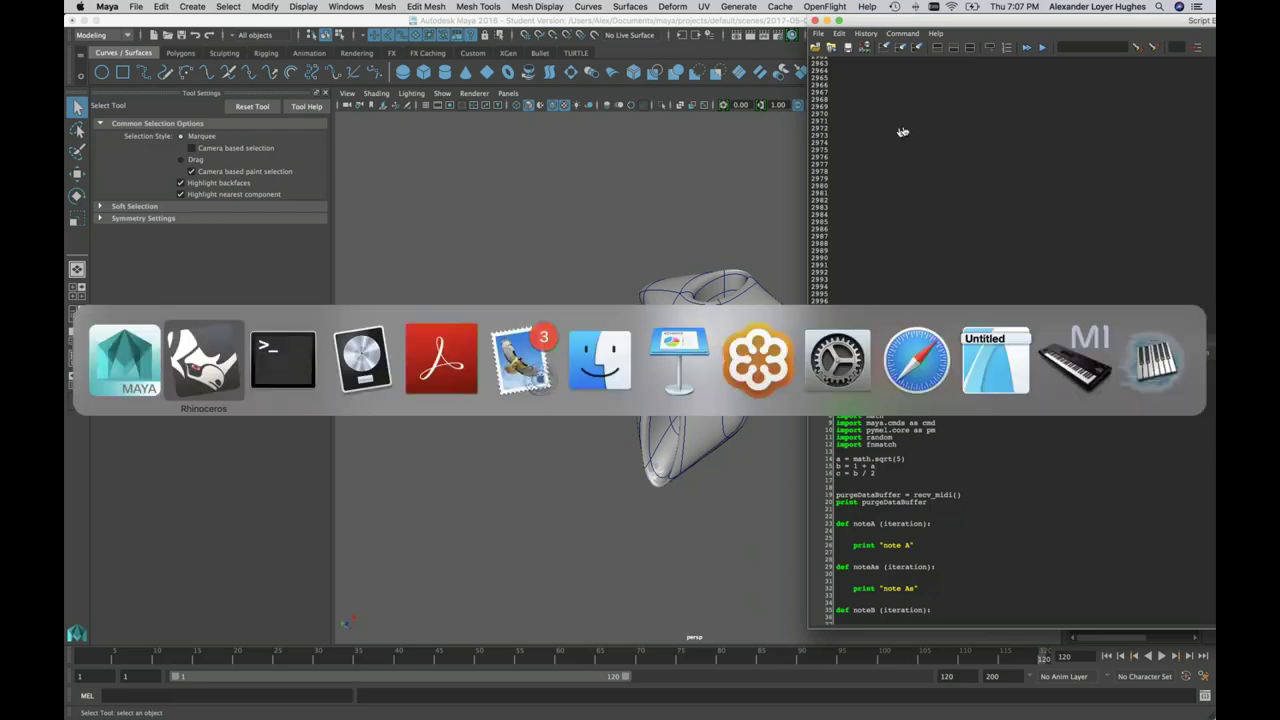
{"action": "left_click", "coordinate": [598, 352]}
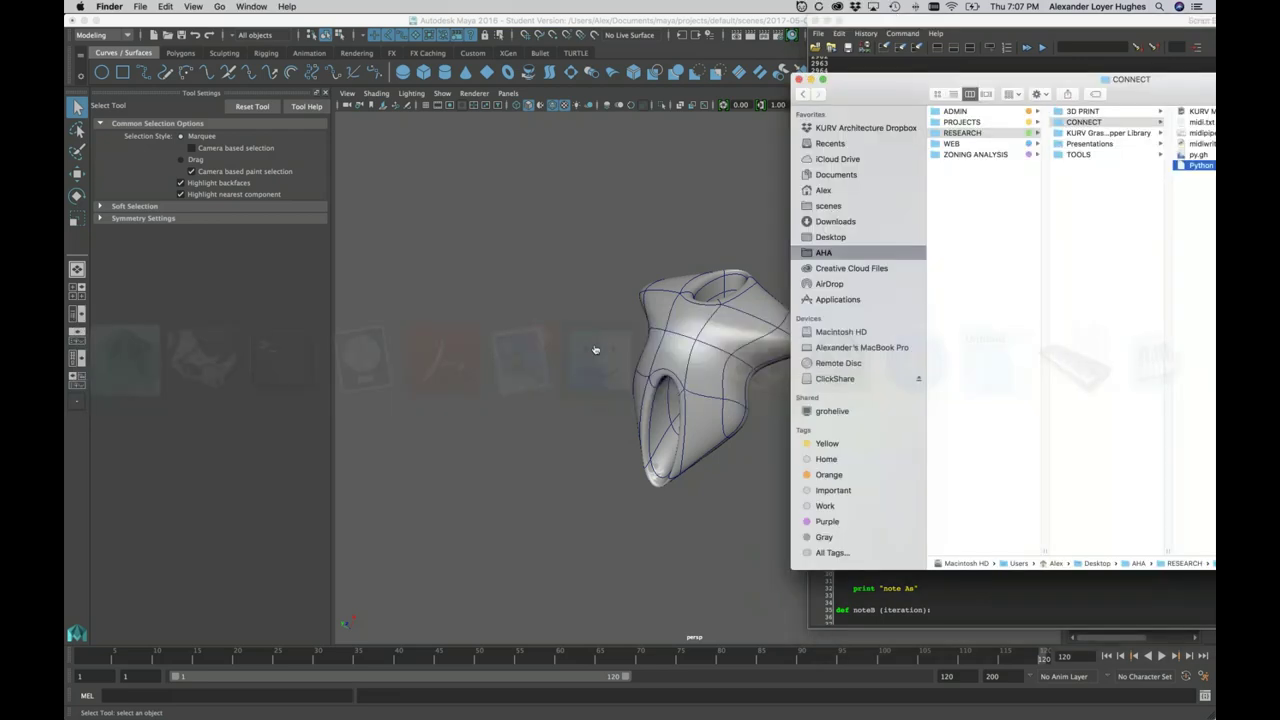
{"action": "left_click_drag", "start_coordinate": [916, 97], "coordinate": [636, 85]}
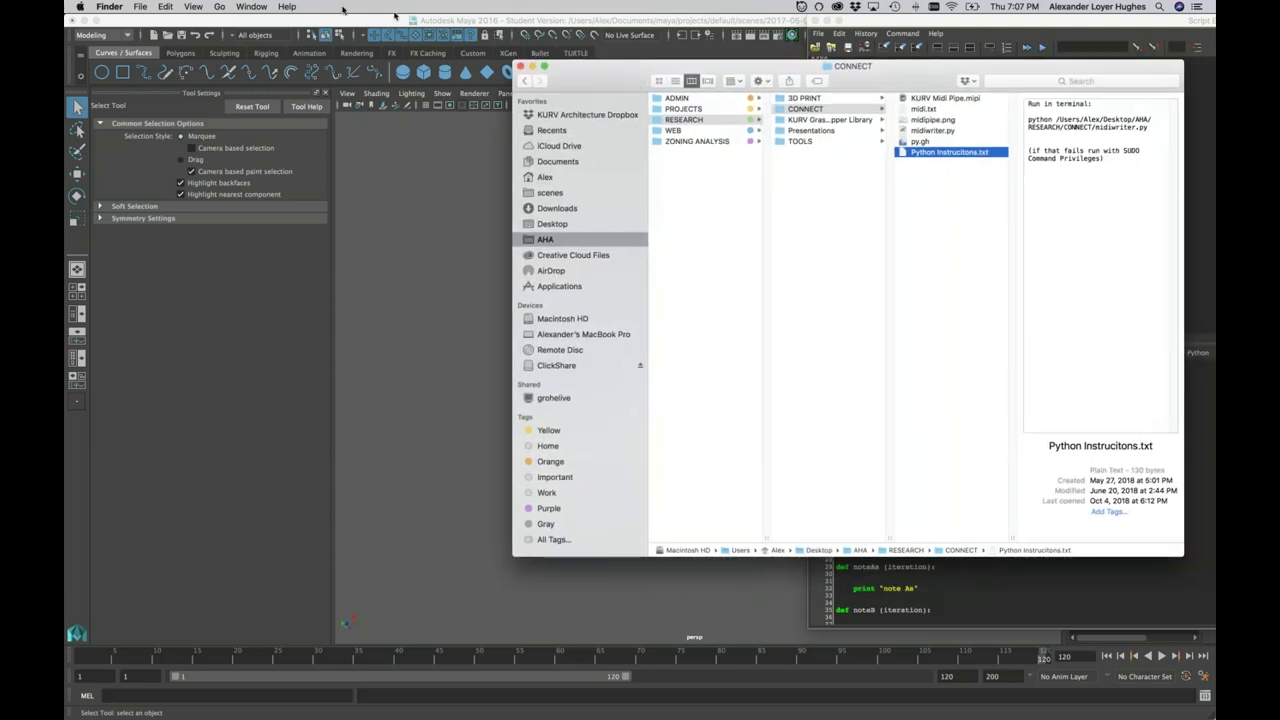
{"action": "left_click", "coordinate": [251, 6]}
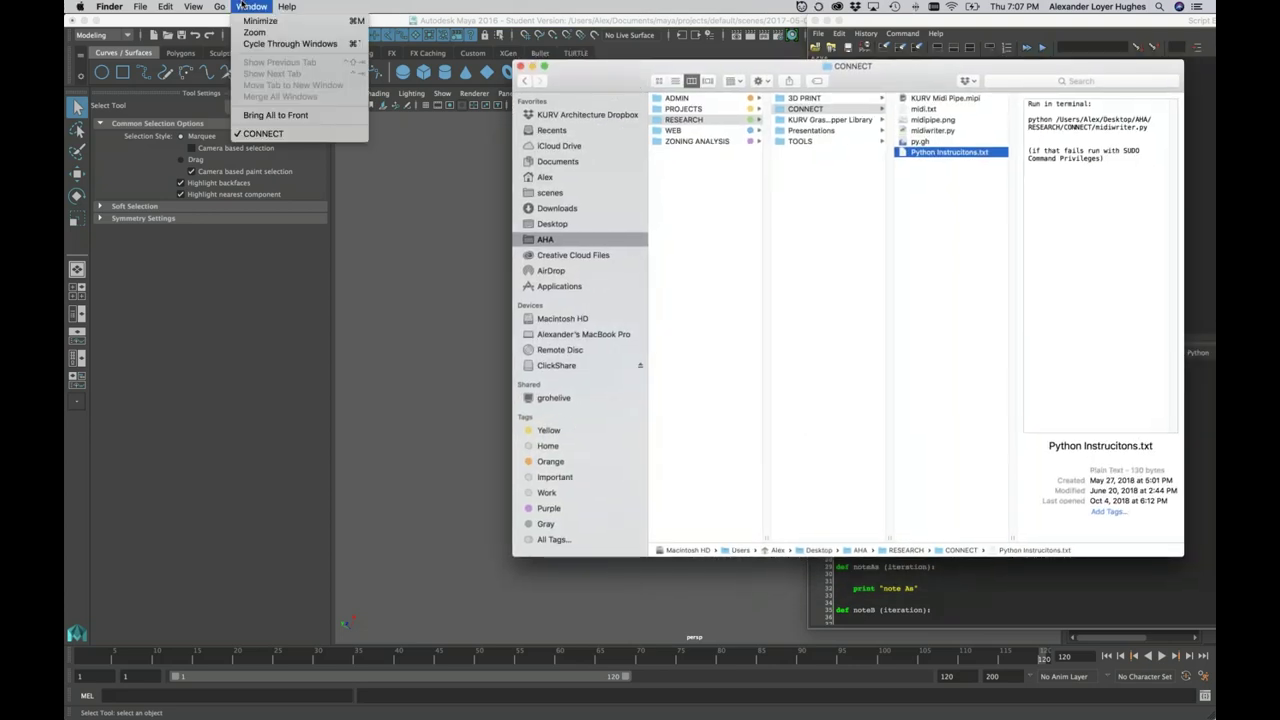
{"action": "left_click", "coordinate": [606, 83]}
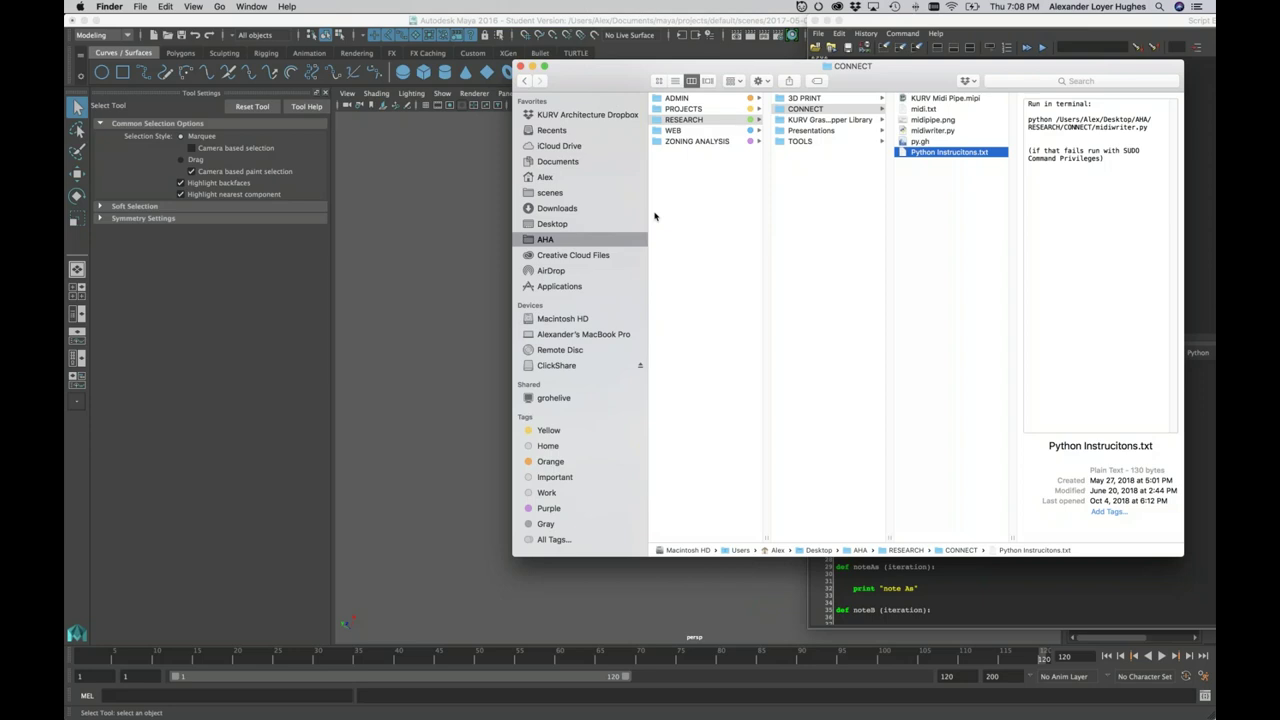
Look through the 3D PRINT folder's STL models, including Model 0.stl, and the PROJECTS and RESEARCH folders
{"action": "left_click", "coordinate": [820, 100]}
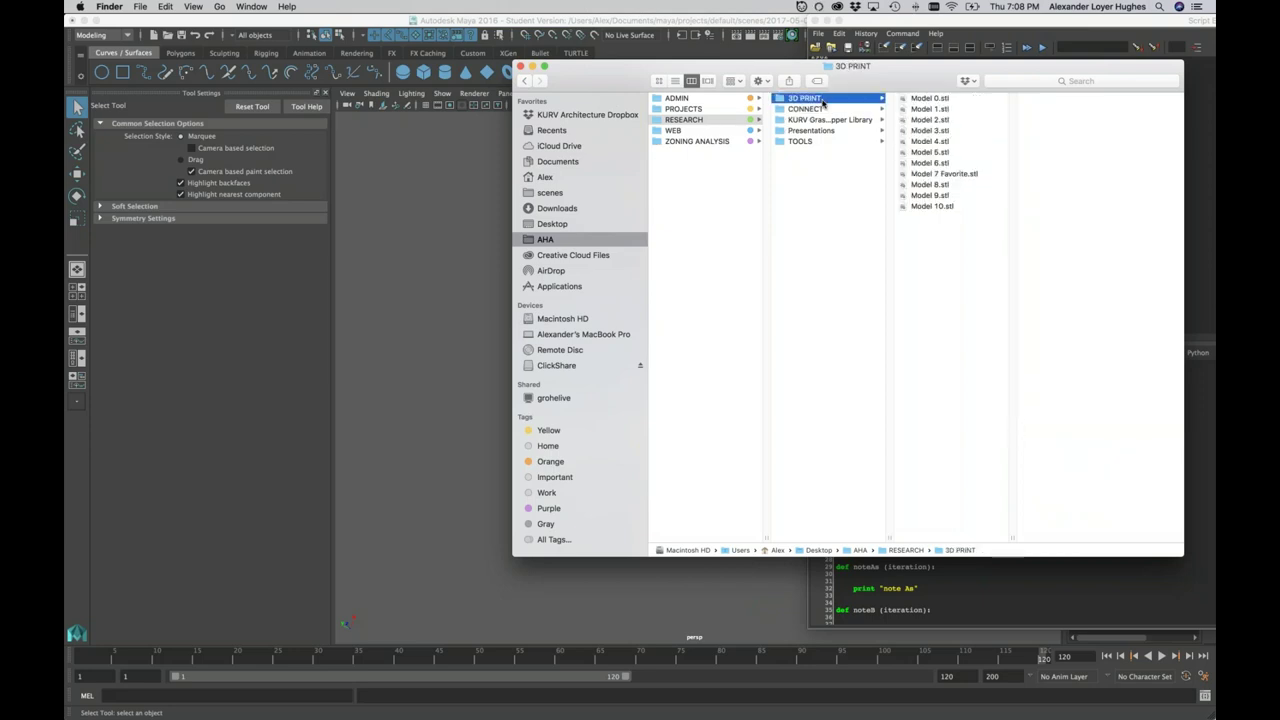
{"action": "left_click", "coordinate": [930, 98]}
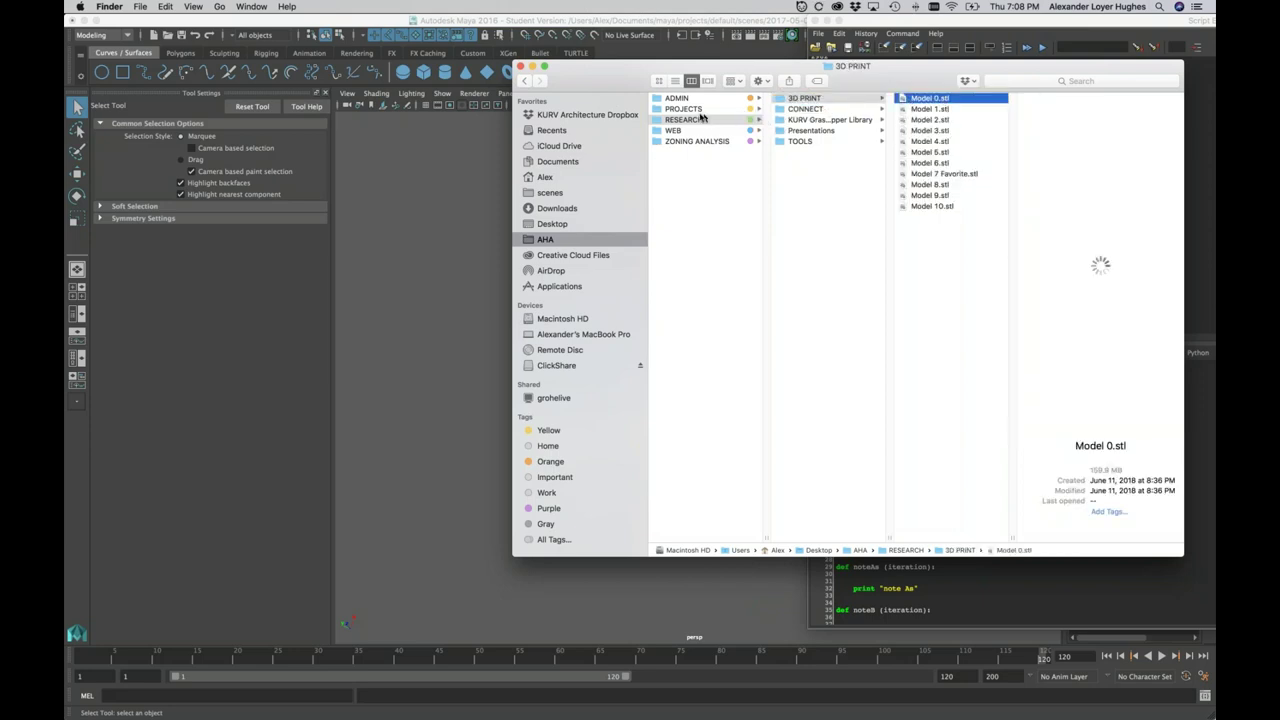
{"action": "left_click", "coordinate": [697, 110]}
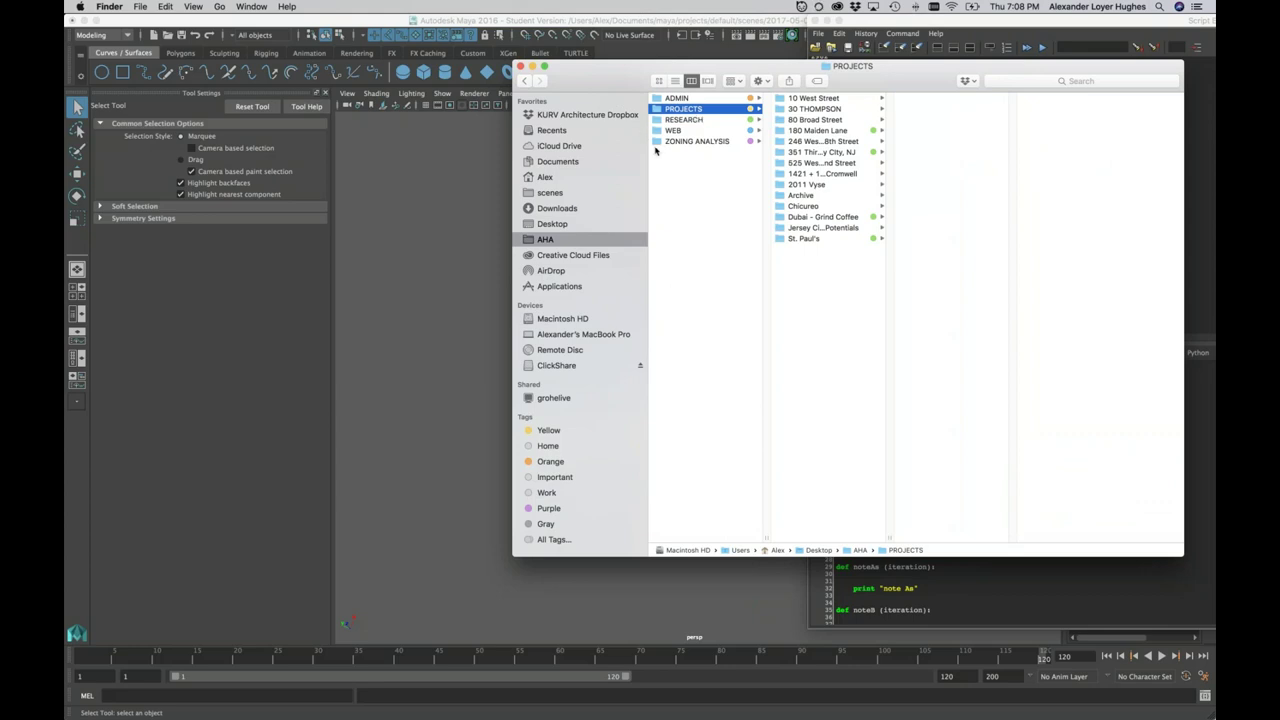
{"action": "left_click", "coordinate": [714, 120]}
{"action": "left_click", "coordinate": [827, 134]}
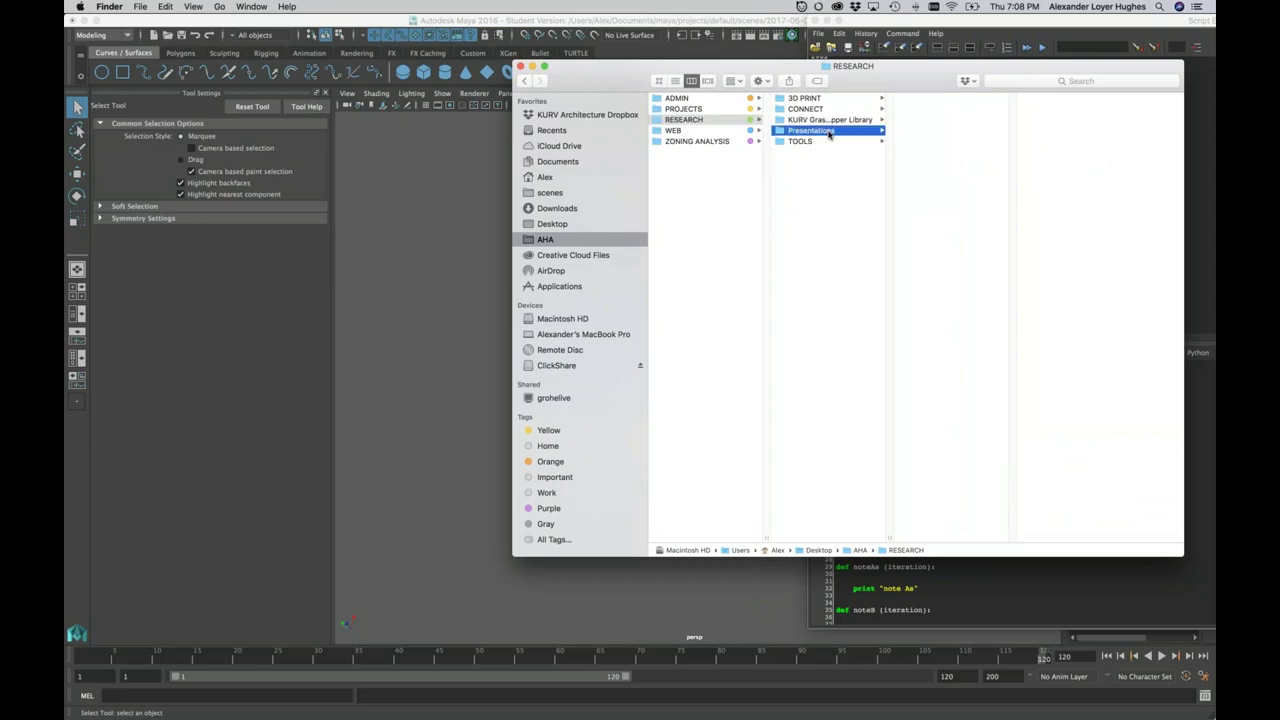
{"action": "left_click", "coordinate": [847, 99]}
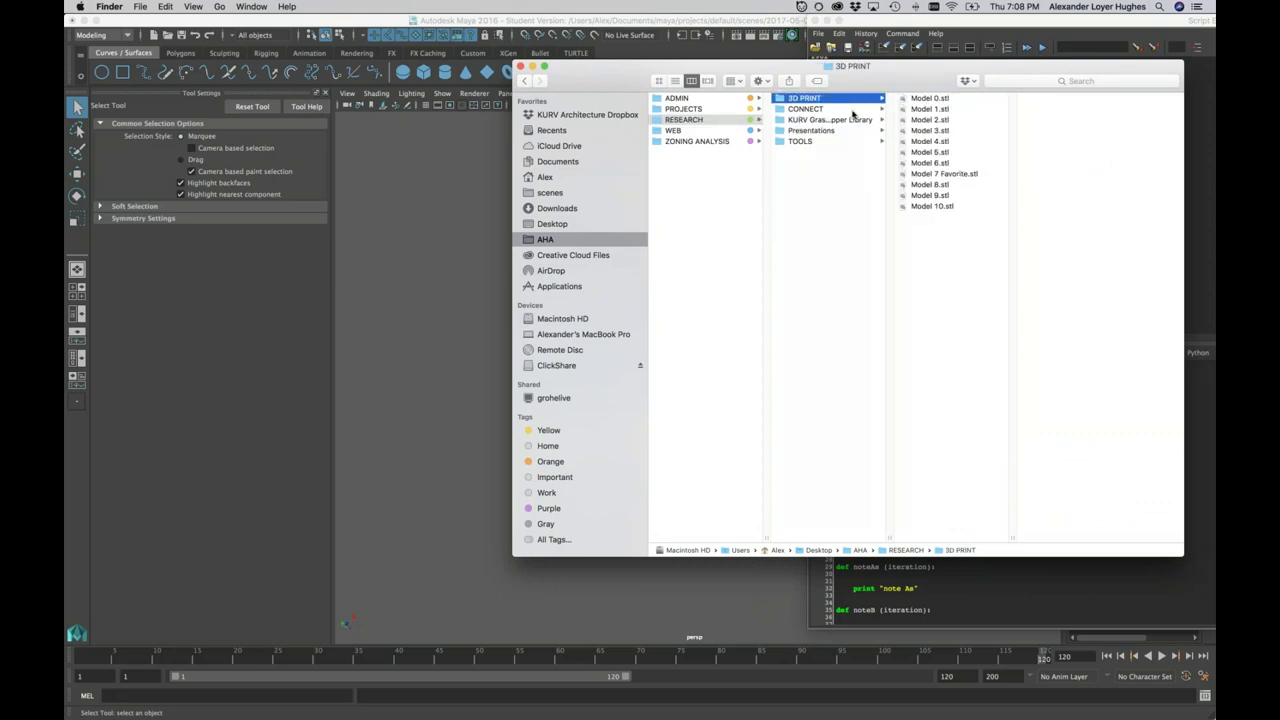
Browse the remaining RESEARCH folders down to the TECH + presentation's Images Zoning folder, and show the KURV Architecture Dropbox
{"action": "left_click", "coordinate": [853, 109]}
{"action": "left_click", "coordinate": [853, 120]}
{"action": "left_click", "coordinate": [847, 131]}
{"action": "left_click", "coordinate": [846, 141]}
{"action": "left_click", "coordinate": [852, 131]}
{"action": "left_click", "coordinate": [930, 98]}
{"action": "left_click", "coordinate": [1045, 109]}
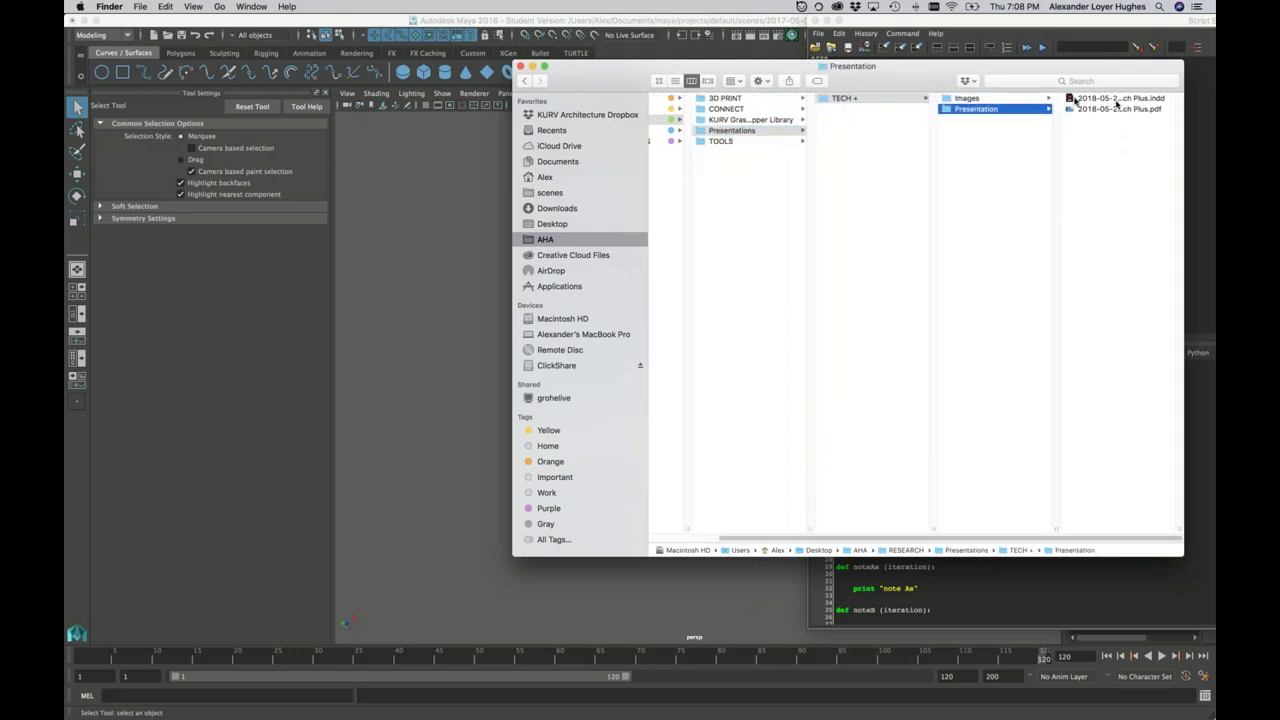
{"action": "left_click", "coordinate": [1034, 100]}
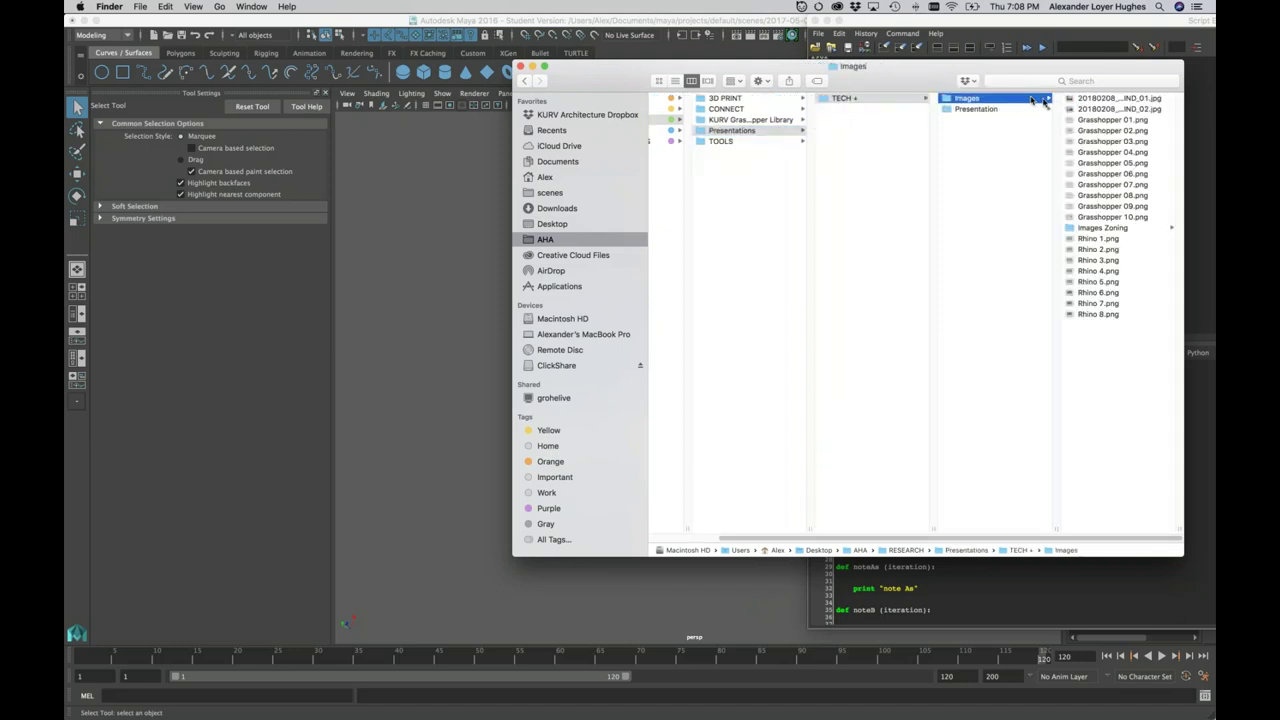
{"action": "left_click", "coordinate": [1100, 228]}
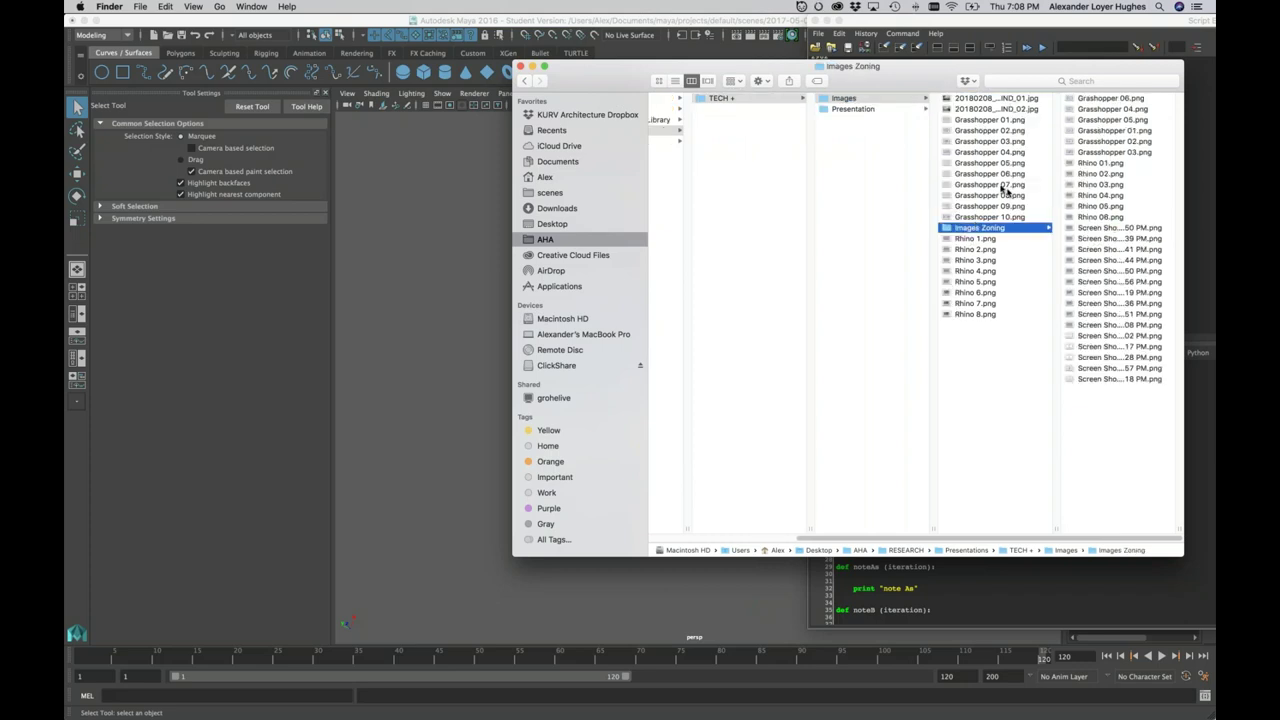
{"action": "left_click", "coordinate": [600, 118]}
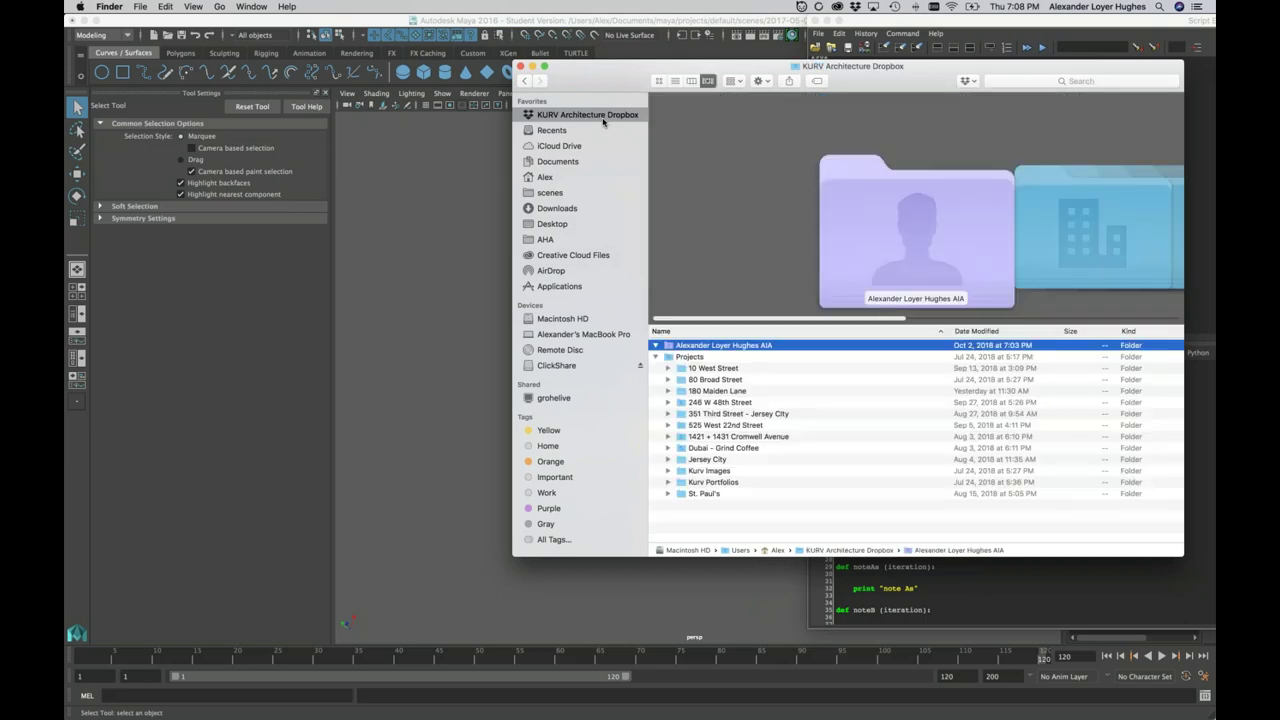
Open the Research folder in the KURV Architecture Dropbox and look through its movie files
{"action": "scroll", "coordinate": [740, 418], "scroll_direction": "down", "scroll_amount": 1}
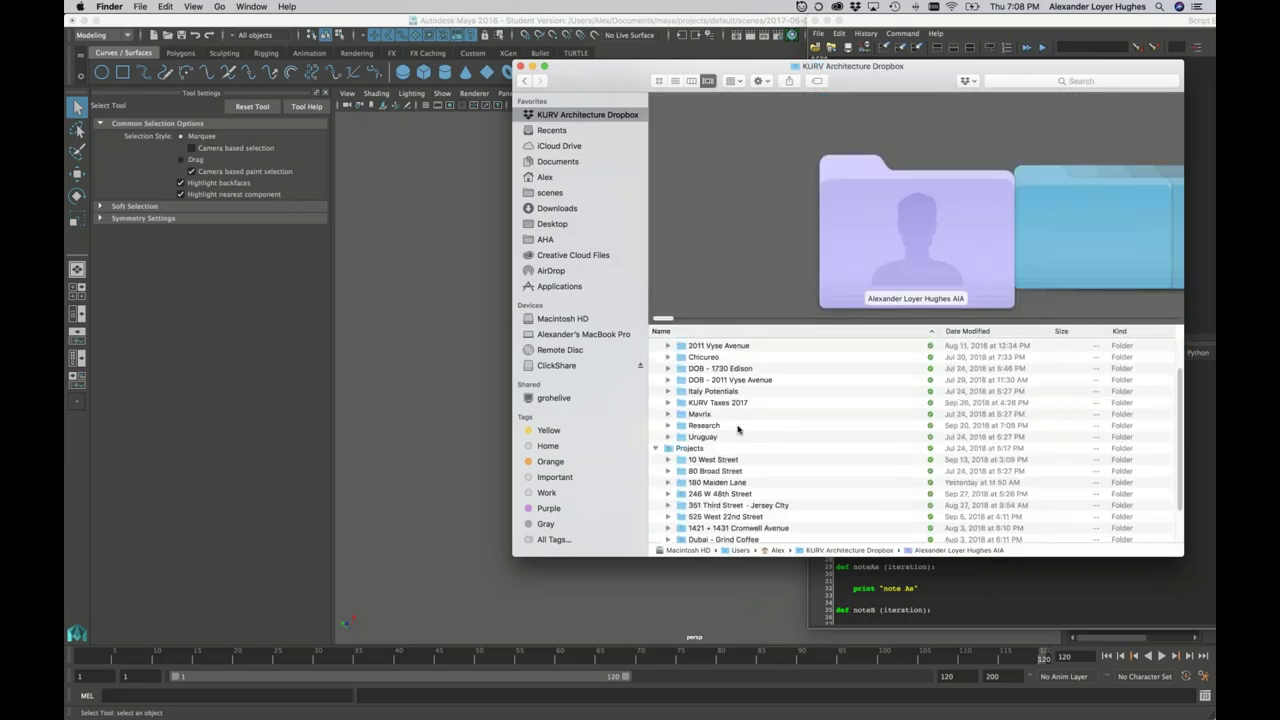
{"action": "scroll", "coordinate": [738, 430], "scroll_direction": "down", "scroll_amount": 3}
{"action": "left_click", "coordinate": [718, 429]}
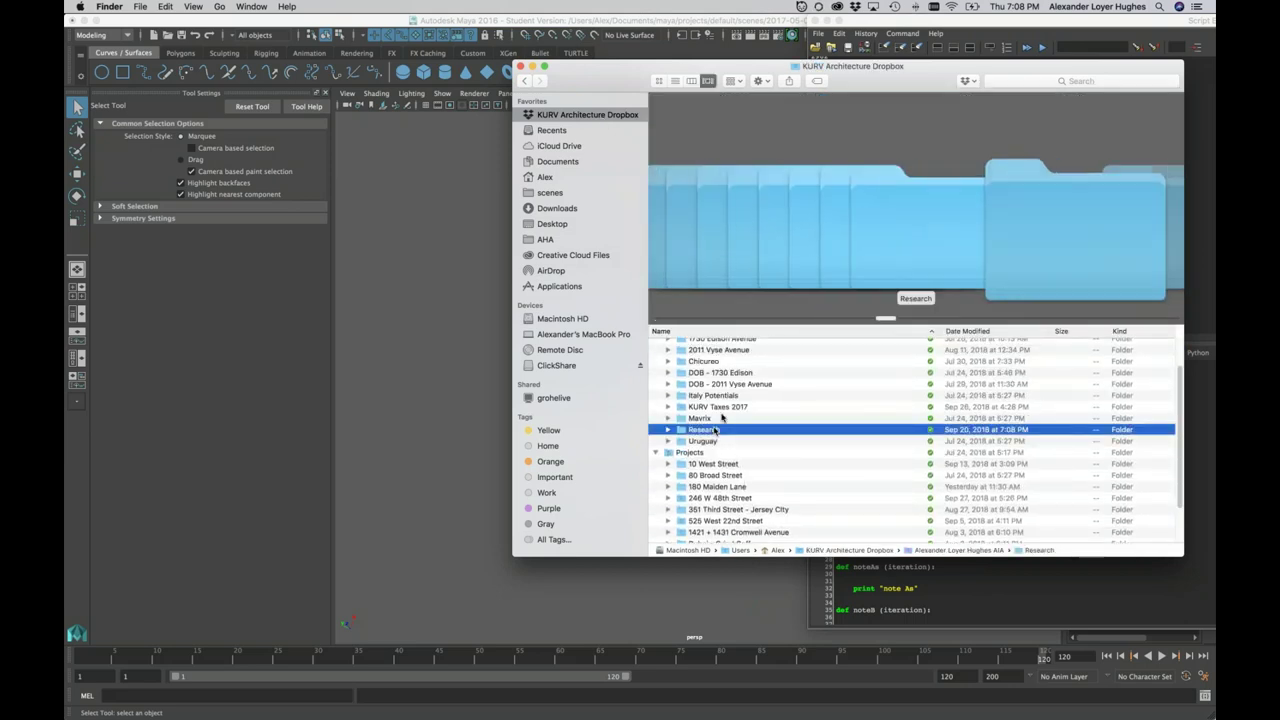
{"action": "double_click", "coordinate": [716, 430]}
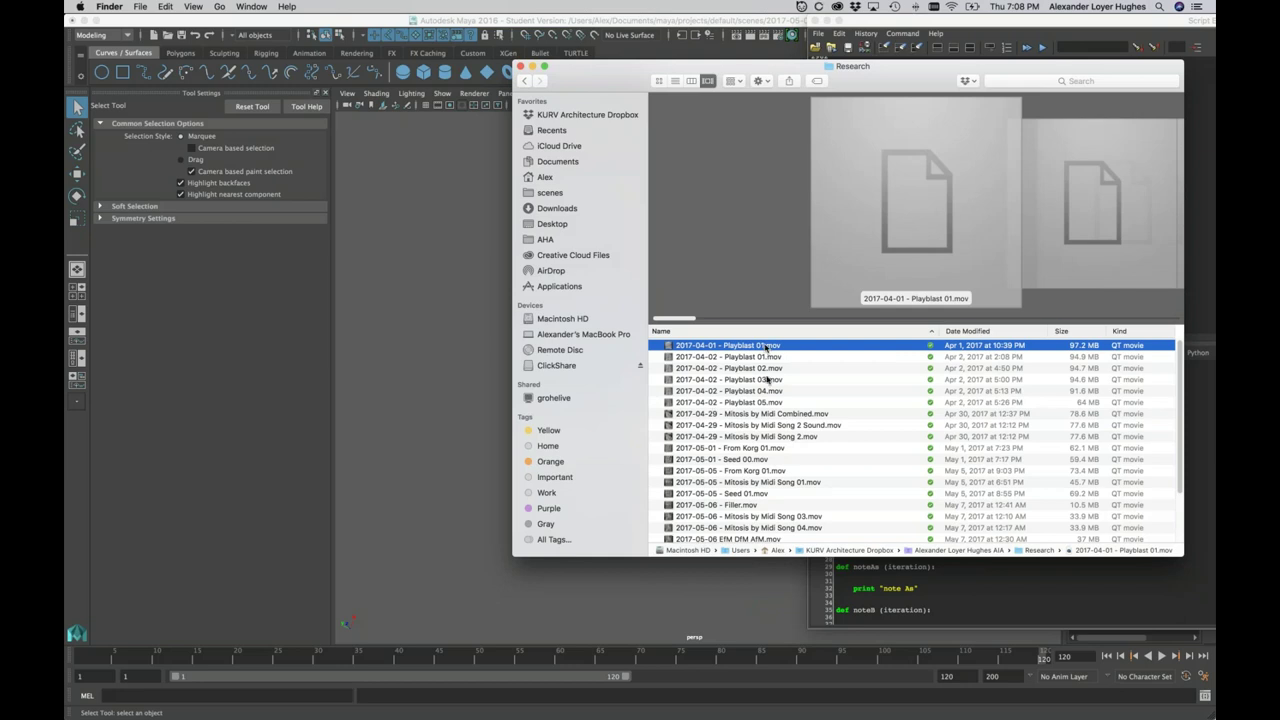
{"action": "scroll", "coordinate": [773, 424], "scroll_direction": "down", "scroll_amount": 3}
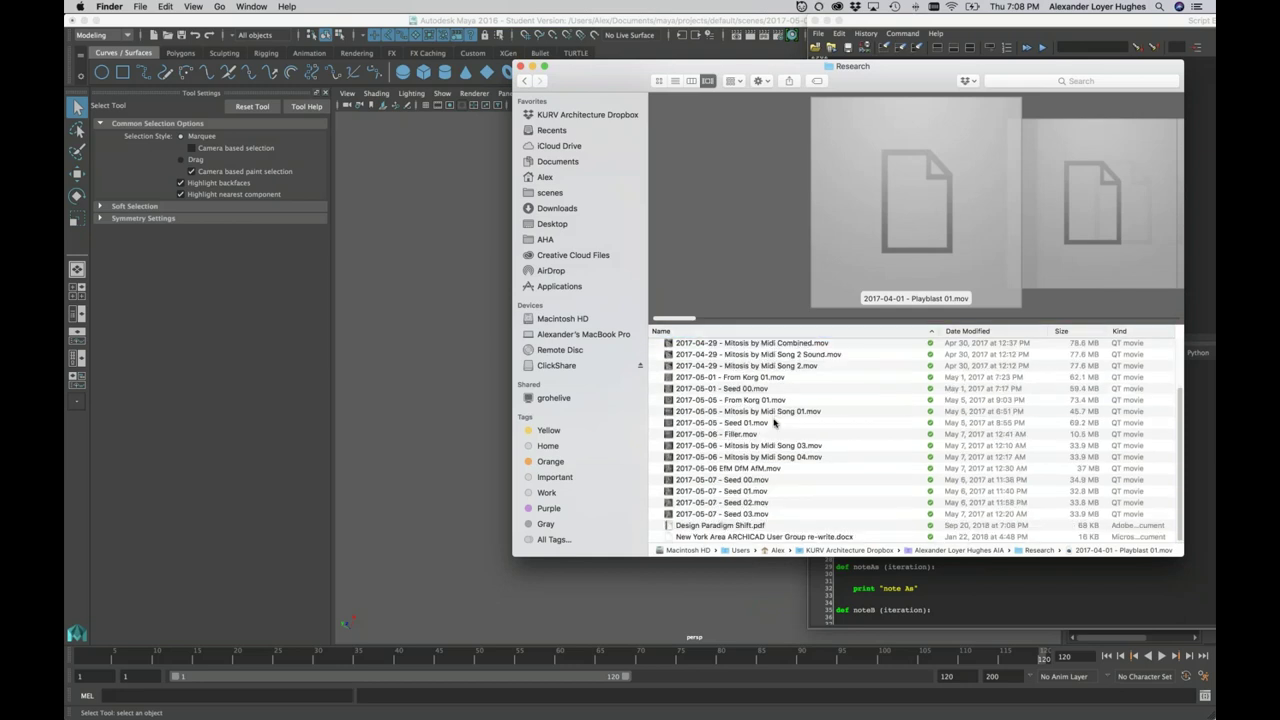
Preview the movies from 2017-05-06 EfM DfM AfM.mov down to 2017-05-07 - Seed 03.mov and look over the Research file list
{"action": "left_click", "coordinate": [763, 471]}
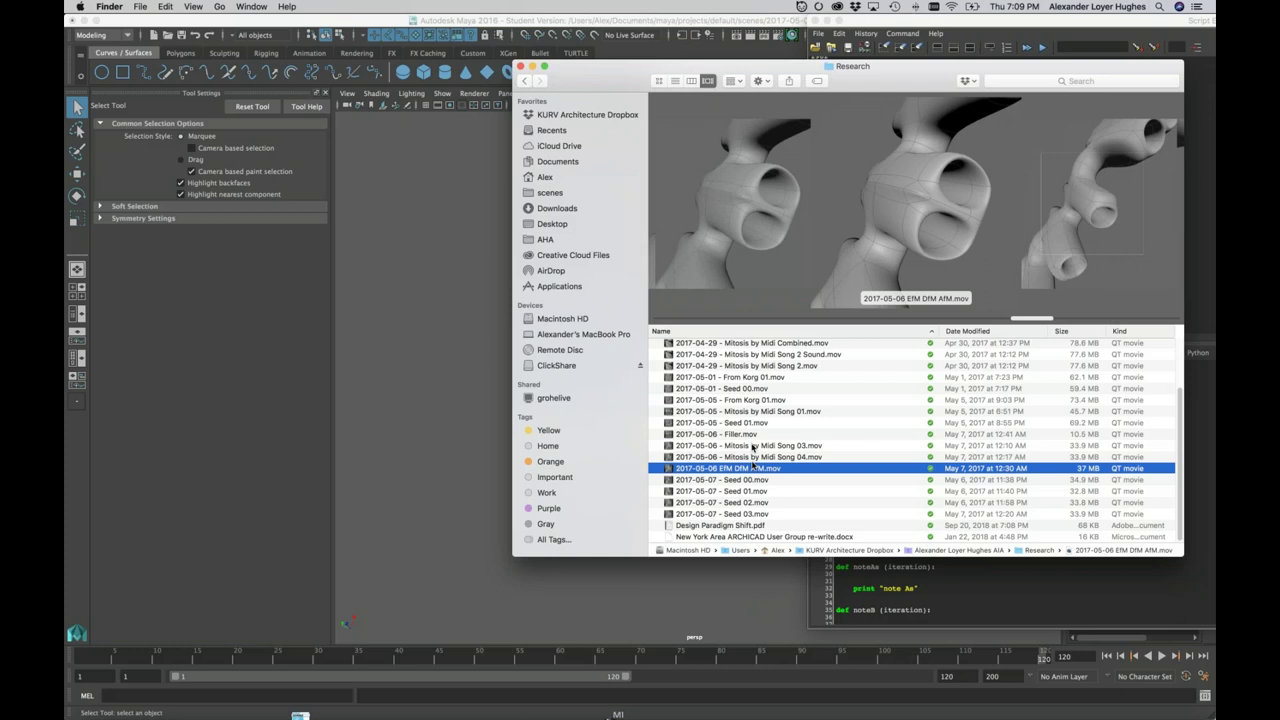
{"action": "key", "text": "Down"}
{"action": "key", "text": "Down"}
{"action": "key", "text": "Down"}
{"action": "key", "text": "Down"}
{"action": "scroll", "coordinate": [737, 449], "scroll_direction": "up", "scroll_amount": 2}
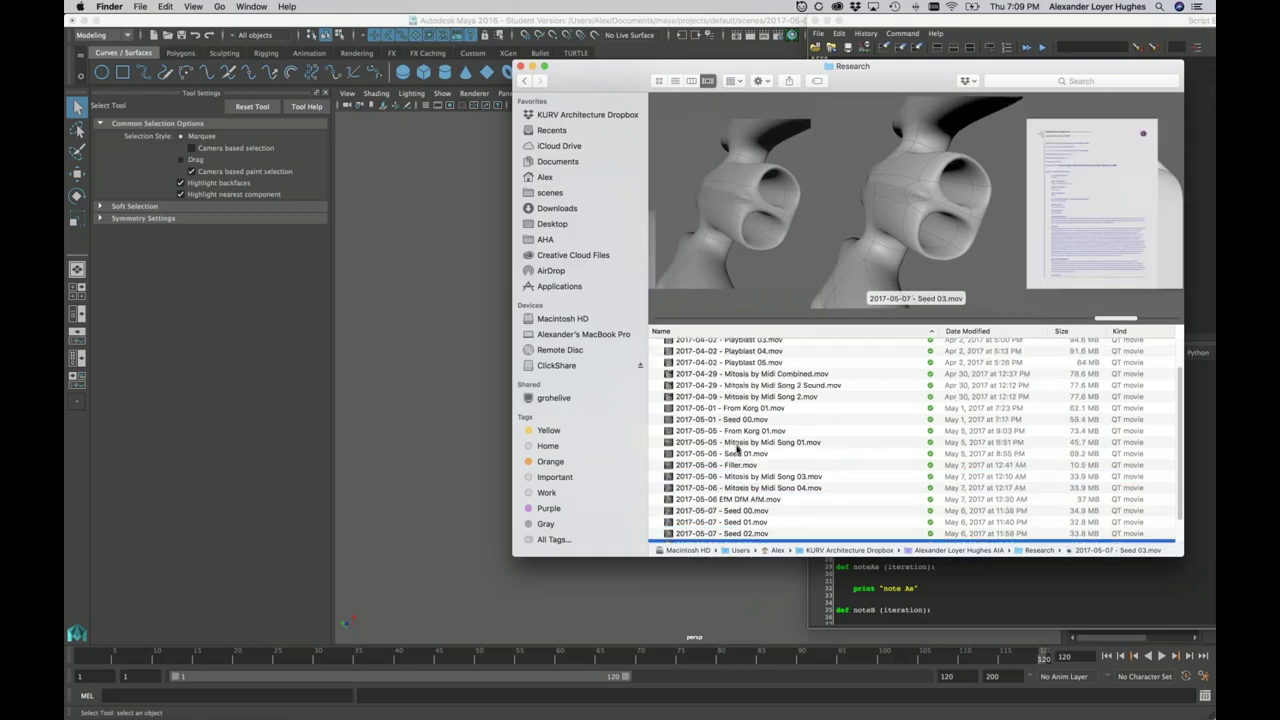
{"action": "scroll", "coordinate": [737, 449], "scroll_direction": "up", "scroll_amount": 2}
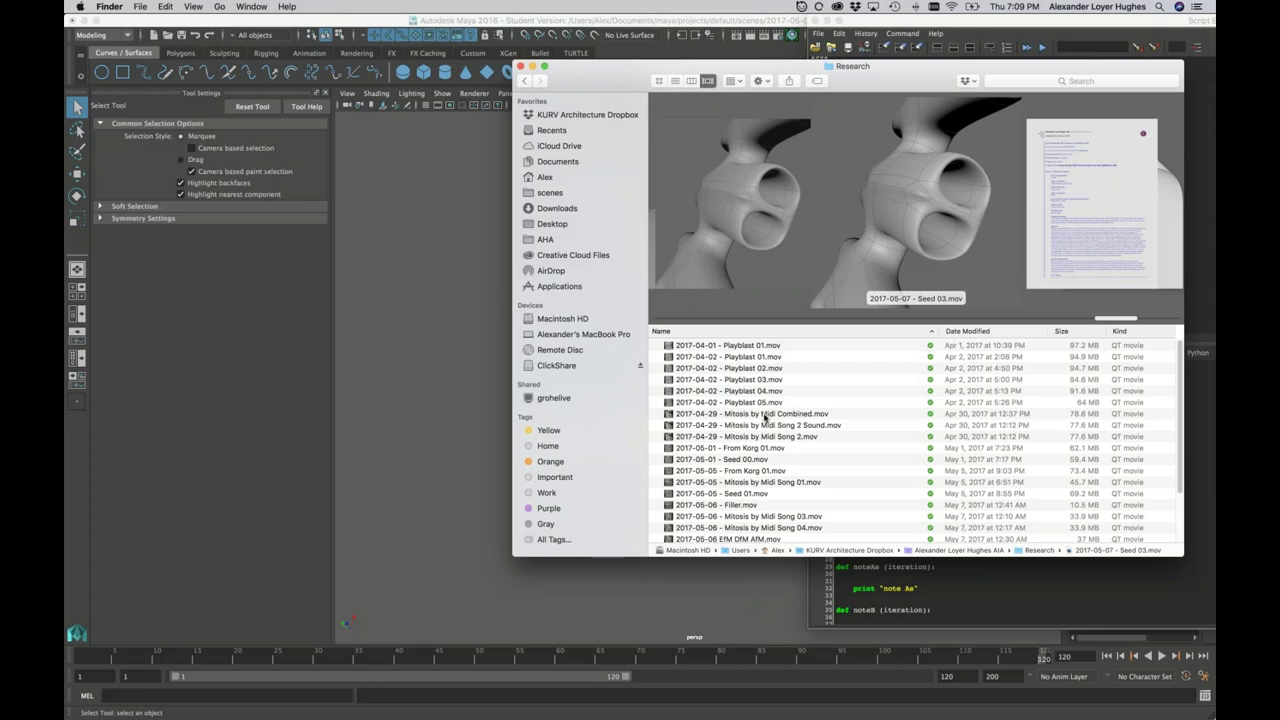
{"action": "scroll", "coordinate": [766, 415], "scroll_direction": "down", "scroll_amount": 2}
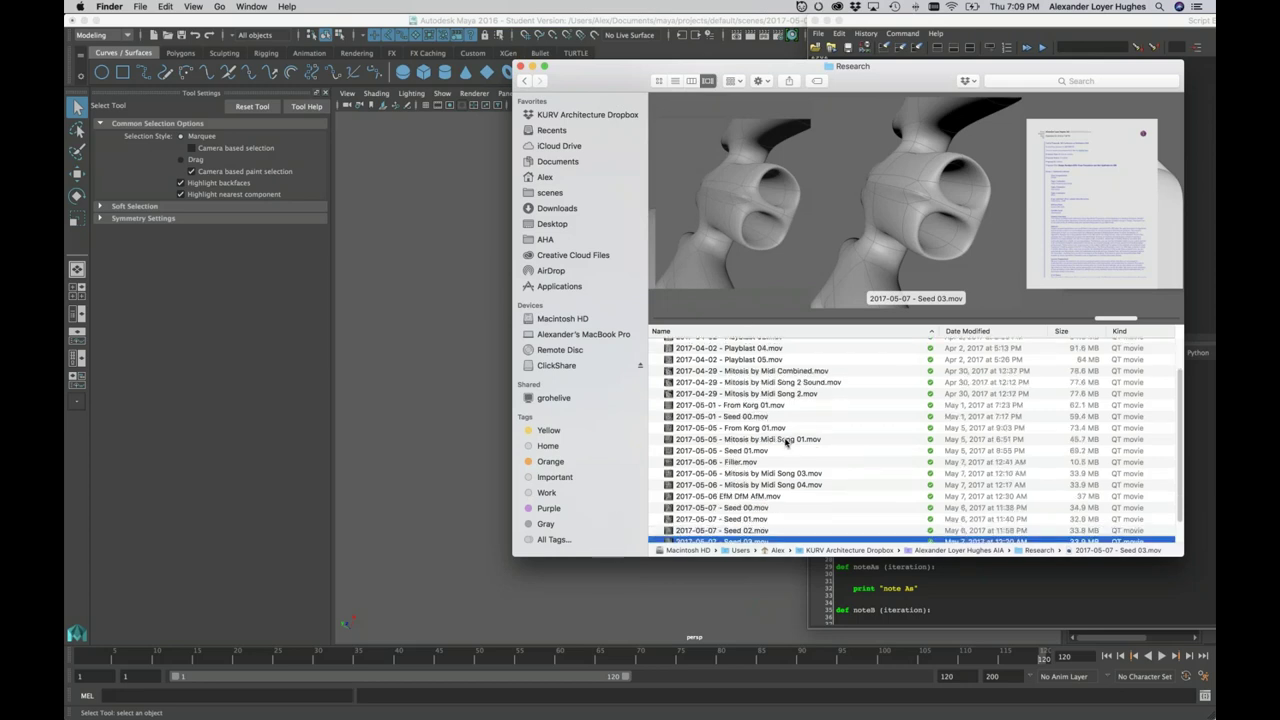
Open 2017-05-06 EfM DfM AfM.mov in QuickTime Player, play it and slightly shrink the player window
{"action": "left_click", "coordinate": [762, 496]}
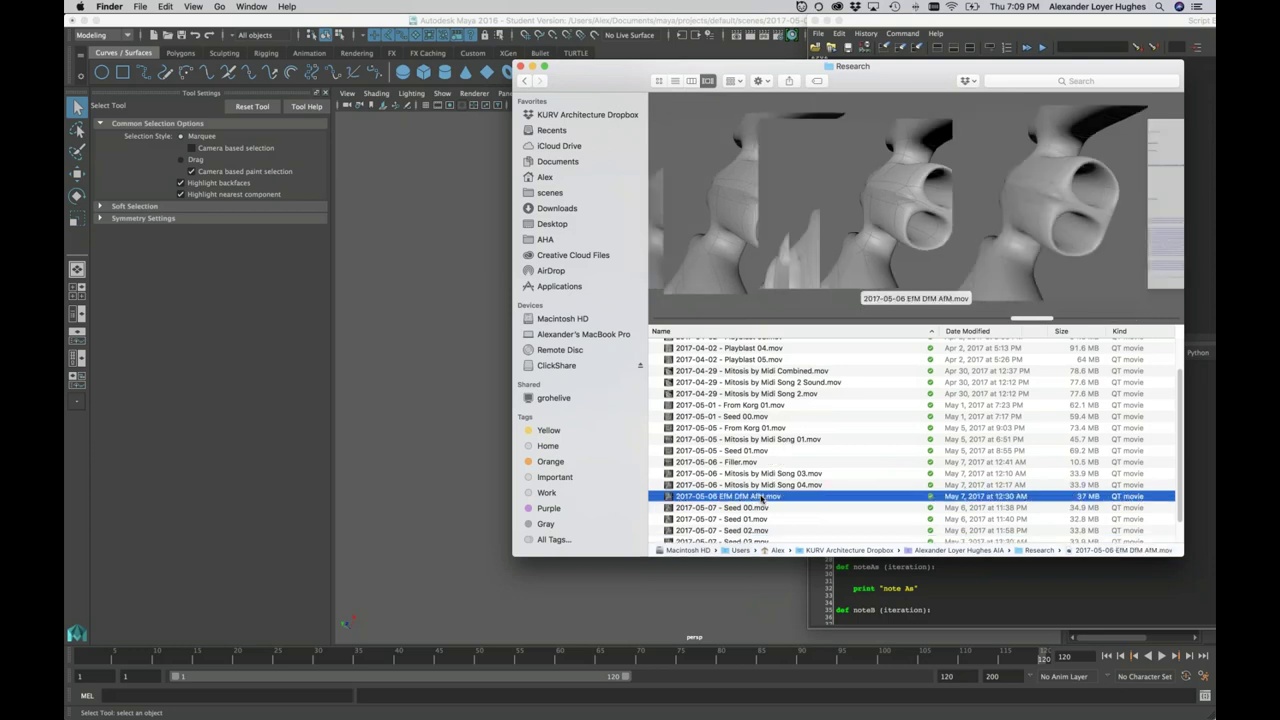
{"action": "double_click", "coordinate": [762, 496]}
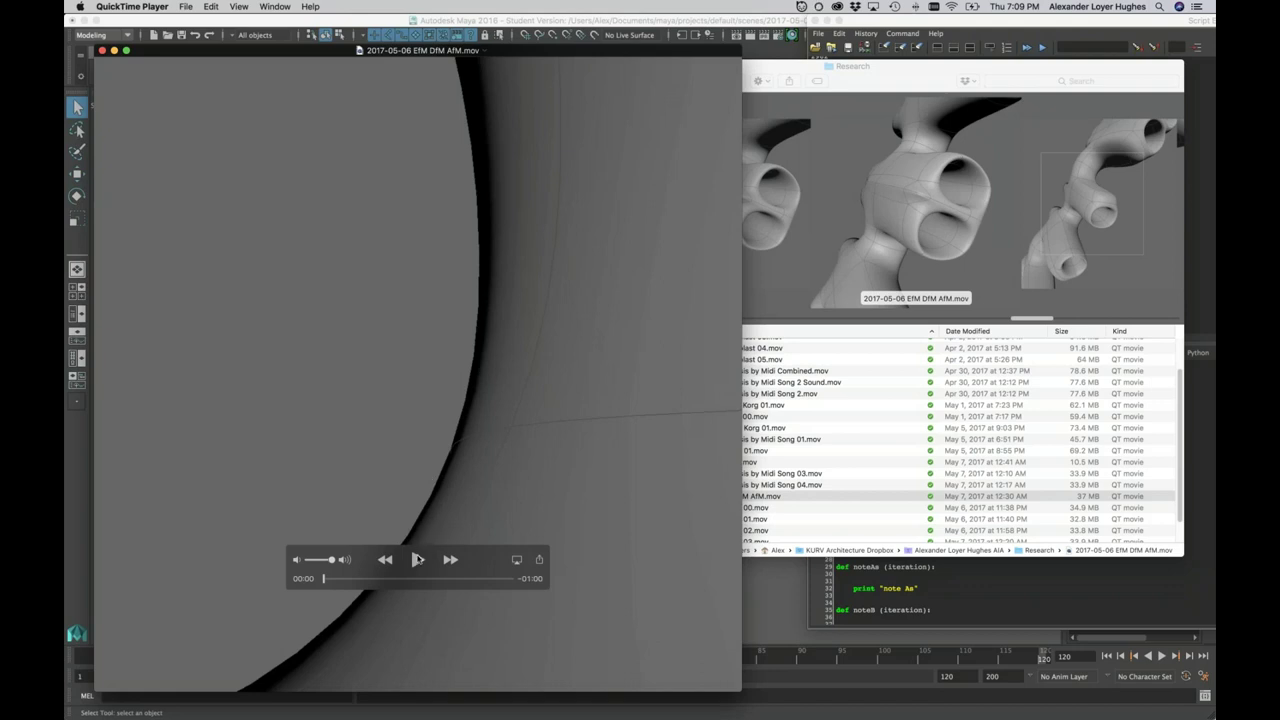
{"action": "left_click", "coordinate": [418, 560]}
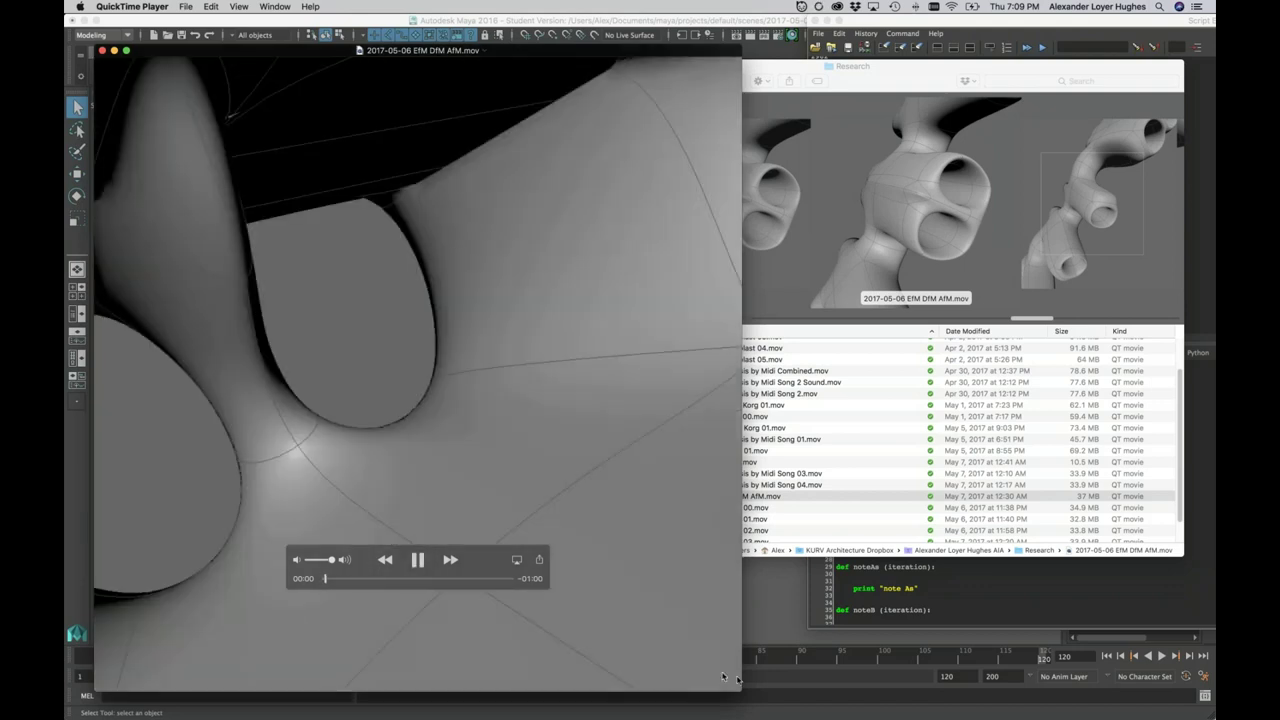
{"action": "left_click_drag", "start_coordinate": [741, 686], "coordinate": [718, 664]}
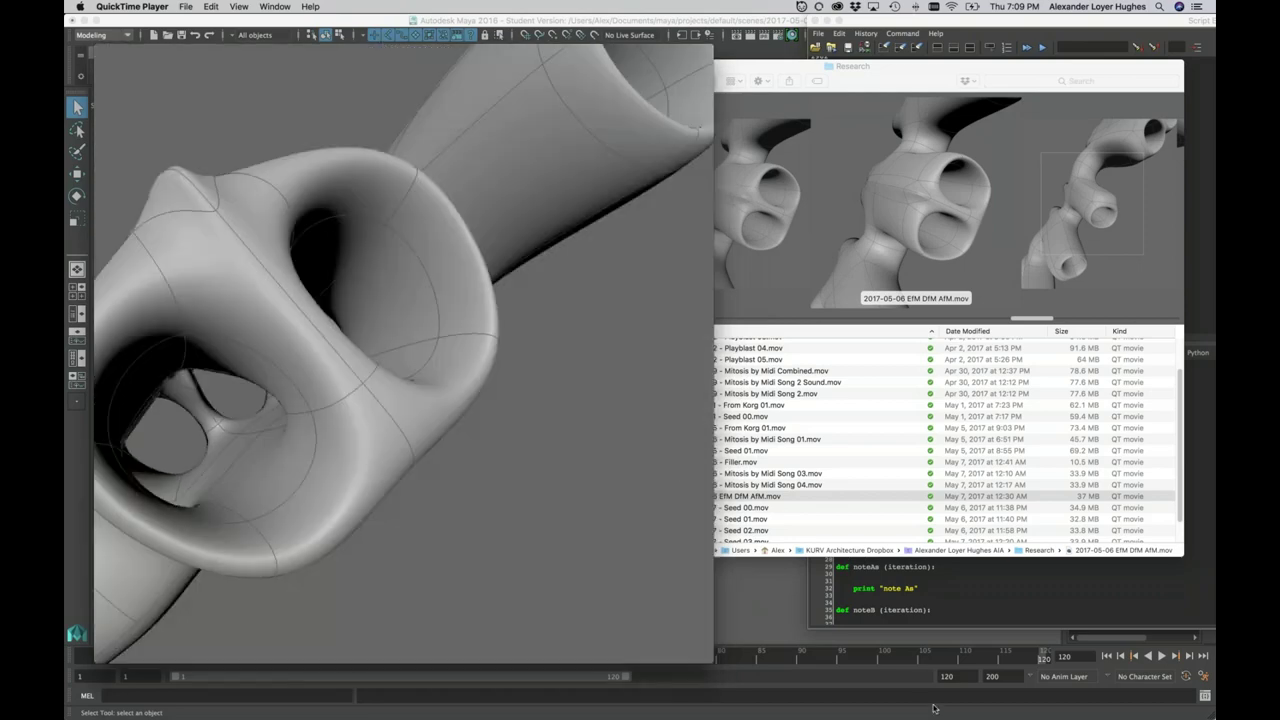
Raise the sound volume to maximum and lower it by several levels while the movie plays
{"action": "key", "text": "XF86AudioRaiseVolume"}
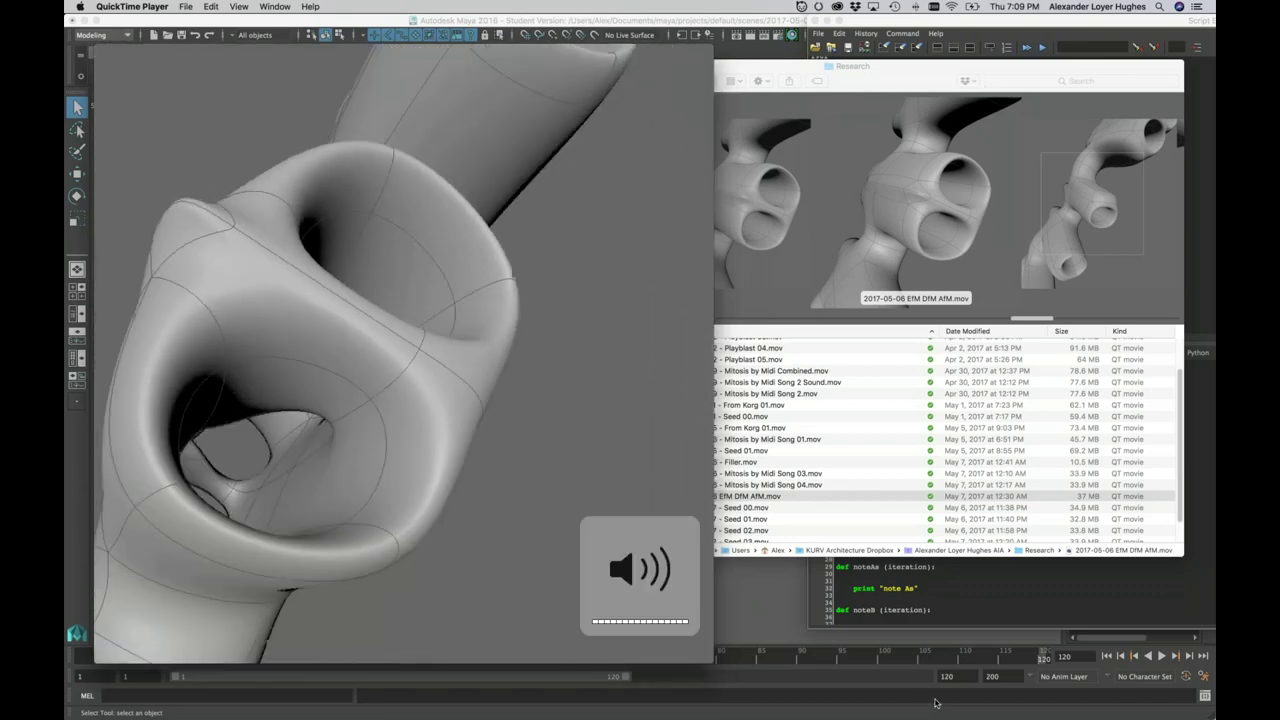
{"action": "key", "text": "XF86AudioLowerVolume"}
{"action": "key", "text": "XF86AudioLowerVolume"}
{"action": "key", "text": "XF86AudioLowerVolume"}
{"action": "key", "text": "XF86AudioLowerVolume"}
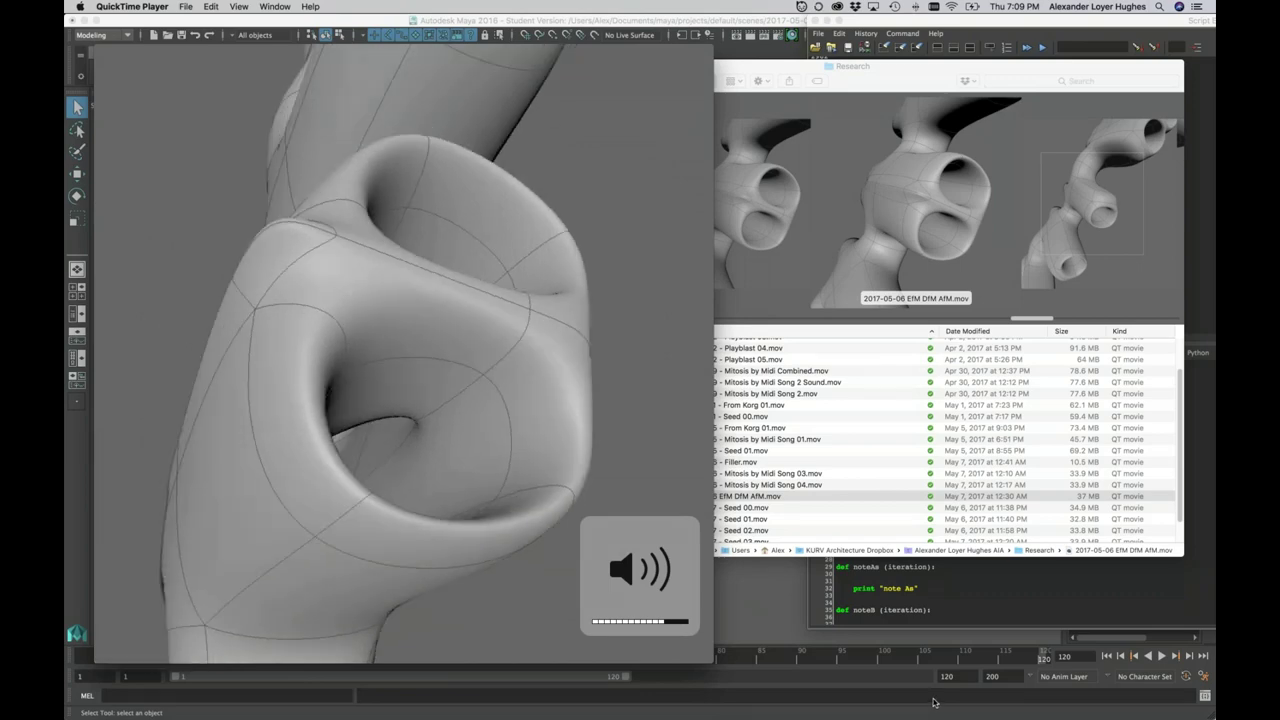
{"action": "key", "text": "XF86AudioLowerVolume"}
{"action": "key", "text": "XF86AudioLowerVolume"}
{"action": "key", "text": "XF86AudioLowerVolume"}
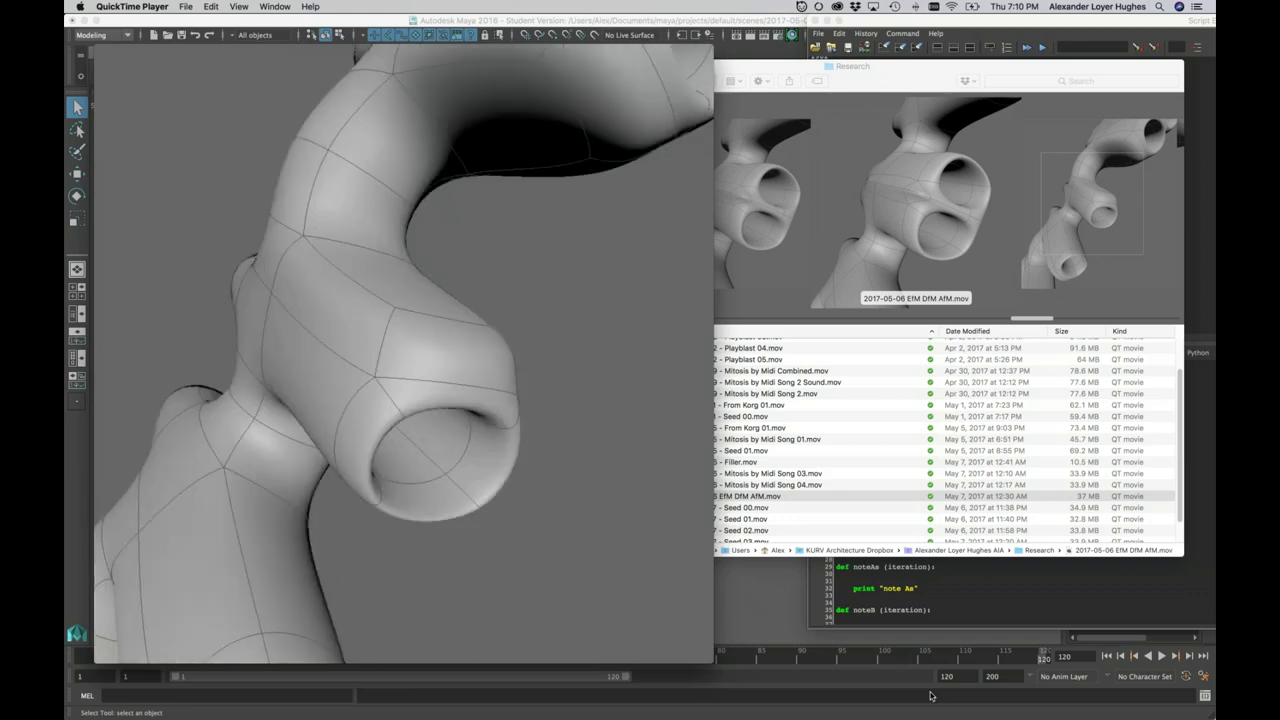
Watch the growing mesh animation, close the movie and look over the Research movie list again
{"action": "mouse_move", "coordinate": [922, 712]}
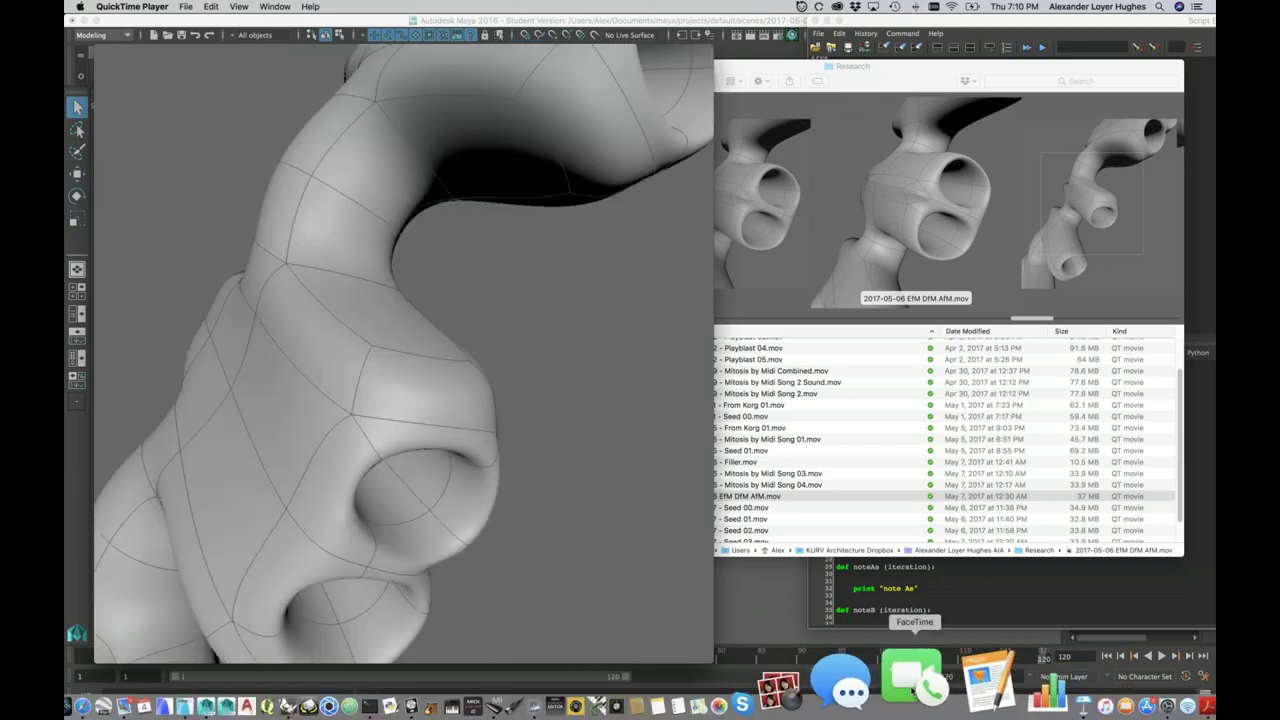
{"action": "mouse_move", "coordinate": [705, 547]}
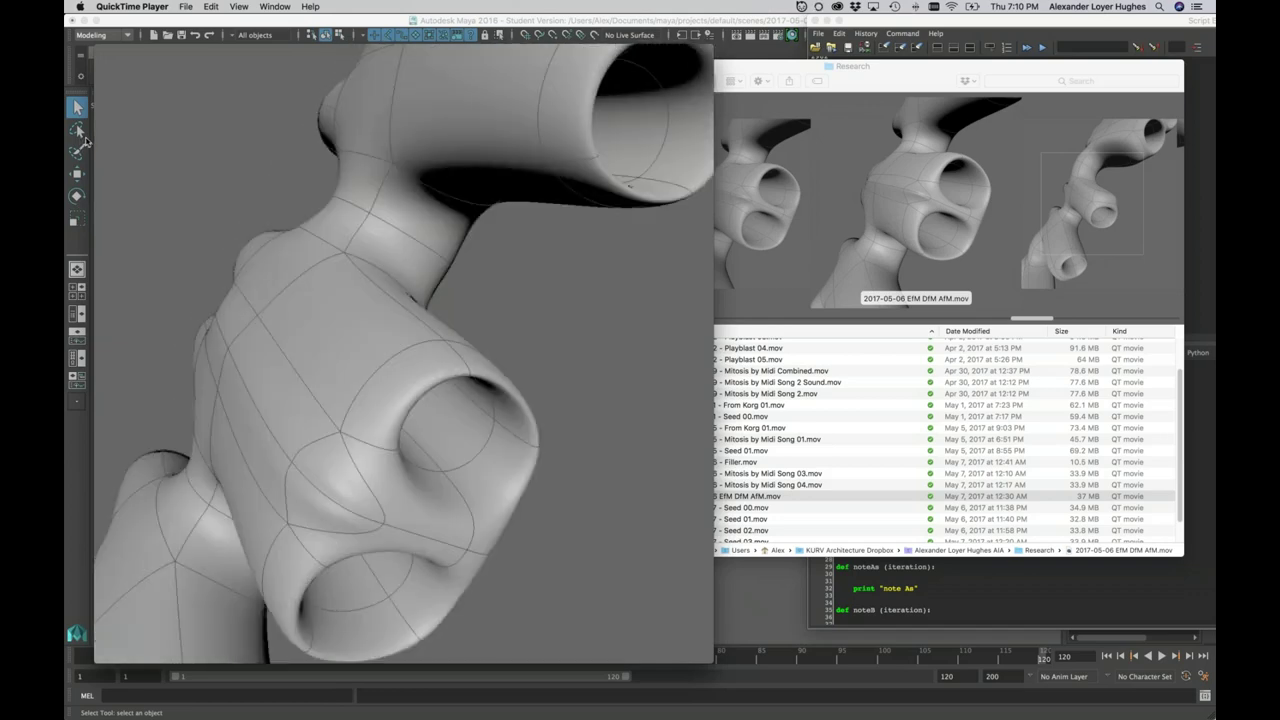
{"action": "mouse_move", "coordinate": [93, 130]}
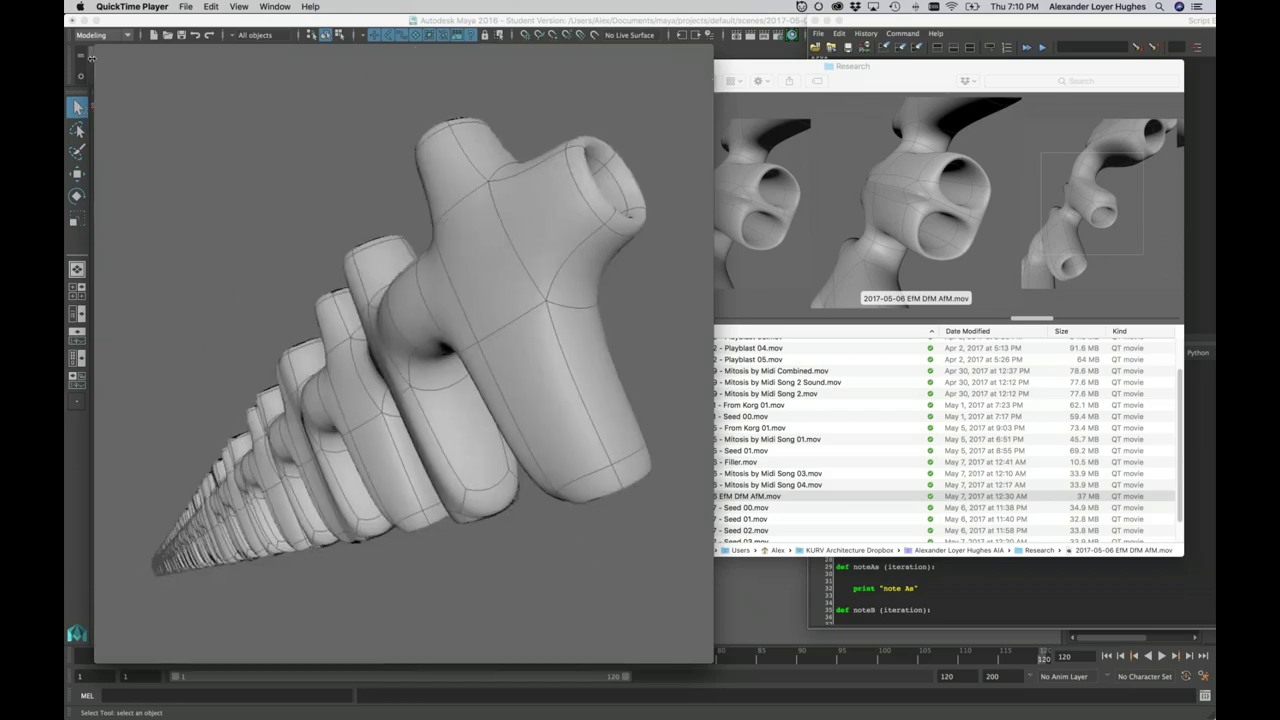
{"action": "mouse_move", "coordinate": [100, 56]}
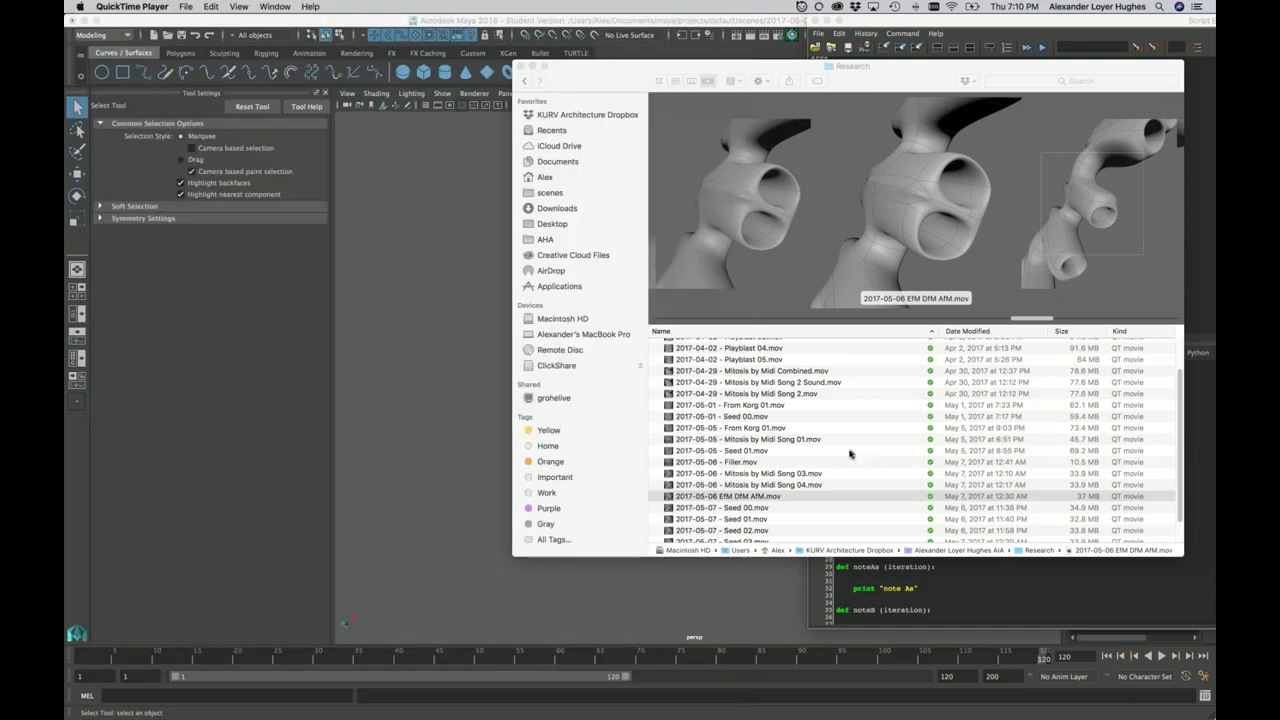
{"action": "scroll", "coordinate": [850, 455], "scroll_direction": "up", "scroll_amount": 2}
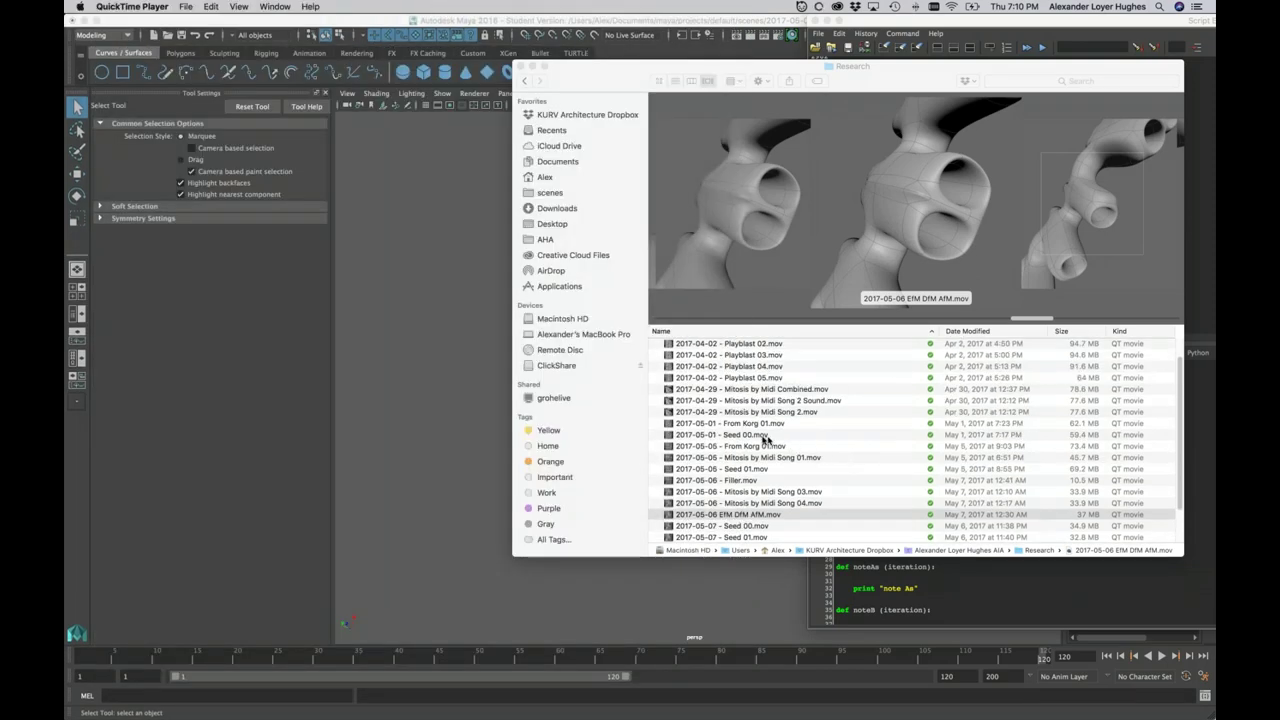
Switch to Maya, bring the Script Editor forward beside the mesh form and select the mesh in the viewport
{"action": "left_click", "coordinate": [392, 320]}
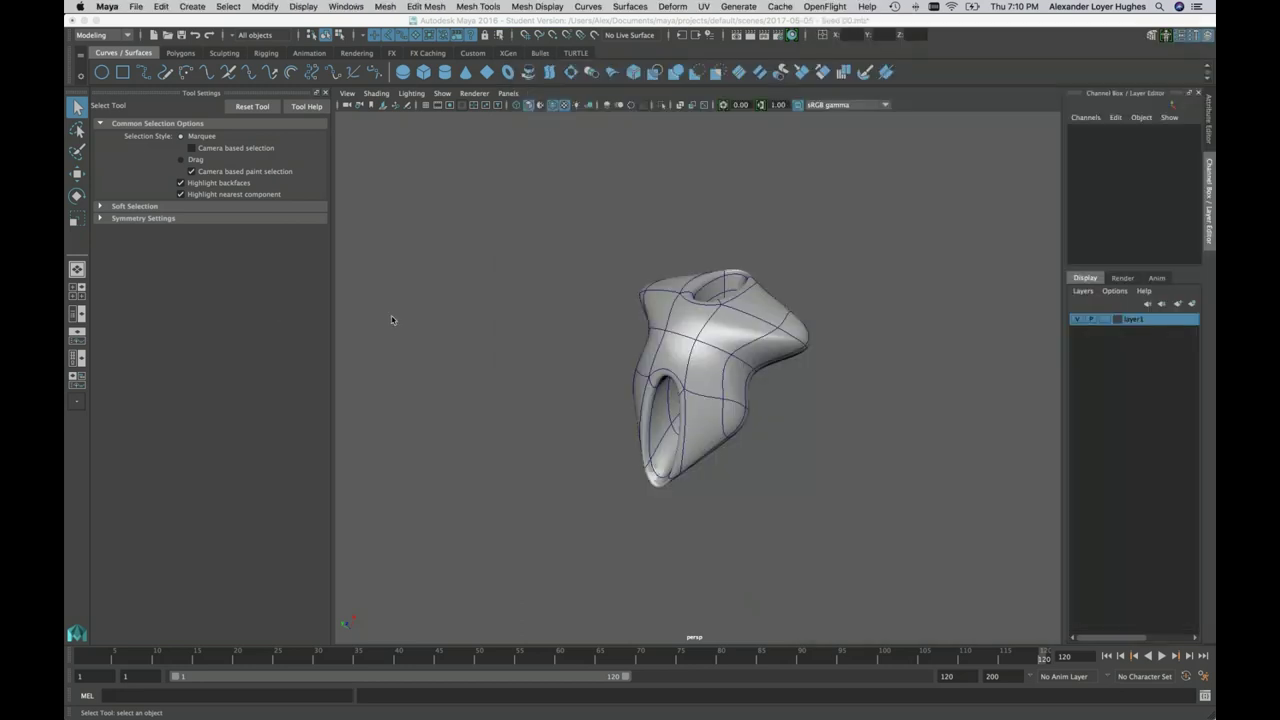
{"action": "key", "text": "super+Tab"}
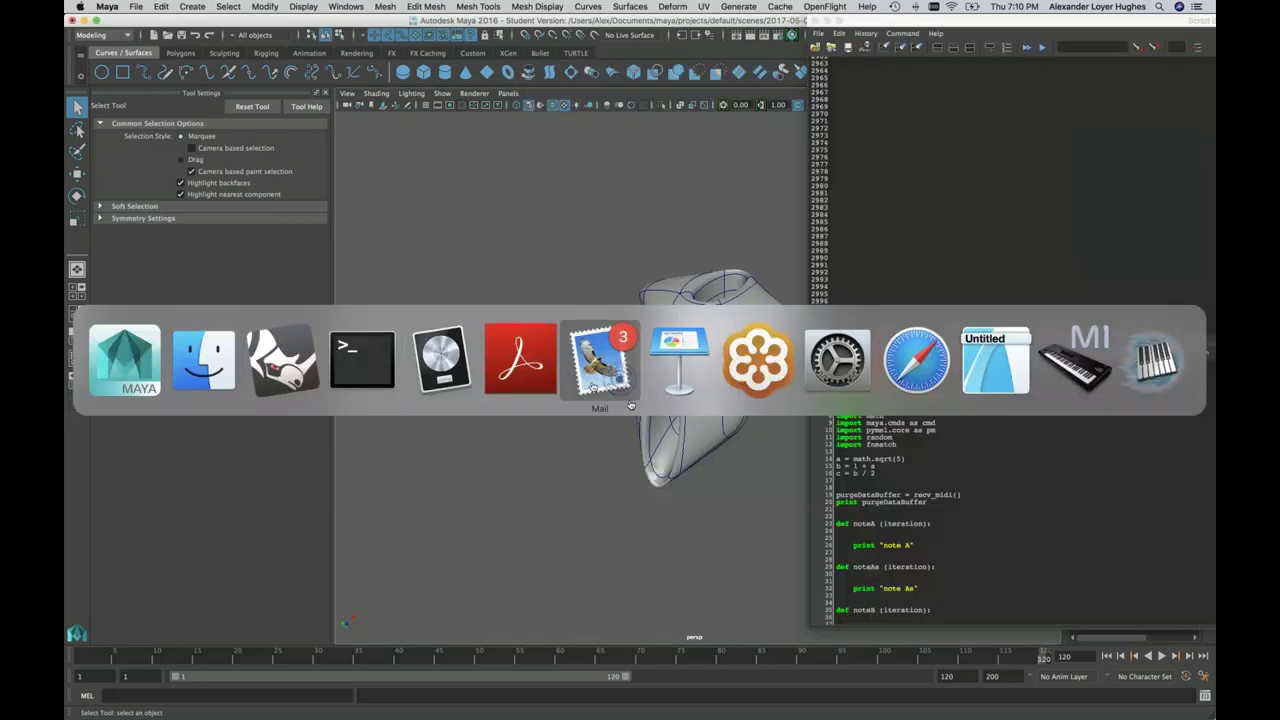
{"action": "key", "text": "Escape"}
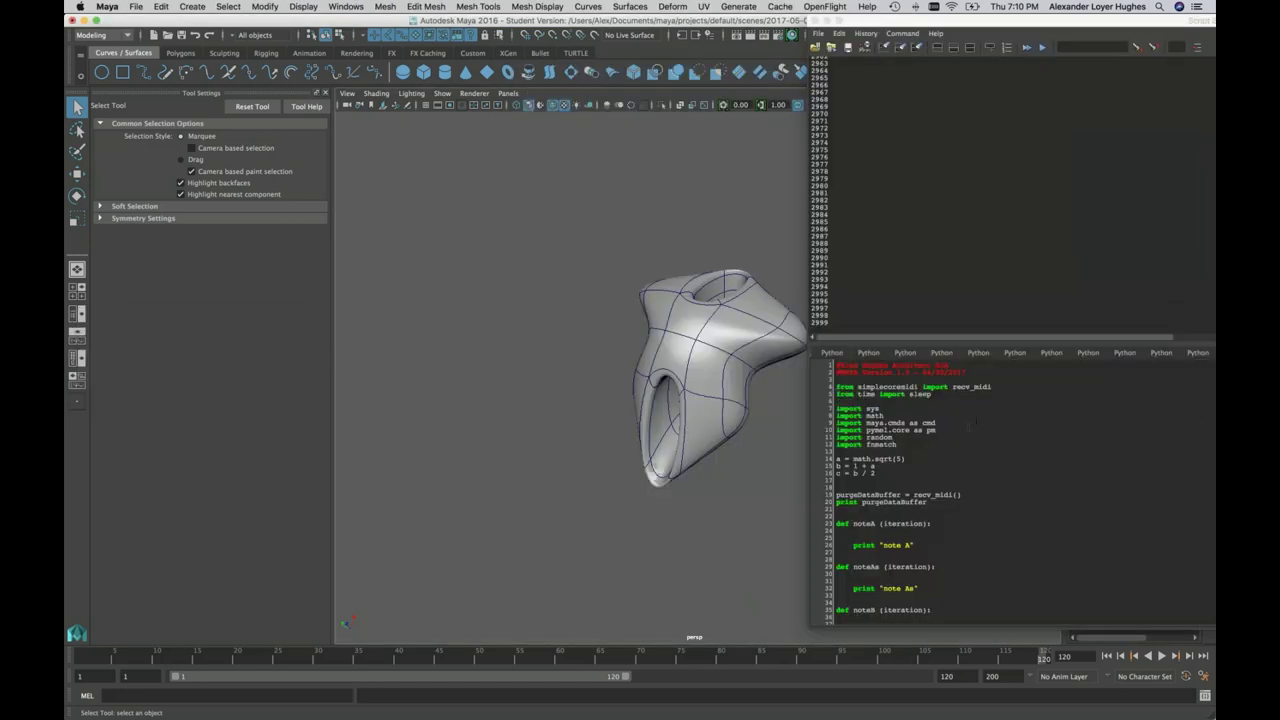
{"action": "left_click", "coordinate": [972, 406]}
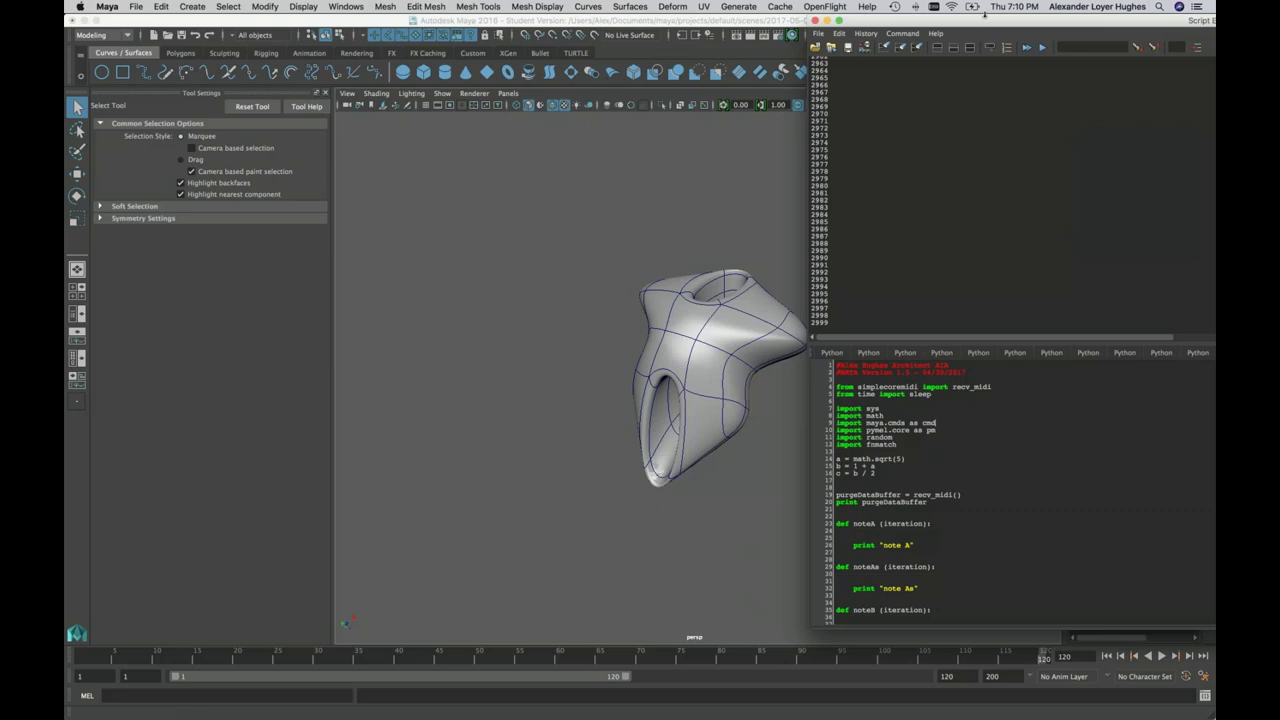
{"action": "left_click_drag", "start_coordinate": [985, 15], "coordinate": [943, 20]}
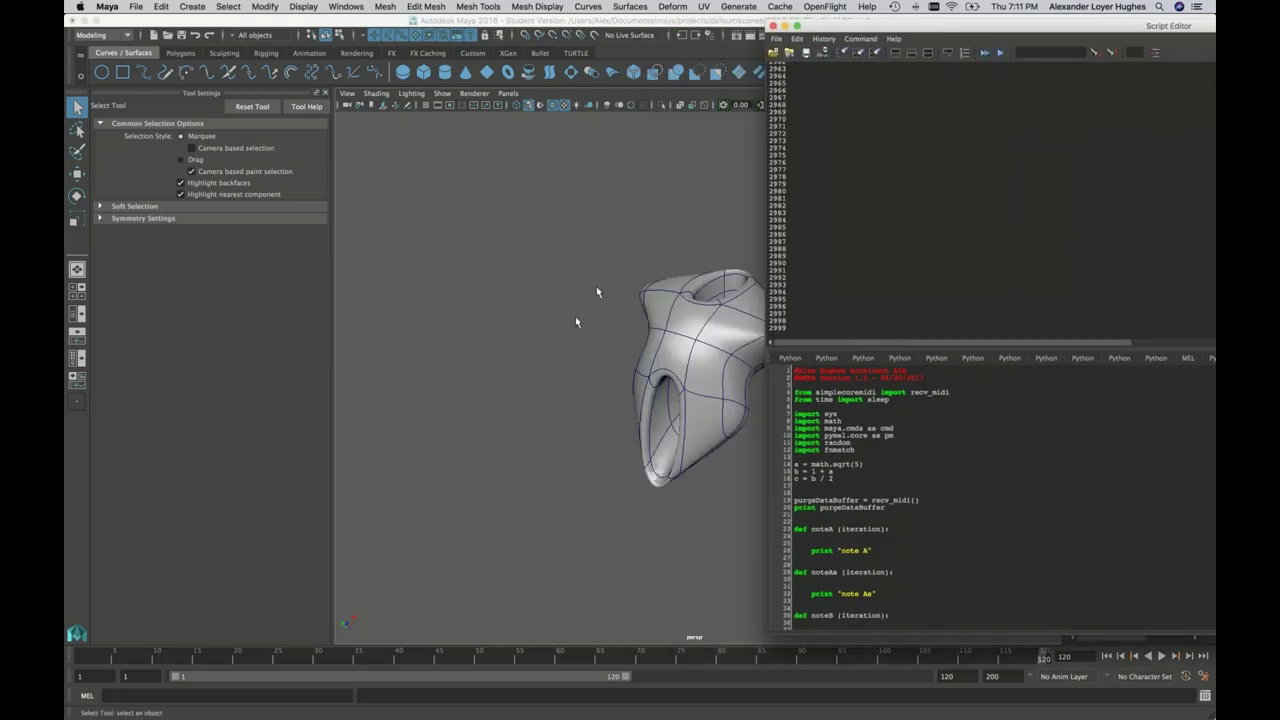
{"action": "left_click", "coordinate": [663, 345]}
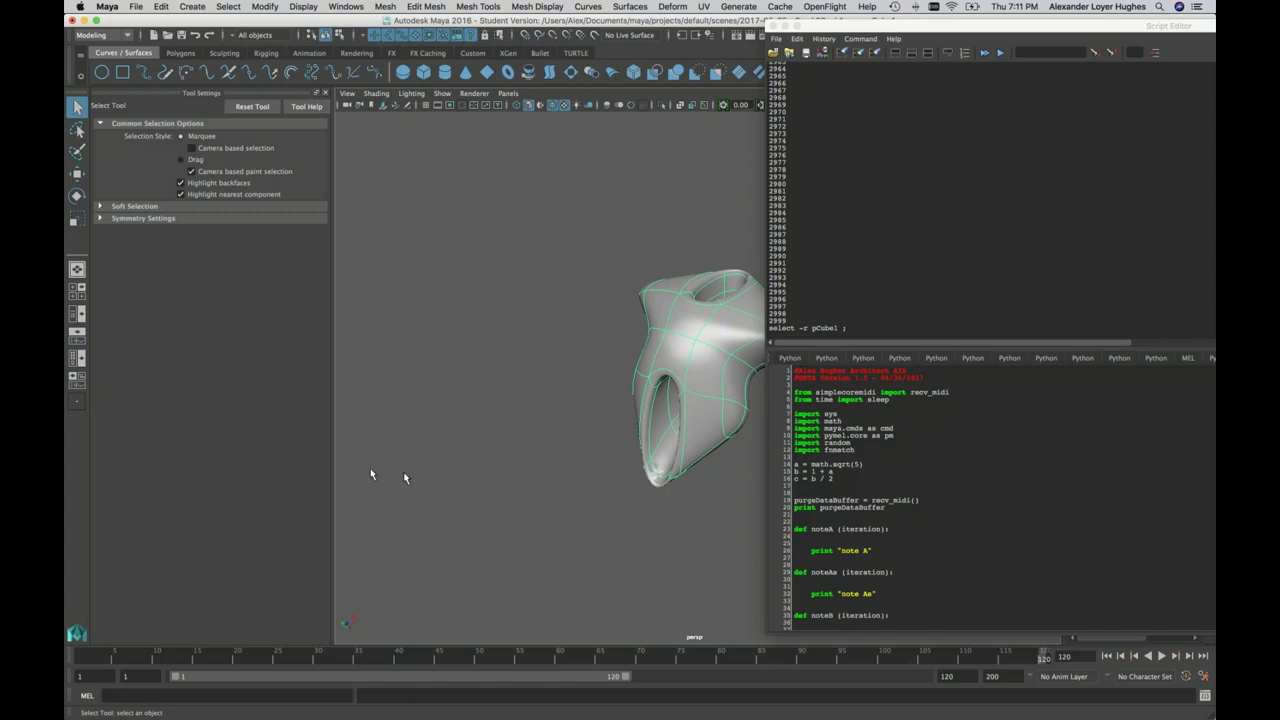
Show more of the Script Editor, select the entire MIDI Python script and execute it
{"action": "left_click_drag", "start_coordinate": [921, 25], "coordinate": [670, 20]}
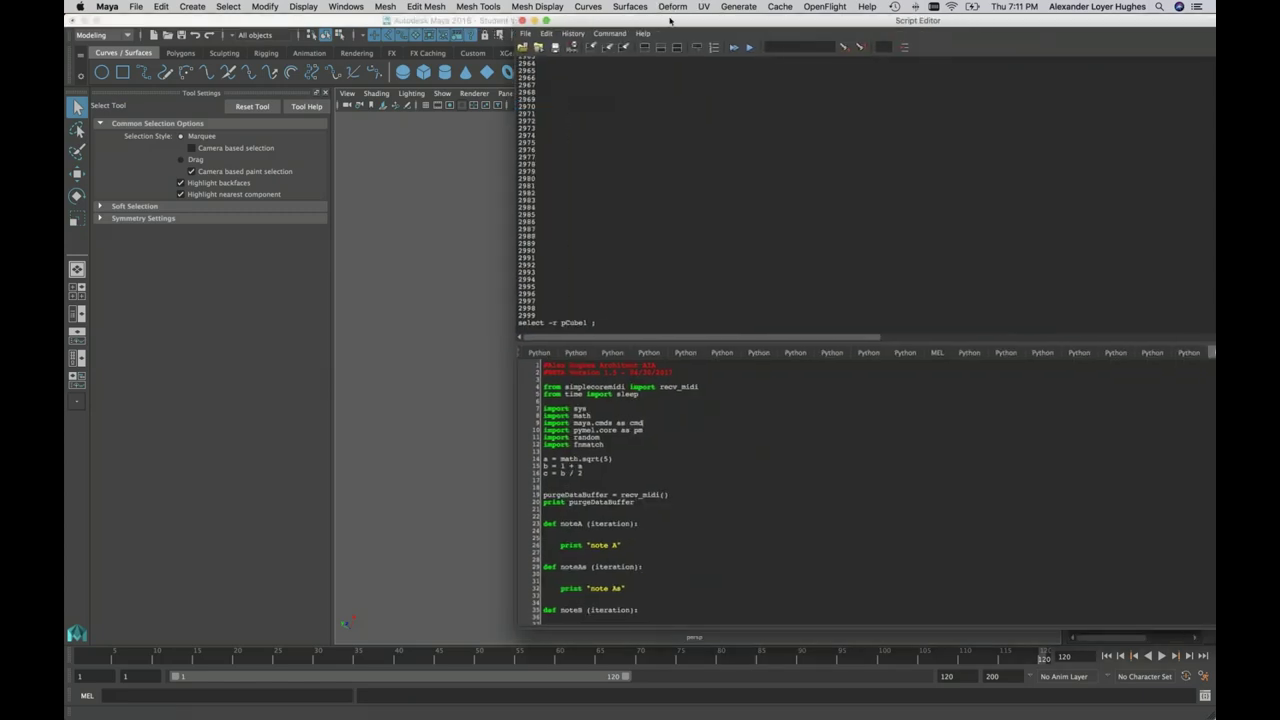
{"action": "left_click", "coordinate": [737, 436]}
{"action": "key", "text": "super+a"}
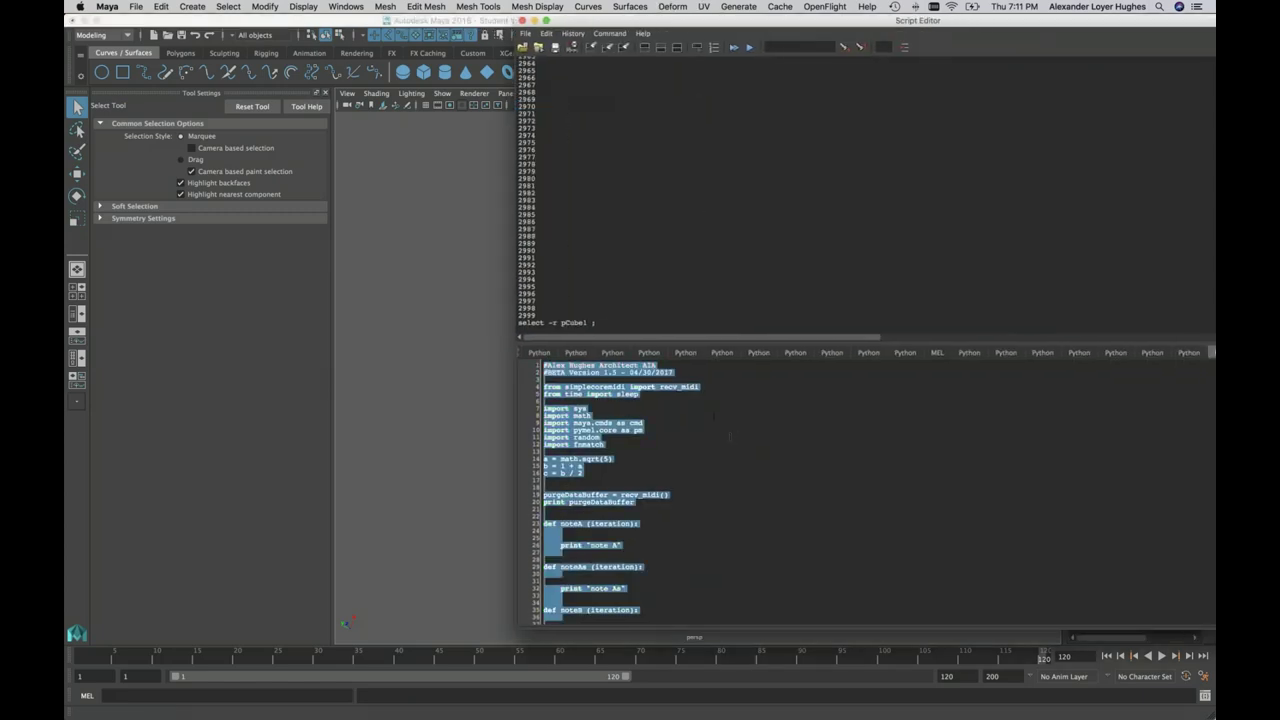
{"action": "scroll", "coordinate": [678, 505], "scroll_direction": "down", "scroll_amount": 15}
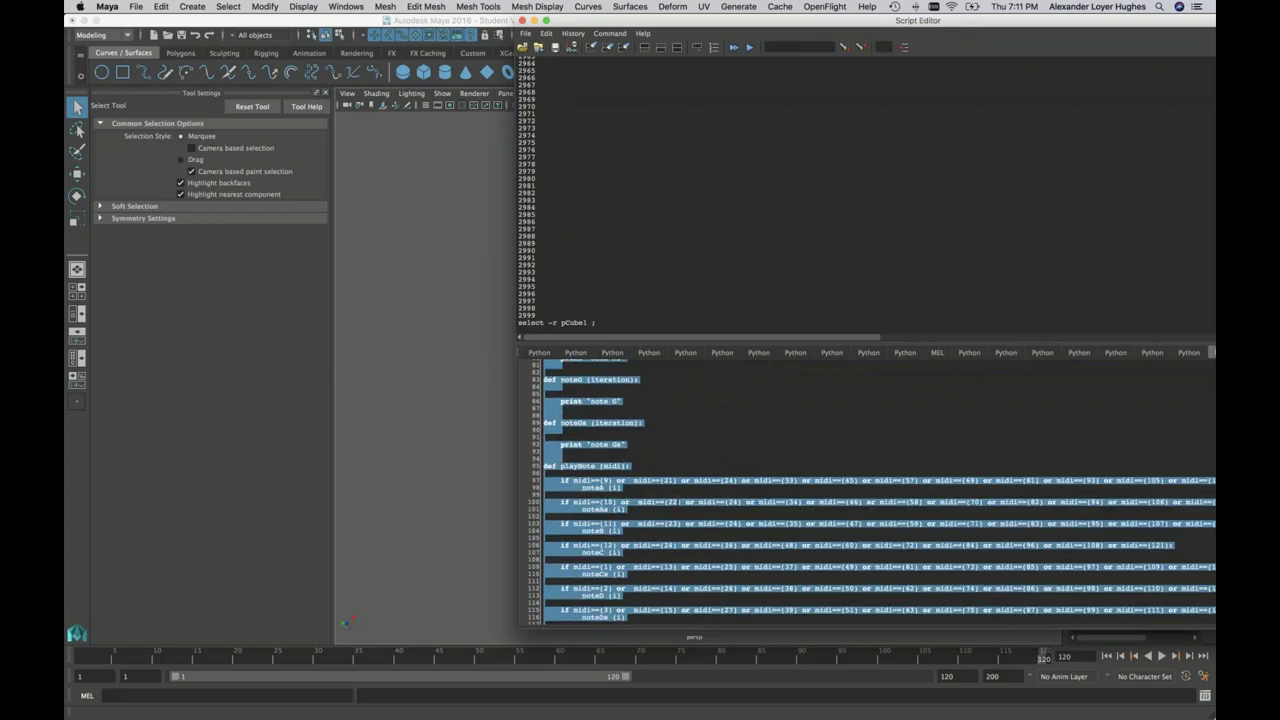
{"action": "scroll", "coordinate": [683, 500], "scroll_direction": "down", "scroll_amount": 13}
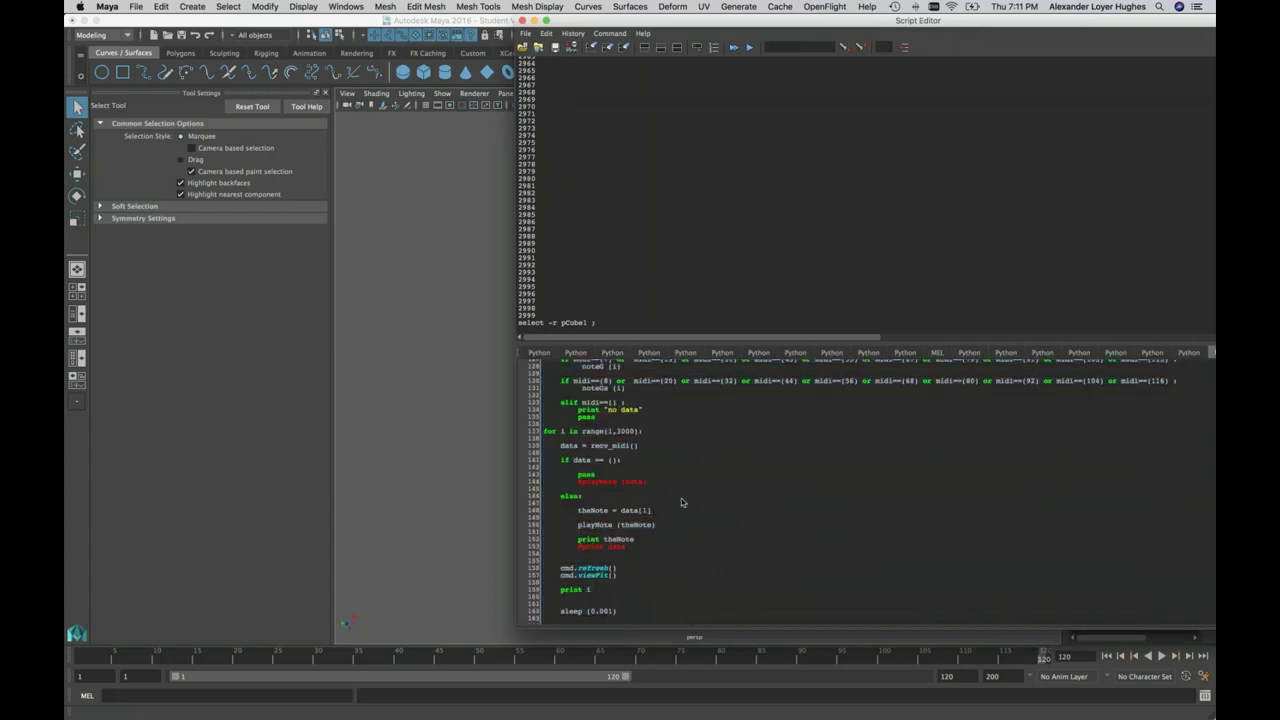
{"action": "left_click", "coordinate": [750, 47]}
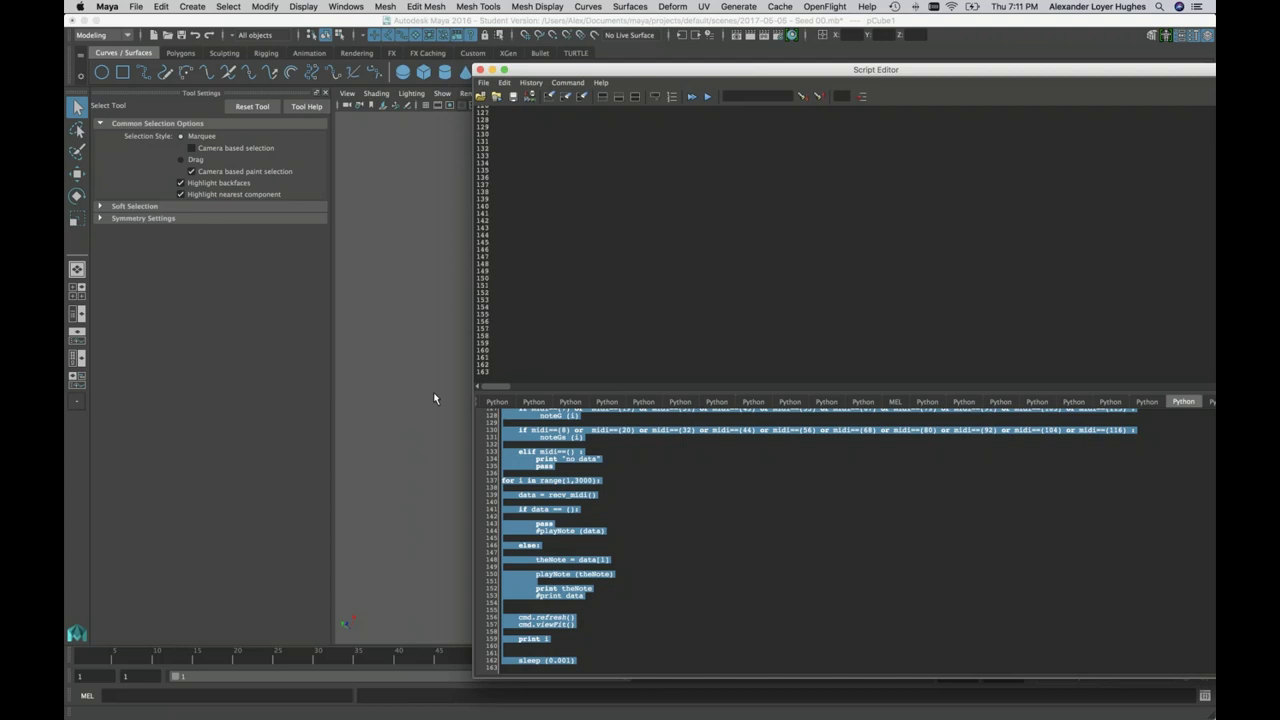
Switch to Terminal to show the midiwriter.py command, and open MidiPipe with the pipe's Midi In entry selected
{"action": "key", "text": "super+Tab"}
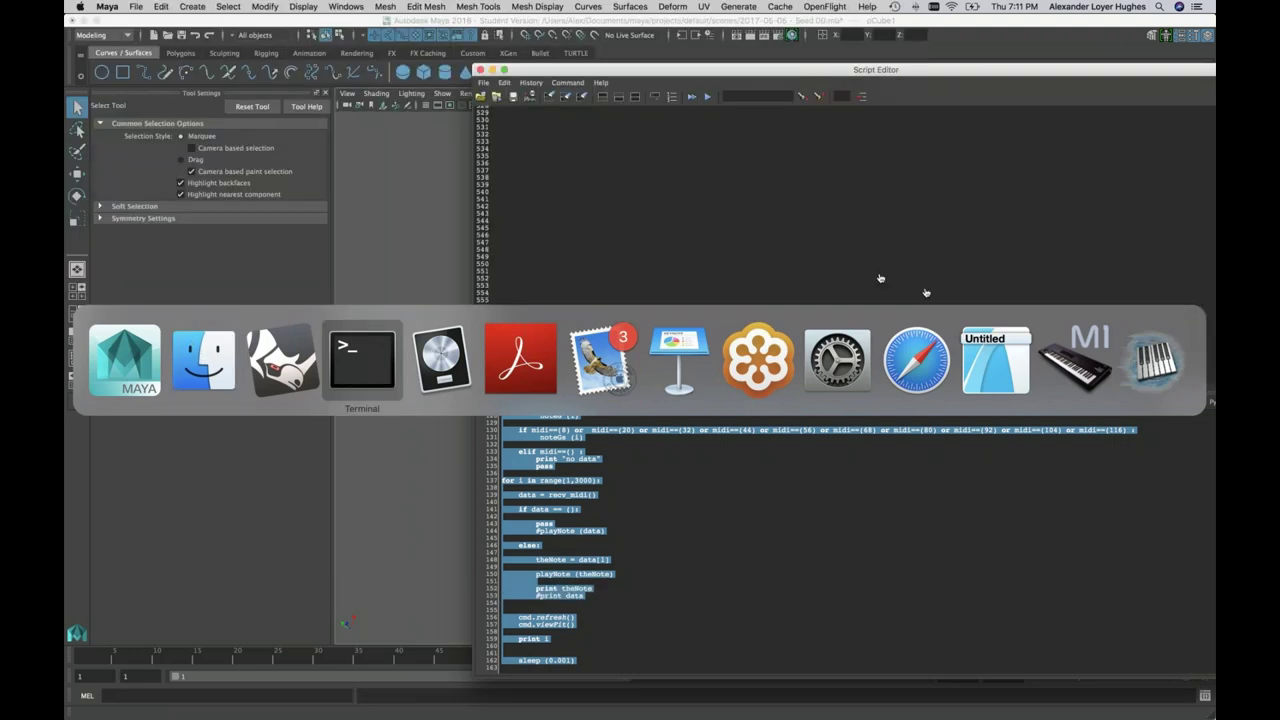
{"action": "key", "text": "super+Tab"}
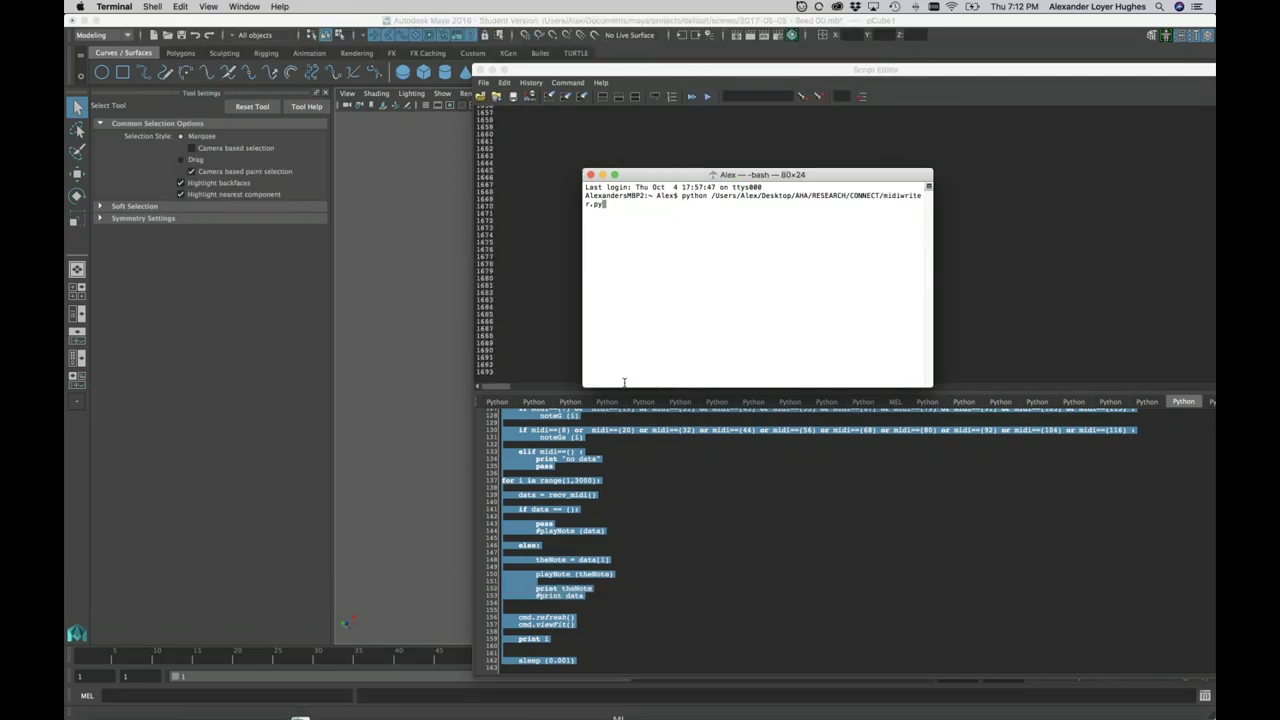
{"action": "key", "text": "super+Tab"}
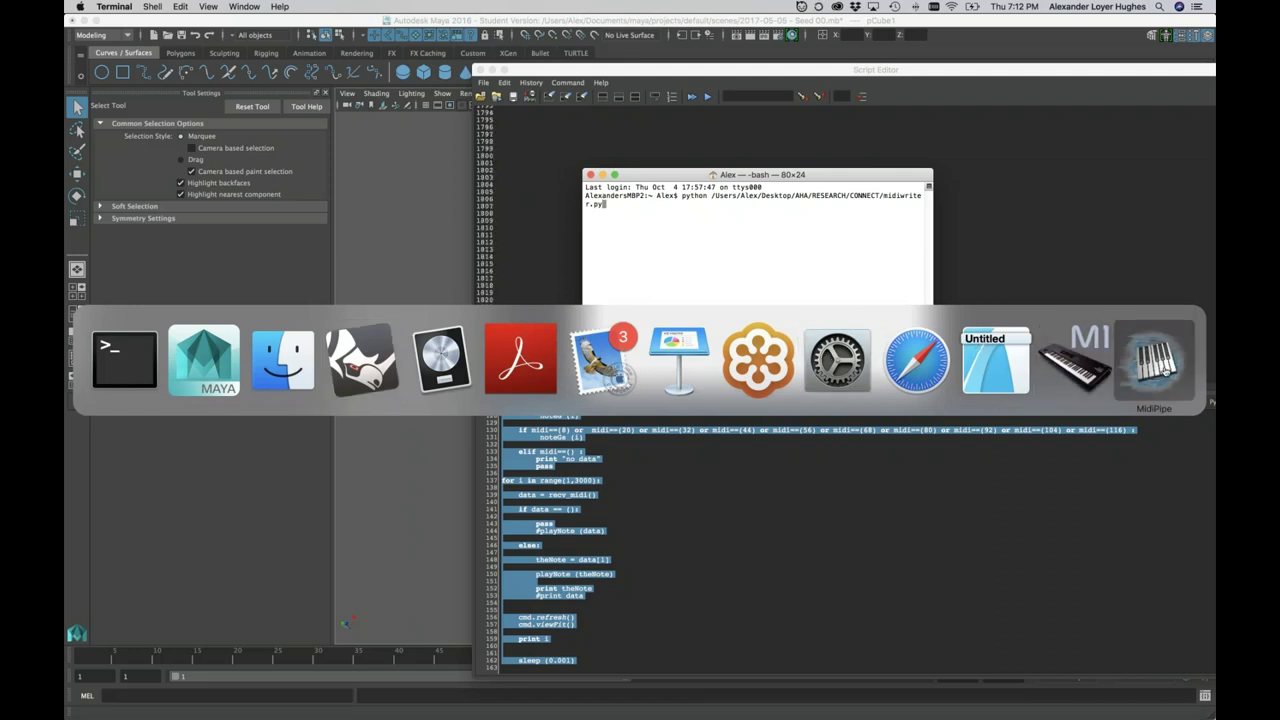
{"action": "left_click", "coordinate": [1160, 362]}
{"action": "left_click", "coordinate": [297, 70]}
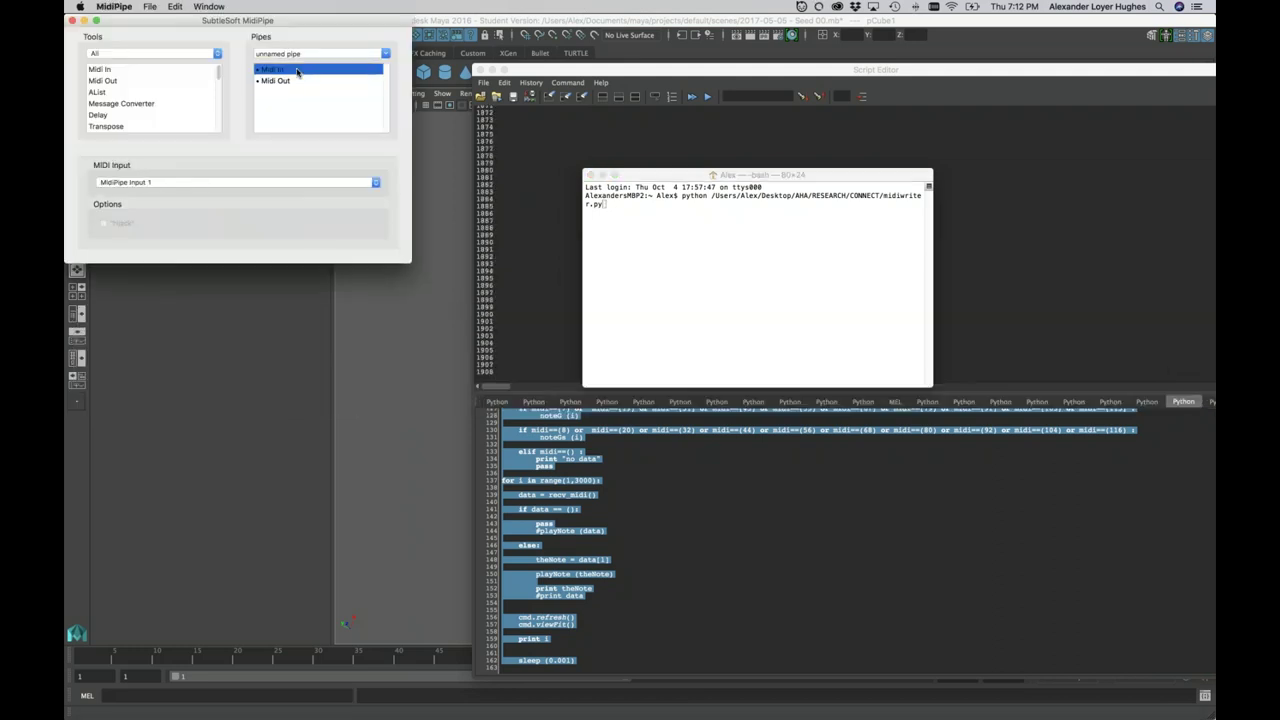
Set the pipe's Midi In to microKEY2-37 Air - Bluetooth and keep simple core midi destination as its Midi Out
{"action": "left_click", "coordinate": [300, 182]}
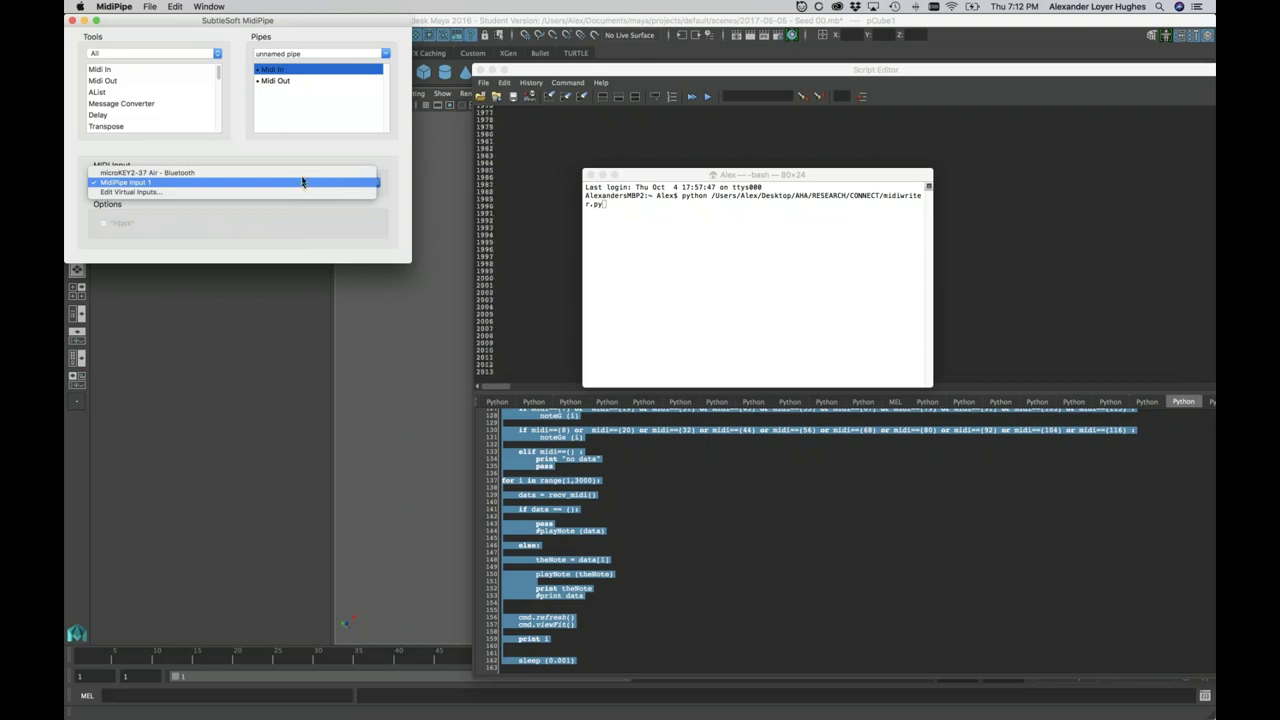
{"action": "left_click", "coordinate": [303, 178]}
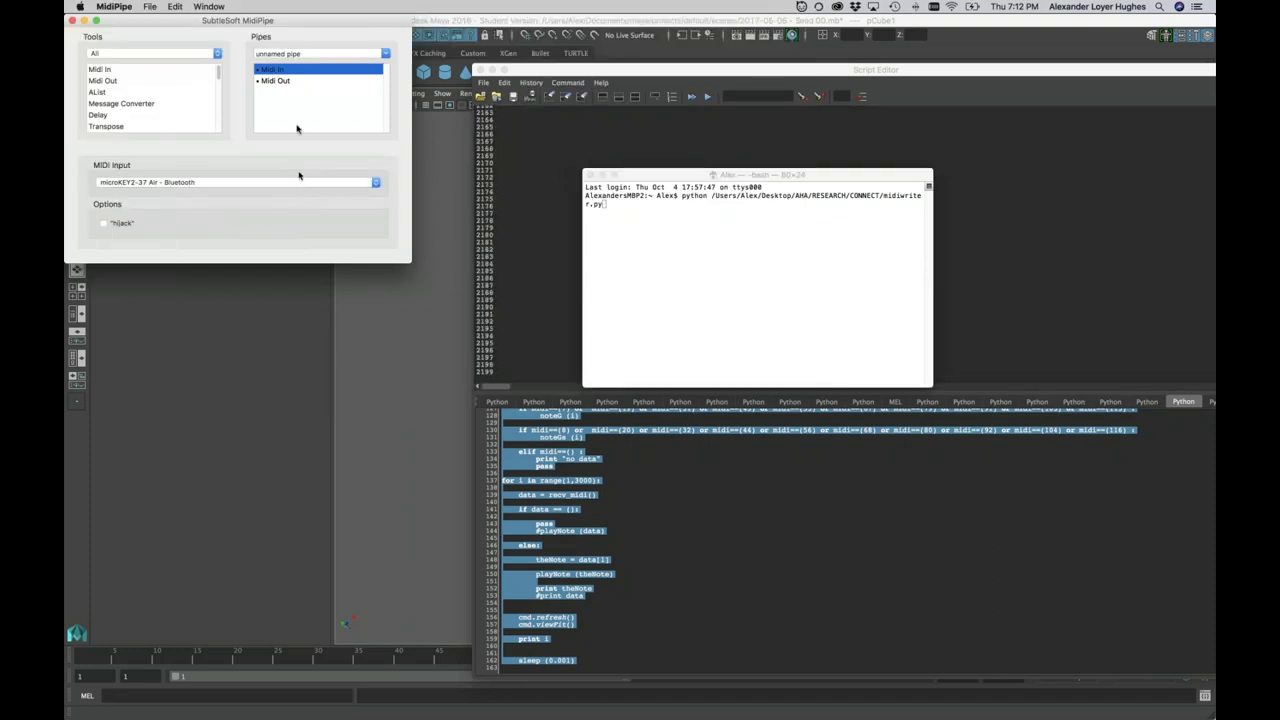
{"action": "left_click", "coordinate": [310, 84]}
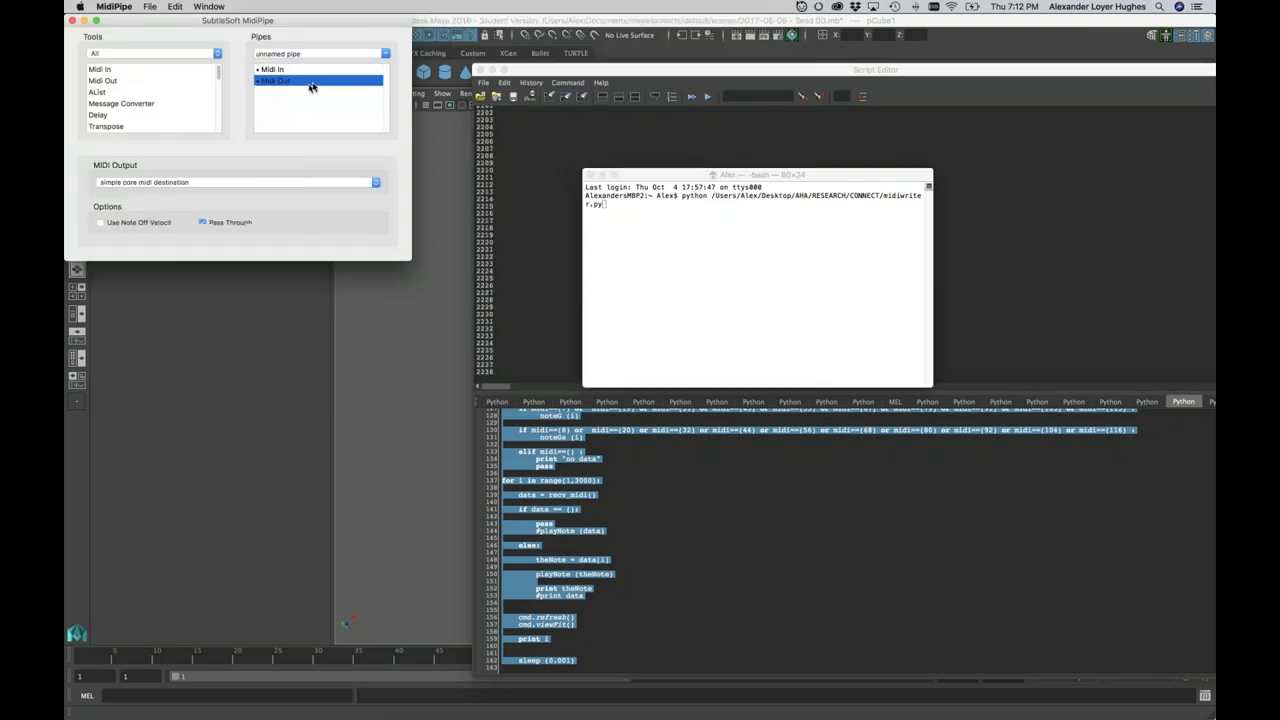
{"action": "left_click", "coordinate": [310, 182]}
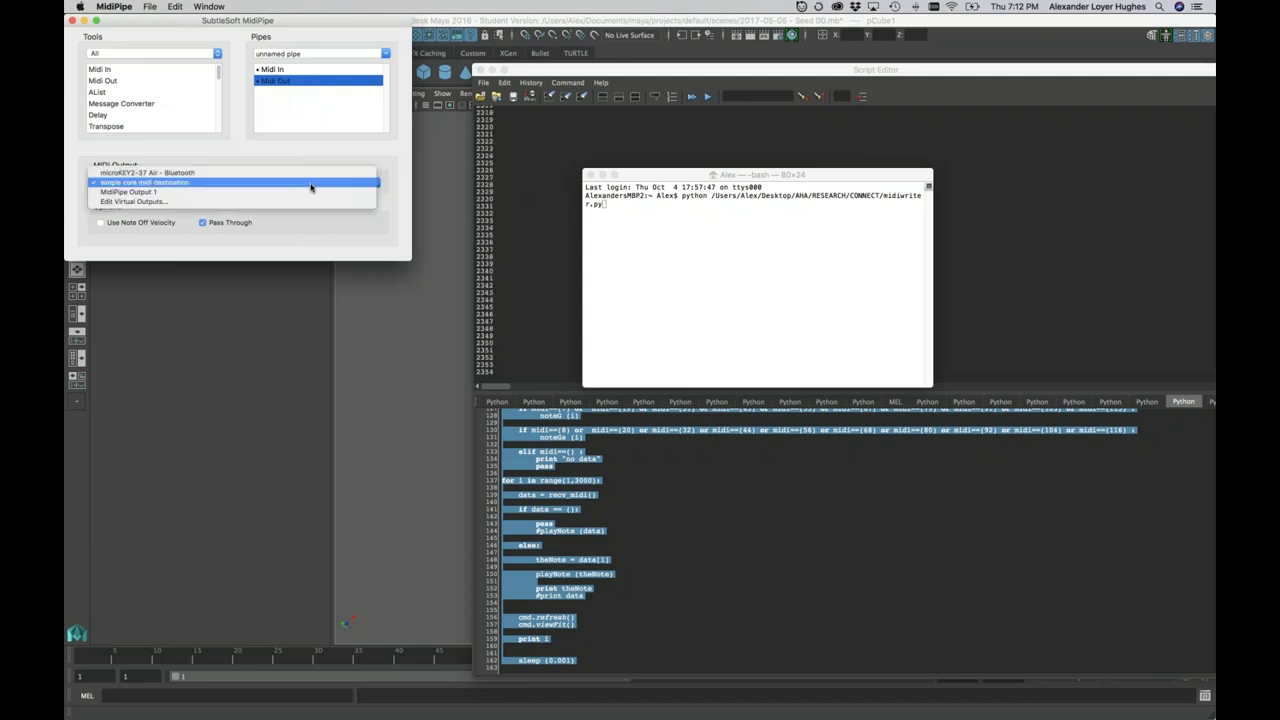
{"action": "left_click", "coordinate": [310, 184]}
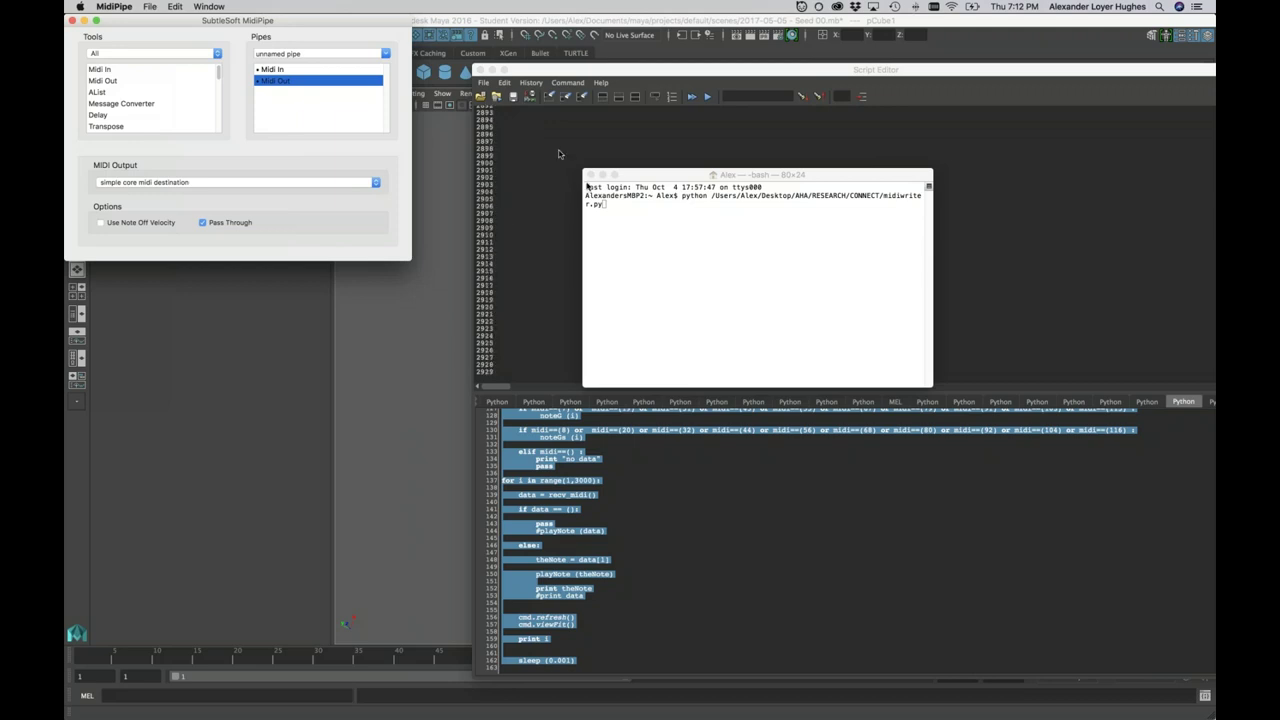
Arrange the Terminal window below MidiPipe and bring Maya's Script Editor fully into view
{"action": "left_click_drag", "start_coordinate": [572, 75], "coordinate": [982, 73]}
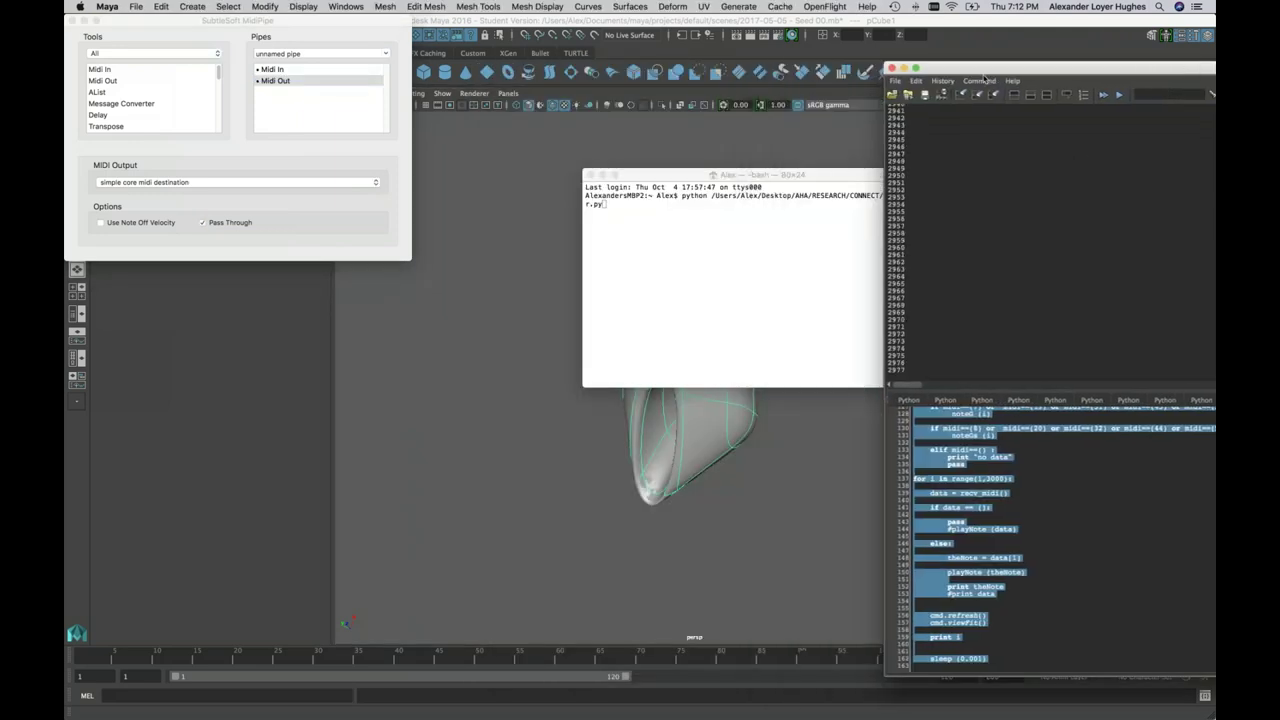
{"action": "left_click_drag", "start_coordinate": [645, 176], "coordinate": [193, 386]}
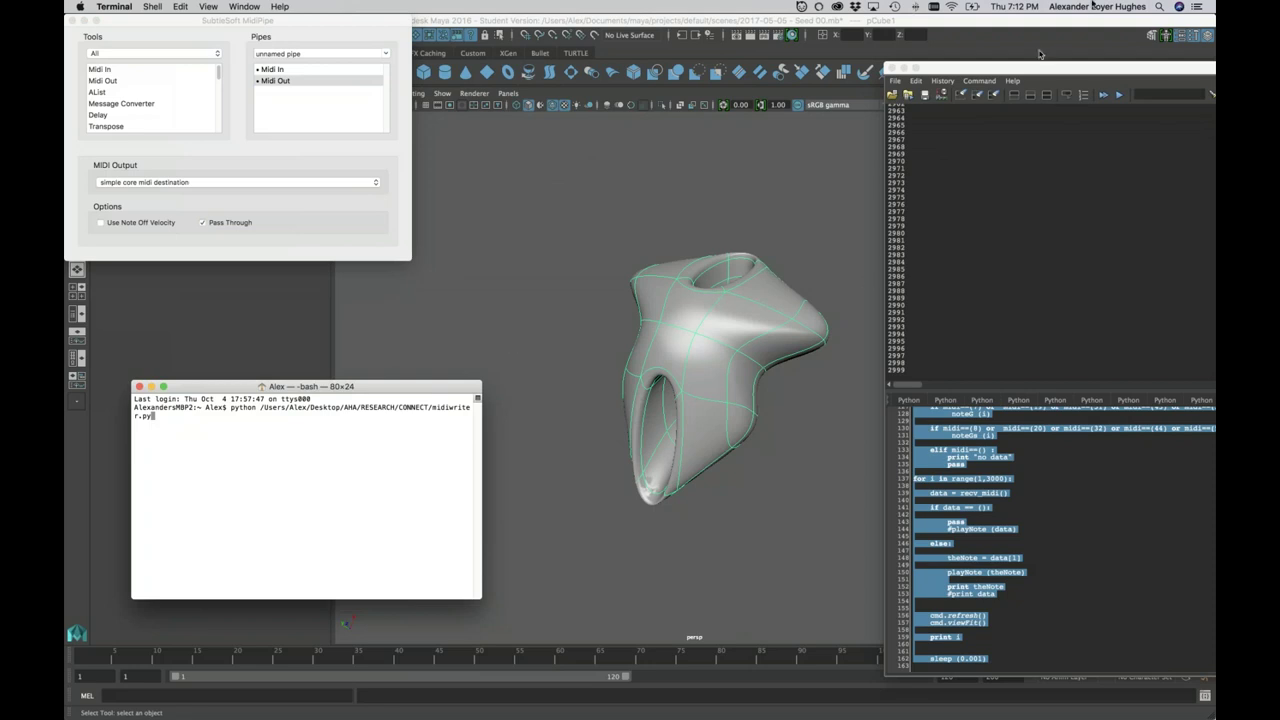
{"action": "left_click_drag", "start_coordinate": [1090, 72], "coordinate": [285, 27]}
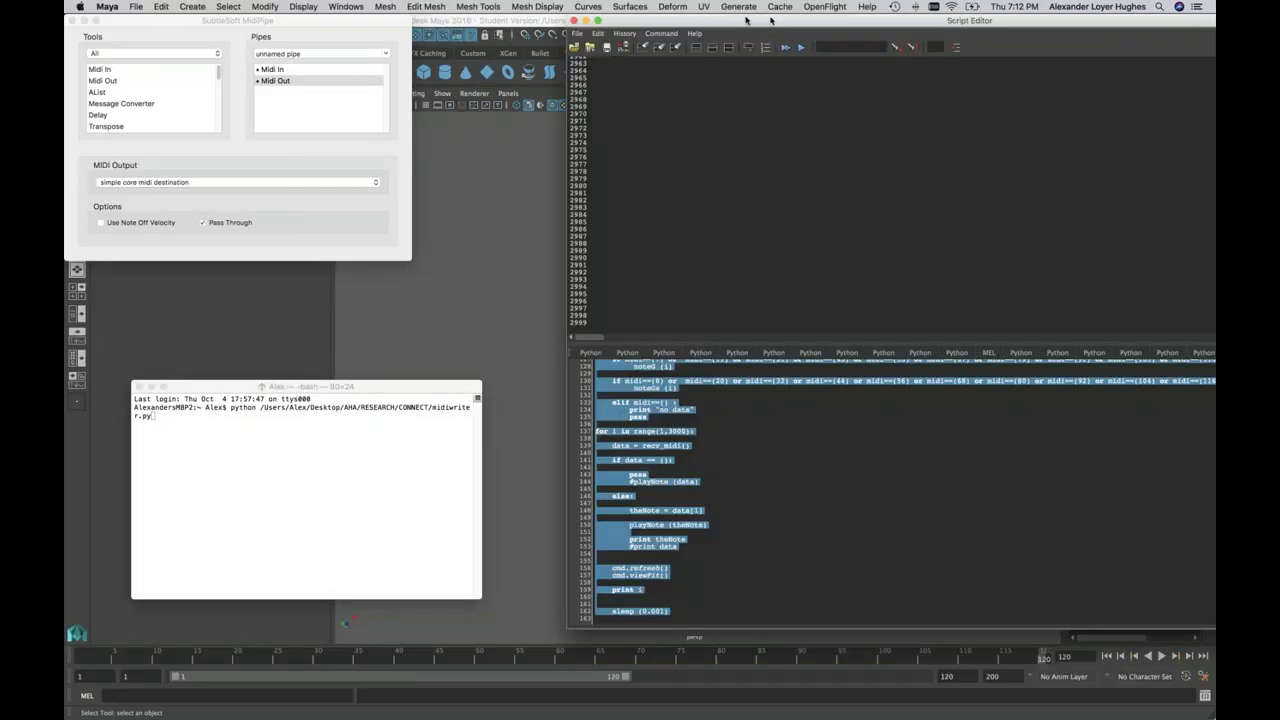
{"action": "left_click_drag", "start_coordinate": [557, 300], "coordinate": [330, 300]}
Examine the MIDI script from its opening lines through the noteA function, highlighting that function's code
{"action": "left_click", "coordinate": [533, 521]}
{"action": "scroll", "coordinate": [533, 521], "scroll_direction": "up", "scroll_amount": 10}
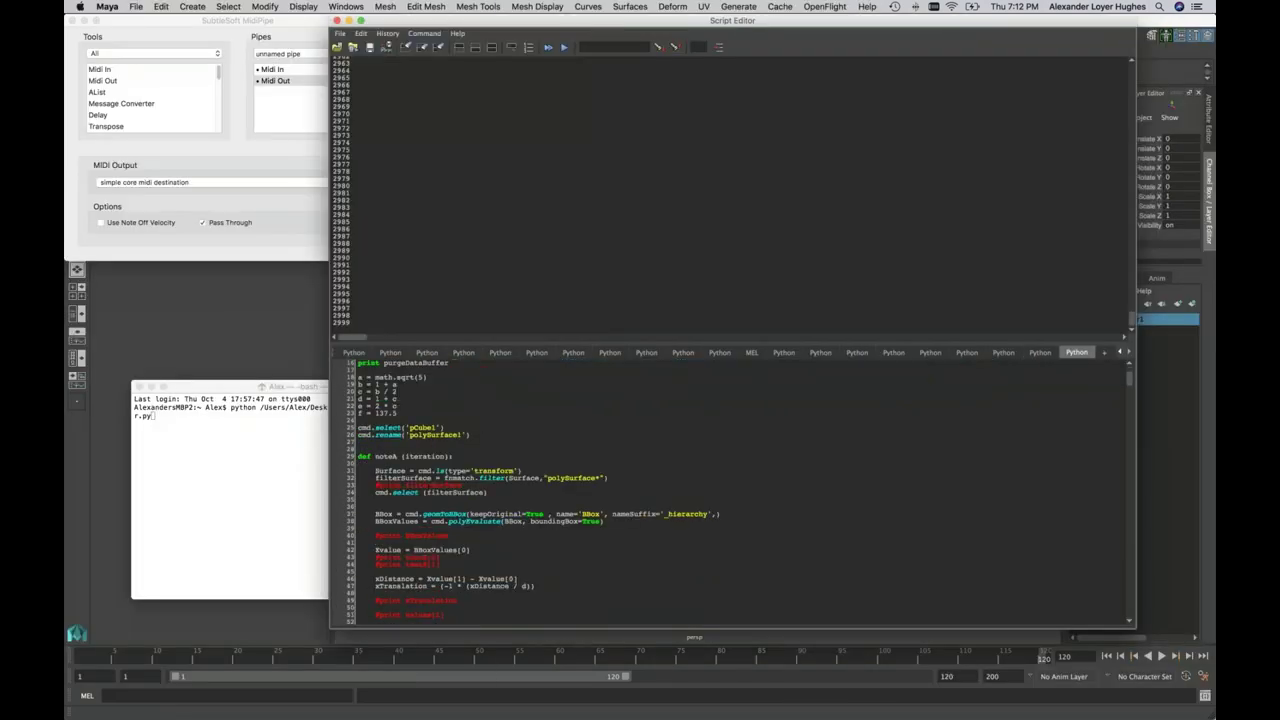
{"action": "scroll", "coordinate": [730, 490], "scroll_direction": "down", "scroll_amount": 3}
{"action": "left_click_drag", "start_coordinate": [358, 397], "coordinate": [513, 583]}
{"action": "scroll", "coordinate": [518, 507], "scroll_direction": "down", "scroll_amount": 3}
{"action": "scroll", "coordinate": [518, 507], "scroll_direction": "down", "scroll_amount": 3}
{"action": "scroll", "coordinate": [515, 568], "scroll_direction": "down", "scroll_amount": 5}
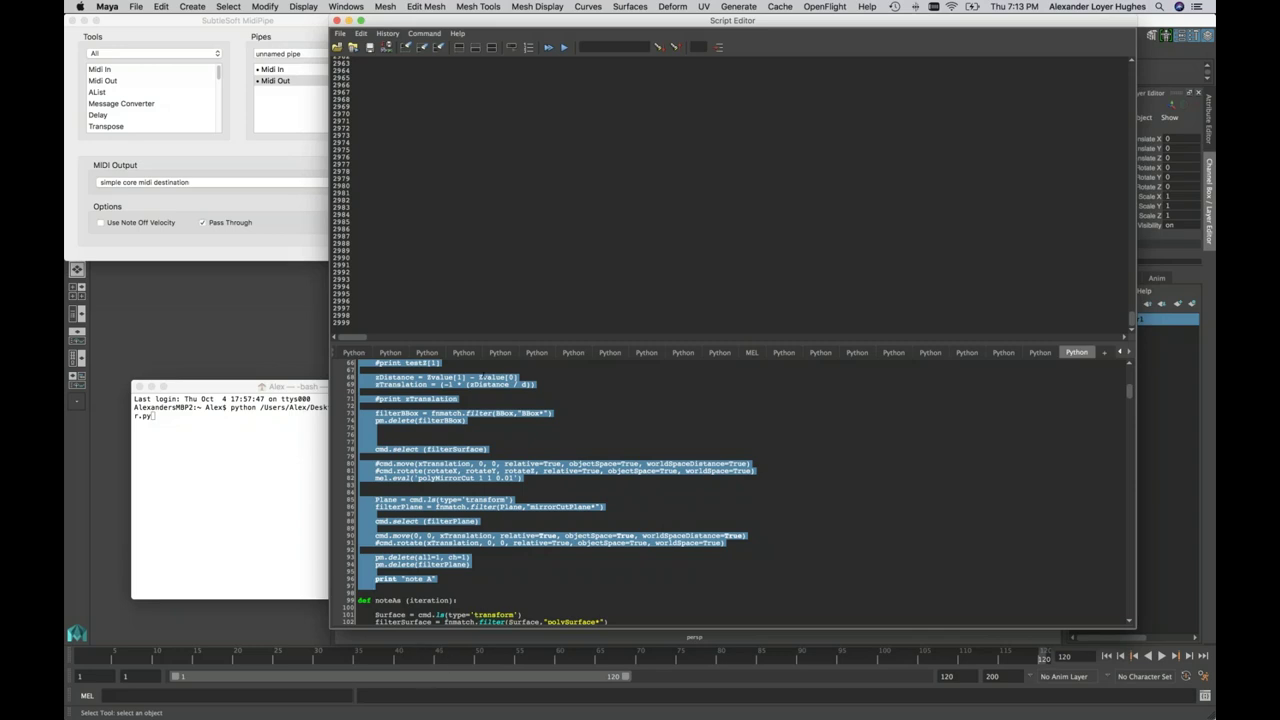
Select the entire MIDI script, move the Script Editor and MidiPipe windows away from the mesh and return to Maya
{"action": "key", "text": "super+a"}
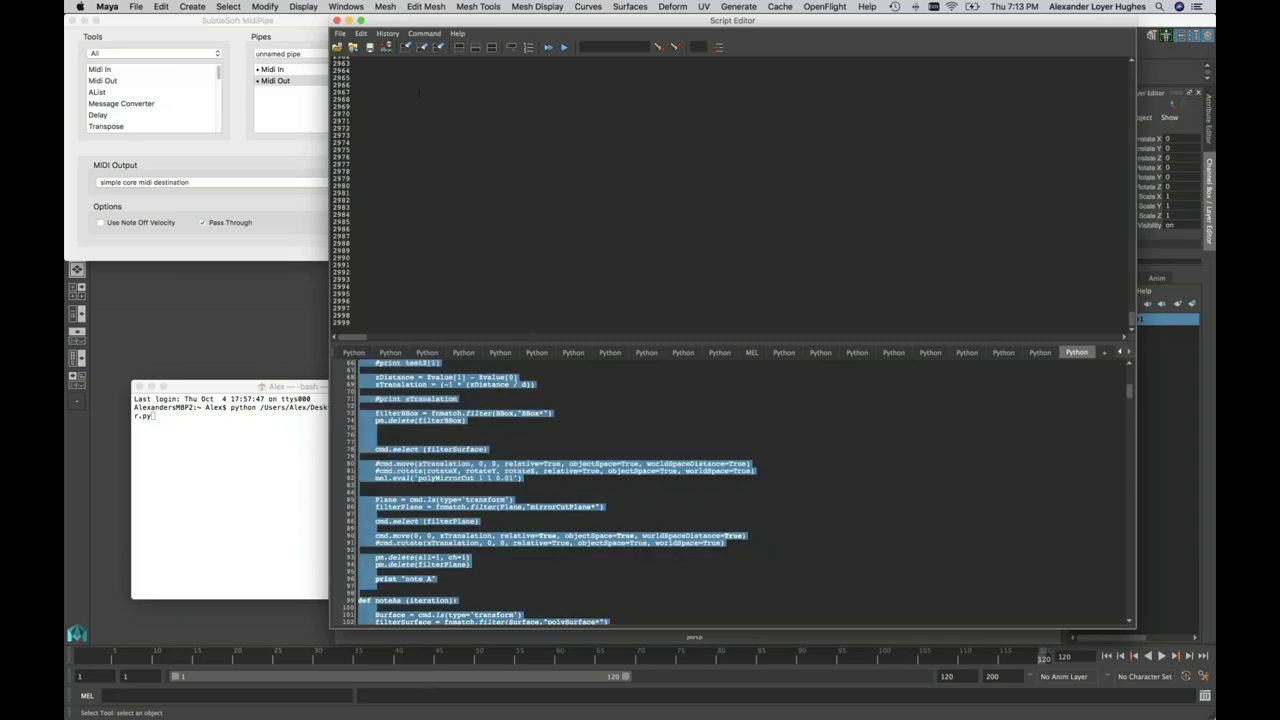
{"action": "left_click_drag", "start_coordinate": [473, 20], "coordinate": [913, 28]}
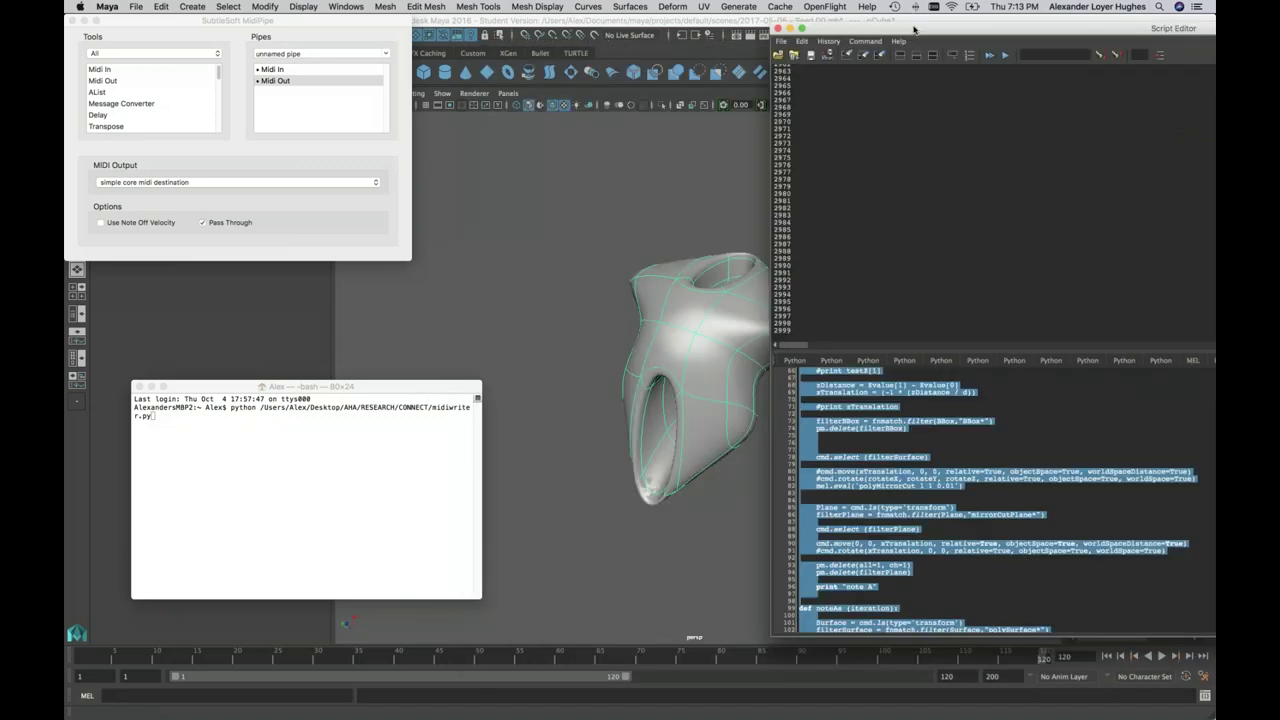
{"action": "left_click_drag", "start_coordinate": [128, 20], "coordinate": [151, 529]}
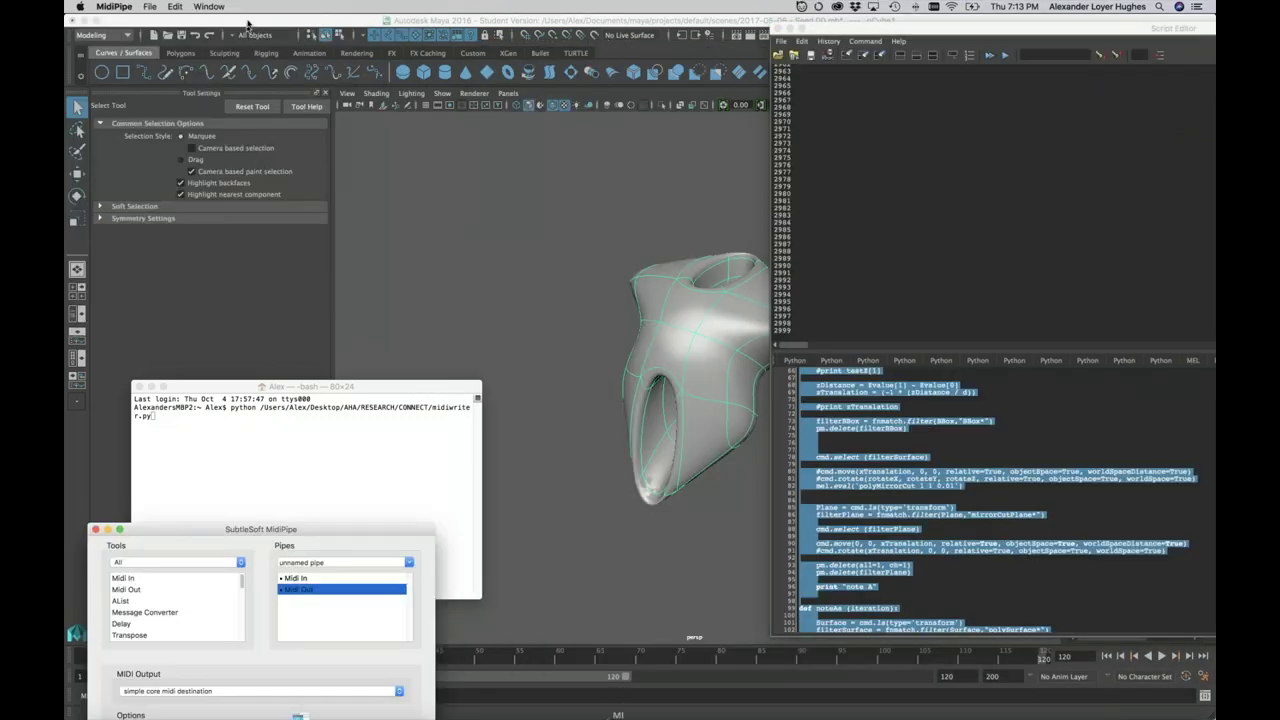
{"action": "left_click", "coordinate": [298, 706]}
Reopen the recent scene 2017-05-05 - Seed 00.mb and move the Script Editor farther off the mesh
{"action": "left_click", "coordinate": [135, 6]}
{"action": "mouse_move", "coordinate": [209, 400]}
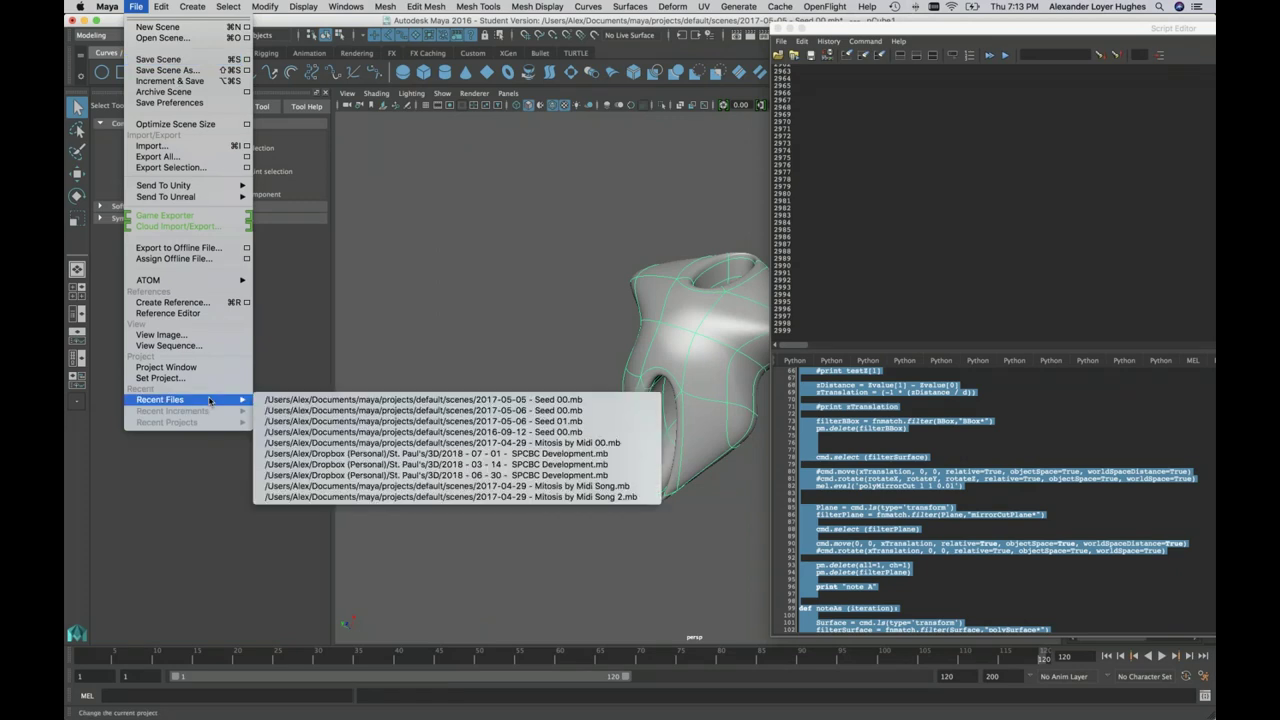
{"action": "left_click", "coordinate": [378, 399]}
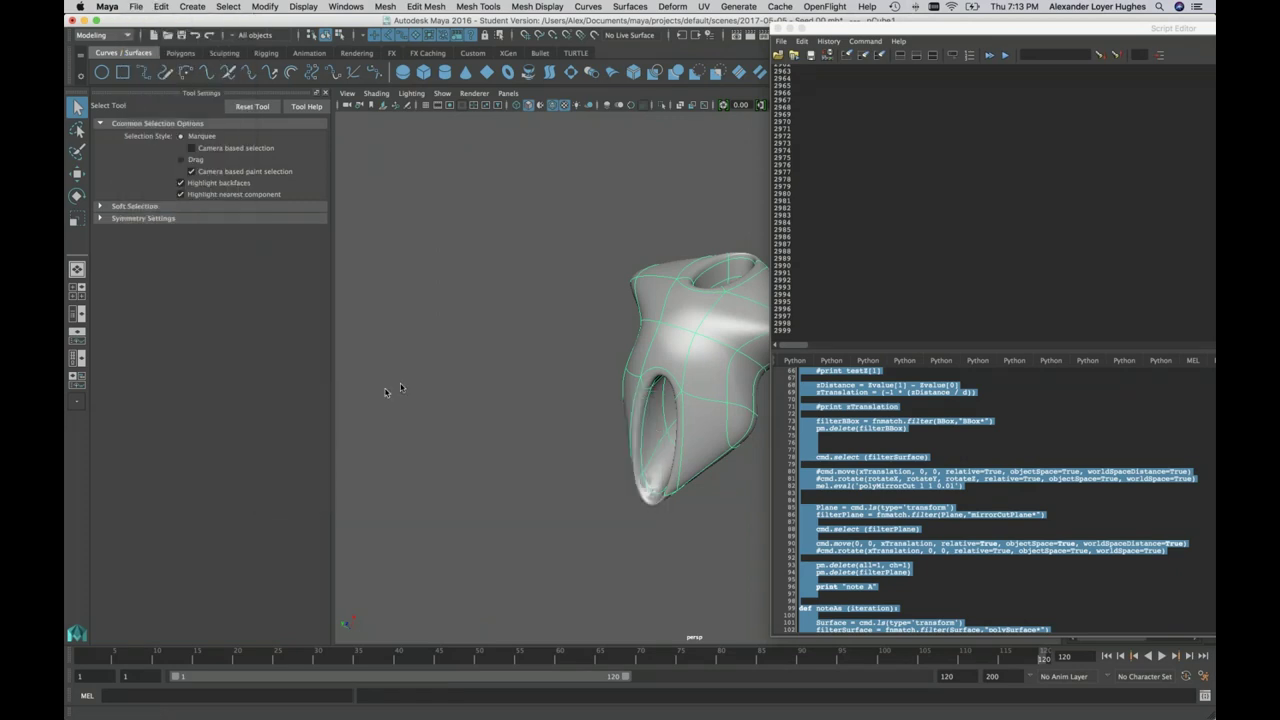
{"action": "left_click", "coordinate": [634, 377]}
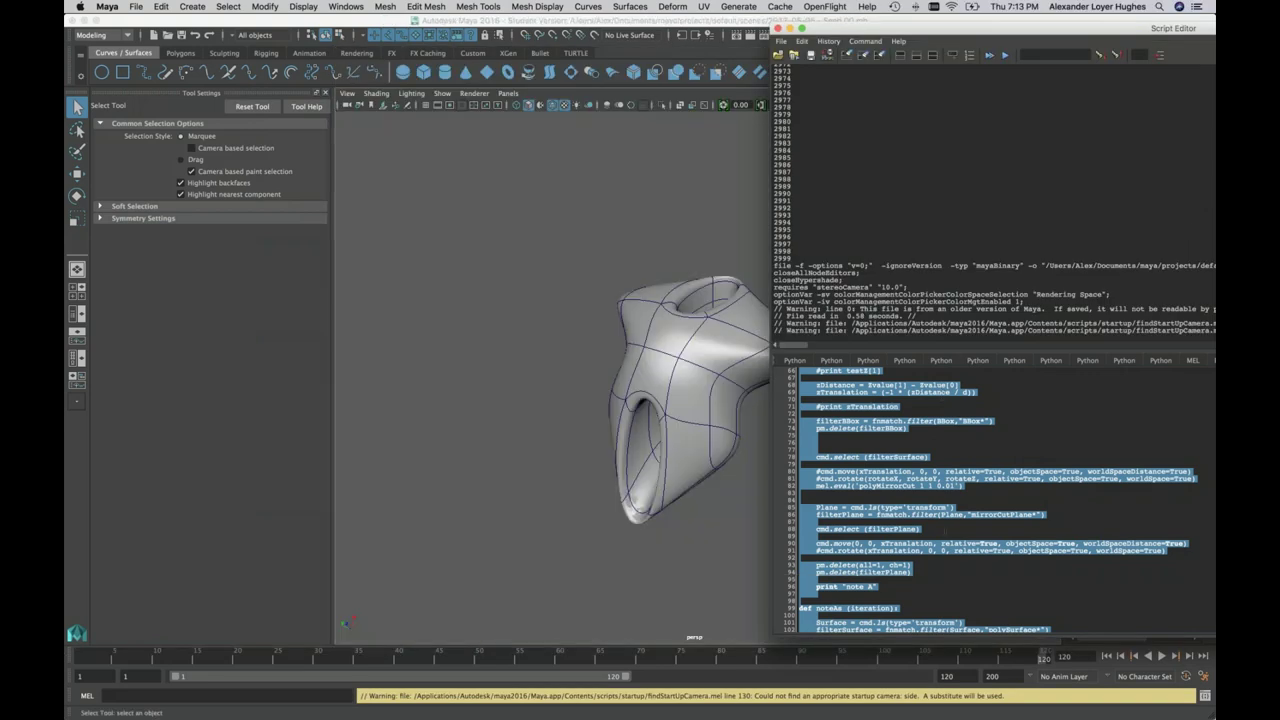
{"action": "left_click_drag", "start_coordinate": [957, 30], "coordinate": [1083, 36]}
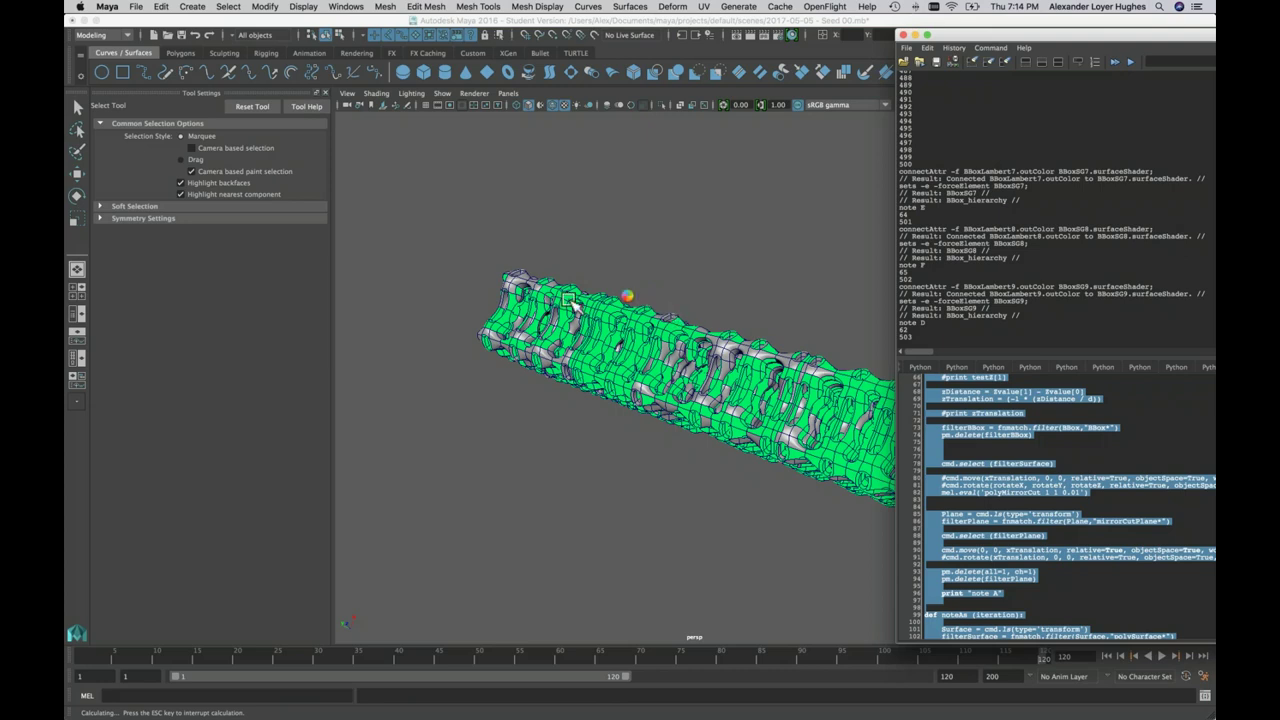
Switch to Rhinoceros, move the Grasshopper window off the tower model, and bring MidiPipe forward beside it
{"action": "key", "text": "super+Tab"}
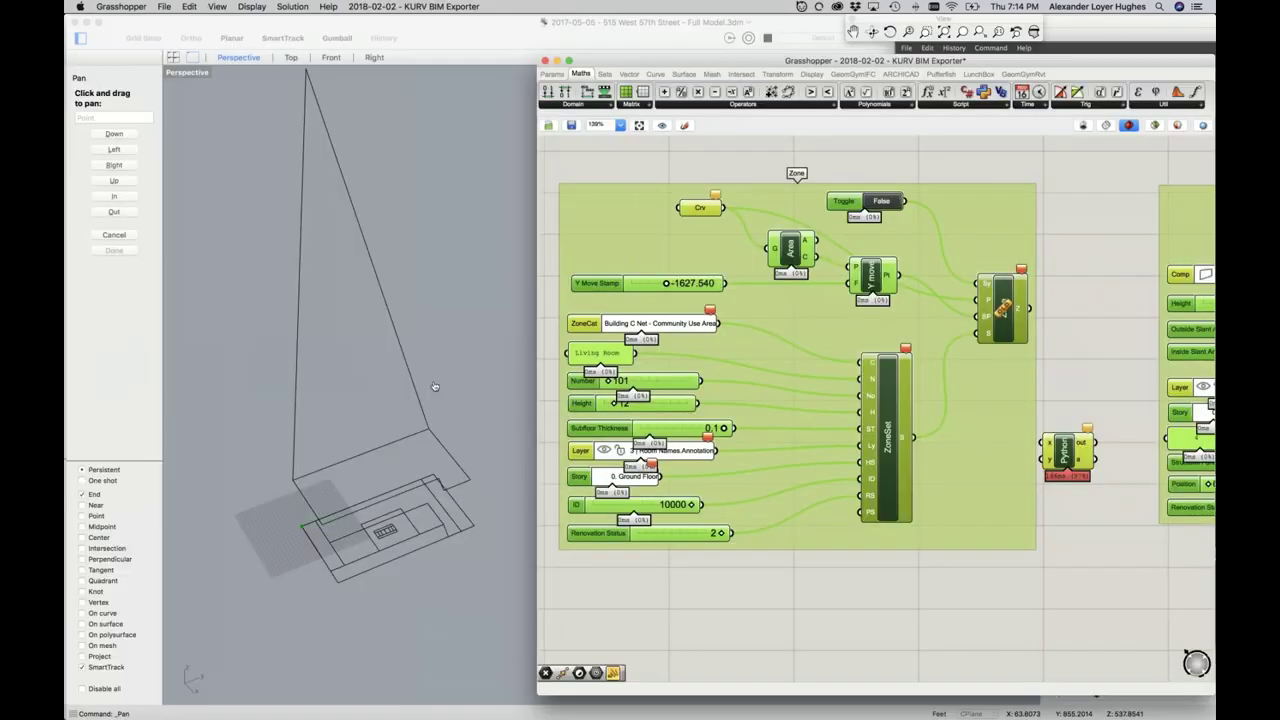
{"action": "left_click_drag", "start_coordinate": [714, 66], "coordinate": [887, 164]}
{"action": "left_click", "coordinate": [443, 41]}
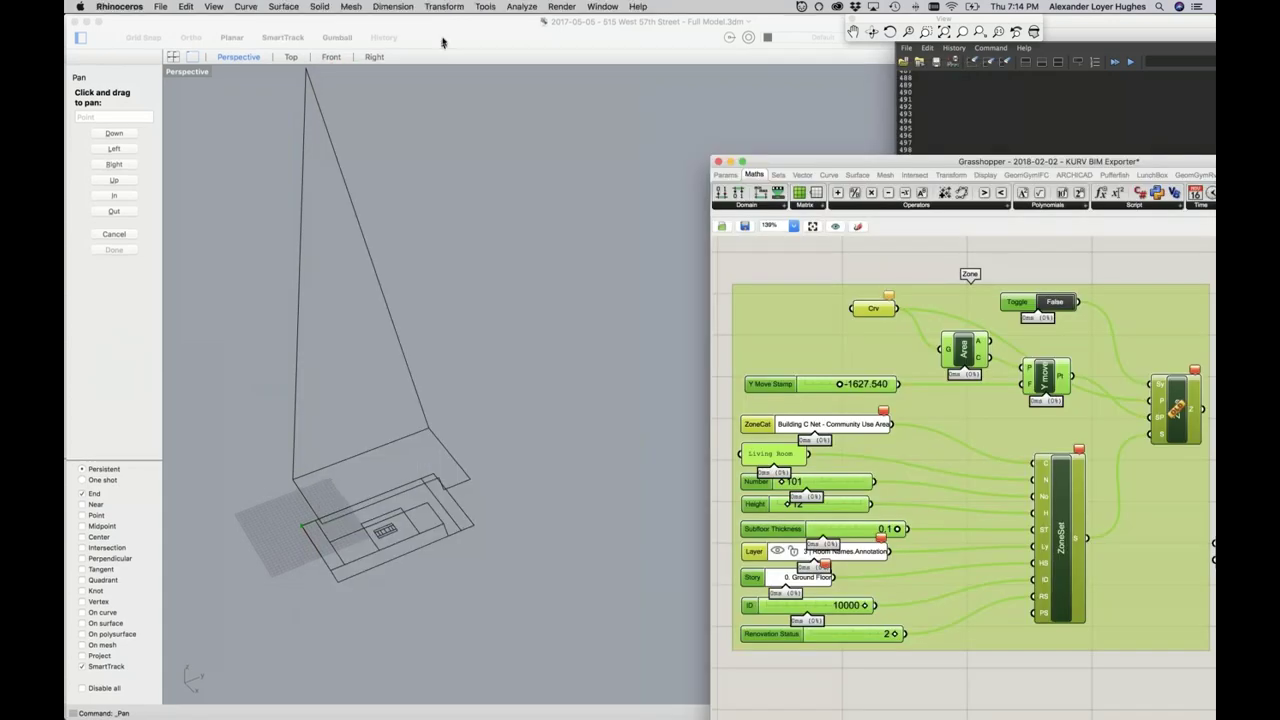
{"action": "key", "text": "super+Tab"}
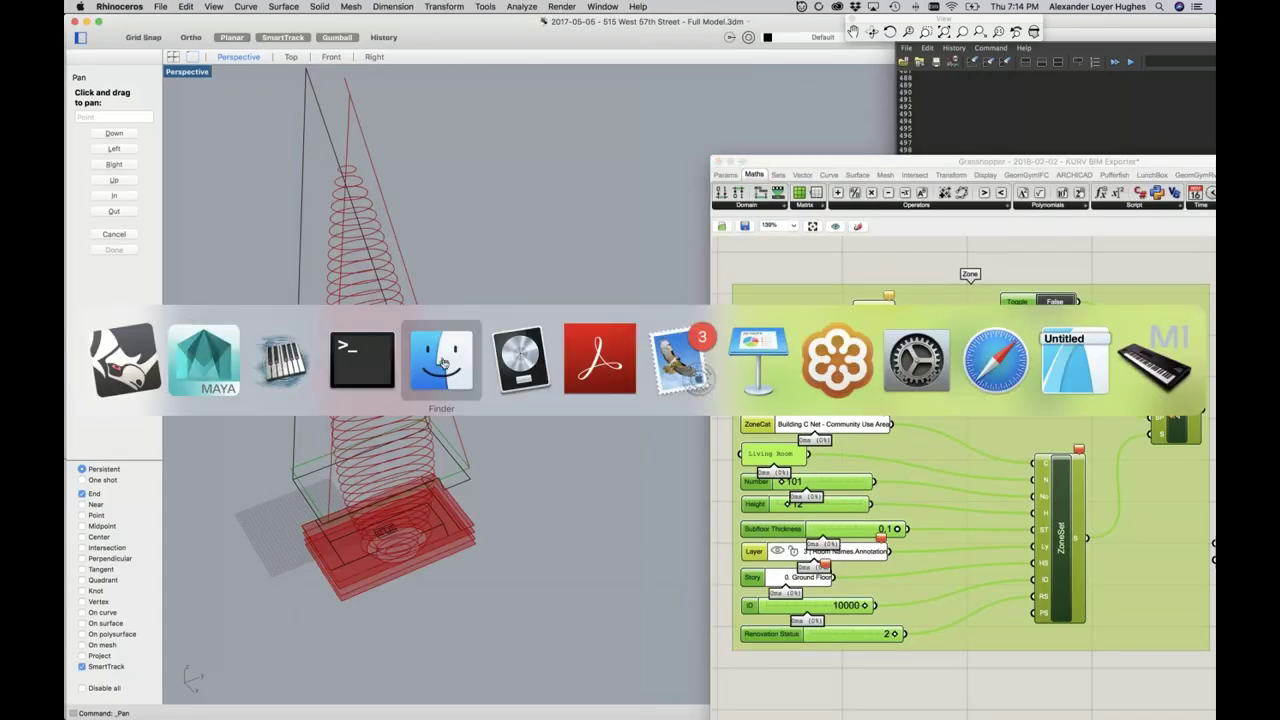
{"action": "key", "text": "super+Tab"}
{"action": "left_click_drag", "start_coordinate": [294, 541], "coordinate": [835, 331]}
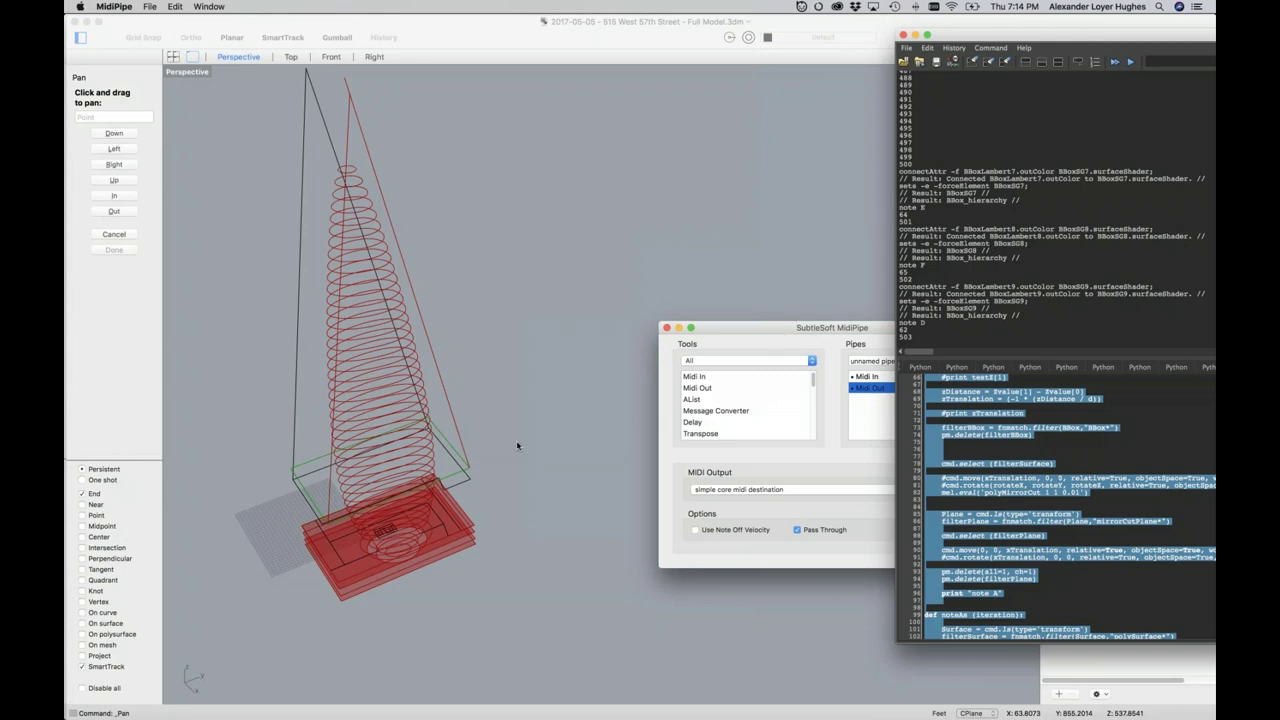
Switch to Terminal, run the midiwriter.py Python command and move its window below the centre of the workspace
{"action": "key", "text": "super+Tab"}
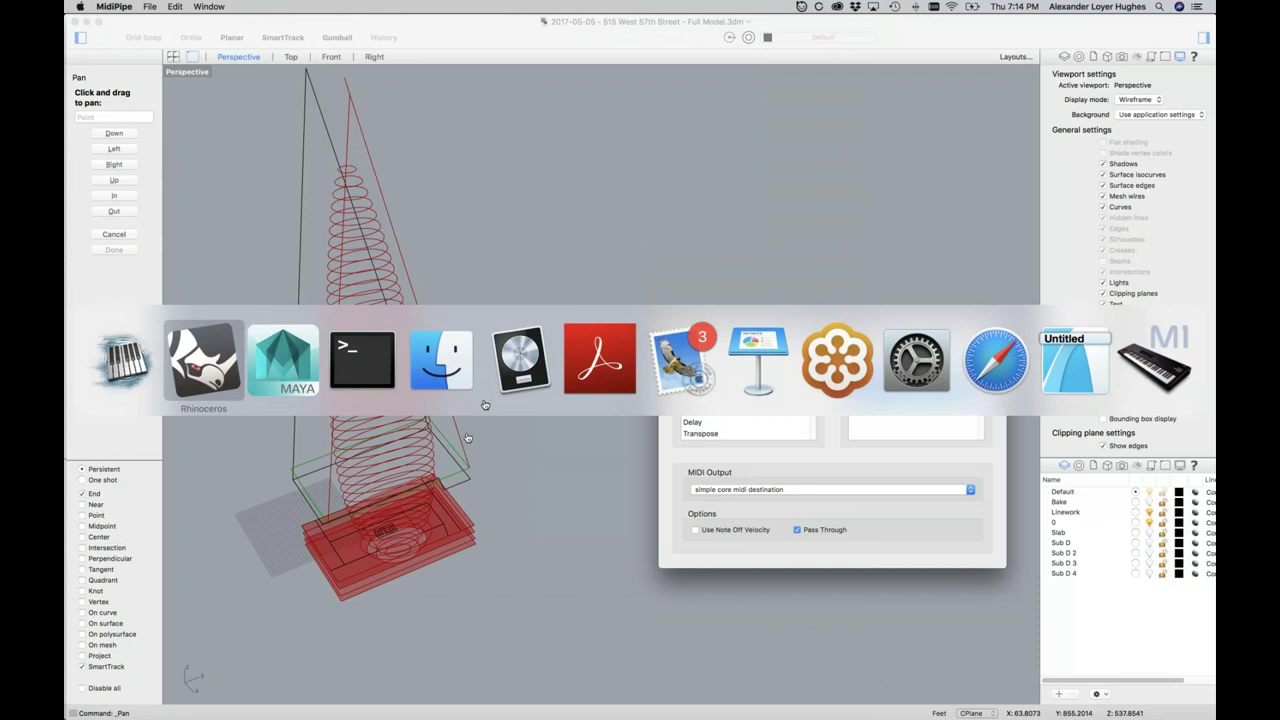
{"action": "left_click", "coordinate": [362, 365]}
{"action": "left_click_drag", "start_coordinate": [302, 387], "coordinate": [729, 108]}
{"action": "left_click_drag", "start_coordinate": [700, 152], "coordinate": [545, 110]}
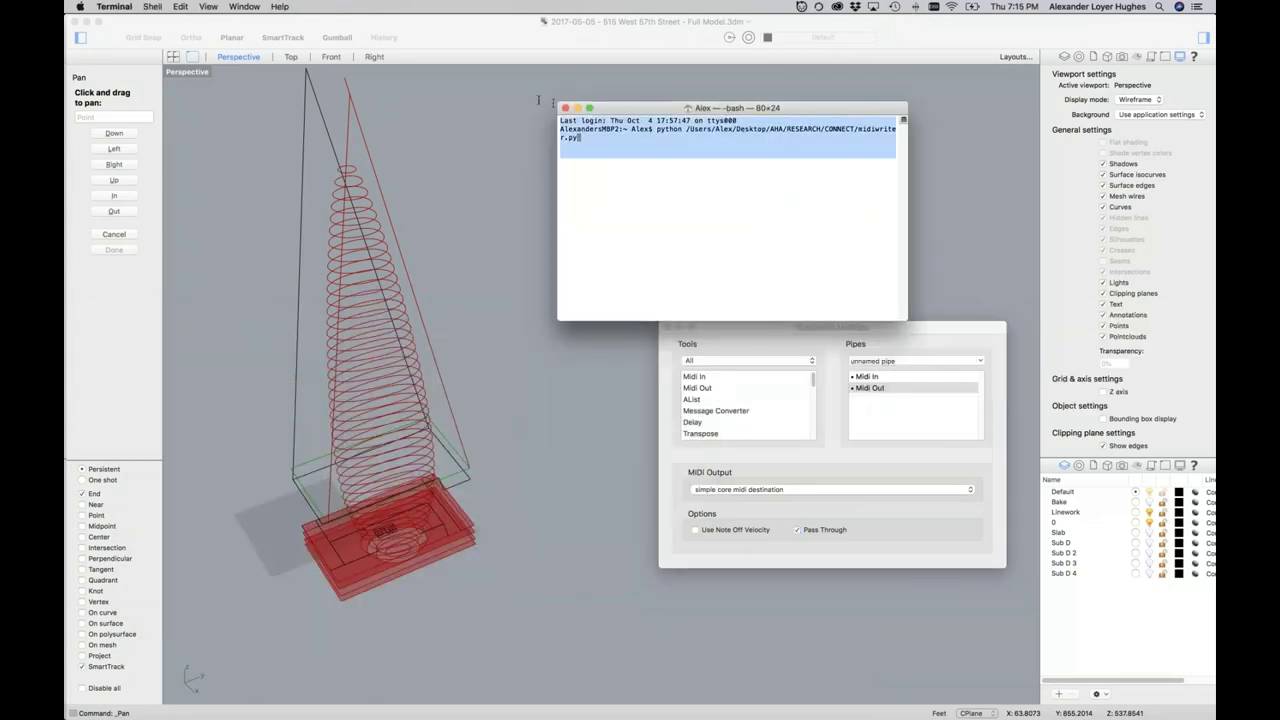
{"action": "key", "text": "Return"}
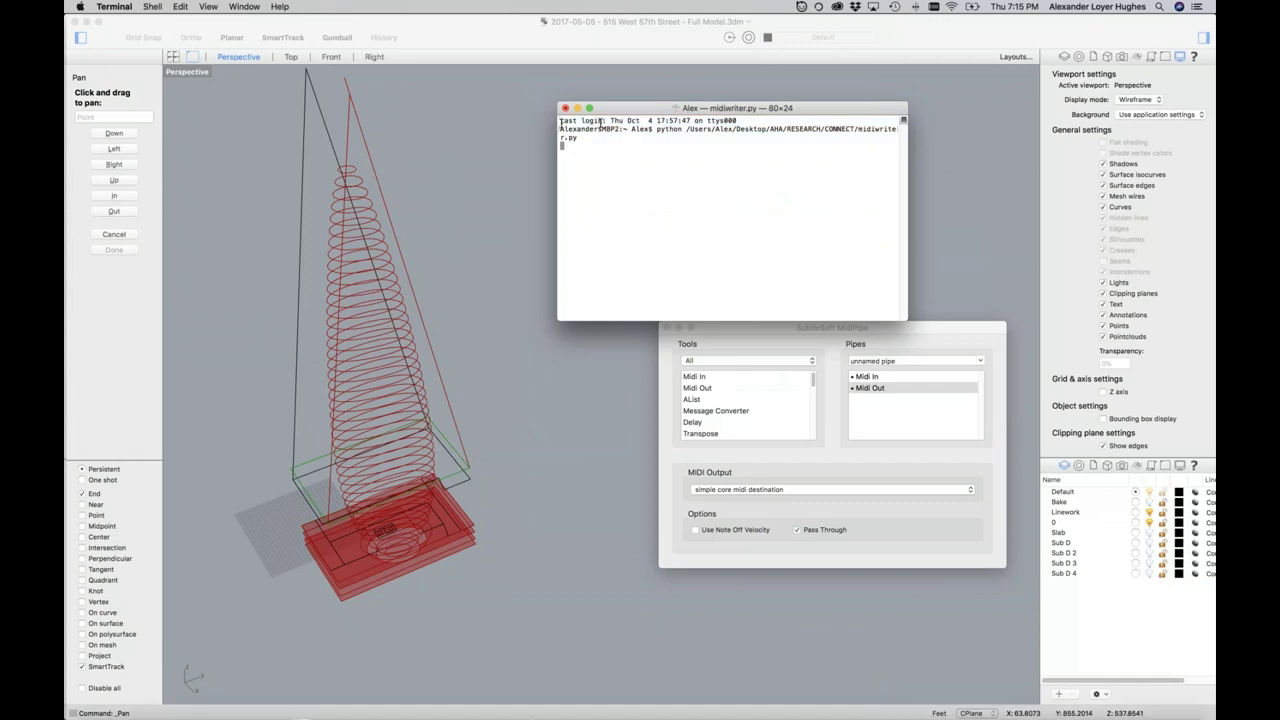
{"action": "left_click_drag", "start_coordinate": [729, 108], "coordinate": [620, 453]}
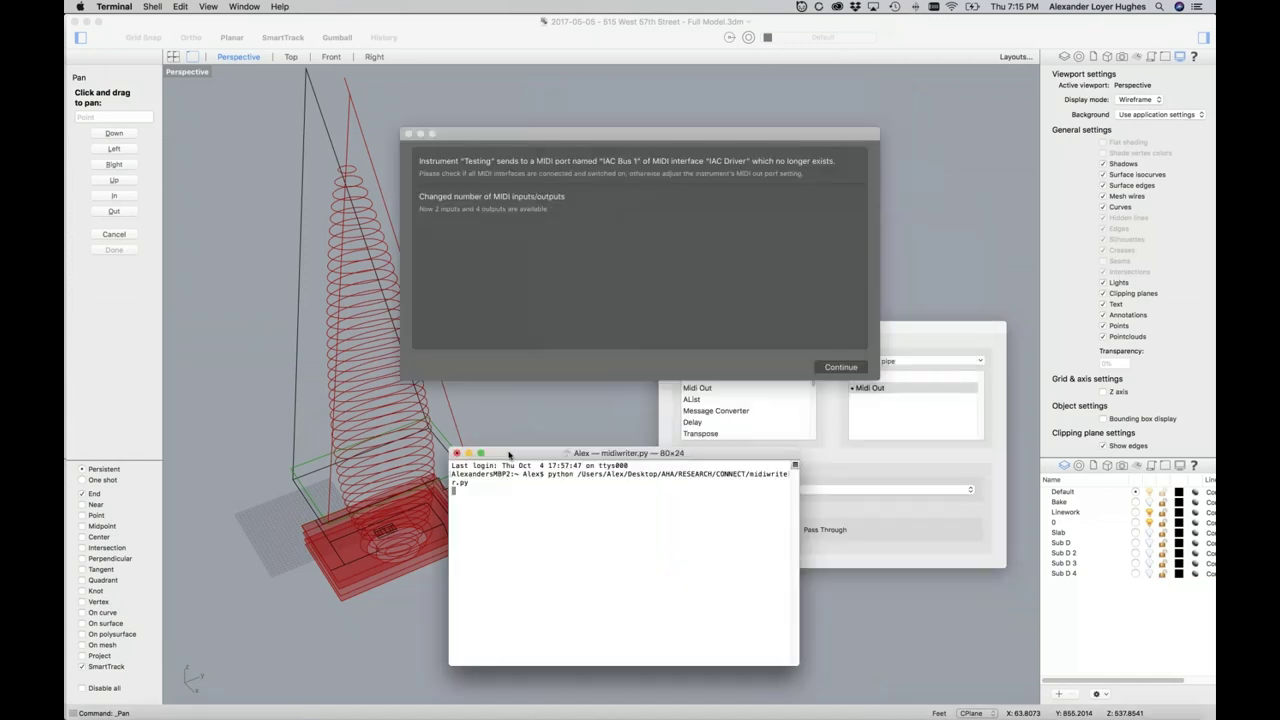
Switch to Logic Pro X, dismiss the MIDI port notice and move the Warbling Wave plug-in window below the tracks
{"action": "left_click", "coordinate": [522, 168]}
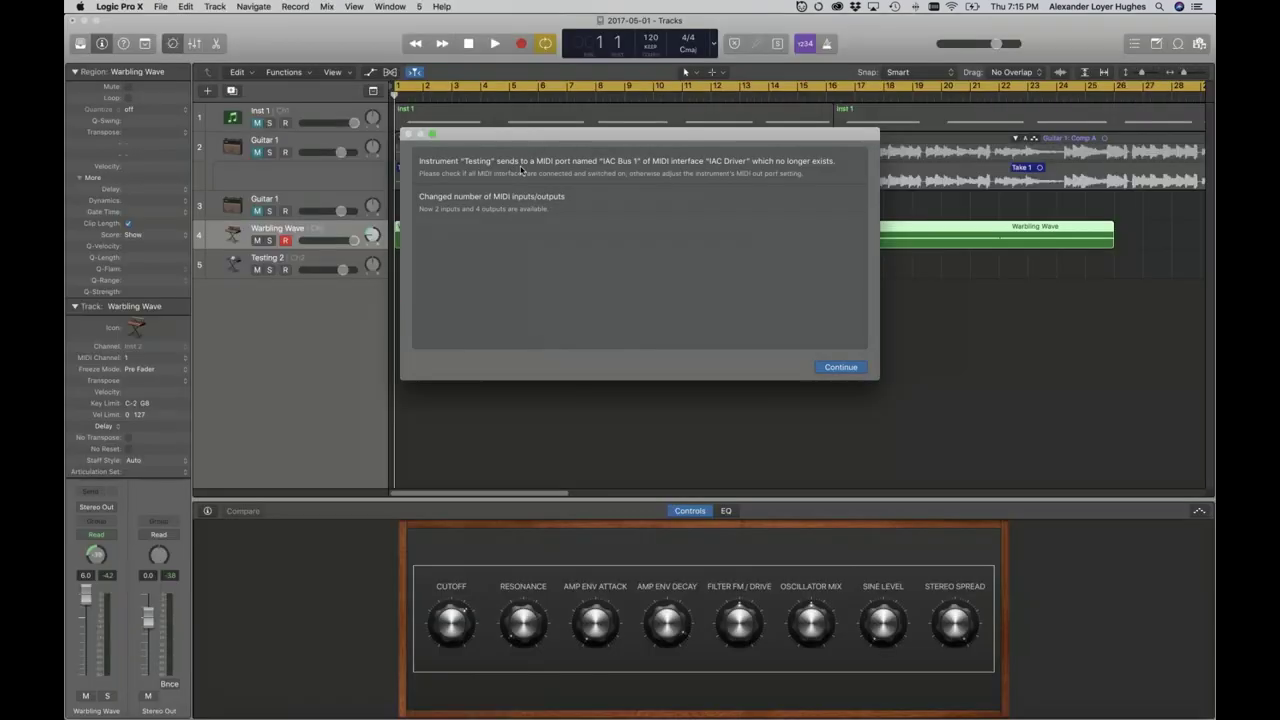
{"action": "left_click", "coordinate": [841, 367]}
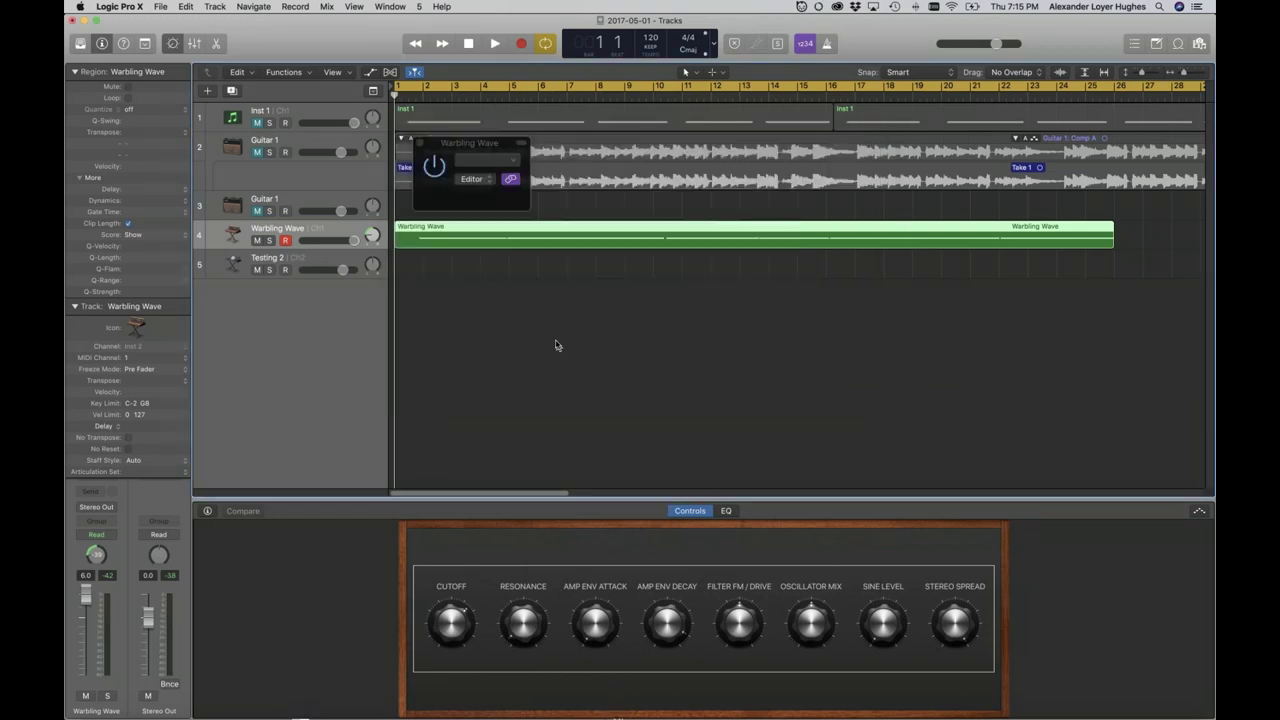
{"action": "left_click_drag", "start_coordinate": [453, 148], "coordinate": [556, 312]}
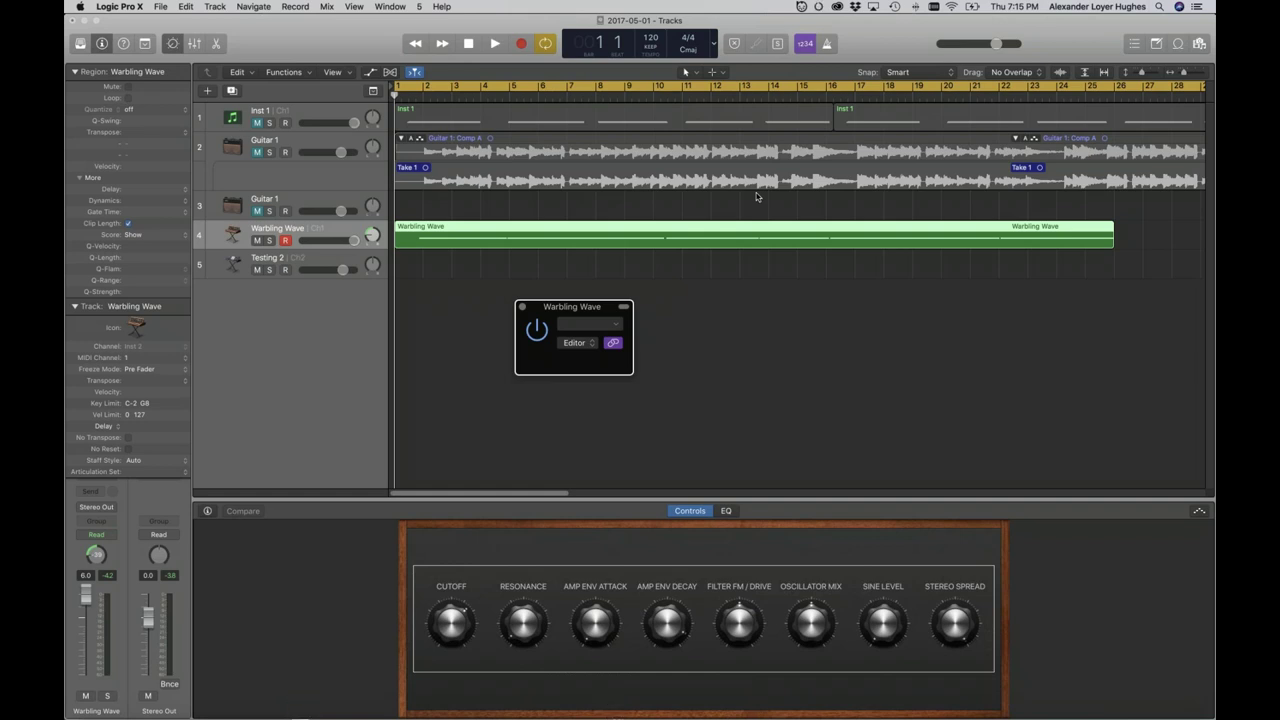
Switch to Rhinoceros and clear the Grasshopper KURV BIM Exporter window off the tower model
{"action": "key", "text": "super+Tab"}
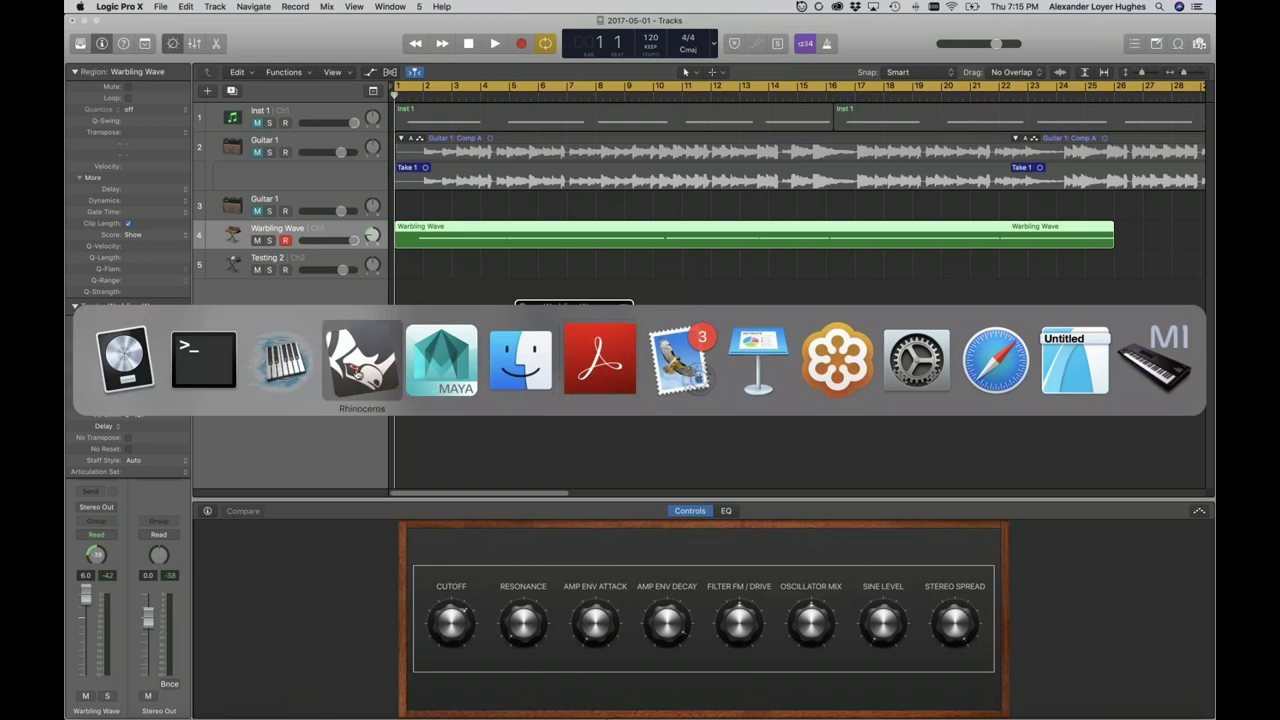
{"action": "left_click", "coordinate": [362, 358]}
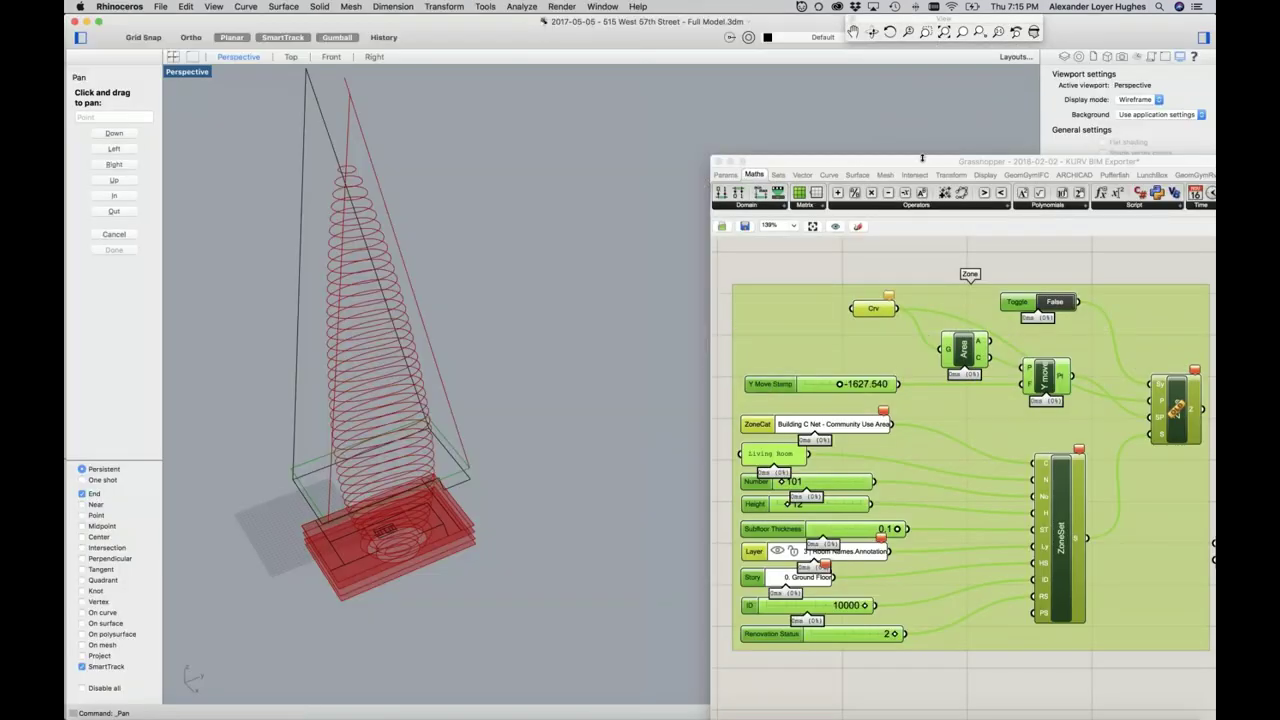
{"action": "left_click_drag", "start_coordinate": [922, 158], "coordinate": [705, 136]}
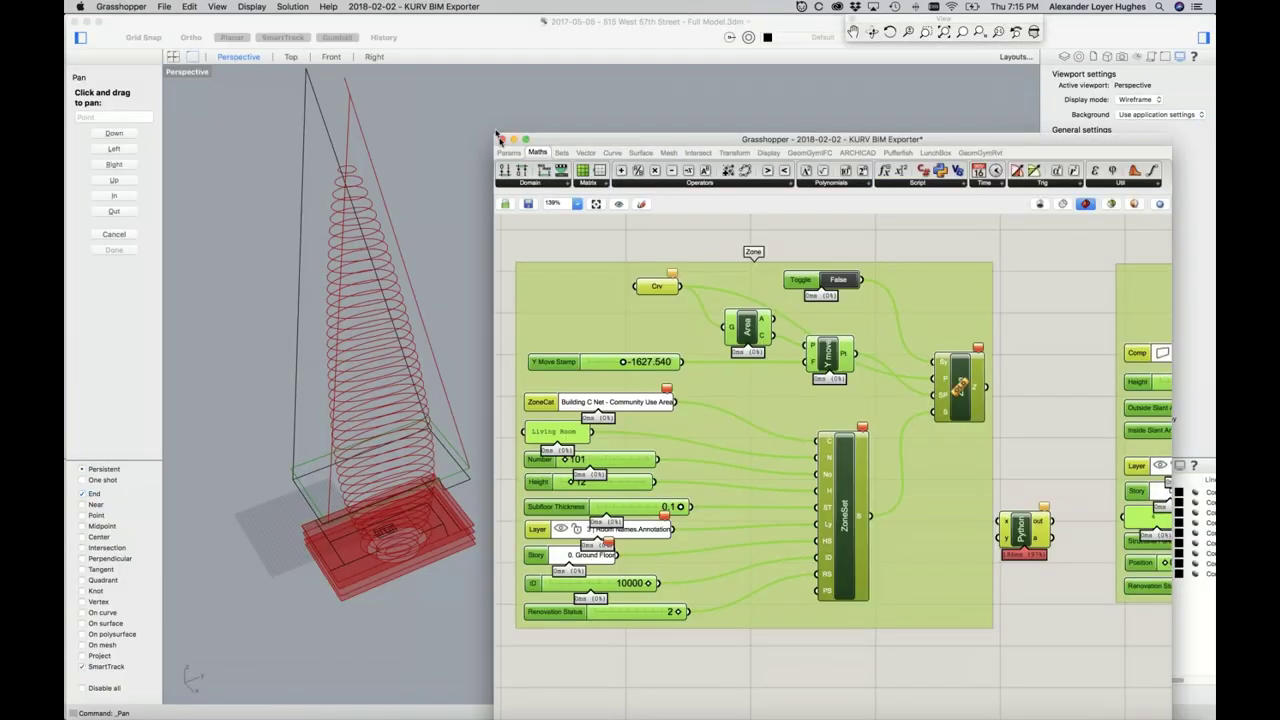
{"action": "left_click", "coordinate": [156, 42]}
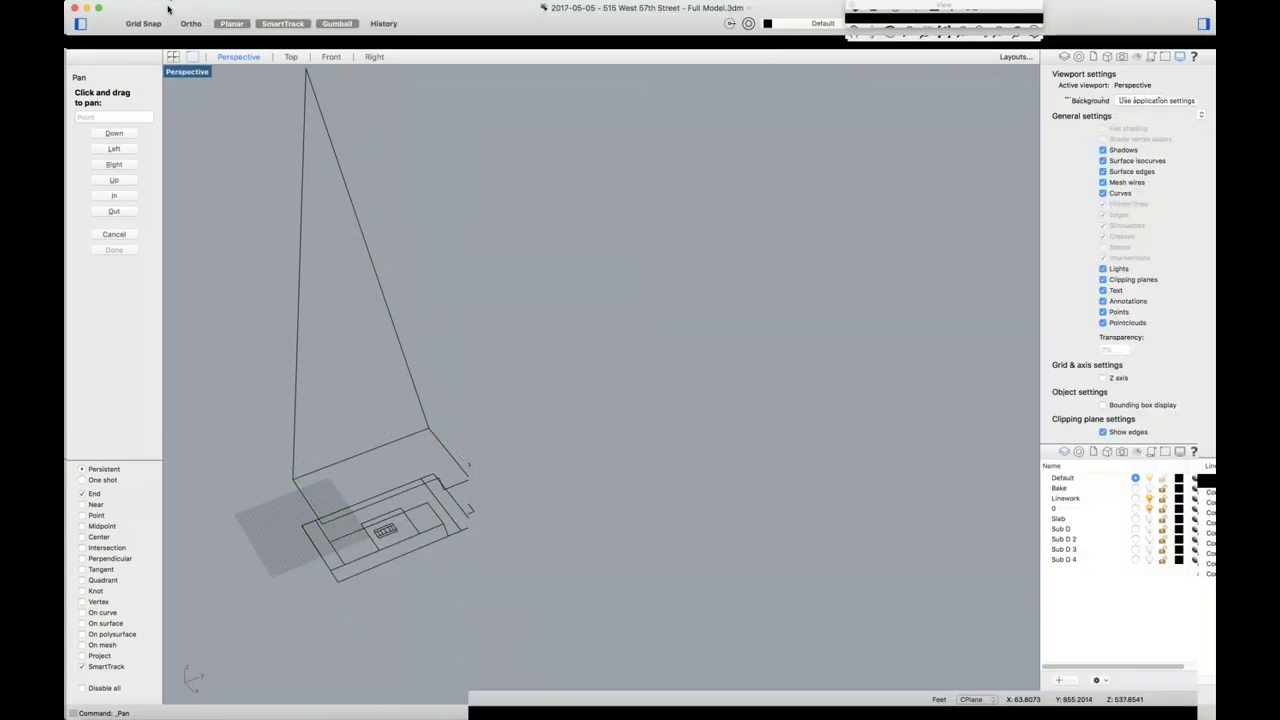
Choose the recent file St. Paul - Outline.3dm for opening
{"action": "left_click", "coordinate": [160, 6]}
{"action": "mouse_move", "coordinate": [198, 57]}
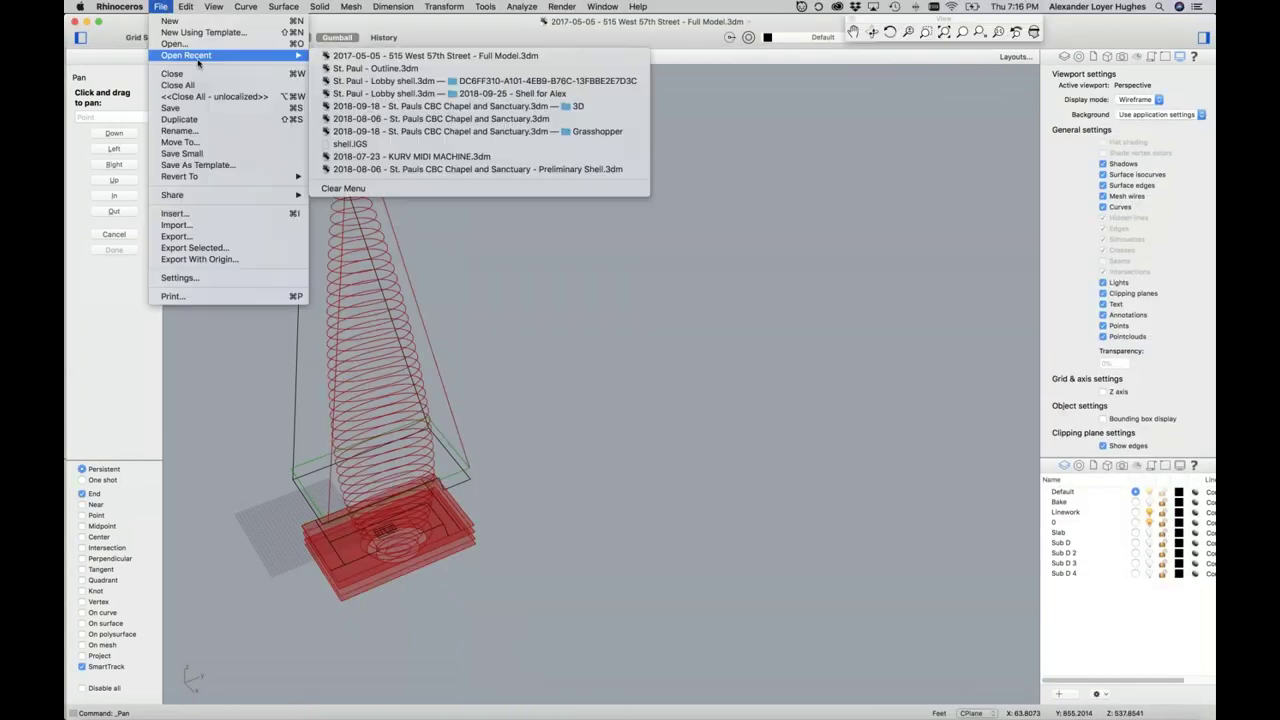
{"action": "left_click", "coordinate": [396, 68]}
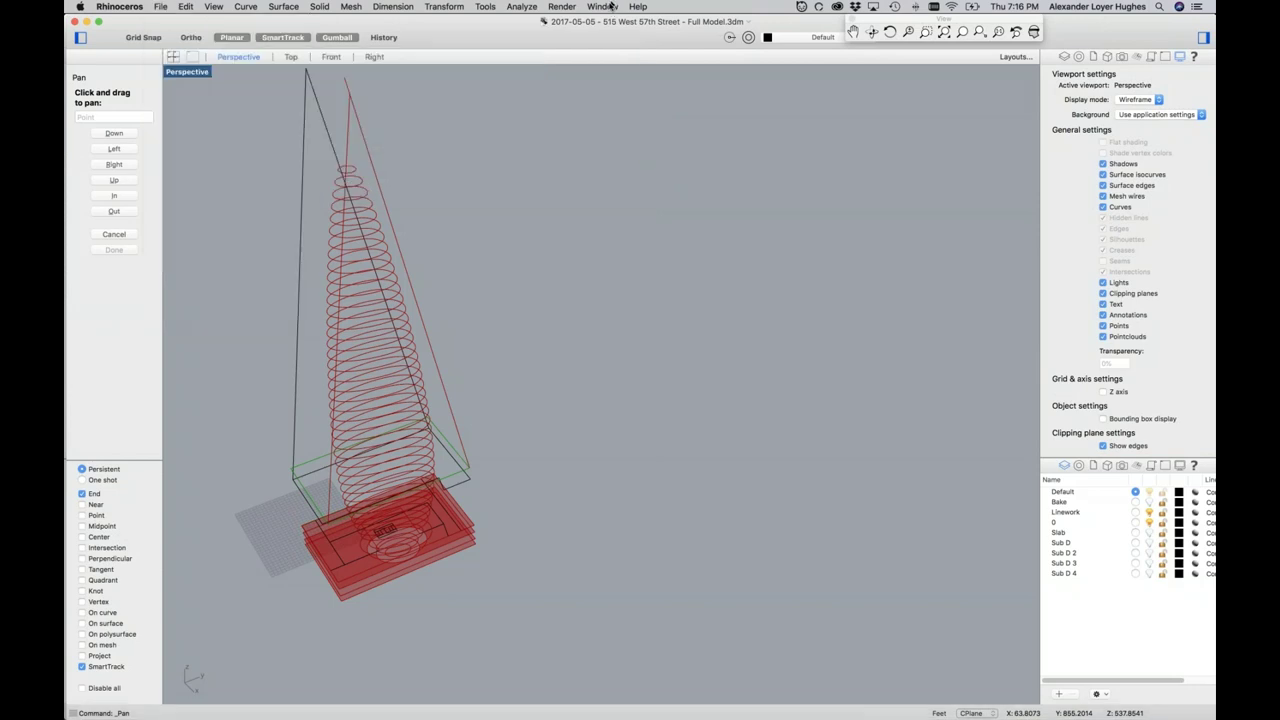
Close the 515 West 57th Street full model and bring up the St. Paul - Lobby shell copy model
{"action": "left_click", "coordinate": [602, 6]}
{"action": "left_click", "coordinate": [64, 58]}
{"action": "left_click", "coordinate": [76, 21]}
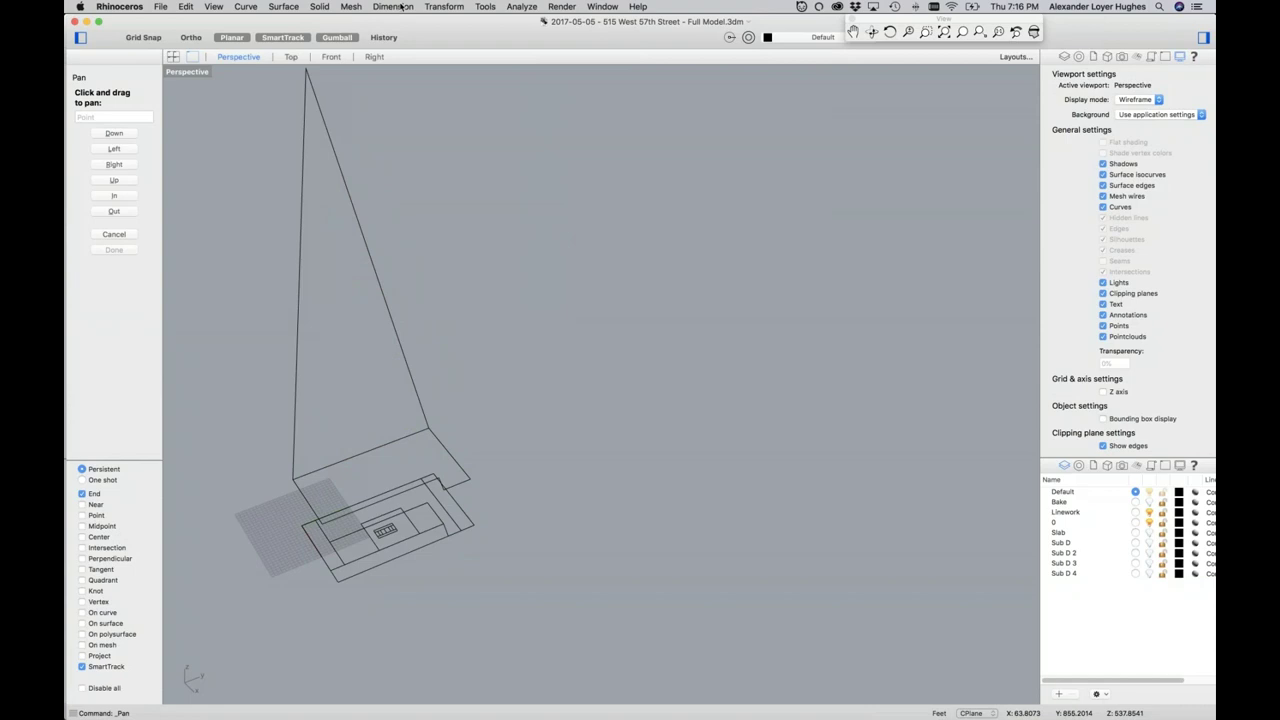
{"action": "left_click", "coordinate": [75, 23]}
{"action": "key", "text": "super+Tab"}
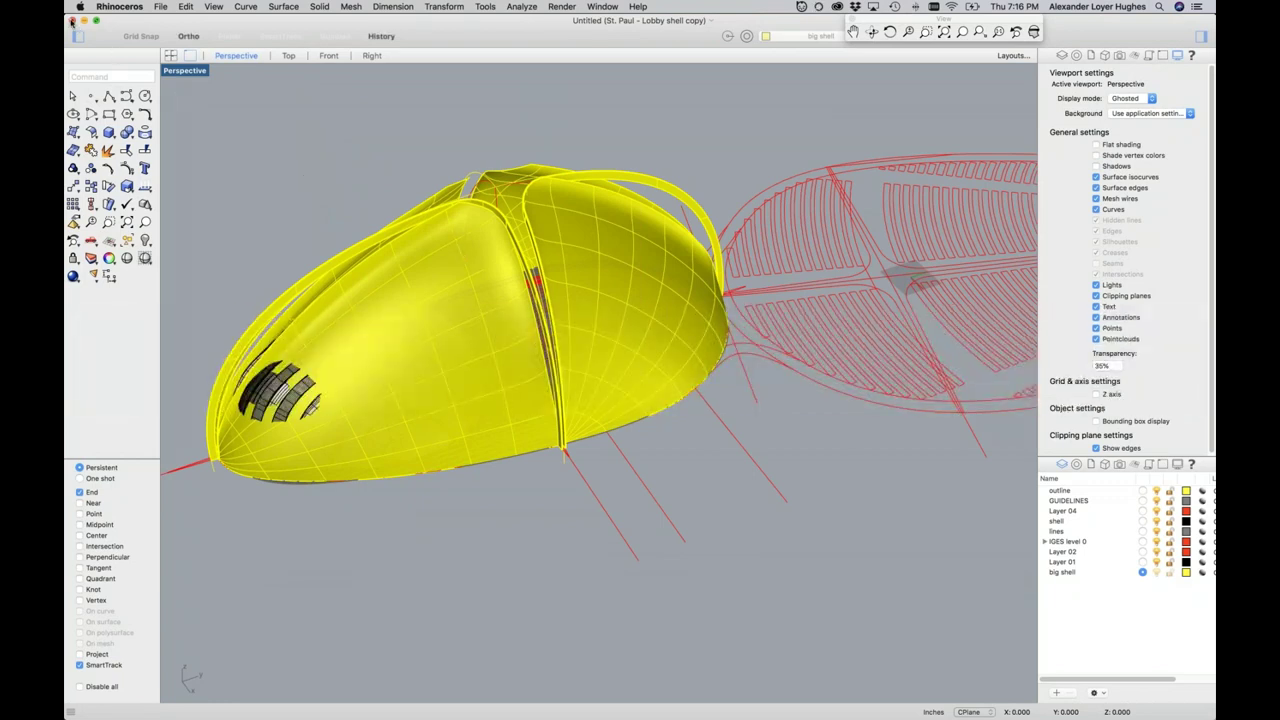
Close the St. Paul - Lobby shell copy document without saving, dismissing the unsaved Grasshopper files and deleting the copy
{"action": "left_click", "coordinate": [127, 8]}
{"action": "left_click", "coordinate": [739, 438]}
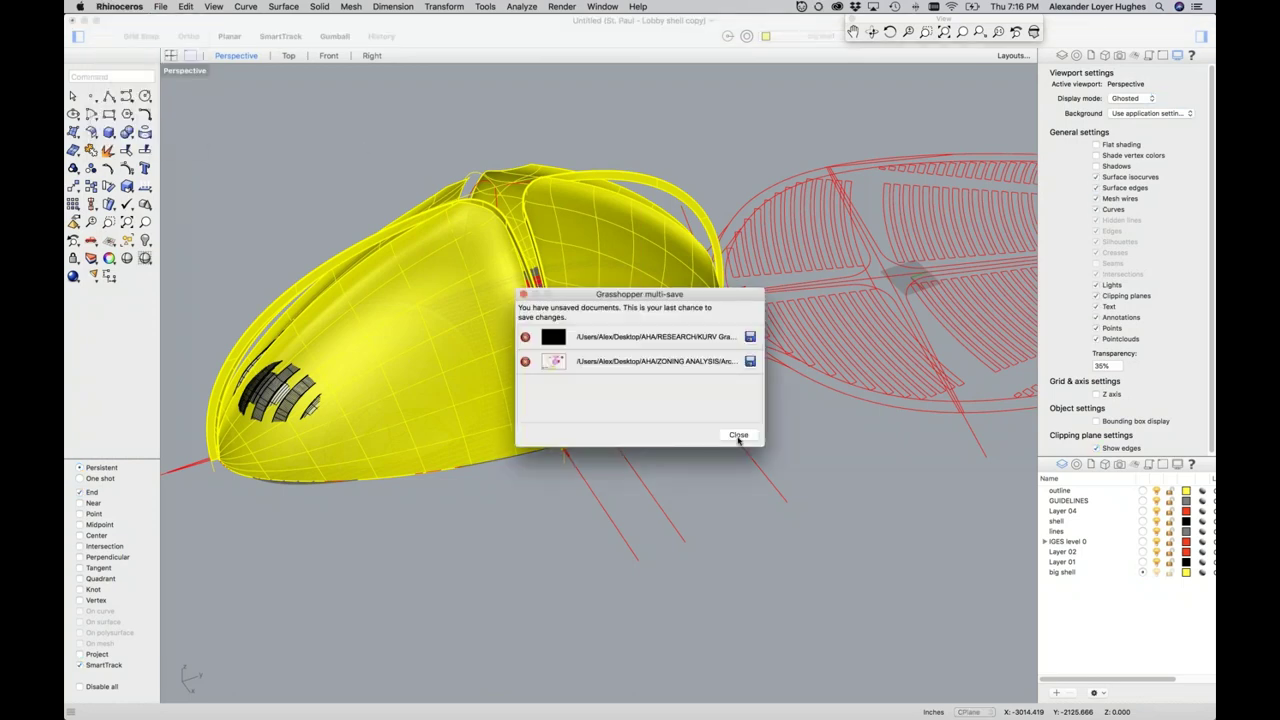
{"action": "left_click", "coordinate": [739, 438]}
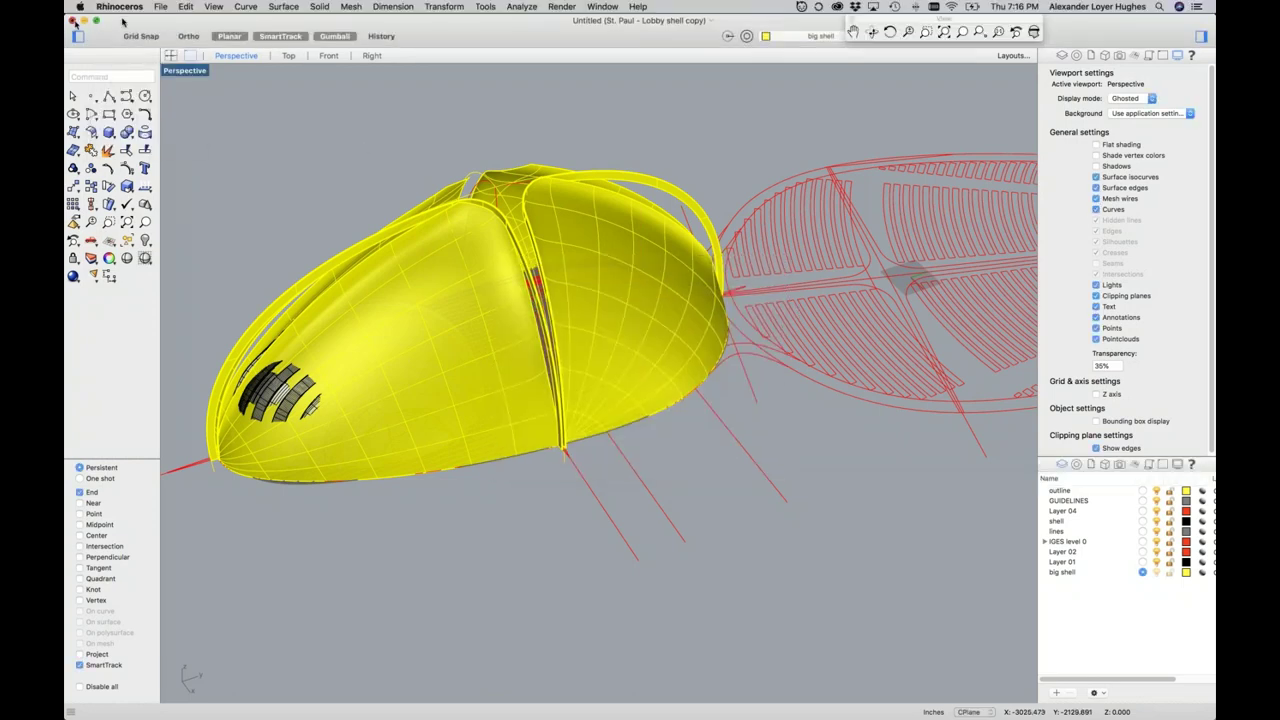
{"action": "key", "text": "super+w"}
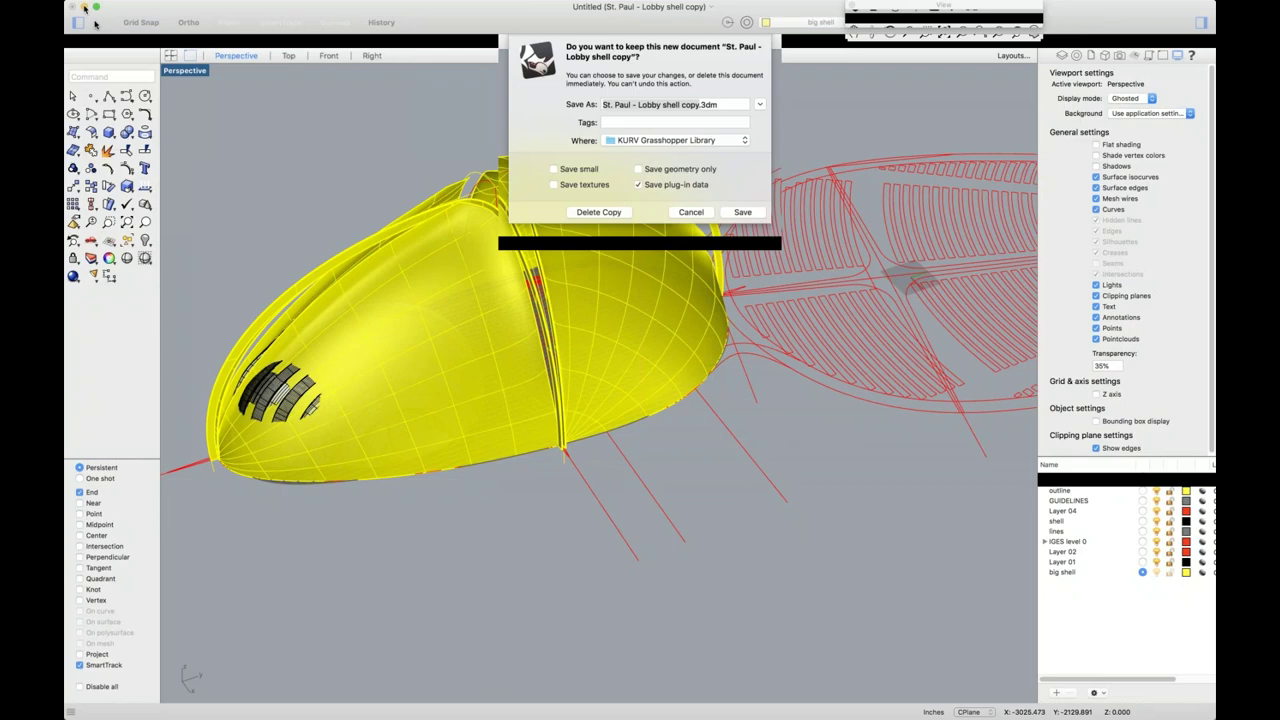
{"action": "left_click", "coordinate": [594, 231]}
Open the recent file 2018-07-23 - KURV MIDI MACHINE.3dm
{"action": "left_click", "coordinate": [160, 6]}
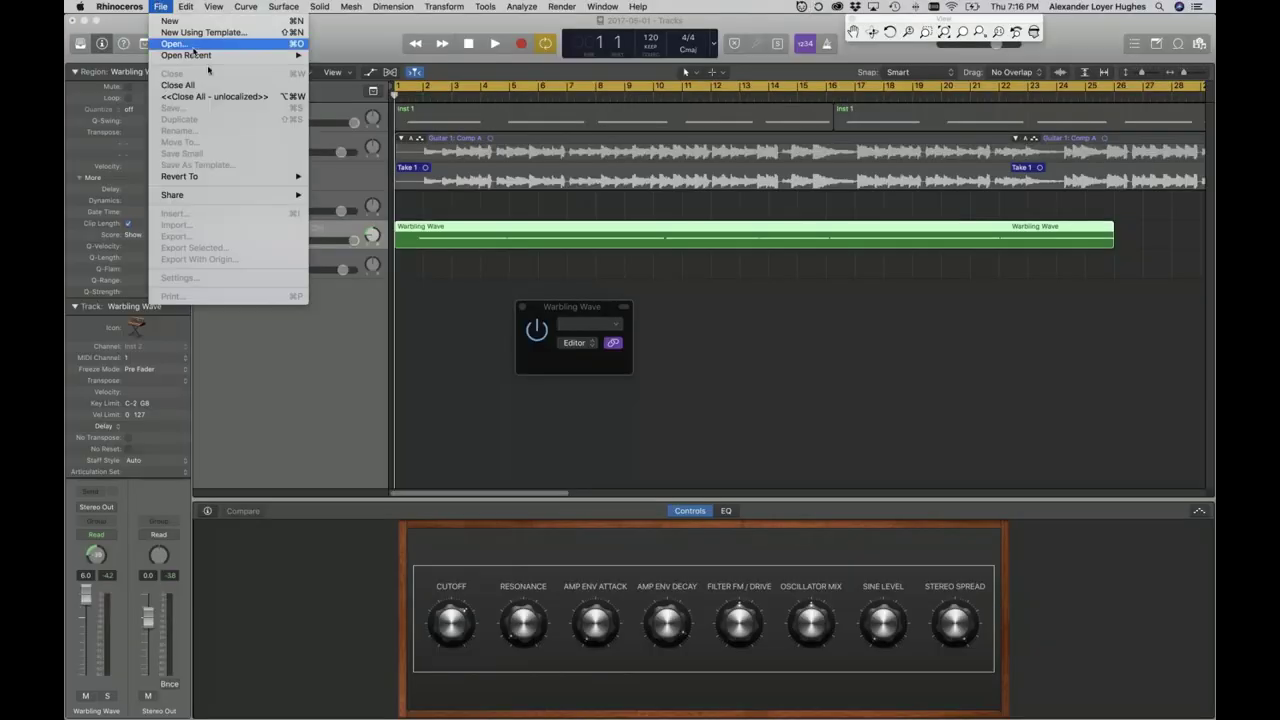
{"action": "mouse_move", "coordinate": [211, 57]}
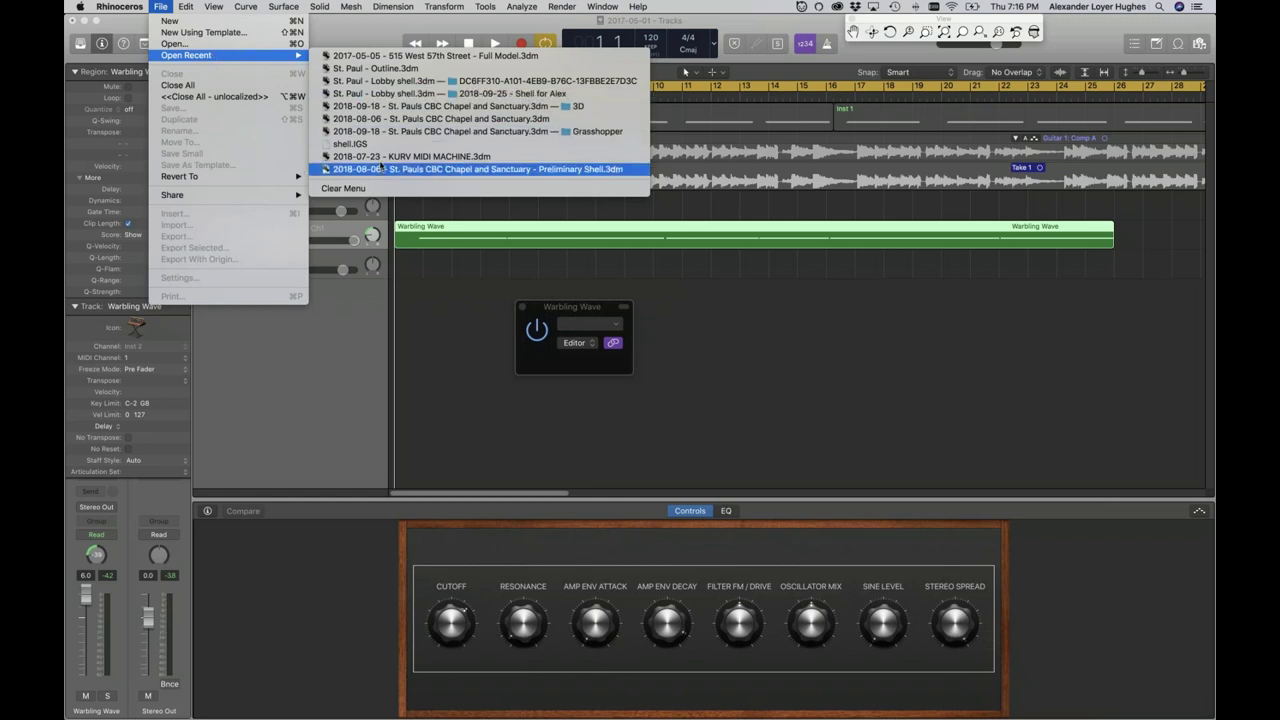
{"action": "left_click", "coordinate": [400, 156]}
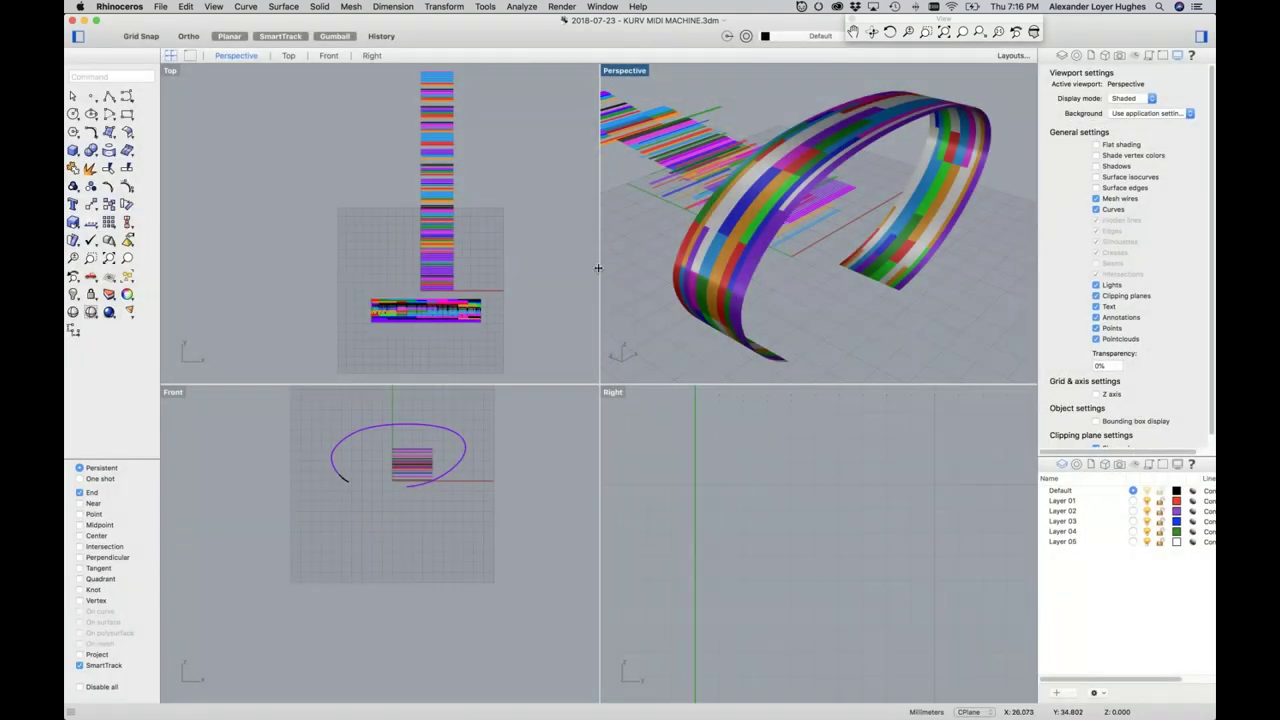
{"action": "scroll", "coordinate": [447, 287], "scroll_direction": "down", "scroll_amount": 2}
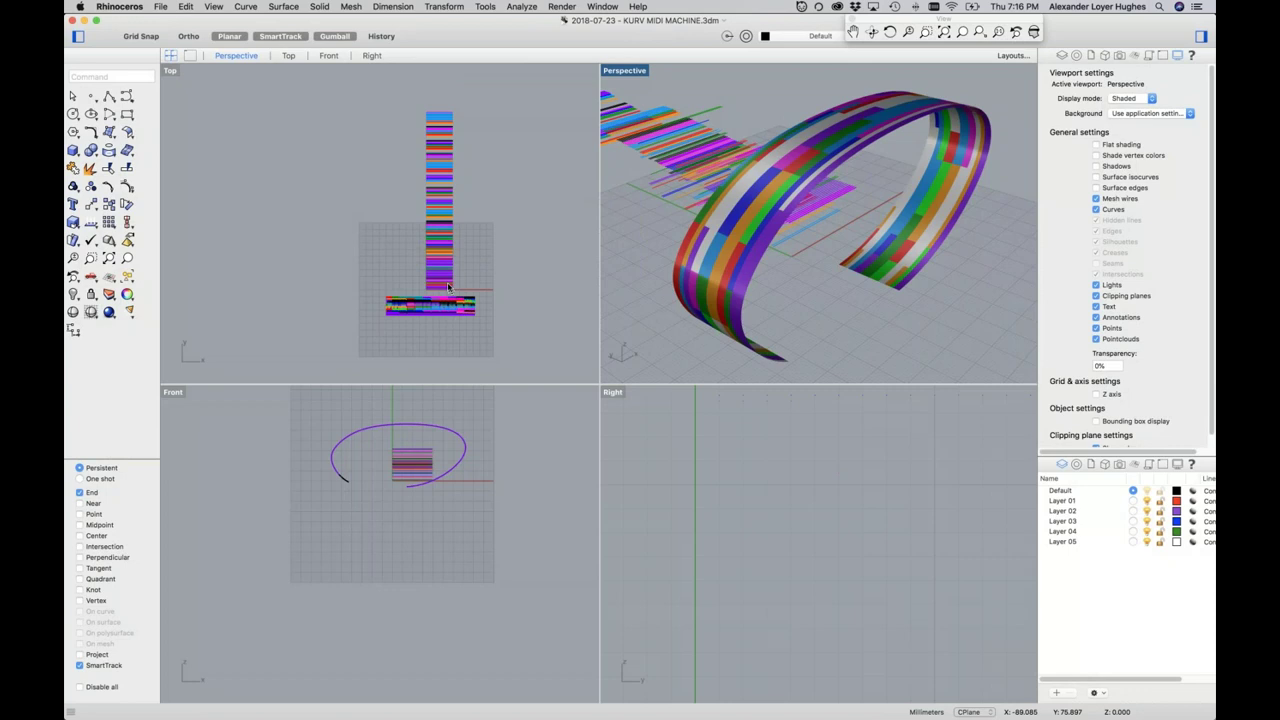
{"action": "scroll", "coordinate": [447, 287], "scroll_direction": "down", "scroll_amount": 2}
{"action": "scroll", "coordinate": [447, 287], "scroll_direction": "up", "scroll_amount": 1}
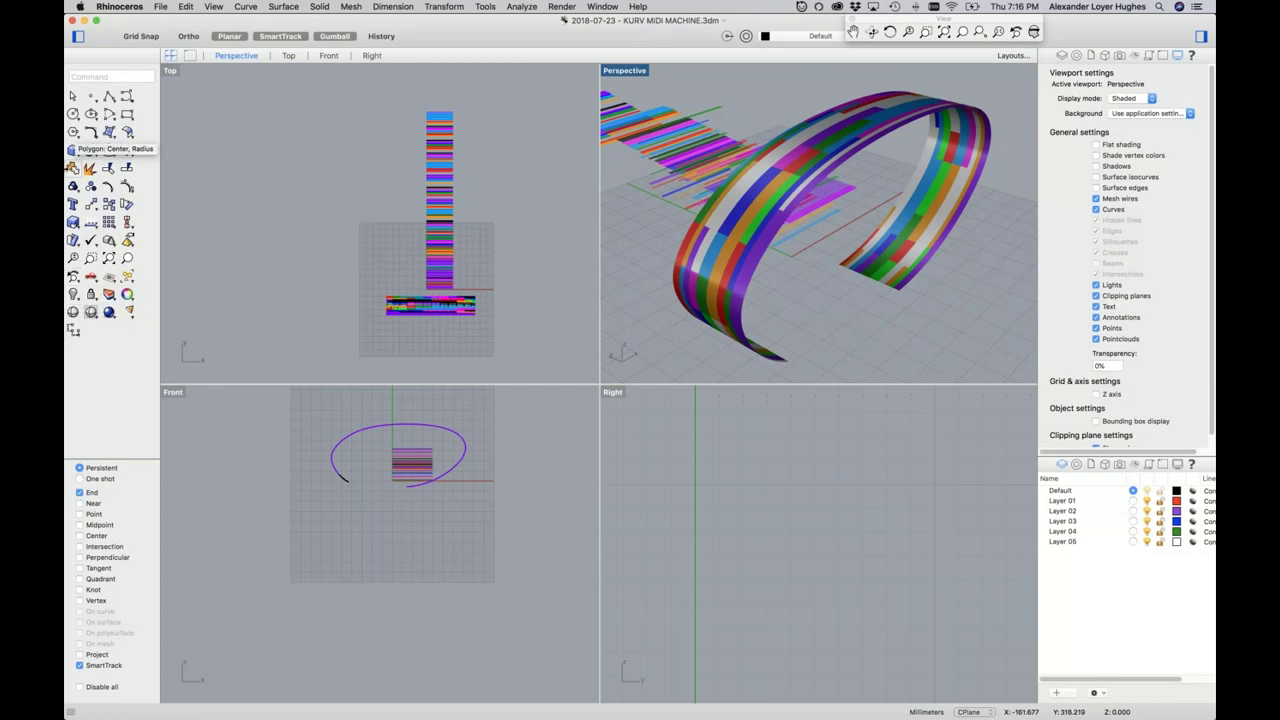
{"action": "left_click", "coordinate": [754, 279]}
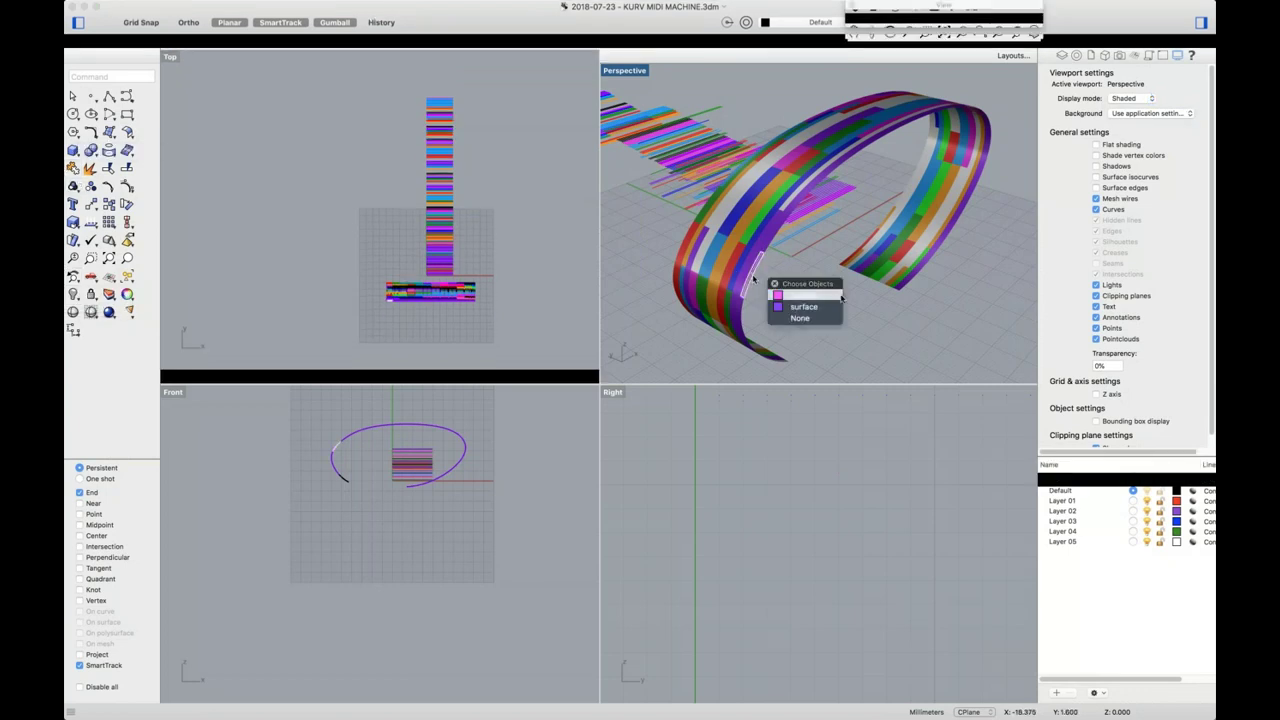
{"action": "left_click", "coordinate": [803, 306]}
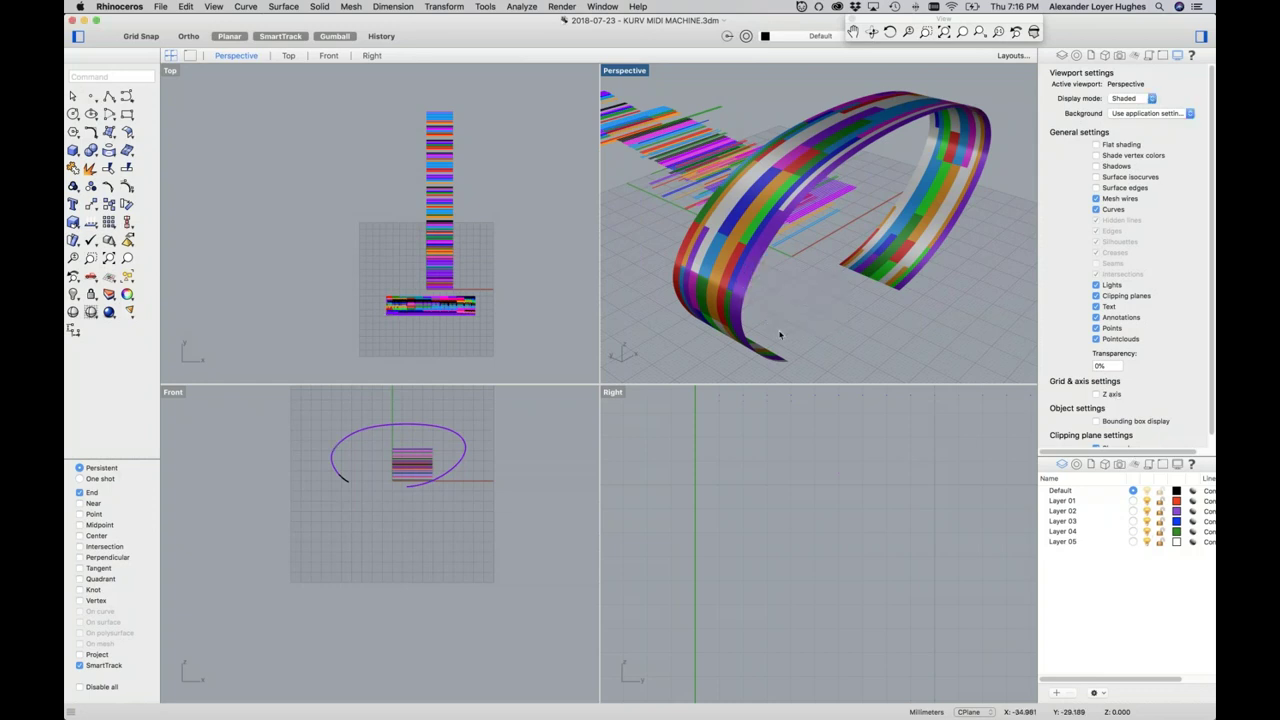
{"action": "key", "text": "Escape"}
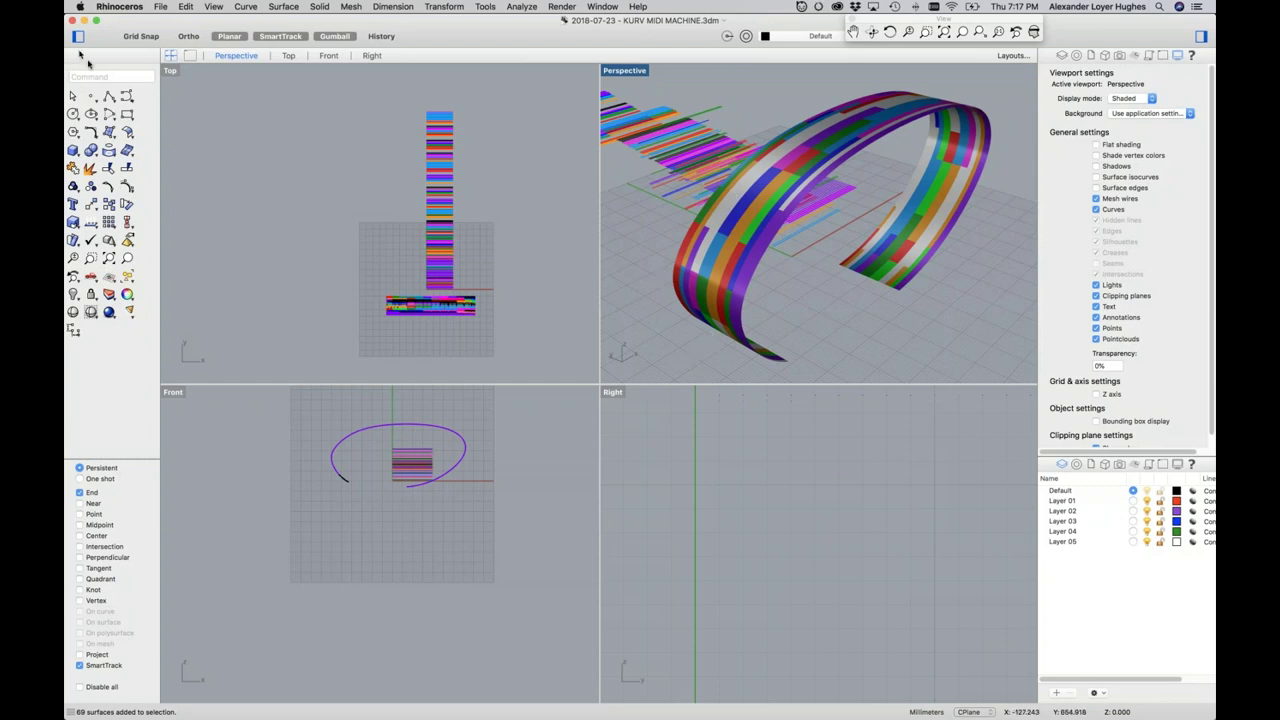
Launch Grasshopper, load the recent definition 2018-07-29 - KURV MIDI ARCHI CAD MACHINE and shift its window aside
{"action": "type", "text": "gra"}
{"action": "key", "text": "Return"}
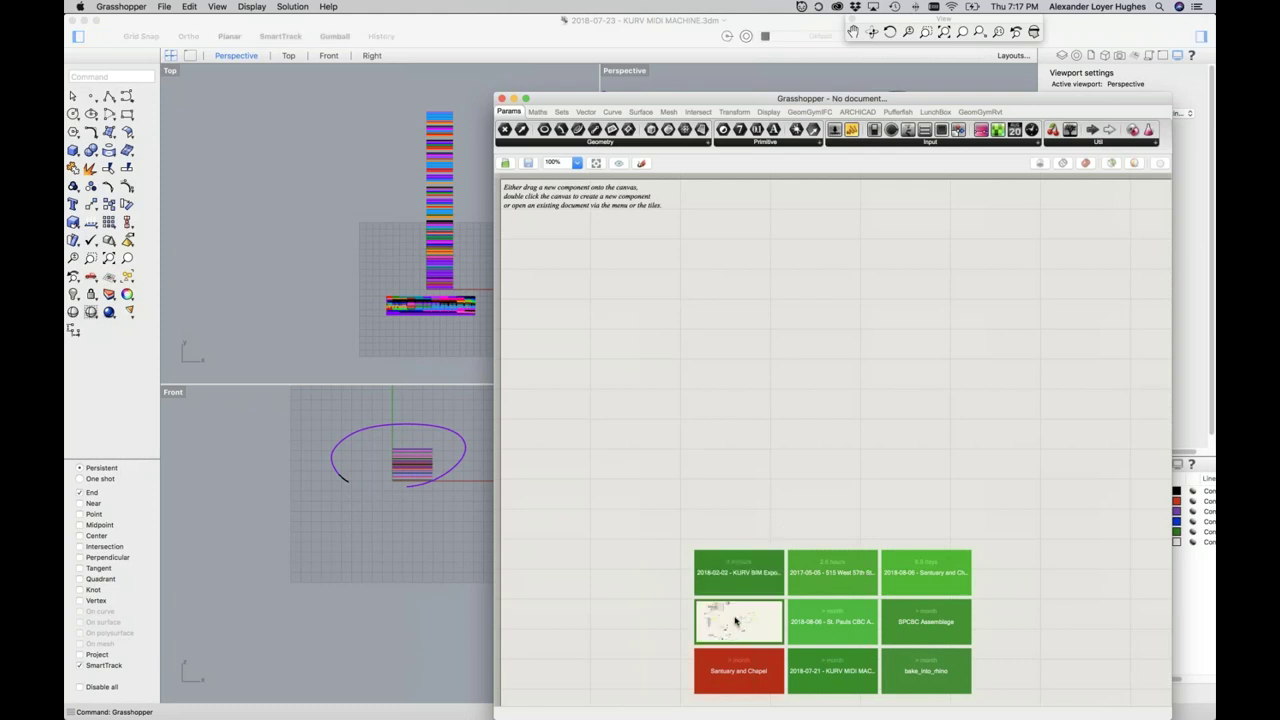
{"action": "left_click", "coordinate": [735, 621]}
{"action": "left_click_drag", "start_coordinate": [607, 99], "coordinate": [648, 100]}
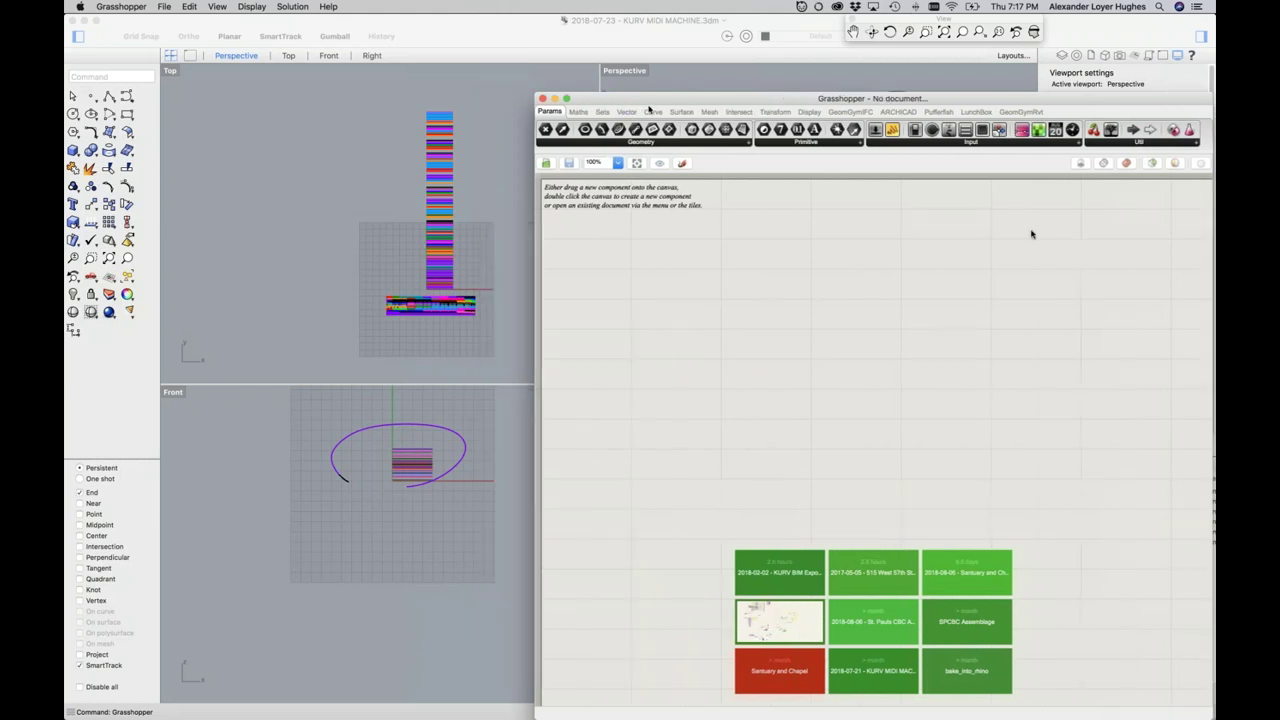
{"action": "left_click_drag", "start_coordinate": [1032, 234], "coordinate": [1040, 222]}
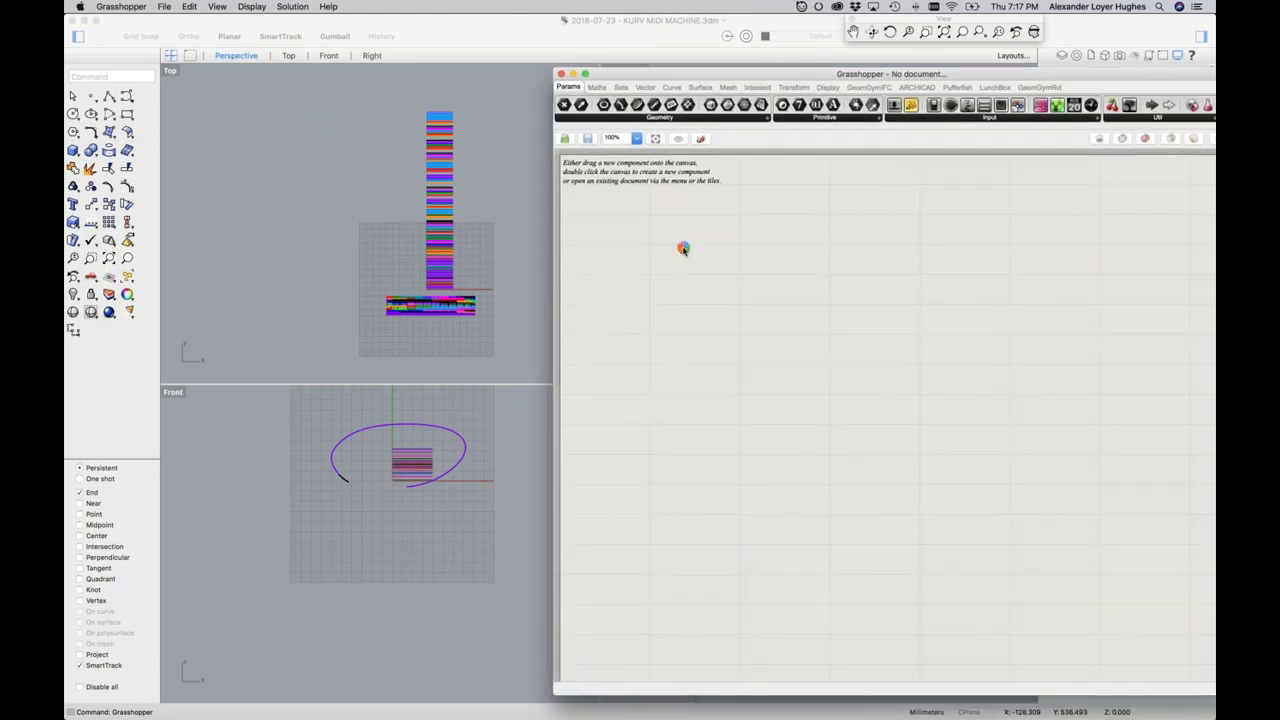
Force Maya to quit and close the Force Quit Applications window
{"action": "key", "text": "super+alt+Escape"}
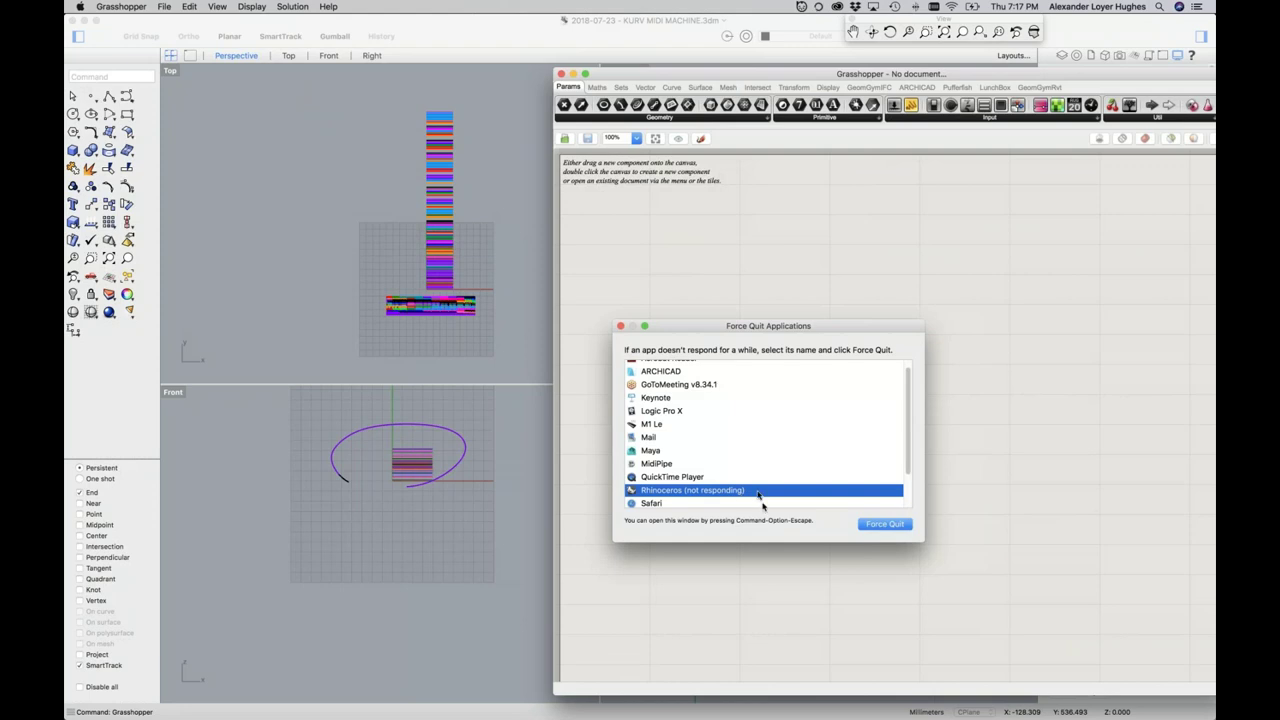
{"action": "scroll", "coordinate": [741, 495], "scroll_direction": "up", "scroll_amount": 1}
{"action": "scroll", "coordinate": [741, 487], "scroll_direction": "down", "scroll_amount": 3}
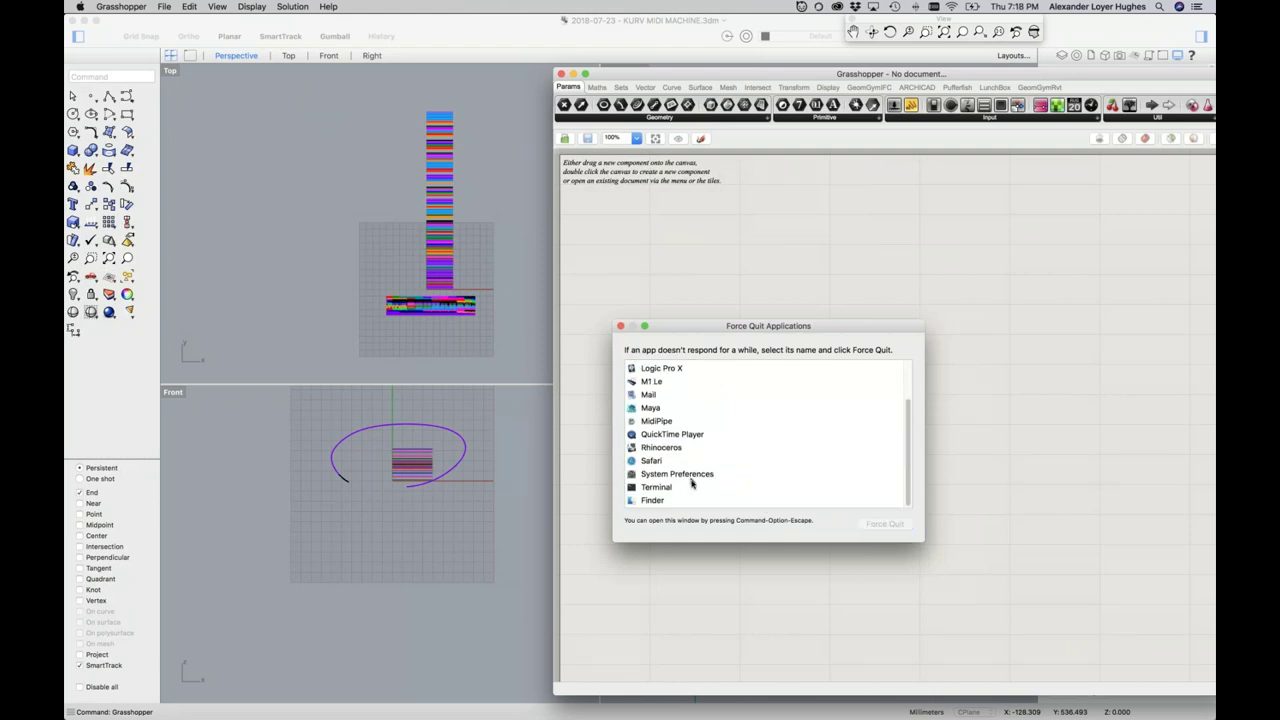
{"action": "scroll", "coordinate": [694, 485], "scroll_direction": "up", "scroll_amount": 3}
{"action": "left_click", "coordinate": [687, 459]}
{"action": "left_click", "coordinate": [882, 524]}
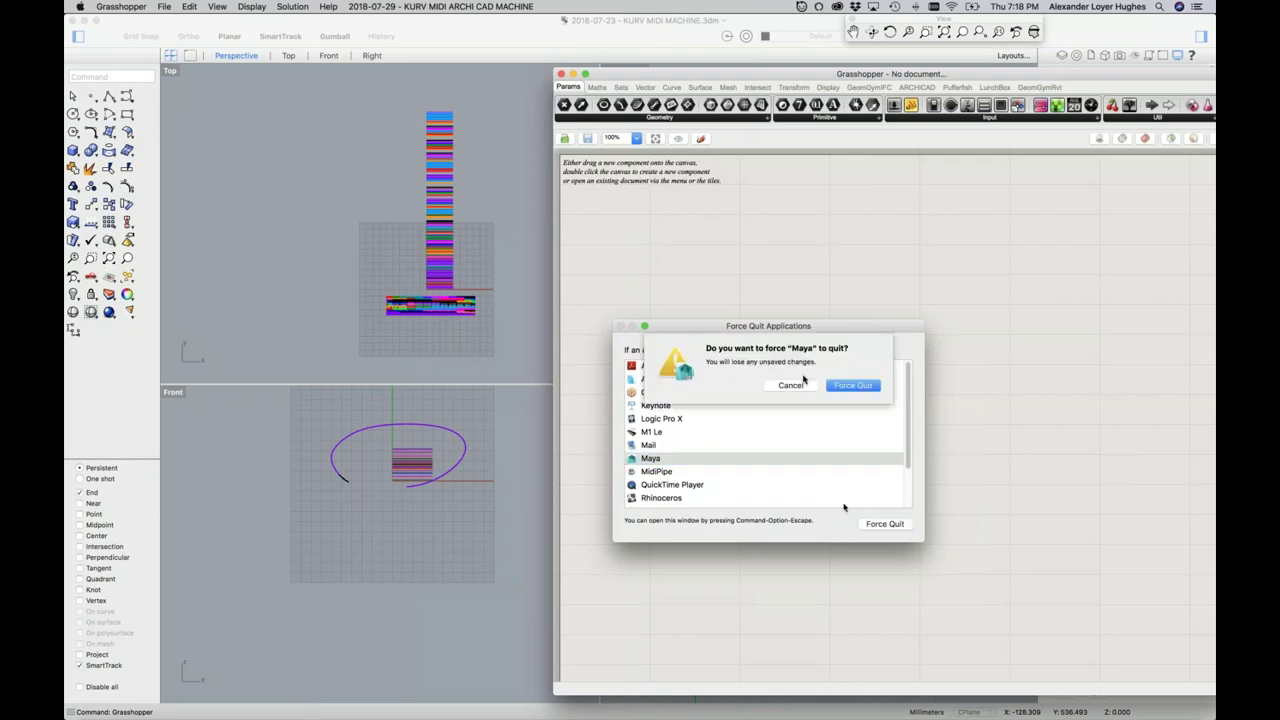
{"action": "left_click", "coordinate": [850, 385]}
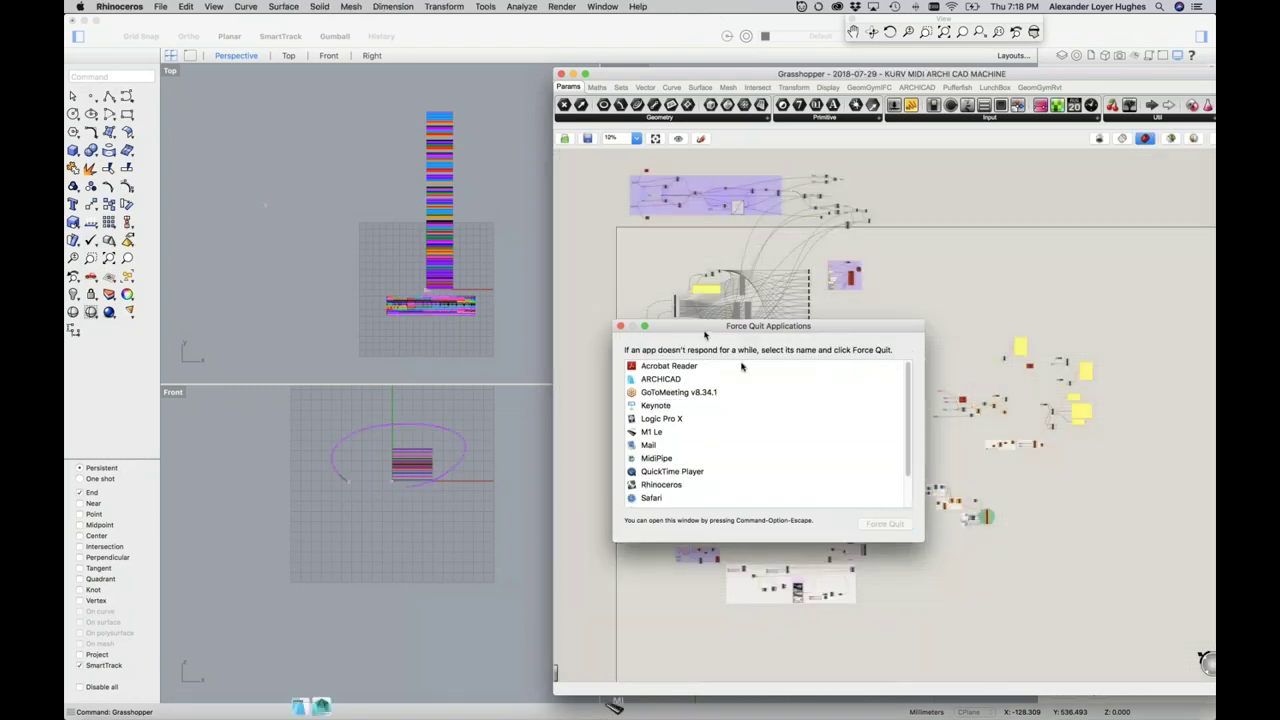
{"action": "left_click_drag", "start_coordinate": [705, 335], "coordinate": [543, 472]}
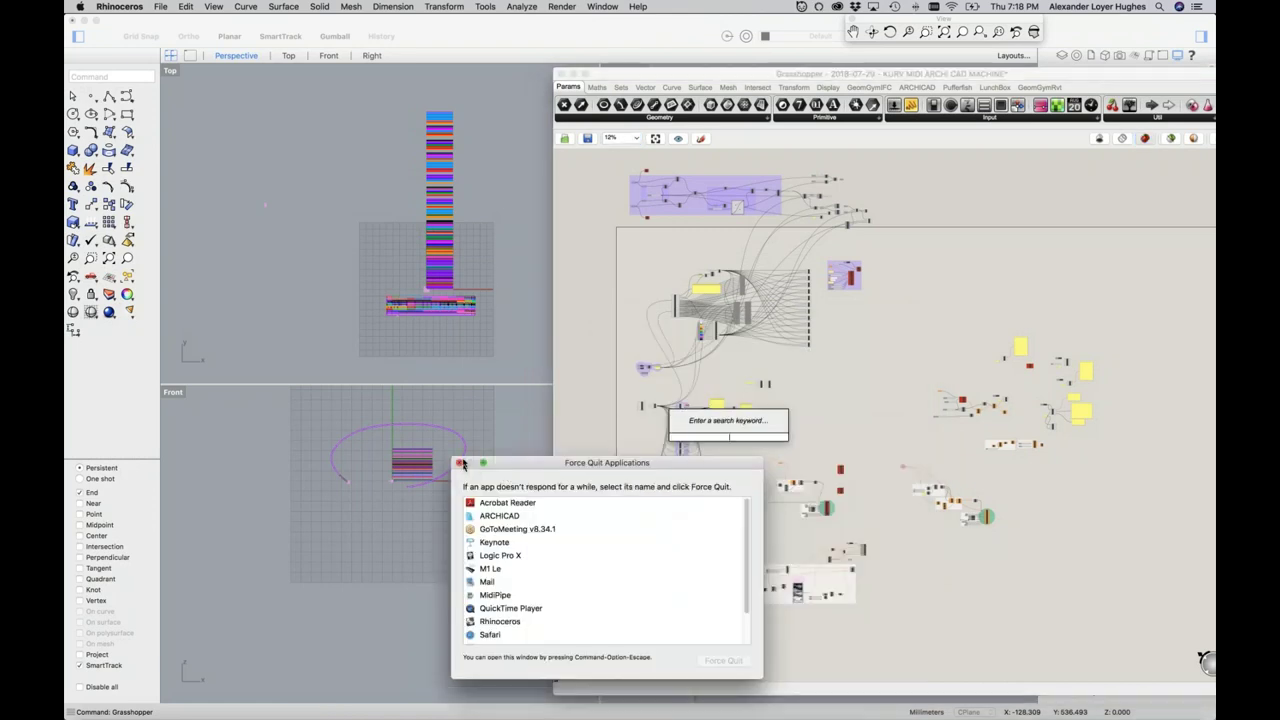
{"action": "left_click", "coordinate": [460, 463]}
Examine the Import Coordinates component and how its points feed the point deconstruction in the Grasshopper definition
{"action": "left_click", "coordinate": [662, 77]}
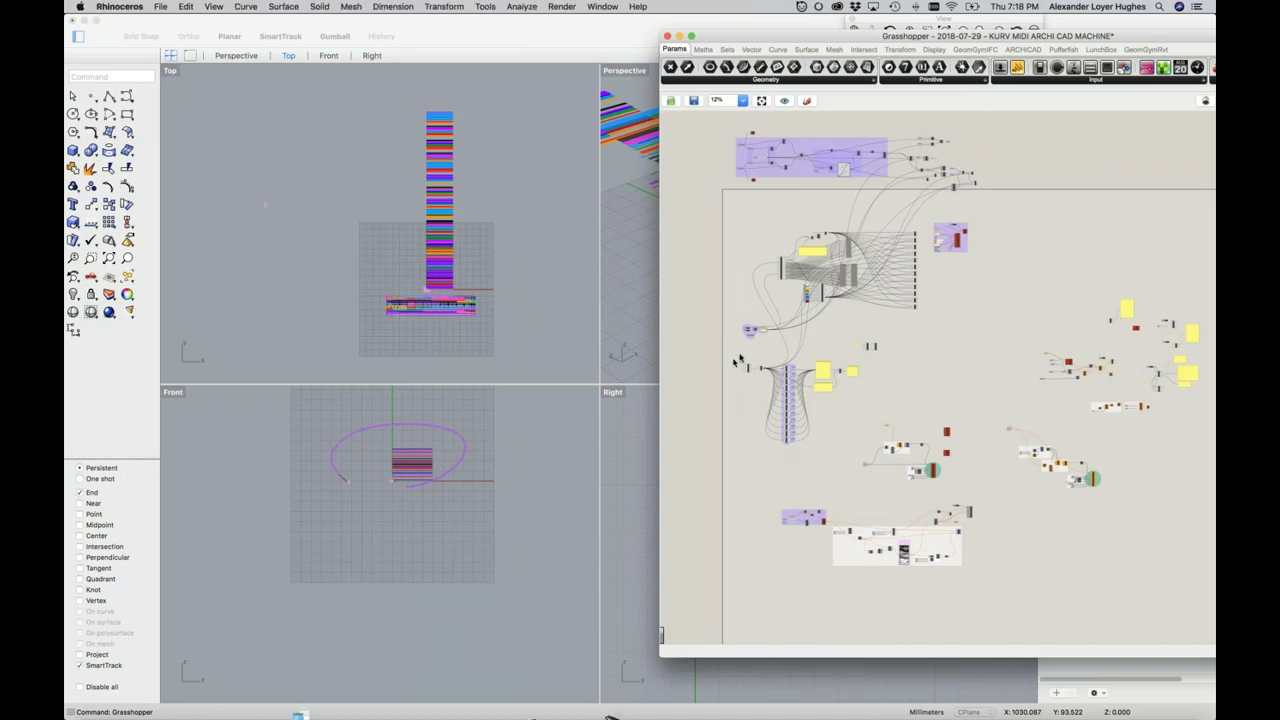
{"action": "left_click", "coordinate": [744, 343]}
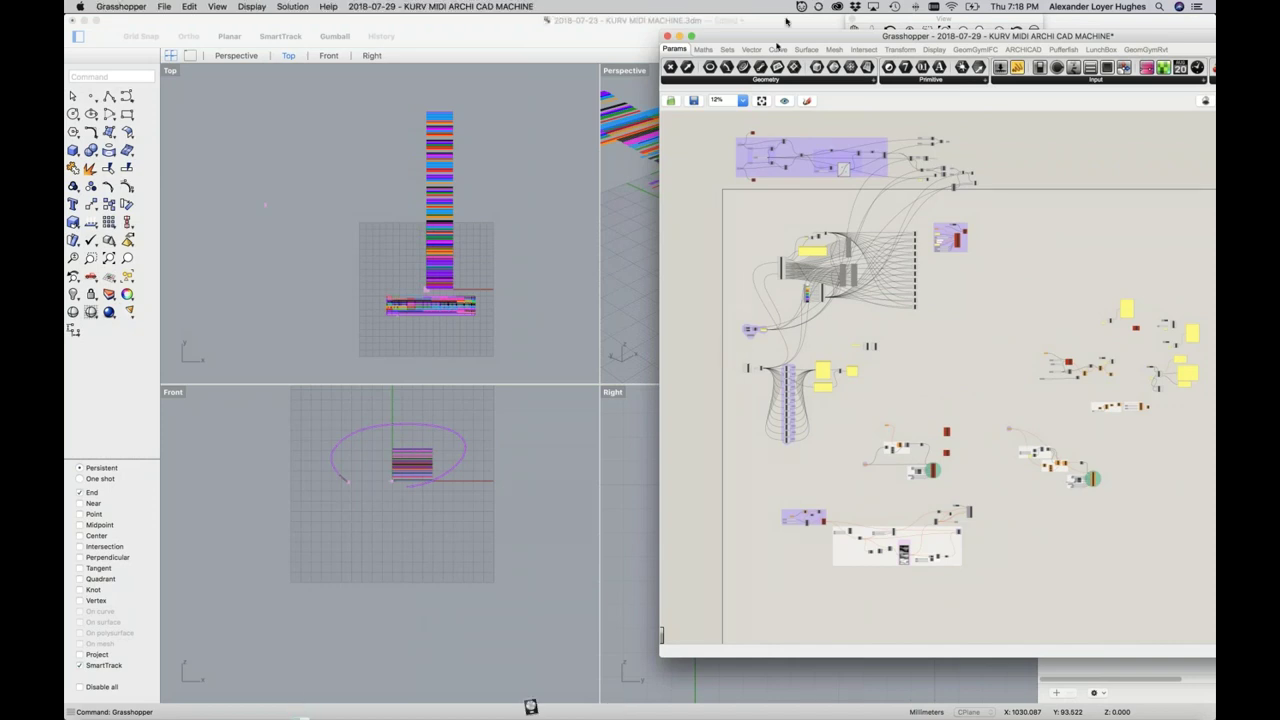
{"action": "scroll", "coordinate": [767, 316], "scroll_direction": "up", "scroll_amount": 5}
{"action": "scroll", "coordinate": [767, 316], "scroll_direction": "up", "scroll_amount": 10}
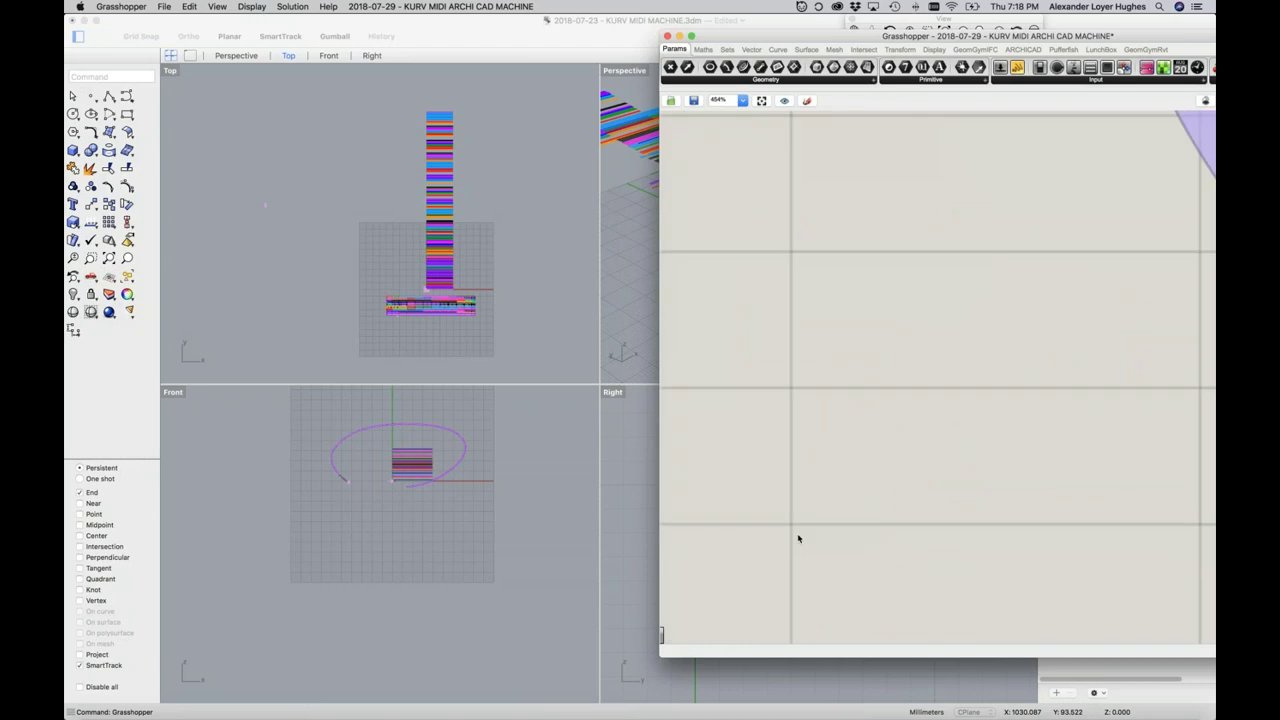
{"action": "left_click", "coordinate": [761, 100]}
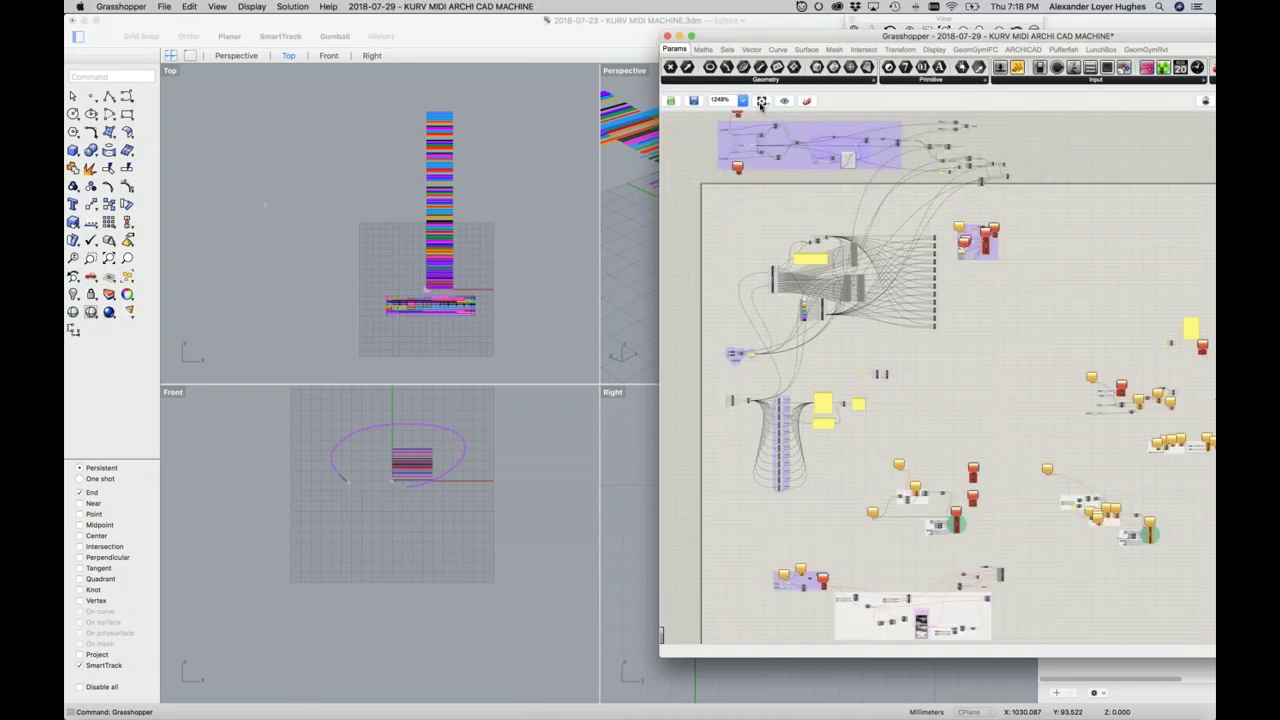
{"action": "scroll", "coordinate": [727, 405], "scroll_direction": "up", "scroll_amount": 5}
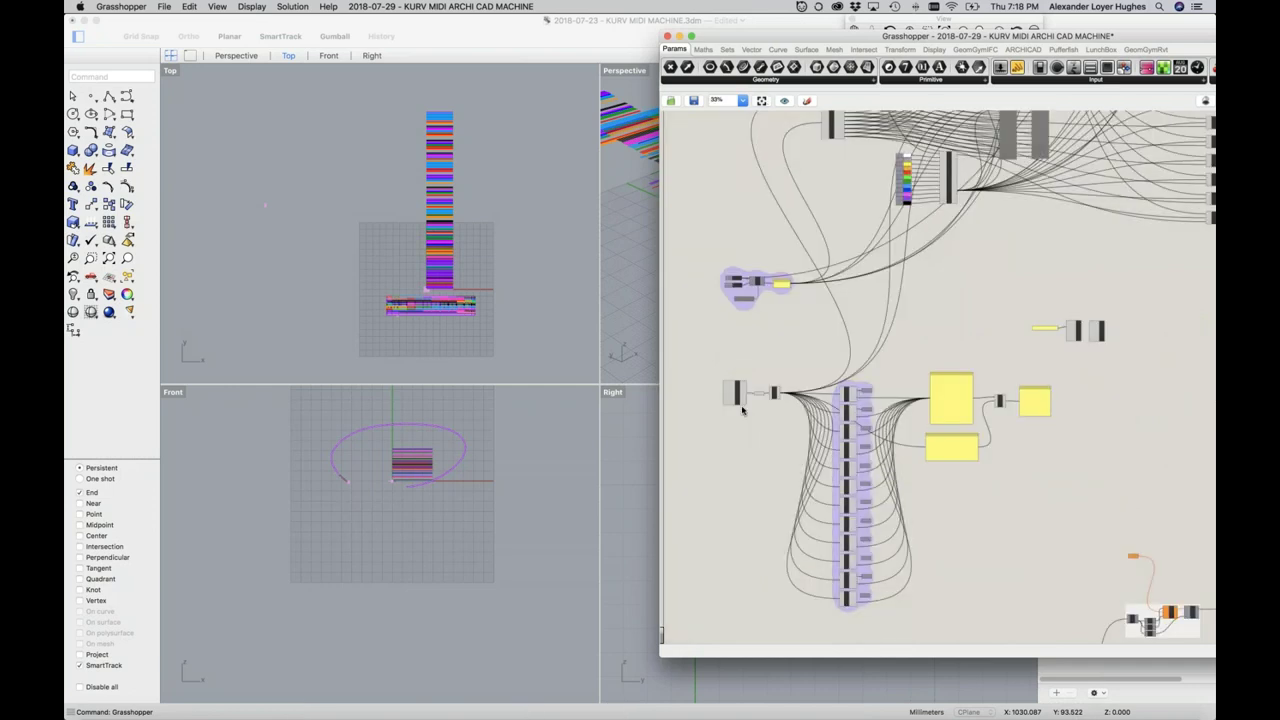
{"action": "scroll", "coordinate": [727, 397], "scroll_direction": "up", "scroll_amount": 5}
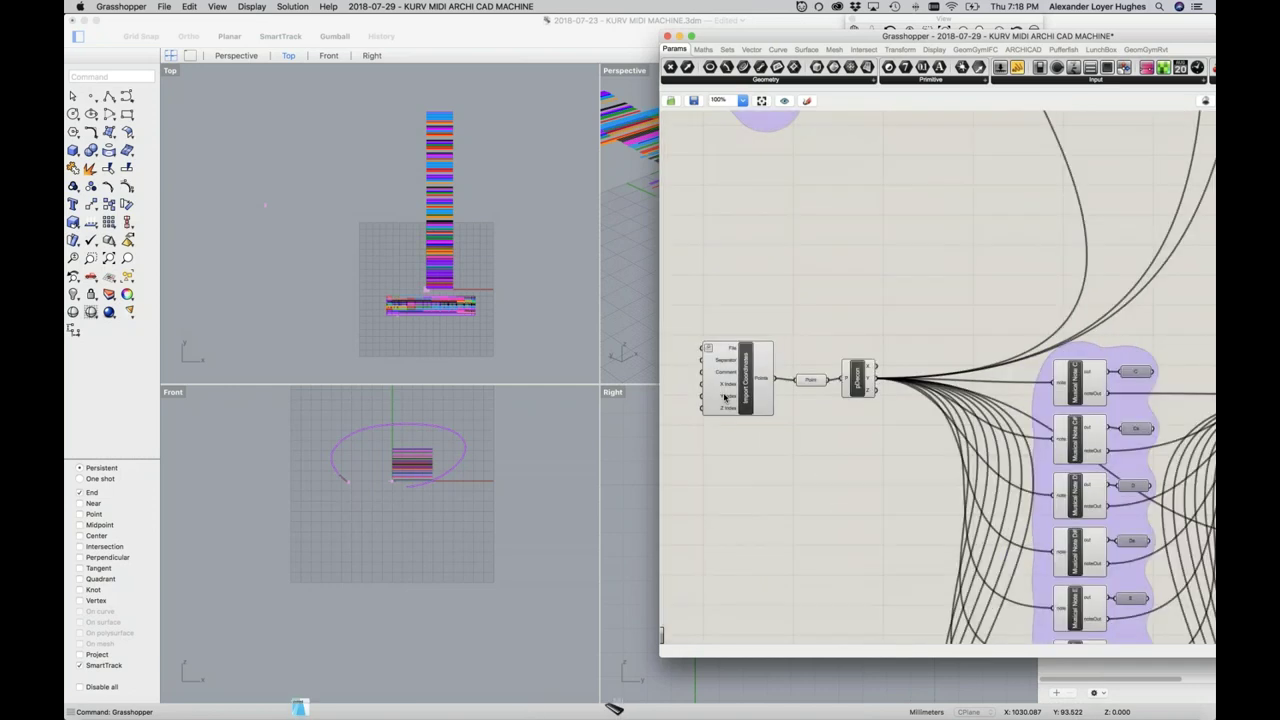
{"action": "scroll", "coordinate": [727, 397], "scroll_direction": "up", "scroll_amount": 2}
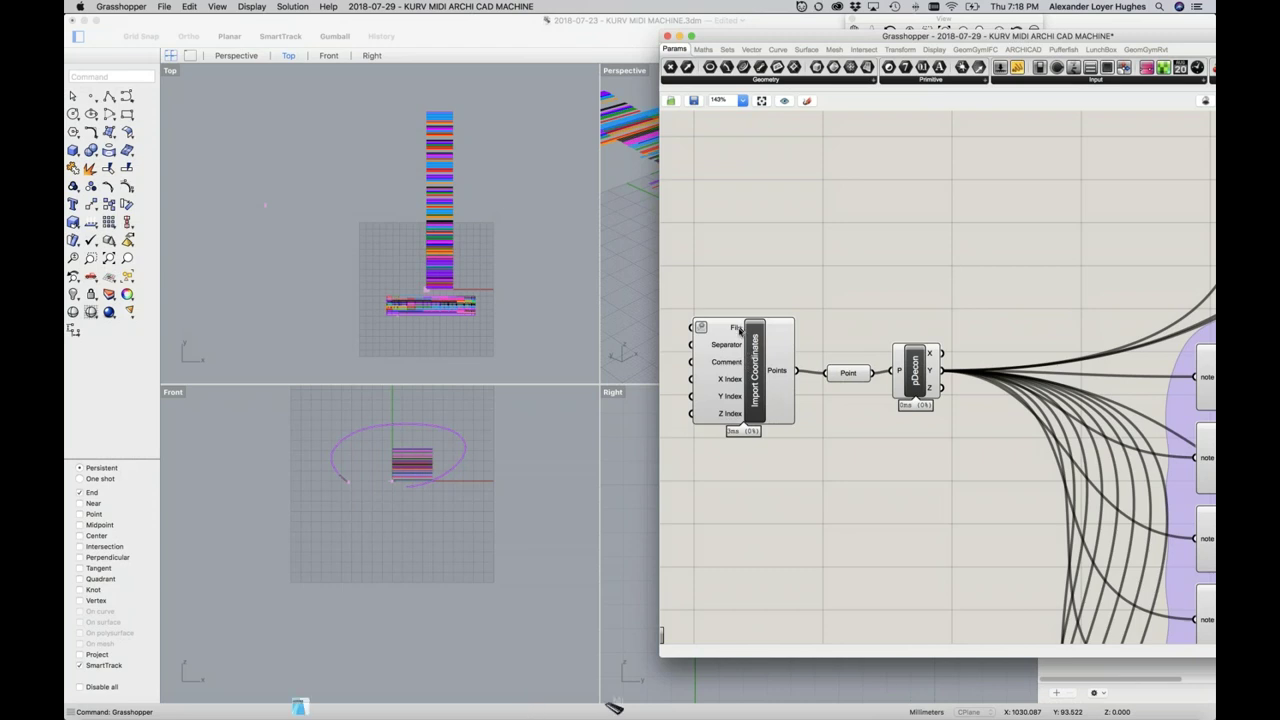
{"action": "mouse_move", "coordinate": [736, 336]}
{"action": "scroll", "coordinate": [736, 300], "scroll_direction": "up", "scroll_amount": 1}
{"action": "scroll", "coordinate": [736, 300], "scroll_direction": "down", "scroll_amount": 3}
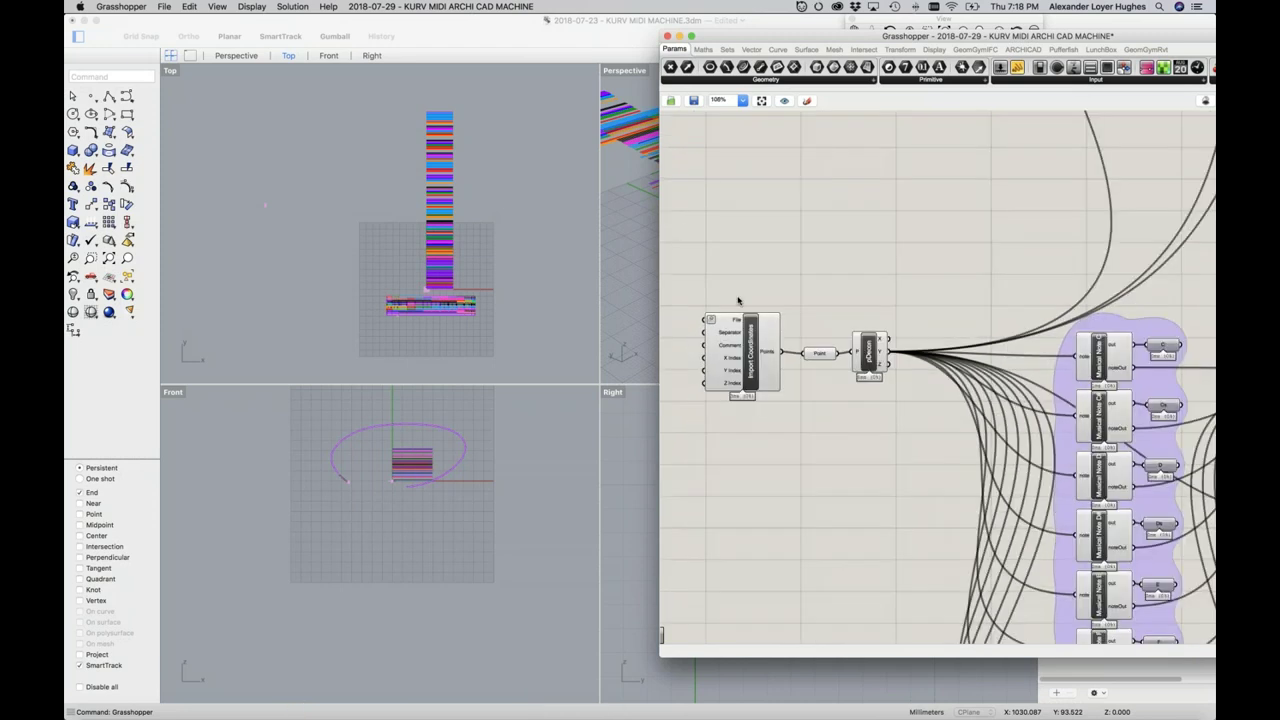
{"action": "scroll", "coordinate": [739, 301], "scroll_direction": "down", "scroll_amount": 1}
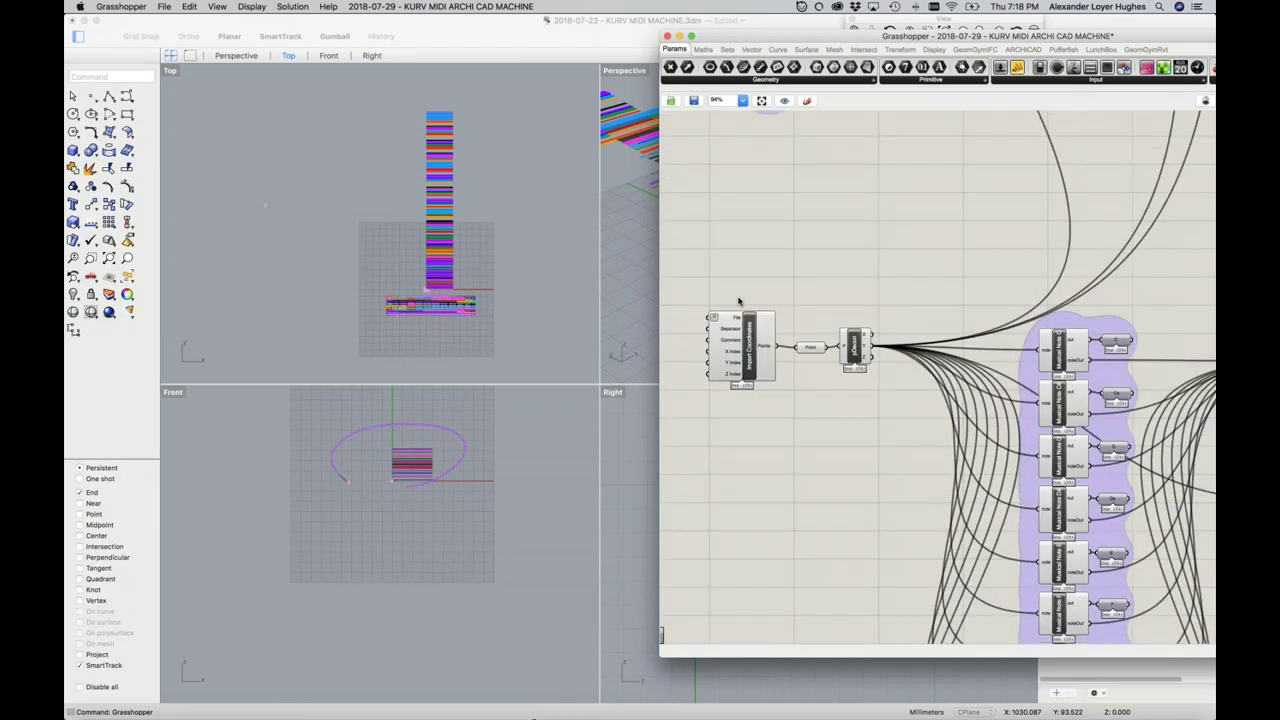
{"action": "scroll", "coordinate": [741, 303], "scroll_direction": "down", "scroll_amount": 2}
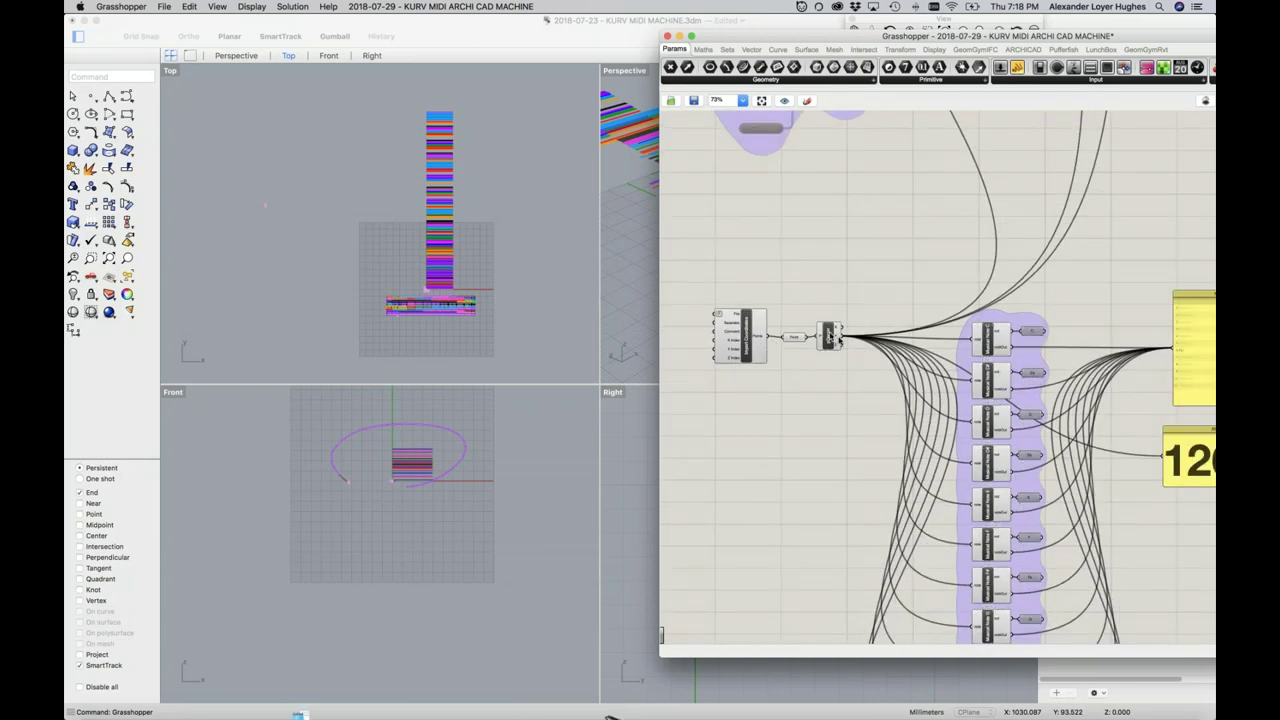
Examine the Musical Note components and the NOTE and NUMBER panels they feed
{"action": "scroll", "coordinate": [917, 347], "scroll_direction": "down", "scroll_amount": 3}
{"action": "scroll", "coordinate": [917, 347], "scroll_direction": "down", "scroll_amount": 1}
{"action": "scroll", "coordinate": [823, 246], "scroll_direction": "up", "scroll_amount": 6}
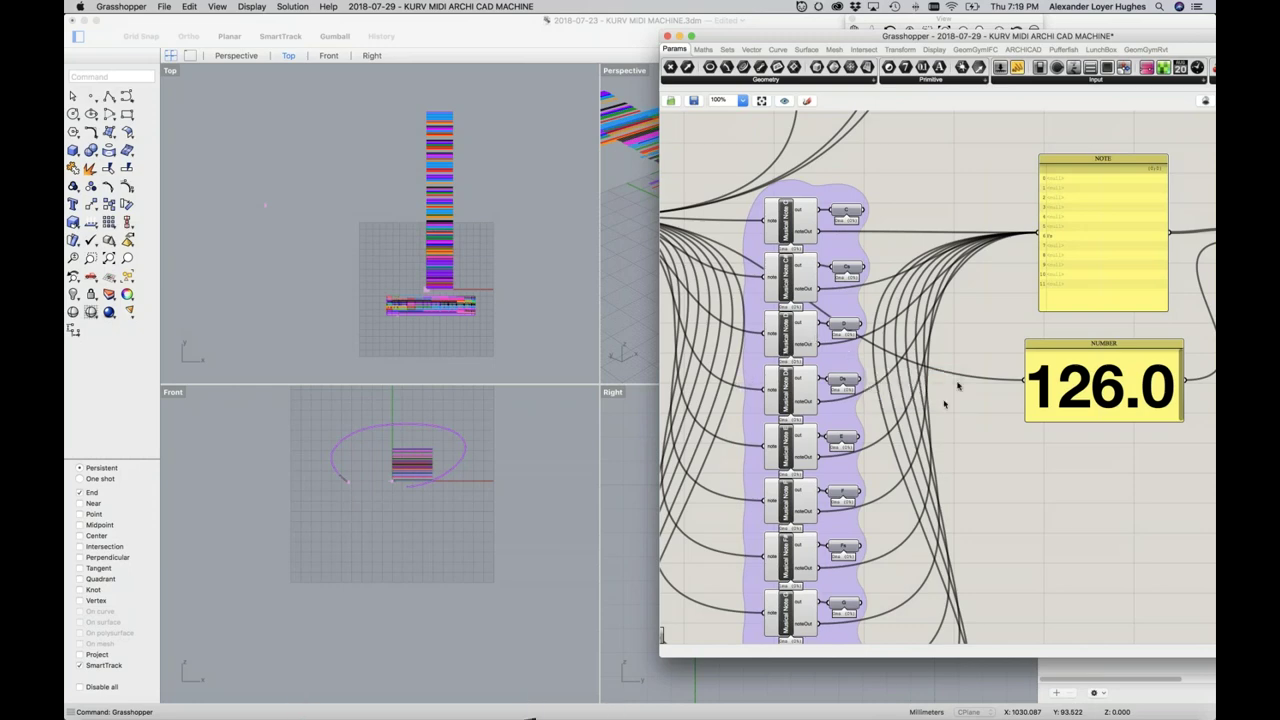
{"action": "scroll", "coordinate": [829, 273], "scroll_direction": "down", "scroll_amount": 1}
{"action": "scroll", "coordinate": [829, 273], "scroll_direction": "down", "scroll_amount": 3}
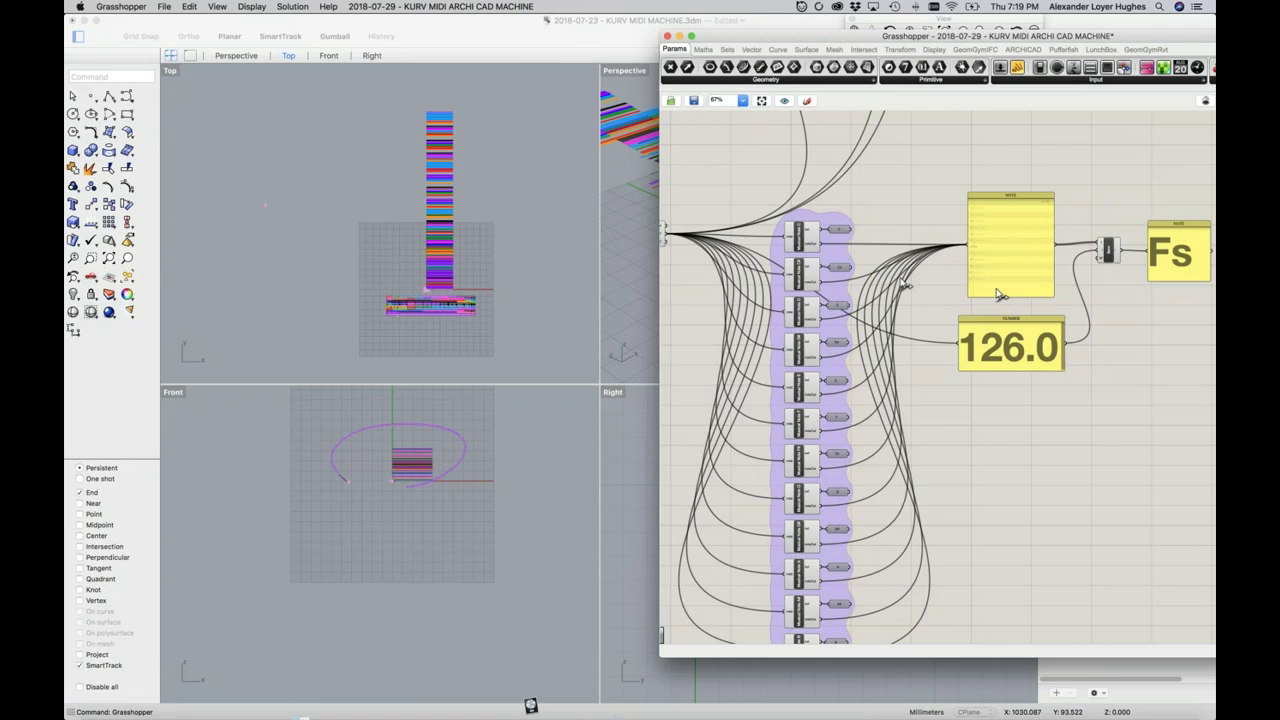
{"action": "scroll", "coordinate": [1138, 287], "scroll_direction": "up", "scroll_amount": 3}
{"action": "scroll", "coordinate": [1138, 287], "scroll_direction": "up", "scroll_amount": 2}
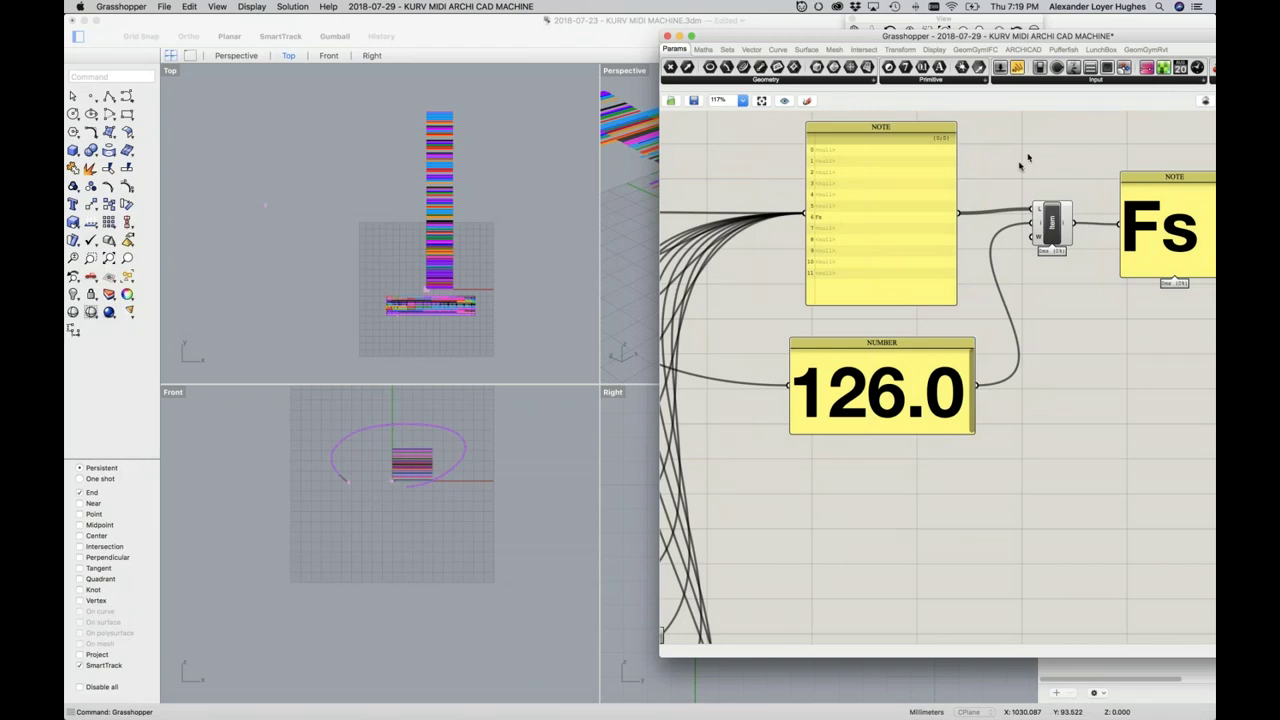
Switch to MidiPipe, route Midi Out to KURV ARCH MIDI Connection, check the Midi In source, and return to Grasshopper
{"action": "key", "text": "super+Tab"}
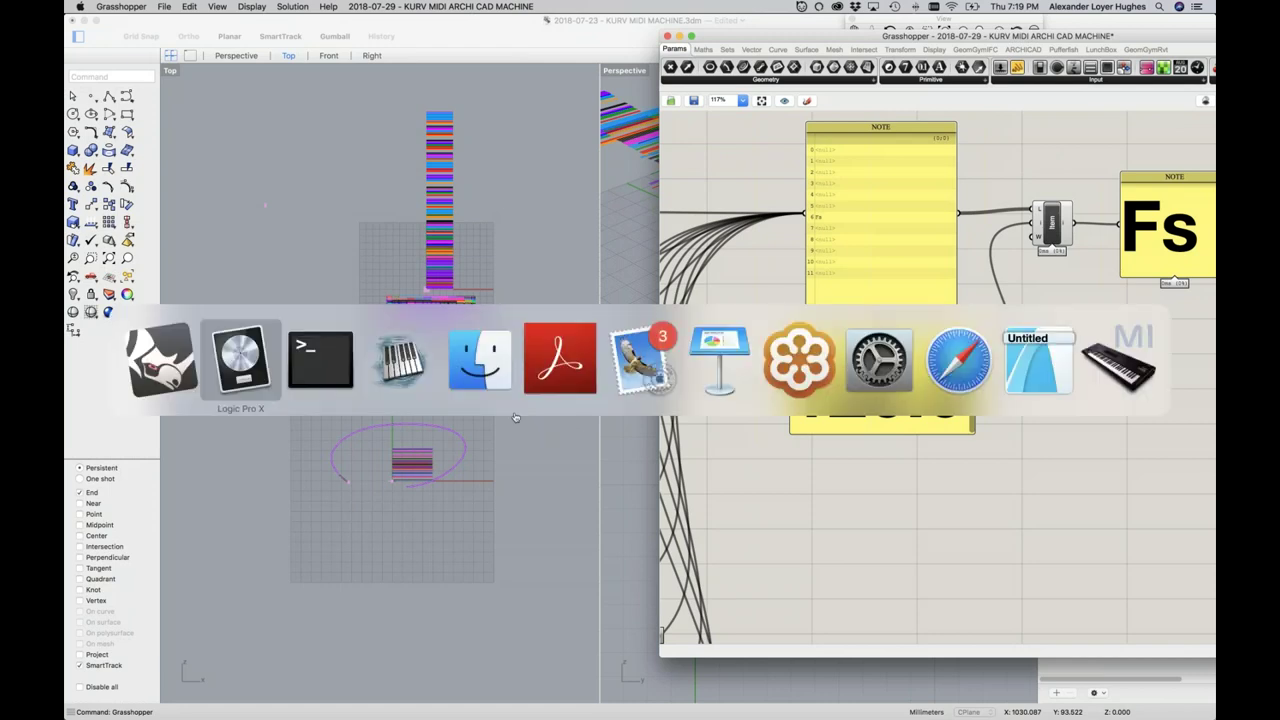
{"action": "left_click", "coordinate": [400, 372]}
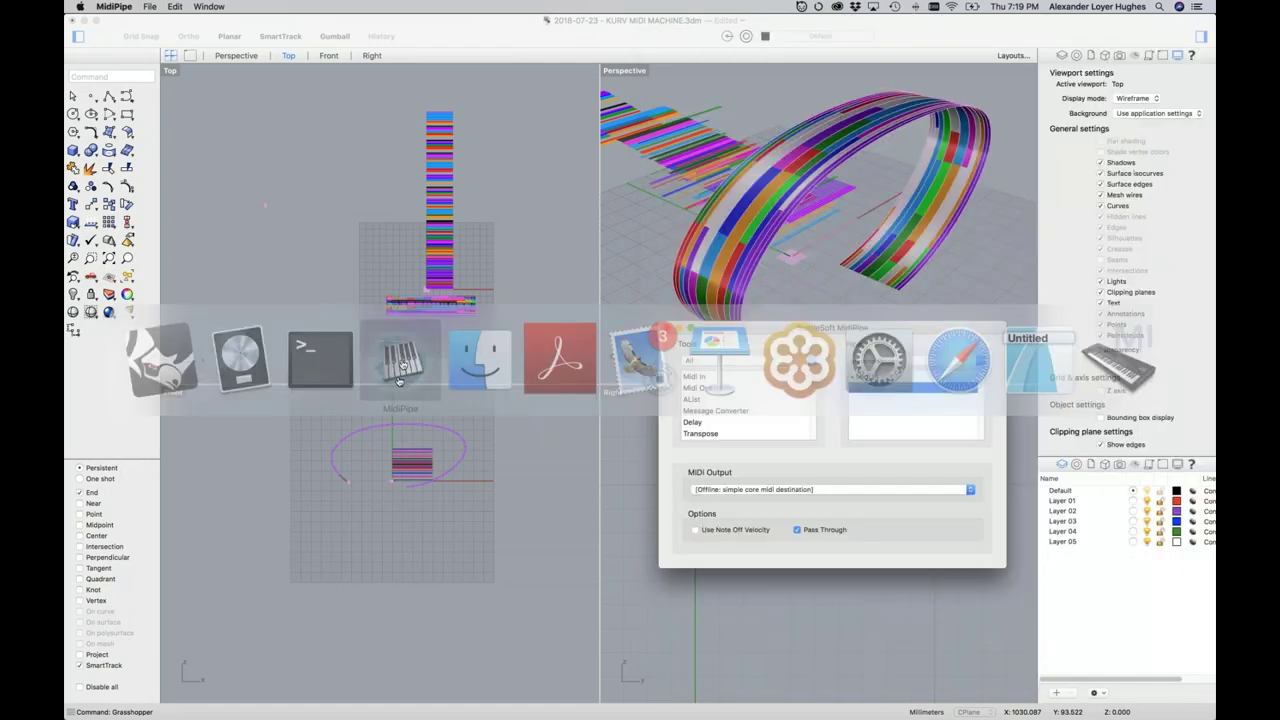
{"action": "left_click", "coordinate": [890, 489]}
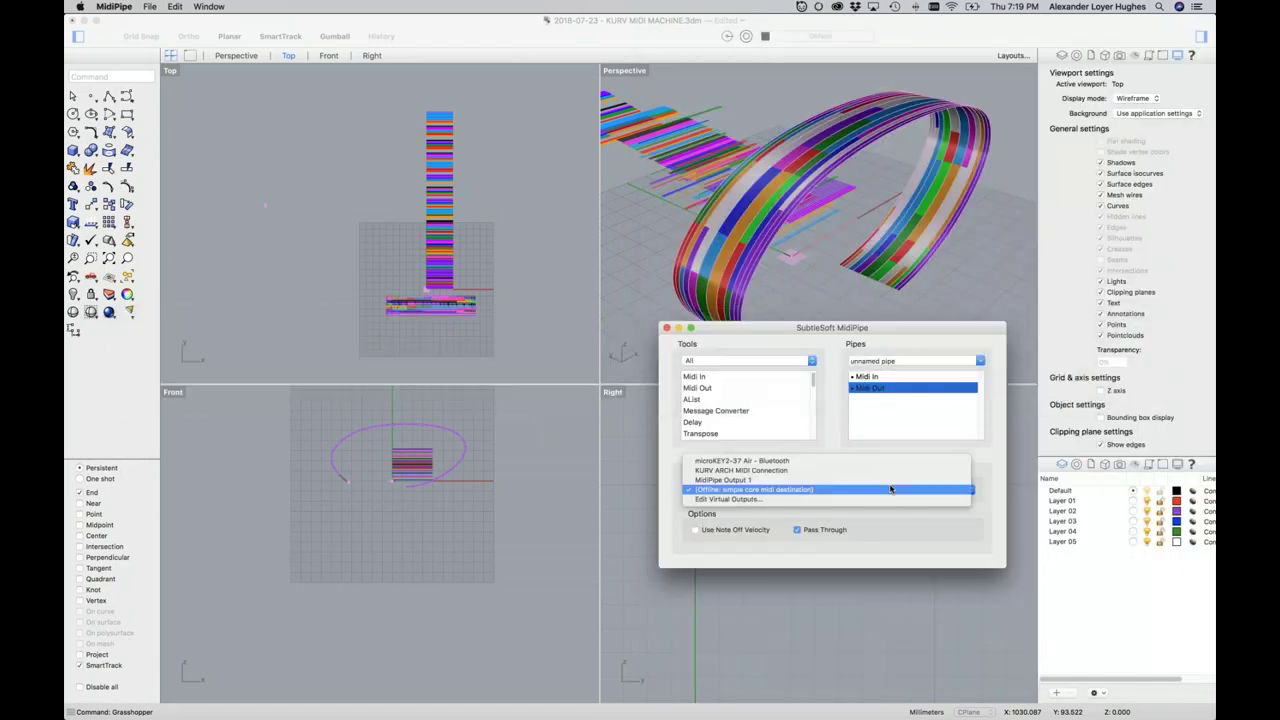
{"action": "left_click", "coordinate": [905, 471]}
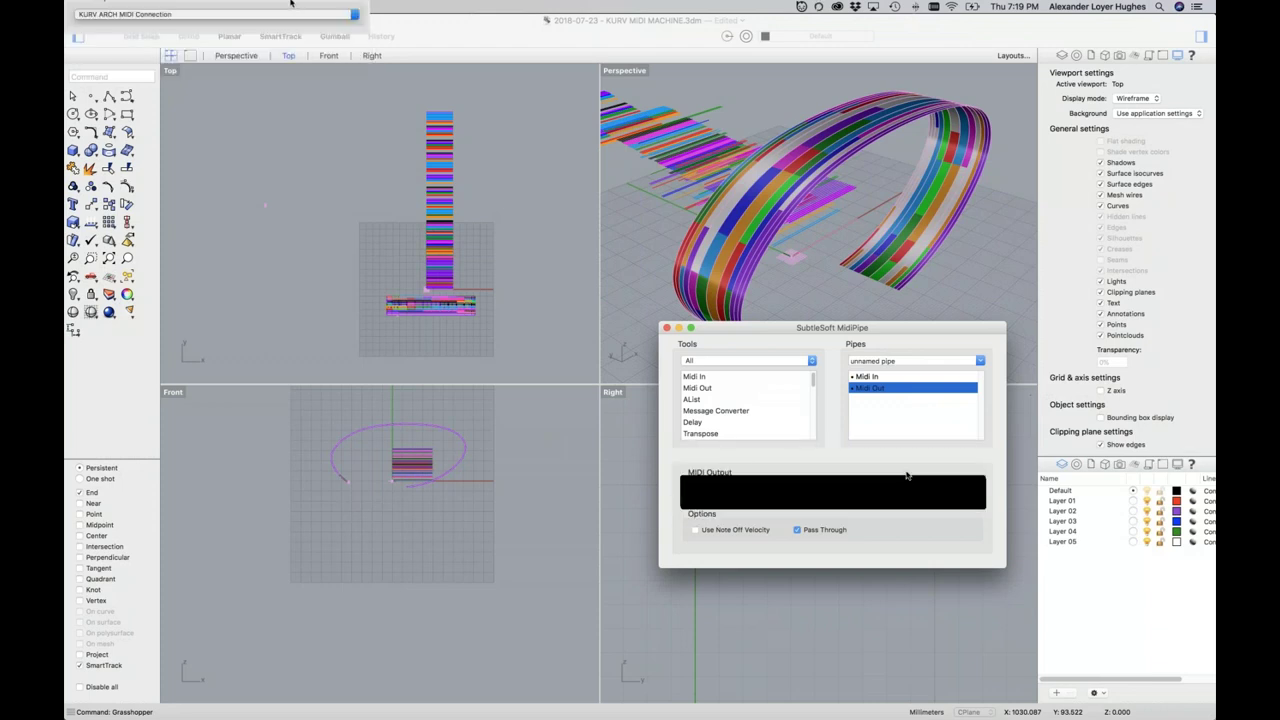
{"action": "left_click", "coordinate": [880, 376]}
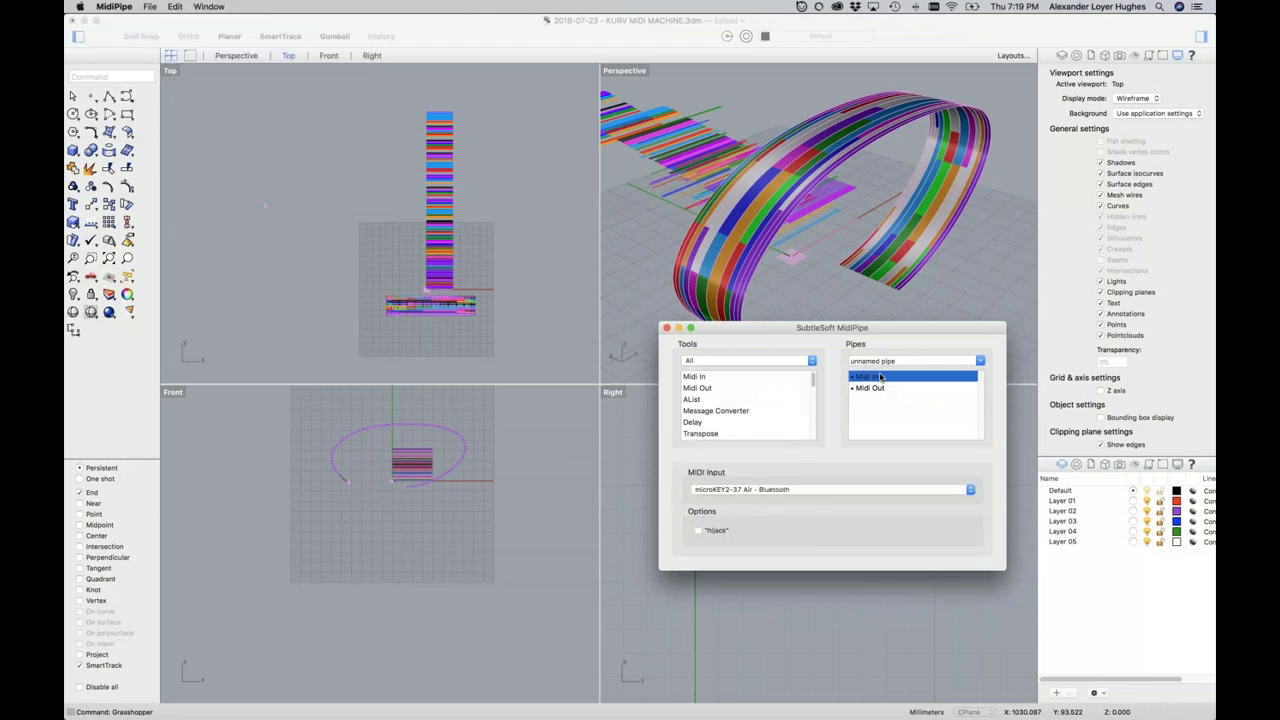
{"action": "left_click", "coordinate": [667, 329]}
{"action": "key", "text": "Return"}
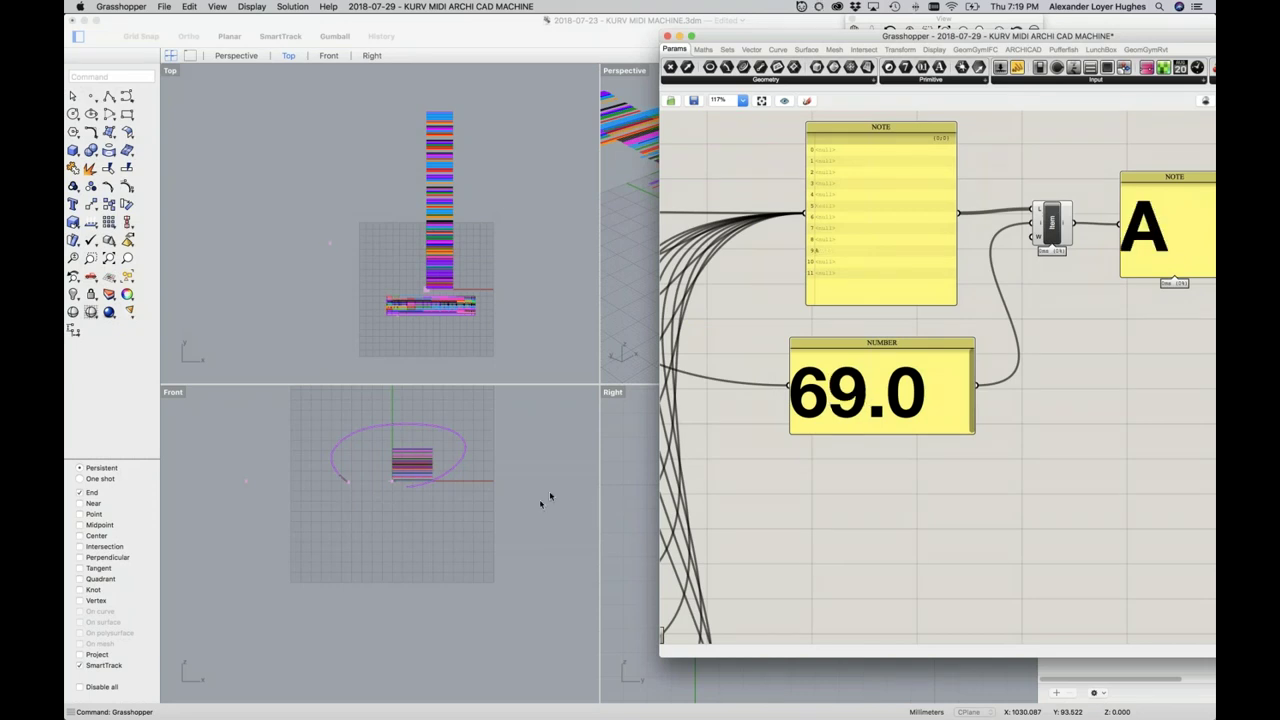
Locate the Color Note component beside the color swatches and open its Python script in an enlarged editor window
{"action": "scroll", "coordinate": [853, 427], "scroll_direction": "down", "scroll_amount": 1}
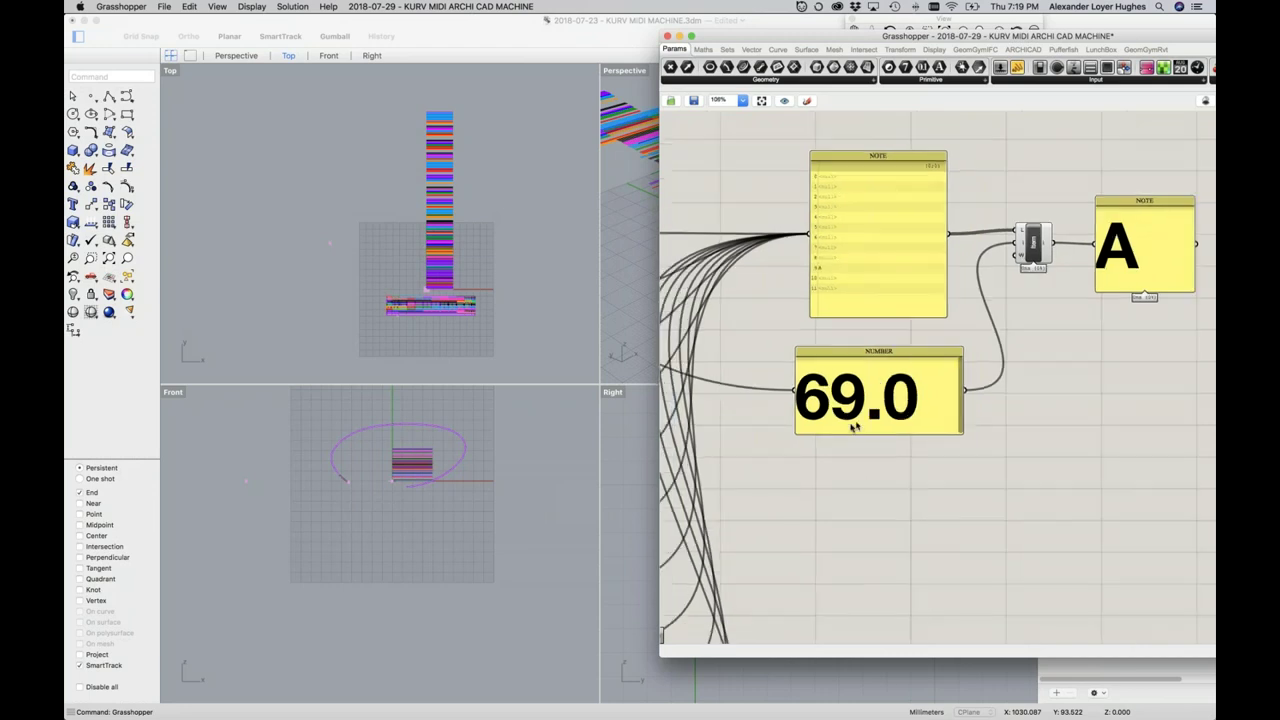
{"action": "scroll", "coordinate": [850, 424], "scroll_direction": "down", "scroll_amount": 1}
{"action": "scroll", "coordinate": [847, 420], "scroll_direction": "down", "scroll_amount": 10}
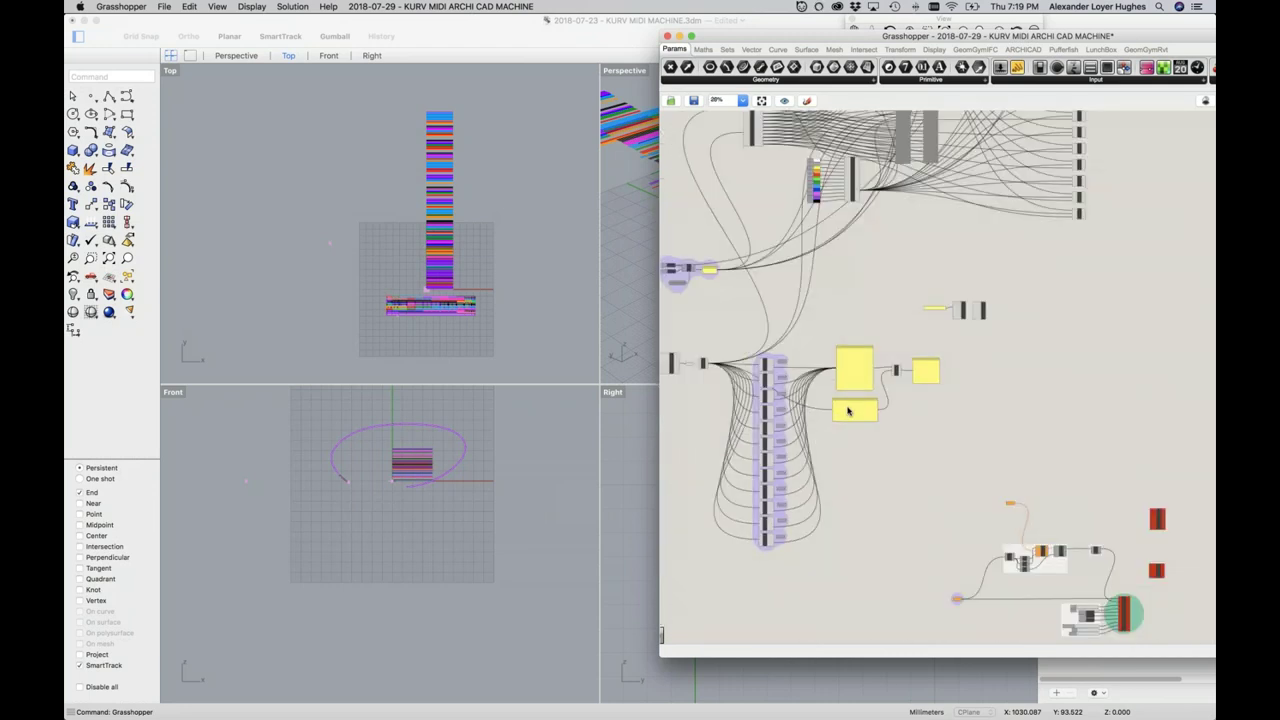
{"action": "scroll", "coordinate": [847, 411], "scroll_direction": "down", "scroll_amount": 2}
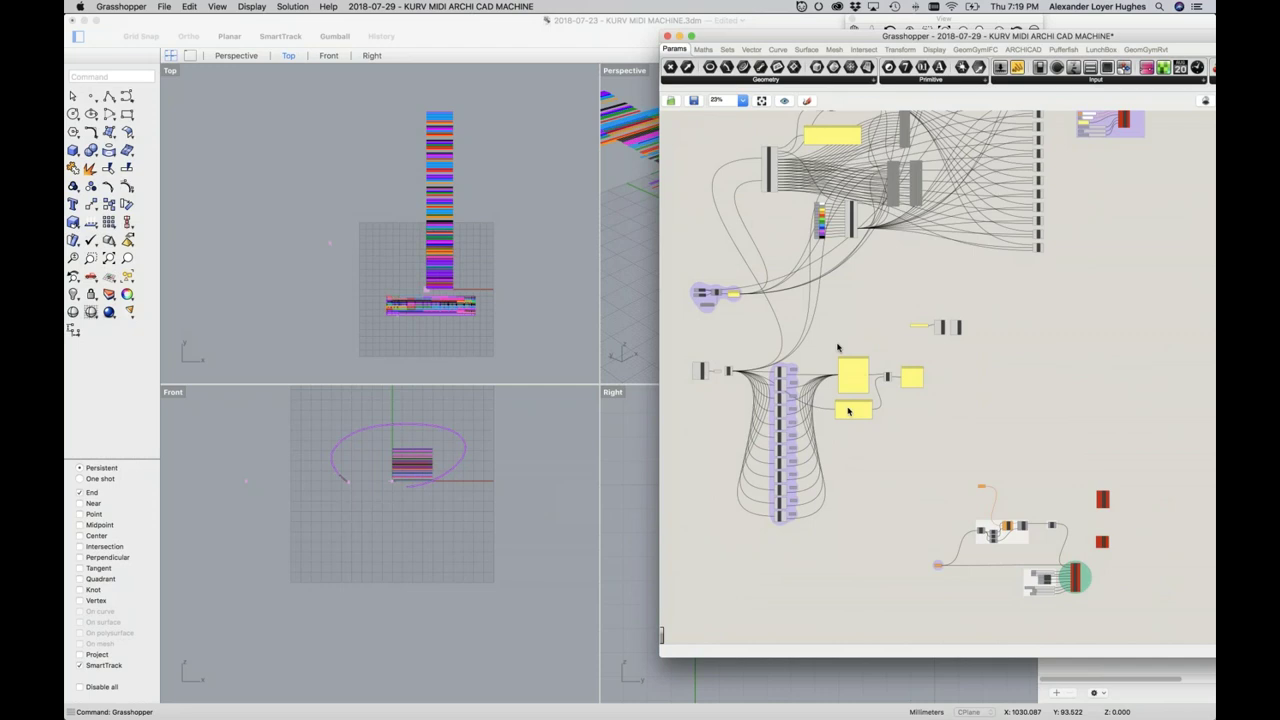
{"action": "scroll", "coordinate": [756, 213], "scroll_direction": "up", "scroll_amount": 2}
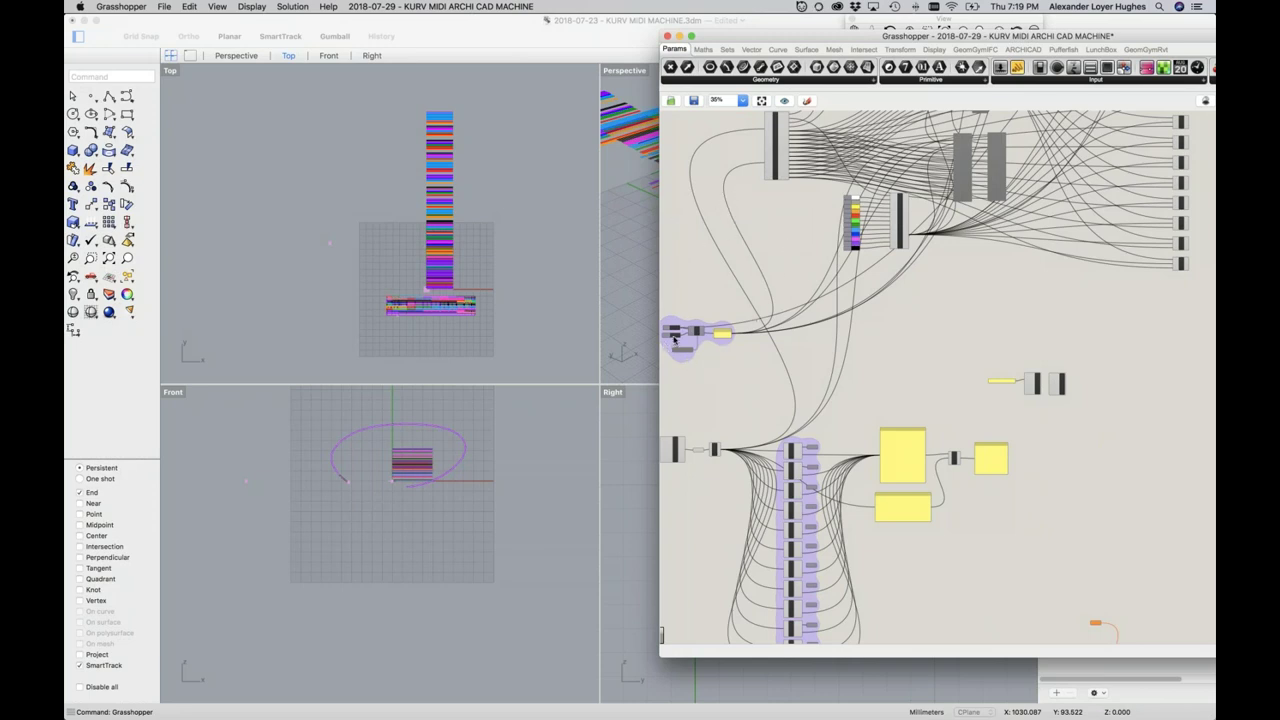
{"action": "scroll", "coordinate": [900, 211], "scroll_direction": "up", "scroll_amount": 5}
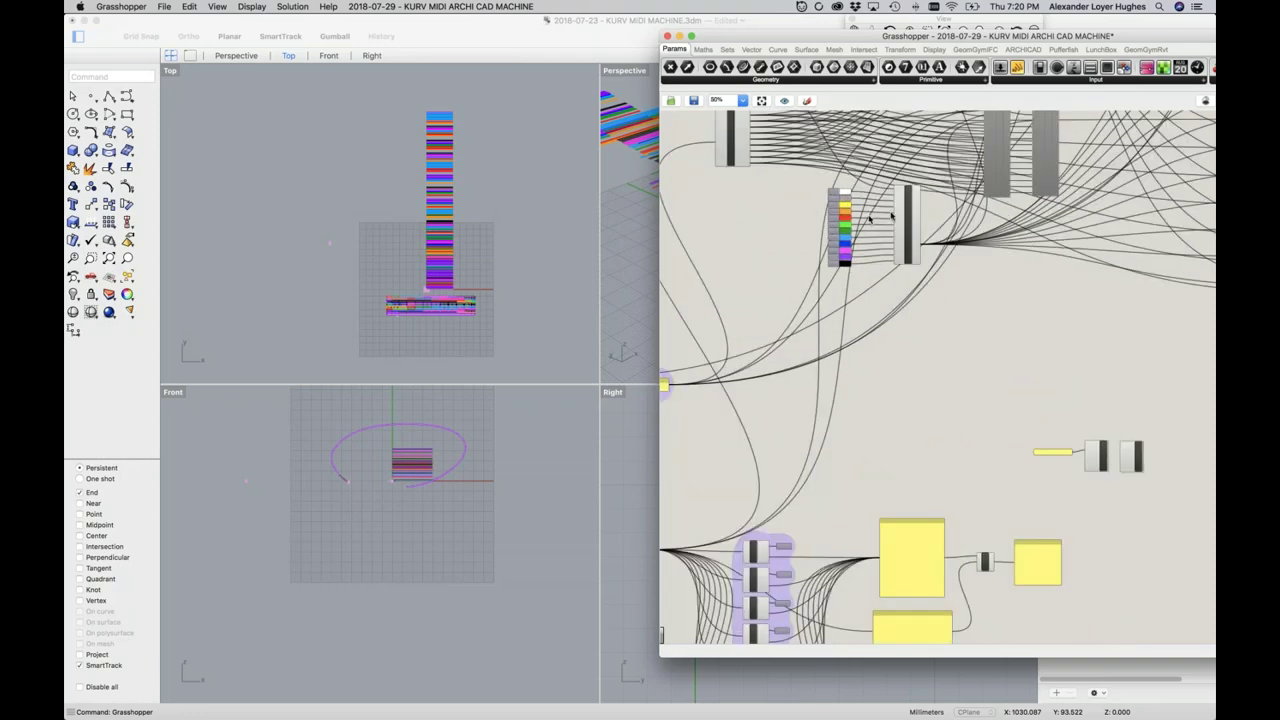
{"action": "scroll", "coordinate": [908, 211], "scroll_direction": "up", "scroll_amount": 3}
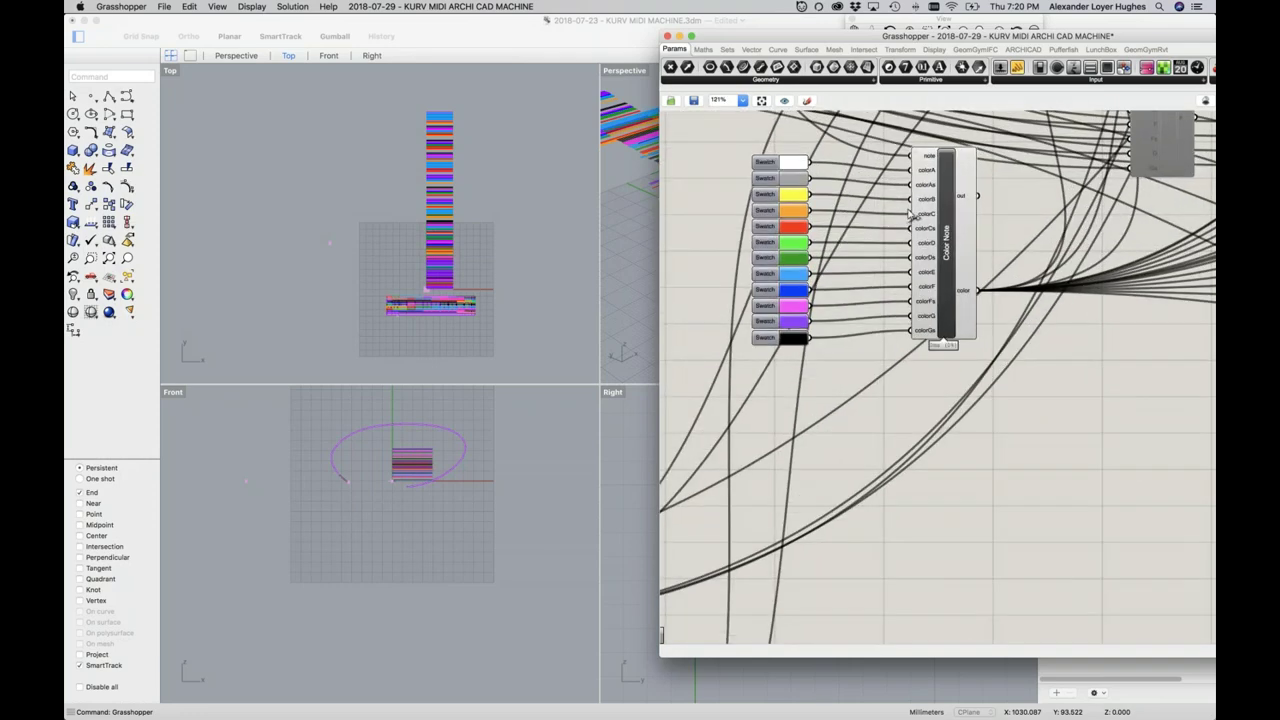
{"action": "scroll", "coordinate": [910, 213], "scroll_direction": "up", "scroll_amount": 2}
{"action": "left_click", "coordinate": [969, 249]}
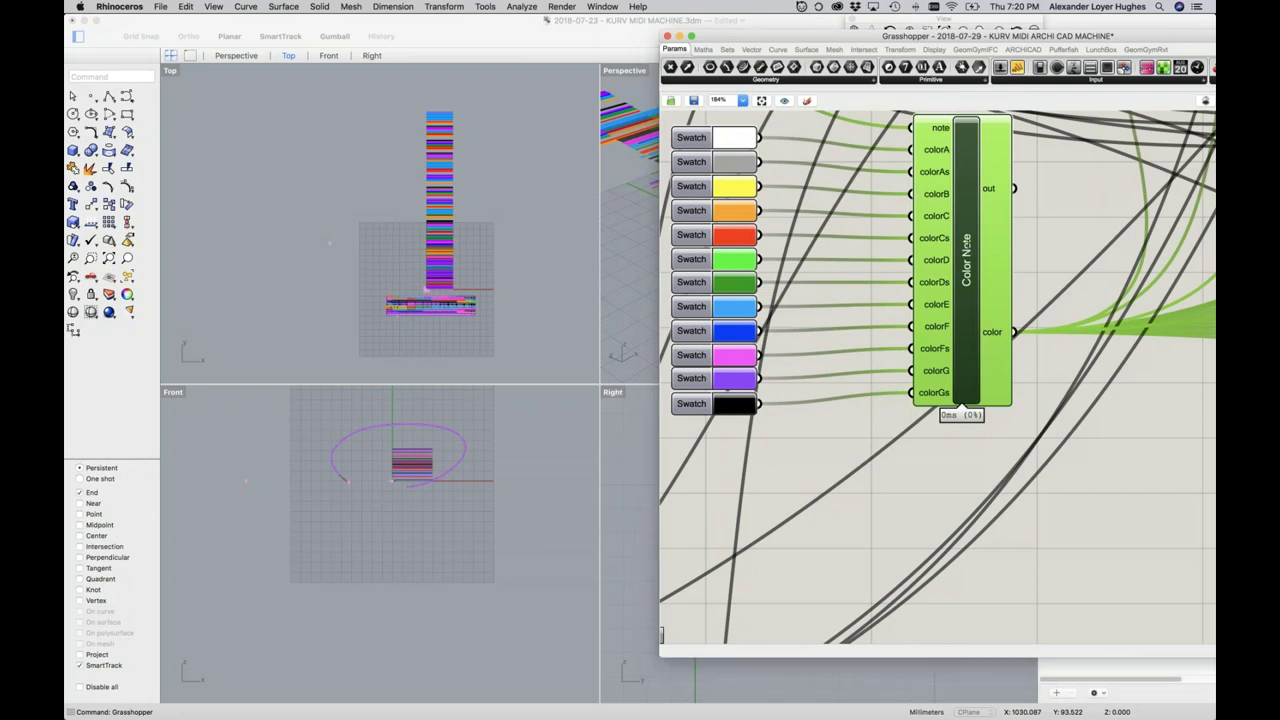
{"action": "double_click", "coordinate": [970, 206]}
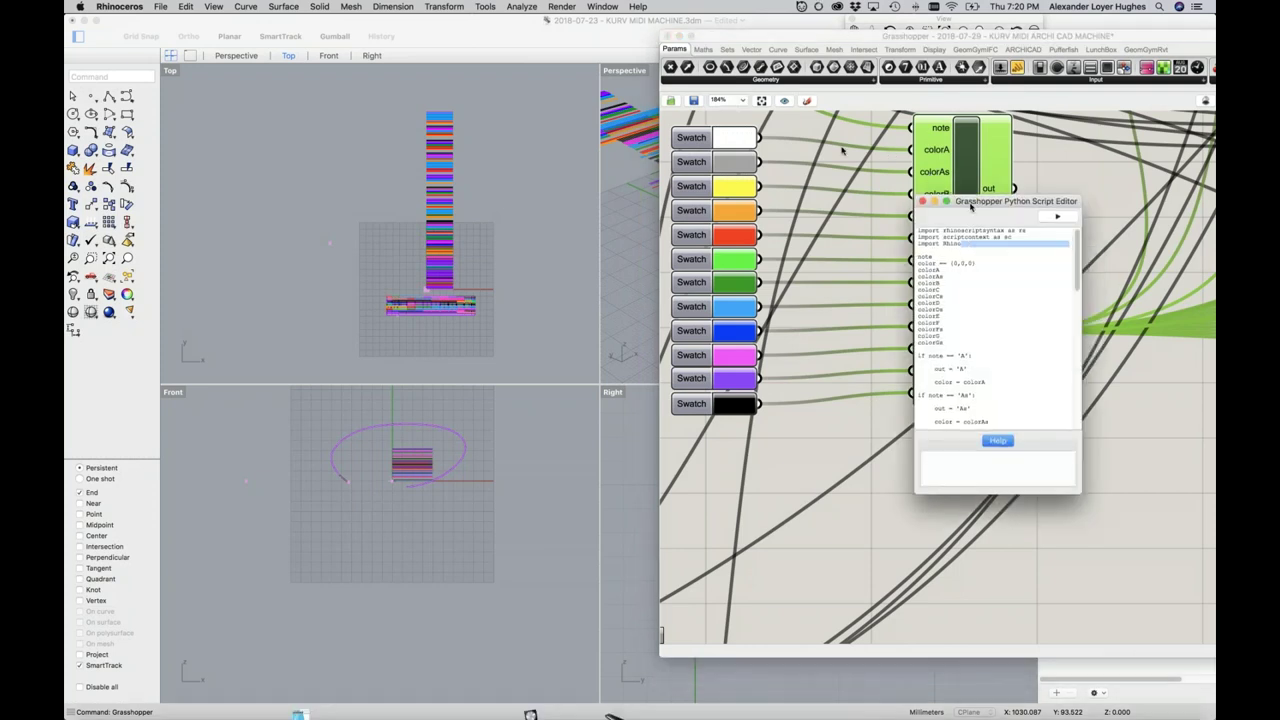
{"action": "left_click_drag", "start_coordinate": [970, 206], "coordinate": [736, 103]}
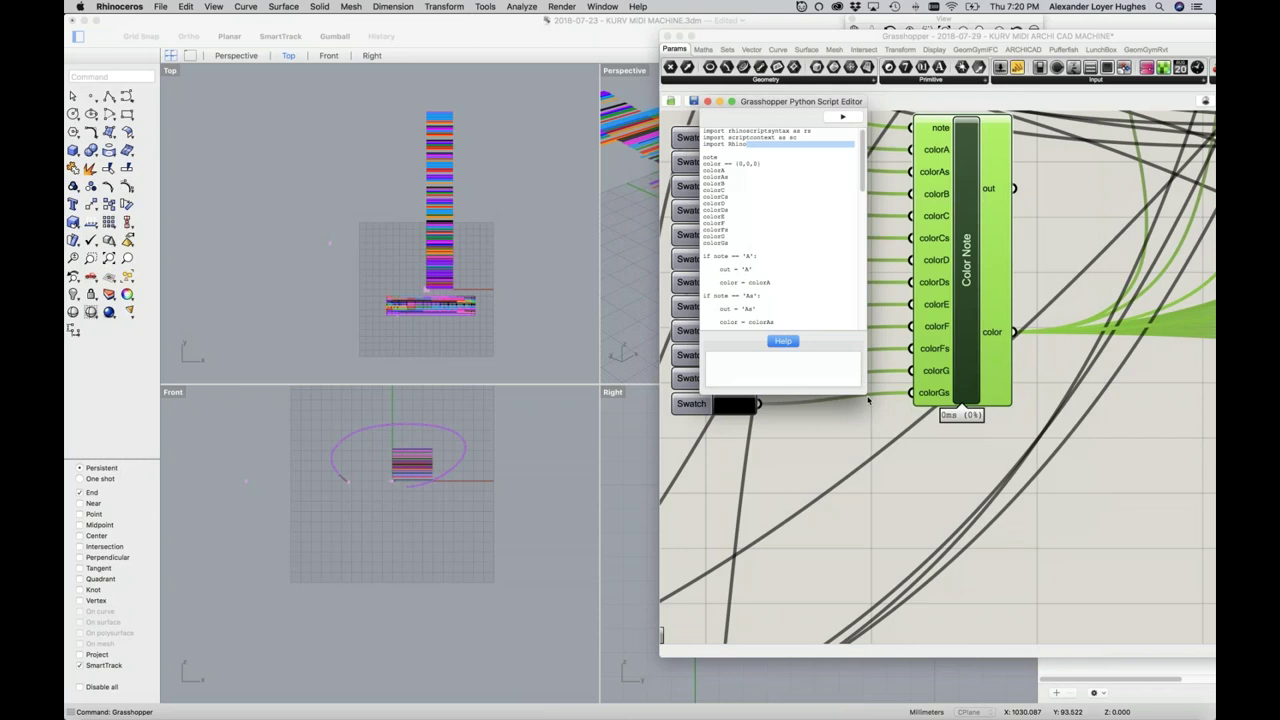
{"action": "left_click", "coordinate": [731, 88]}
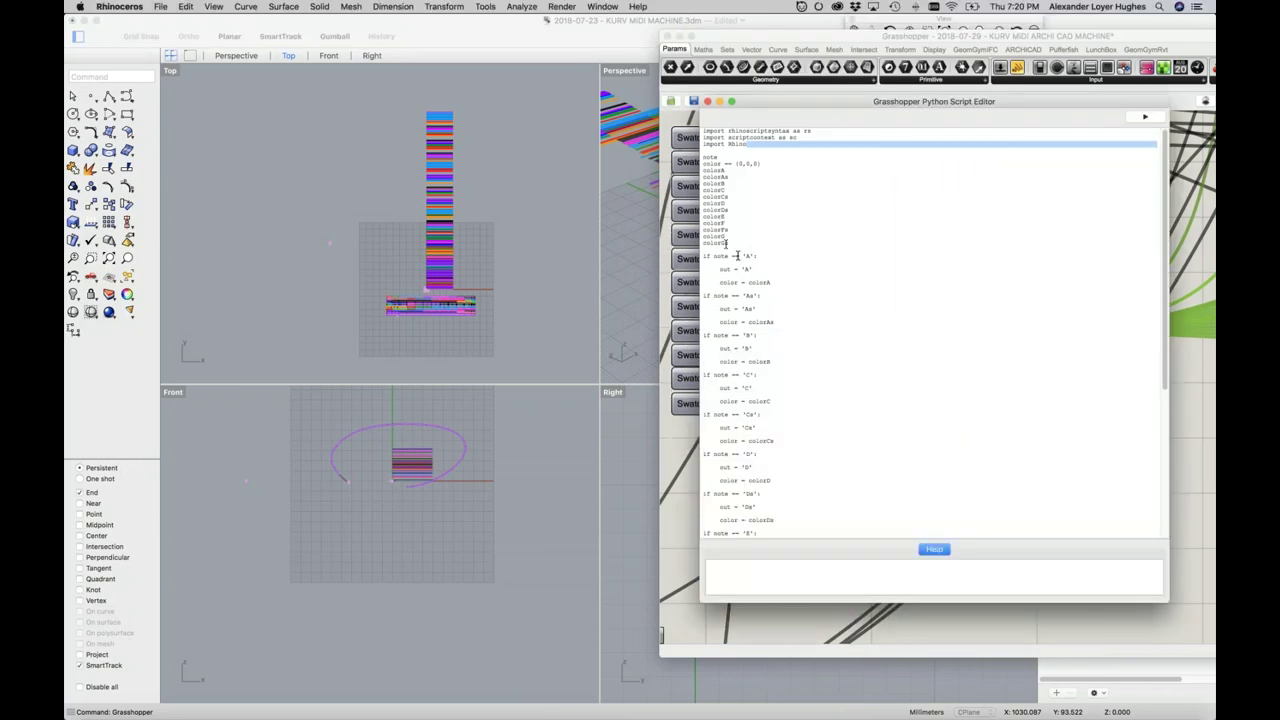
Read through the Color Note script's note-to-color conditions, including those for A and As, and close the editor without applying
{"action": "triple_click", "coordinate": [773, 260]}
{"action": "left_click", "coordinate": [783, 282]}
{"action": "double_click", "coordinate": [757, 283]}
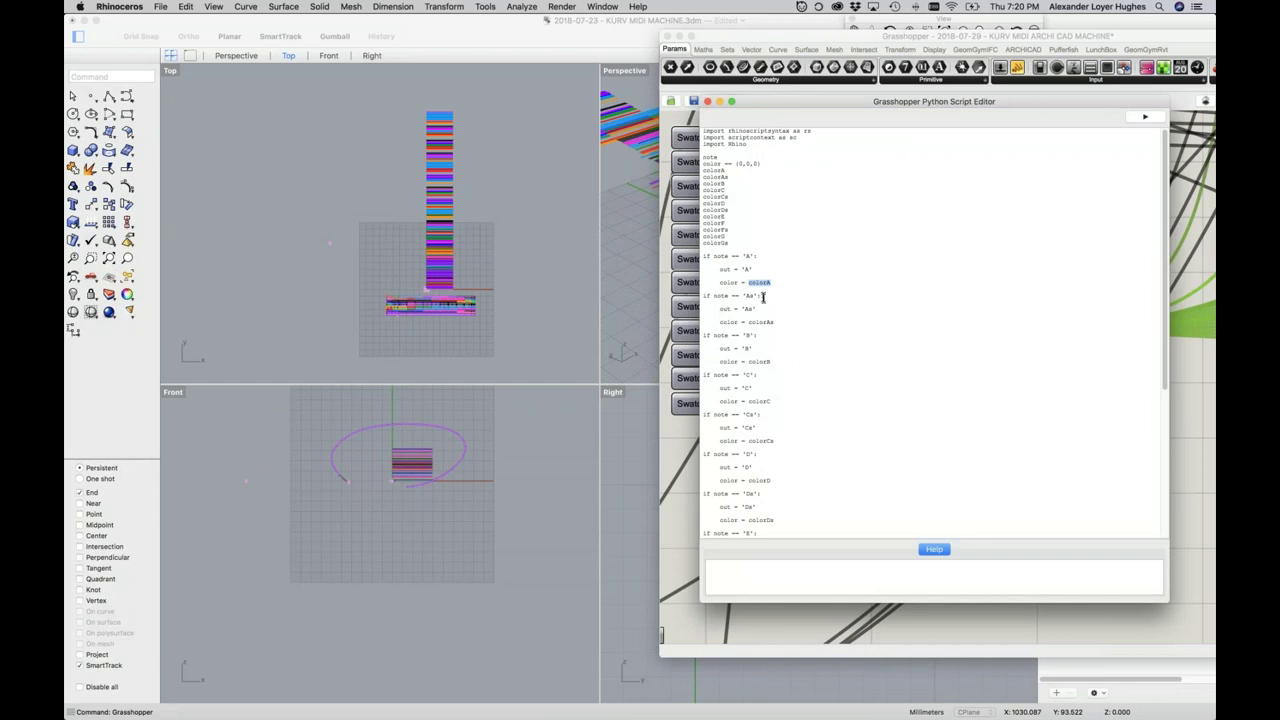
{"action": "triple_click", "coordinate": [760, 297]}
{"action": "left_click", "coordinate": [785, 321]}
{"action": "scroll", "coordinate": [803, 367], "scroll_direction": "down", "scroll_amount": 1}
{"action": "scroll", "coordinate": [805, 370], "scroll_direction": "down", "scroll_amount": 5}
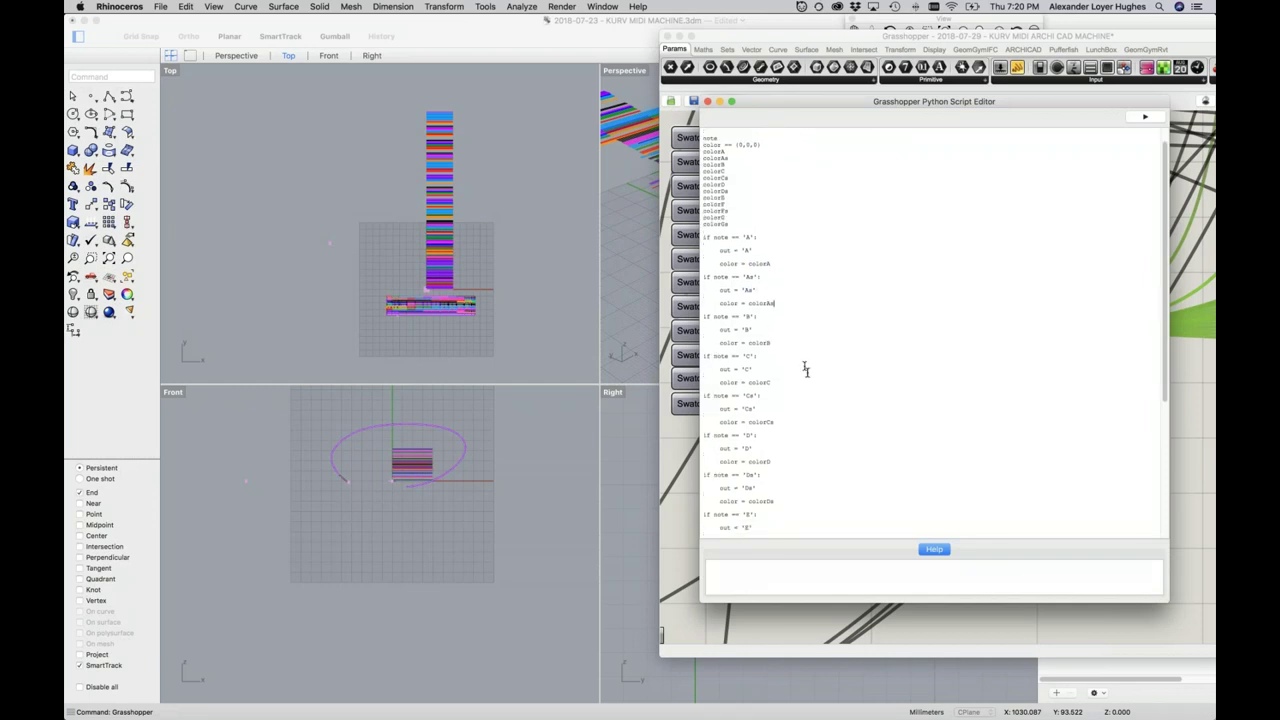
{"action": "scroll", "coordinate": [815, 392], "scroll_direction": "down", "scroll_amount": 2}
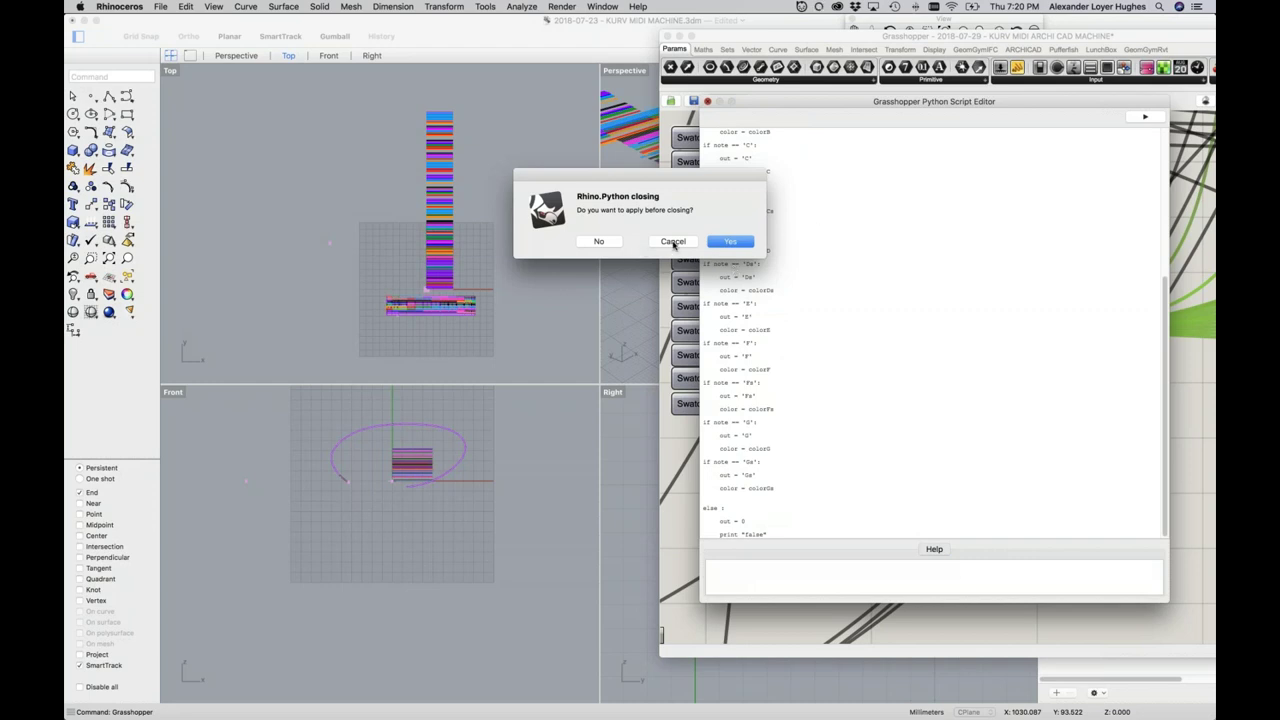
{"action": "left_click", "coordinate": [672, 242]}
{"action": "left_click", "coordinate": [707, 102]}
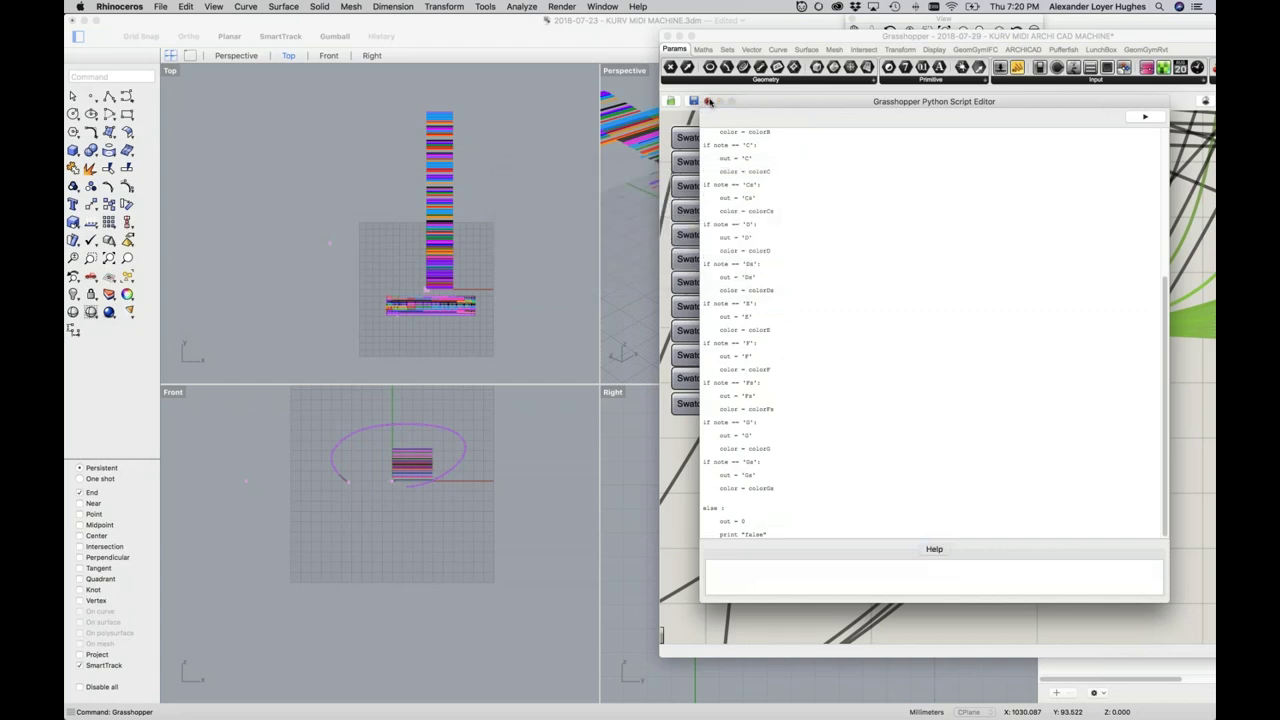
{"action": "left_click", "coordinate": [612, 240]}
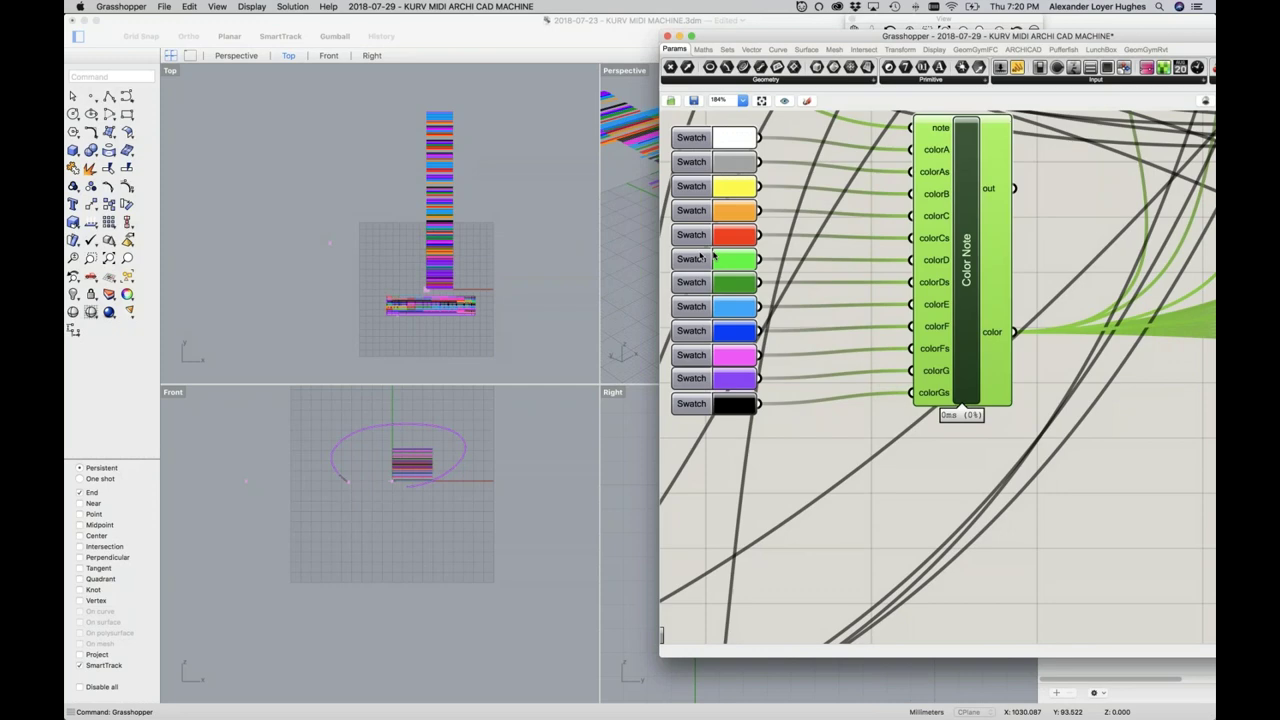
Examine the column of components fed by Color Note's color output
{"action": "scroll", "coordinate": [937, 314], "scroll_direction": "down", "scroll_amount": 3}
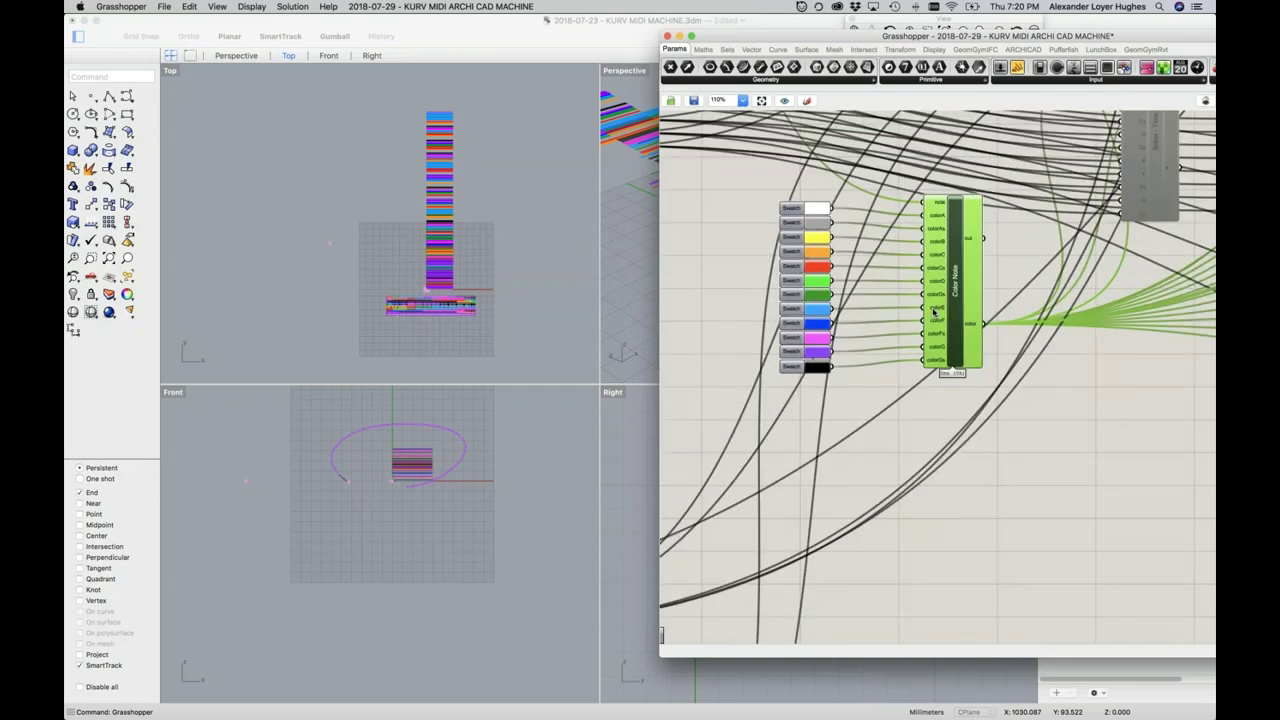
{"action": "scroll", "coordinate": [937, 314], "scroll_direction": "down", "scroll_amount": 6}
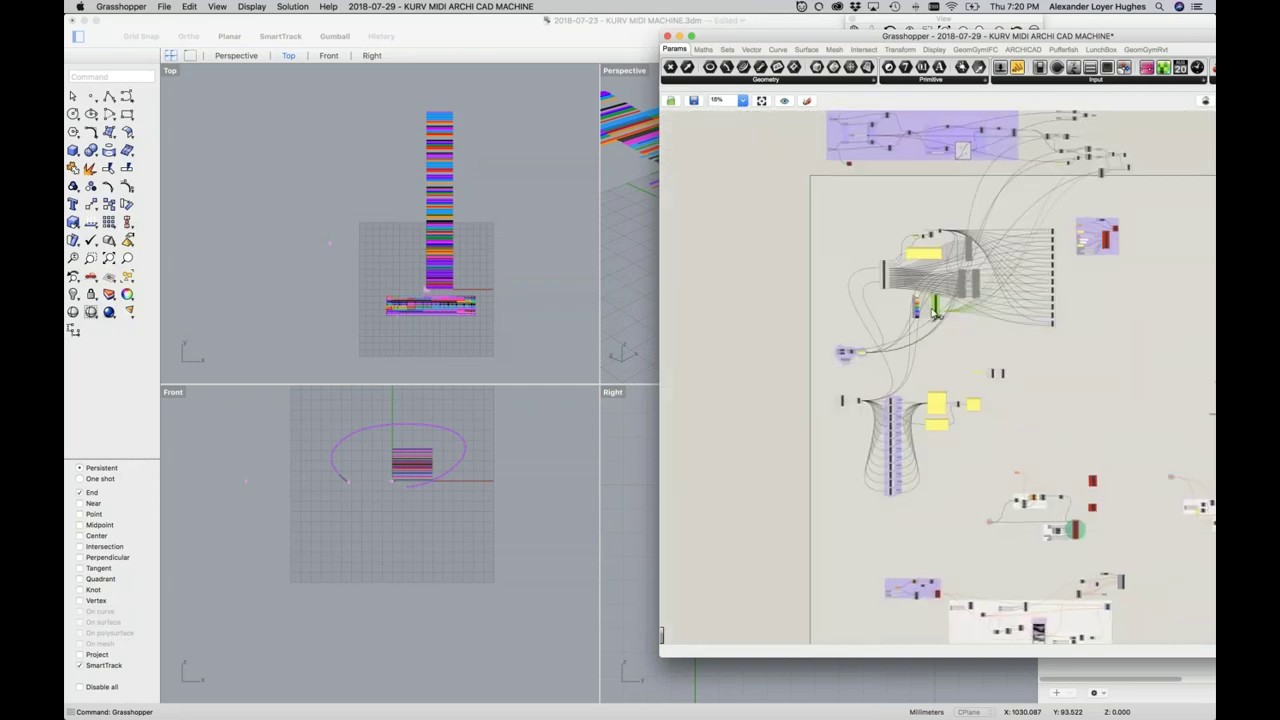
{"action": "scroll", "coordinate": [1050, 258], "scroll_direction": "up", "scroll_amount": 6}
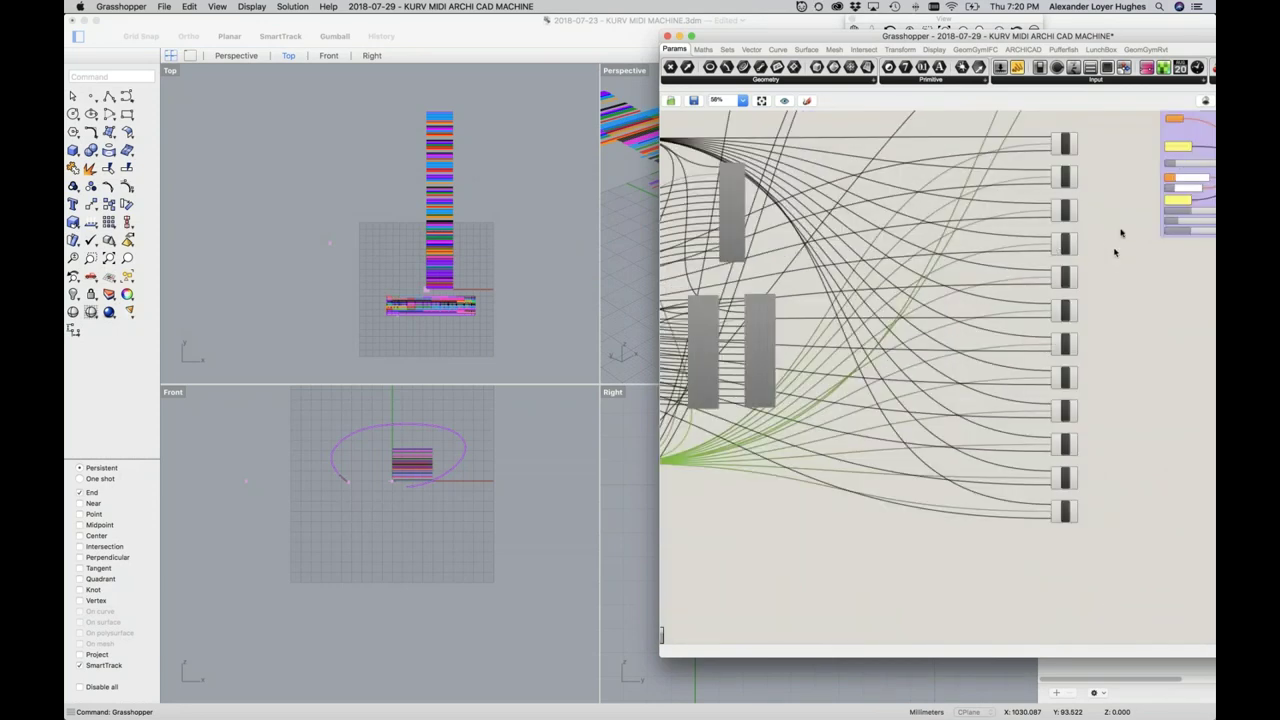
Move the Grasshopper window clear of the Rhino viewports and delete the striped strip and the curved multicolored band from the model
{"action": "left_click_drag", "start_coordinate": [1140, 38], "coordinate": [928, 46]}
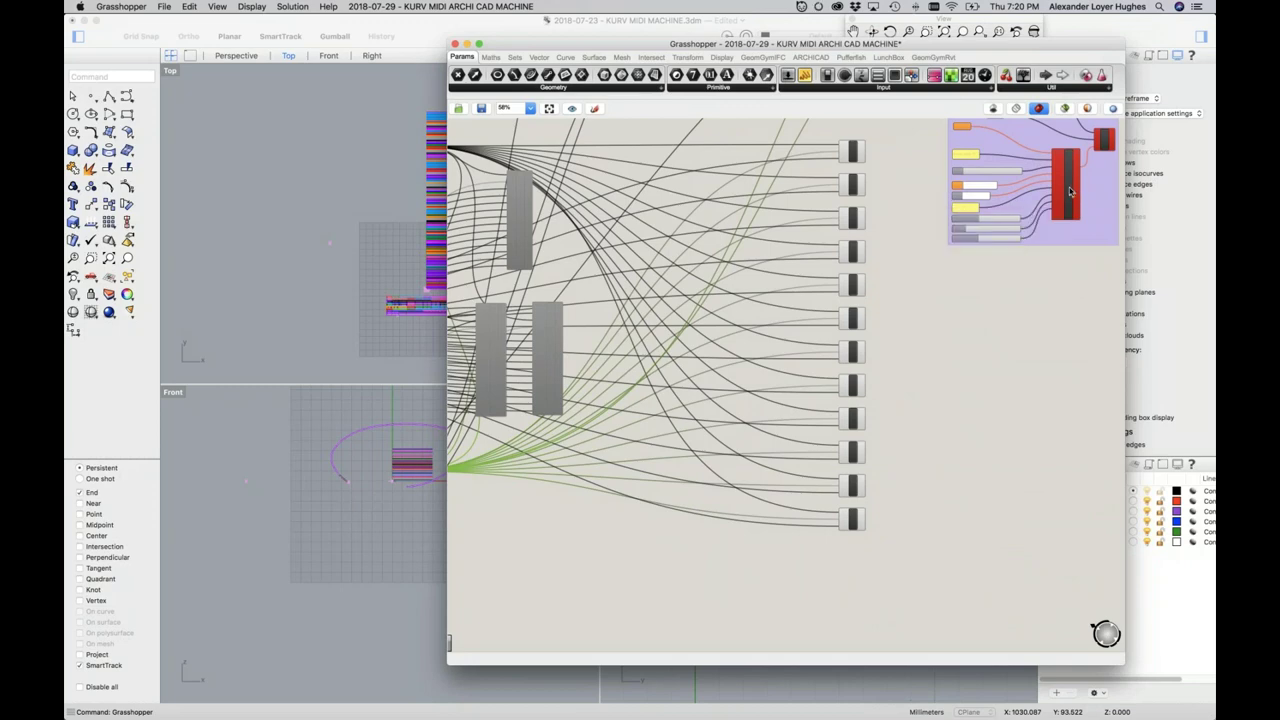
{"action": "left_click_drag", "start_coordinate": [837, 47], "coordinate": [840, 47]}
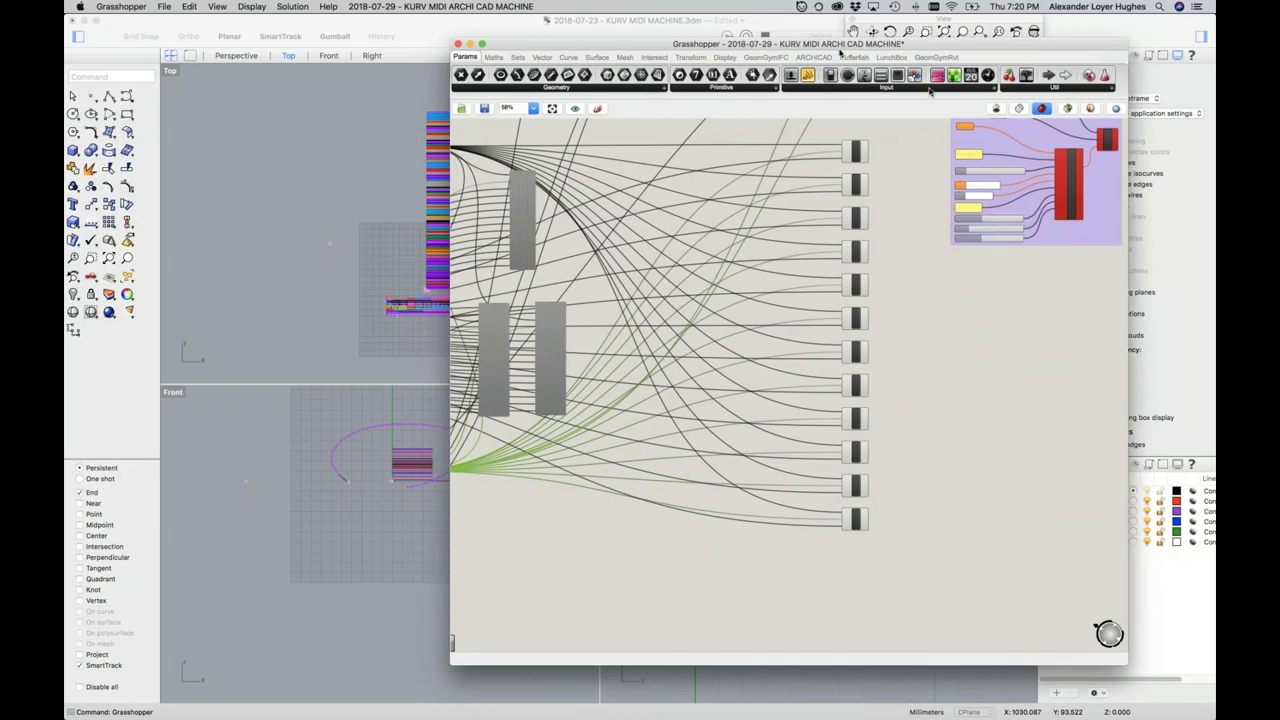
{"action": "left_click_drag", "start_coordinate": [930, 44], "coordinate": [1140, 230]}
{"action": "left_click", "coordinate": [519, 296]}
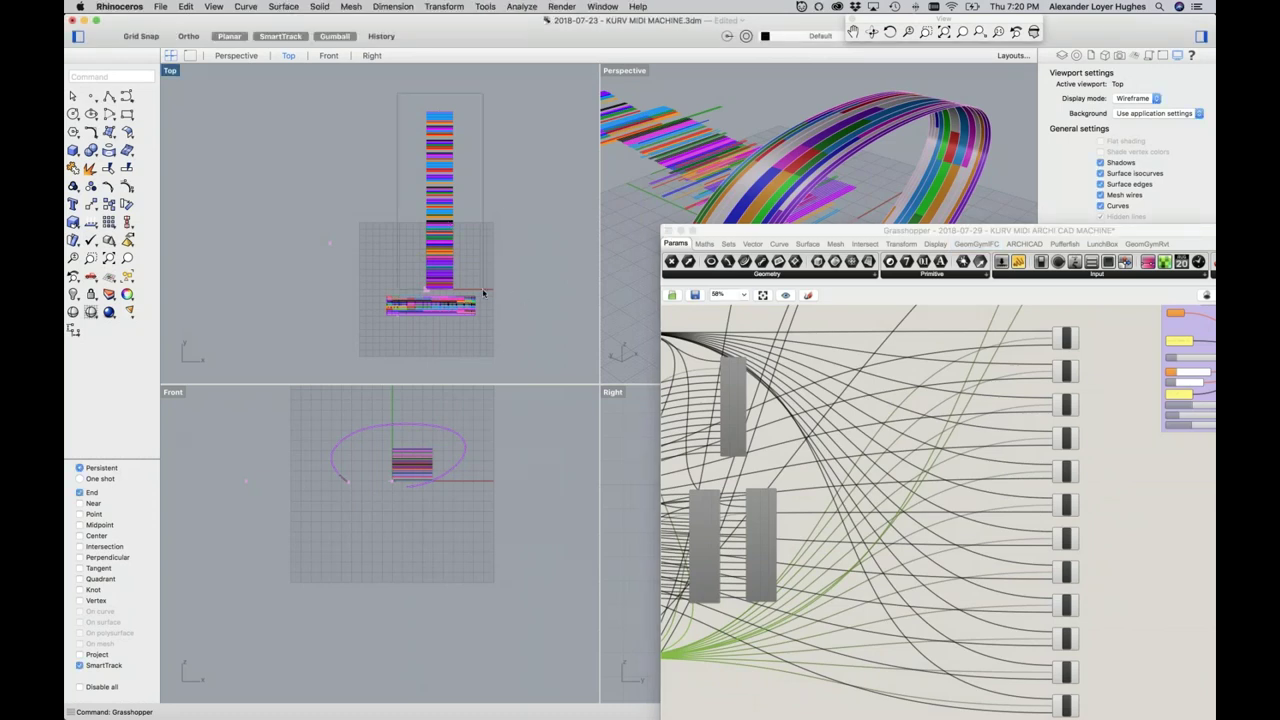
{"action": "left_click", "coordinate": [486, 284]}
{"action": "key", "text": "Delete"}
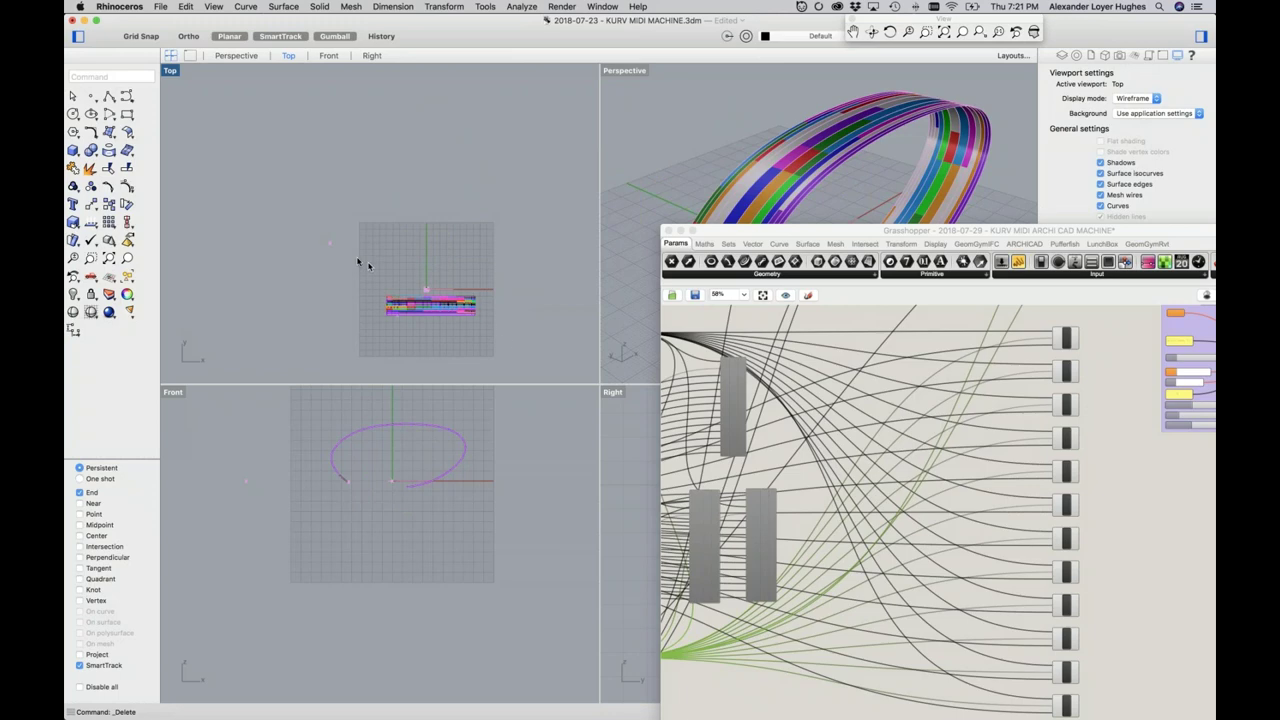
{"action": "left_click_drag", "start_coordinate": [368, 265], "coordinate": [537, 351]}
{"action": "key", "text": "Delete"}
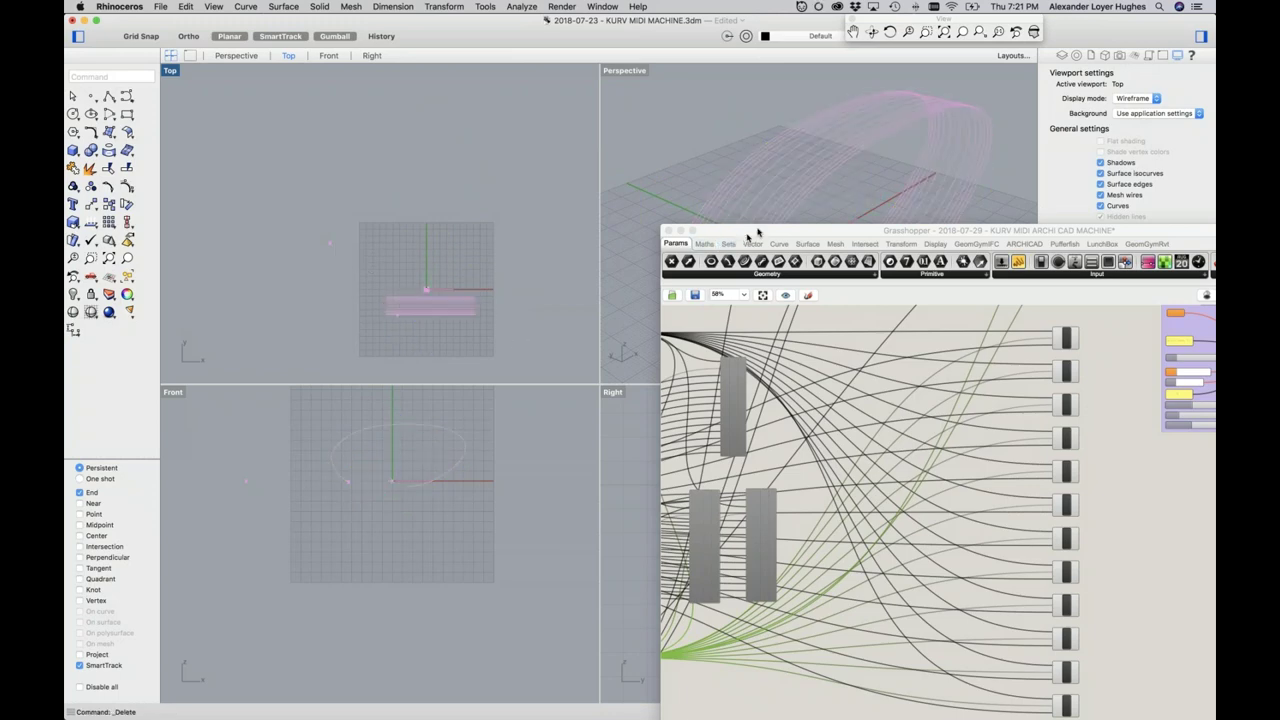
Move the Grasshopper window lower over the viewports and find the Generation Control group on the canvas
{"action": "left_click_drag", "start_coordinate": [758, 233], "coordinate": [642, 274]}
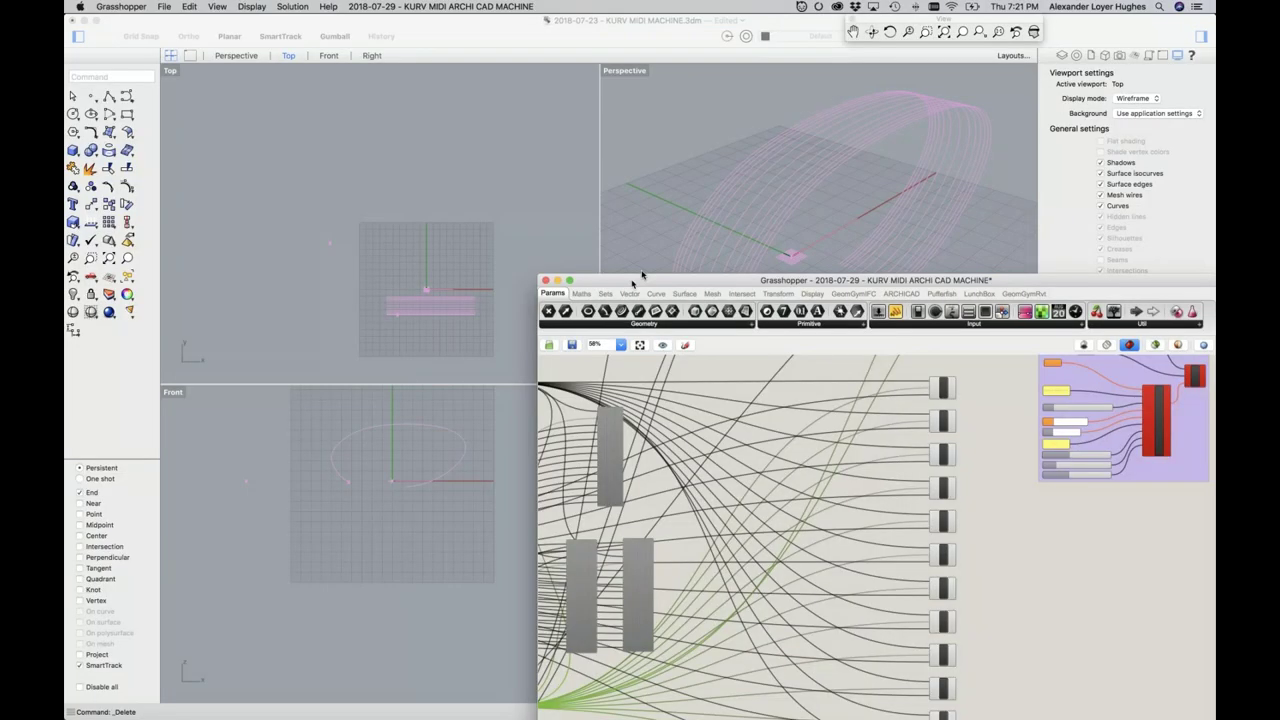
{"action": "scroll", "coordinate": [703, 464], "scroll_direction": "down", "scroll_amount": 4}
{"action": "scroll", "coordinate": [700, 470], "scroll_direction": "down", "scroll_amount": 5}
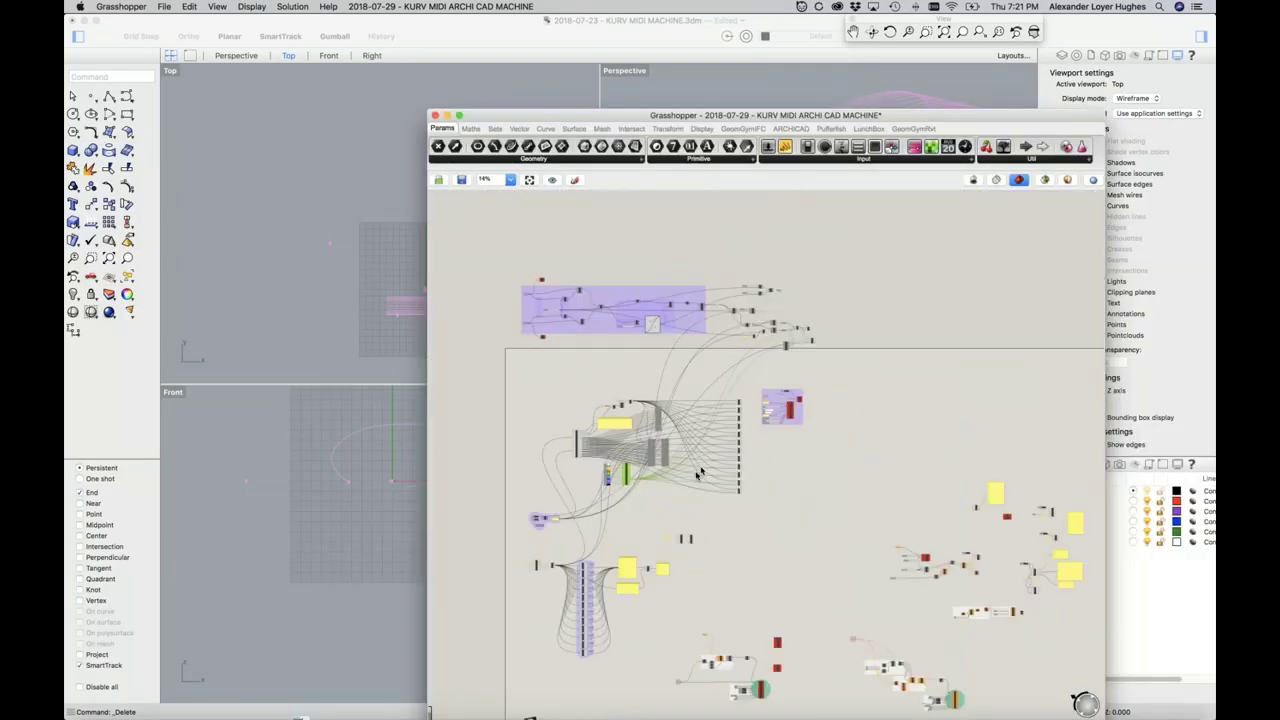
{"action": "scroll", "coordinate": [669, 494], "scroll_direction": "up", "scroll_amount": 5}
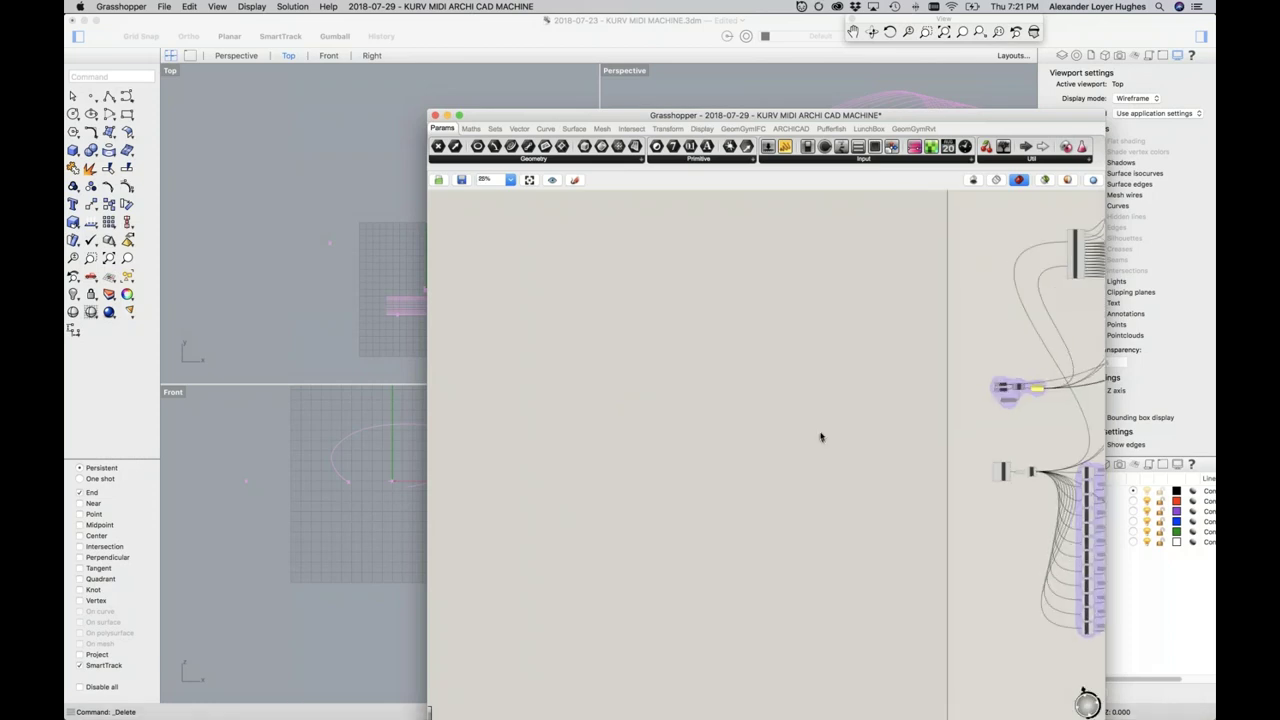
{"action": "left_click", "coordinate": [529, 180]}
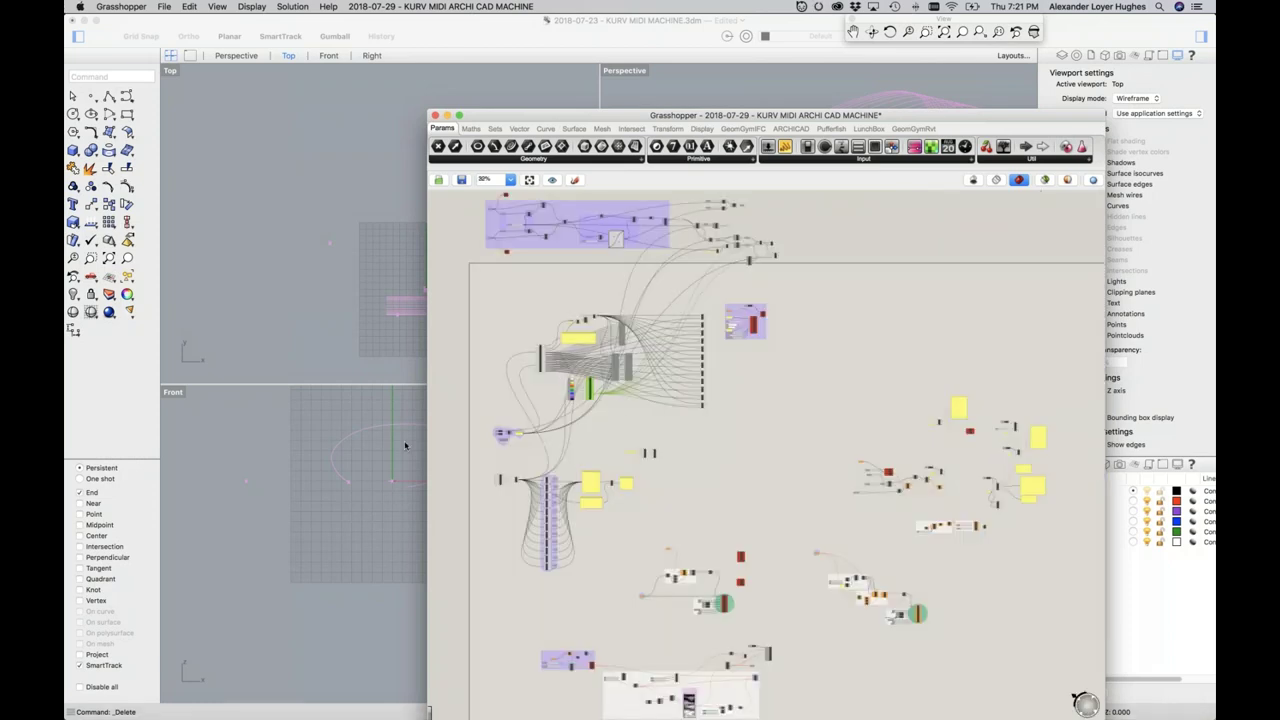
{"action": "scroll", "coordinate": [494, 443], "scroll_direction": "up", "scroll_amount": 1}
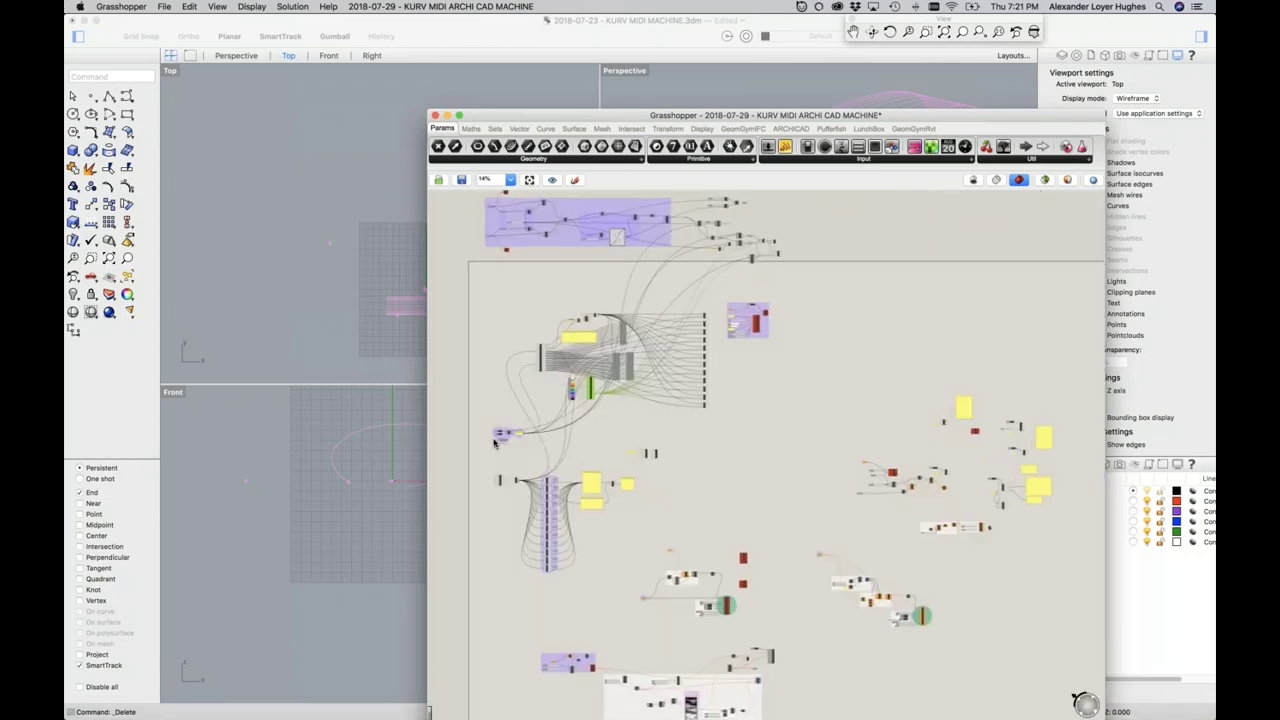
{"action": "scroll", "coordinate": [494, 443], "scroll_direction": "up", "scroll_amount": 2}
{"action": "scroll", "coordinate": [494, 443], "scroll_direction": "up", "scroll_amount": 4}
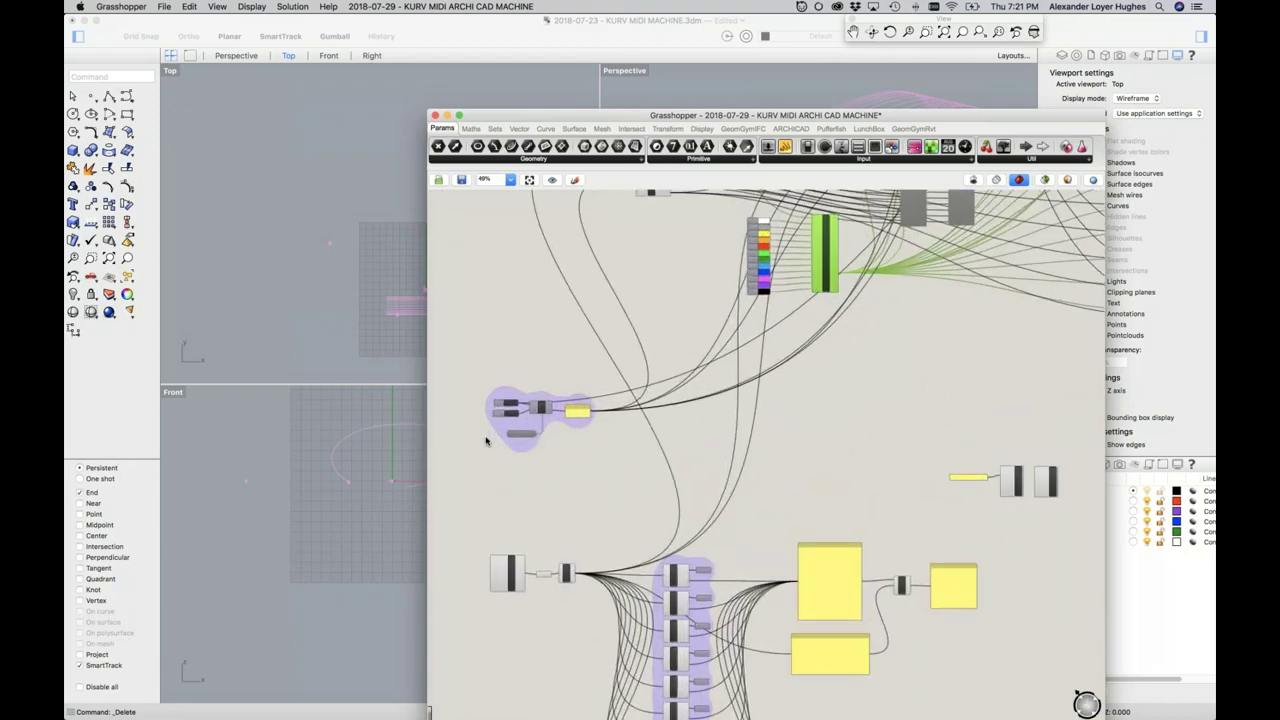
{"action": "scroll", "coordinate": [484, 442], "scroll_direction": "up", "scroll_amount": 3}
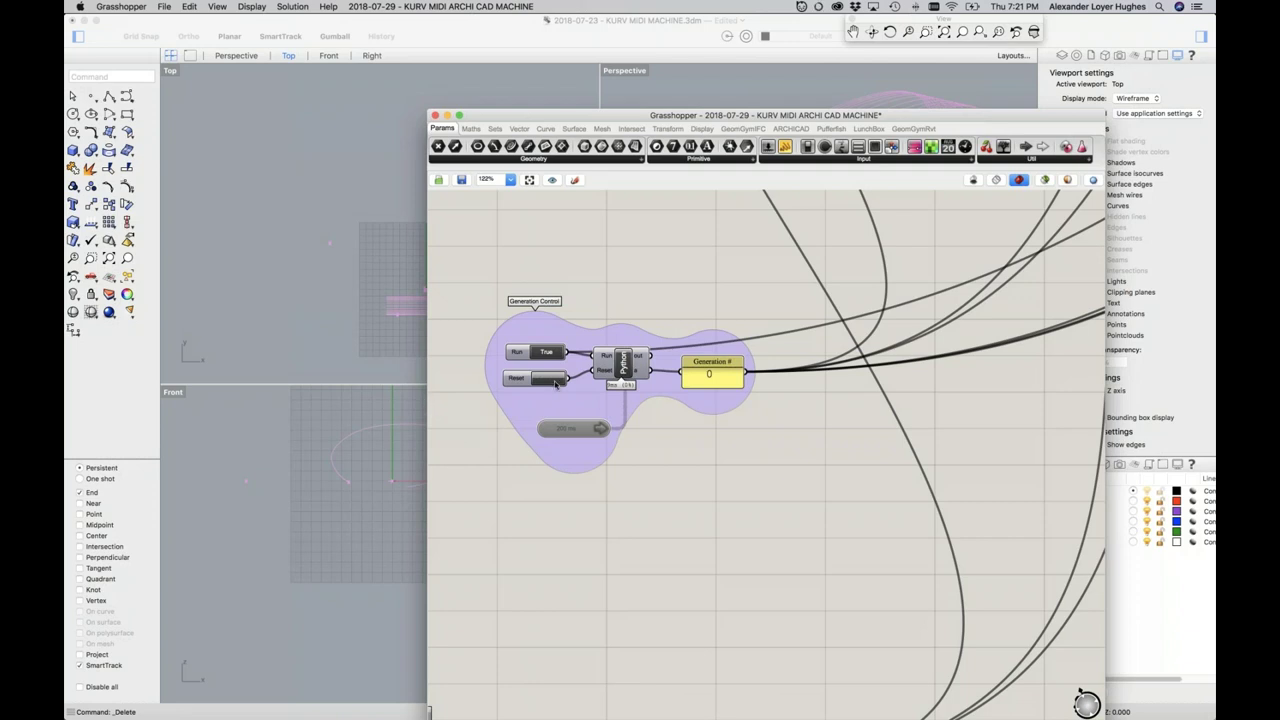
{"action": "scroll", "coordinate": [558, 387], "scroll_direction": "up", "scroll_amount": 1}
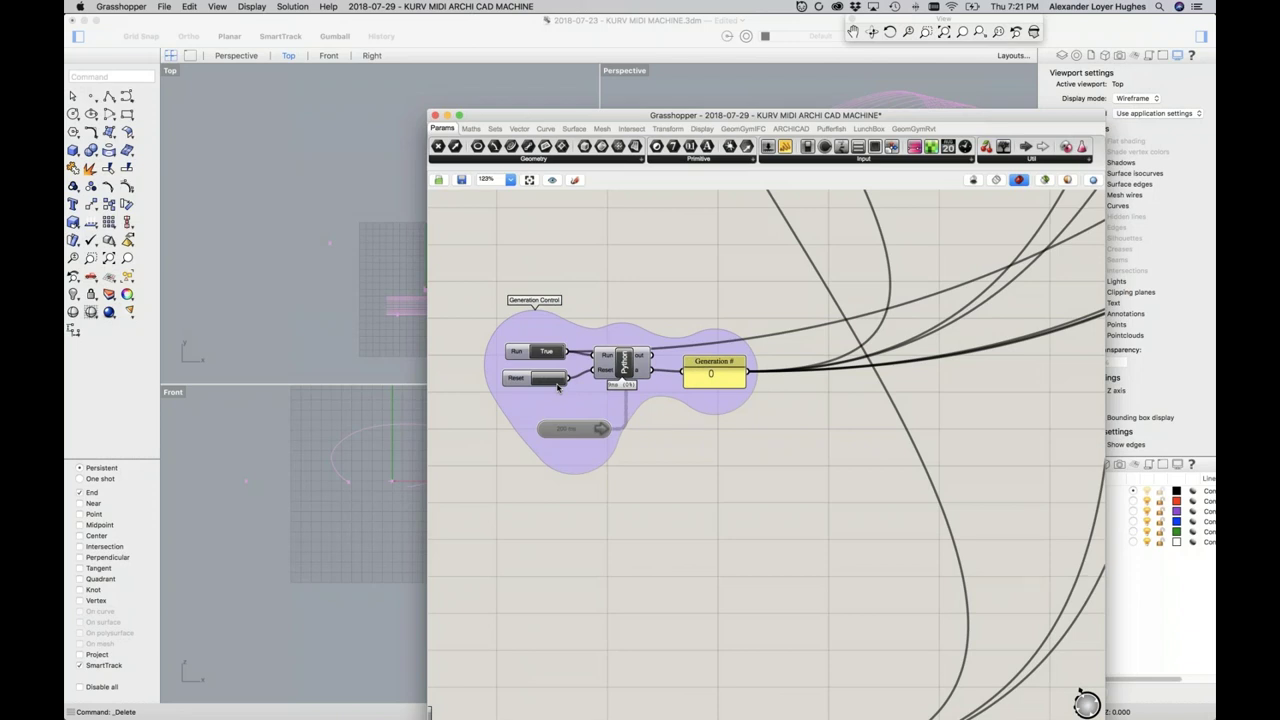
{"action": "scroll", "coordinate": [558, 387], "scroll_direction": "up", "scroll_amount": 3}
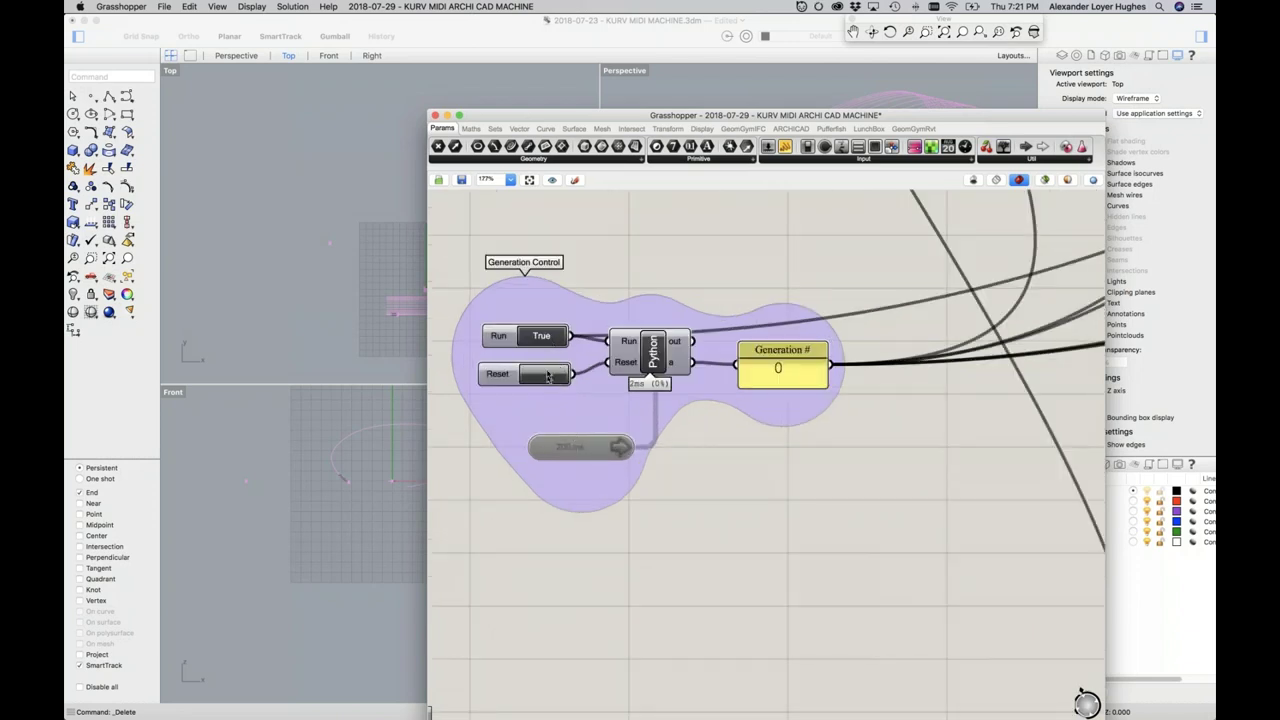
Reset the generation counter and enable the 200 ms timer that drives the Generation Control script
{"action": "left_click", "coordinate": [549, 374]}
{"action": "left_click", "coordinate": [590, 450]}
{"action": "key", "text": "ctrl+e"}
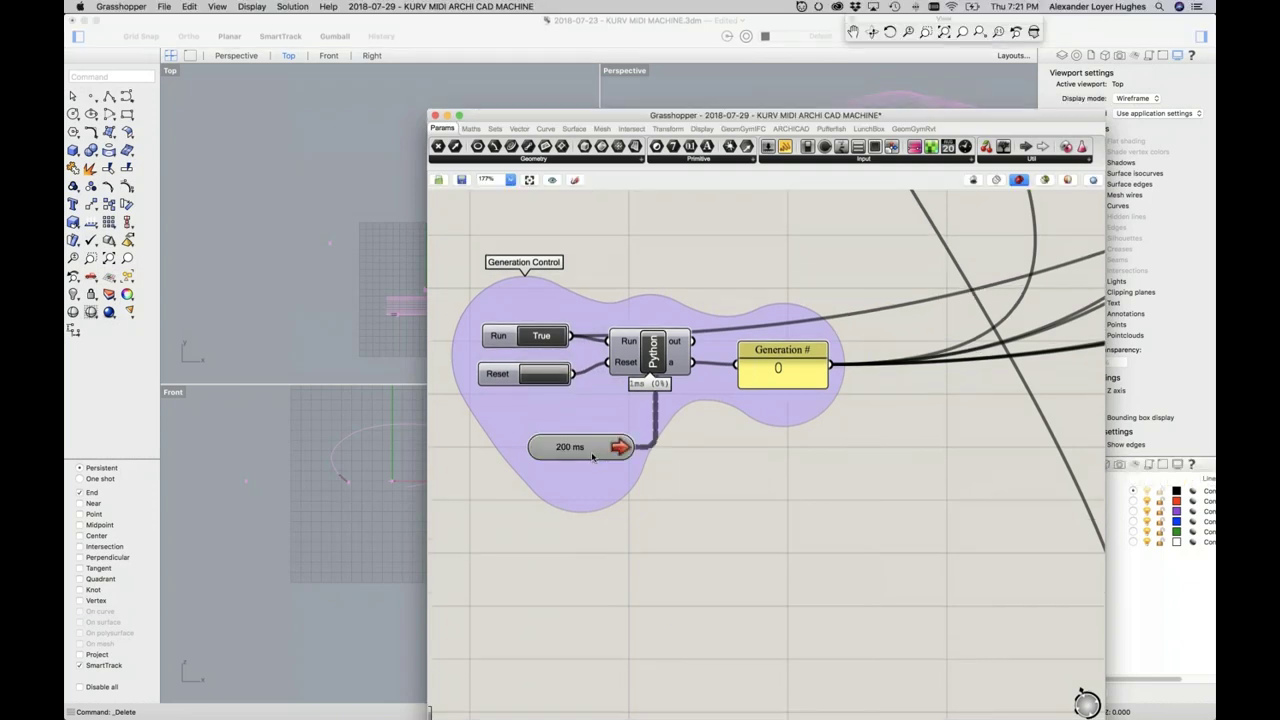
{"action": "right_click", "coordinate": [592, 455]}
{"action": "key", "text": "Escape"}
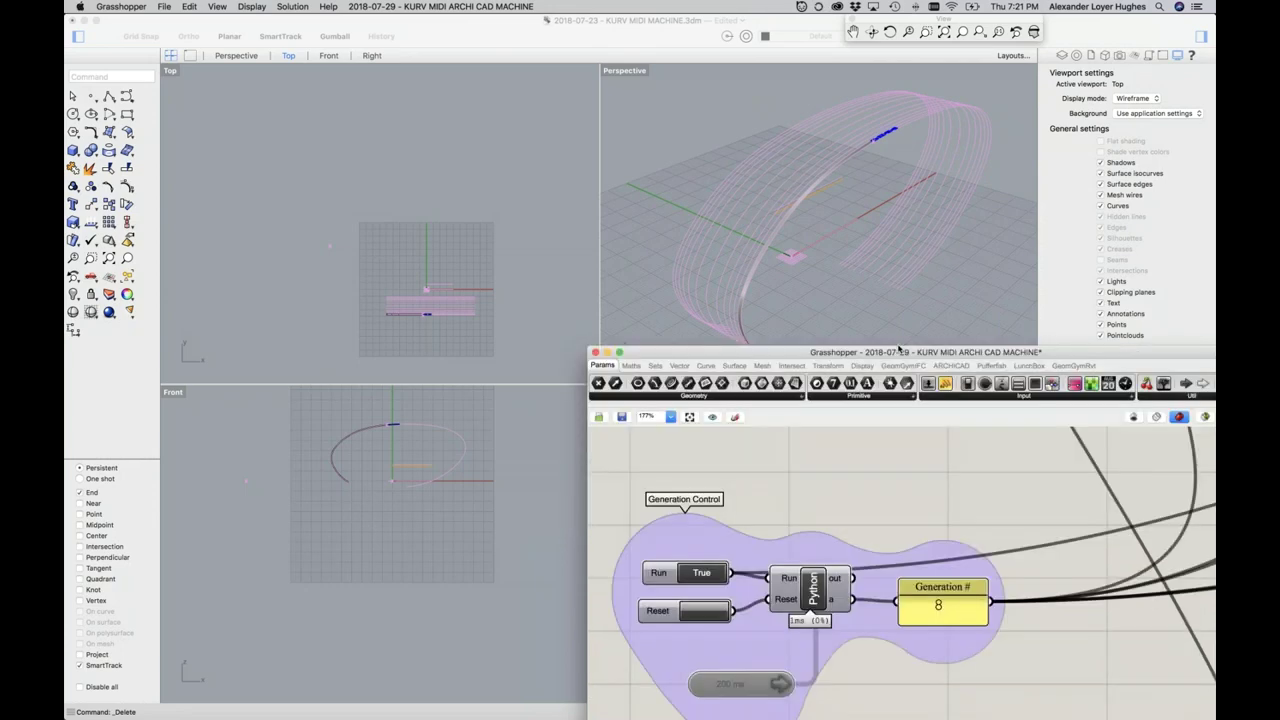
Move Grasshopper clear of most of the Perspective viewport and restart generation by turning Run off, resetting, setting Run to True and enabling the timer
{"action": "left_click_drag", "start_coordinate": [899, 346], "coordinate": [899, 332]}
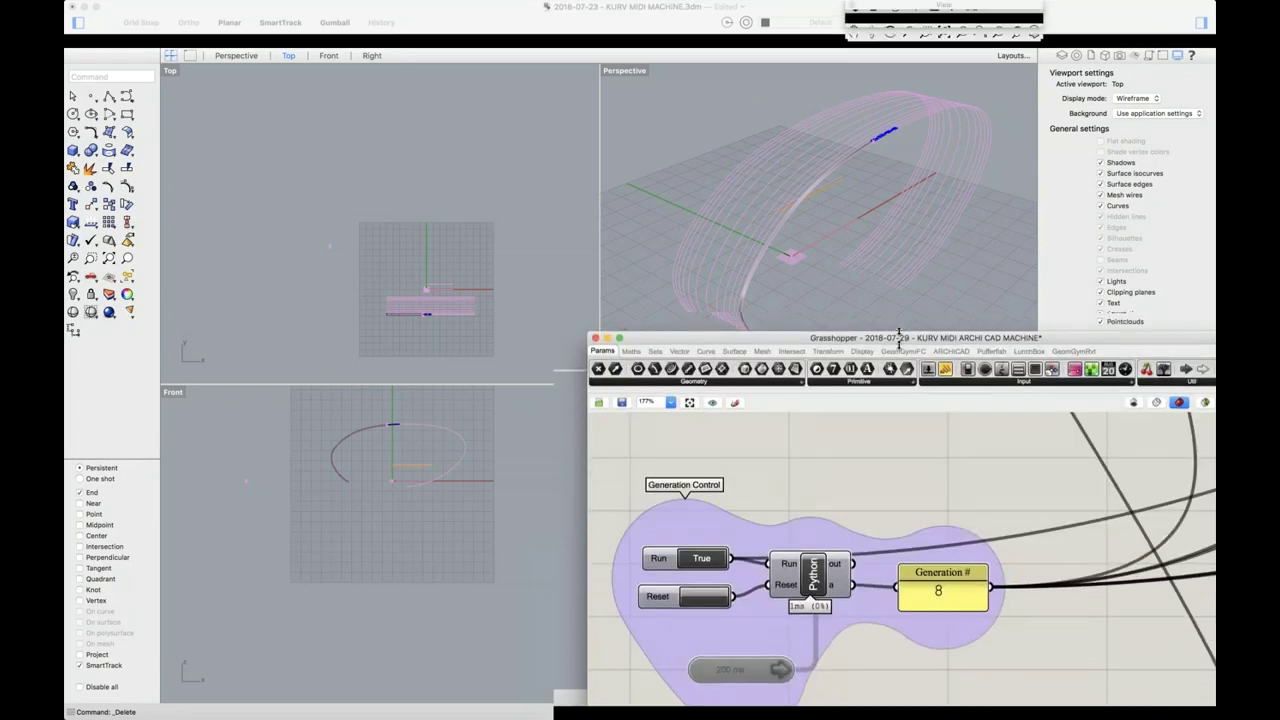
{"action": "double_click", "coordinate": [899, 332]}
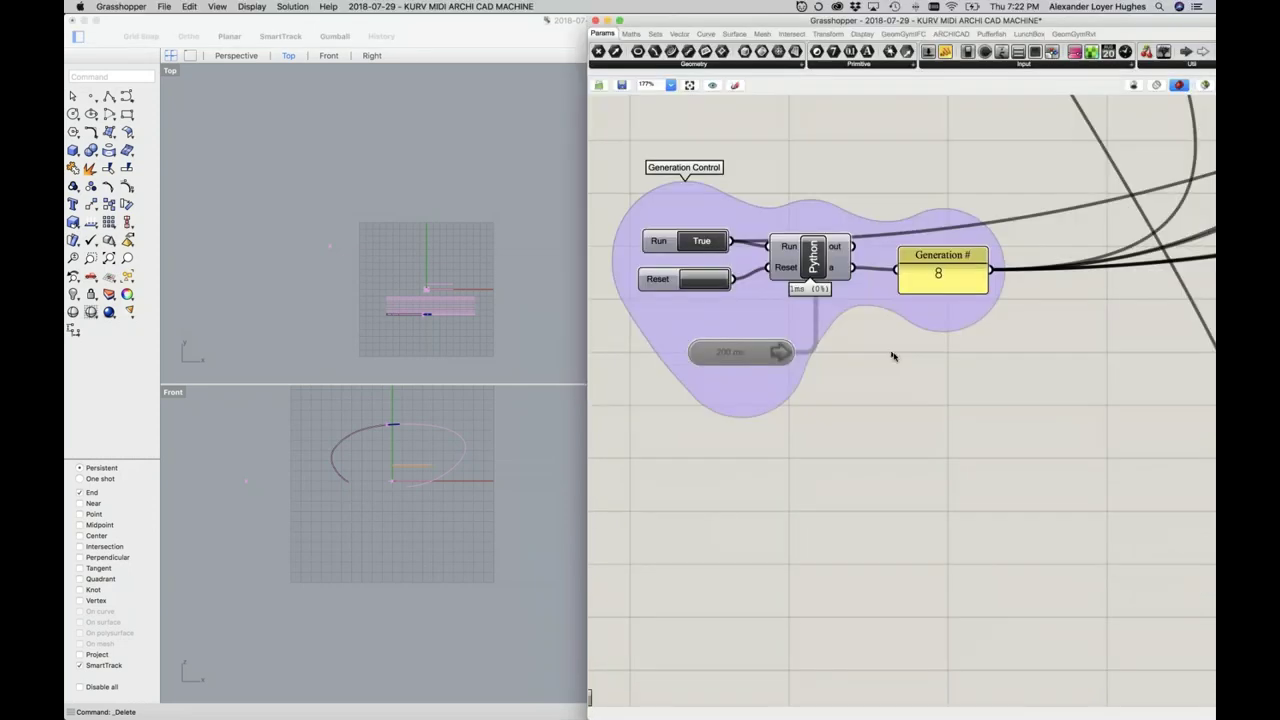
{"action": "left_click_drag", "start_coordinate": [767, 17], "coordinate": [1130, 31]}
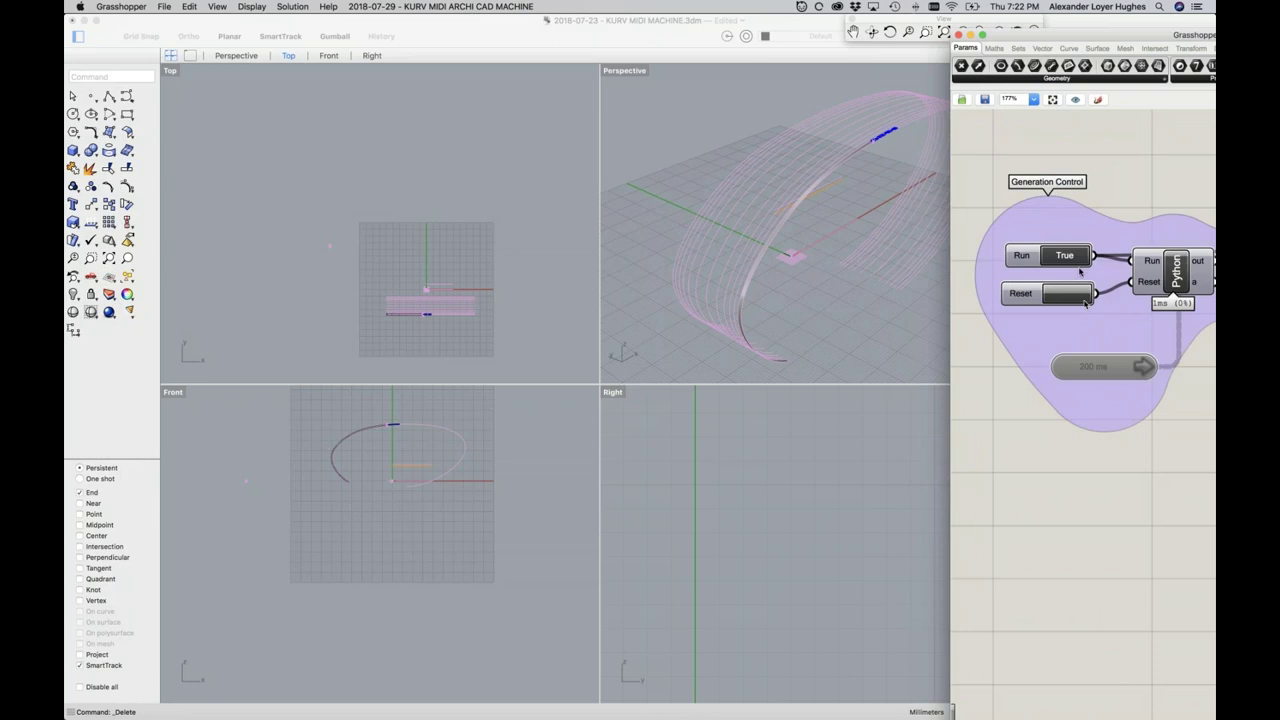
{"action": "left_click", "coordinate": [1081, 257]}
{"action": "left_click", "coordinate": [1070, 294]}
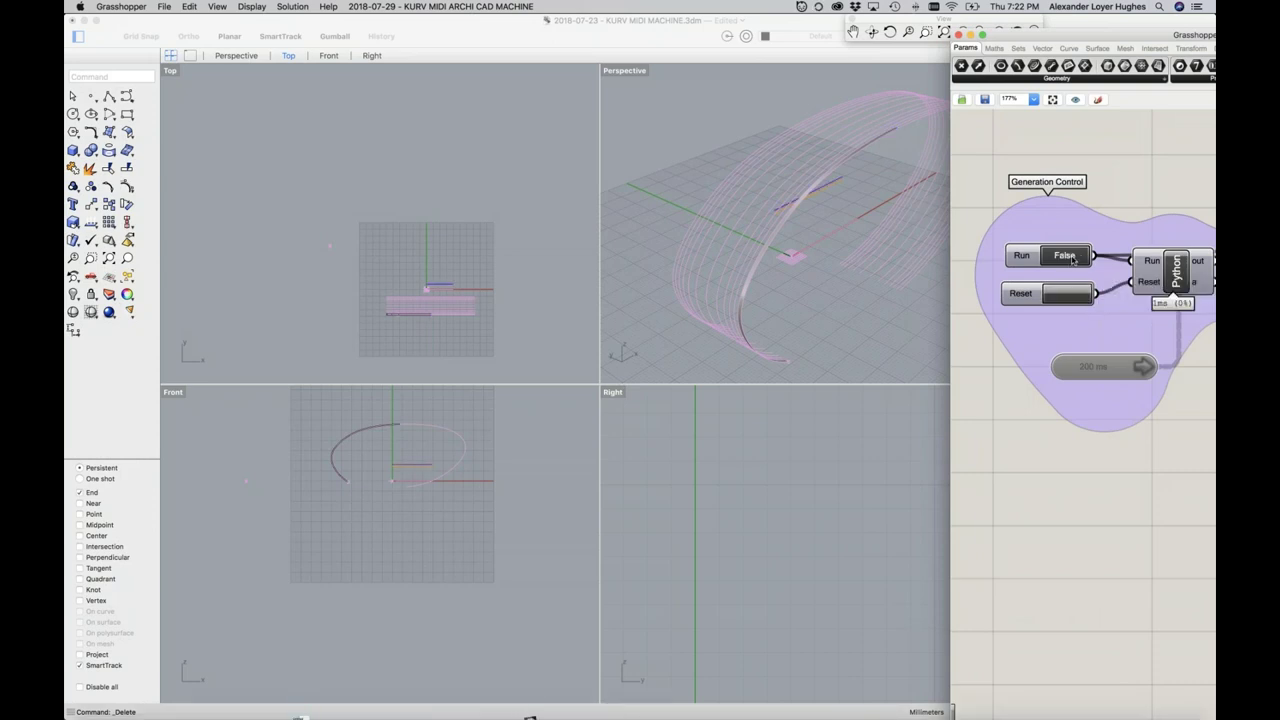
{"action": "left_click", "coordinate": [1074, 258]}
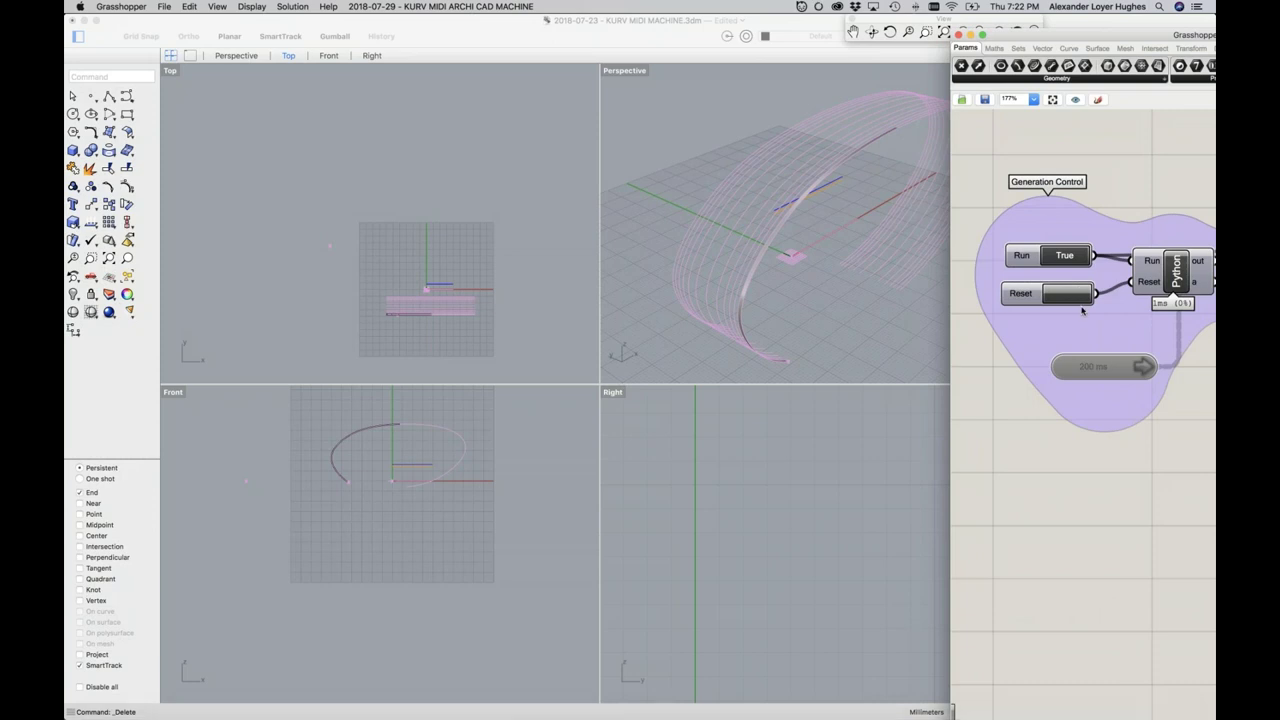
{"action": "left_click", "coordinate": [1108, 362]}
{"action": "left_click", "coordinate": [1108, 362]}
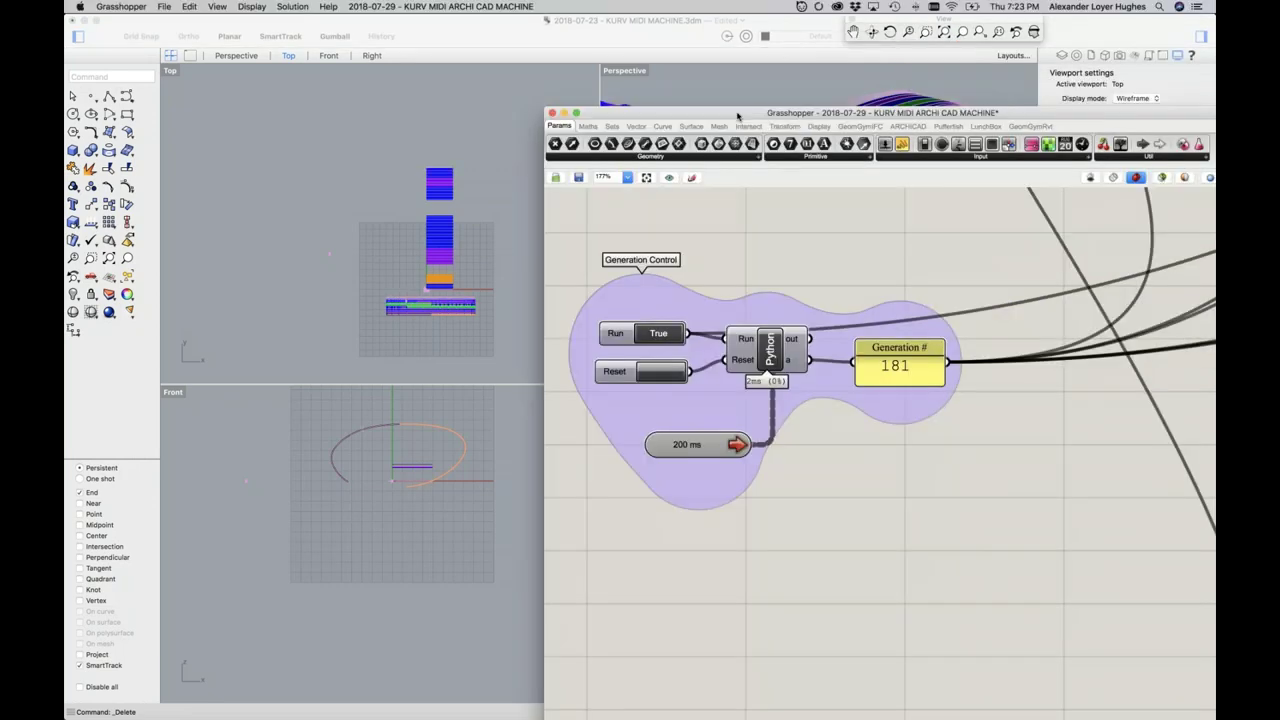
Uncover the generated bands in the Perspective viewport, then stop generation by setting Run to False, resetting the counter and disabling the timer
{"action": "left_click_drag", "start_coordinate": [620, 114], "coordinate": [509, 259]}
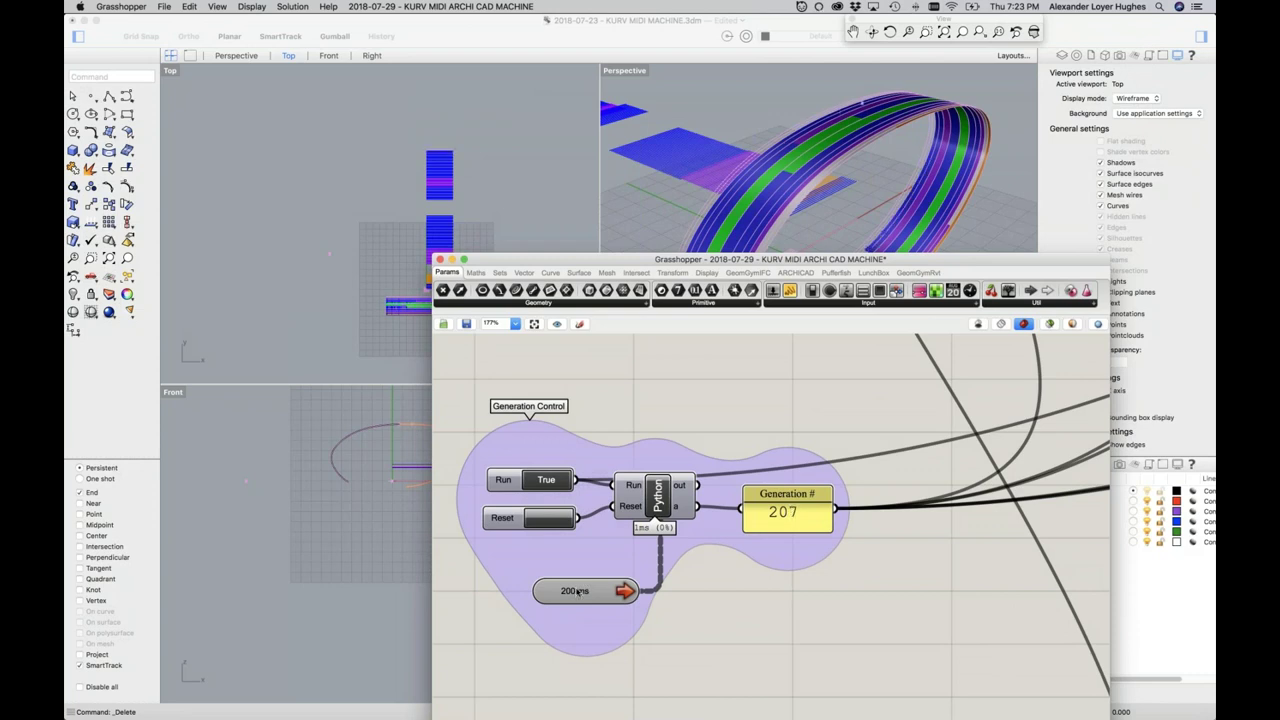
{"action": "left_click", "coordinate": [546, 479]}
{"action": "left_click", "coordinate": [555, 520]}
{"action": "left_click", "coordinate": [622, 590]}
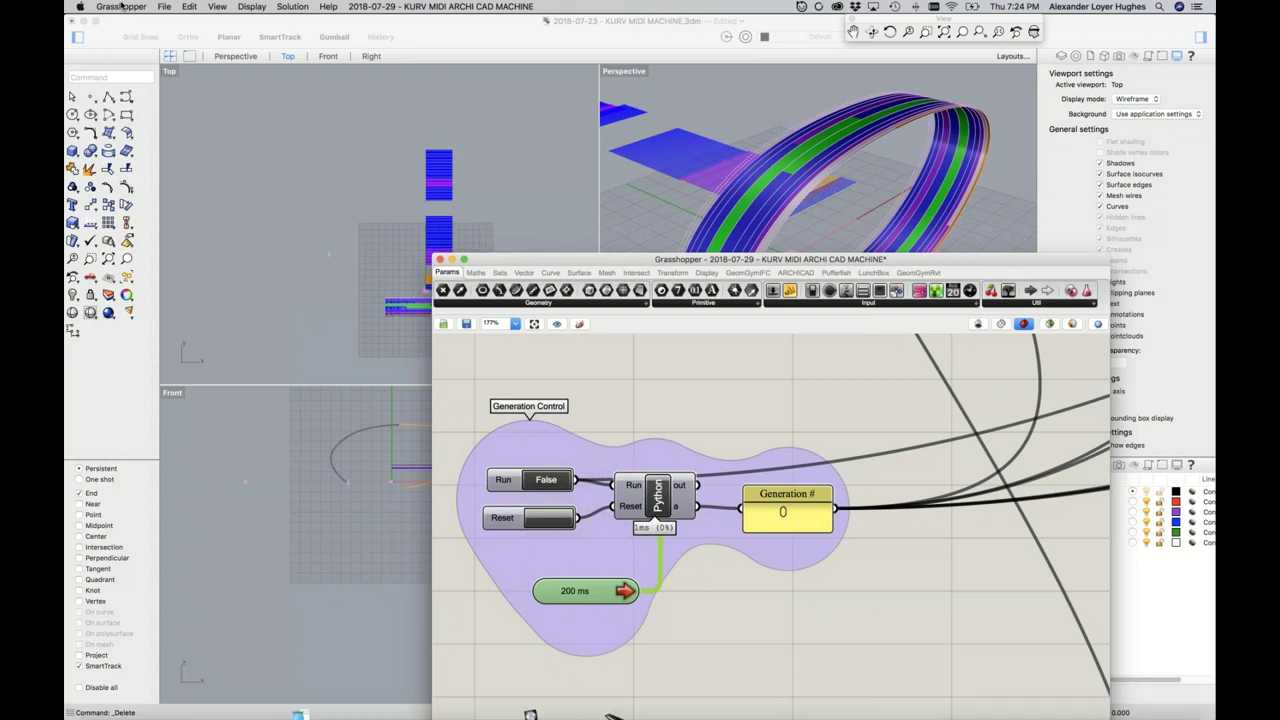
{"action": "key", "text": "super+e"}
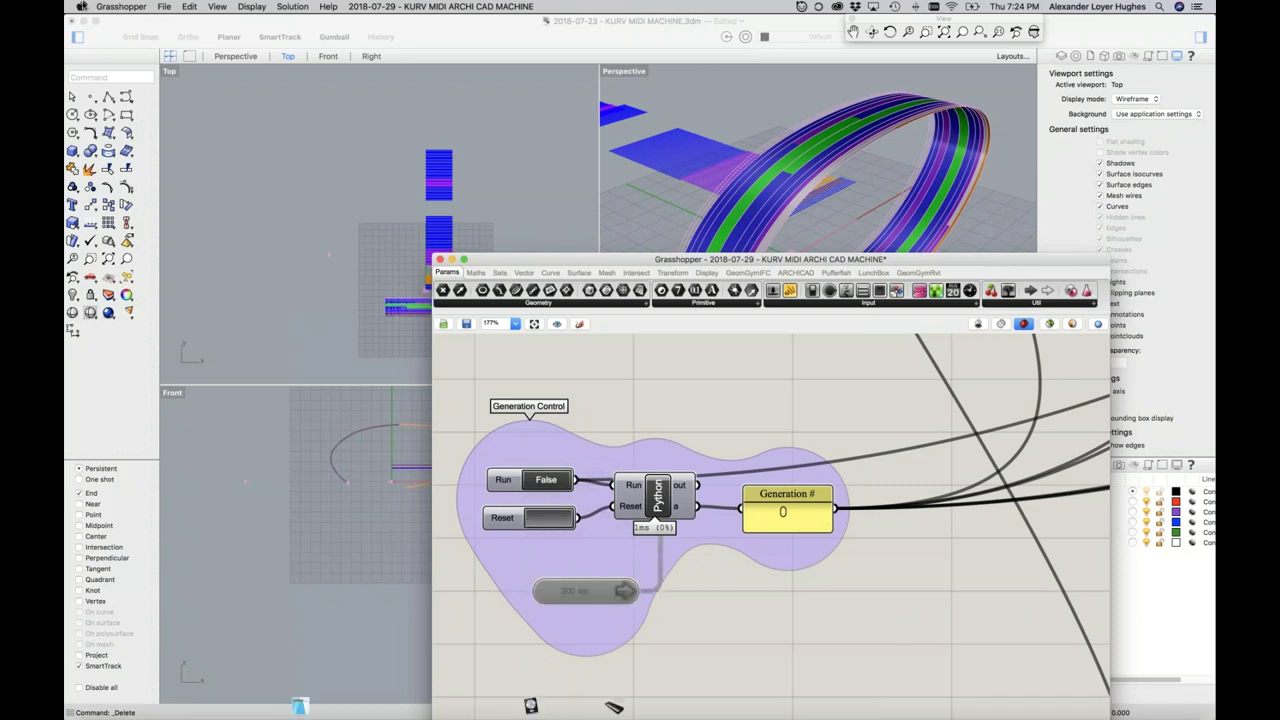
Force Rhinoceros to quit and accept losing its unsaved changes
{"action": "key", "text": "super+alt+Escape"}
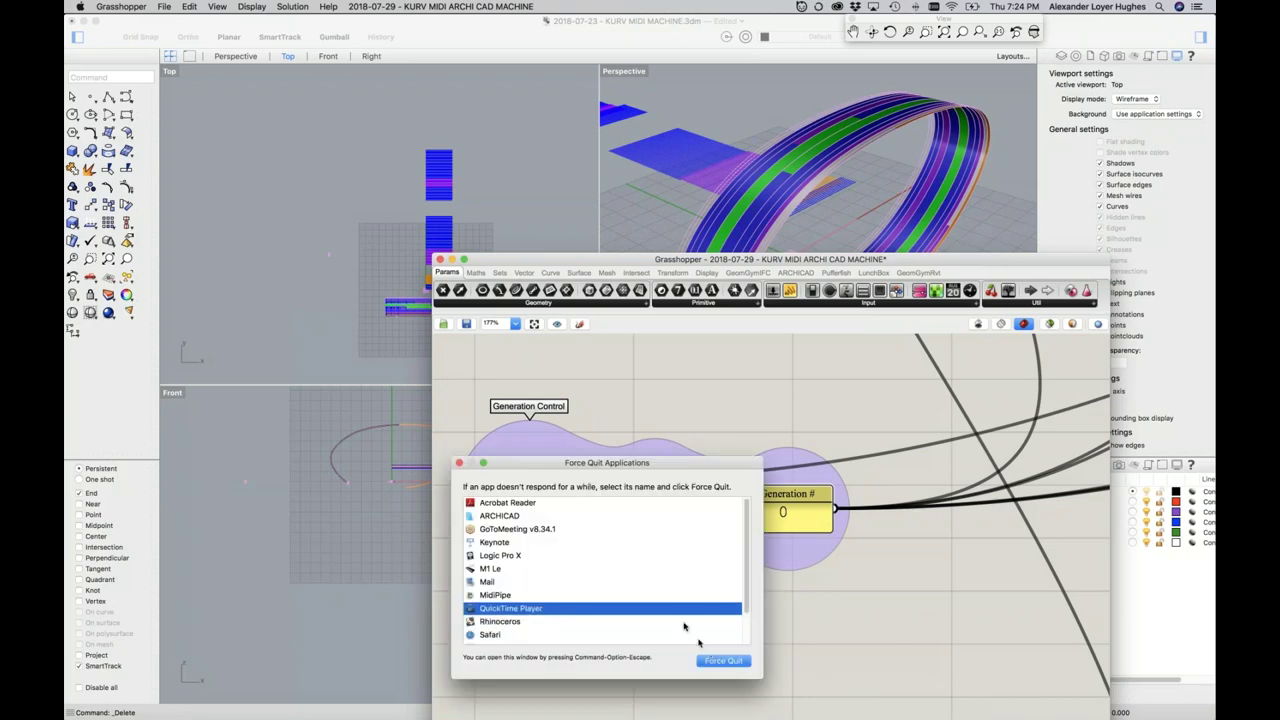
{"action": "left_click", "coordinate": [716, 660]}
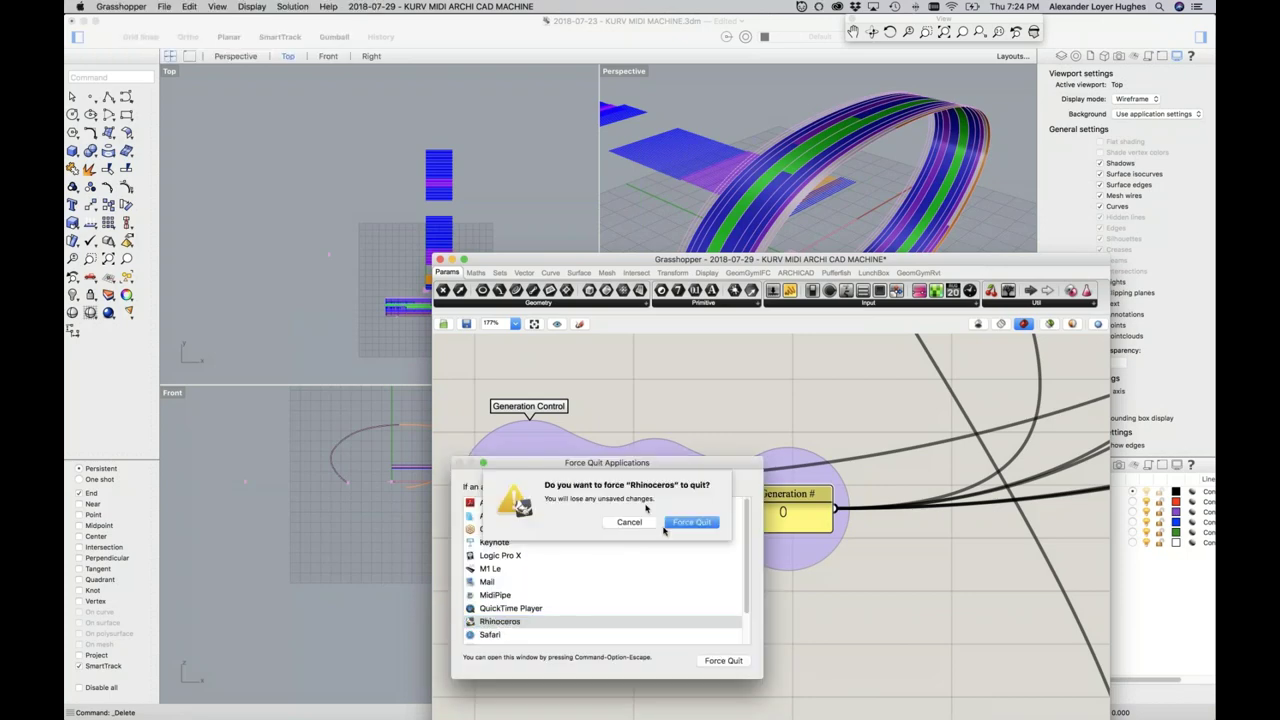
{"action": "left_click", "coordinate": [673, 524]}
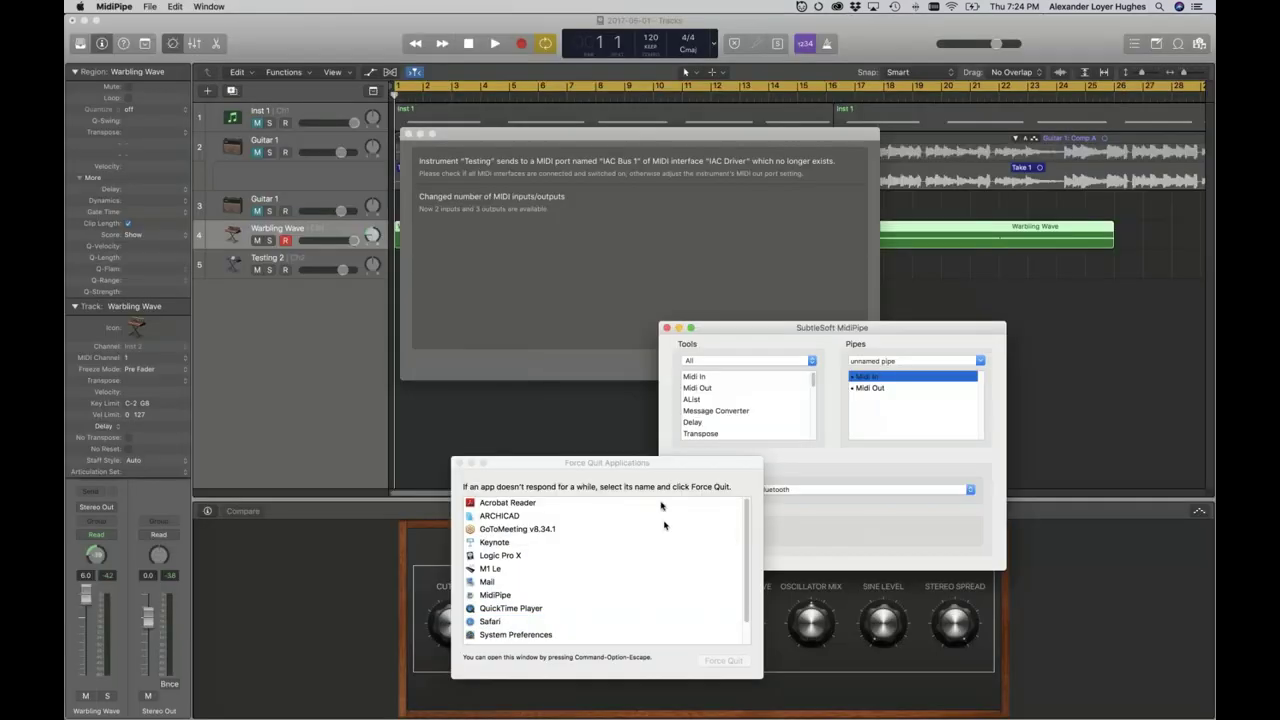
Switch to ARCHICAD, move the Force Quit window aside and open the recent project 2018 - 03 - 14 - 1730 Edison Development.pln
{"action": "key", "text": "super+Tab"}
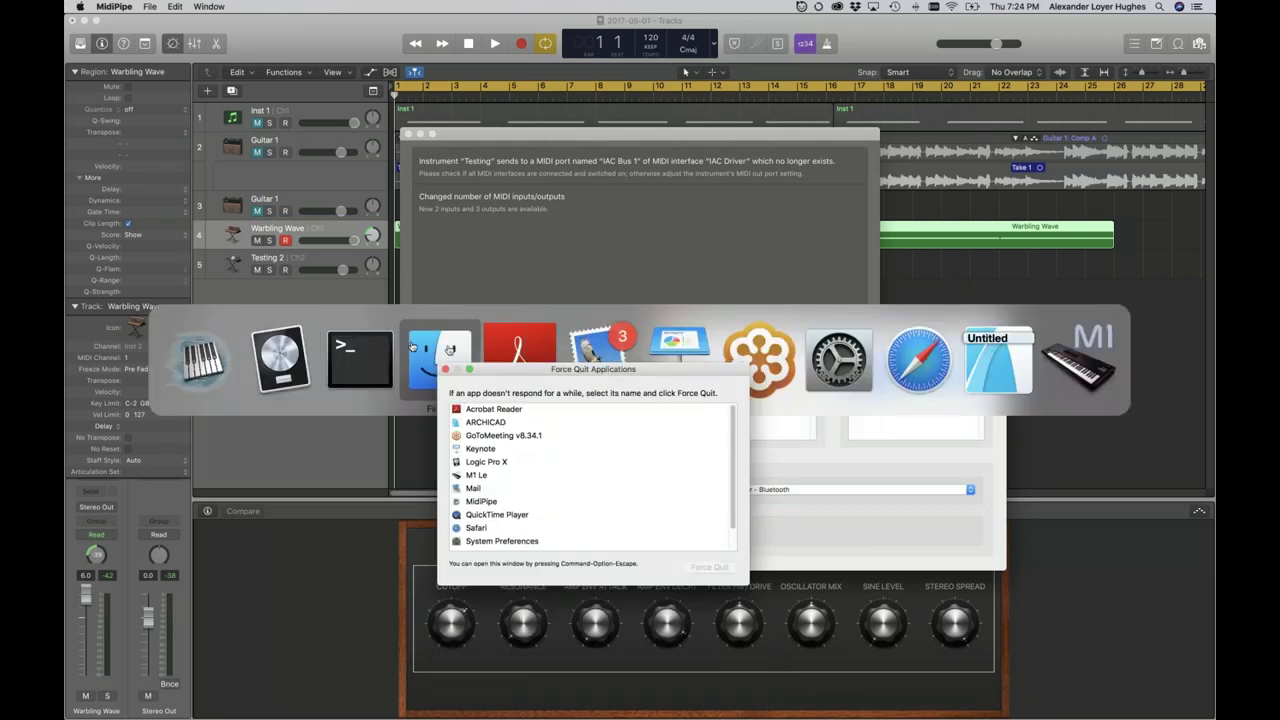
{"action": "left_click", "coordinate": [987, 348]}
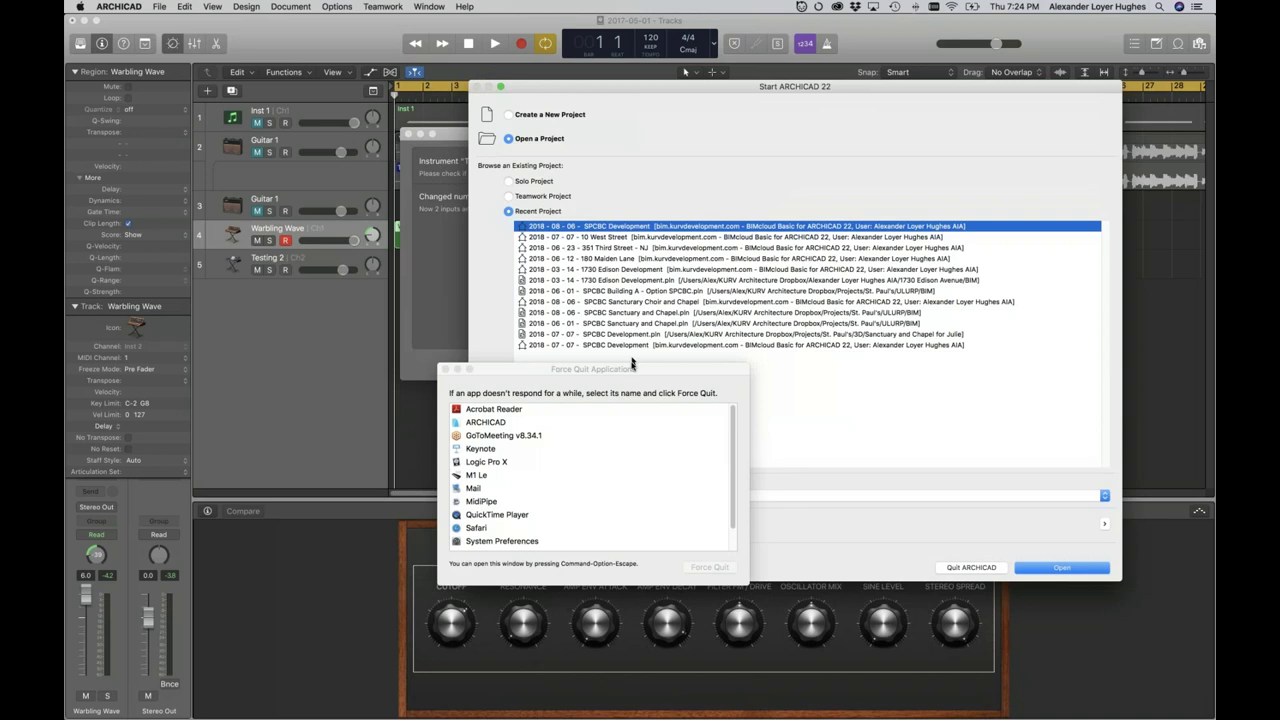
{"action": "left_click_drag", "start_coordinate": [632, 363], "coordinate": [359, 349]}
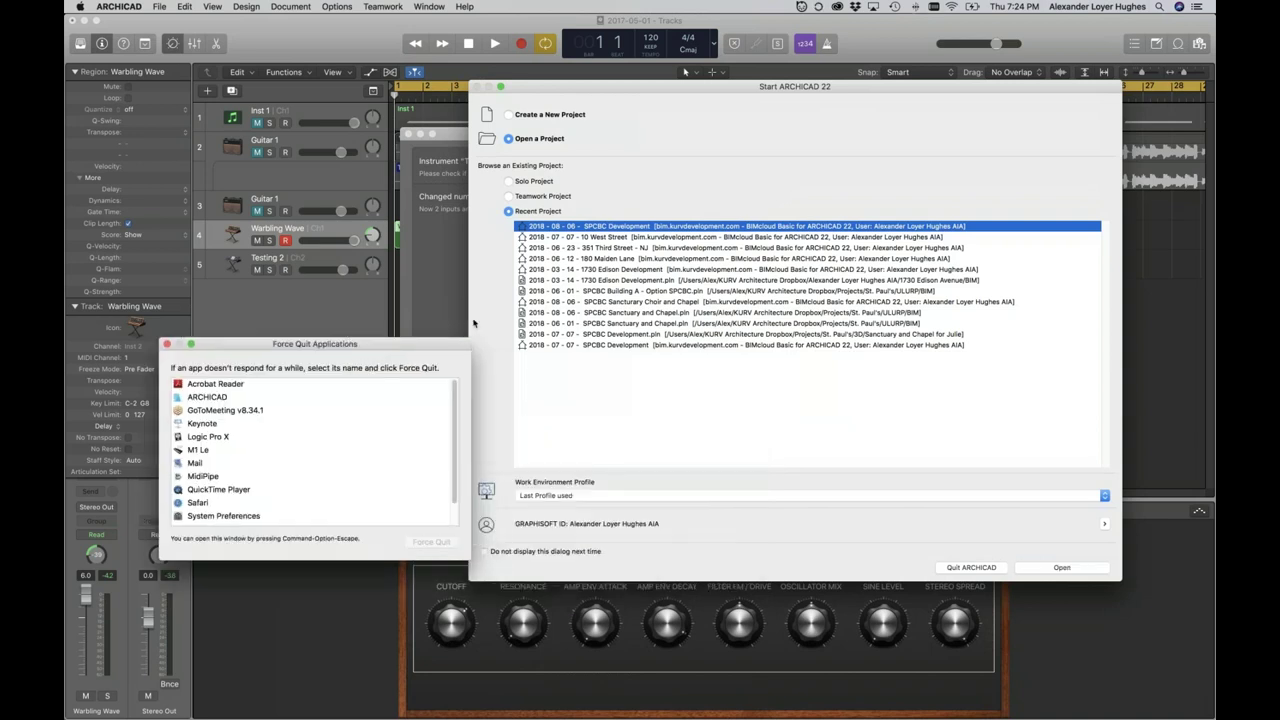
{"action": "left_click", "coordinate": [597, 281]}
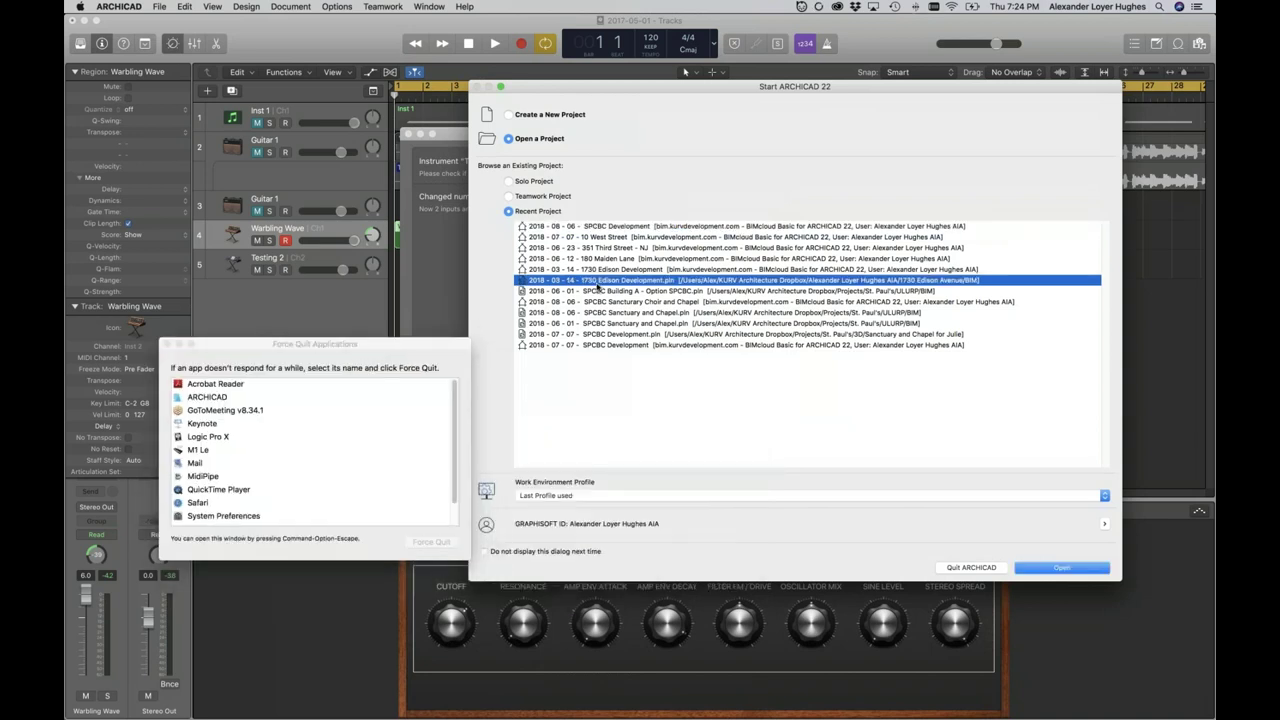
{"action": "left_click", "coordinate": [1062, 567]}
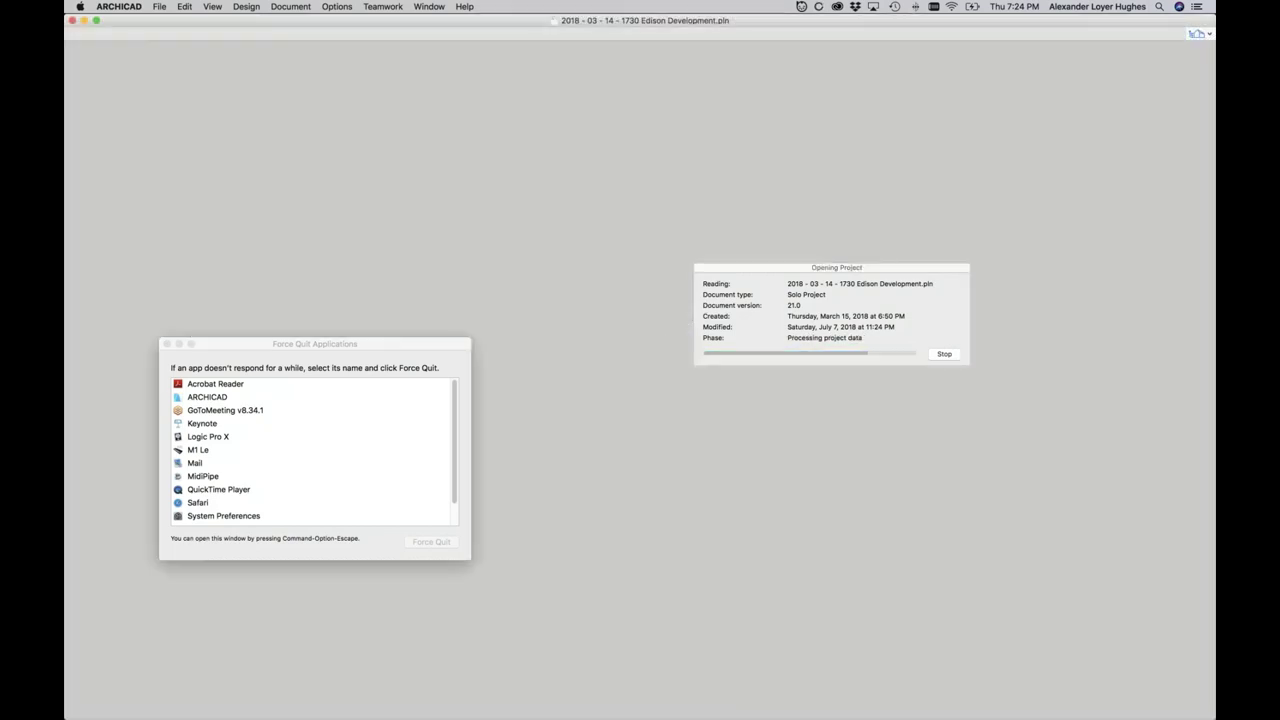
{"action": "mouse_move", "coordinate": [127, 705]}
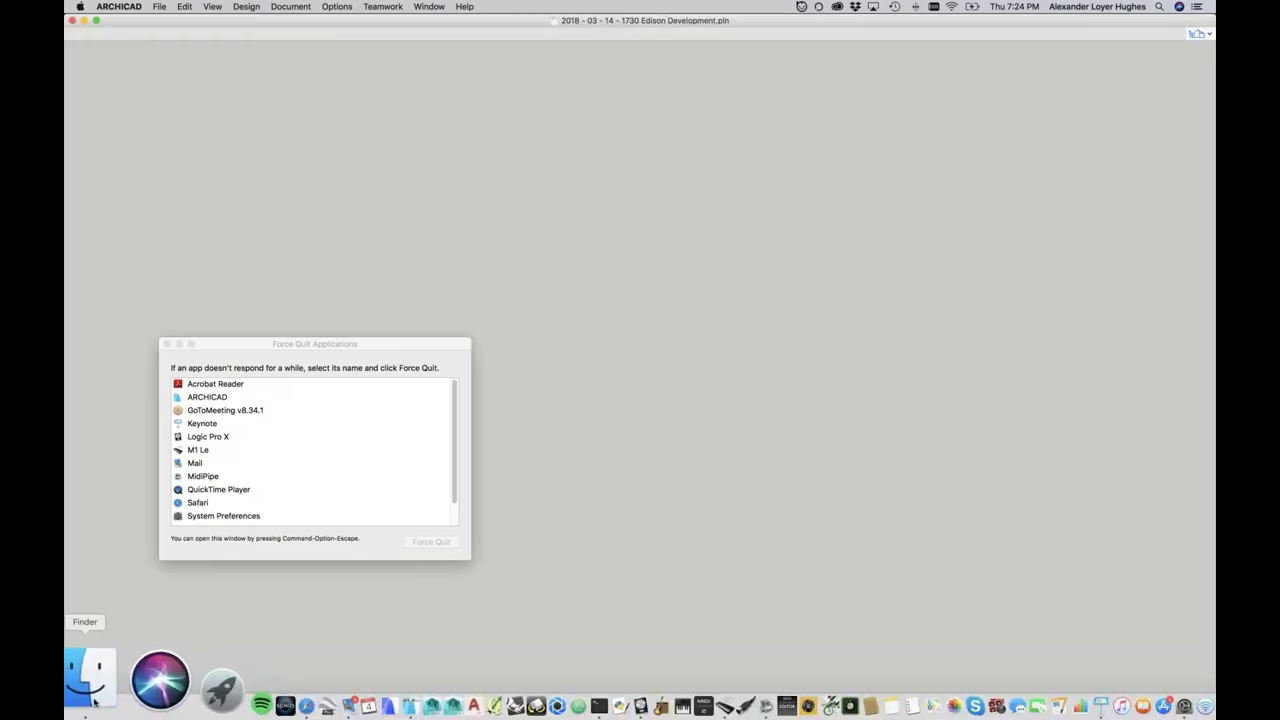
{"action": "left_click", "coordinate": [95, 700]}
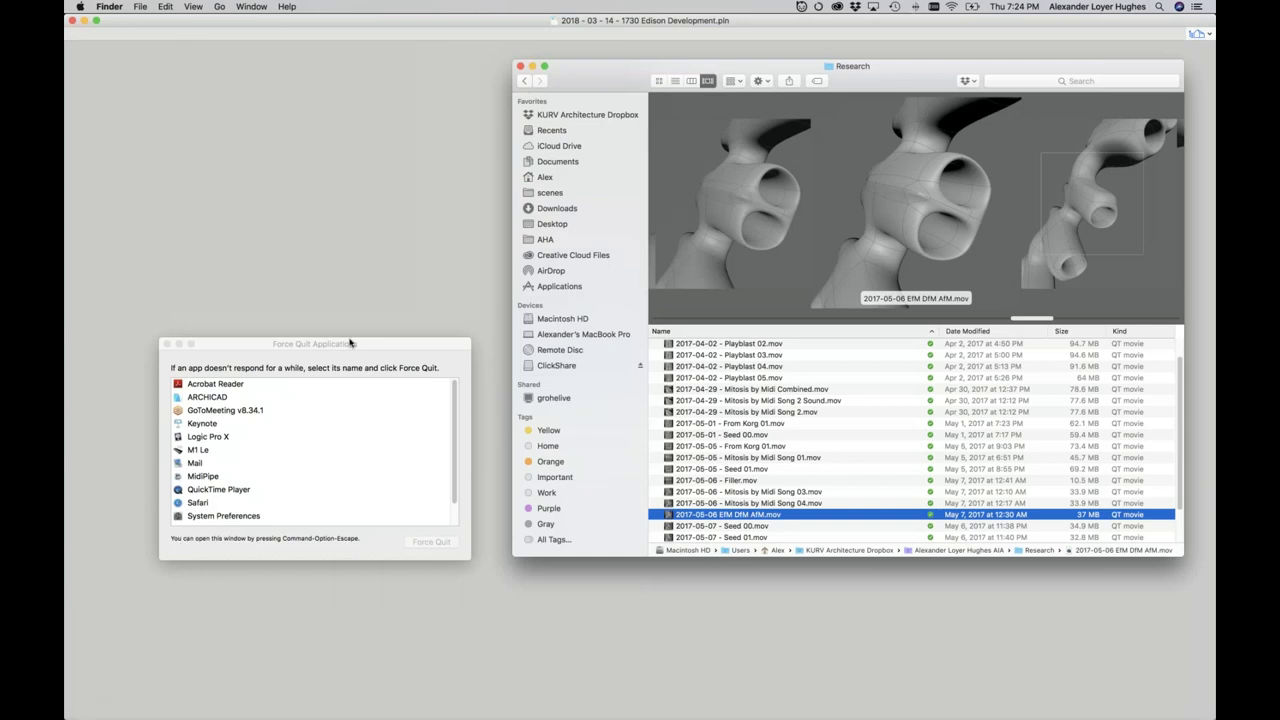
{"action": "left_click", "coordinate": [575, 118]}
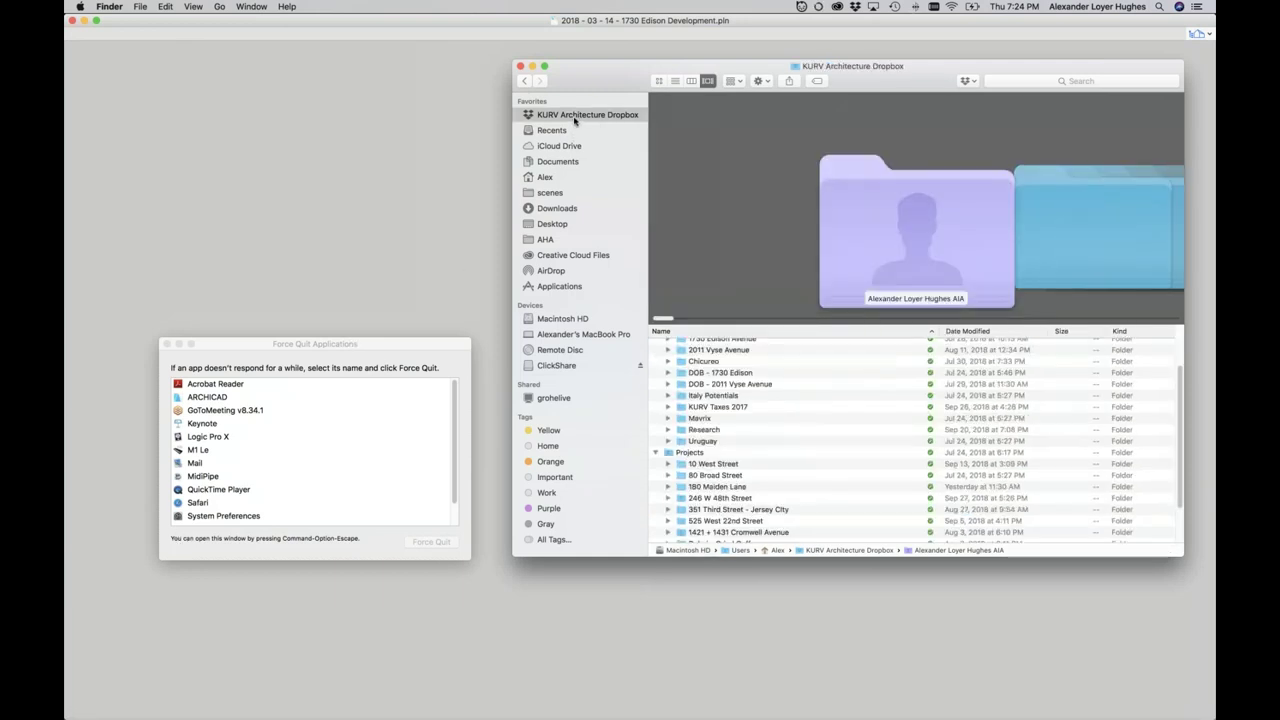
{"action": "scroll", "coordinate": [723, 409], "scroll_direction": "up", "scroll_amount": 2}
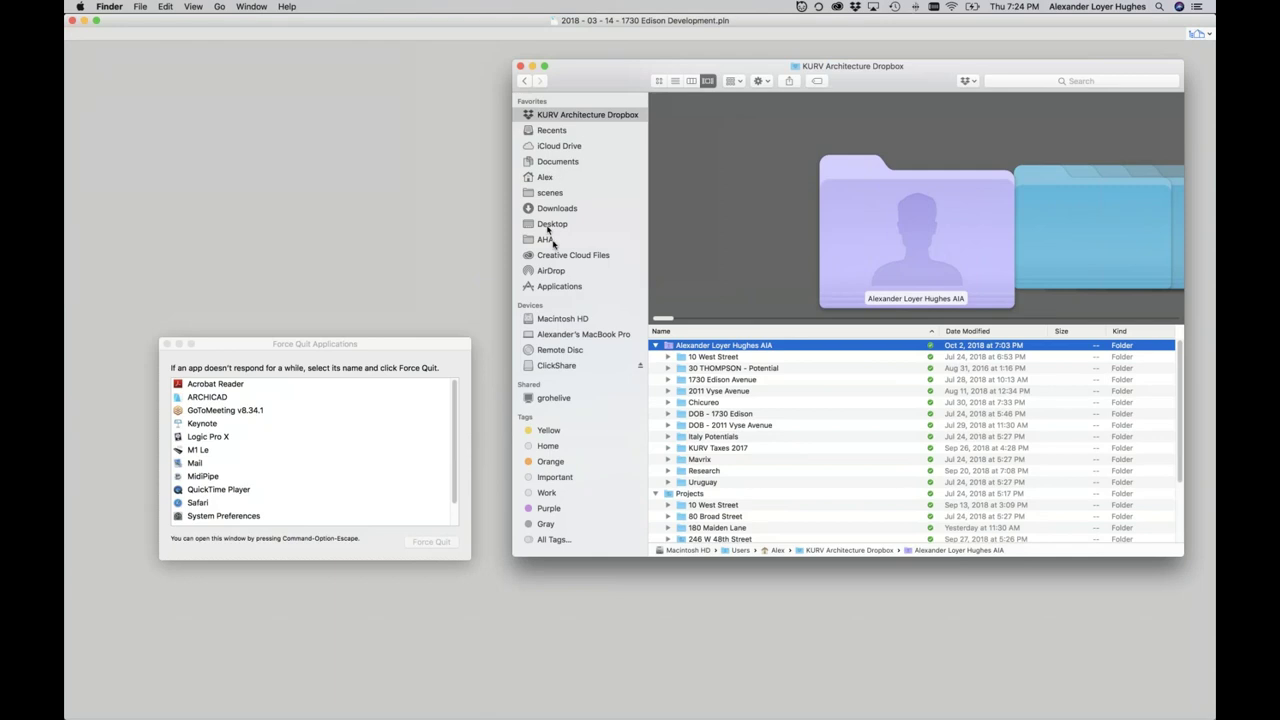
{"action": "left_click", "coordinate": [545, 178]}
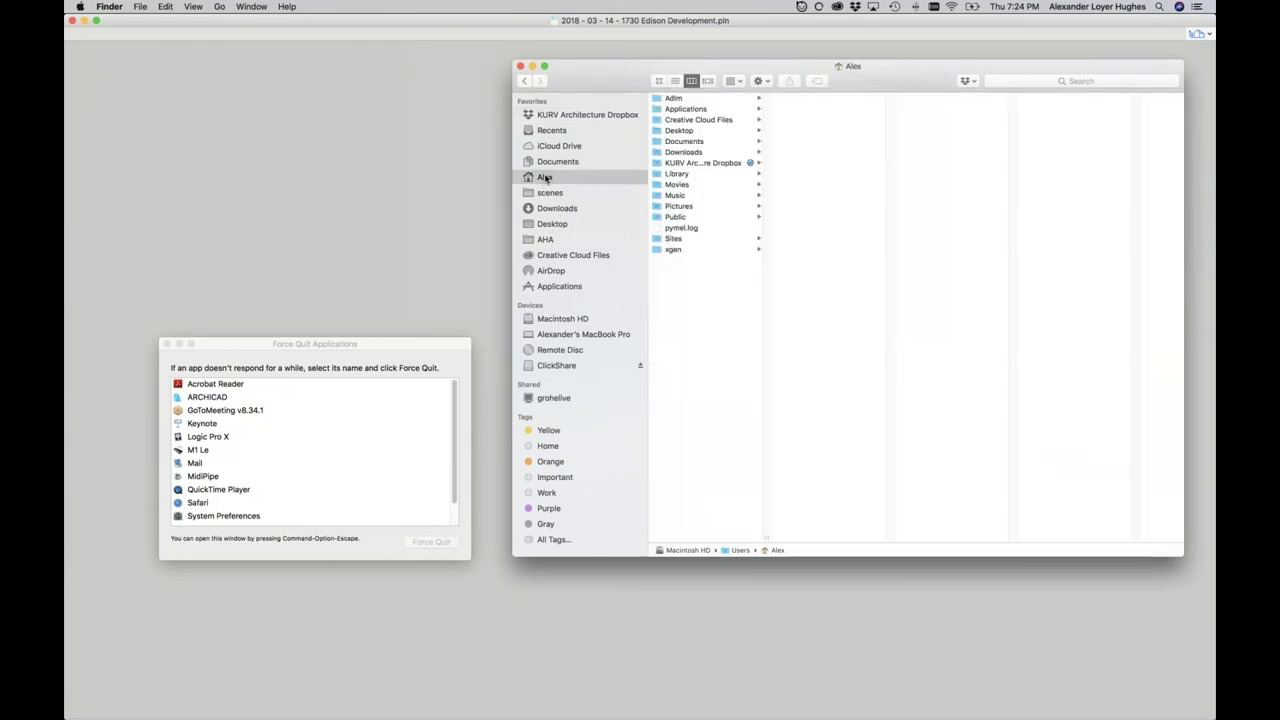
{"action": "left_click", "coordinate": [555, 147]}
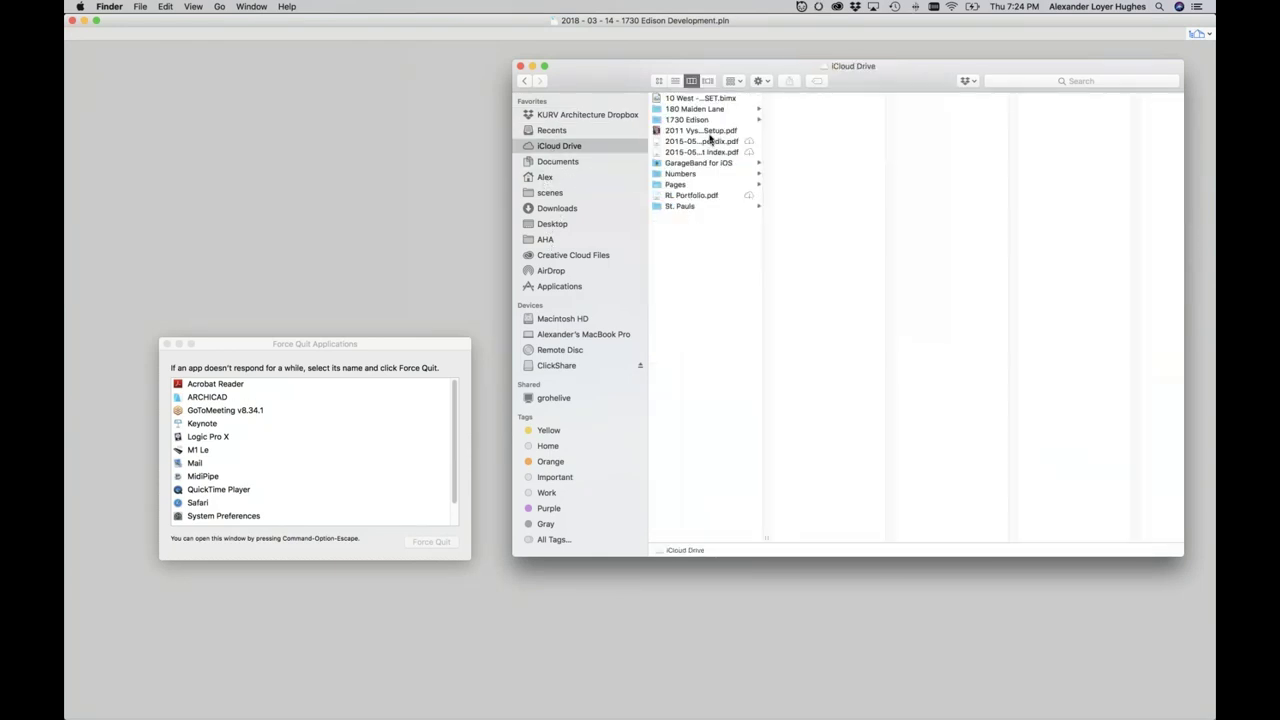
{"action": "left_click", "coordinate": [706, 141]}
{"action": "double_click", "coordinate": [708, 131]}
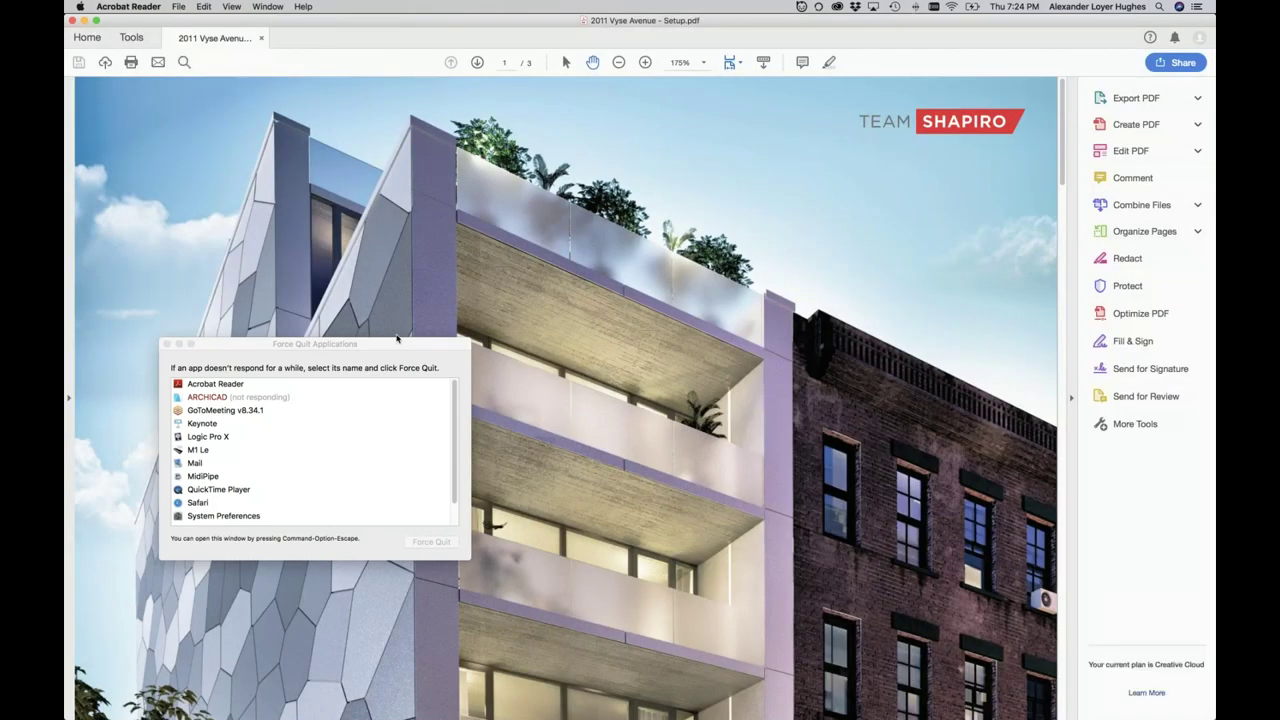
{"action": "left_click", "coordinate": [617, 64]}
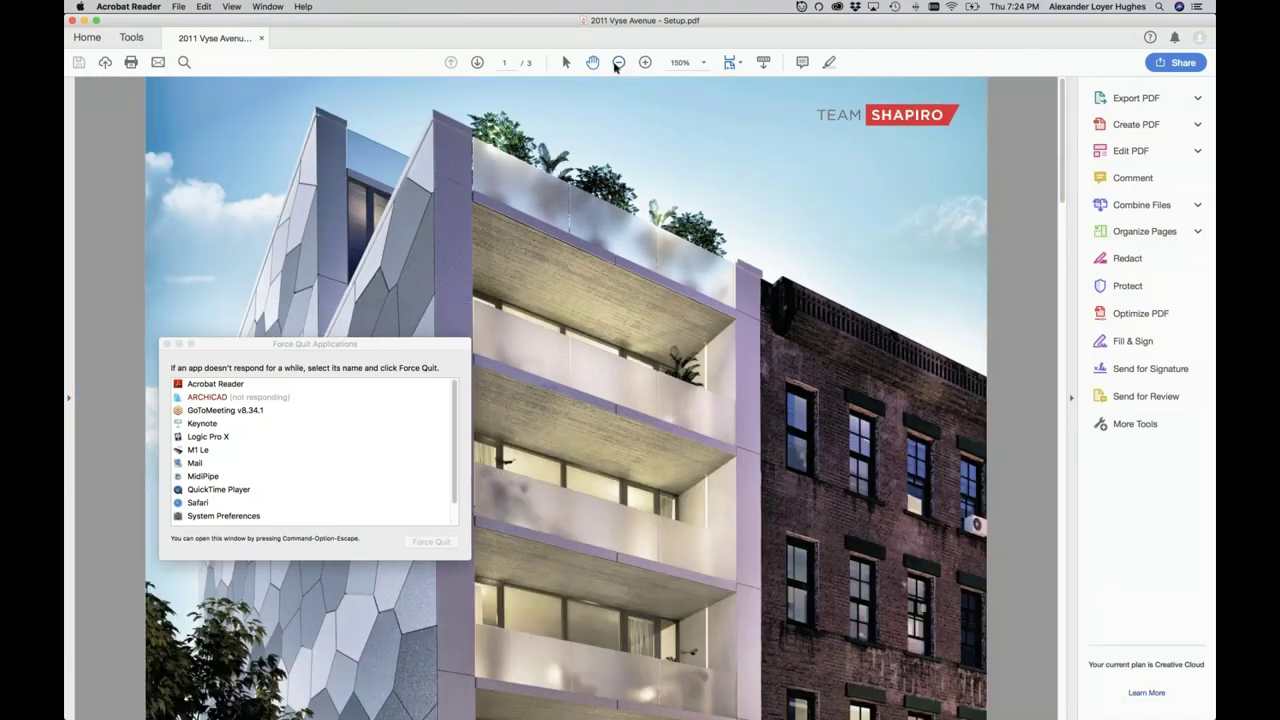
{"action": "left_click", "coordinate": [617, 63]}
{"action": "left_click", "coordinate": [616, 63]}
{"action": "left_click_drag", "start_coordinate": [319, 349], "coordinate": [967, 327]}
{"action": "left_click", "coordinate": [814, 320]}
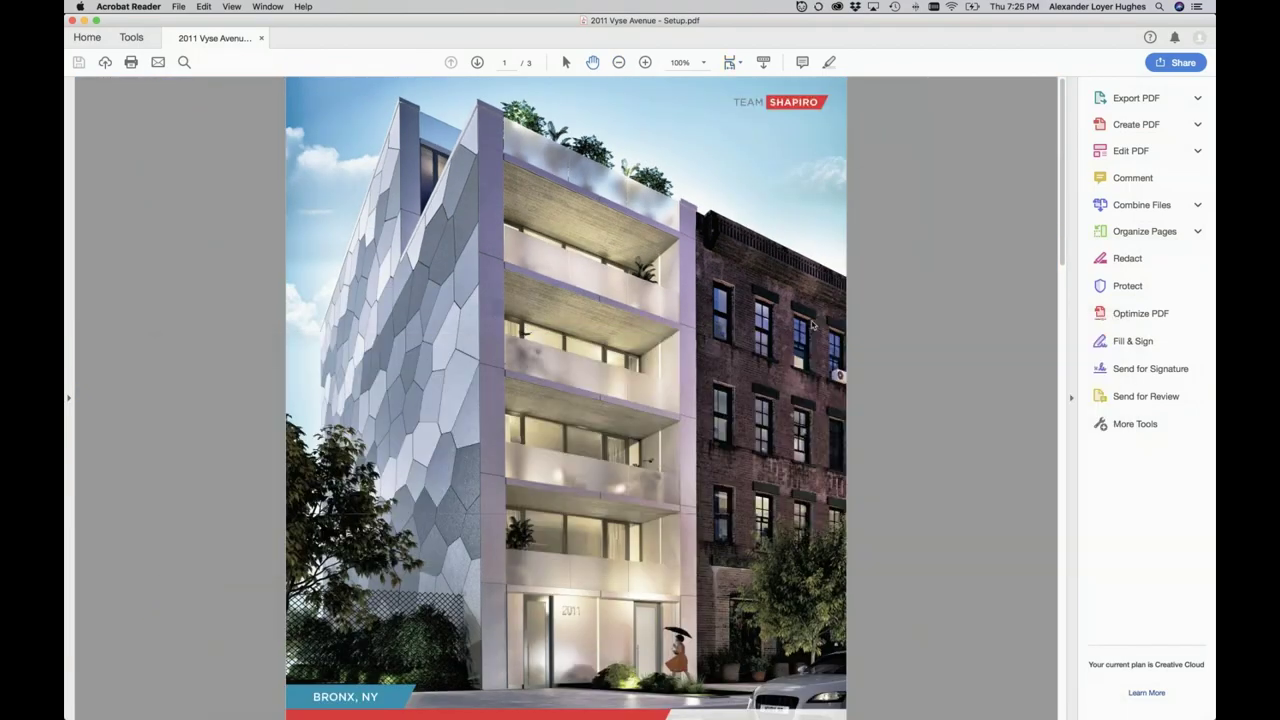
{"action": "mouse_move", "coordinate": [527, 685]}
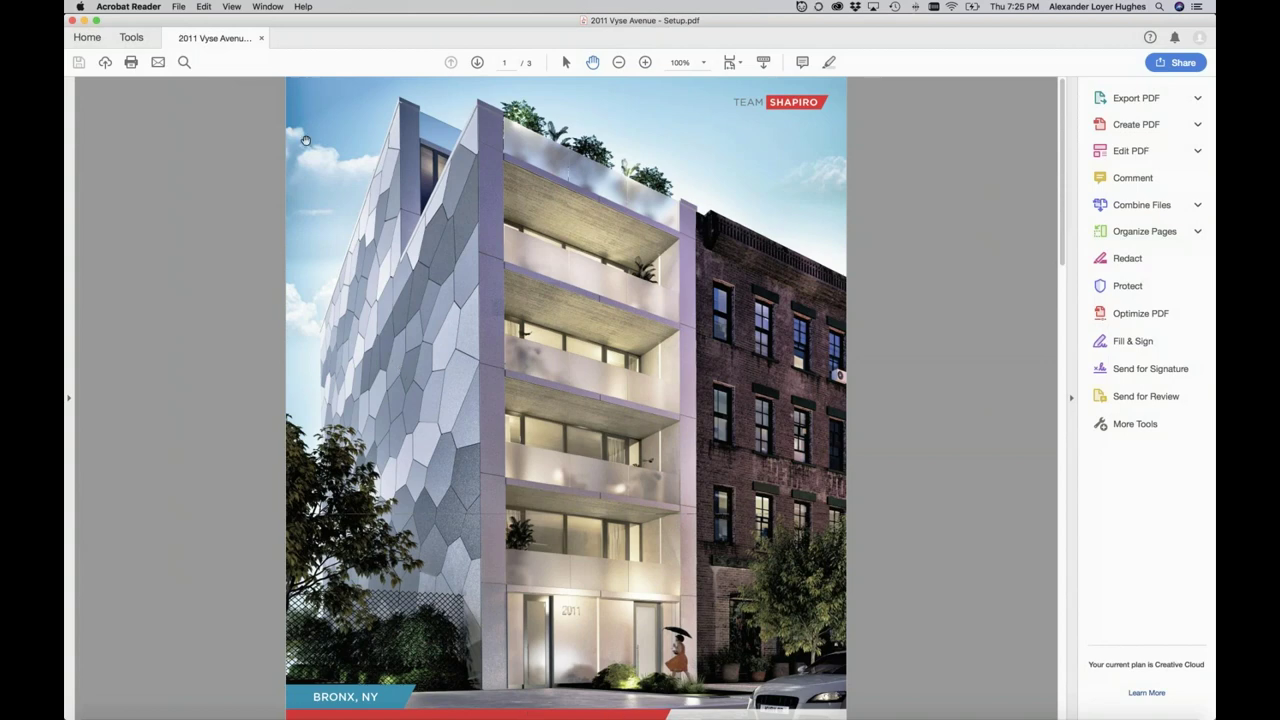
Switch to ARCHICAD and skip library migration for the 1730 Edison Development project
{"action": "key", "text": "super+Tab"}
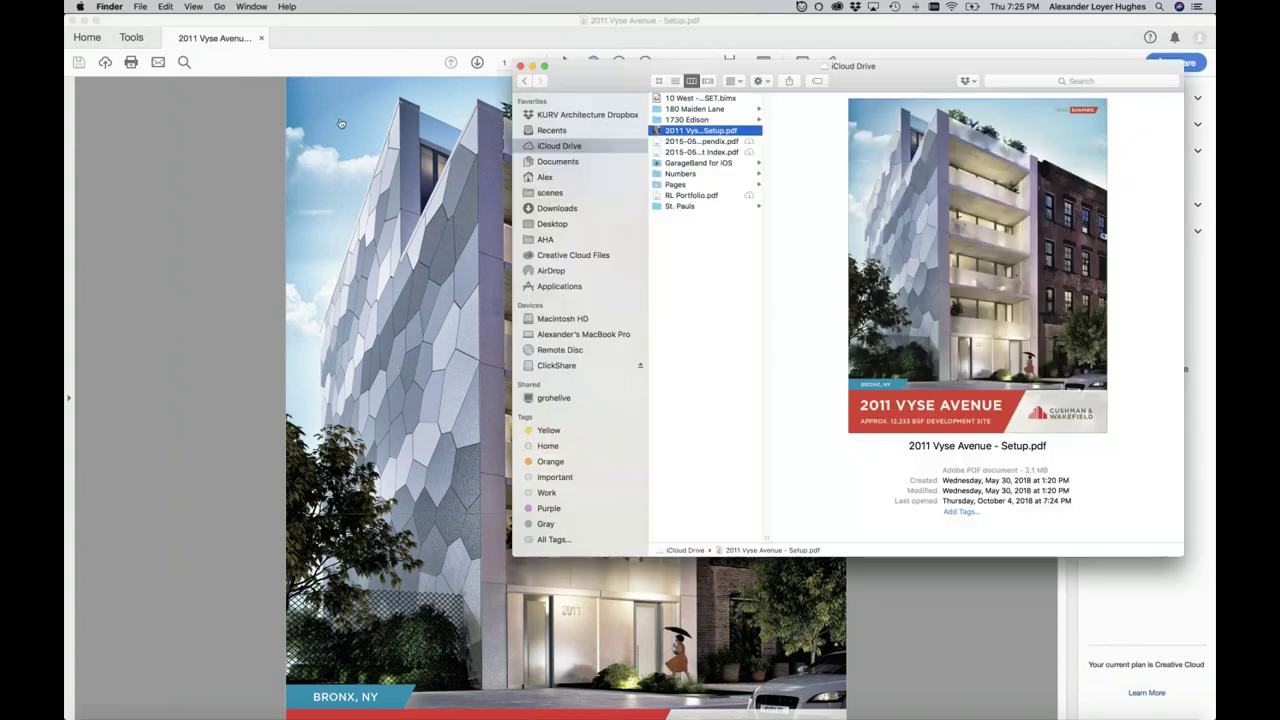
{"action": "key", "text": "super+Tab"}
{"action": "left_click", "coordinate": [360, 358]}
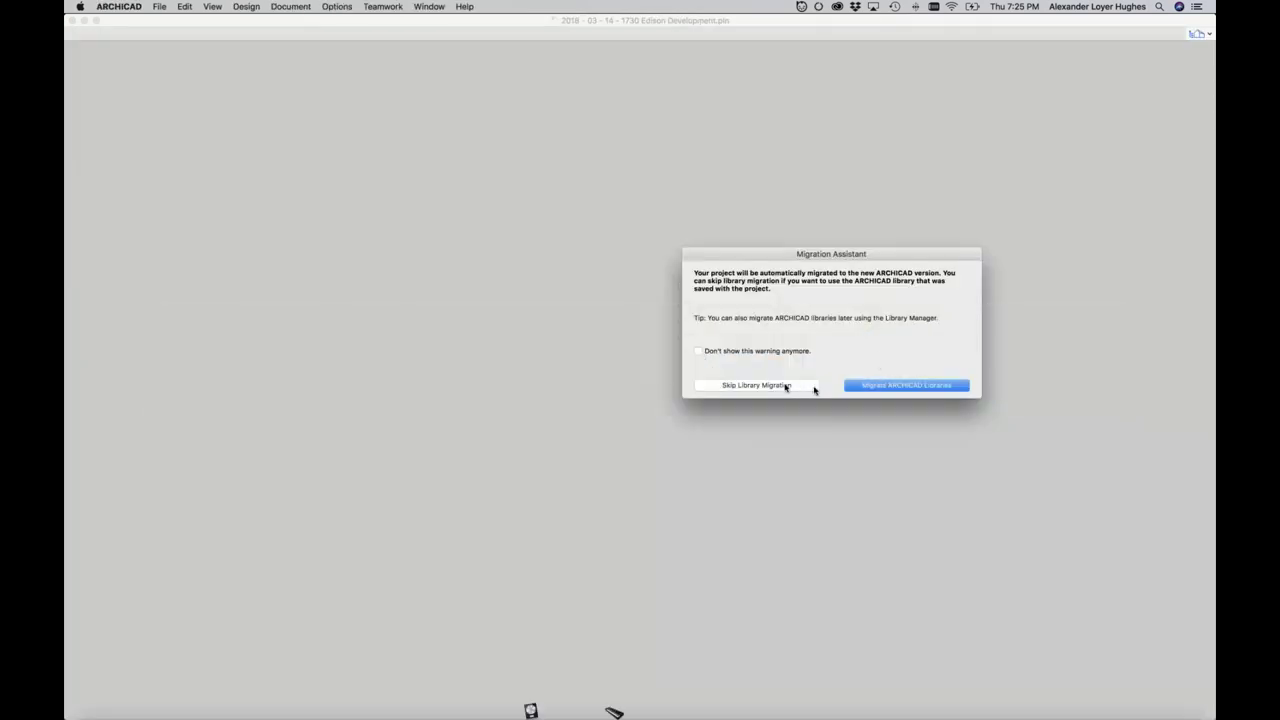
{"action": "left_click", "coordinate": [804, 385]}
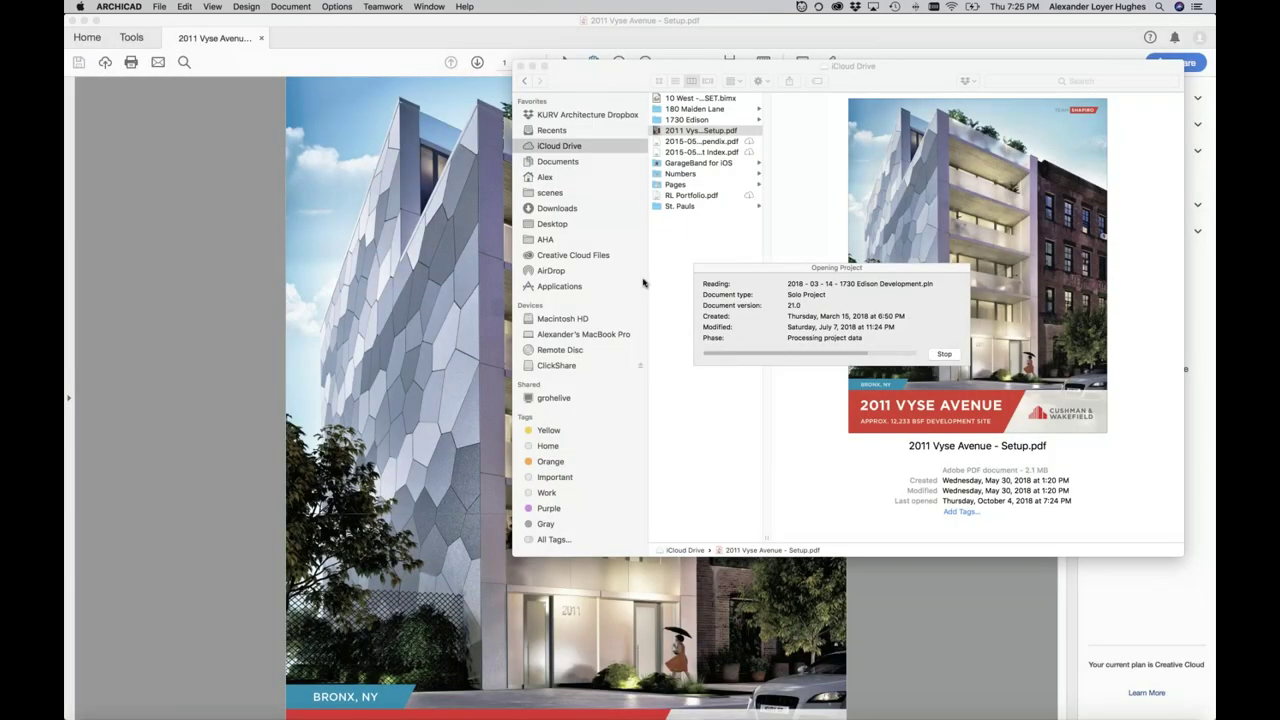
Launch Rhinoceros with a new untitled model while the ARCHICAD project loads
{"action": "key", "text": "super+Tab"}
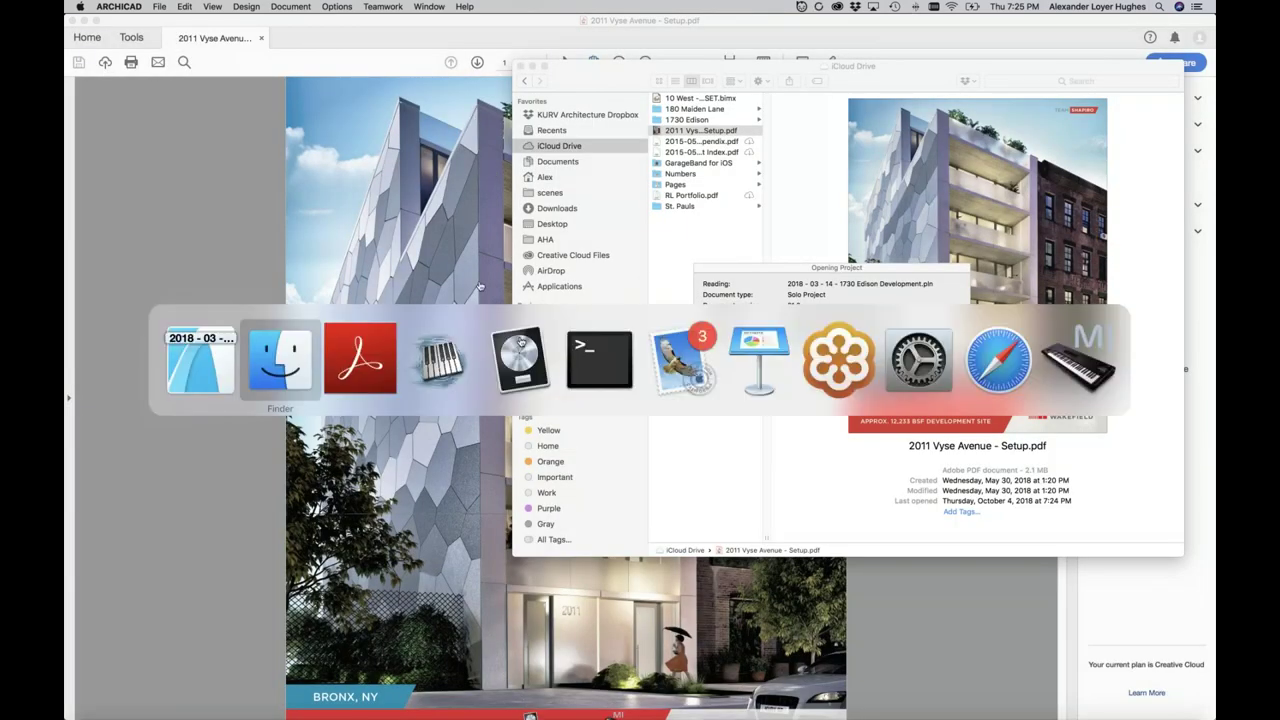
{"action": "key", "text": "super+Tab"}
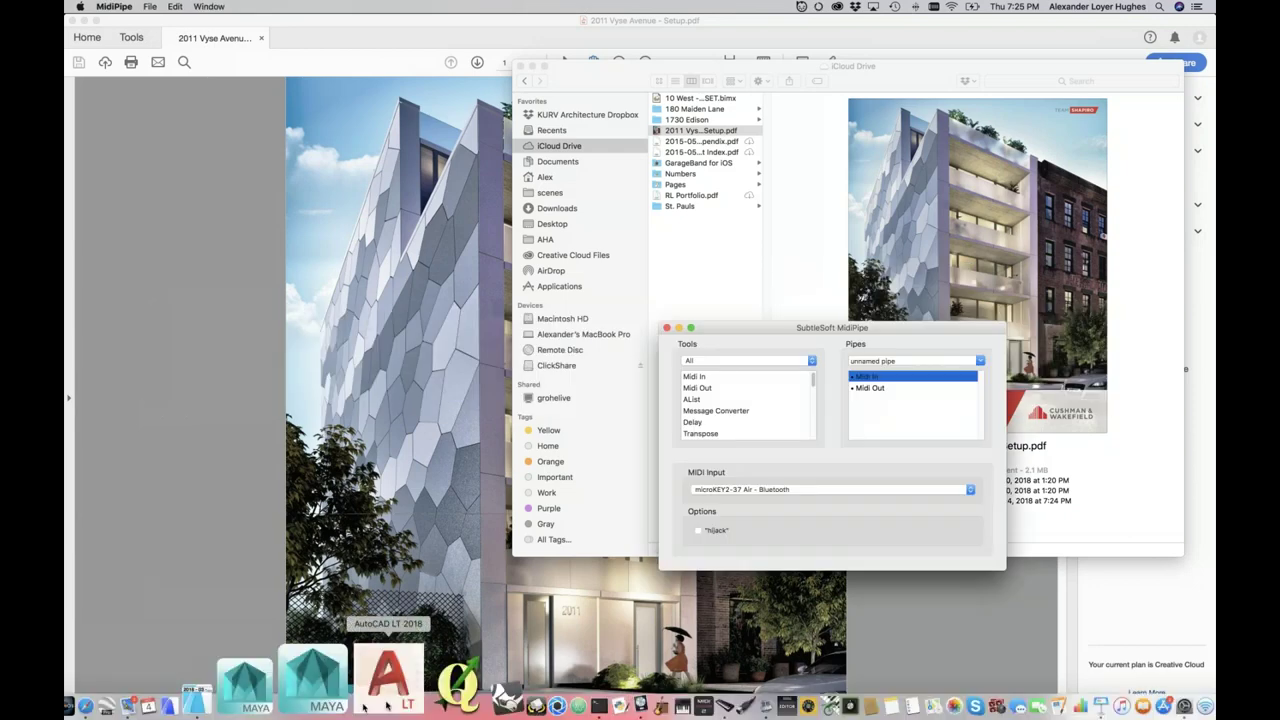
{"action": "left_click", "coordinate": [327, 337]}
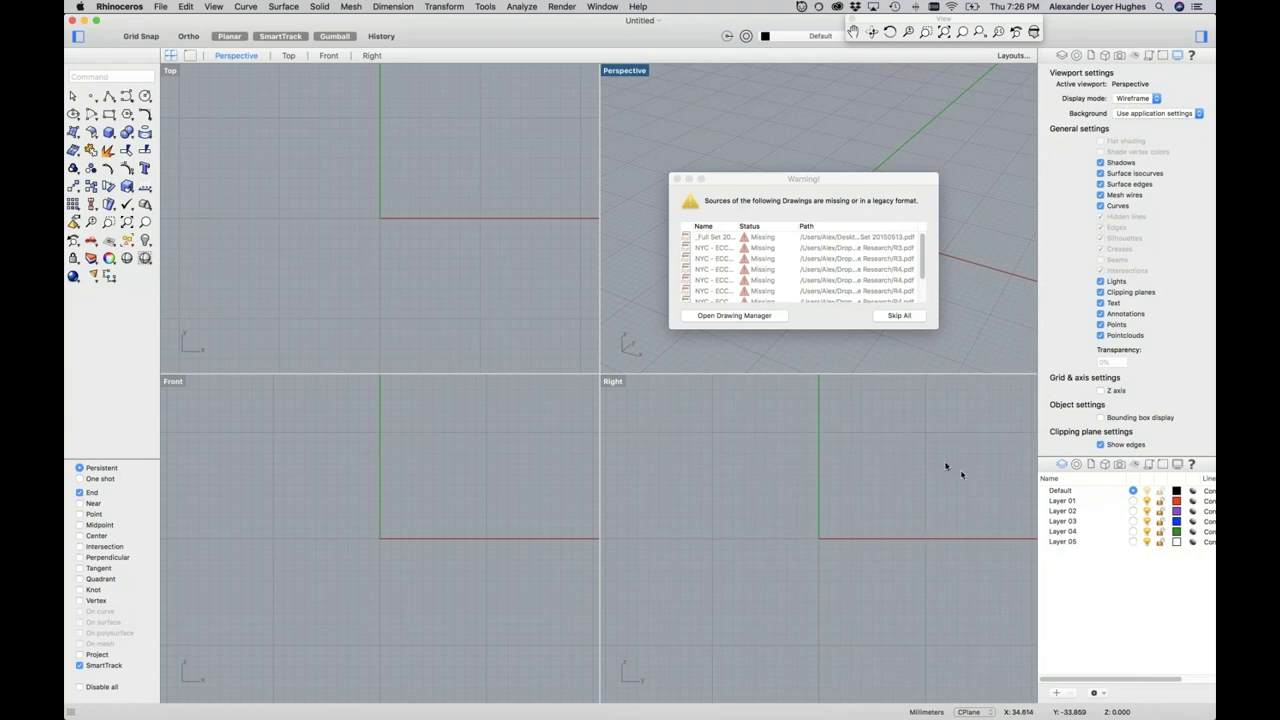
In ARCHICAD, skip all missing drawing sources and drawing updates, then close the Library Loading Report over the floor plan
{"action": "left_click", "coordinate": [899, 317]}
{"action": "left_click", "coordinate": [899, 317]}
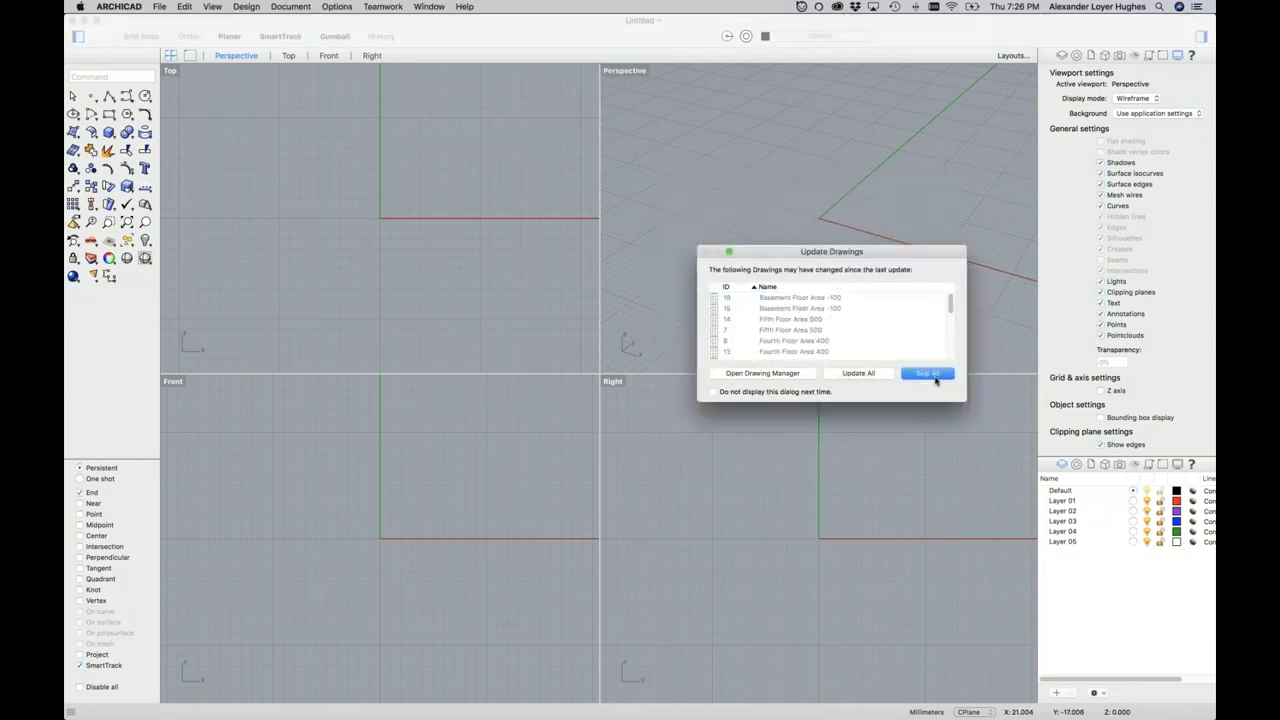
{"action": "left_click", "coordinate": [933, 378]}
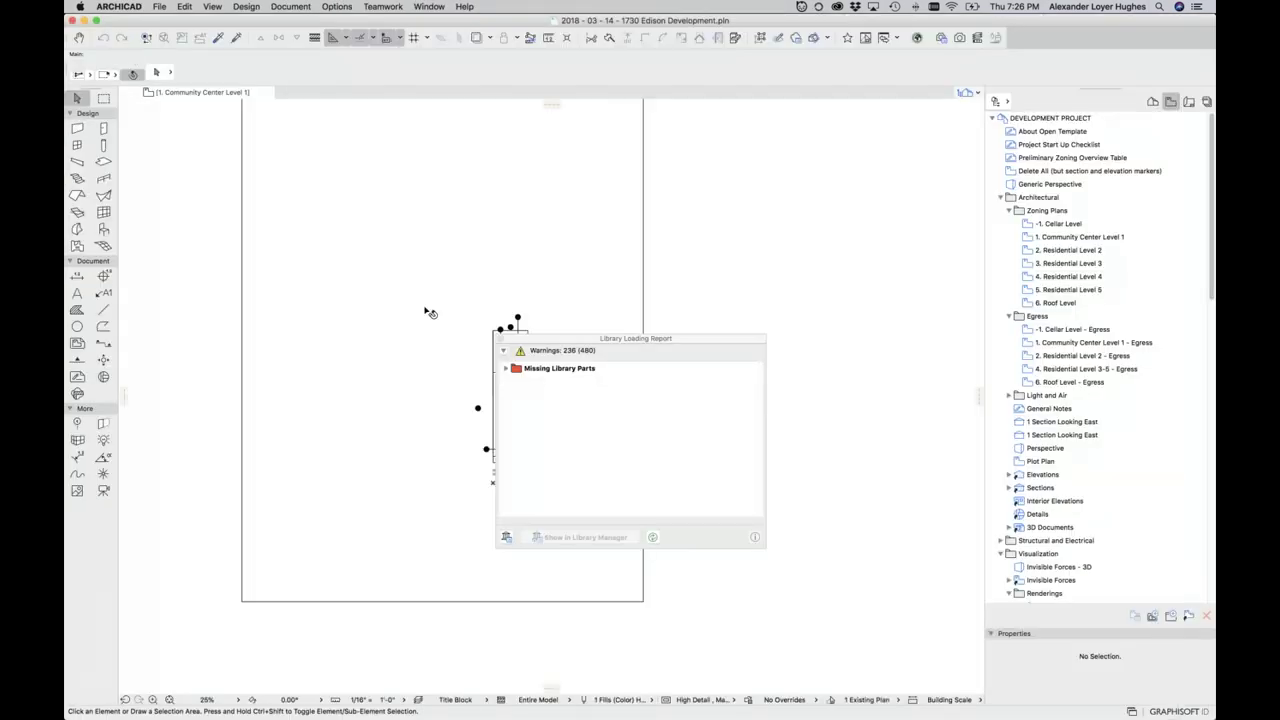
{"action": "left_click", "coordinate": [500, 339]}
{"action": "scroll", "coordinate": [490, 445], "scroll_direction": "up", "scroll_amount": 3}
{"action": "scroll", "coordinate": [491, 434], "scroll_direction": "up", "scroll_amount": 5}
{"action": "scroll", "coordinate": [720, 366], "scroll_direction": "right", "scroll_amount": 1}
{"action": "scroll", "coordinate": [715, 375], "scroll_direction": "right", "scroll_amount": 1}
{"action": "scroll", "coordinate": [720, 377], "scroll_direction": "down", "scroll_amount": 5}
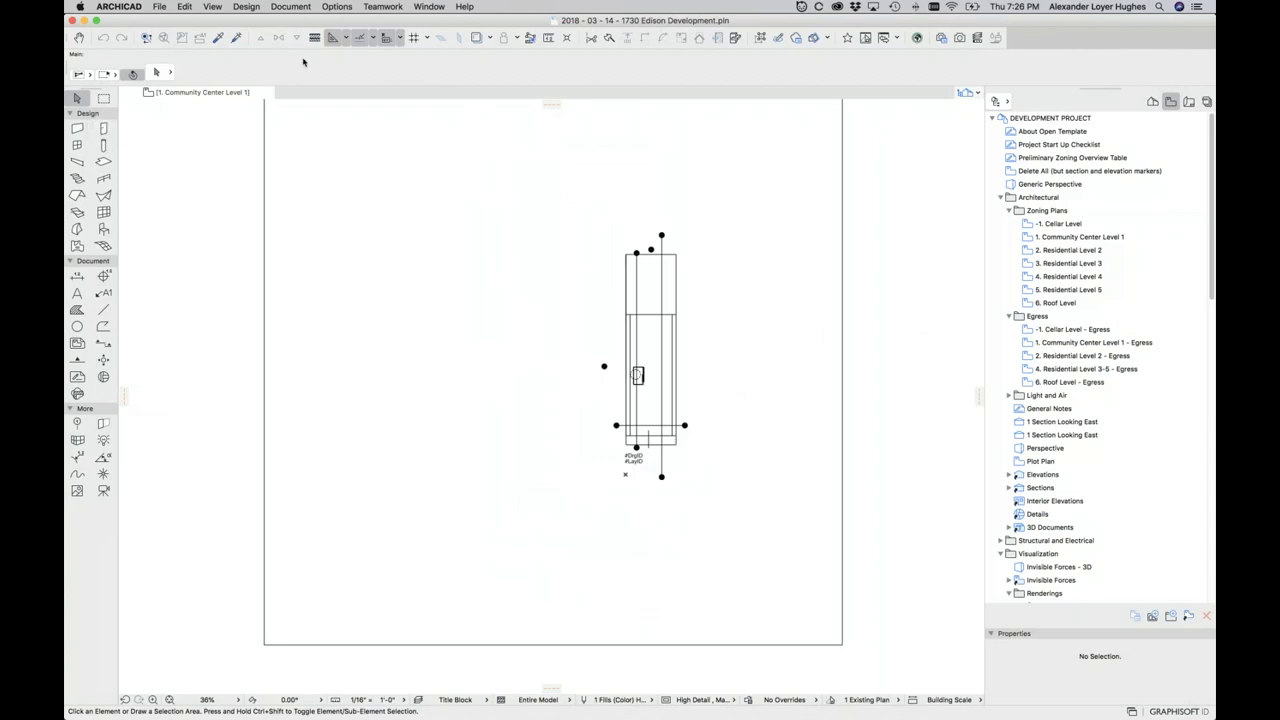
{"action": "left_click", "coordinate": [337, 6]}
Switch to Rhinoceros and draw a closed, irregular five-sided polyline around the origin in the Top viewport
{"action": "key", "text": "super+Tab"}
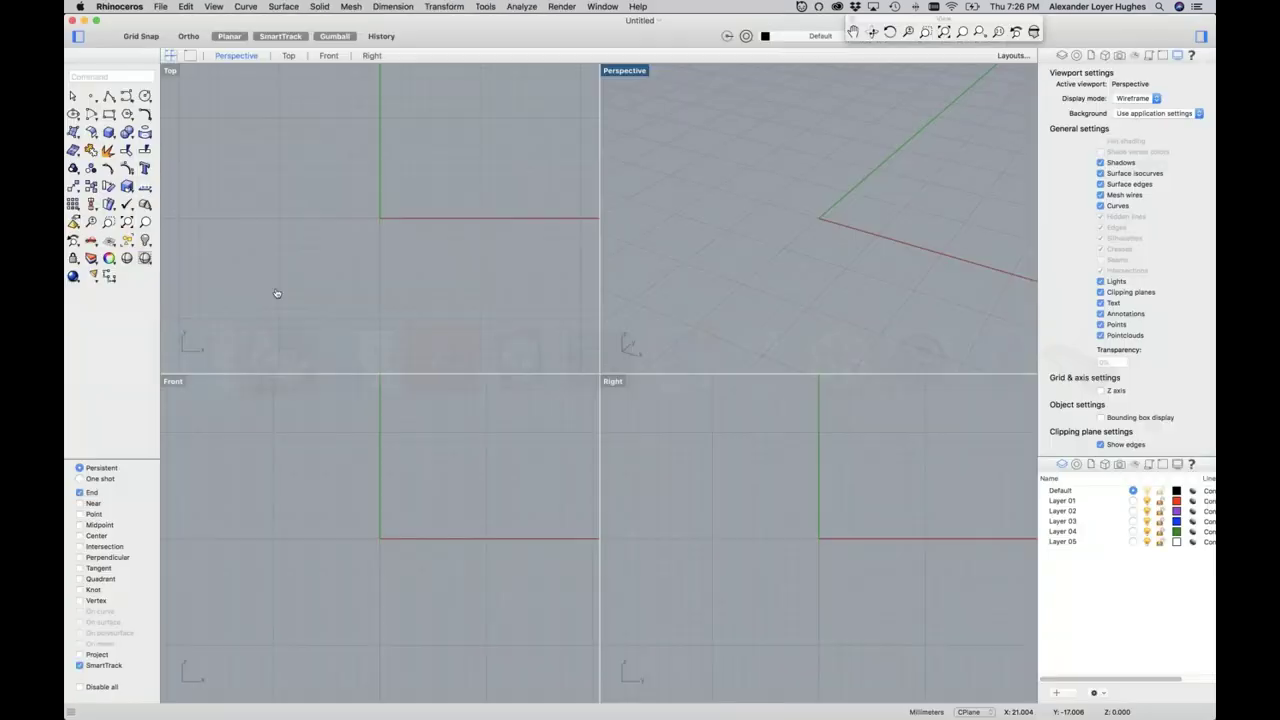
{"action": "left_click", "coordinate": [109, 96]}
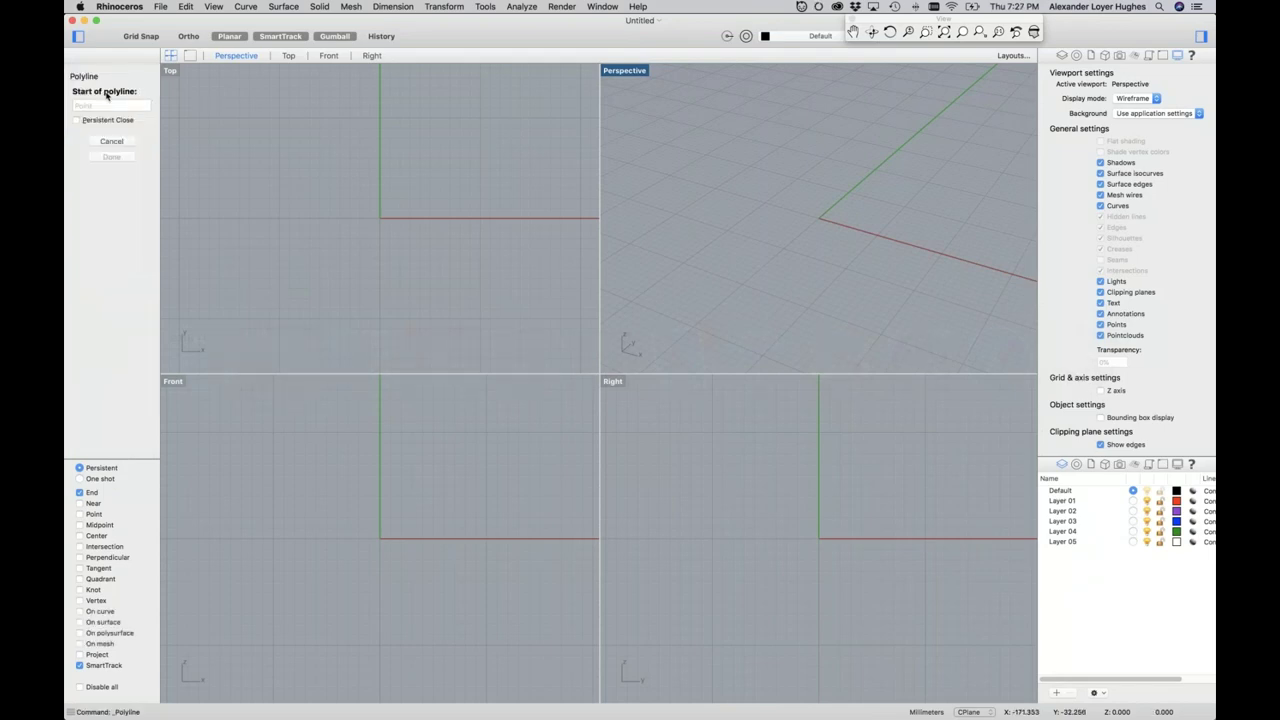
{"action": "left_click", "coordinate": [465, 155]}
{"action": "left_click", "coordinate": [368, 185]}
{"action": "left_click", "coordinate": [368, 252]}
{"action": "left_click", "coordinate": [492, 314]}
{"action": "left_click", "coordinate": [547, 206]}
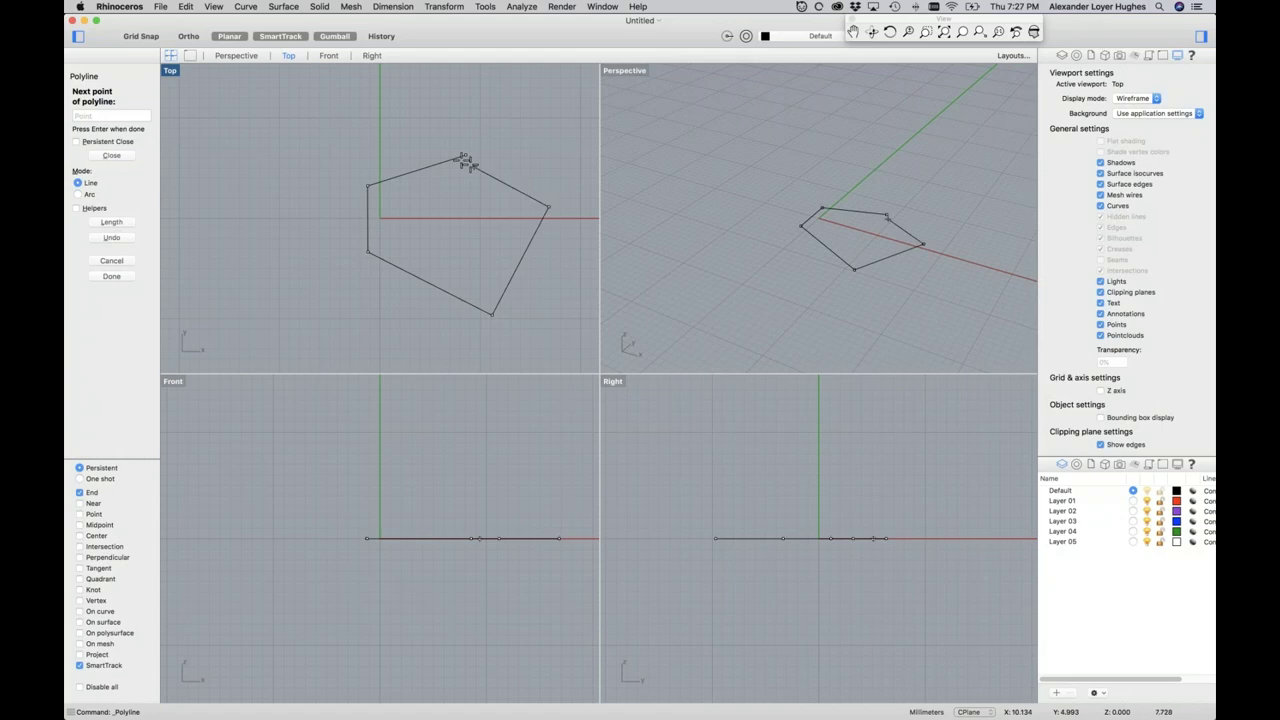
{"action": "left_click", "coordinate": [465, 156]}
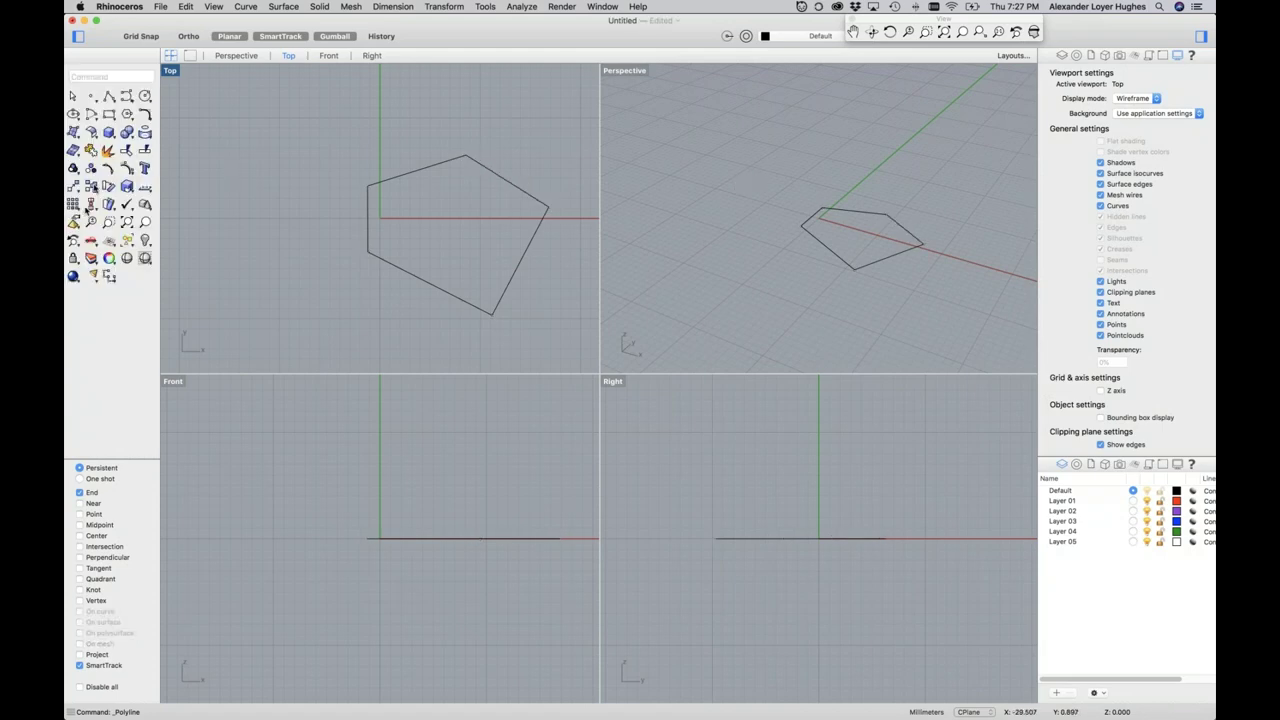
Launch Grasshopper with the Grasshopper command
{"action": "left_click", "coordinate": [104, 77]}
{"action": "type", "text": "gr"}
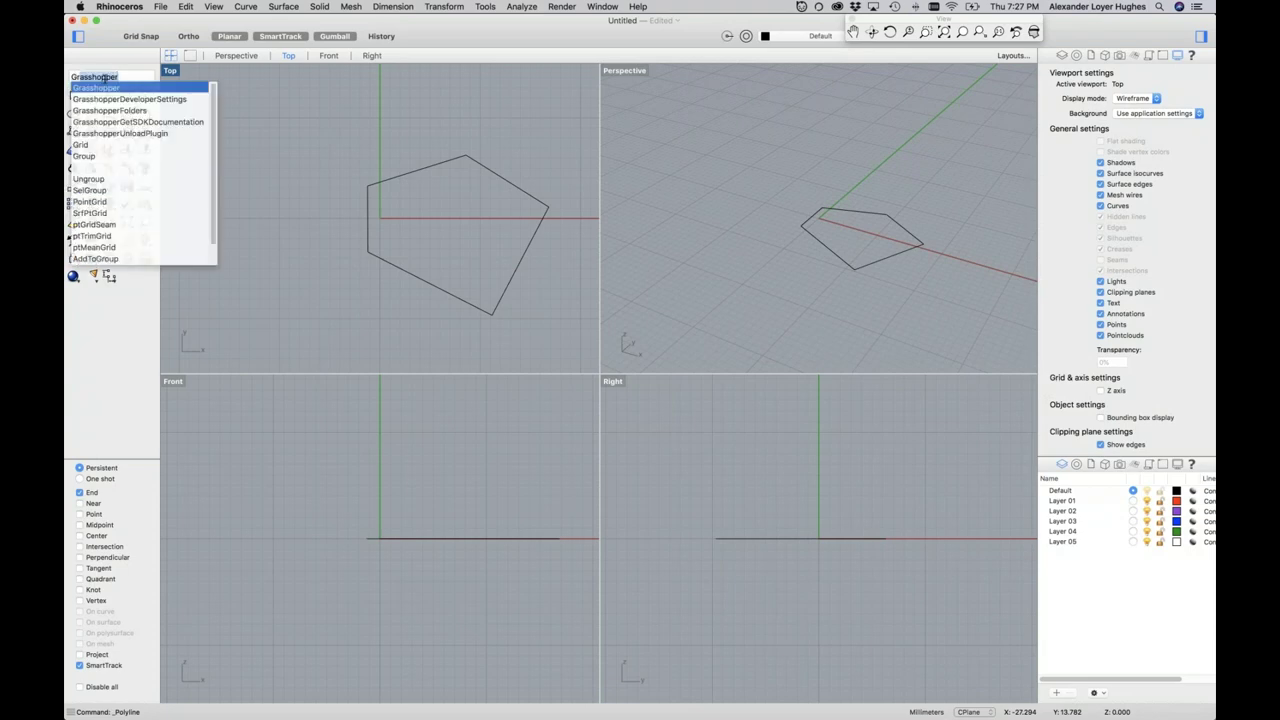
{"action": "key", "text": "Return"}
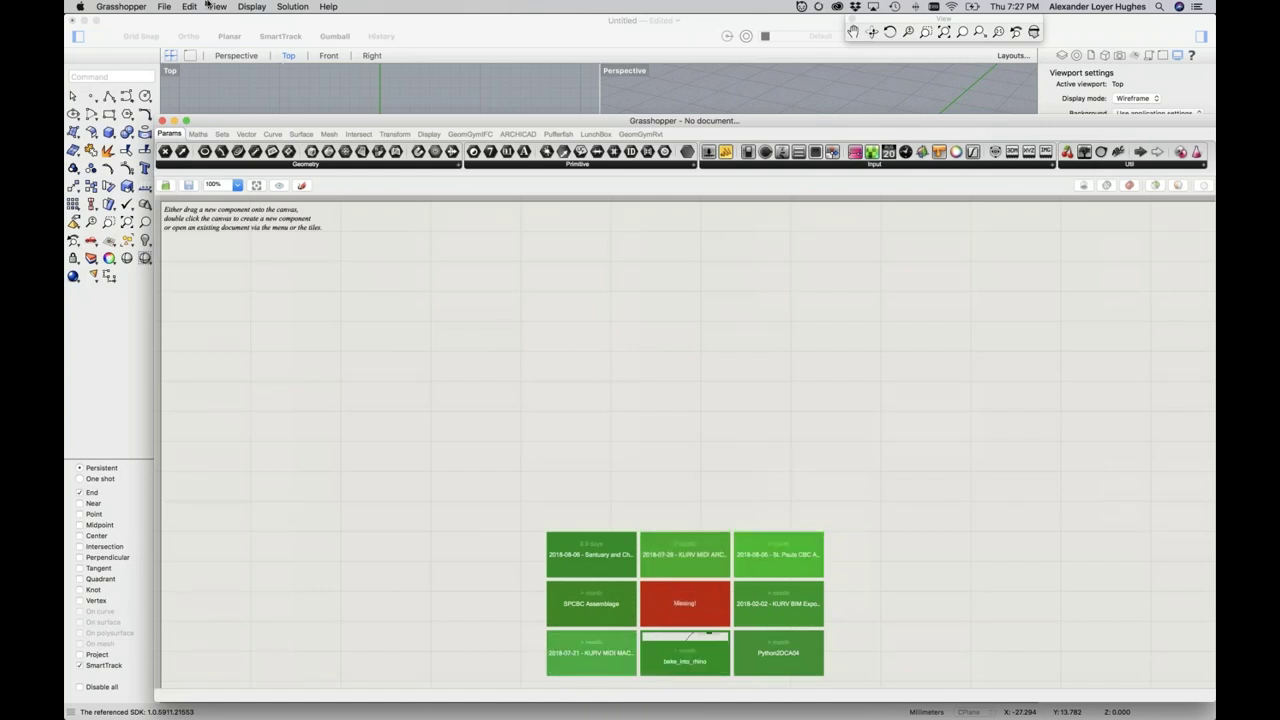
Look through Grasshopper's recent files for an existing project definition
{"action": "left_click", "coordinate": [168, 6]}
{"action": "mouse_move", "coordinate": [230, 44]}
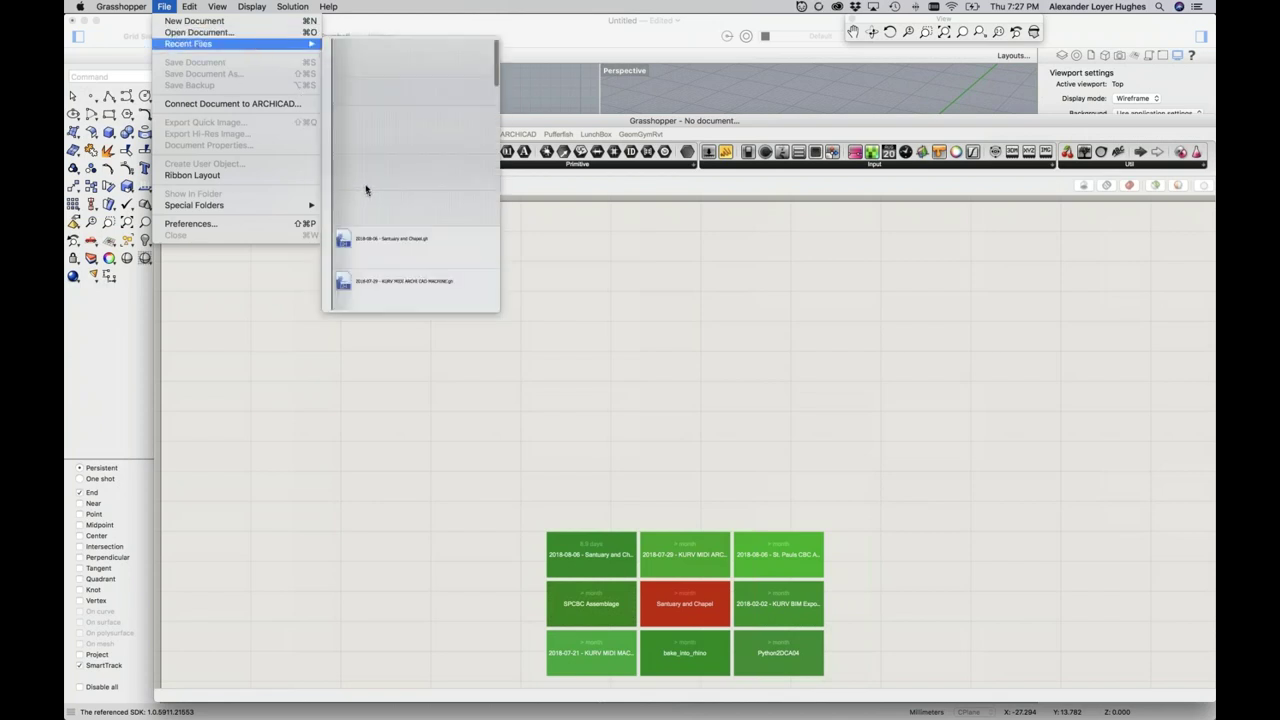
{"action": "left_click_drag", "start_coordinate": [495, 72], "coordinate": [495, 119]}
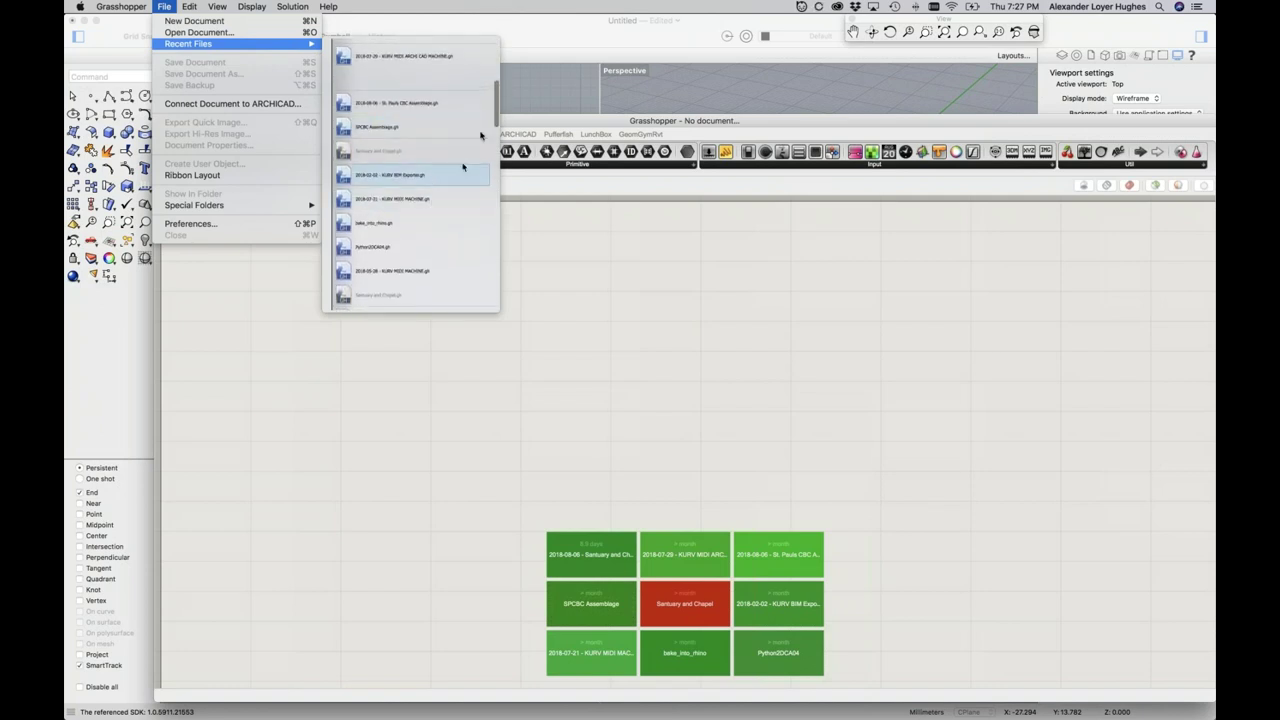
{"action": "scroll", "coordinate": [420, 100], "scroll_direction": "down", "scroll_amount": 5}
{"action": "scroll", "coordinate": [497, 127], "scroll_direction": "down", "scroll_amount": 5}
{"action": "scroll", "coordinate": [487, 205], "scroll_direction": "down", "scroll_amount": 5}
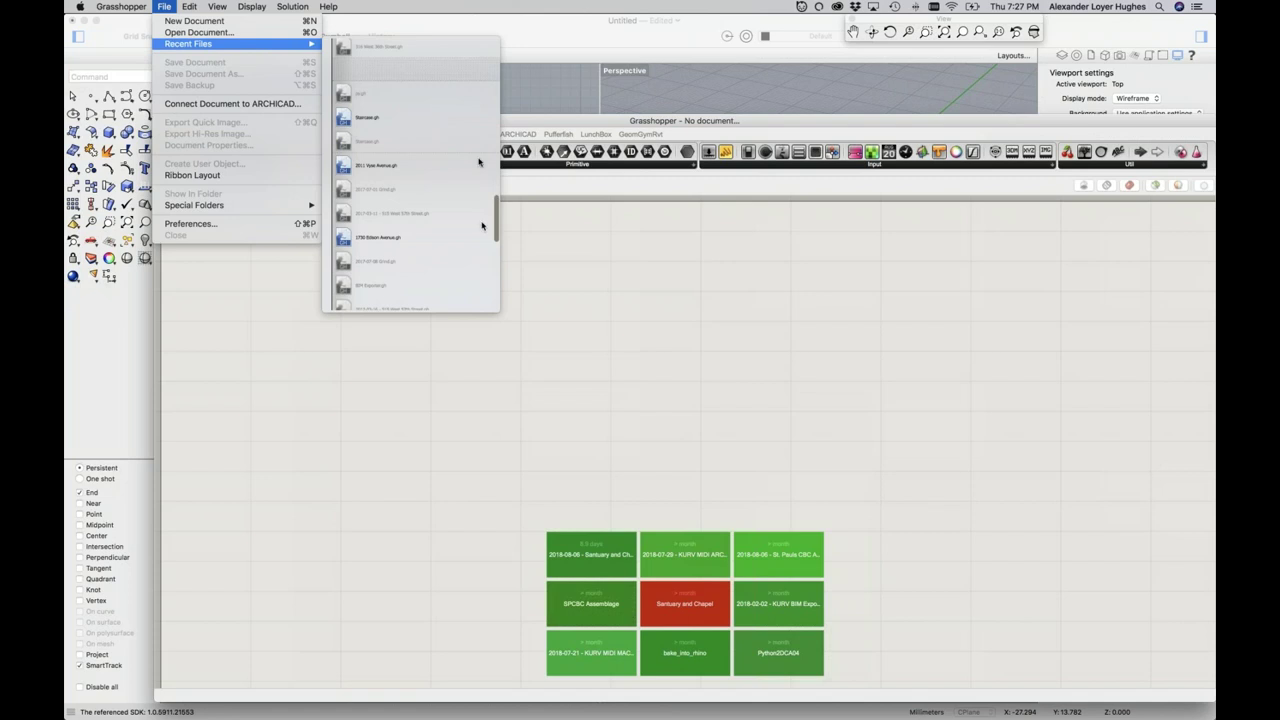
{"action": "left_click", "coordinate": [164, 6]}
{"action": "left_click", "coordinate": [251, 6]}
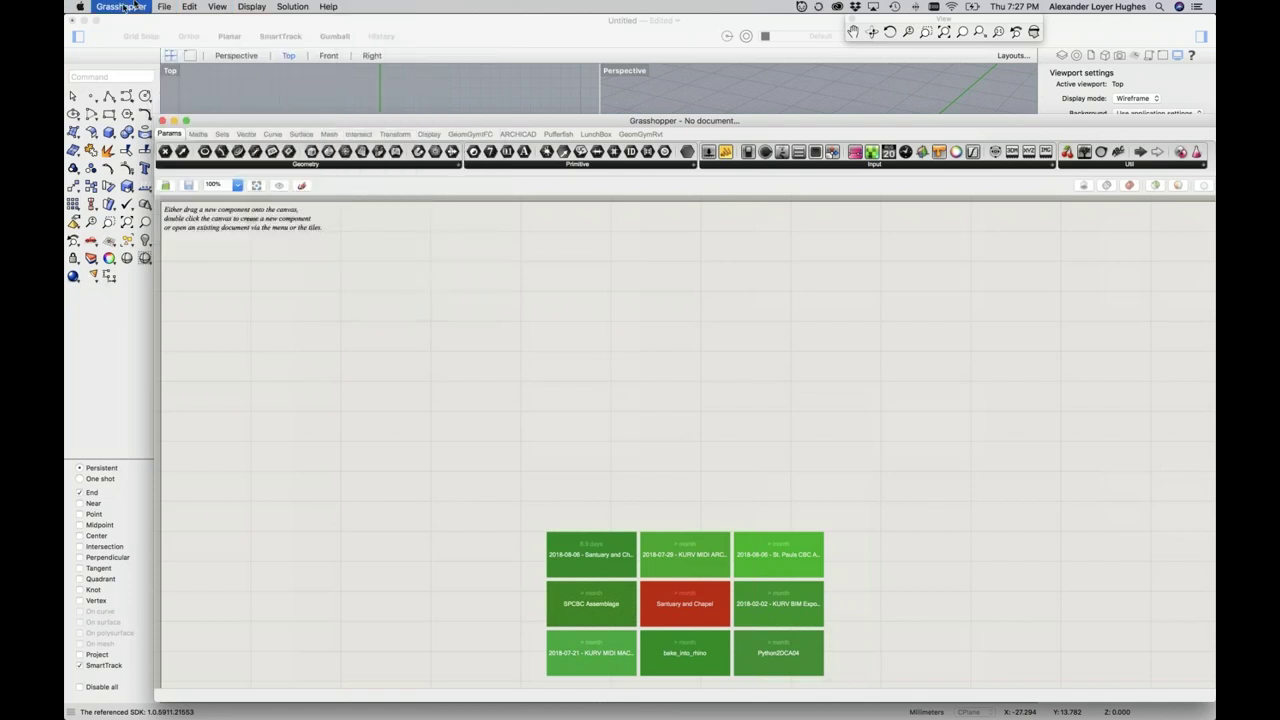
Start opening a Grasshopper document and browse the home, Documents and KURV Architecture Dropbox folders, including its Research folder
{"action": "left_click", "coordinate": [164, 6]}
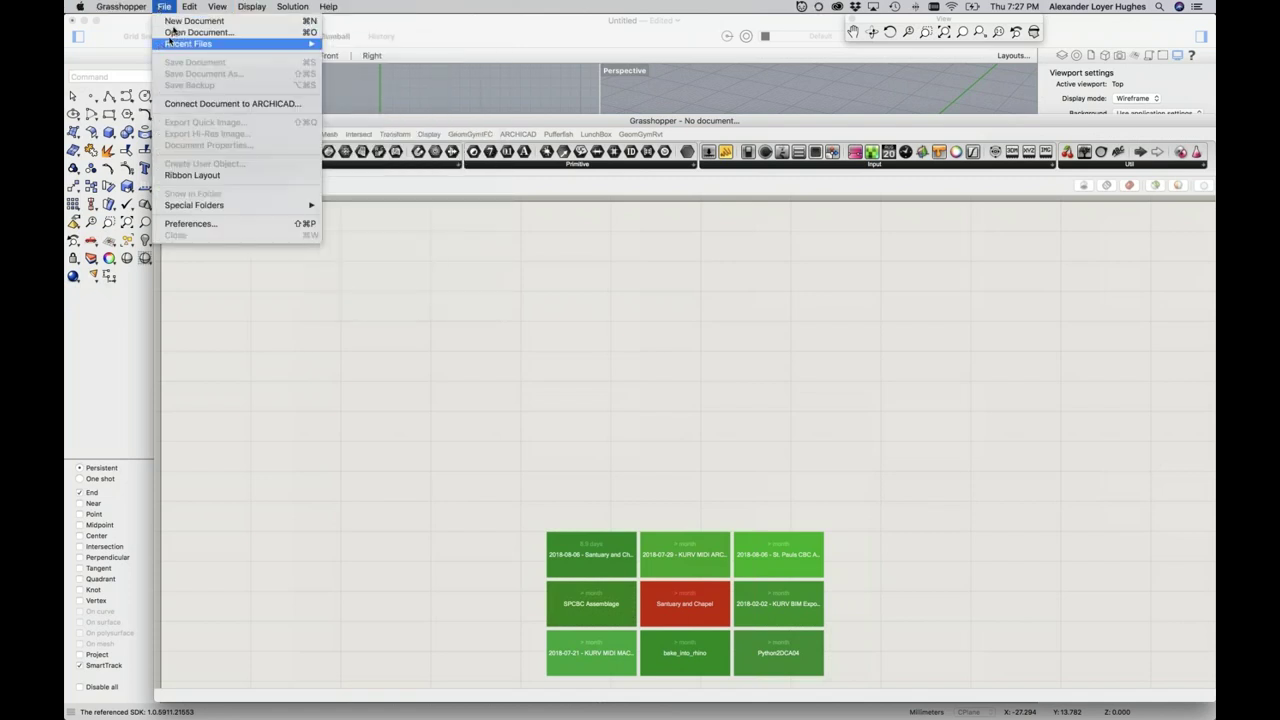
{"action": "left_click", "coordinate": [190, 32]}
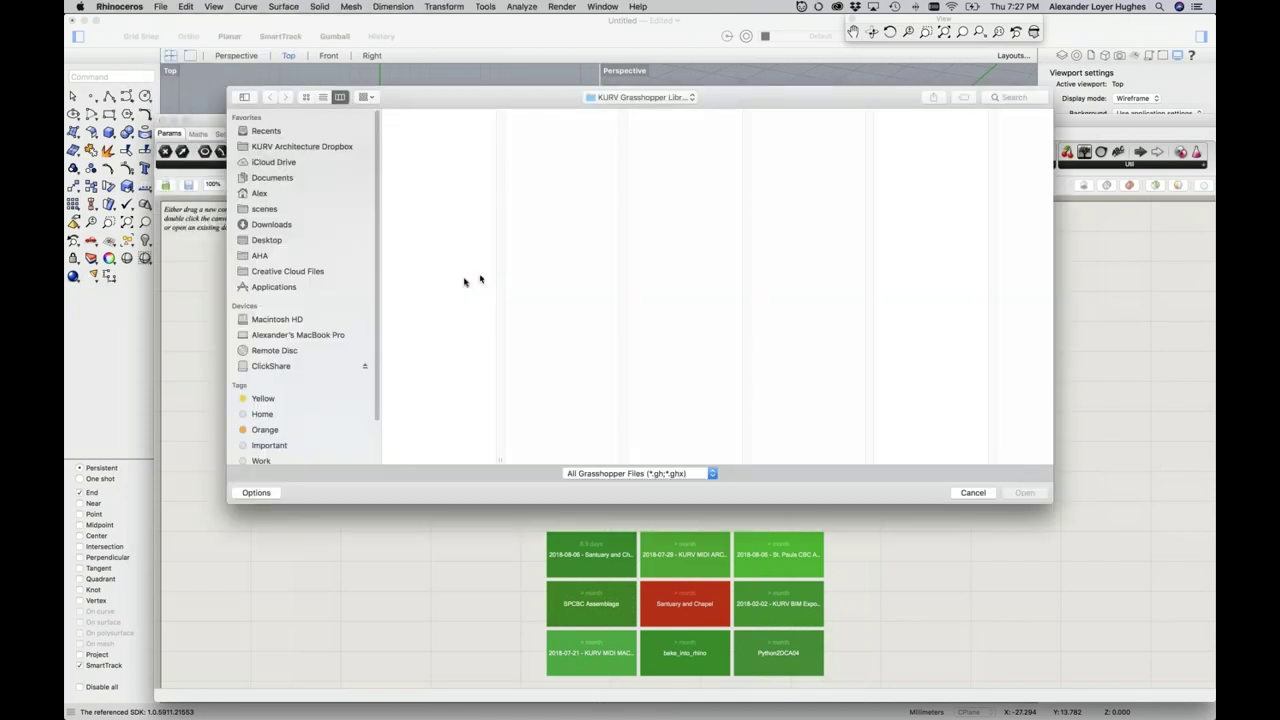
{"action": "left_click", "coordinate": [302, 147]}
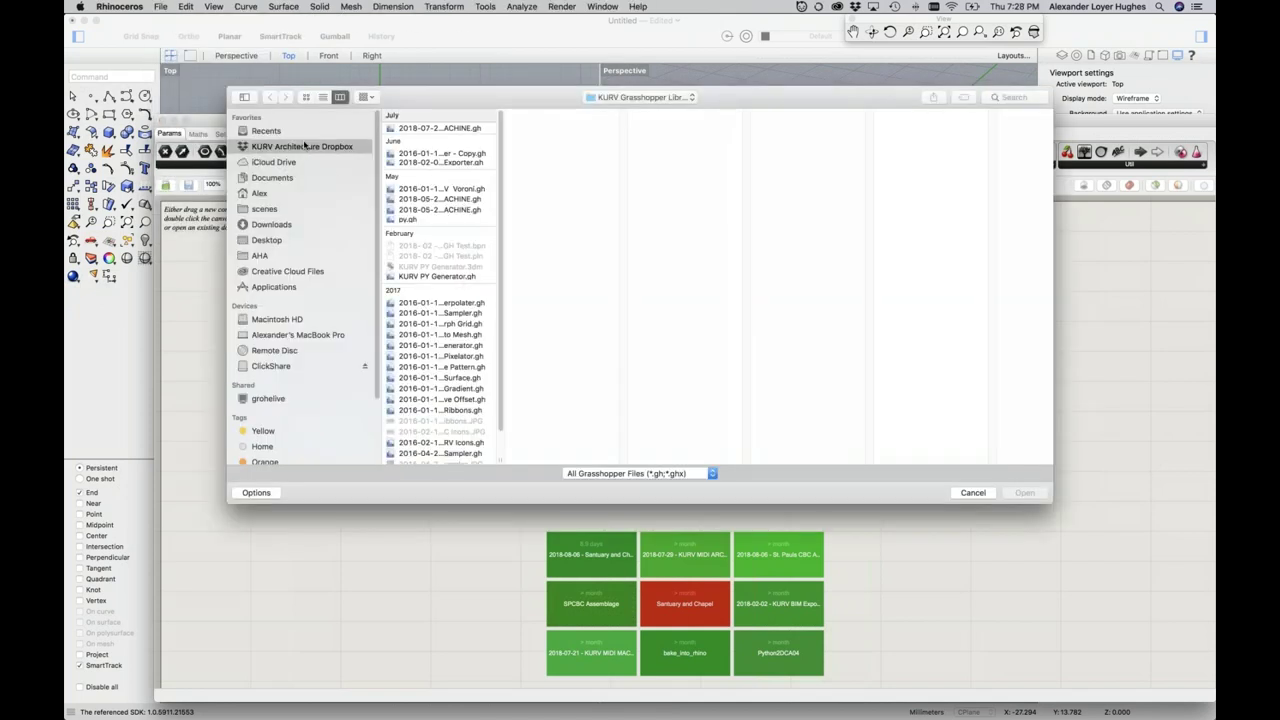
{"action": "left_click", "coordinate": [291, 193]}
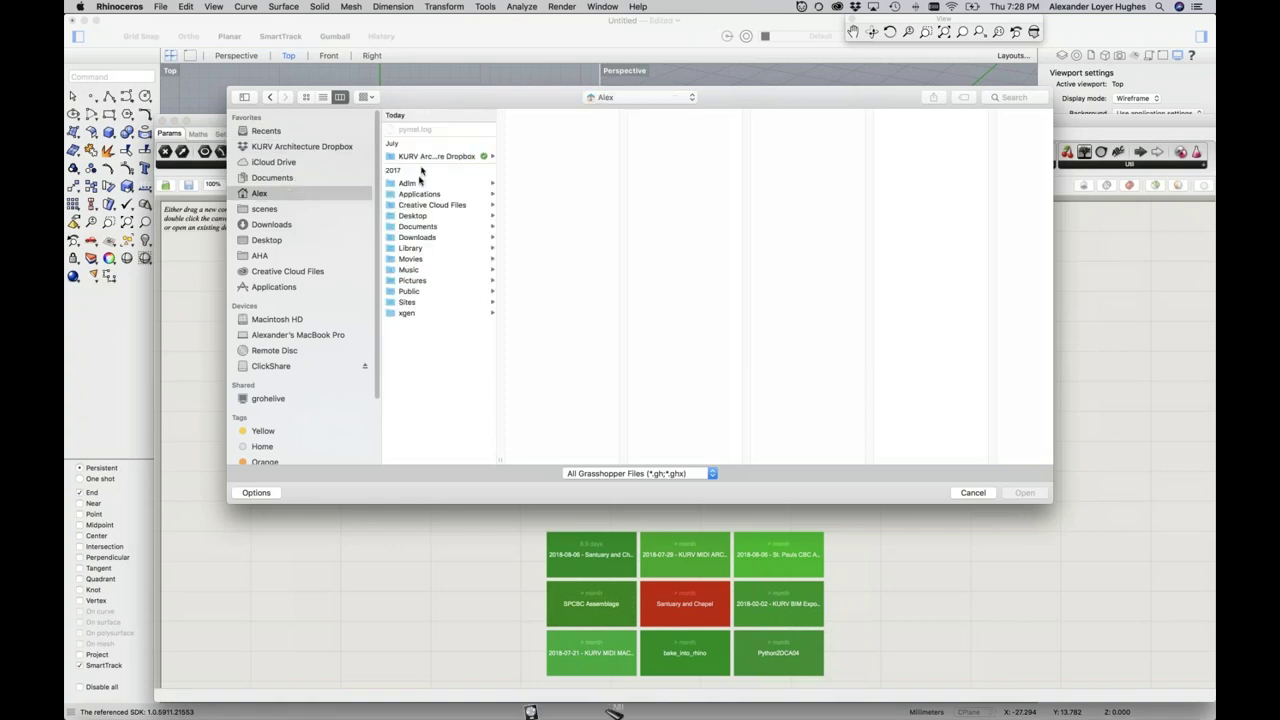
{"action": "left_click", "coordinate": [347, 178]}
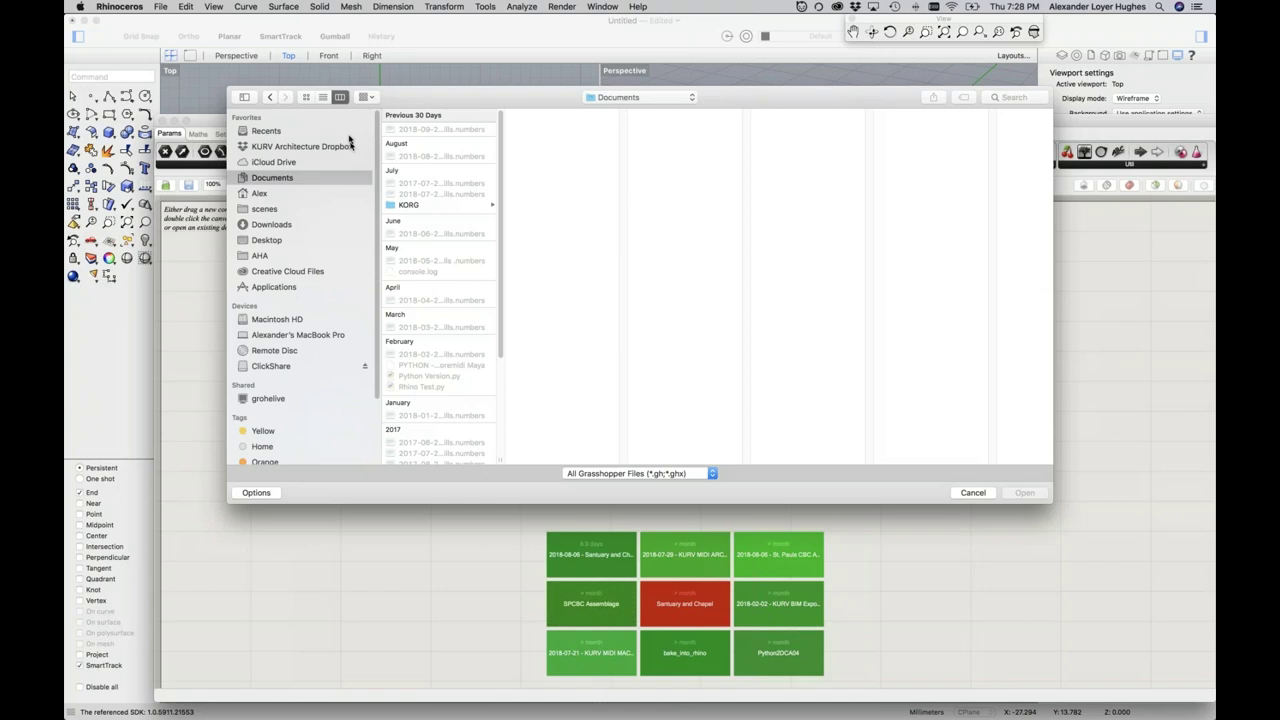
{"action": "left_click", "coordinate": [345, 146]}
{"action": "left_click", "coordinate": [435, 131]}
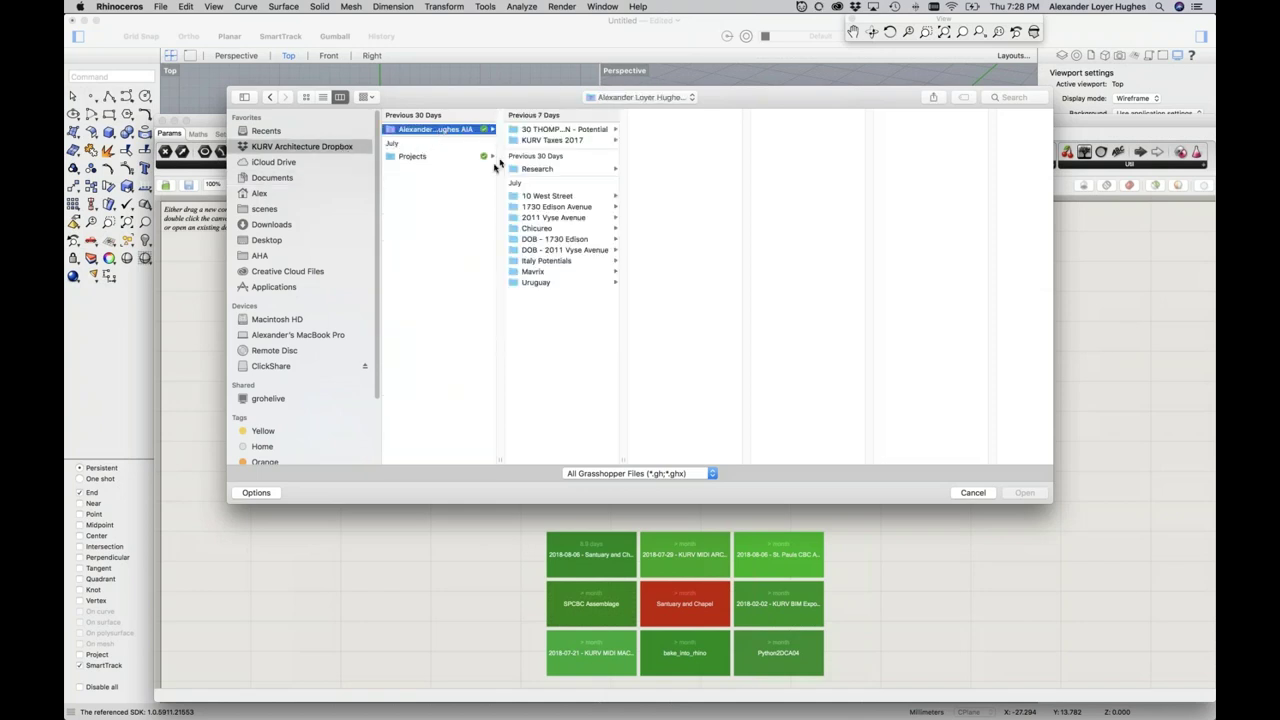
{"action": "left_click", "coordinate": [554, 170]}
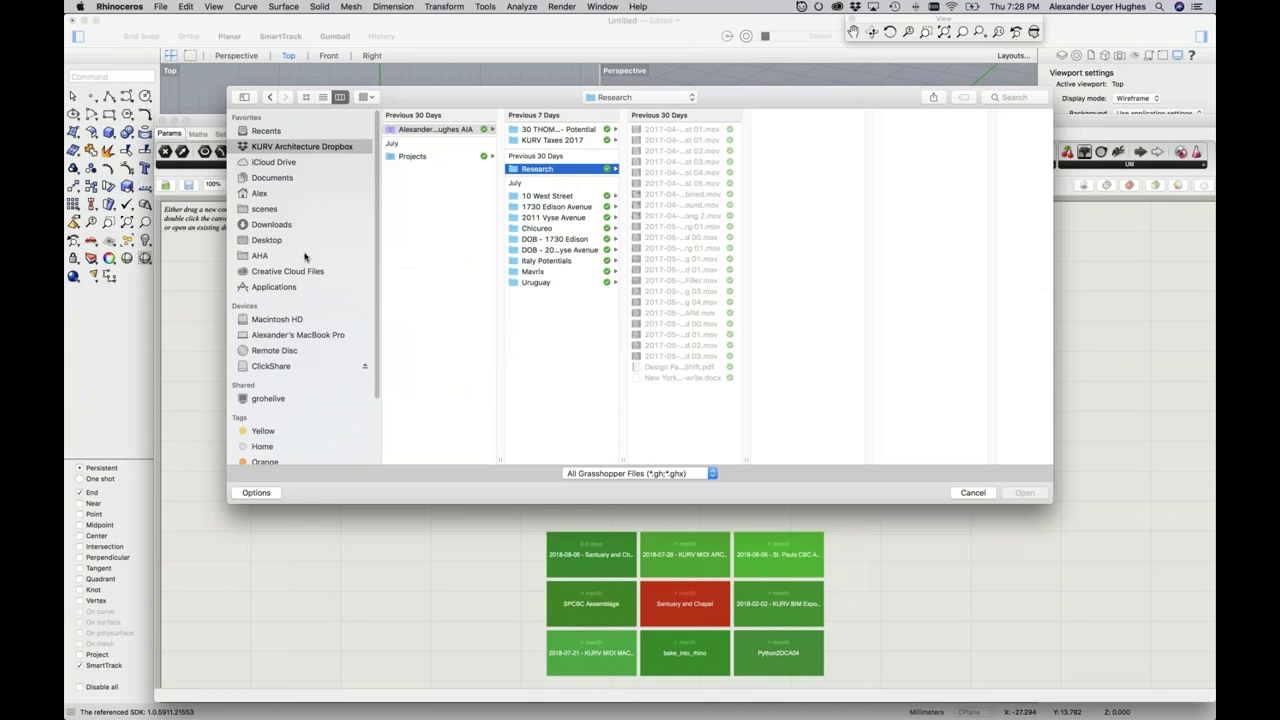
Open 2018-02-02 - KURV BIM Exporter.gh from the KURV Grasshopper Library in AHA's RESEARCH folder and dismiss the Unrecognized Objects report
{"action": "left_click", "coordinate": [260, 256]}
{"action": "left_click", "coordinate": [417, 129]}
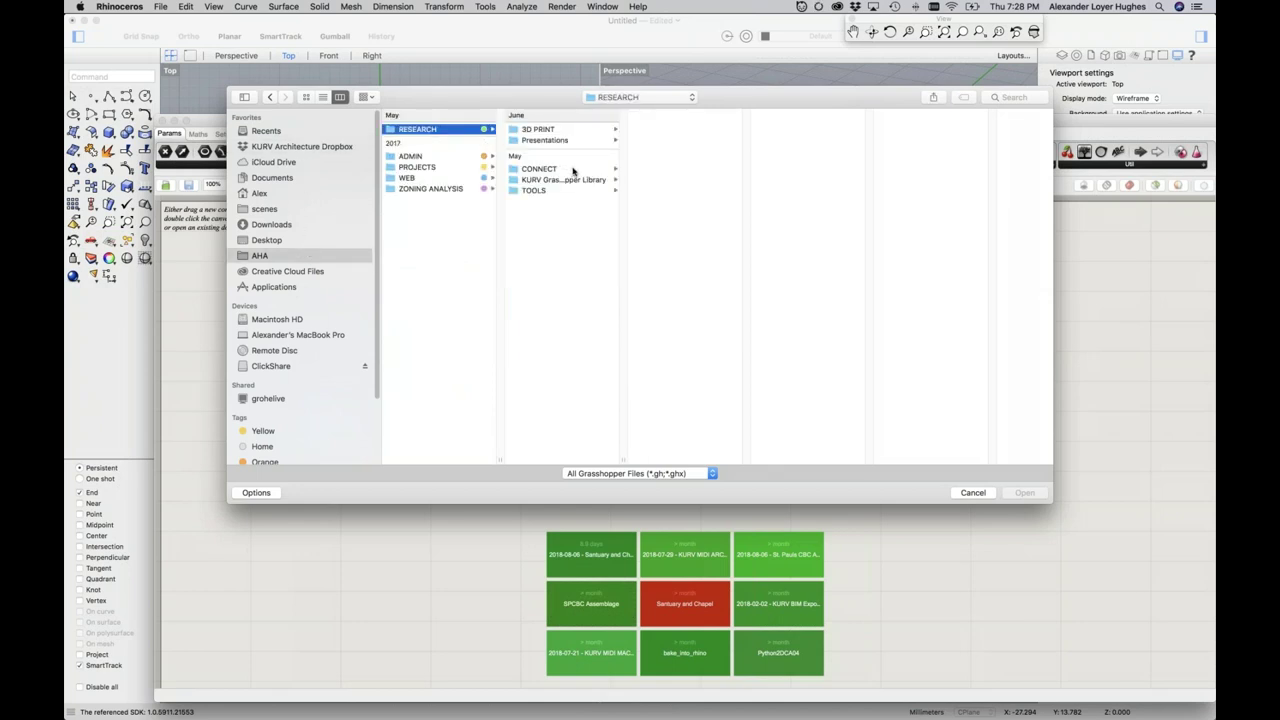
{"action": "left_click", "coordinate": [573, 170]}
{"action": "left_click", "coordinate": [579, 180]}
{"action": "scroll", "coordinate": [666, 250], "scroll_direction": "down", "scroll_amount": 2}
{"action": "scroll", "coordinate": [640, 240], "scroll_direction": "up", "scroll_amount": 2}
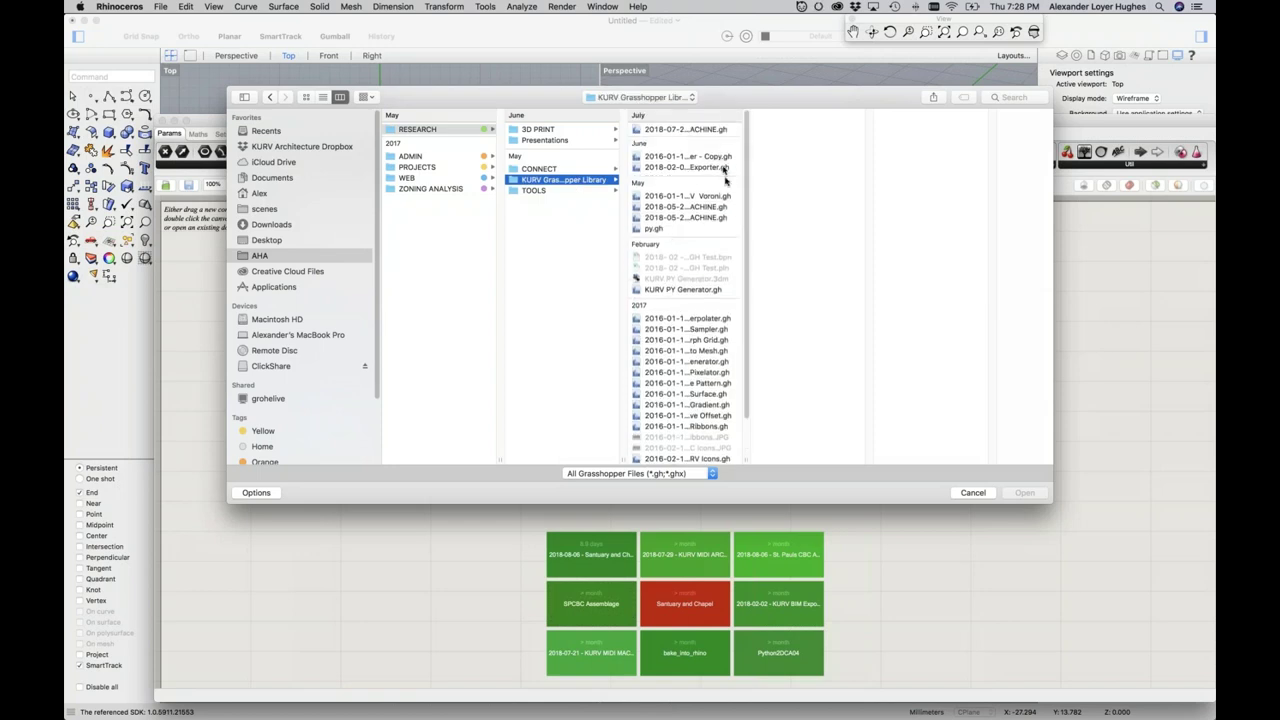
{"action": "double_click", "coordinate": [747, 459]}
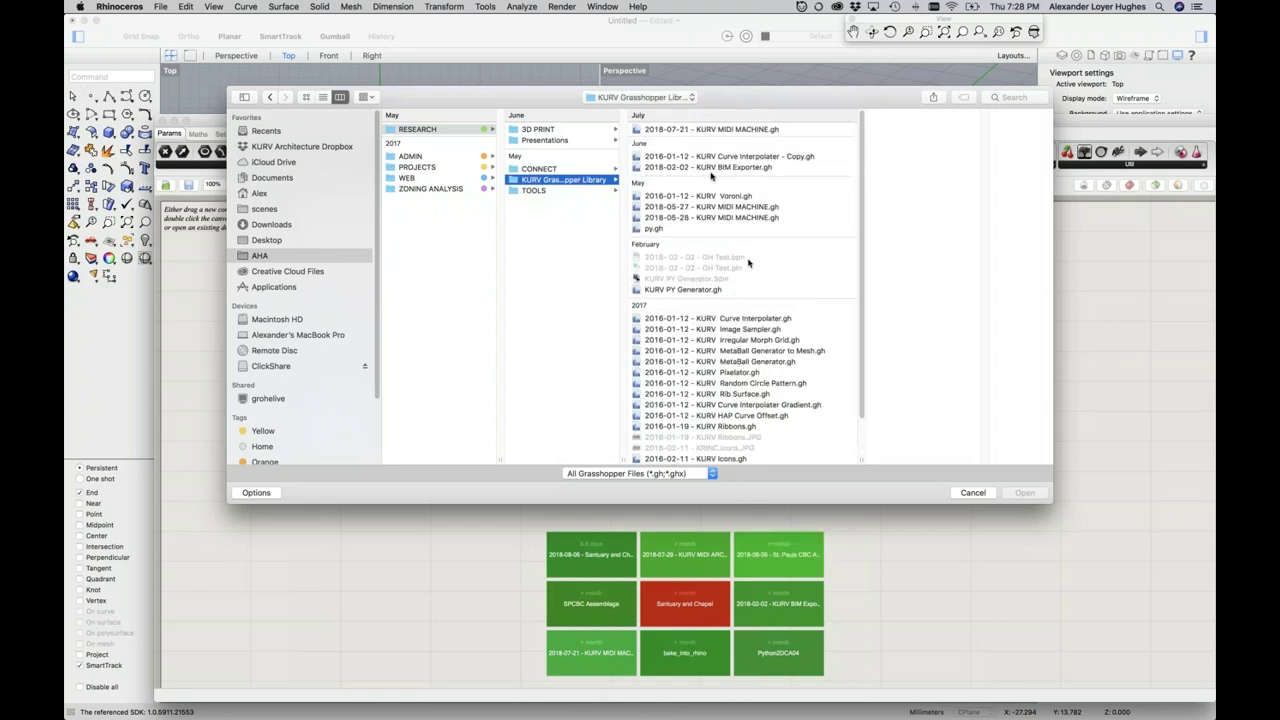
{"action": "left_click", "coordinate": [731, 168]}
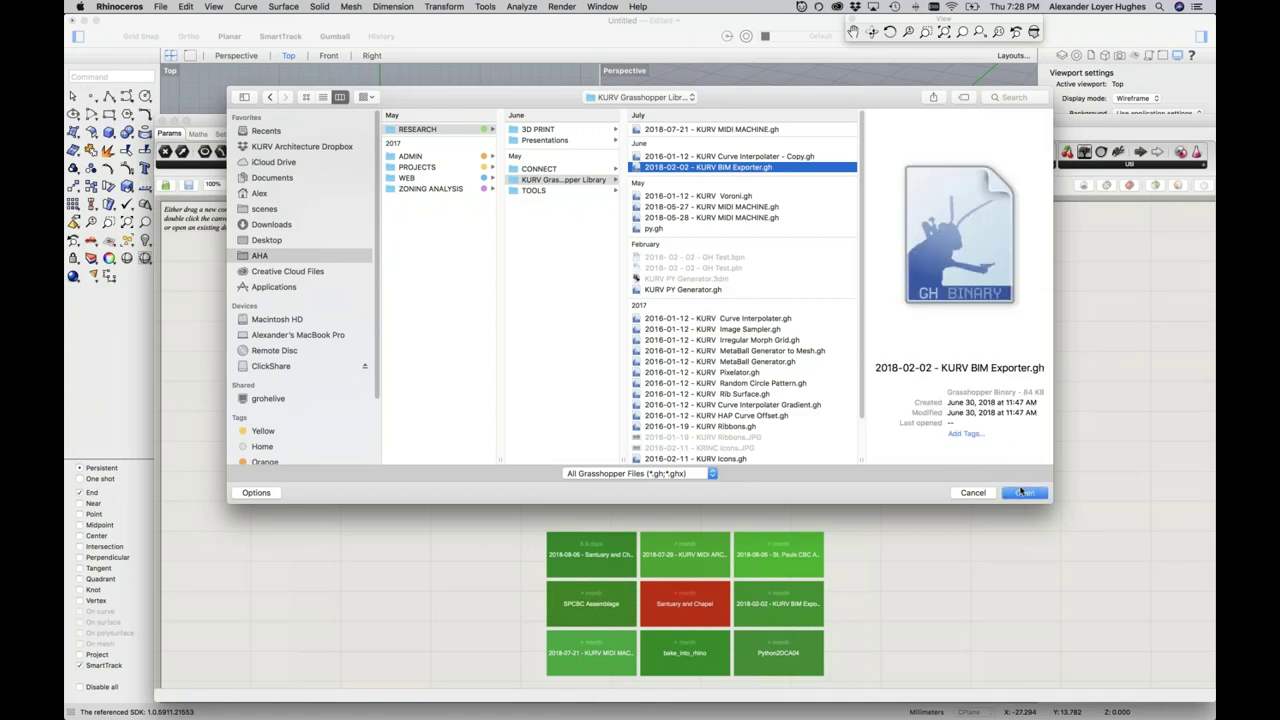
{"action": "left_click", "coordinate": [1024, 492]}
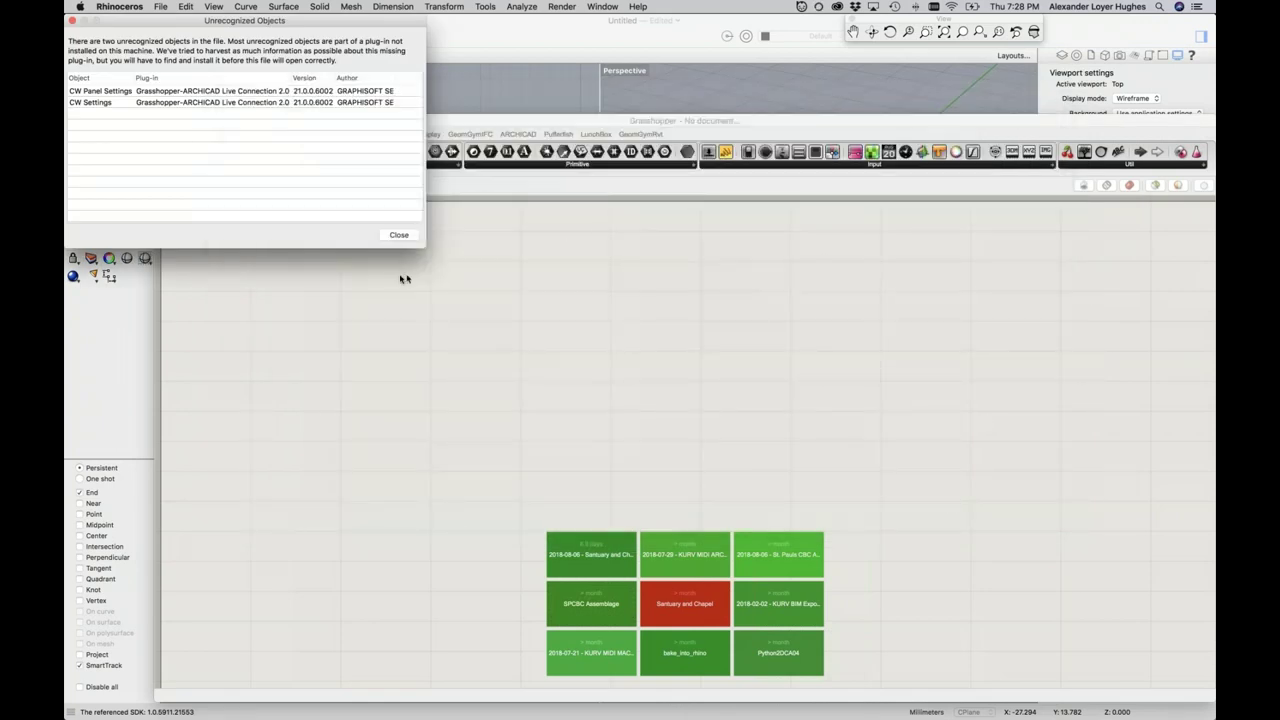
{"action": "left_click", "coordinate": [402, 237]}
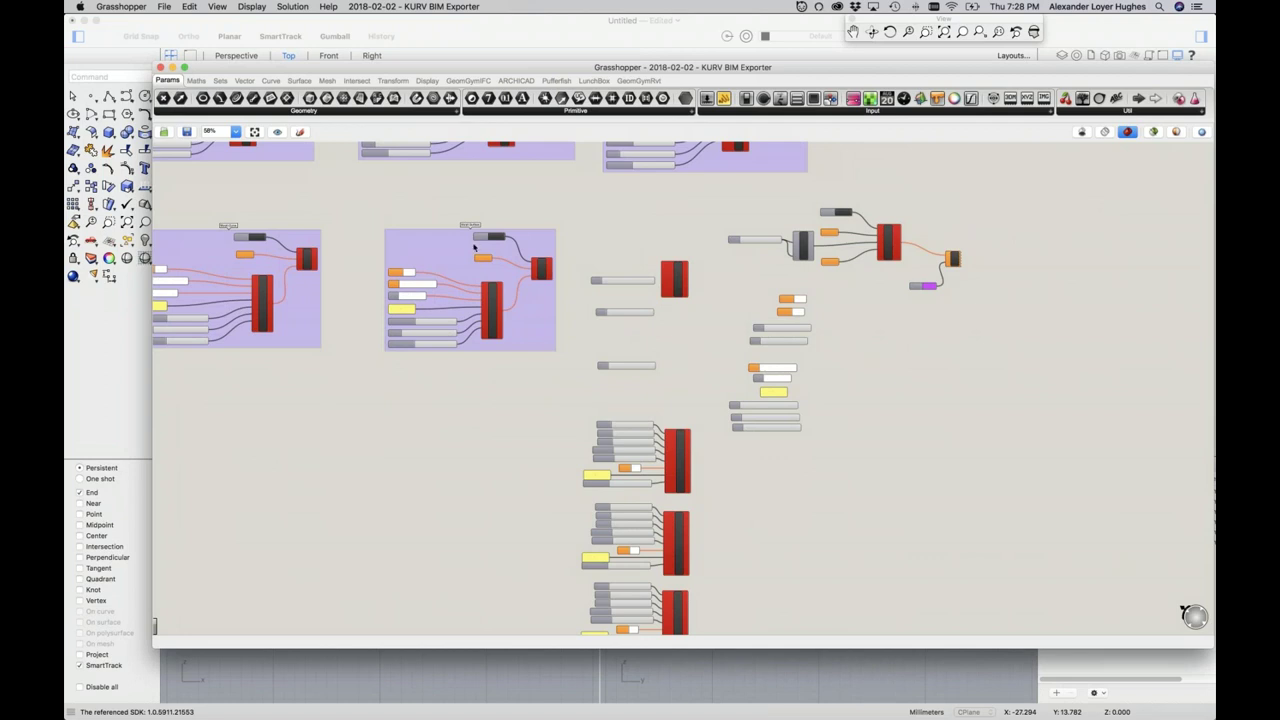
Look over the exporter definition's component groups and examine the inputs and settings in the Zone group
{"action": "scroll", "coordinate": [466, 240], "scroll_direction": "up", "scroll_amount": 1}
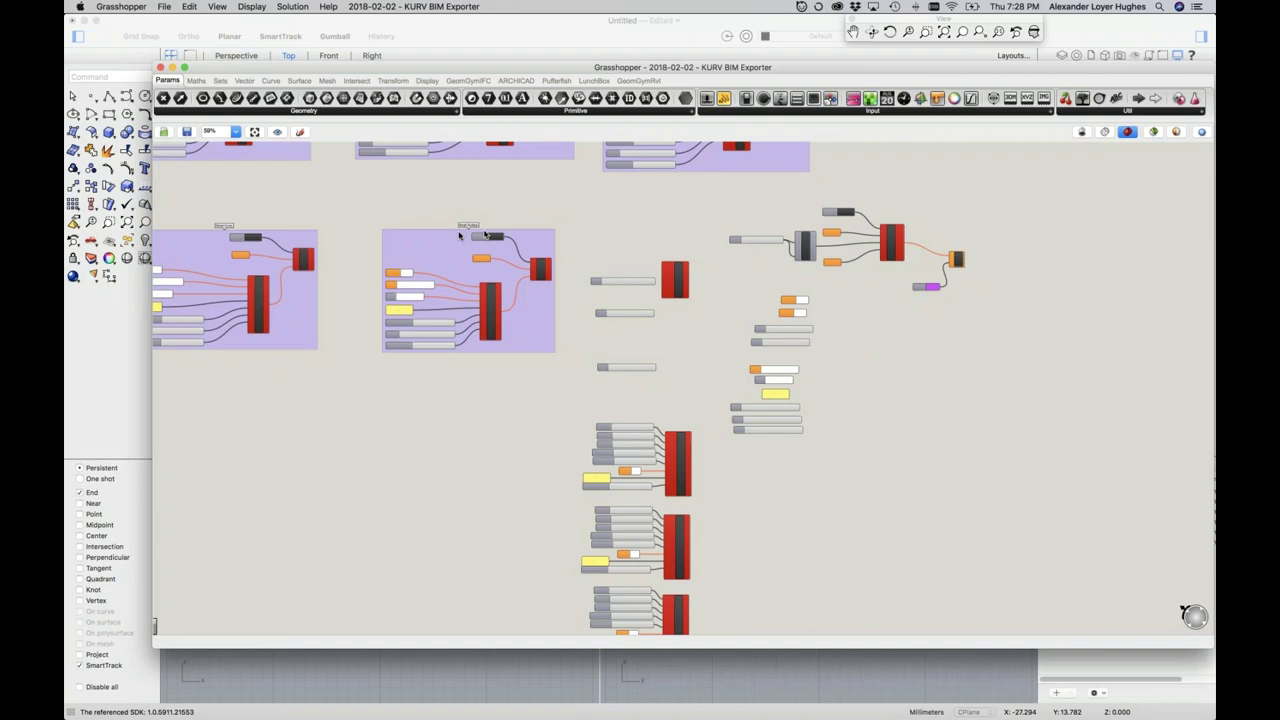
{"action": "scroll", "coordinate": [459, 236], "scroll_direction": "up", "scroll_amount": 5}
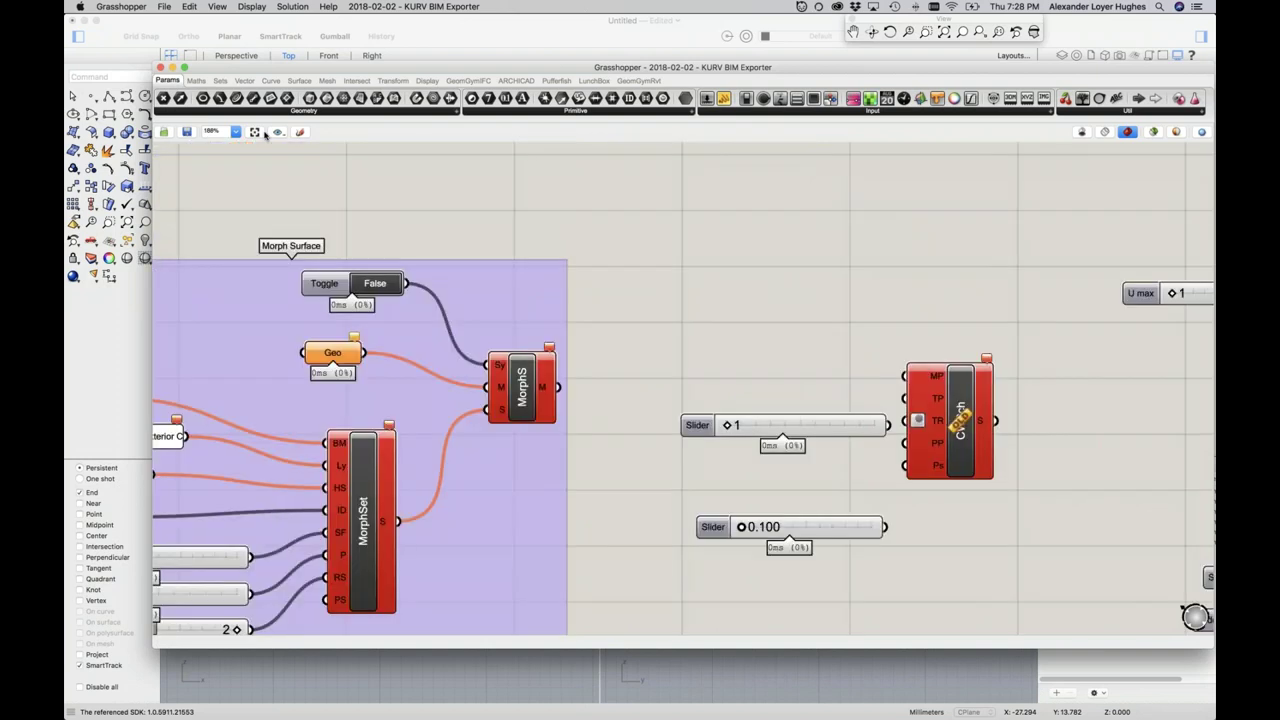
{"action": "scroll", "coordinate": [567, 290], "scroll_direction": "down", "scroll_amount": 4}
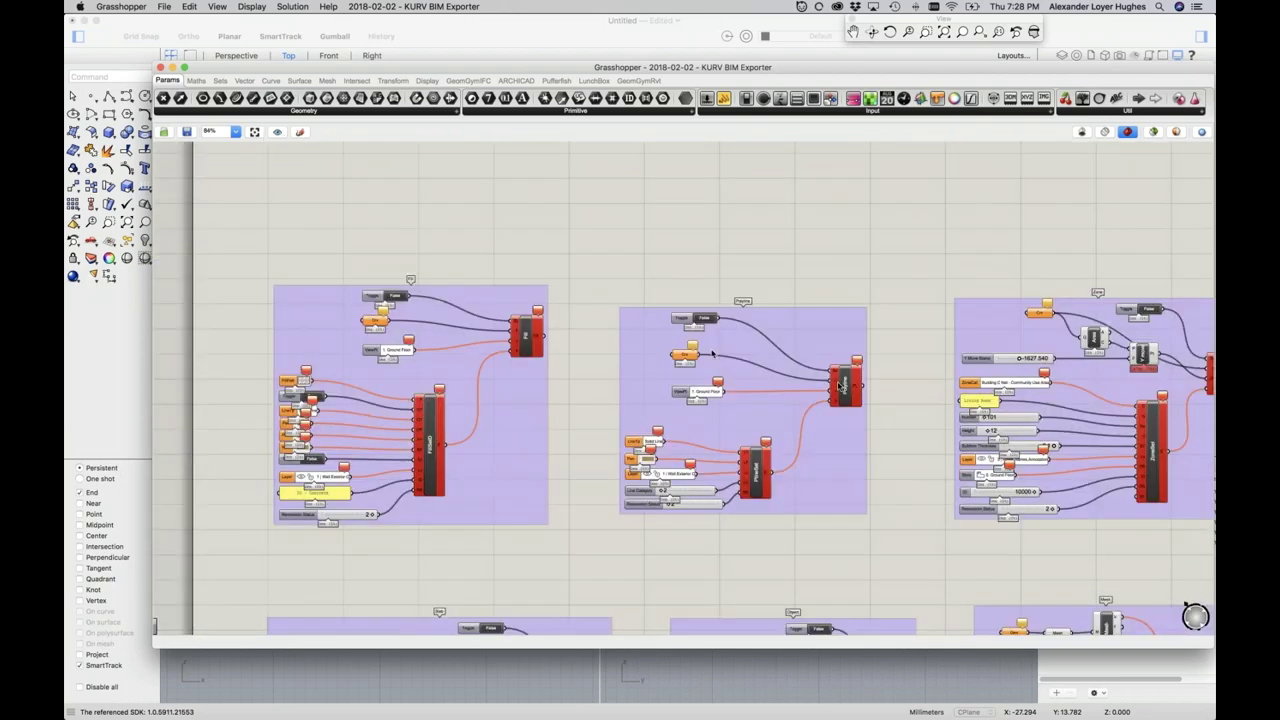
{"action": "scroll", "coordinate": [712, 353], "scroll_direction": "down", "scroll_amount": 2}
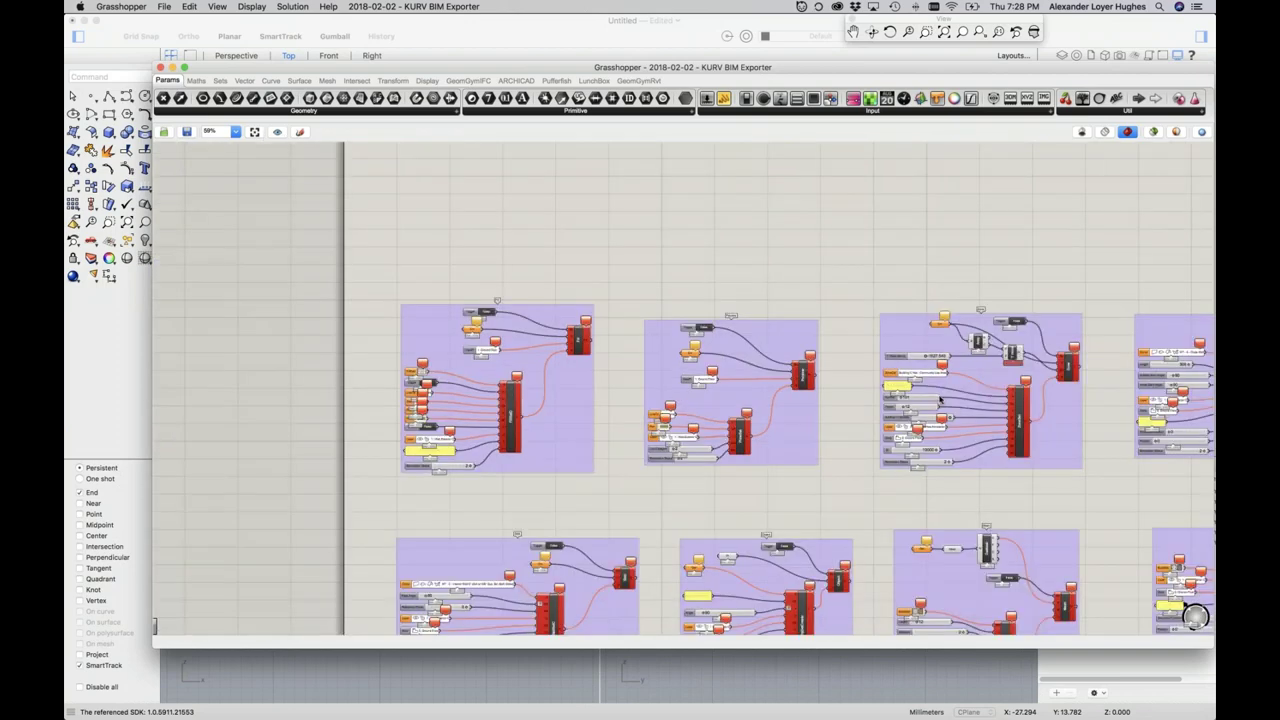
{"action": "scroll", "coordinate": [1015, 395], "scroll_direction": "up", "scroll_amount": 1}
{"action": "scroll", "coordinate": [1015, 395], "scroll_direction": "up", "scroll_amount": 1}
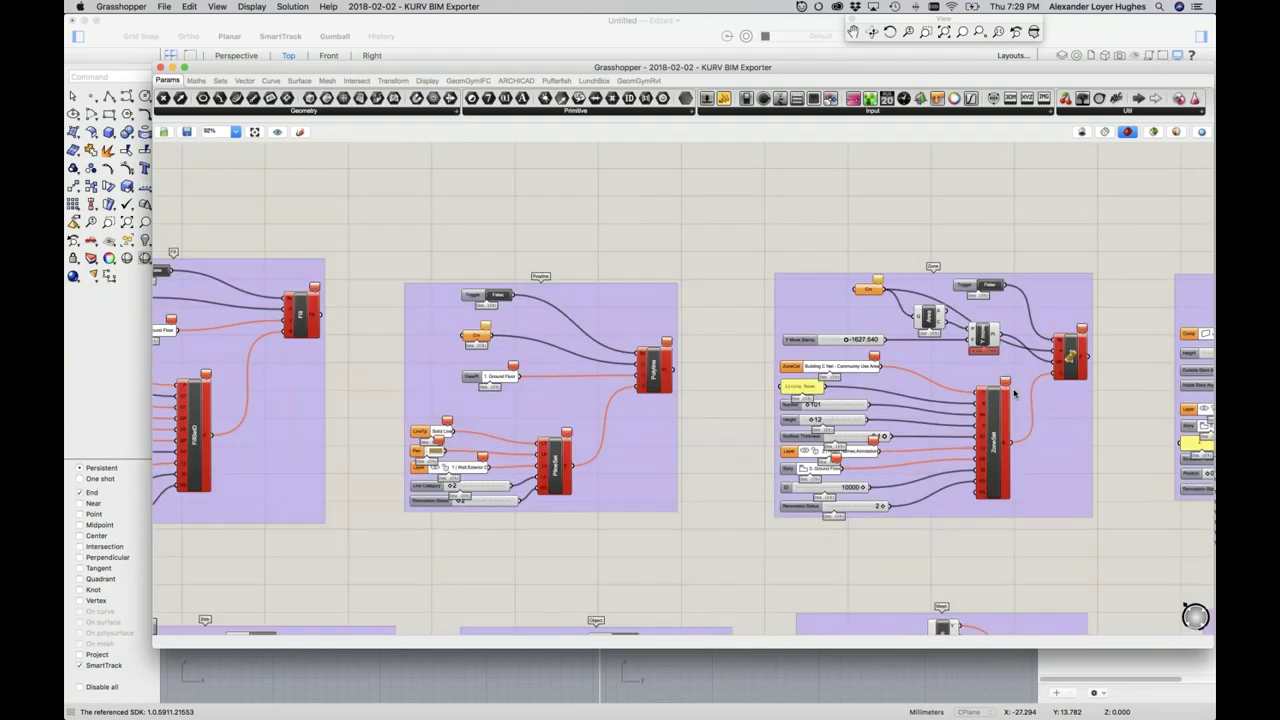
{"action": "scroll", "coordinate": [1015, 395], "scroll_direction": "up", "scroll_amount": 3}
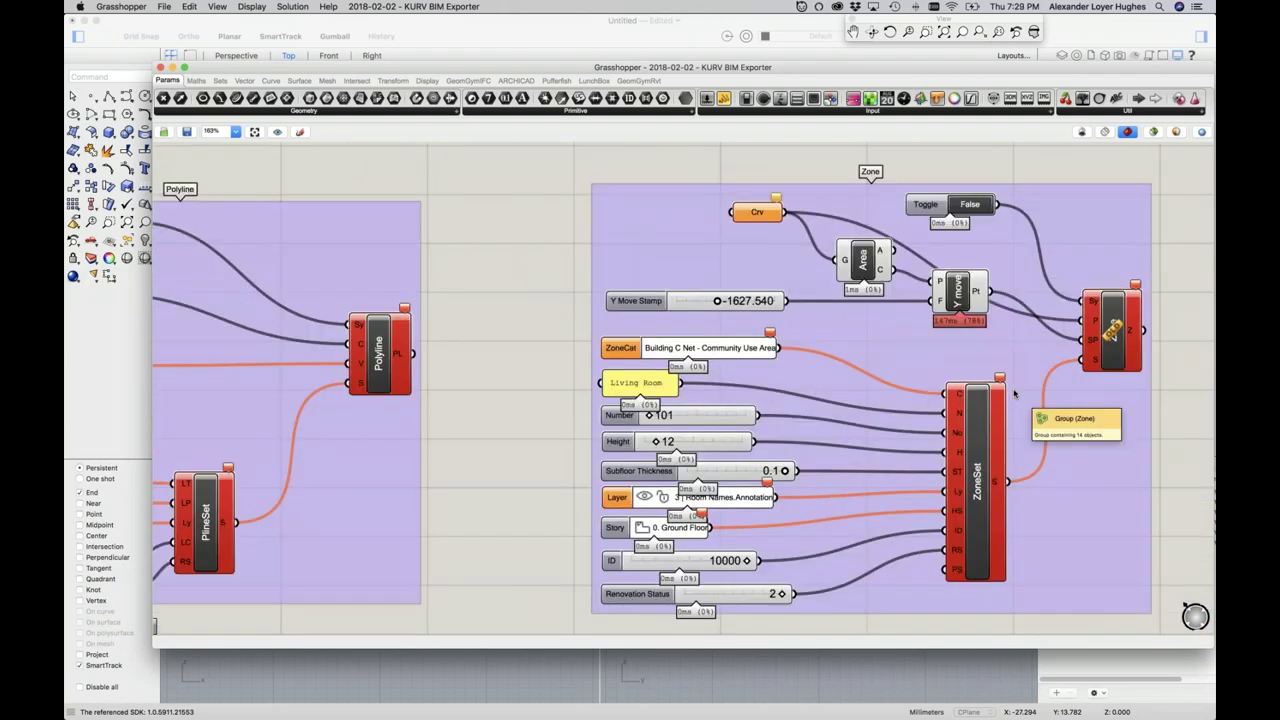
{"action": "scroll", "coordinate": [1015, 395], "scroll_direction": "up", "scroll_amount": 1}
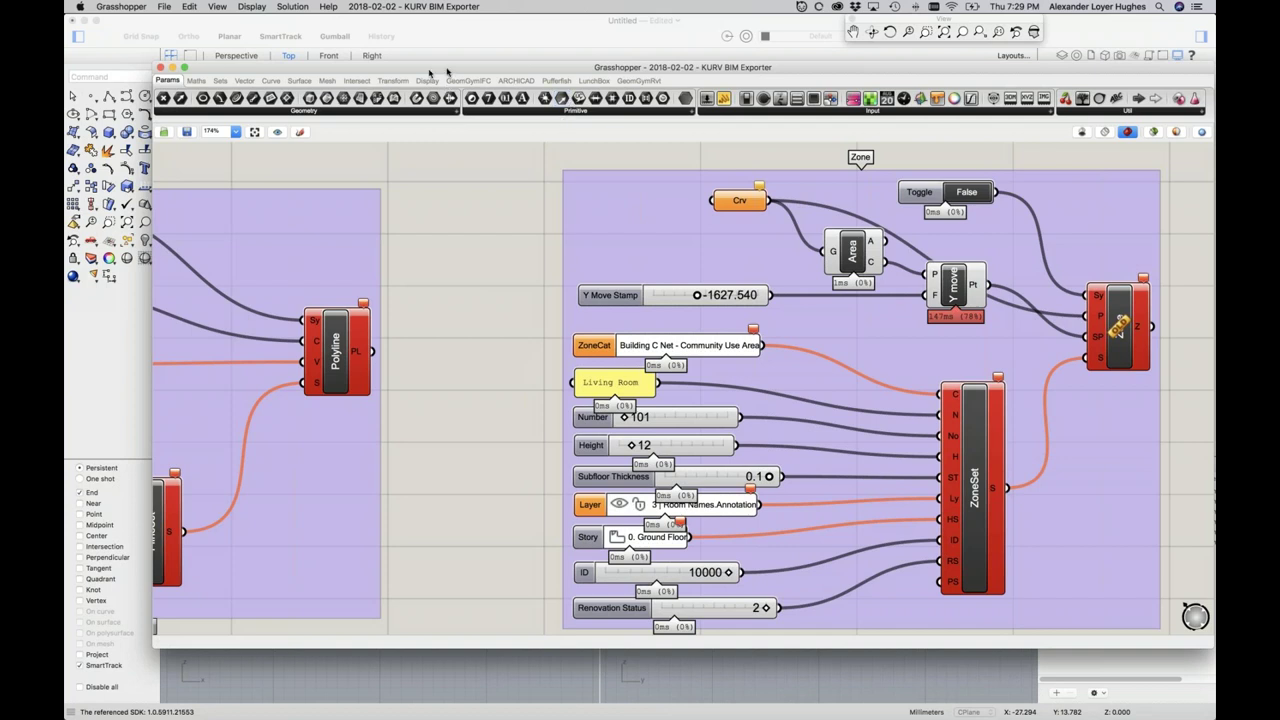
Assign the five-sided polyline from Rhino's Top viewport to the Zone group's Crv parameter as its single curve
{"action": "left_click", "coordinate": [751, 204]}
{"action": "left_click", "coordinate": [656, 59]}
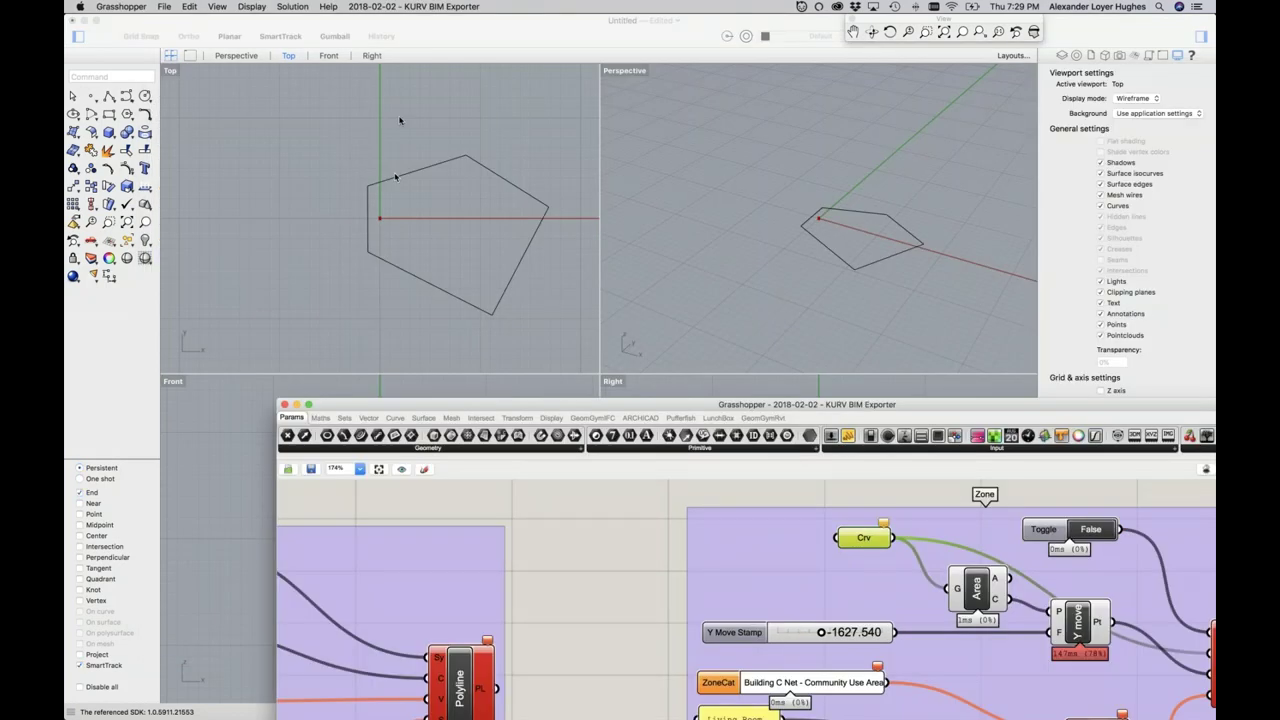
{"action": "left_click", "coordinate": [400, 179]}
{"action": "left_click", "coordinate": [400, 179]}
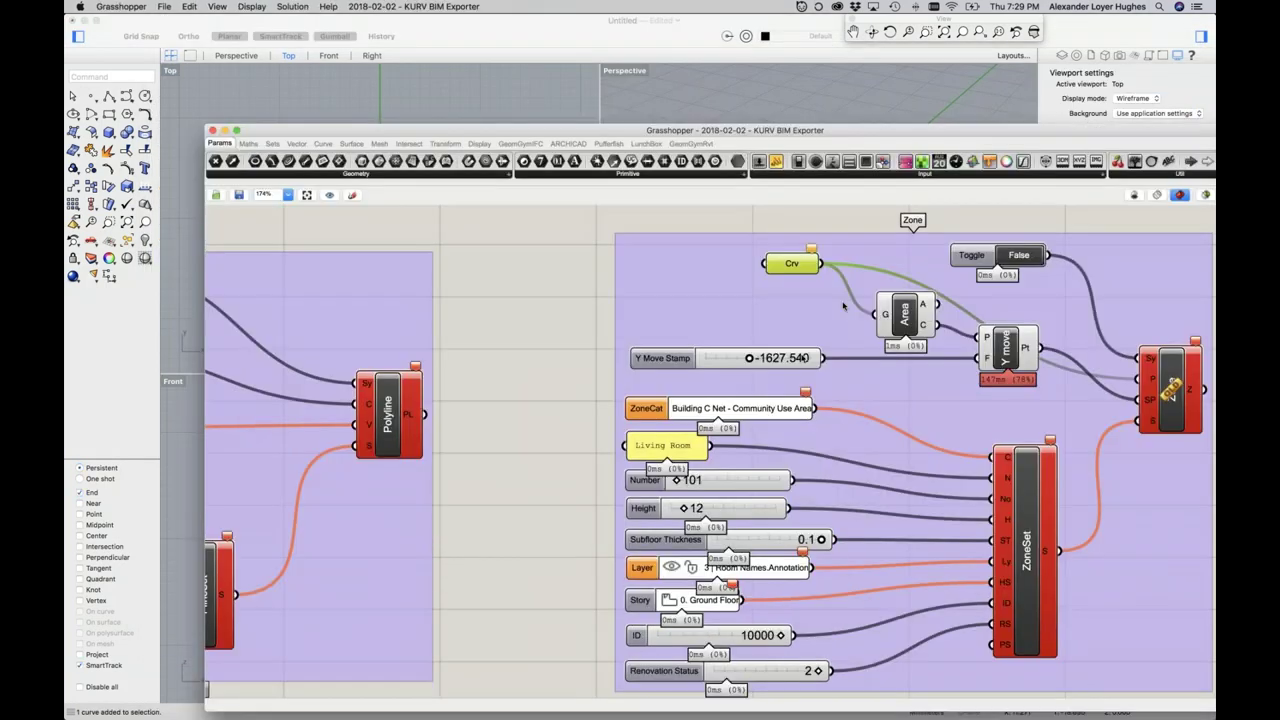
{"action": "right_click", "coordinate": [797, 267]}
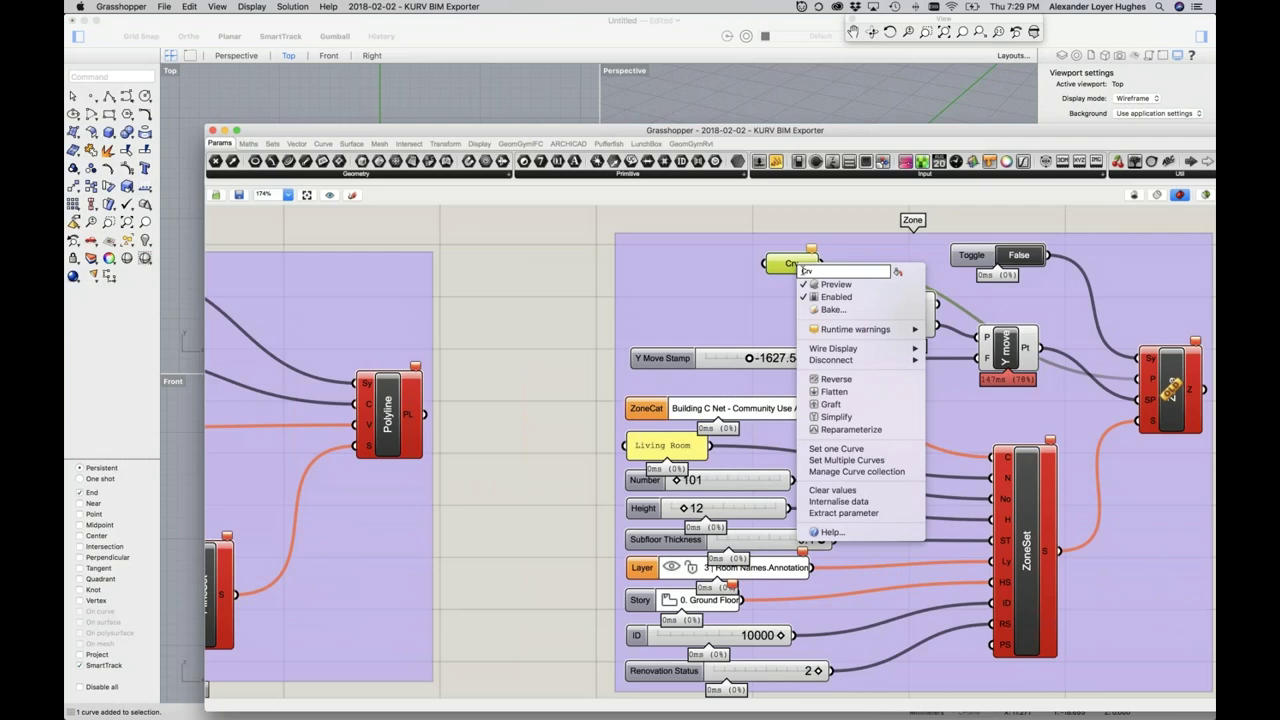
{"action": "left_click", "coordinate": [868, 455]}
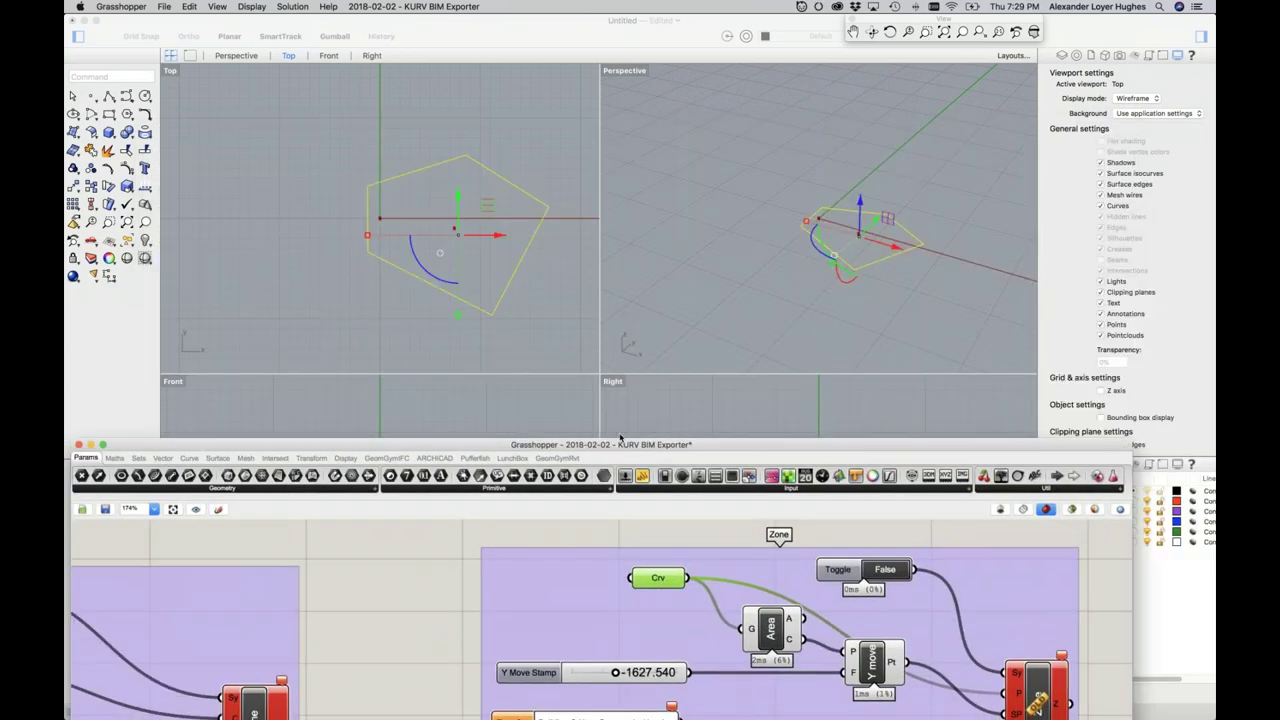
Hide the original five-sided polyline in Rhino with the Hide command
{"action": "left_click", "coordinate": [285, 126]}
{"action": "left_click", "coordinate": [500, 286]}
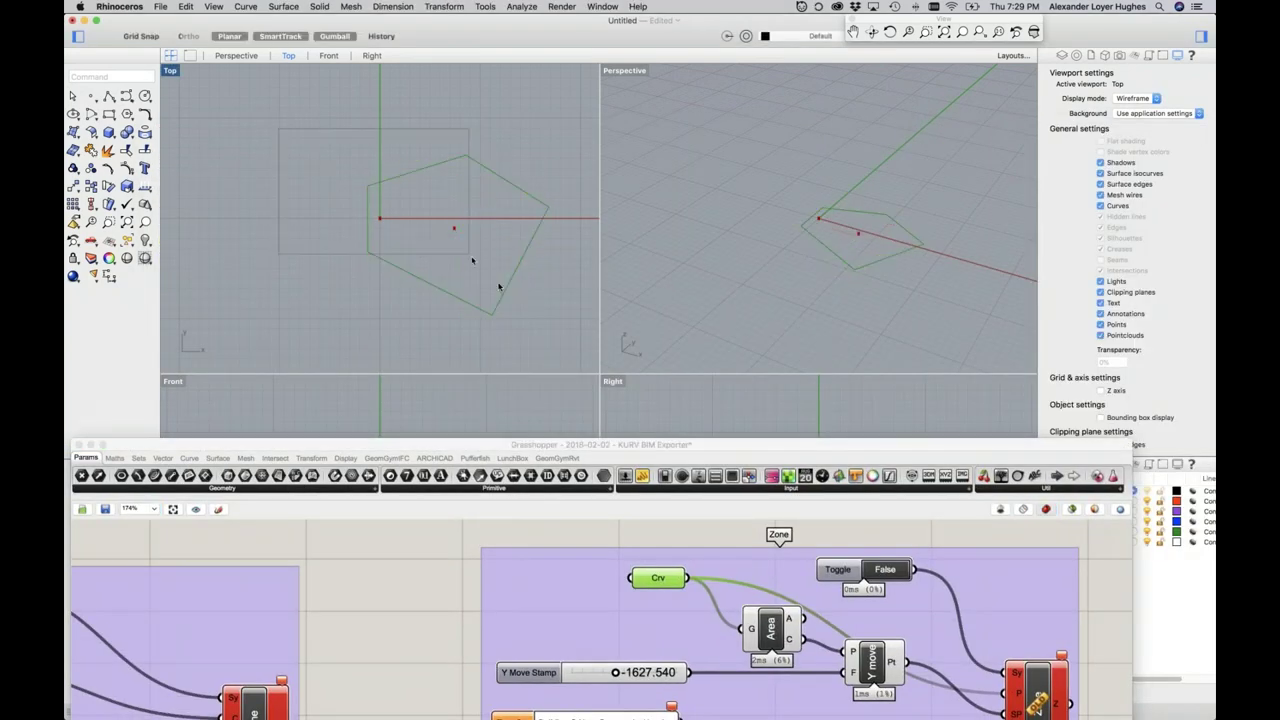
{"action": "left_click", "coordinate": [505, 286]}
{"action": "type", "text": "h"}
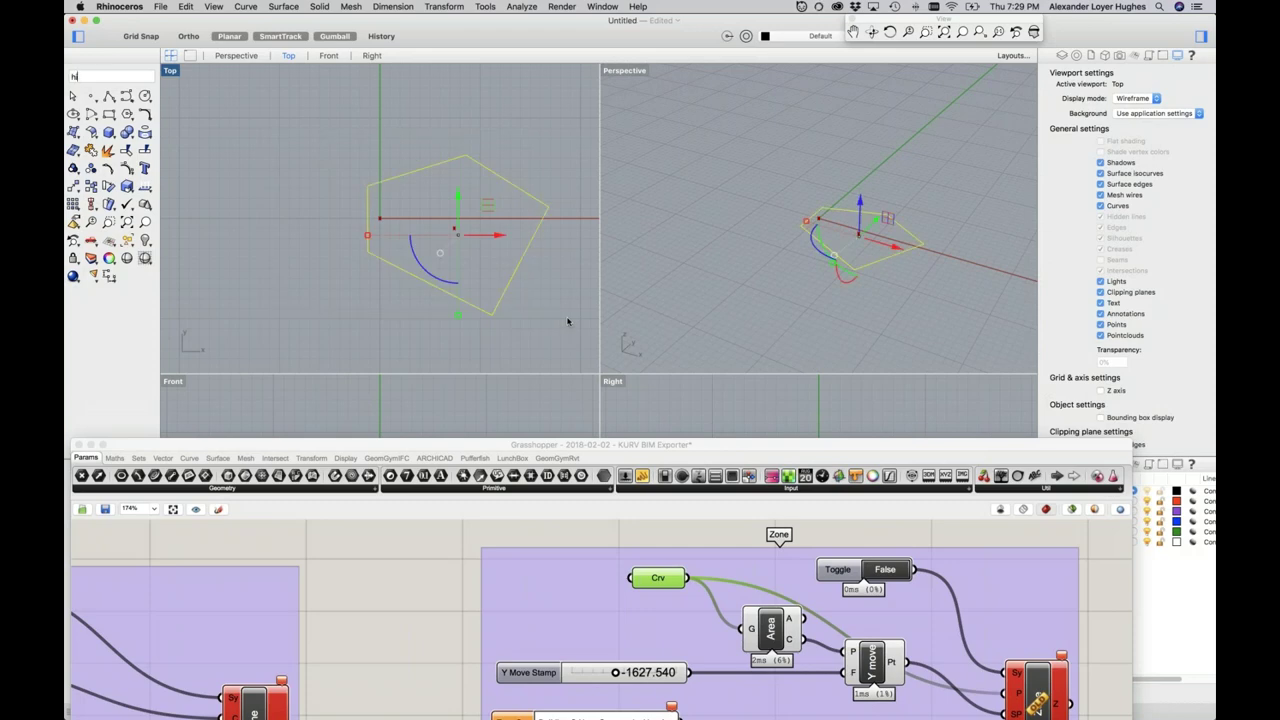
{"action": "key", "text": "Return"}
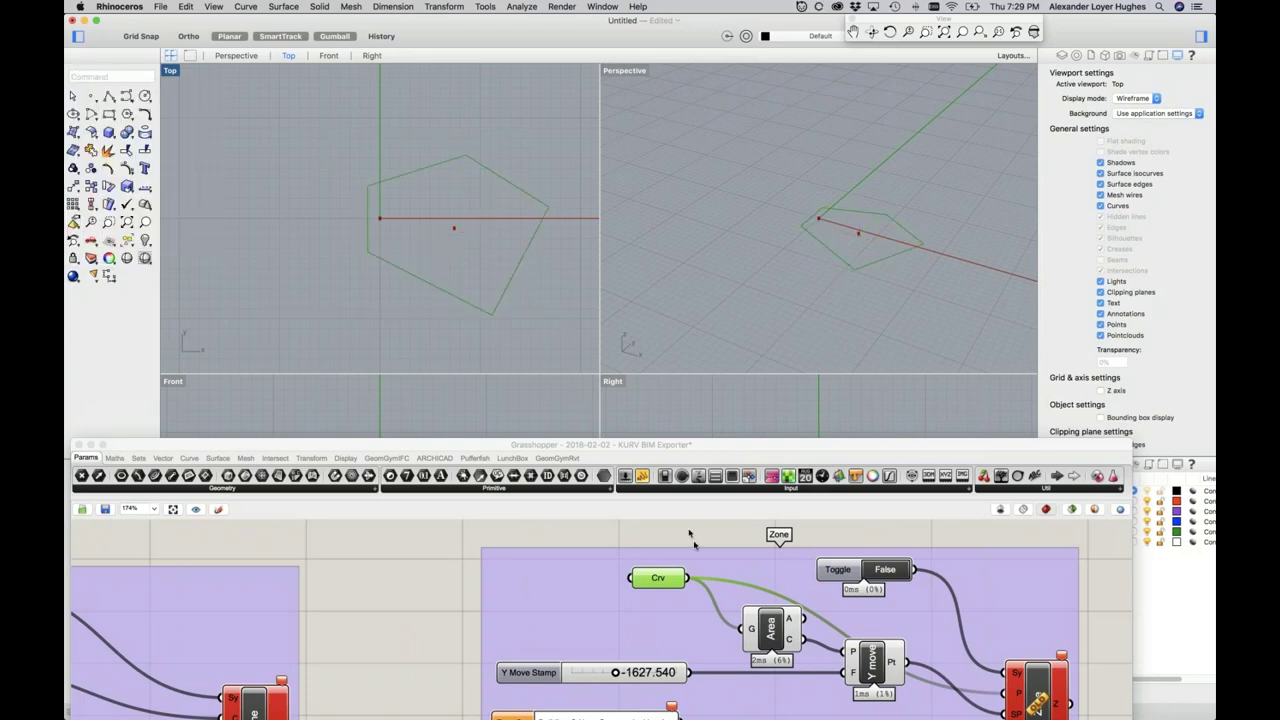
Check the Crv parameter's options and reposition the Grasshopper window over the Rhino viewports to show the whole Zone group
{"action": "right_click", "coordinate": [671, 589]}
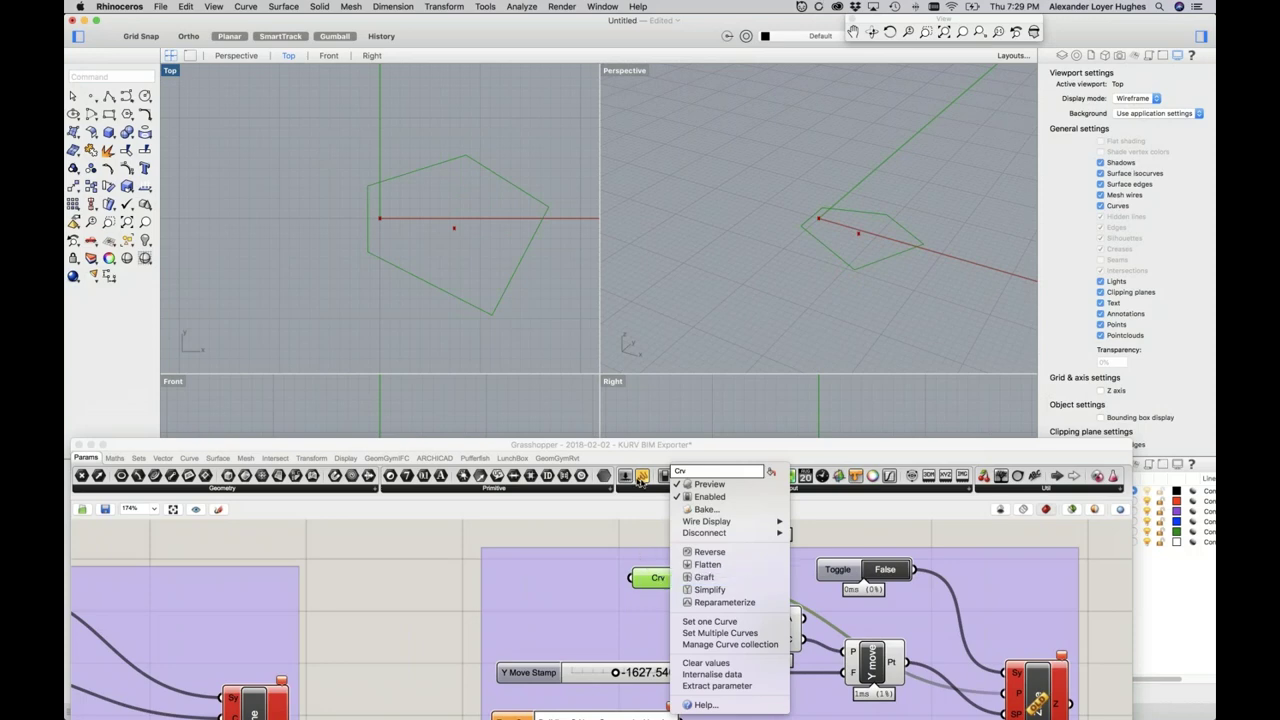
{"action": "left_click", "coordinate": [714, 294]}
{"action": "left_click_drag", "start_coordinate": [658, 447], "coordinate": [708, 56]}
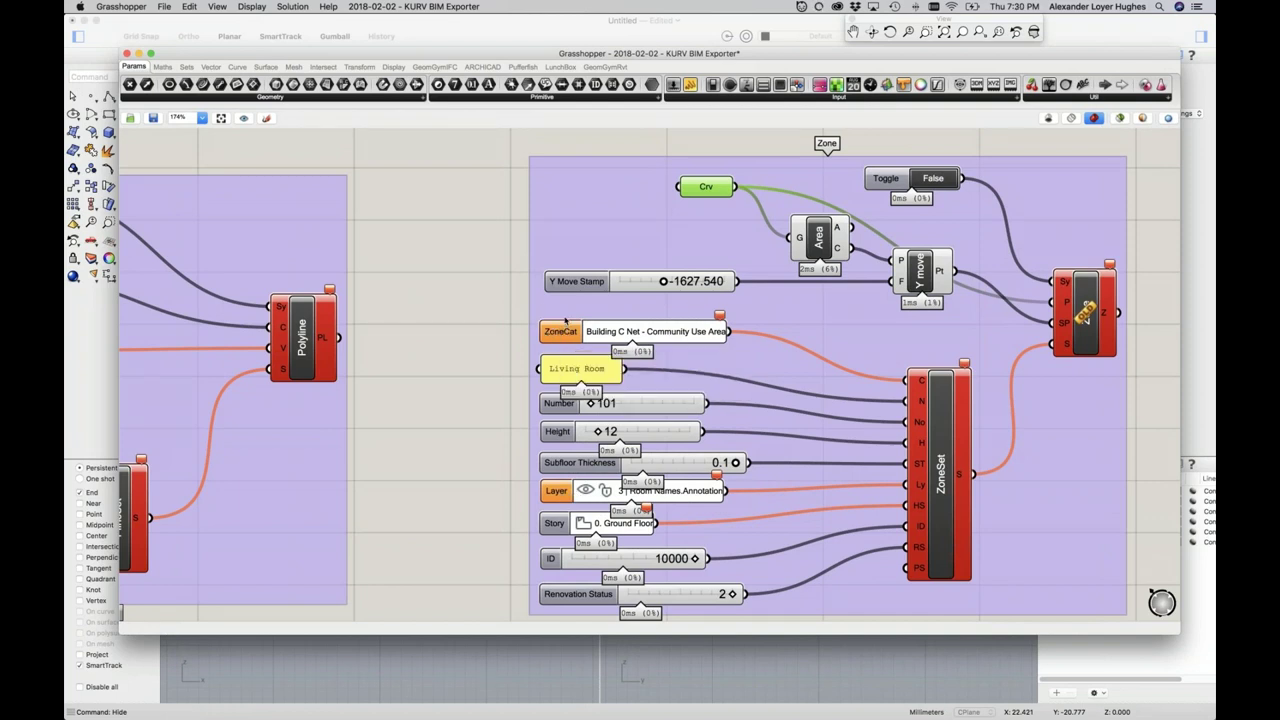
Switch to ARCHICAD, start the Grasshopper Connection to the KURV BIM Exporter definition, and move its palette clear of the plan
{"action": "key", "text": "super+Tab"}
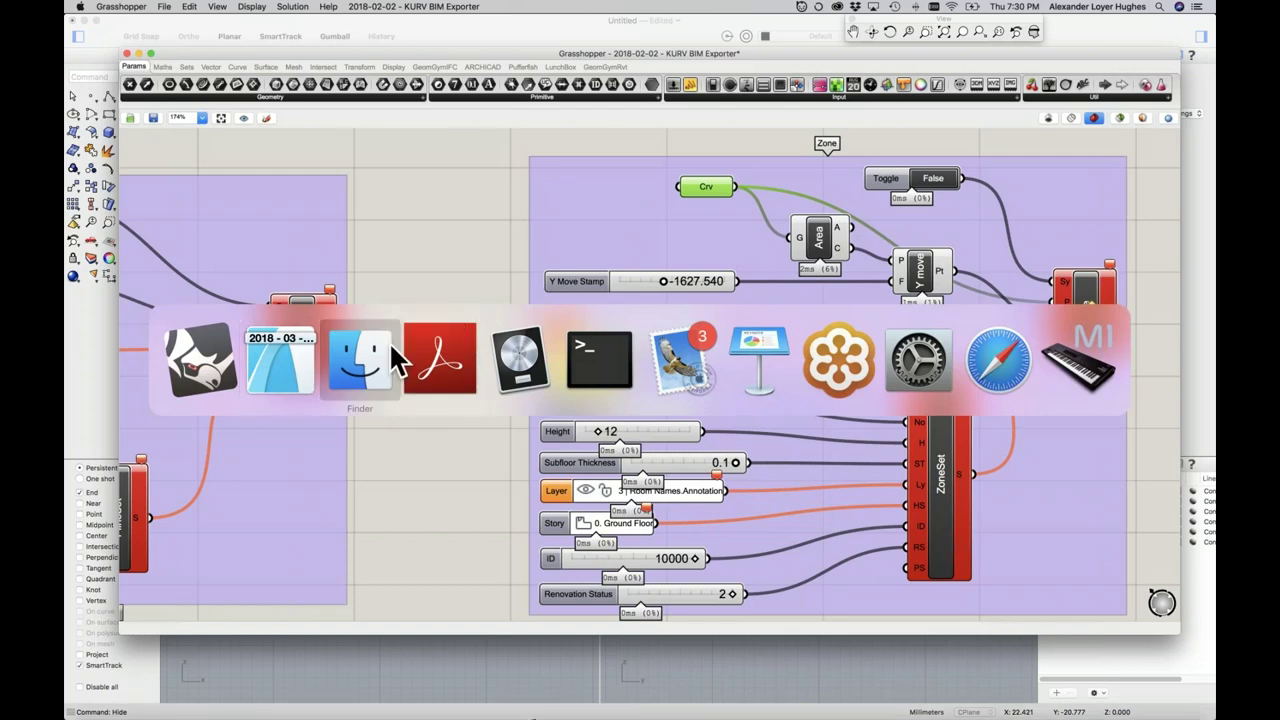
{"action": "left_click", "coordinate": [290, 358]}
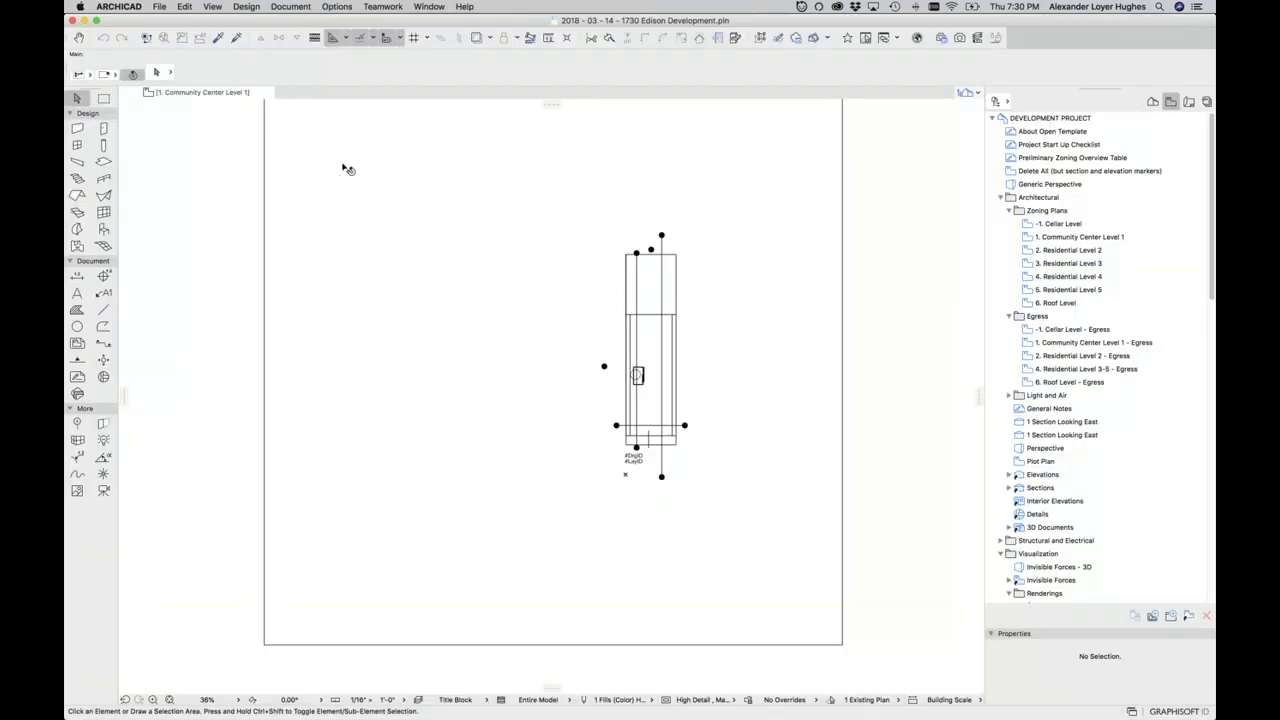
{"action": "left_click", "coordinate": [380, 6]}
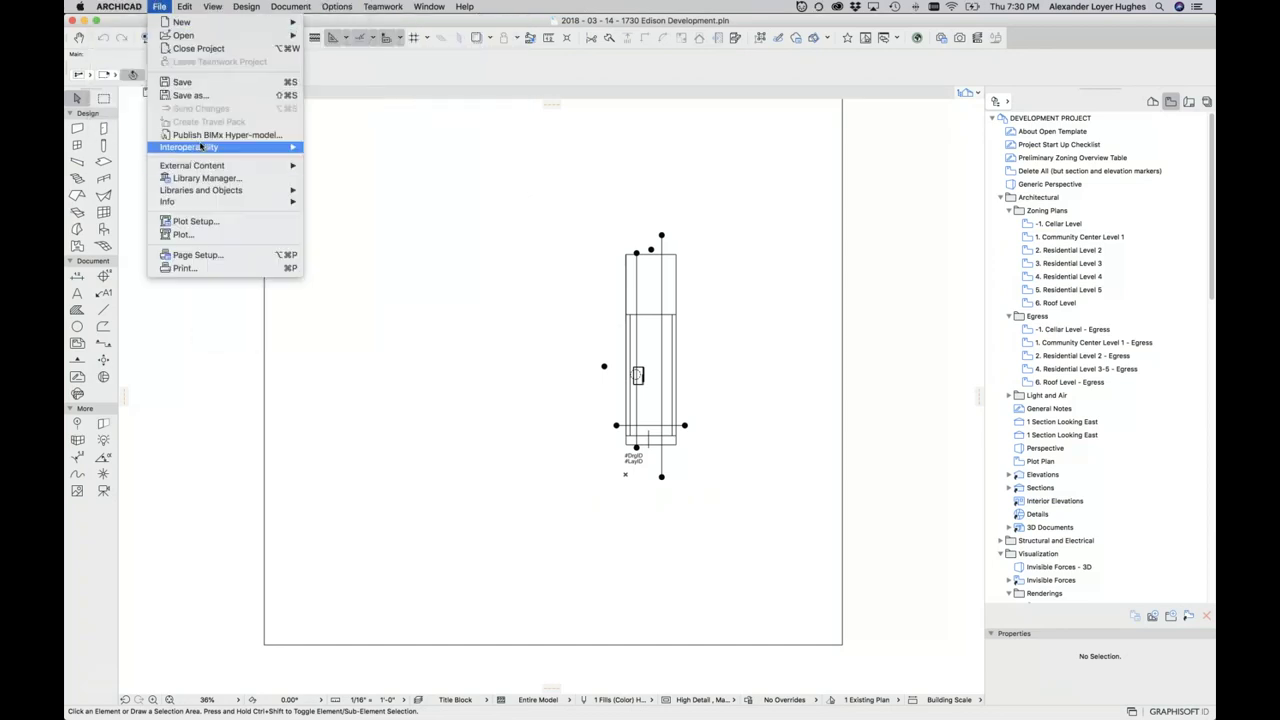
{"action": "mouse_move", "coordinate": [200, 147]}
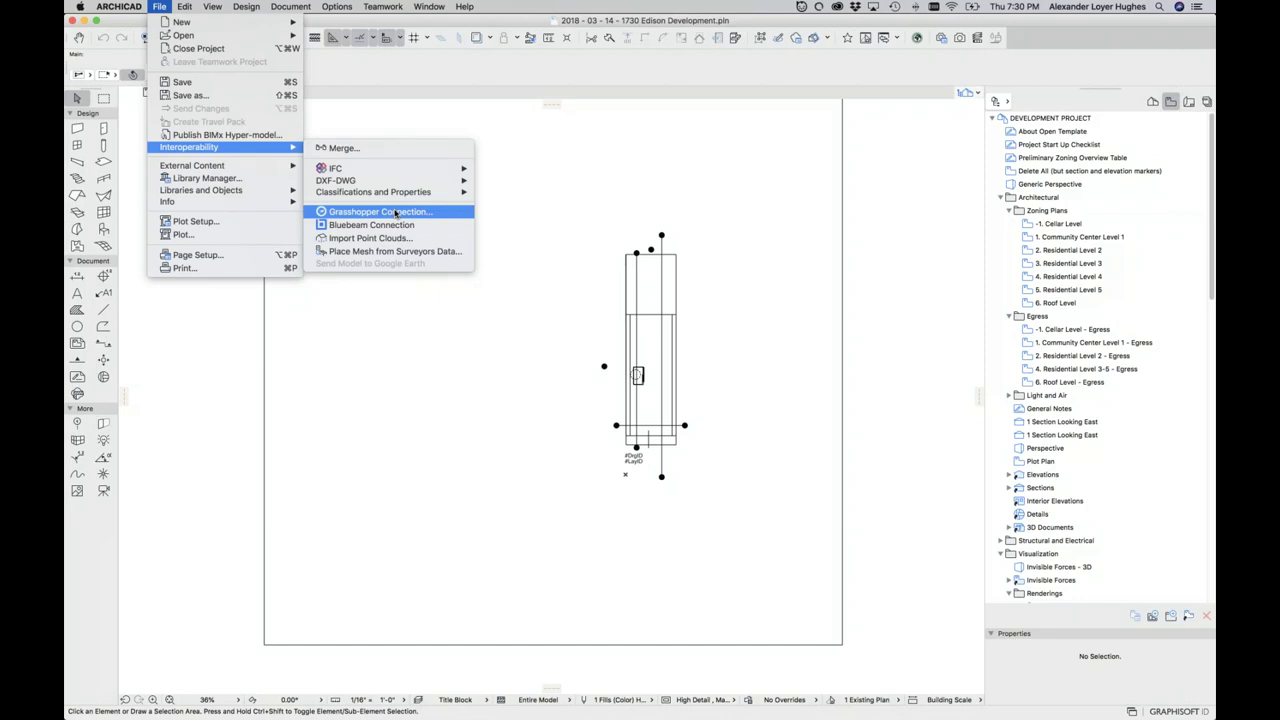
{"action": "left_click", "coordinate": [397, 213]}
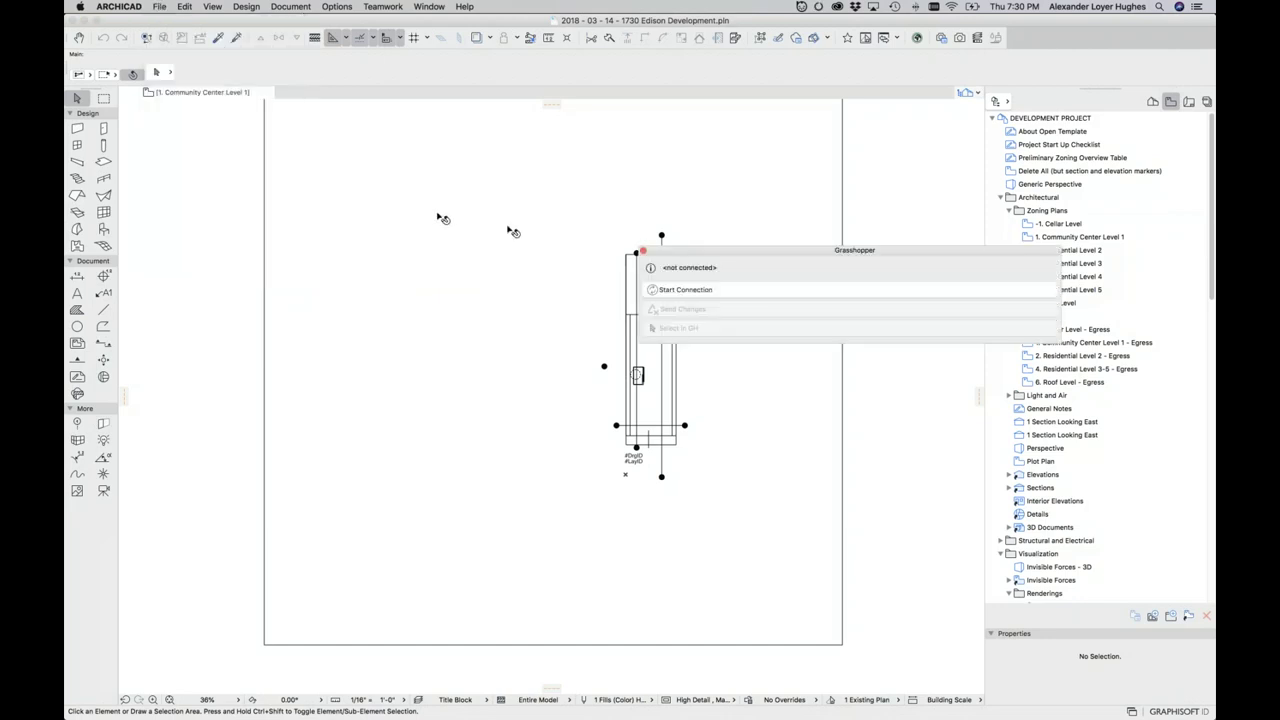
{"action": "left_click", "coordinate": [768, 290]}
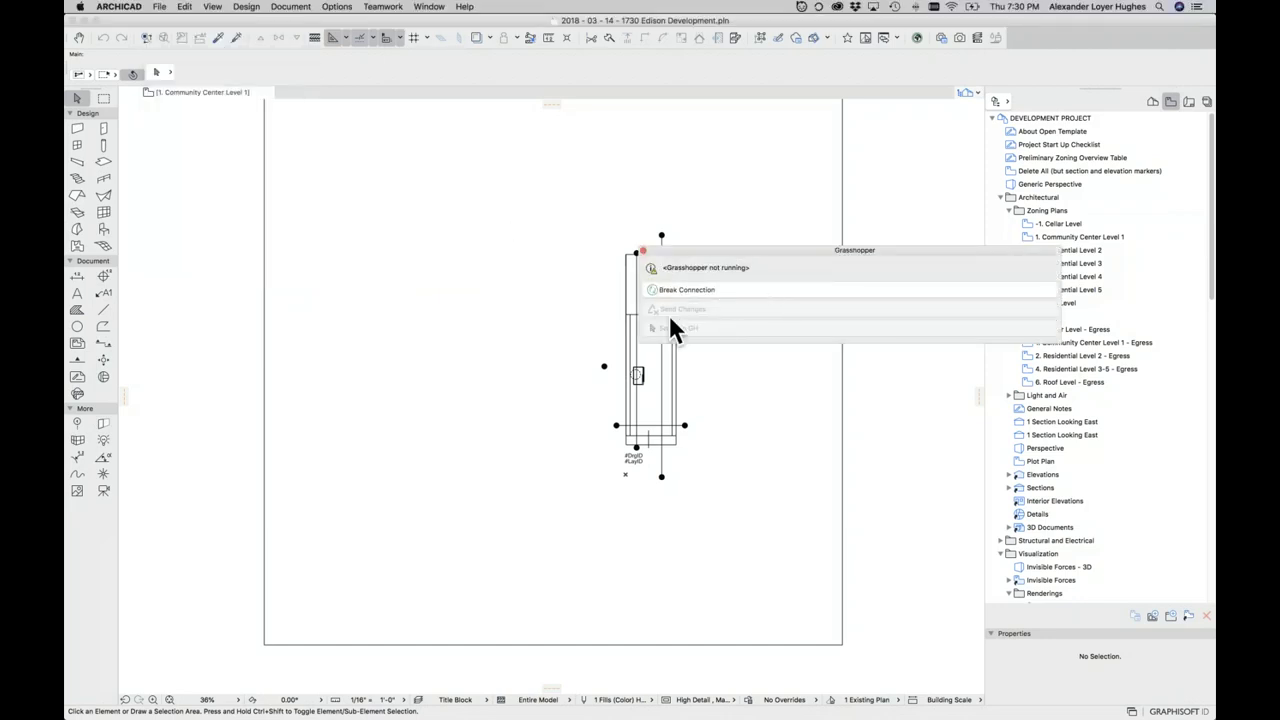
{"action": "left_click_drag", "start_coordinate": [725, 249], "coordinate": [478, 162]}
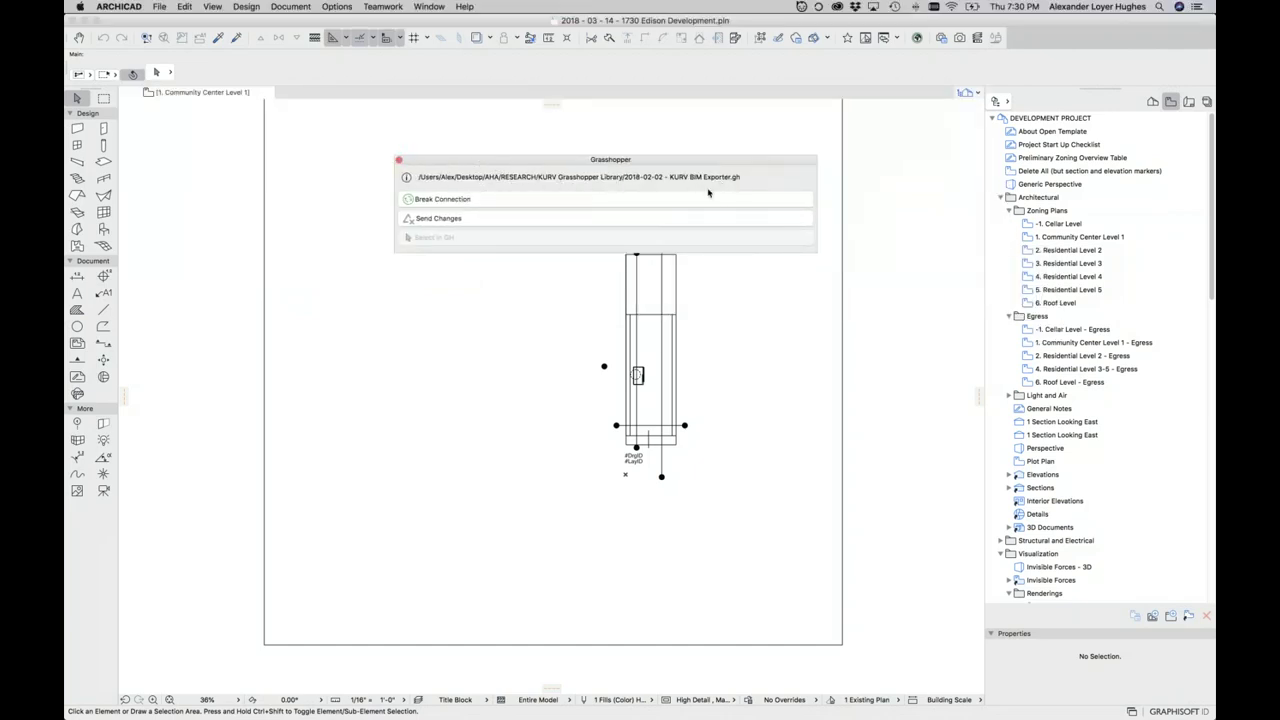
{"action": "left_click_drag", "start_coordinate": [446, 159], "coordinate": [766, 147]}
Return to Grasshopper and set the Zone group's zone category to 1.04 Community Center Unit Gross Area
{"action": "scroll", "coordinate": [535, 470], "scroll_direction": "down", "scroll_amount": 10}
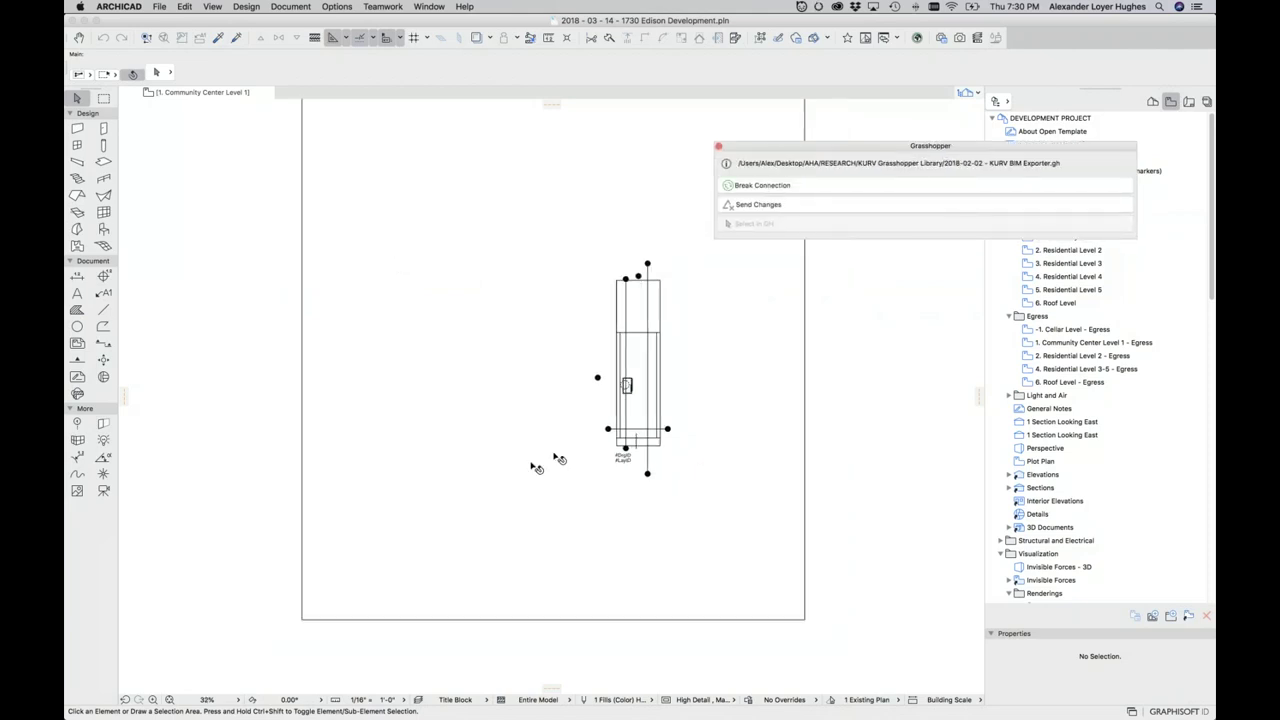
{"action": "scroll", "coordinate": [455, 495], "scroll_direction": "up", "scroll_amount": 8}
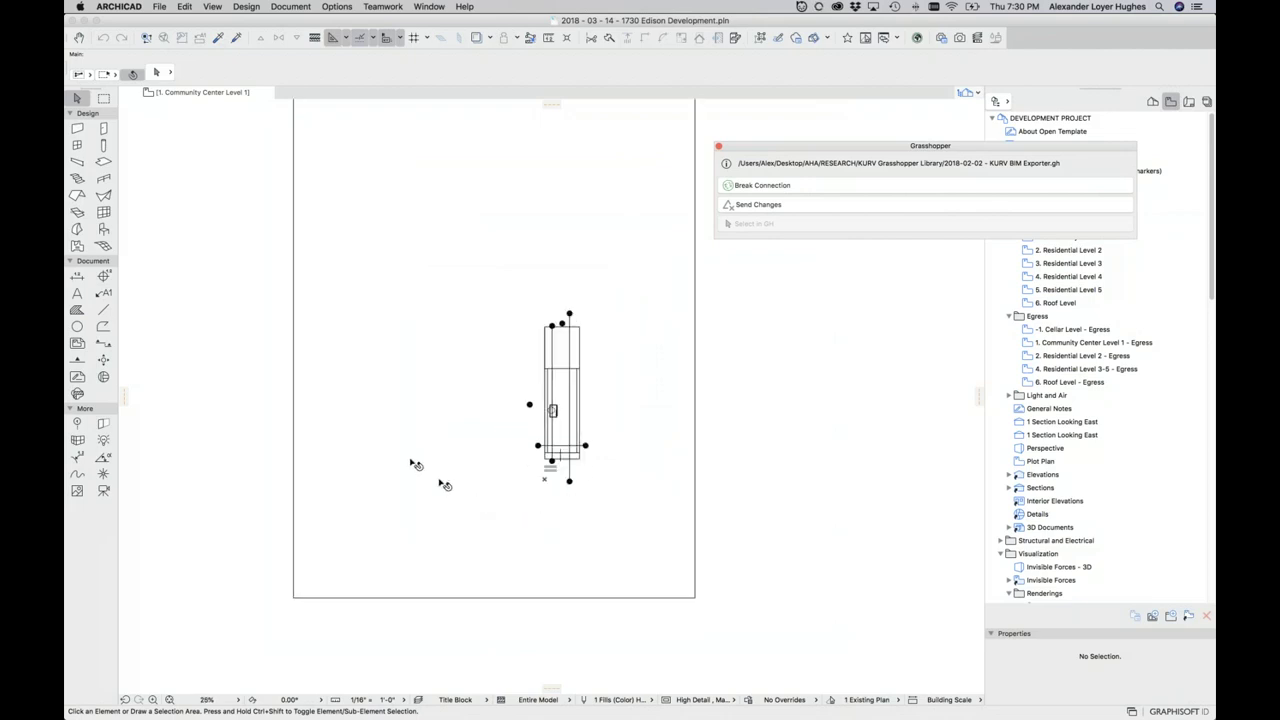
{"action": "scroll", "coordinate": [545, 500], "scroll_direction": "up", "scroll_amount": 5}
{"action": "scroll", "coordinate": [556, 452], "scroll_direction": "up", "scroll_amount": 3}
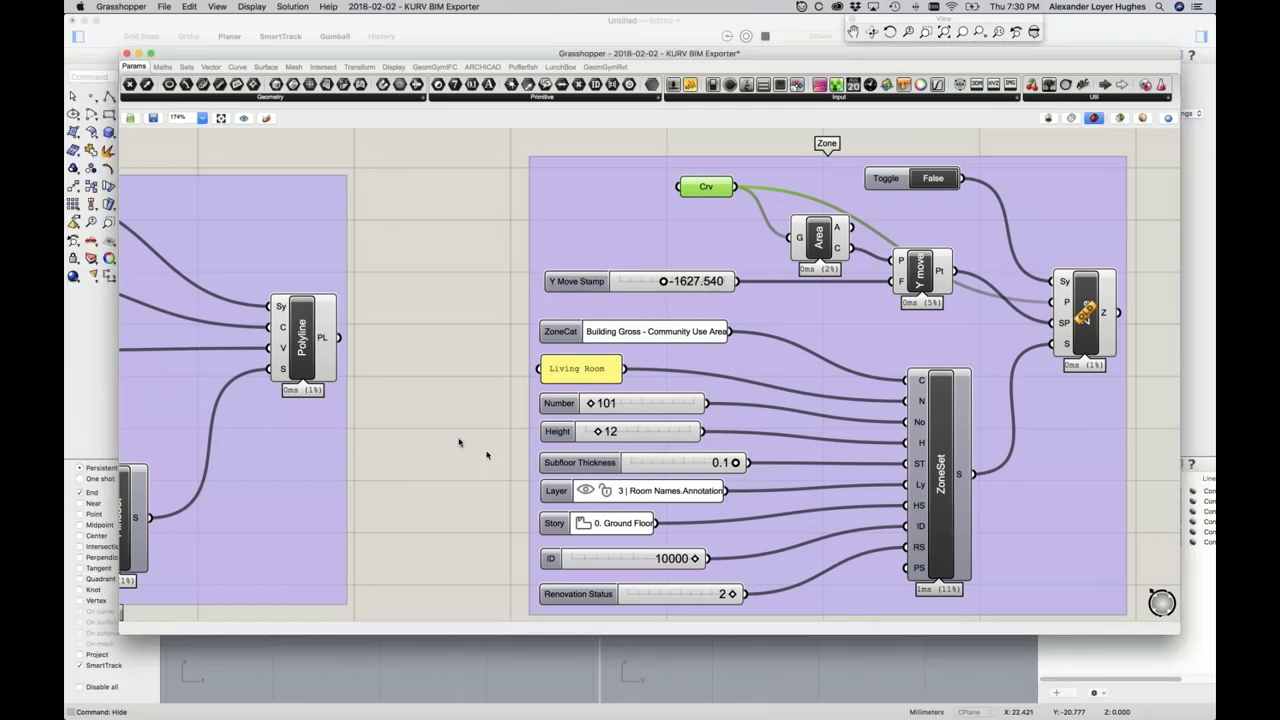
{"action": "left_click", "coordinate": [632, 334]}
{"action": "double_click", "coordinate": [632, 334]}
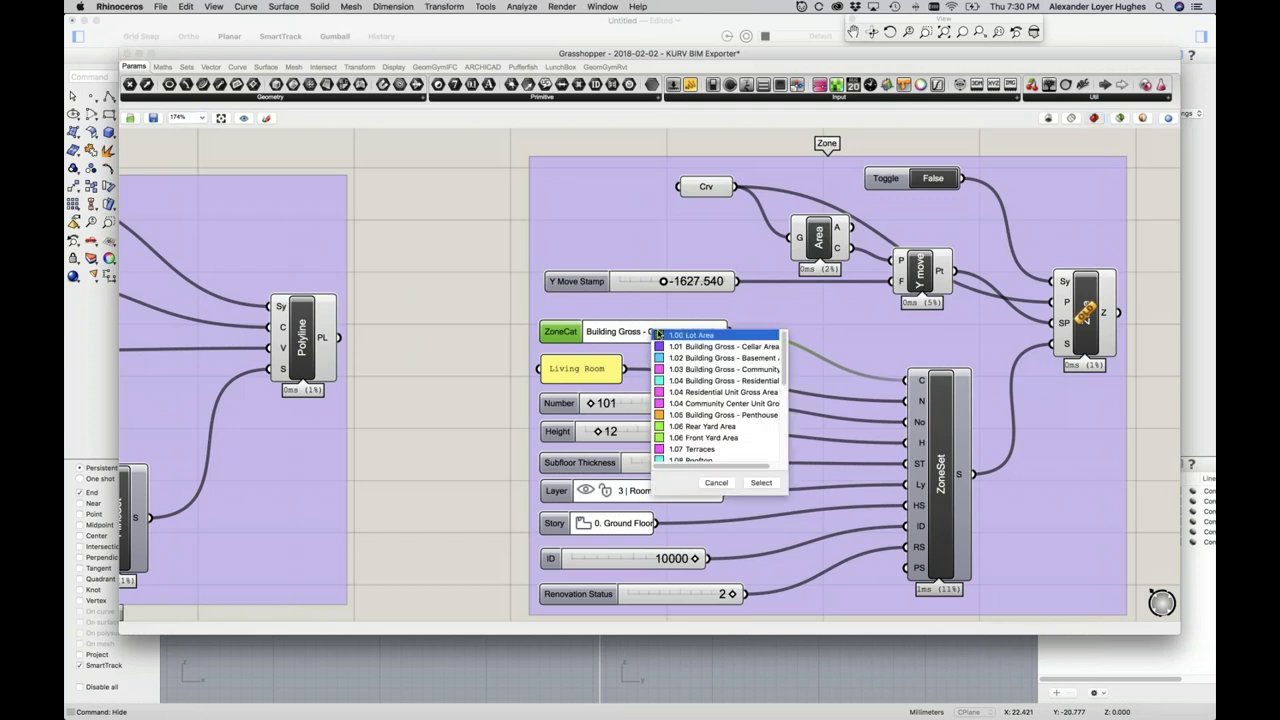
{"action": "mouse_move", "coordinate": [786, 360]}
{"action": "left_mouse_down"}
{"action": "mouse_move", "coordinate": [786, 395]}
{"action": "mouse_move", "coordinate": [789, 350]}
{"action": "left_mouse_up"}
{"action": "left_click", "coordinate": [723, 392]}
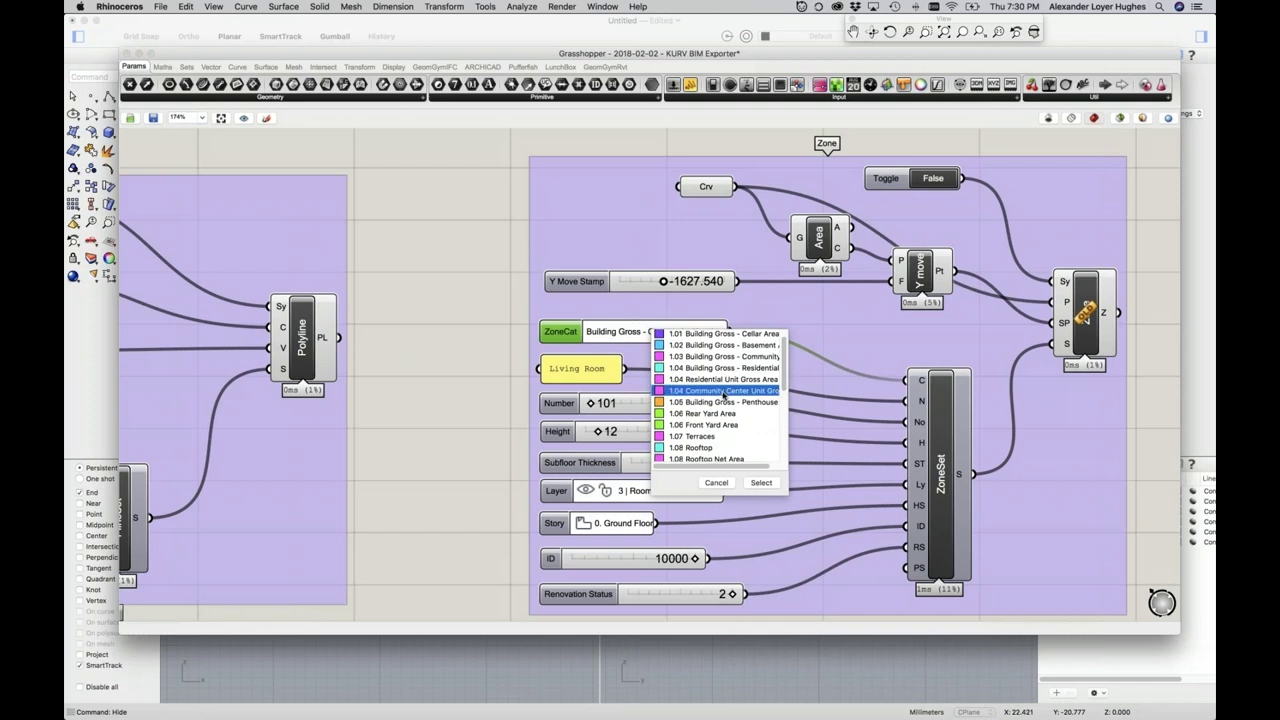
{"action": "key", "text": "Return"}
Replace the zone name in the Zone group's text panel with Bathroom
{"action": "left_click", "coordinate": [585, 370]}
{"action": "double_click", "coordinate": [590, 370]}
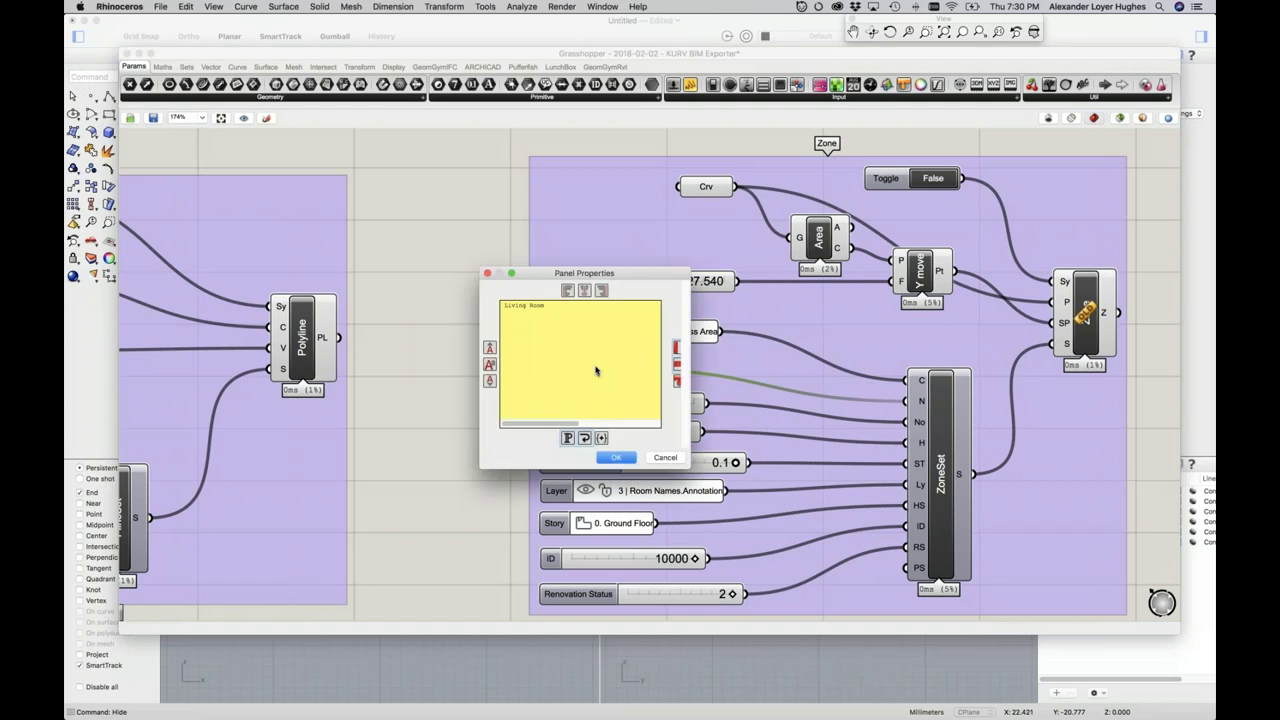
{"action": "key", "text": "super+a"}
{"action": "type", "text": "N"}
{"action": "left_click", "coordinate": [616, 458]}
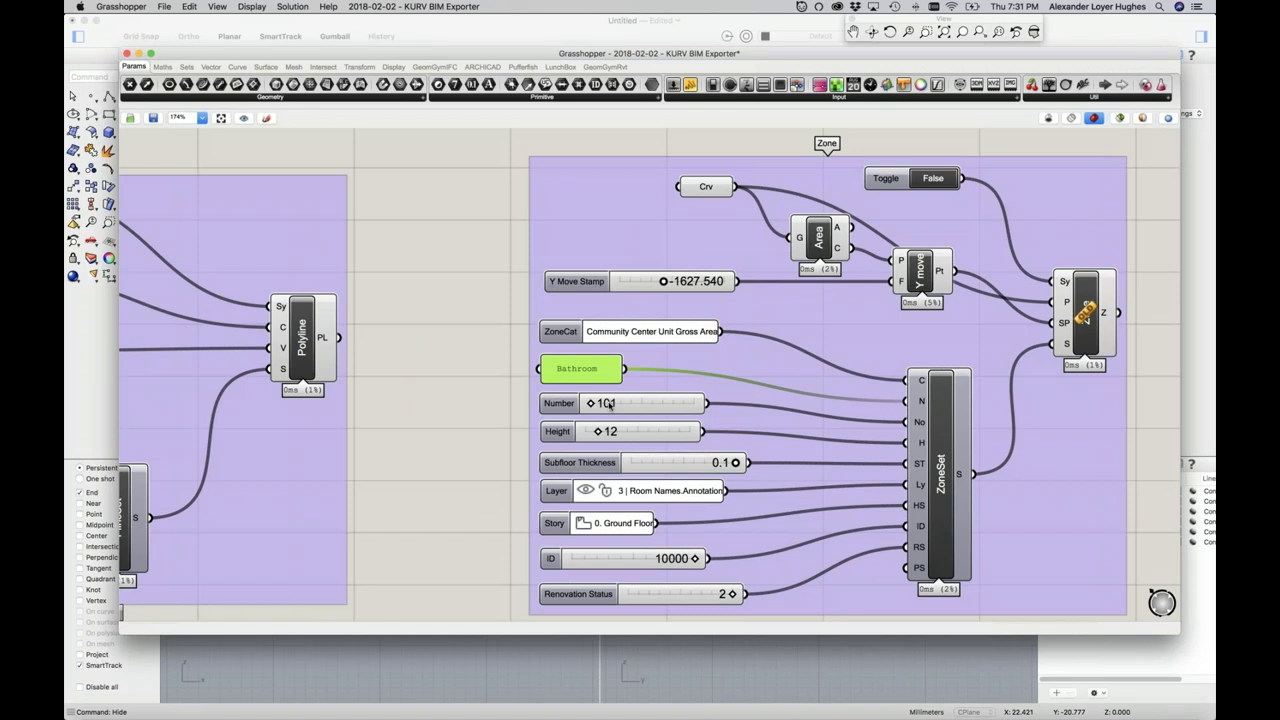
Browse the ARCHICAD layers offered for the Zone group's Layer parameter, leaving the list without picking one
{"action": "left_click", "coordinate": [697, 497]}
{"action": "left_click", "coordinate": [665, 480]}
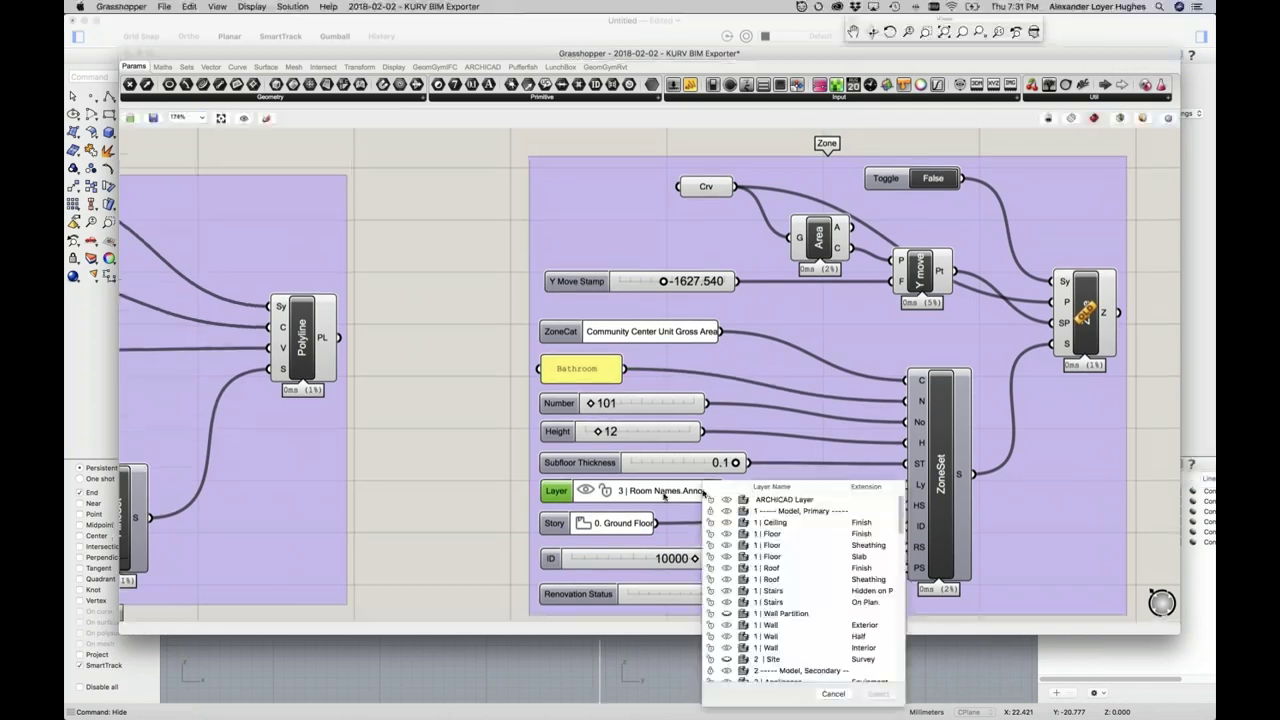
{"action": "left_click", "coordinate": [700, 503]}
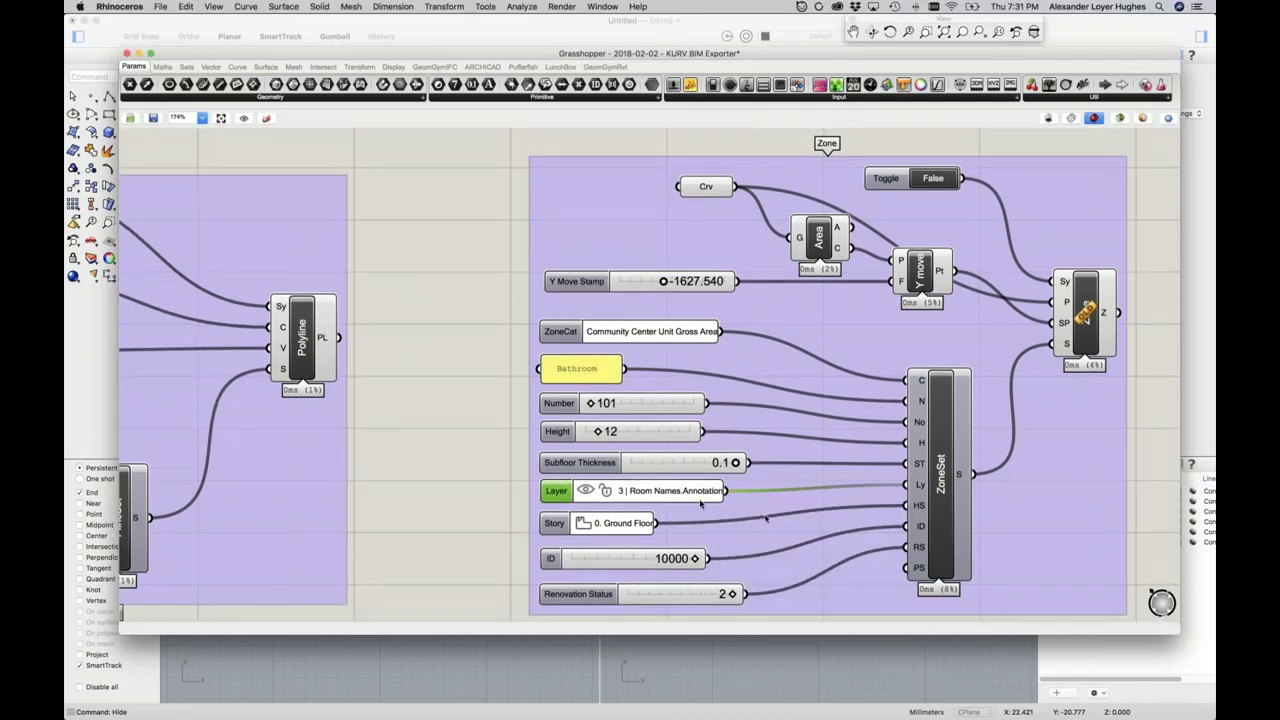
{"action": "left_click", "coordinate": [703, 493]}
{"action": "left_click", "coordinate": [733, 481]}
{"action": "left_click", "coordinate": [733, 481]}
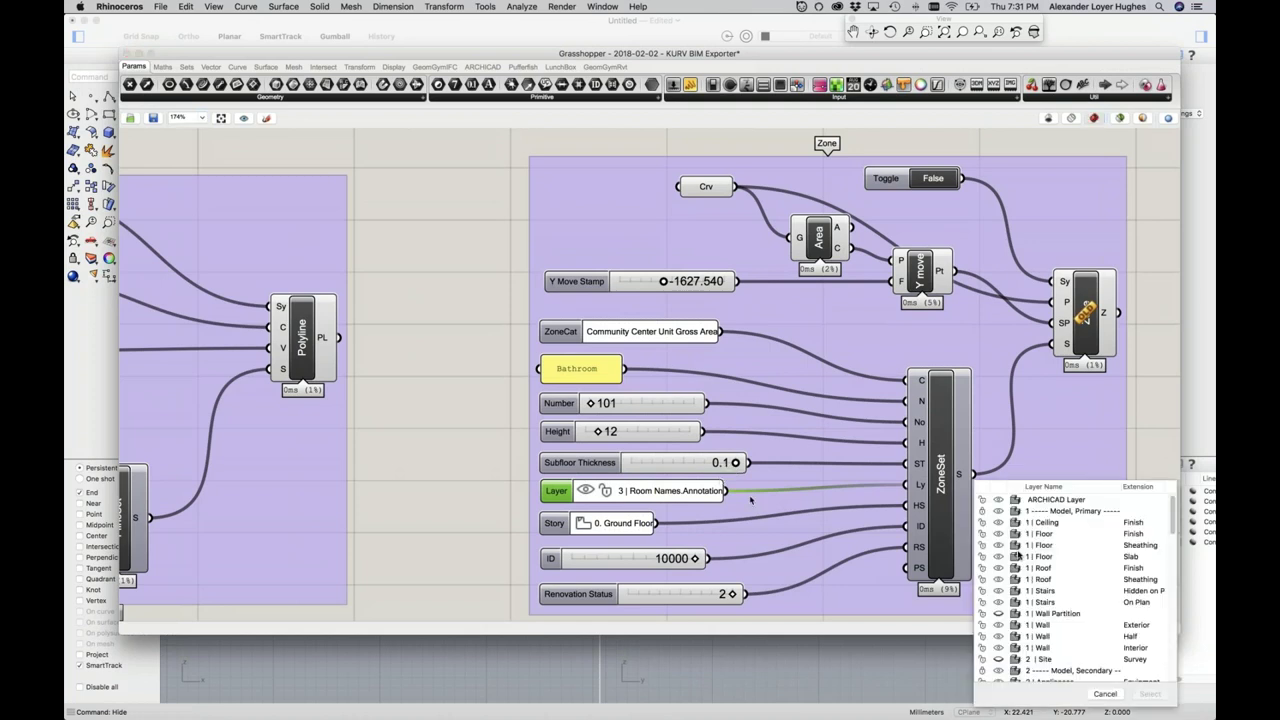
{"action": "left_click", "coordinate": [884, 517]}
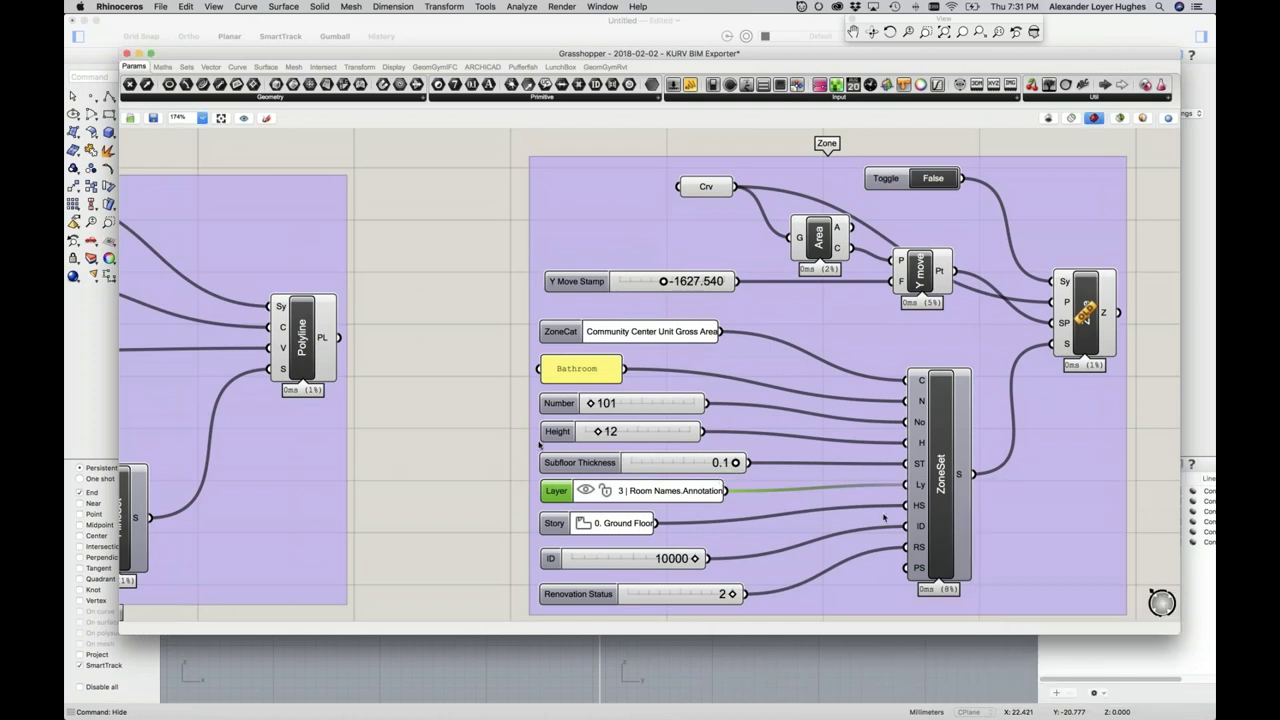
Review the ARCHICAD stories offered for the Zone group's Story parameter, leaving the list without choosing one, and select the ID slider
{"action": "left_click", "coordinate": [606, 528]}
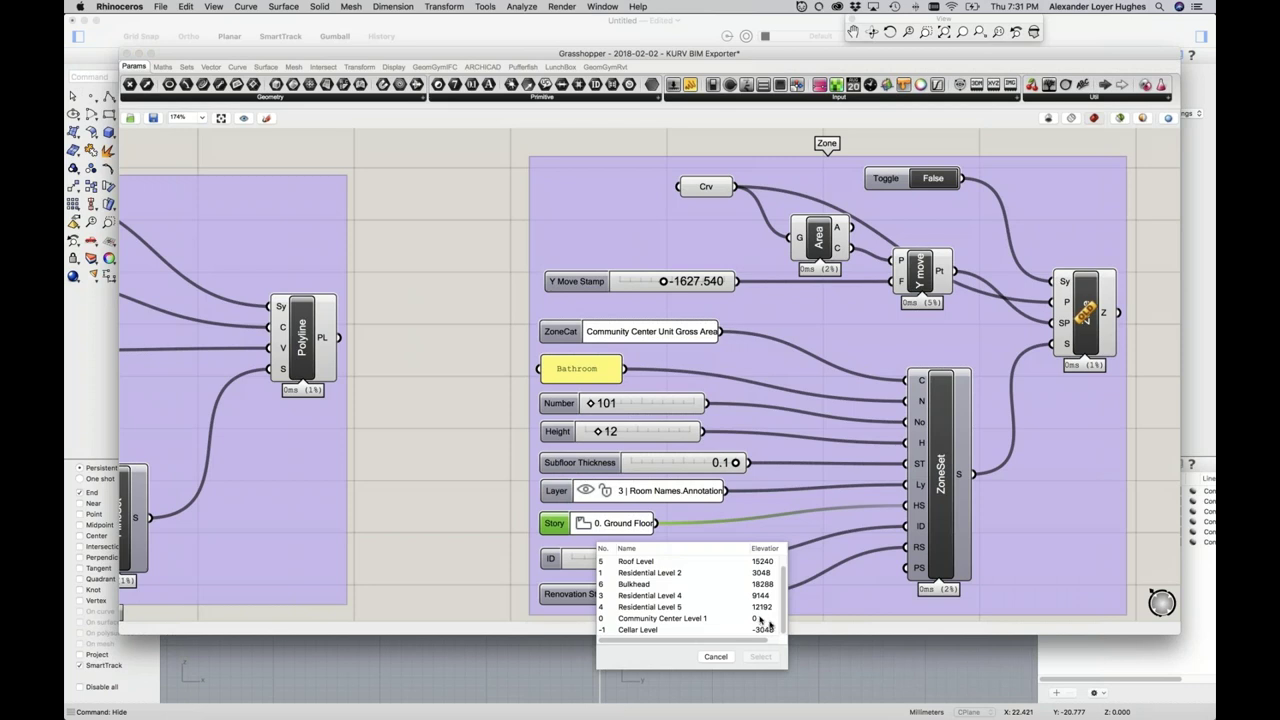
{"action": "left_click", "coordinate": [601, 523]}
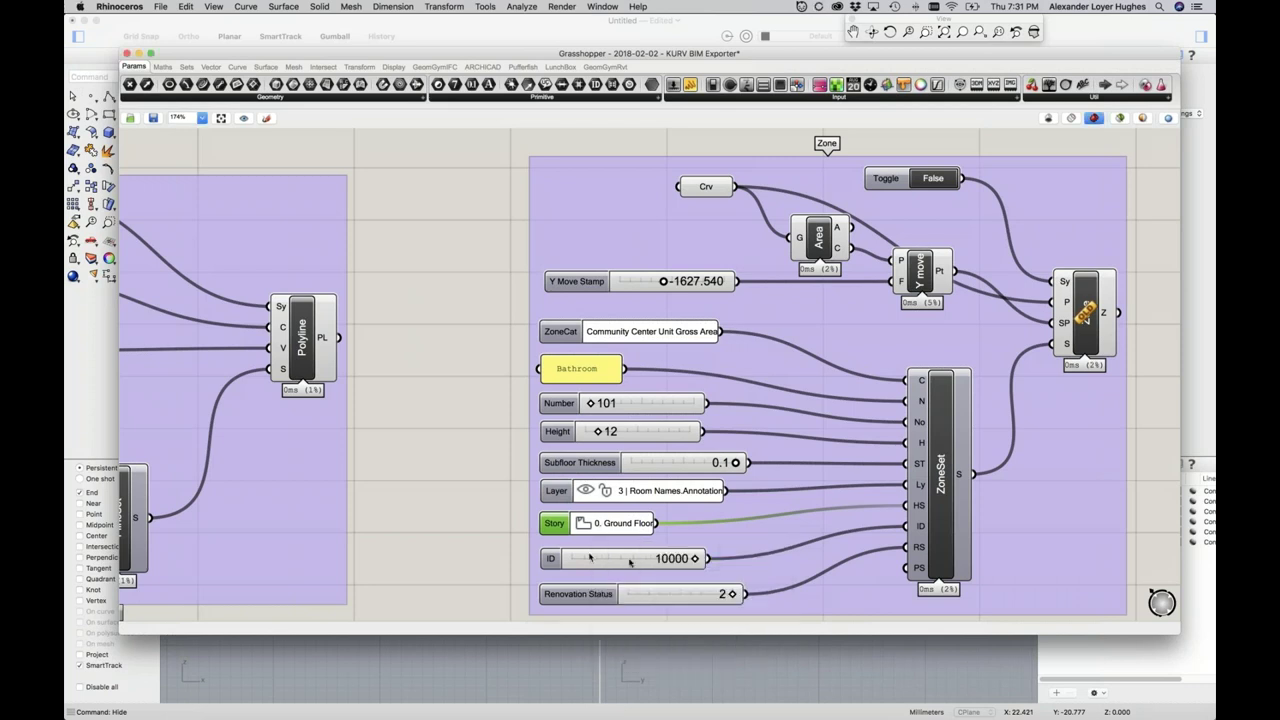
{"action": "left_click", "coordinate": [576, 559]}
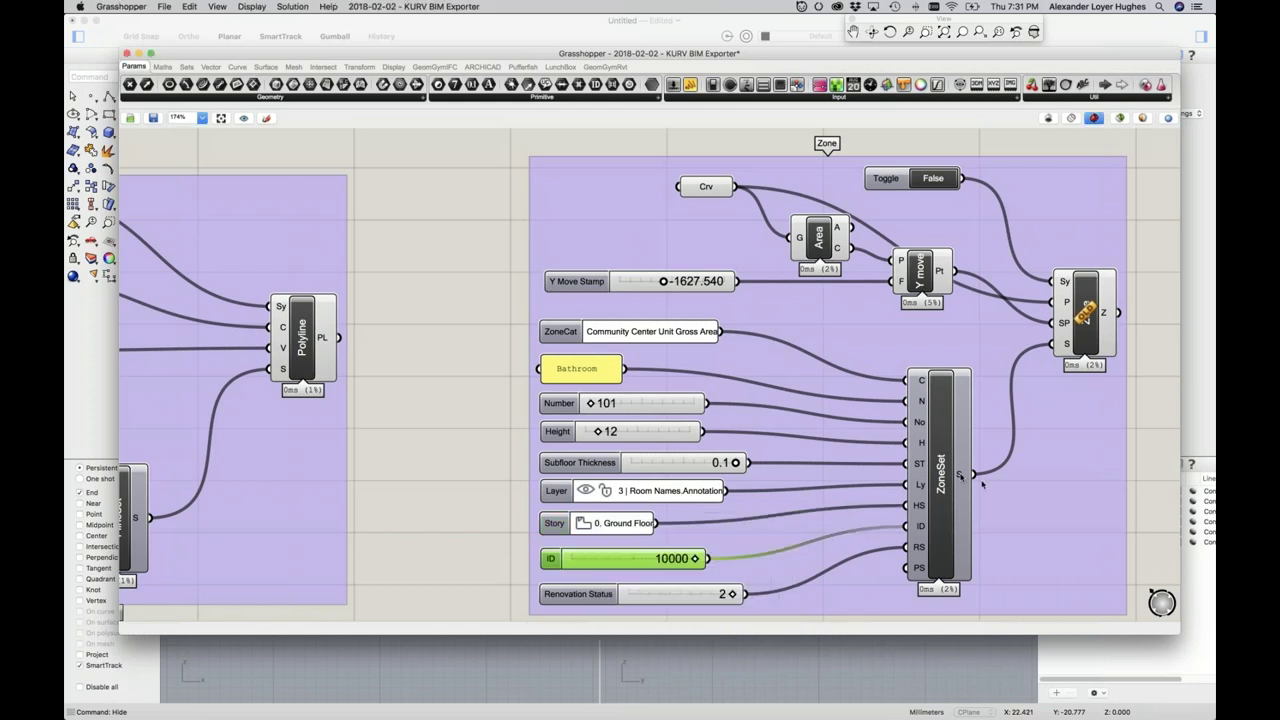
Try to synchronize the zone with ARCHICAD by setting the Zone group's toggle to True, and inspect the Zone component
{"action": "left_click", "coordinate": [933, 178]}
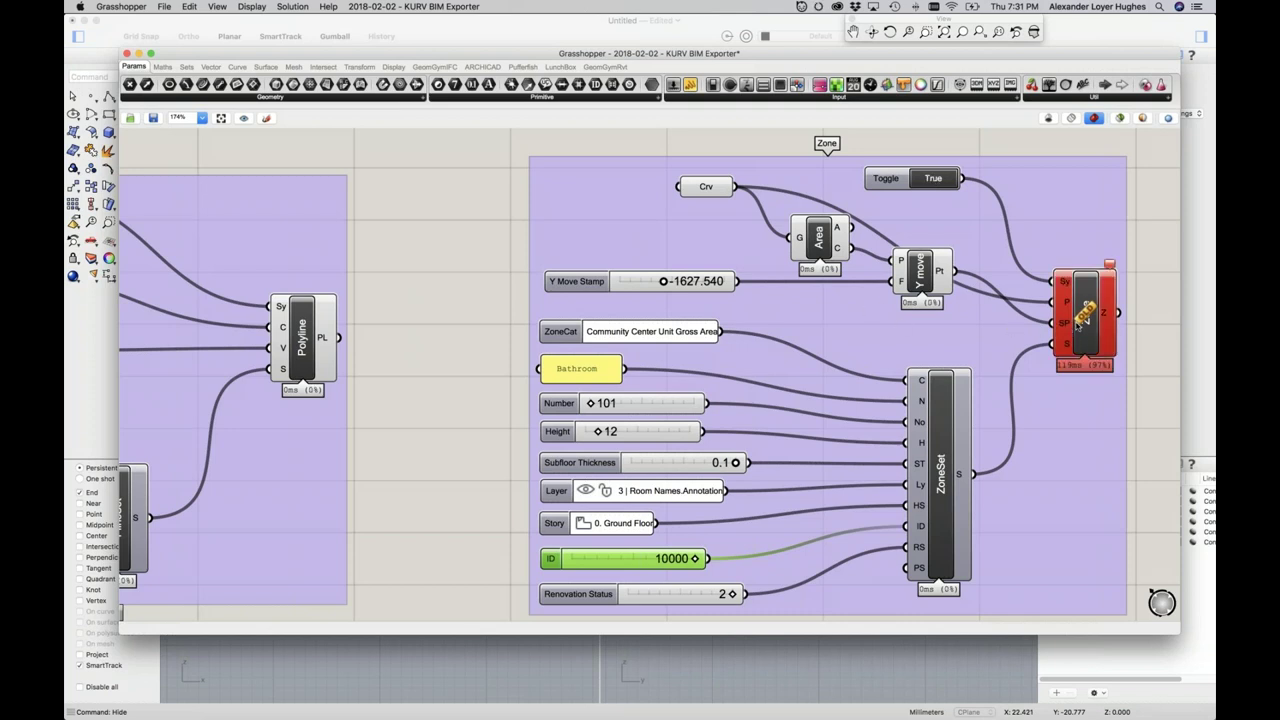
{"action": "mouse_move", "coordinate": [1087, 336]}
Place a new Zone component from the ARCHICAD design components just above the outdated Zone component
{"action": "left_click", "coordinate": [478, 65]}
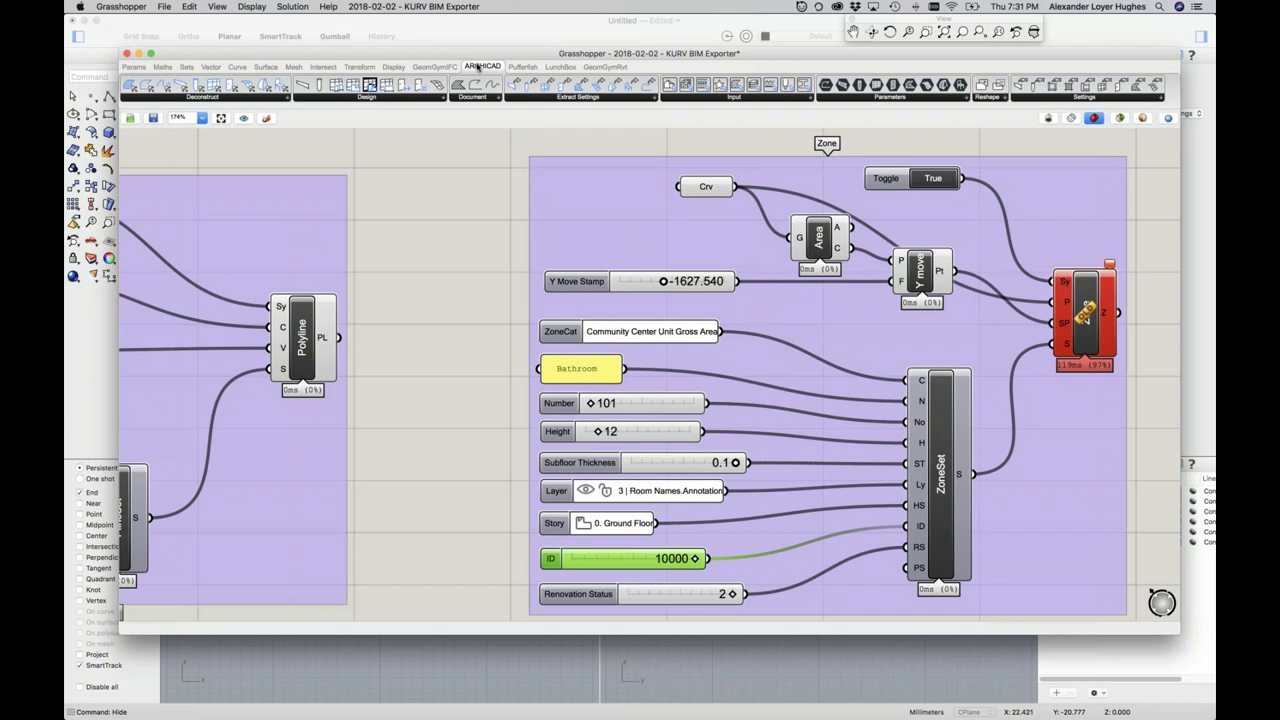
{"action": "left_click", "coordinate": [208, 98]}
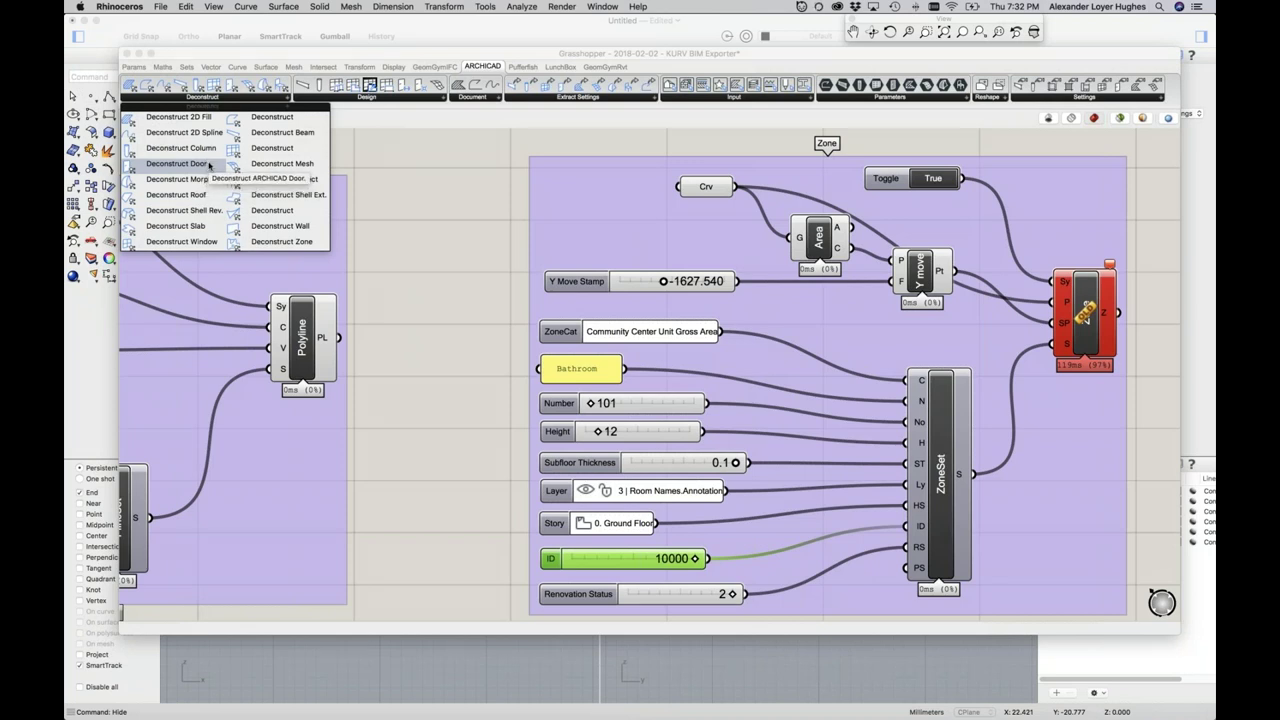
{"action": "left_click", "coordinate": [405, 99]}
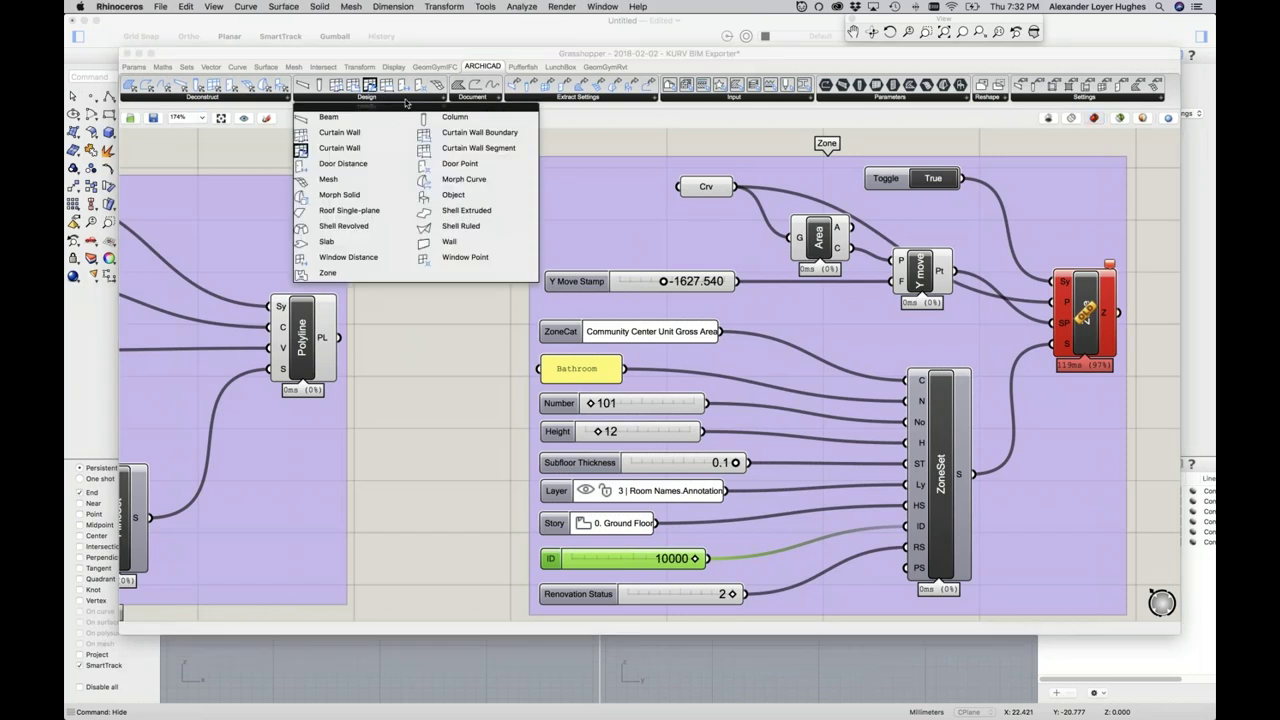
{"action": "left_click", "coordinate": [378, 97]}
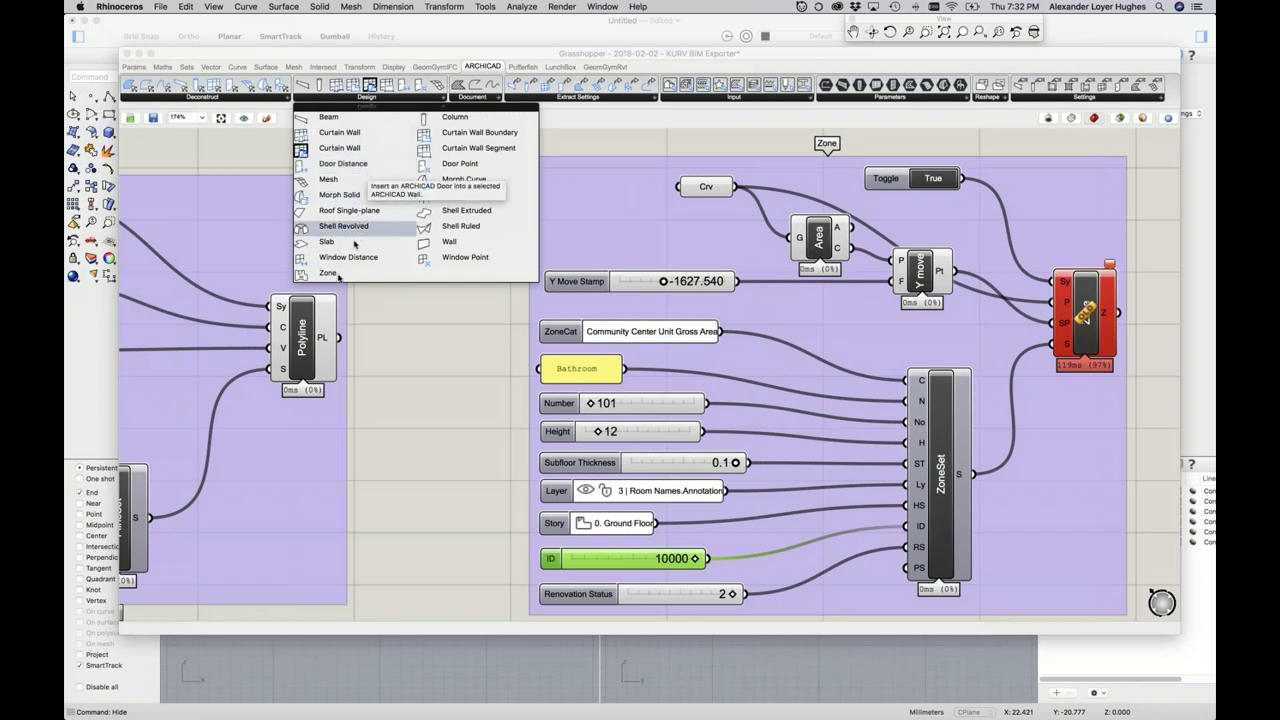
{"action": "left_click", "coordinate": [330, 273]}
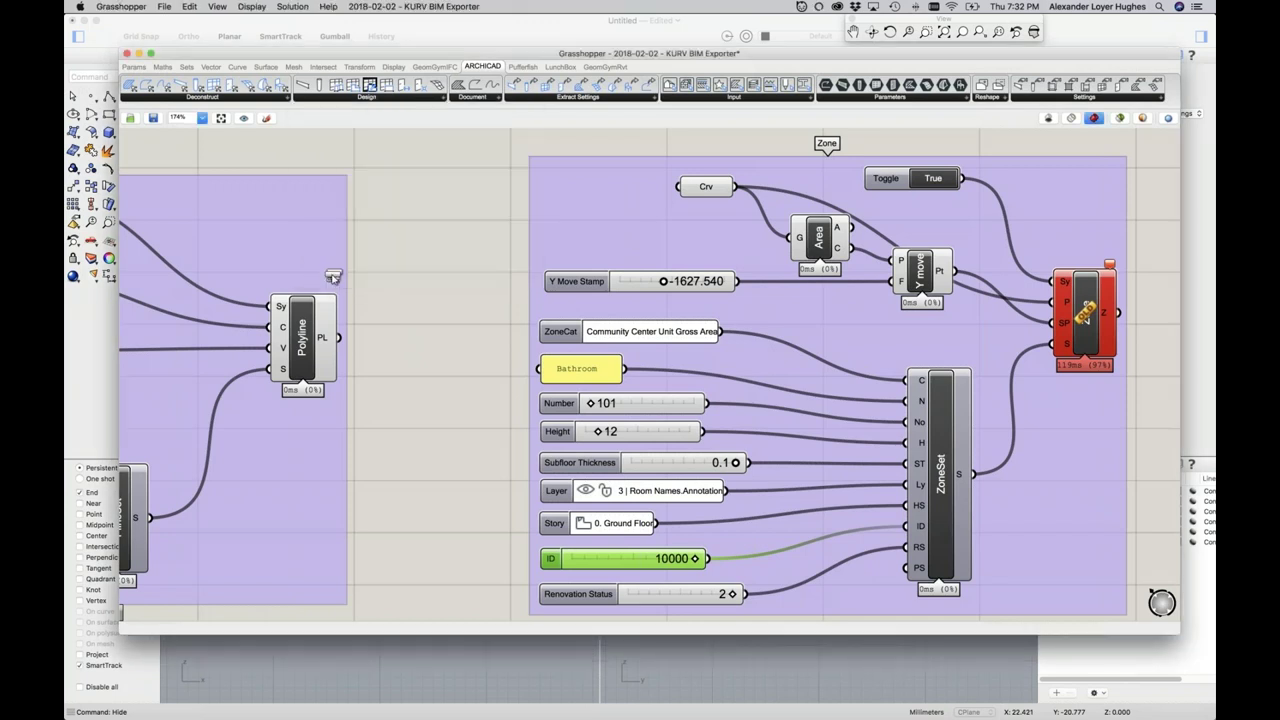
{"action": "left_click", "coordinate": [1147, 213]}
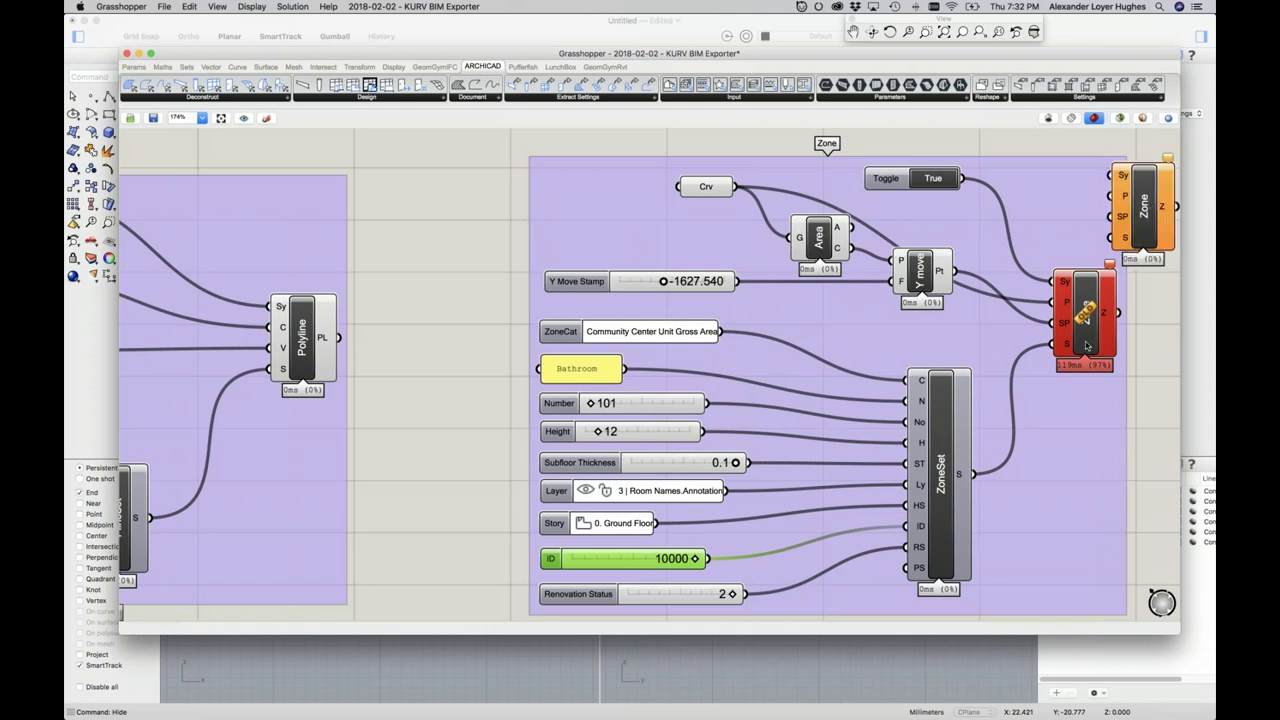
Set the toggle to False and wire the toggle, Crv, Y move point and ZoneSet output into the new Zone's Sy, P, SP and S inputs
{"action": "left_click", "coordinate": [946, 178]}
{"action": "left_click_drag", "start_coordinate": [962, 178], "coordinate": [1117, 180]}
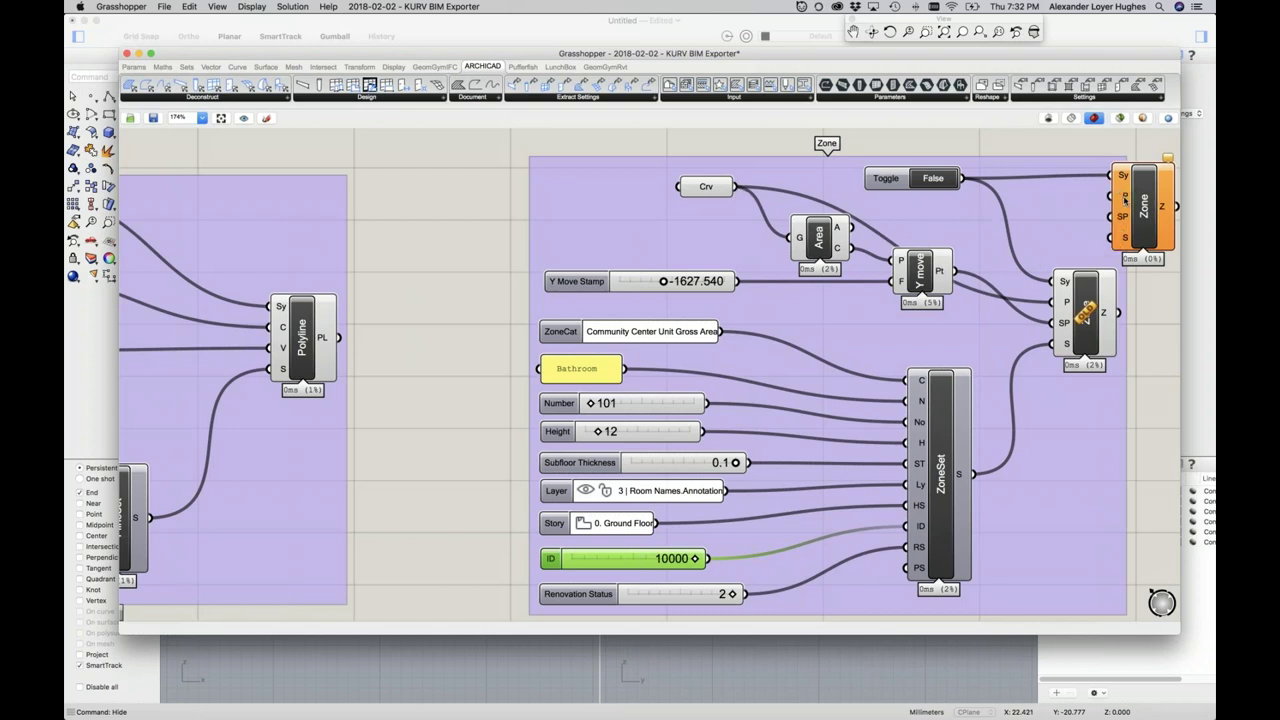
{"action": "mouse_move", "coordinate": [1124, 199]}
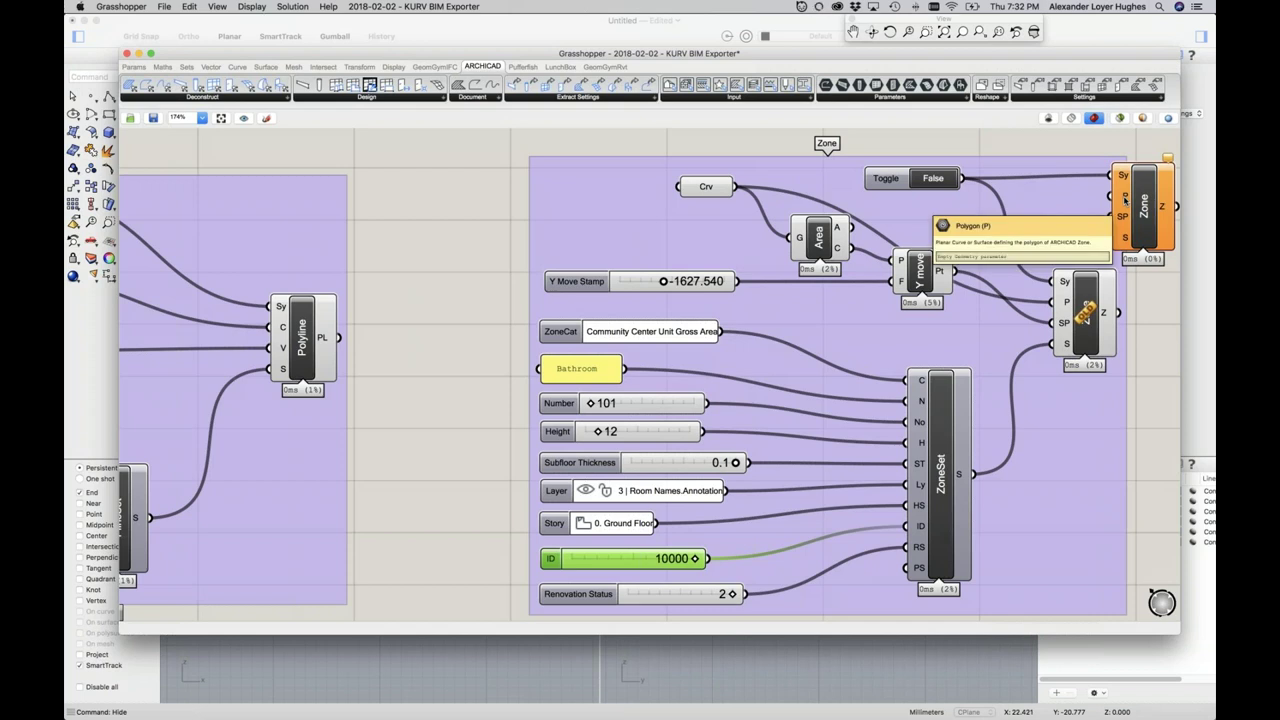
{"action": "left_click_drag", "start_coordinate": [742, 190], "coordinate": [1116, 199]}
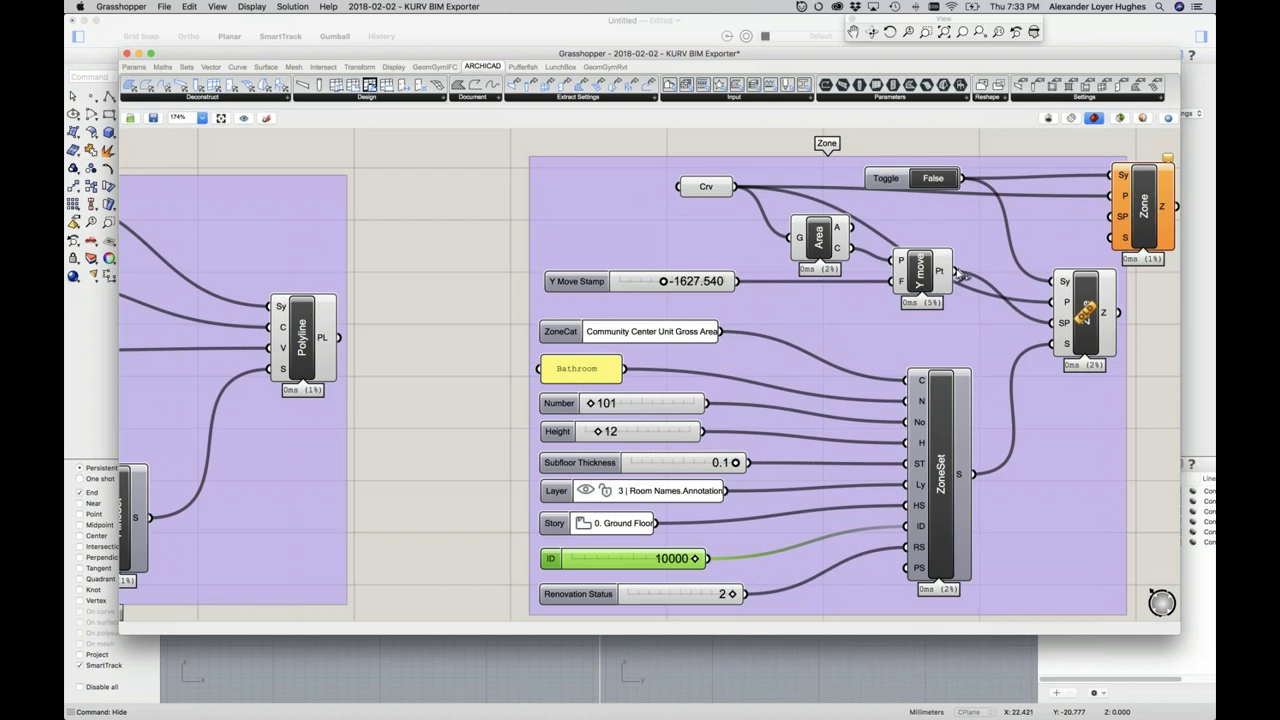
{"action": "left_click_drag", "start_coordinate": [1123, 217], "coordinate": [1121, 217]}
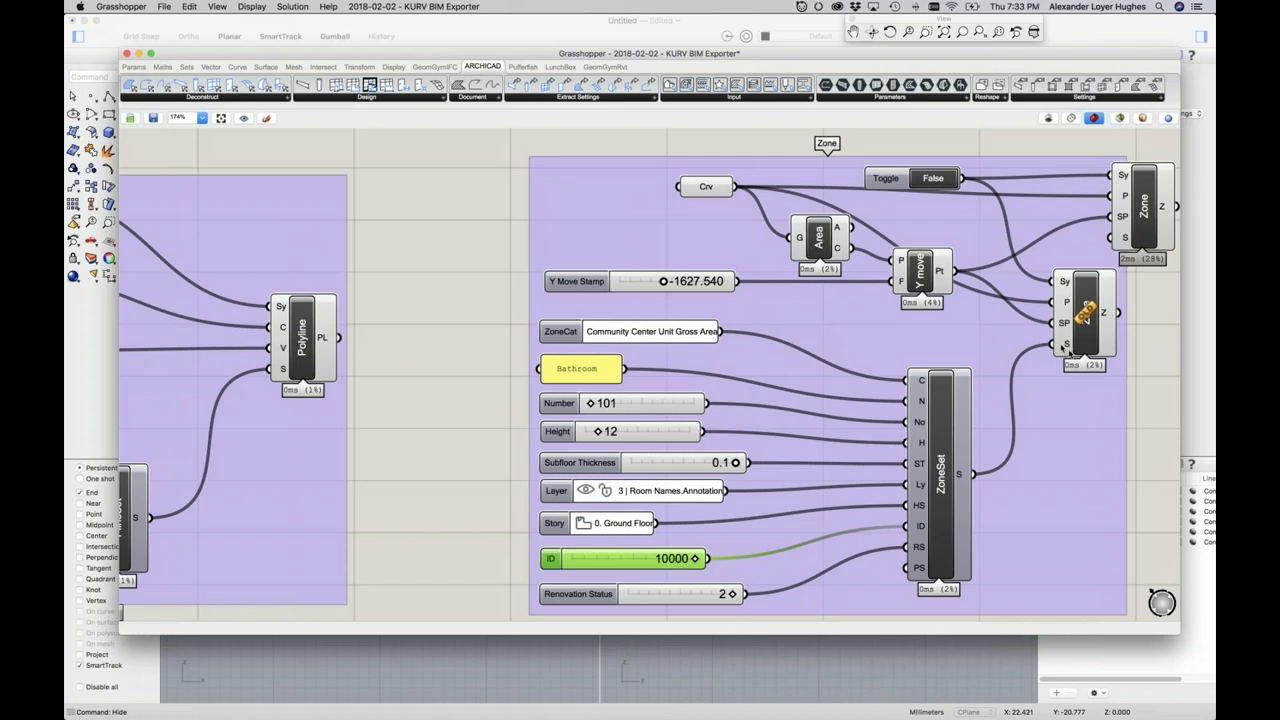
{"action": "left_click_drag", "start_coordinate": [978, 480], "coordinate": [1114, 238]}
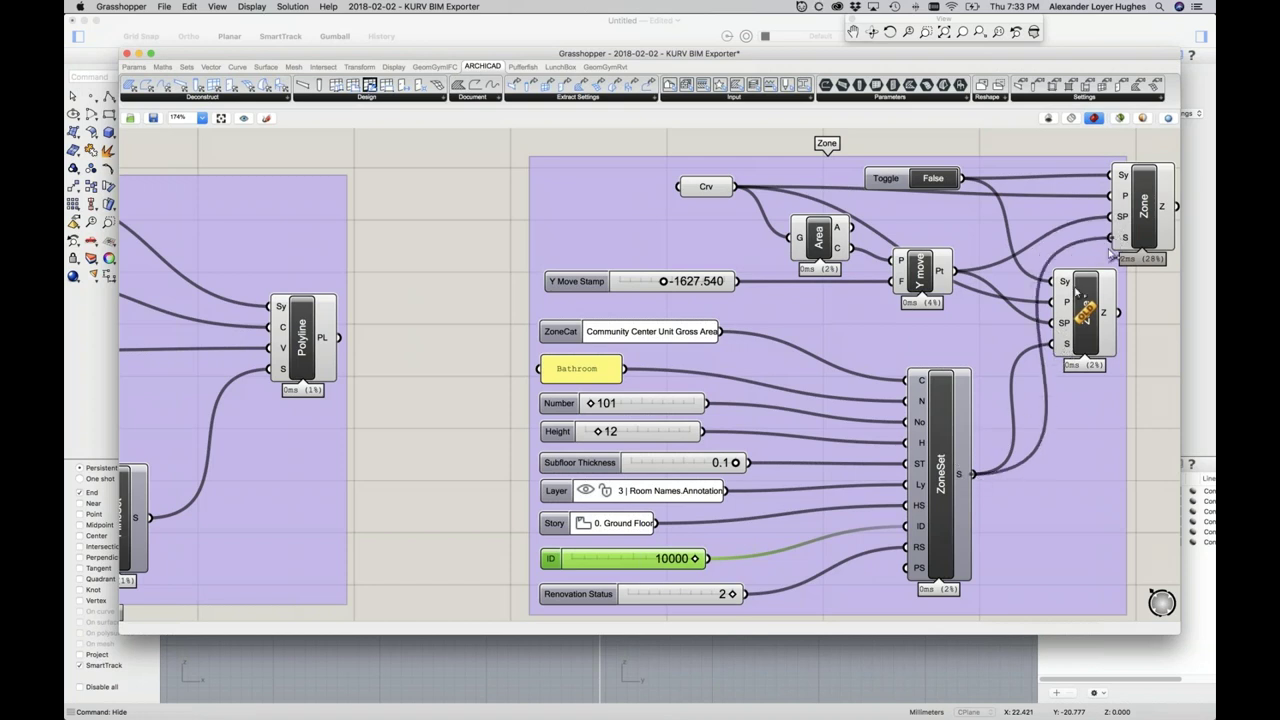
Delete the outdated Zone component marked OLD from the Zone group
{"action": "left_click", "coordinate": [1082, 310]}
{"action": "left_click", "coordinate": [189, 6]}
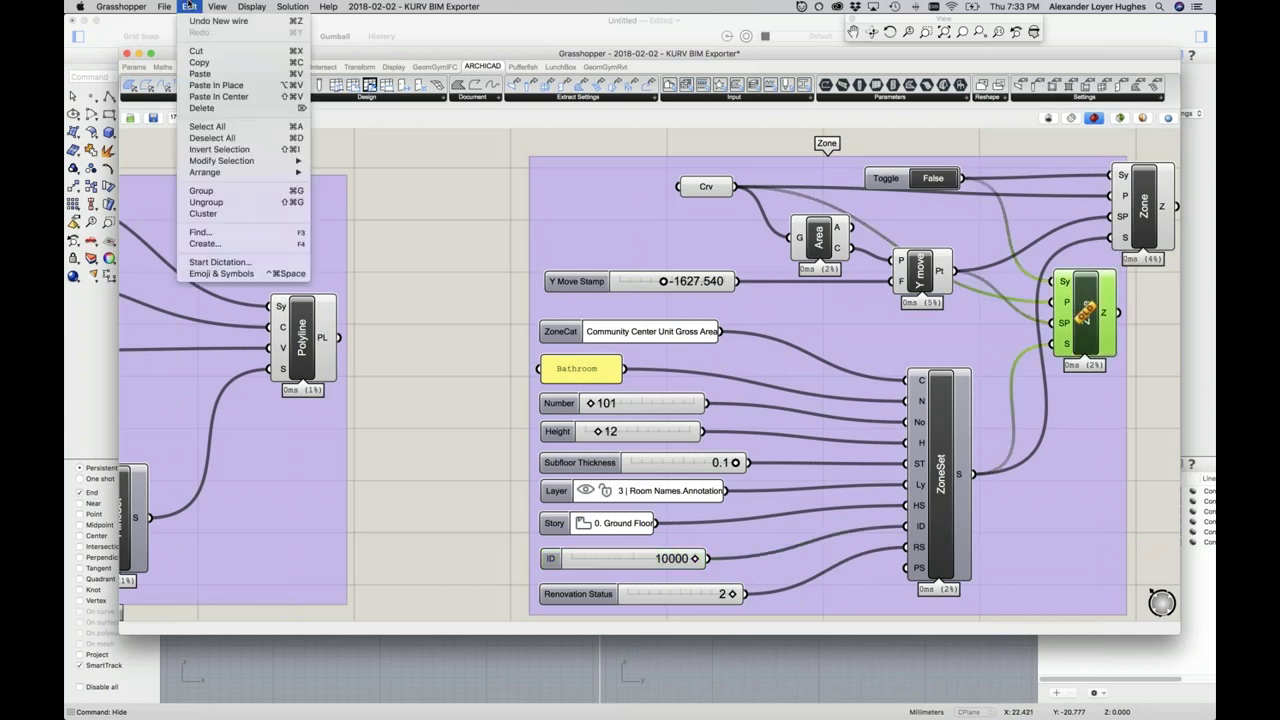
{"action": "left_click", "coordinate": [408, 121]}
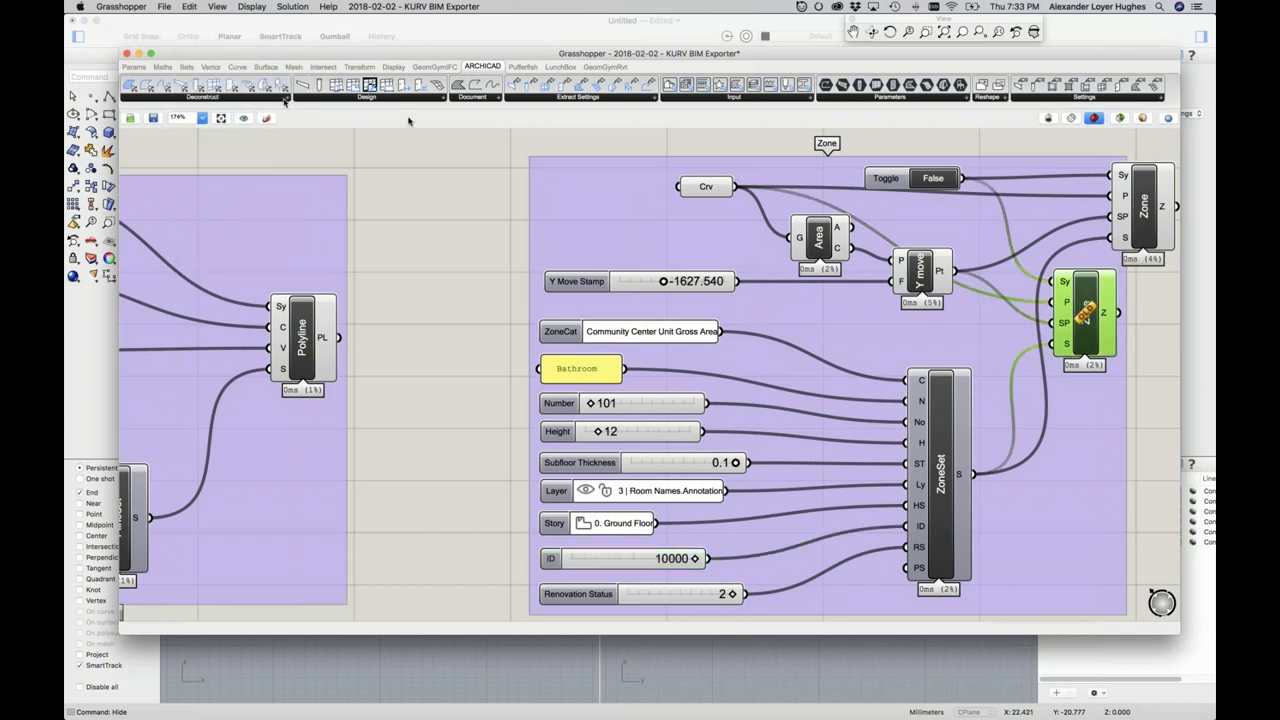
{"action": "key", "text": "Delete"}
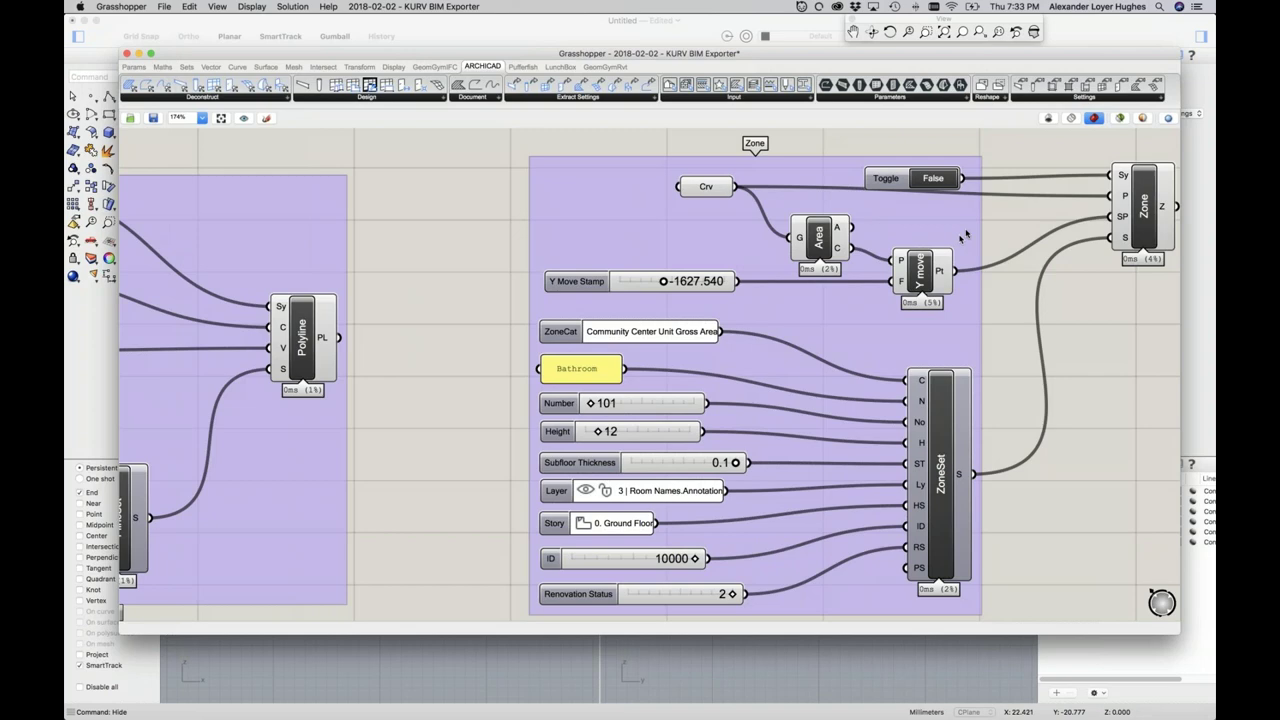
Switch to ARCHICAD and examine the Community Center Level 1 plan around the building outline and the project origin
{"action": "key", "text": "super+Tab"}
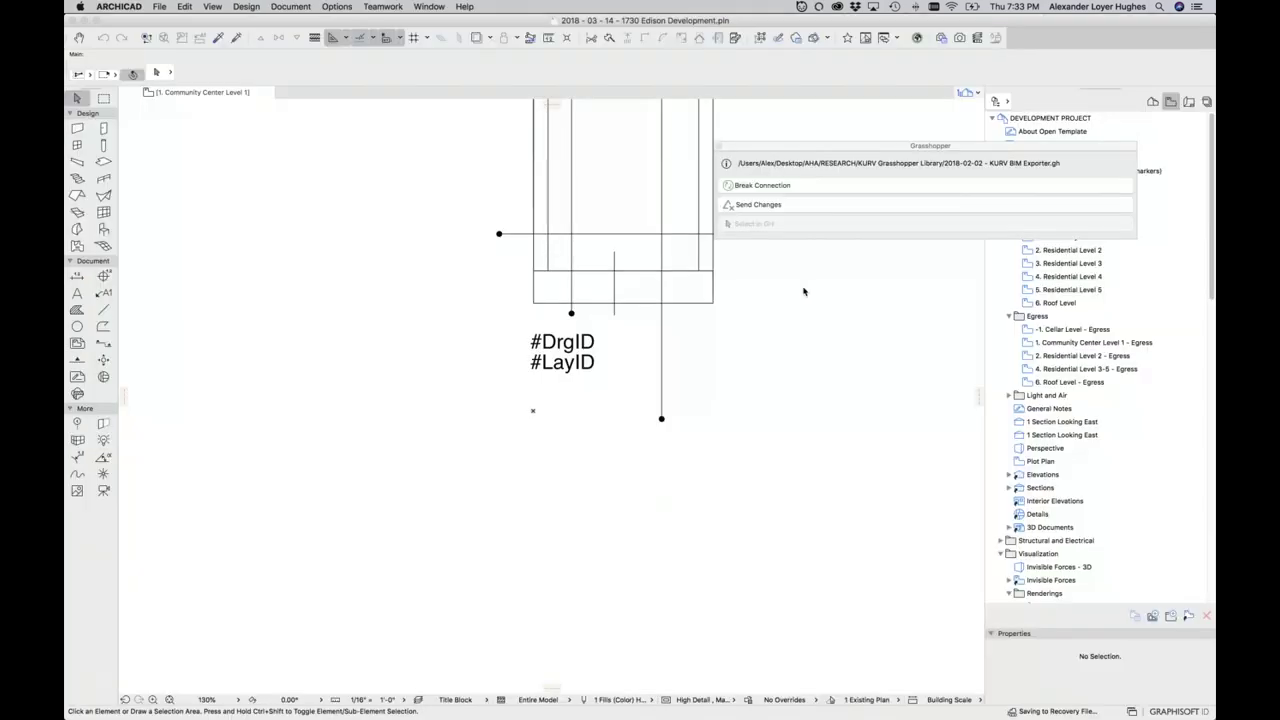
{"action": "scroll", "coordinate": [394, 389], "scroll_direction": "down", "scroll_amount": 5}
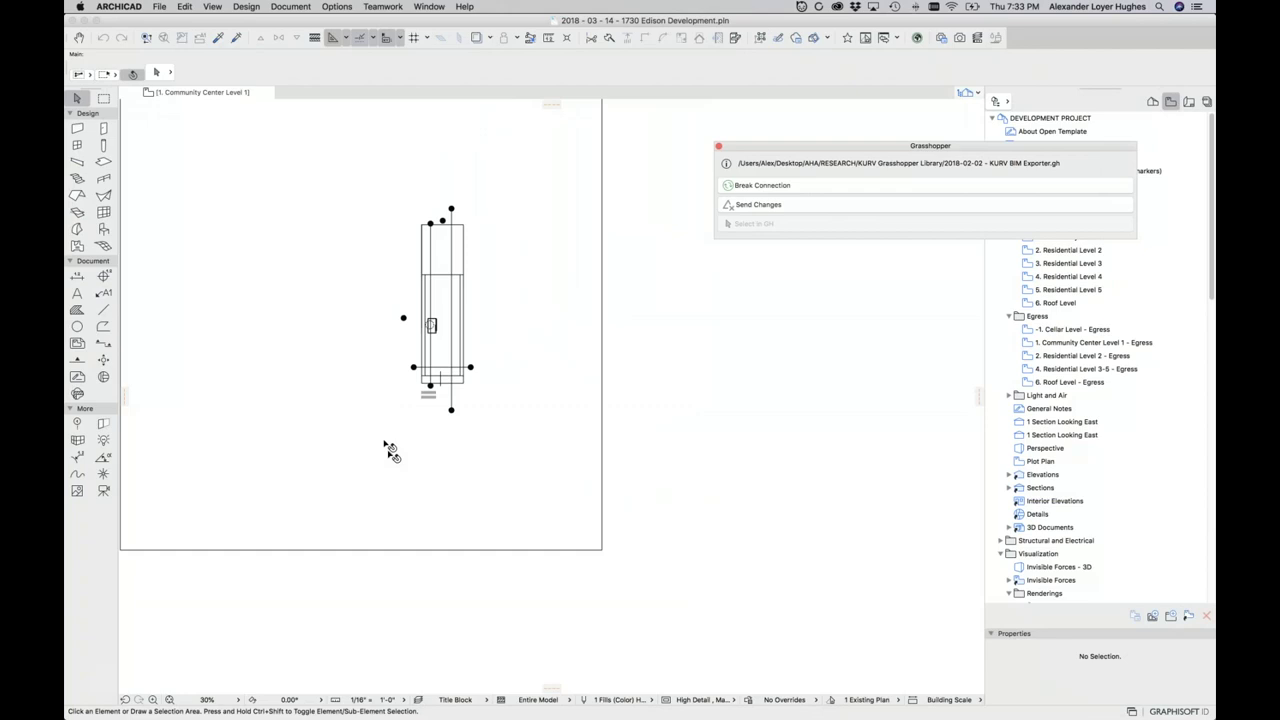
{"action": "scroll", "coordinate": [389, 450], "scroll_direction": "down", "scroll_amount": 2}
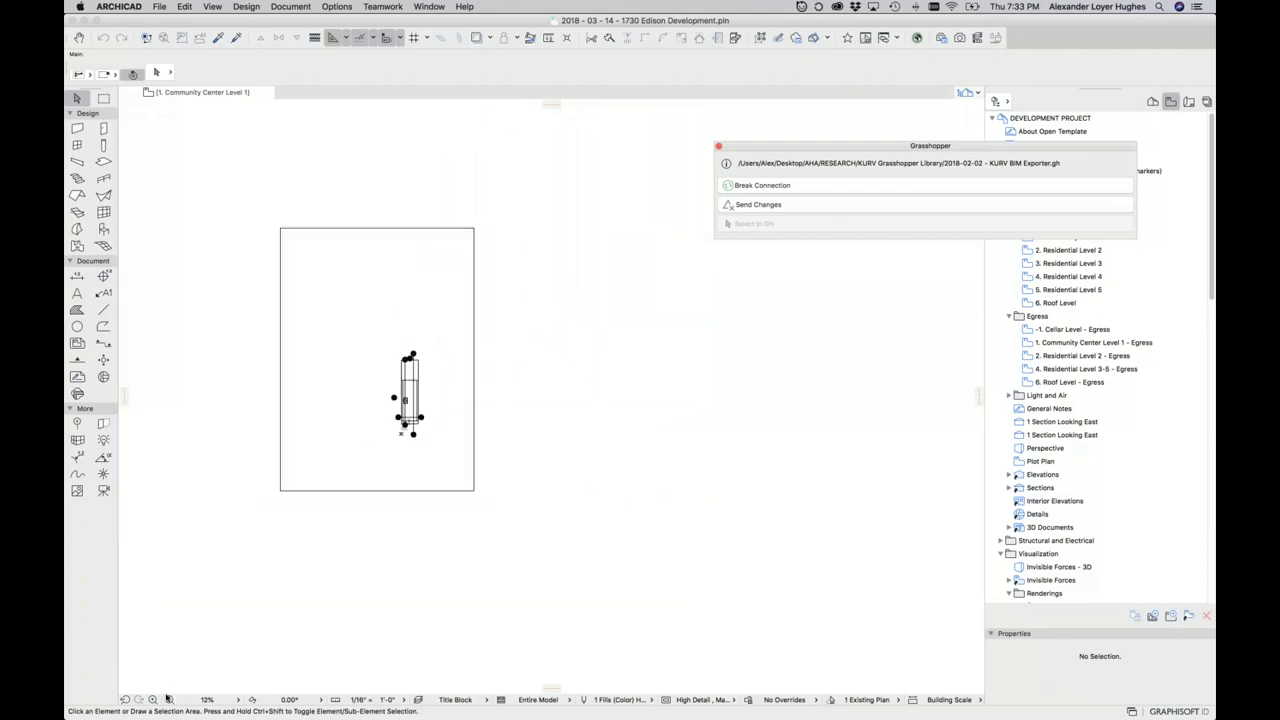
{"action": "scroll", "coordinate": [263, 600], "scroll_direction": "up", "scroll_amount": 2}
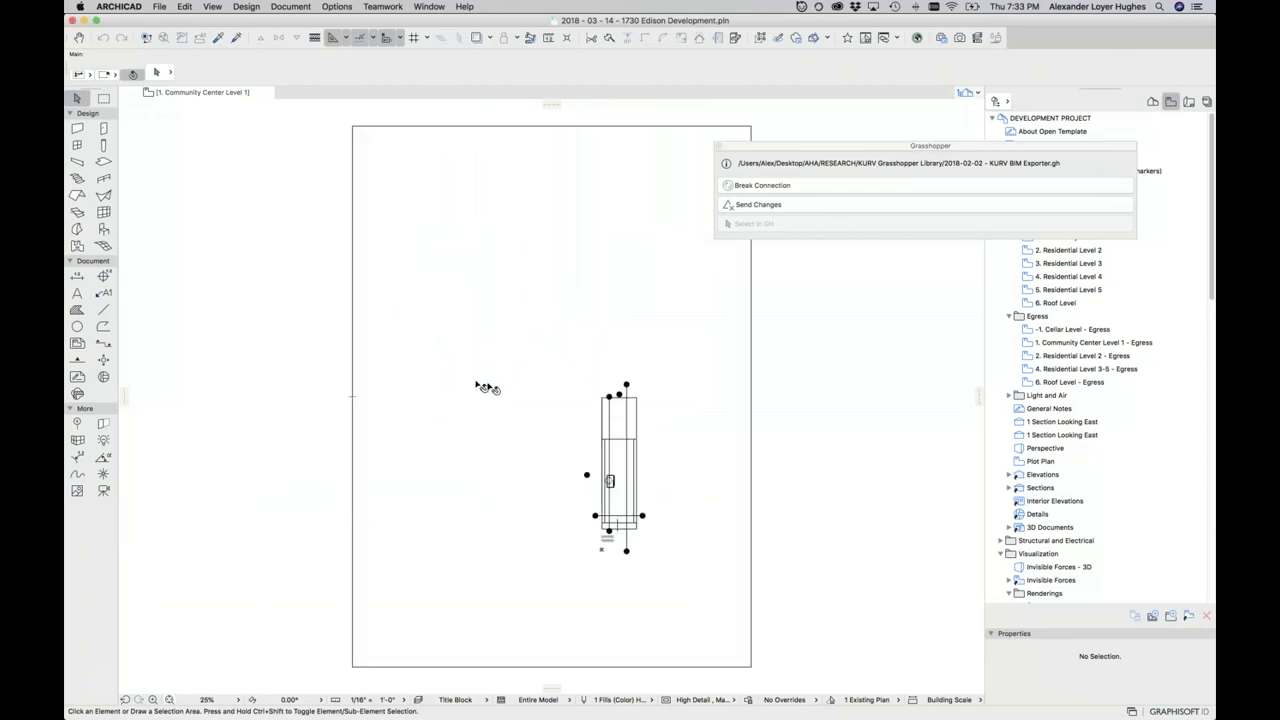
{"action": "scroll", "coordinate": [609, 486], "scroll_direction": "up", "scroll_amount": 10}
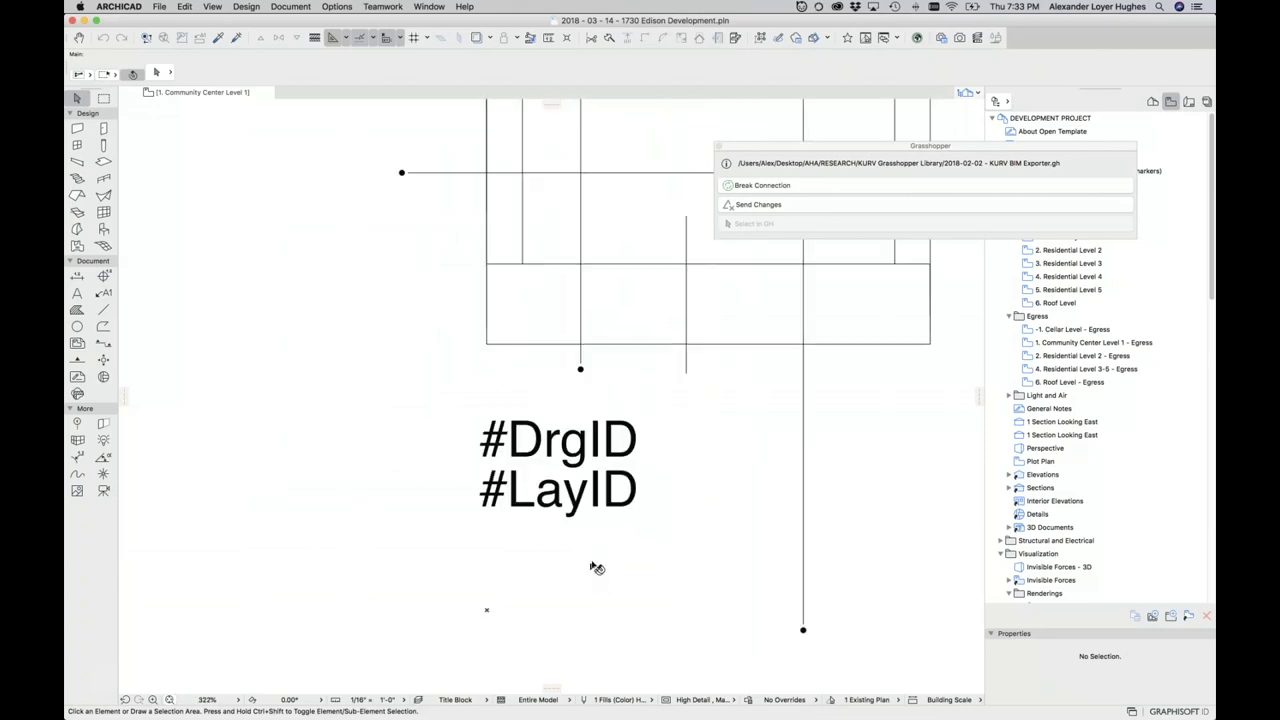
{"action": "scroll", "coordinate": [490, 590], "scroll_direction": "up", "scroll_amount": 6}
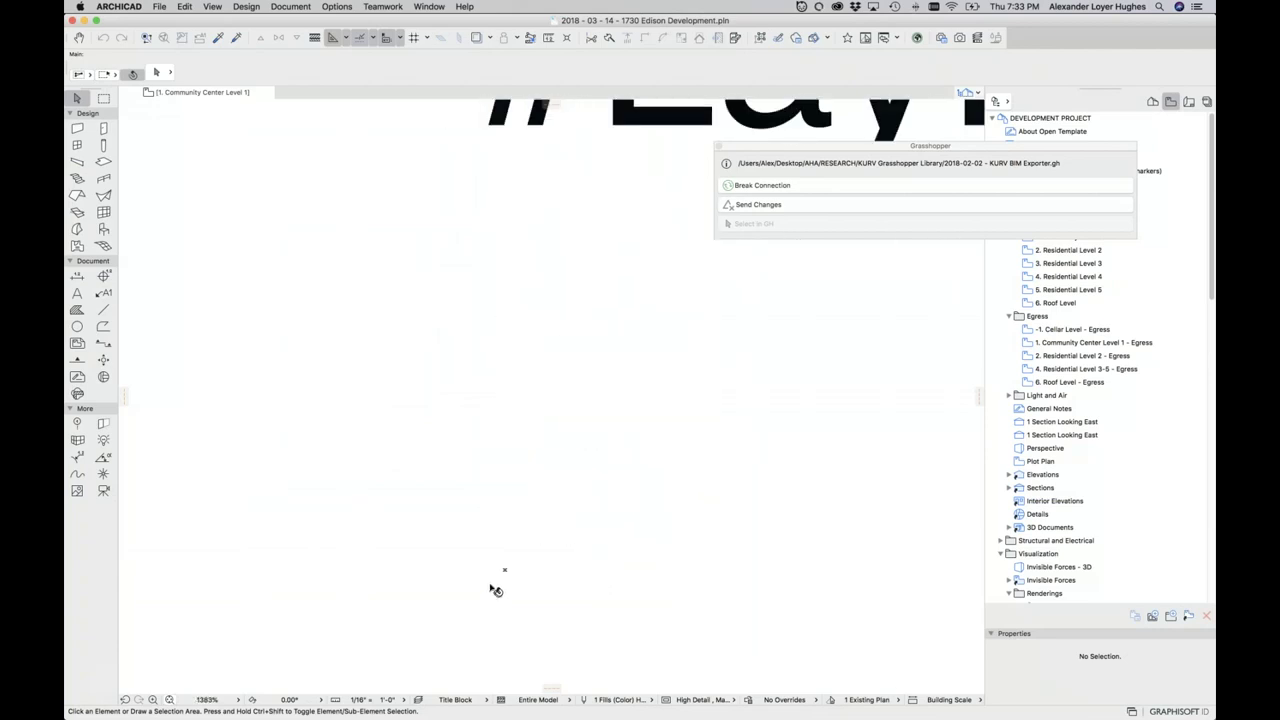
{"action": "scroll", "coordinate": [502, 570], "scroll_direction": "down", "scroll_amount": 12}
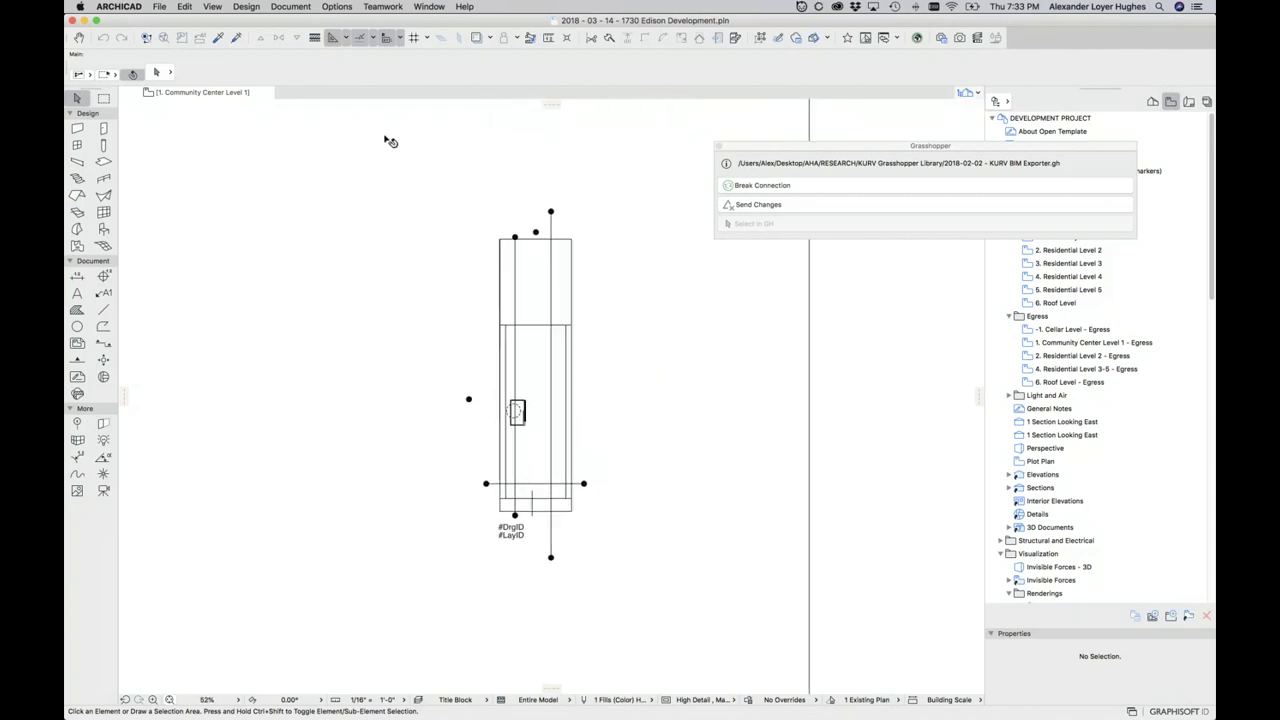
{"action": "left_click", "coordinate": [336, 6]}
{"action": "left_click", "coordinate": [459, 277]}
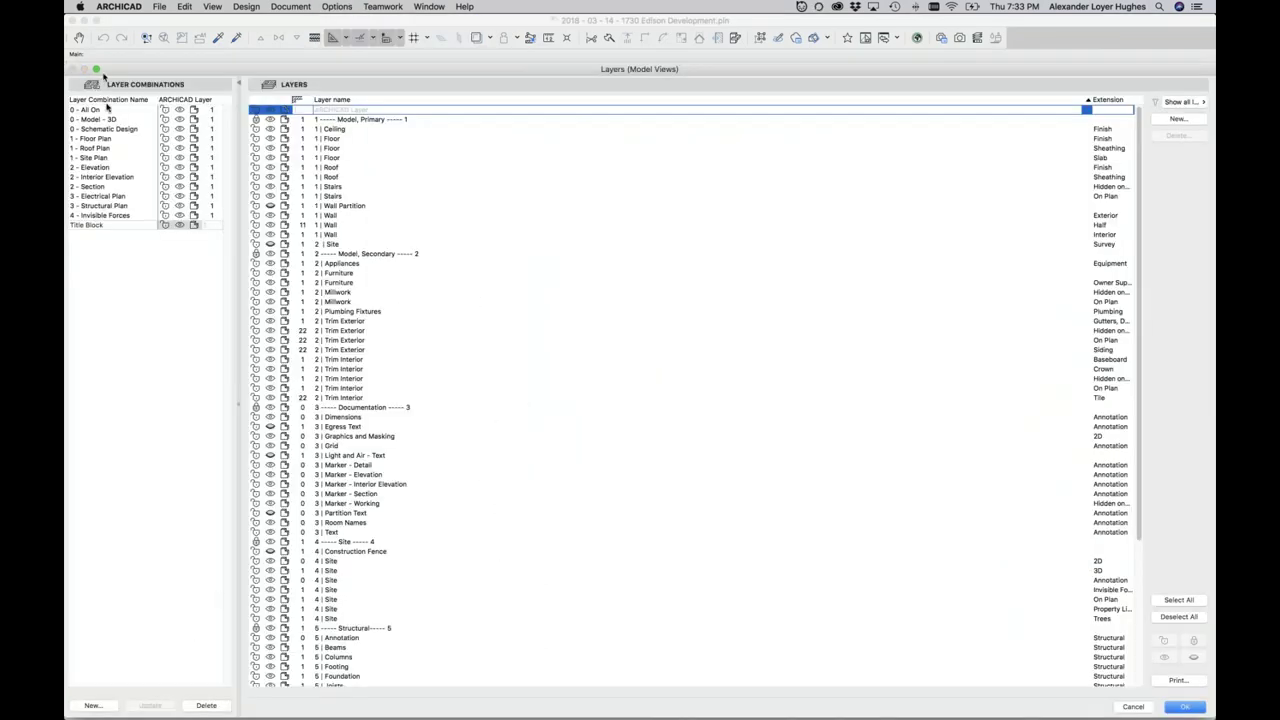
{"action": "left_click", "coordinate": [90, 109]}
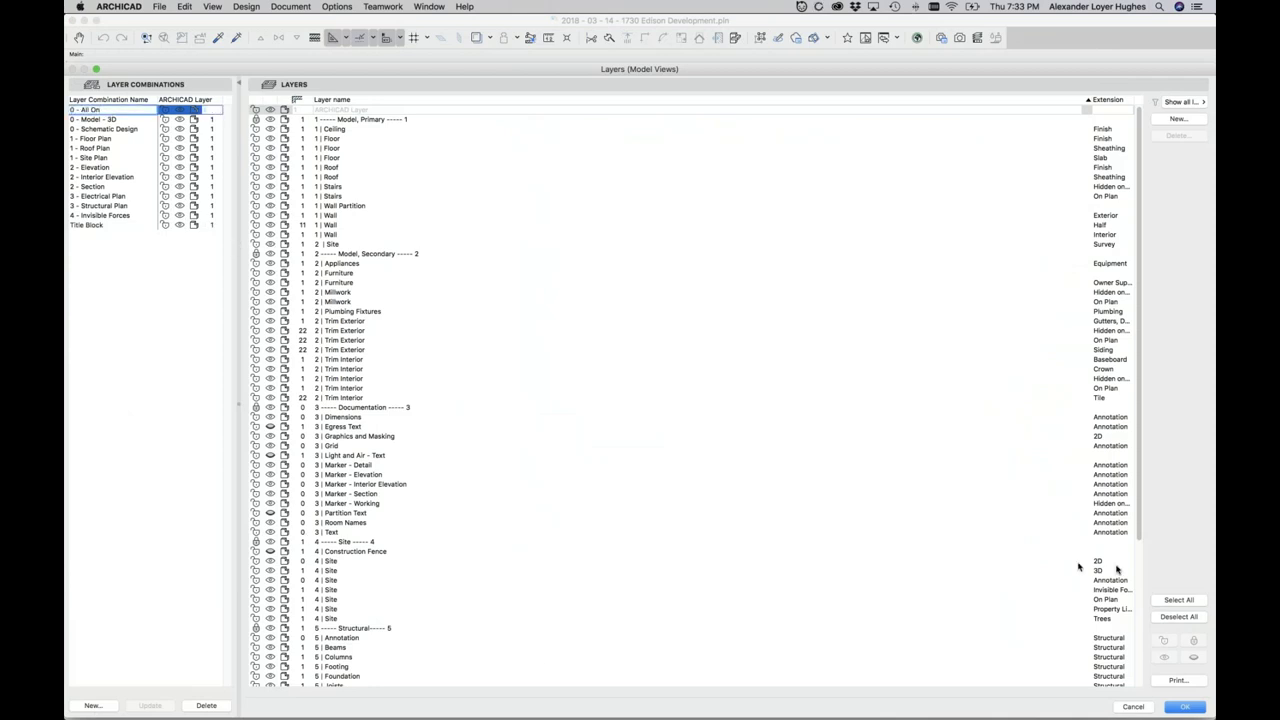
{"action": "left_click", "coordinate": [1178, 600]}
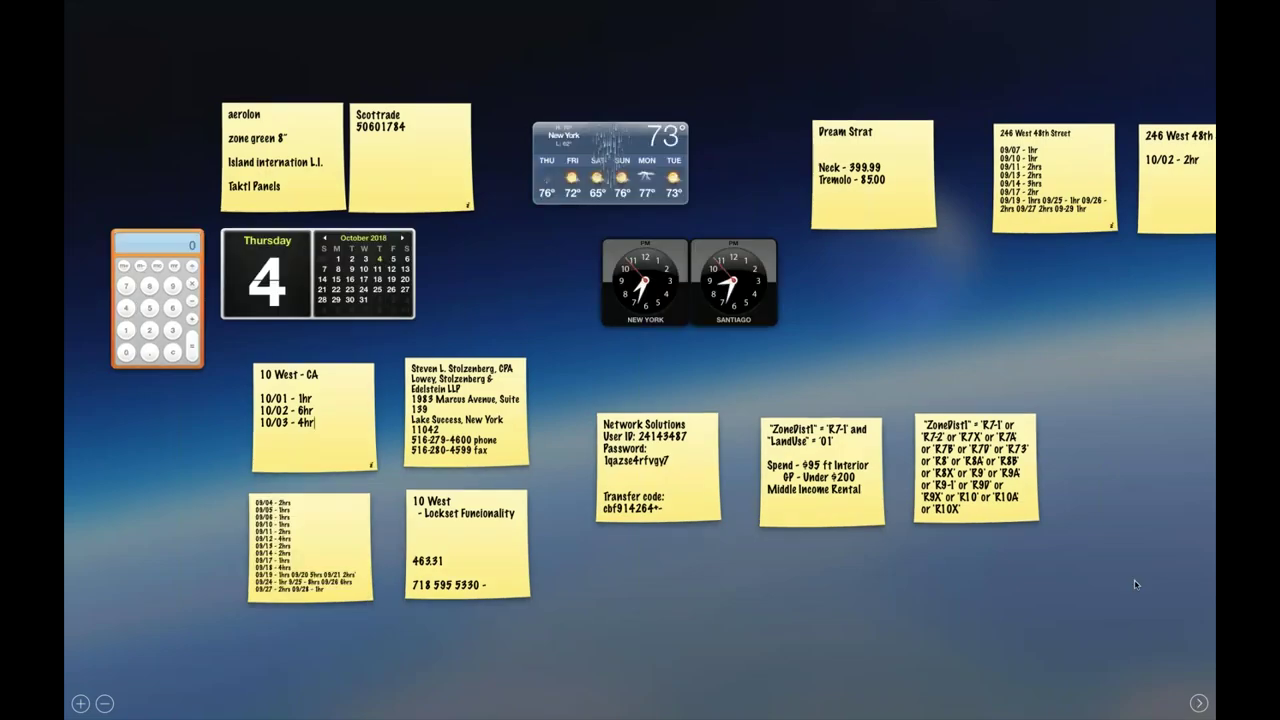
{"action": "key", "text": "ctrl+Right"}
{"action": "left_click", "coordinate": [330, 7]}
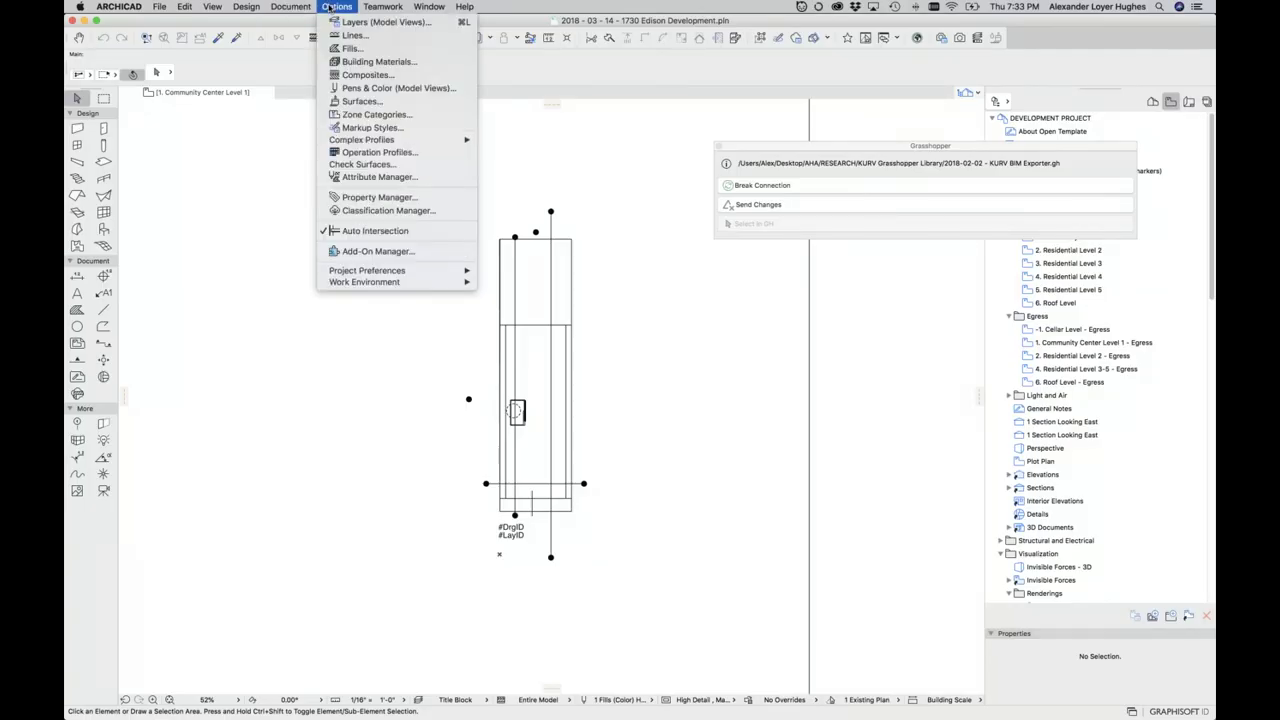
{"action": "left_click", "coordinate": [690, 240]}
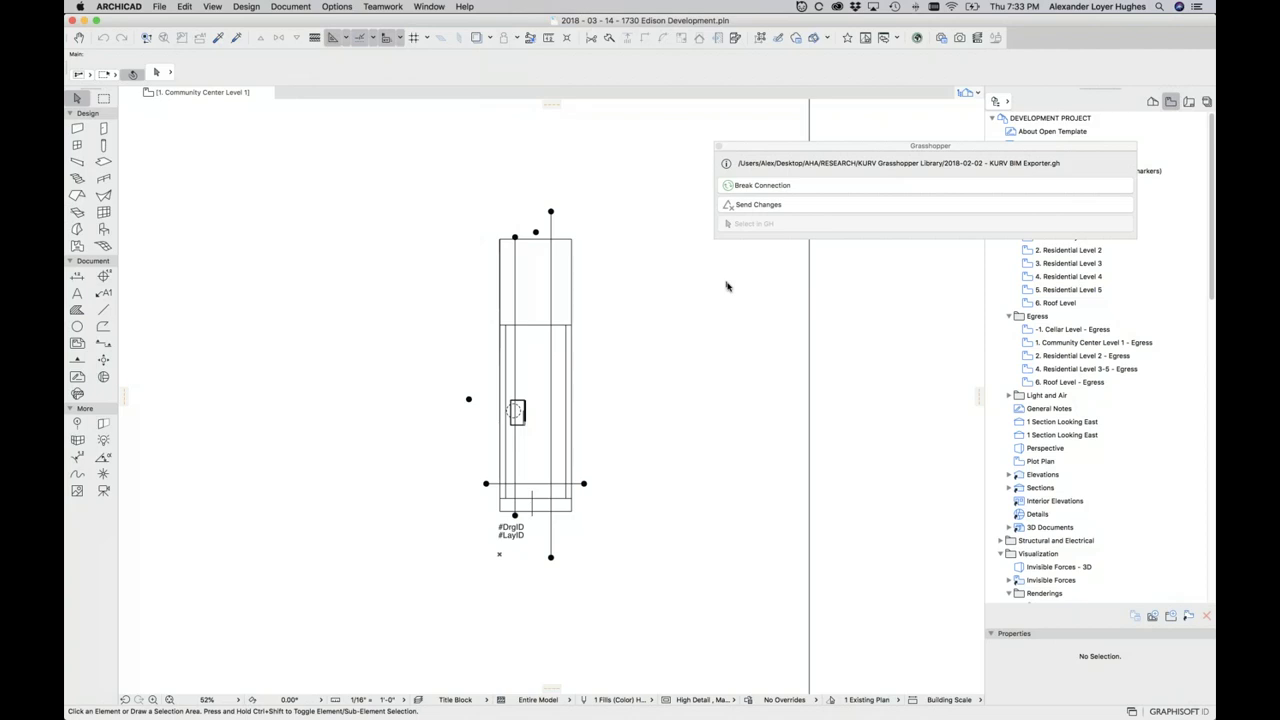
Select all layers in the model view layer settings, make them visible and apply the change to the plan
{"action": "key", "text": "super+l"}
{"action": "left_click", "coordinate": [1177, 599]}
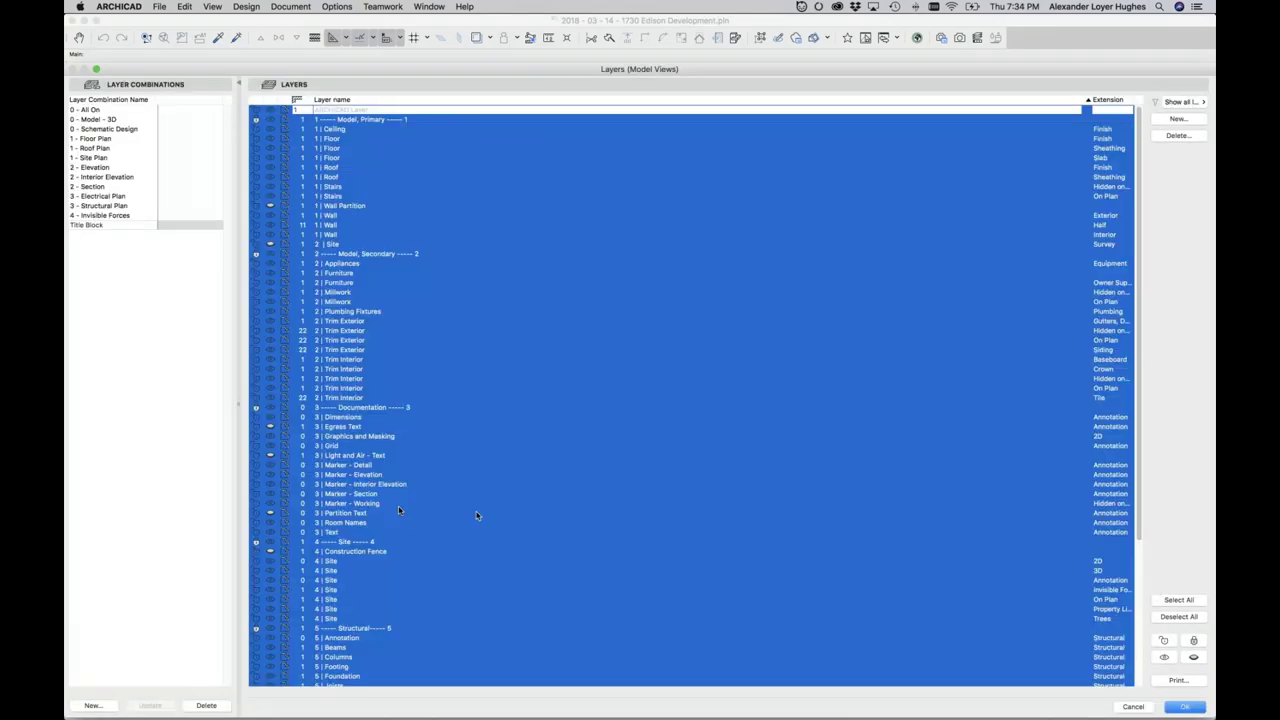
{"action": "left_click", "coordinate": [264, 514]}
{"action": "left_click", "coordinate": [1185, 706]}
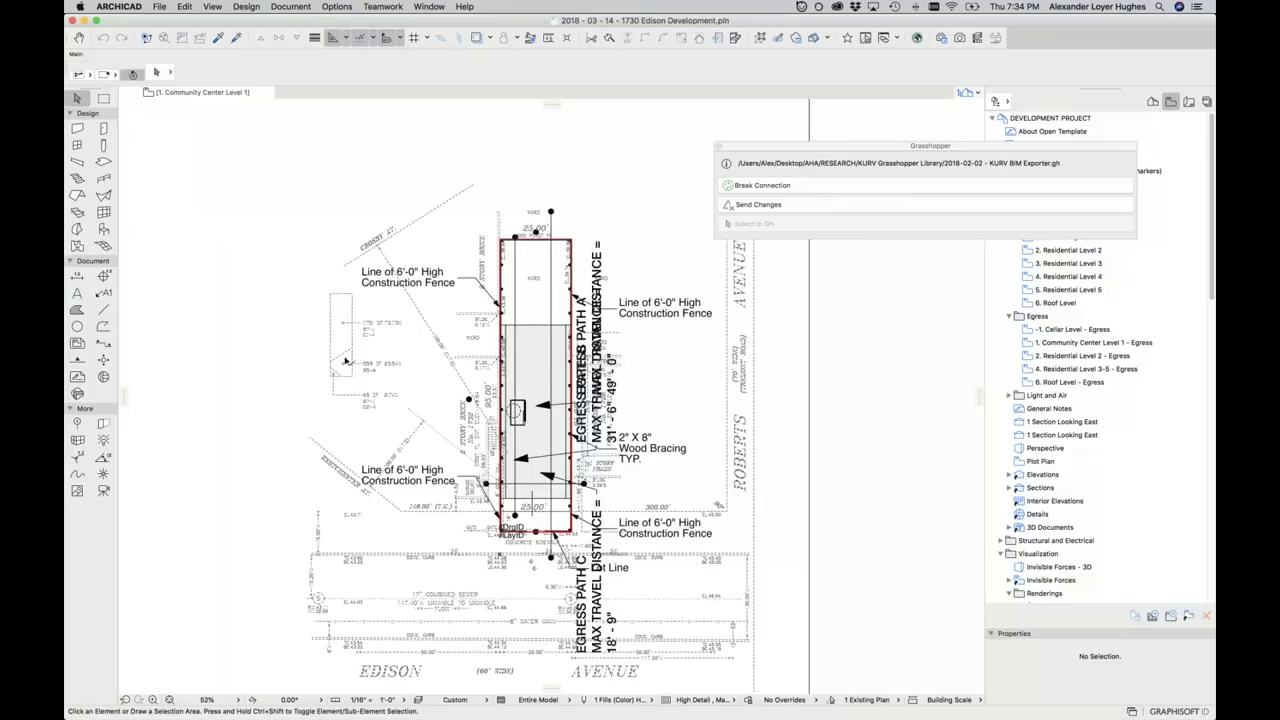
Move the Grasshopper connection palette over the plan so it no longer covers the project's view list
{"action": "scroll", "coordinate": [346, 355], "scroll_direction": "down", "scroll_amount": 3}
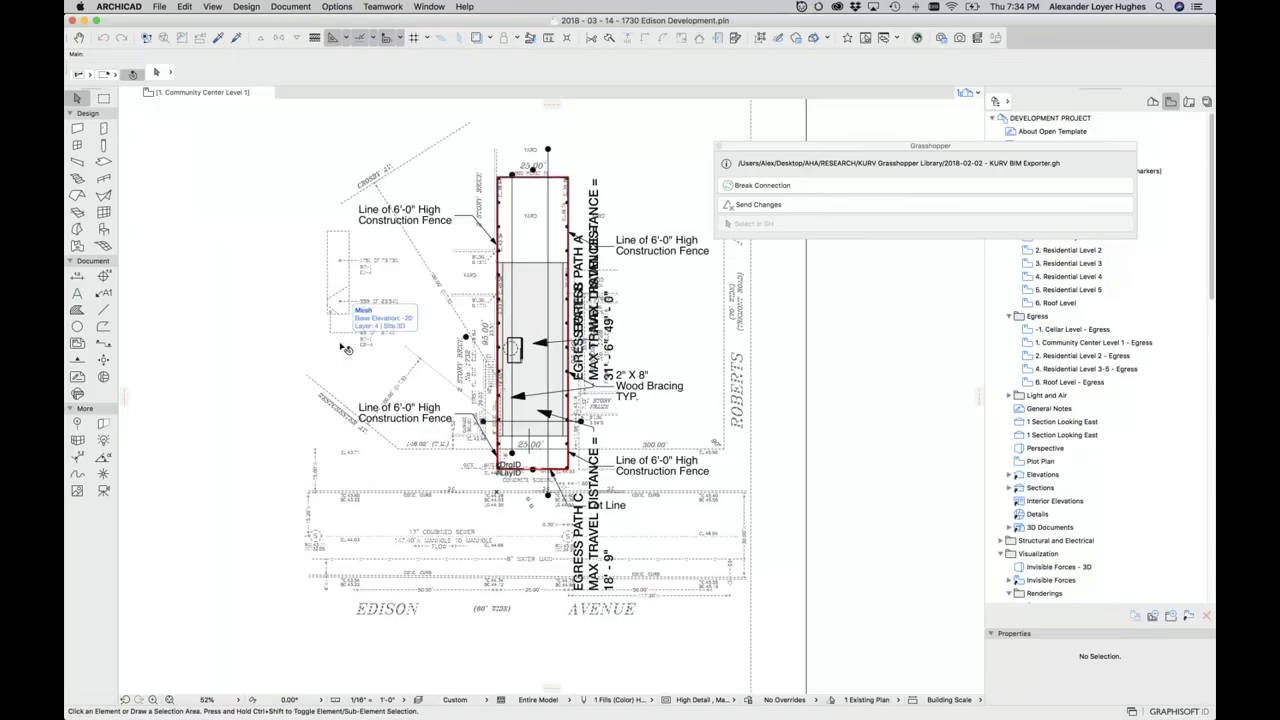
{"action": "key", "text": "super+Tab"}
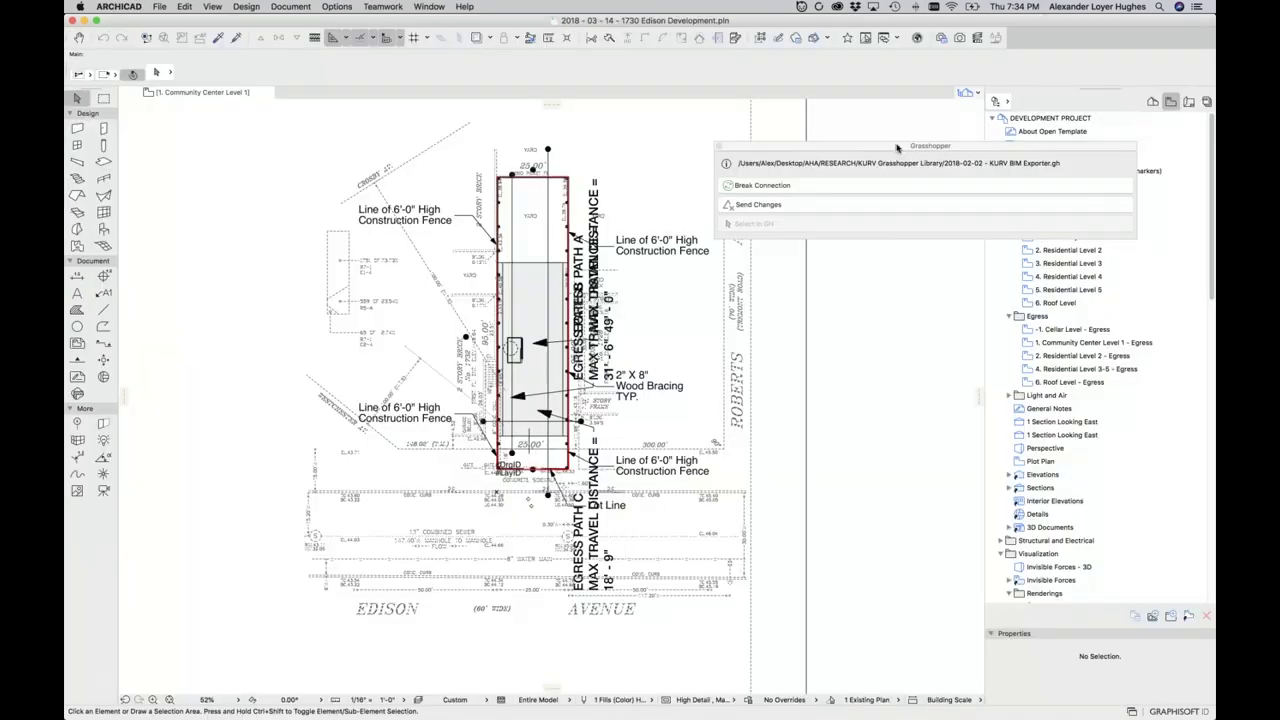
{"action": "left_click_drag", "start_coordinate": [897, 147], "coordinate": [610, 121]}
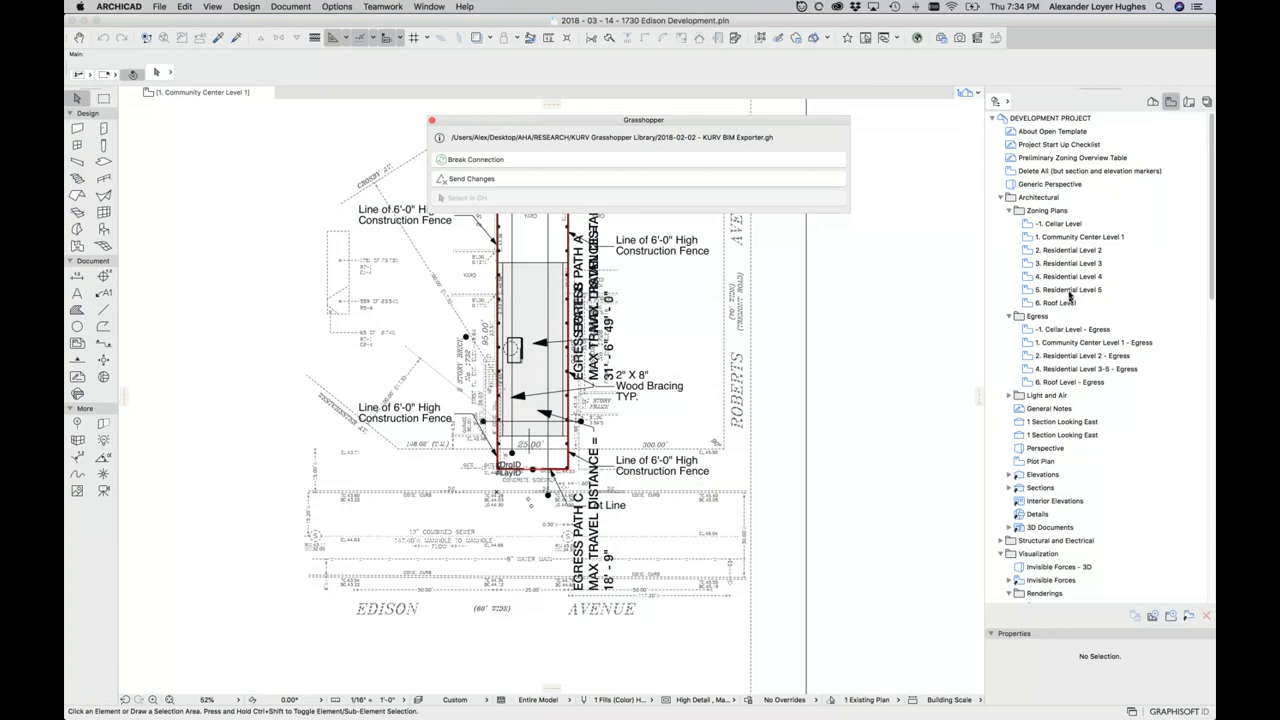
Open the 1. Community Center Level 1 view from the Zoning Plans folder and view the whole building plan
{"action": "left_click", "coordinate": [1063, 224]}
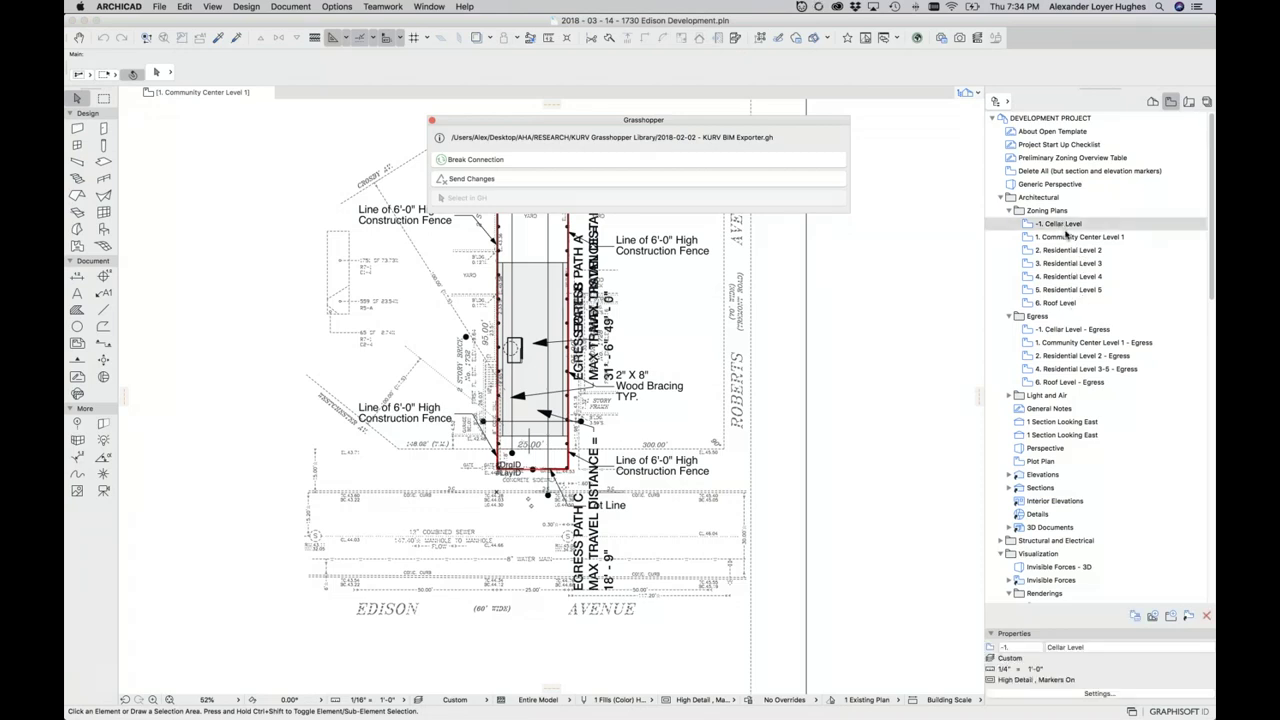
{"action": "double_click", "coordinate": [1066, 237]}
{"action": "scroll", "coordinate": [476, 419], "scroll_direction": "down", "scroll_amount": 10}
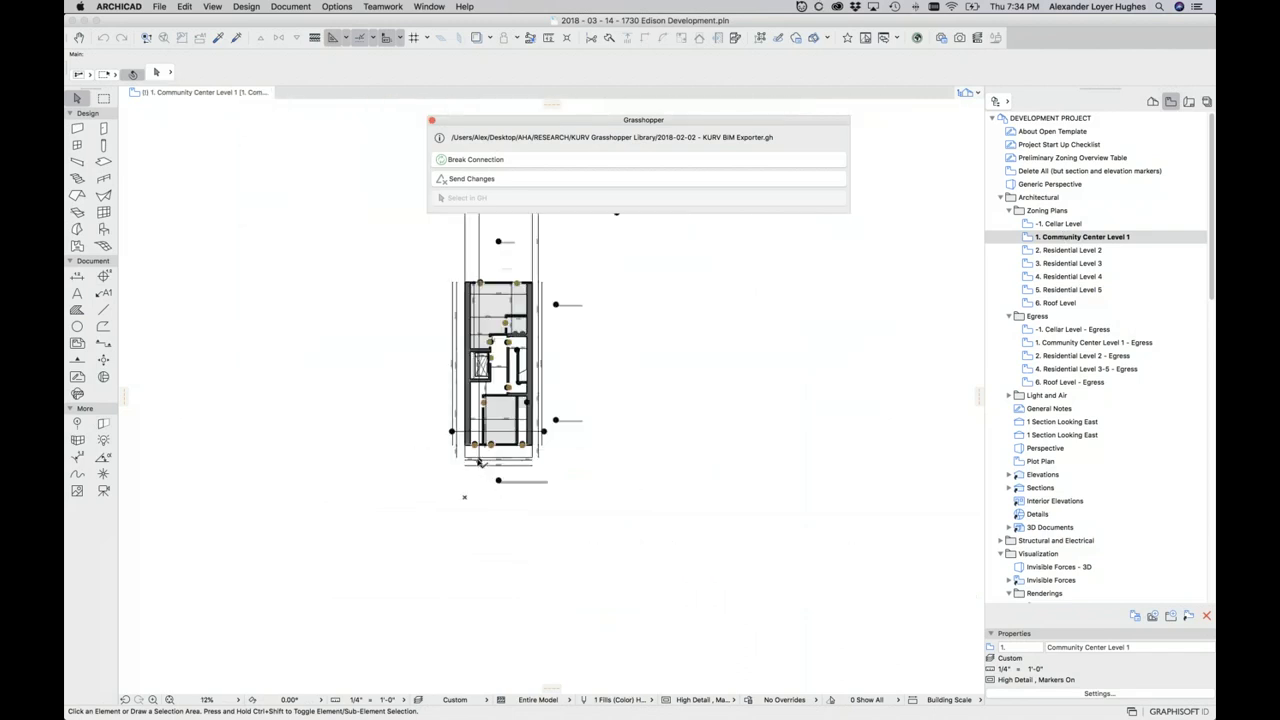
{"action": "scroll", "coordinate": [479, 462], "scroll_direction": "down", "scroll_amount": 2}
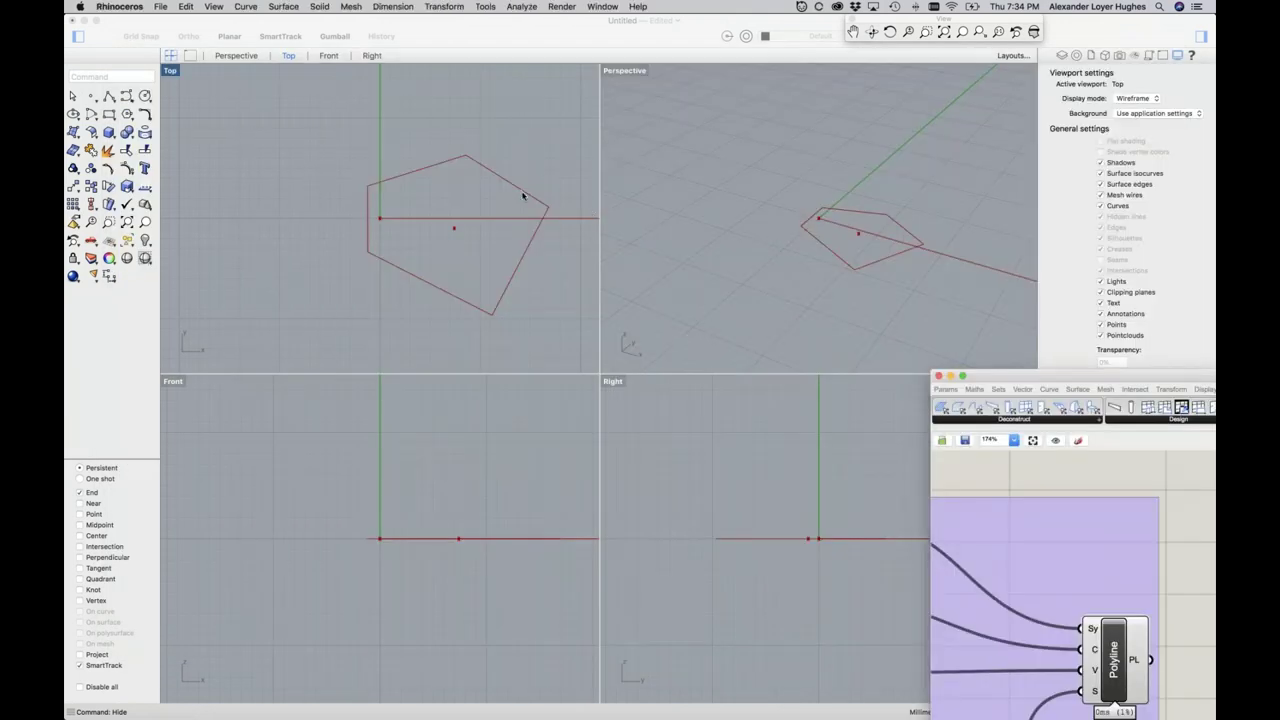
Switch to Rhino and undo the last Hide command
{"action": "left_click", "coordinate": [526, 130]}
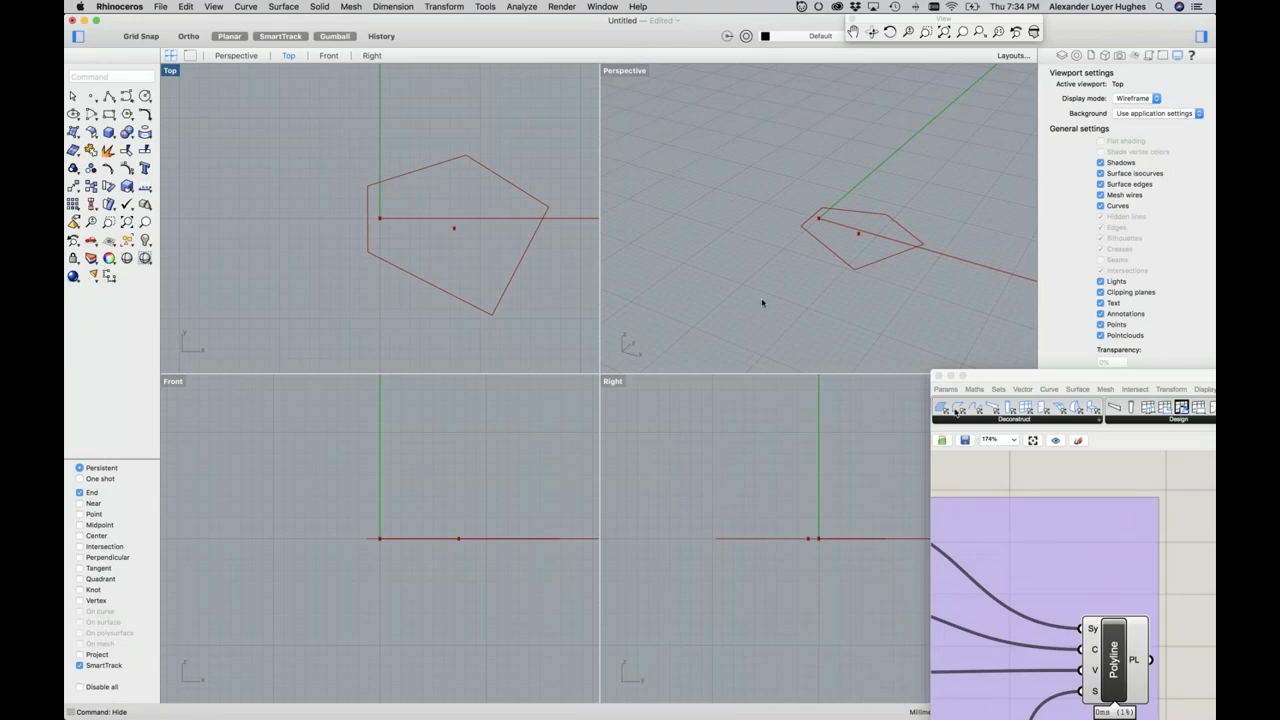
{"action": "left_click", "coordinate": [190, 6]}
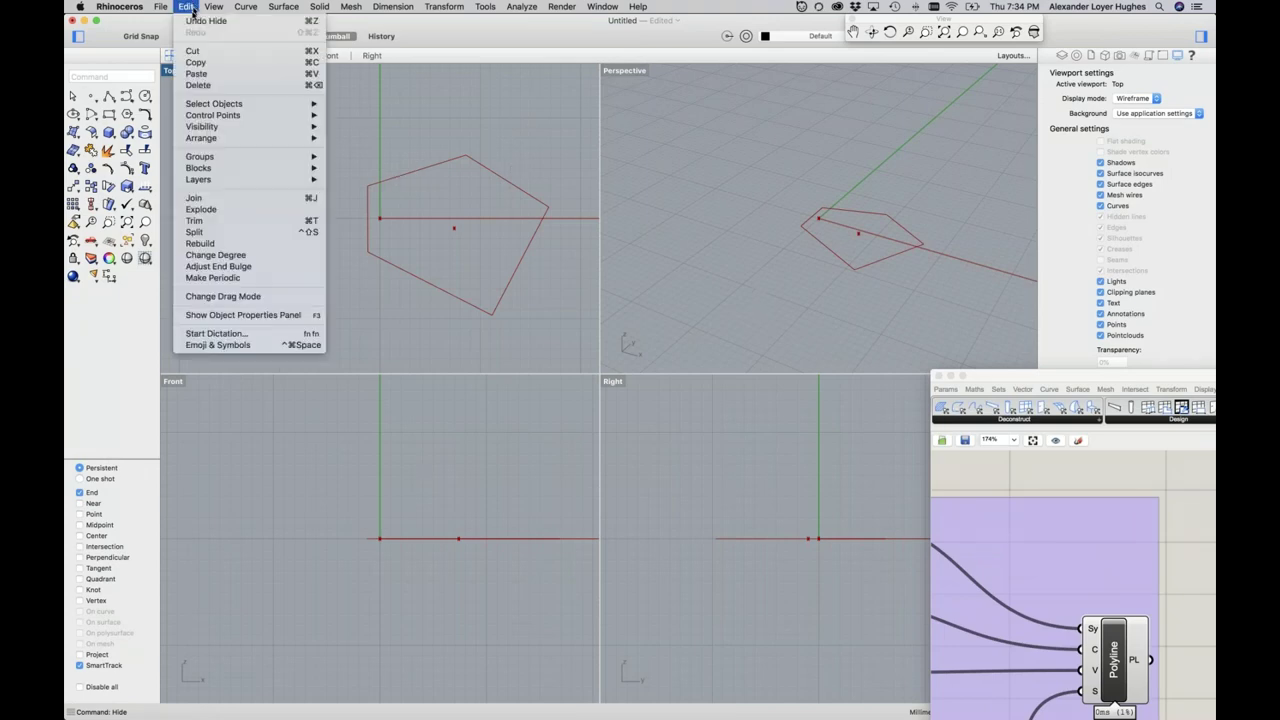
{"action": "left_click", "coordinate": [193, 22]}
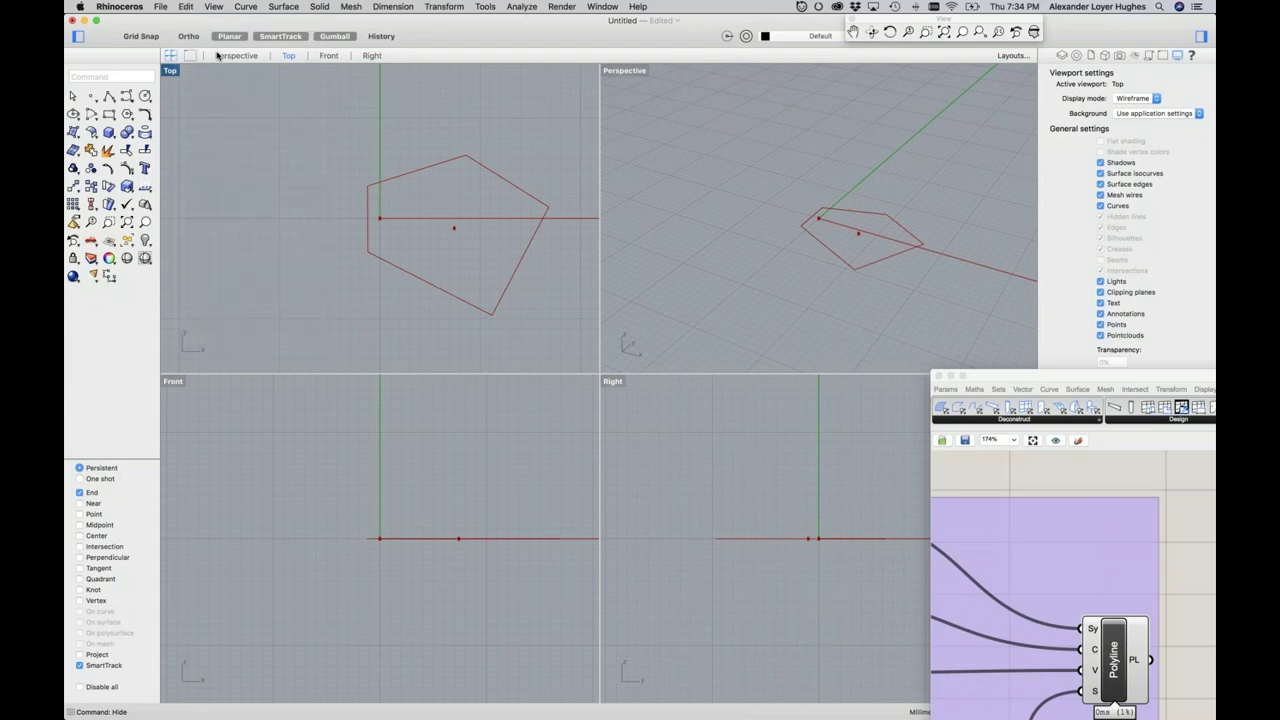
Scale the closed polygon up in the Top view from a base point just below the origin until it nearly fills the grid's upper-right quadrant
{"action": "scroll", "coordinate": [309, 337], "scroll_direction": "up", "scroll_amount": 3}
{"action": "scroll", "coordinate": [349, 283], "scroll_direction": "down", "scroll_amount": 5}
{"action": "left_click", "coordinate": [345, 287]}
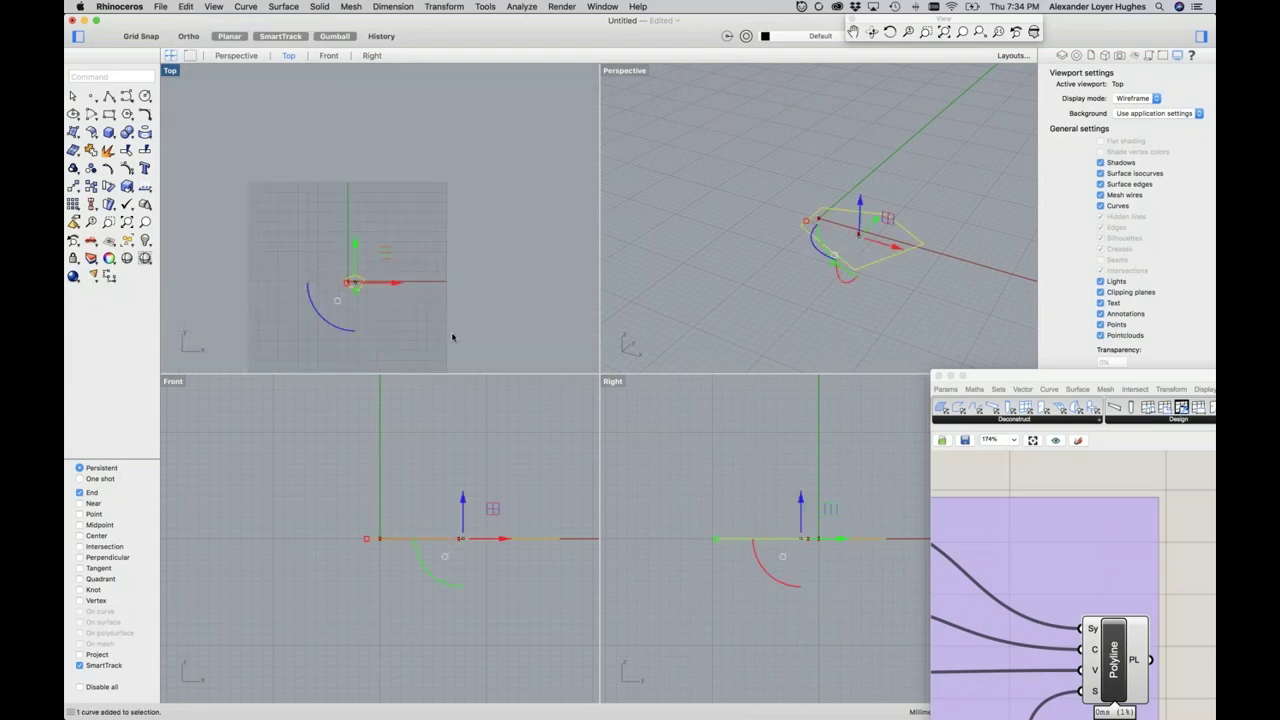
{"action": "type", "text": "scale"}
{"action": "key", "text": "Return"}
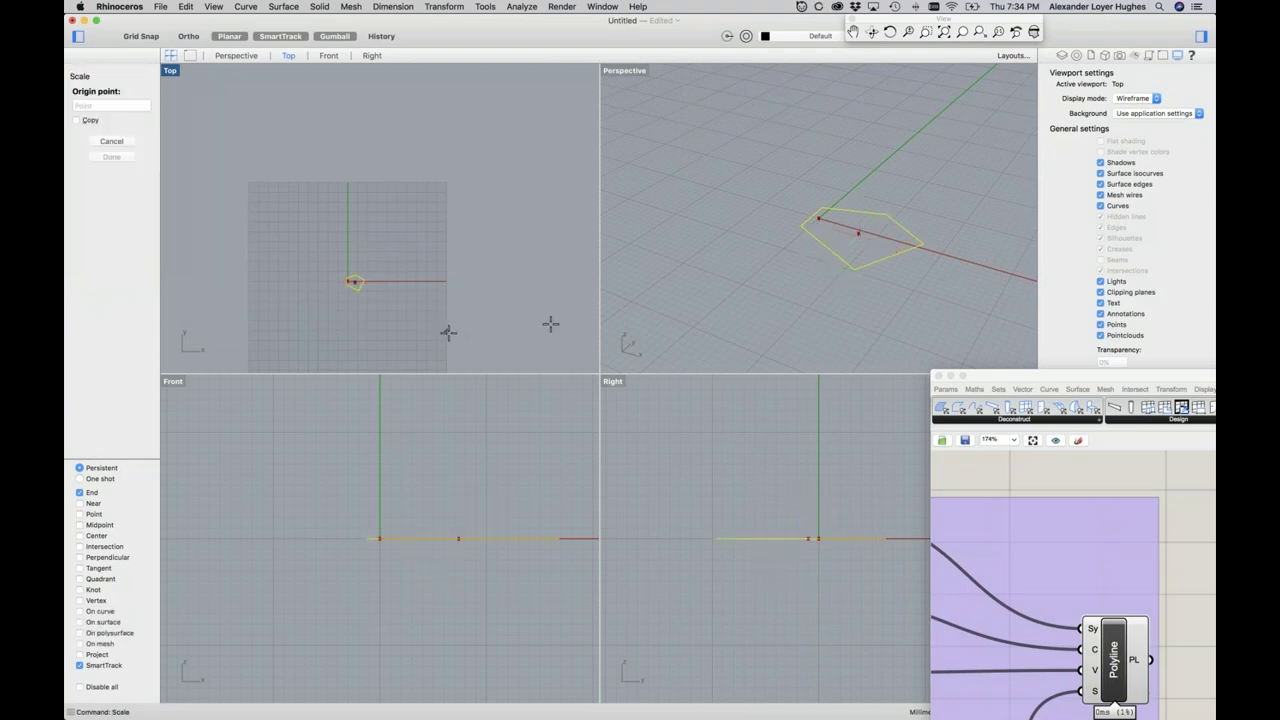
{"action": "left_click", "coordinate": [349, 291]}
{"action": "left_click", "coordinate": [405, 245]}
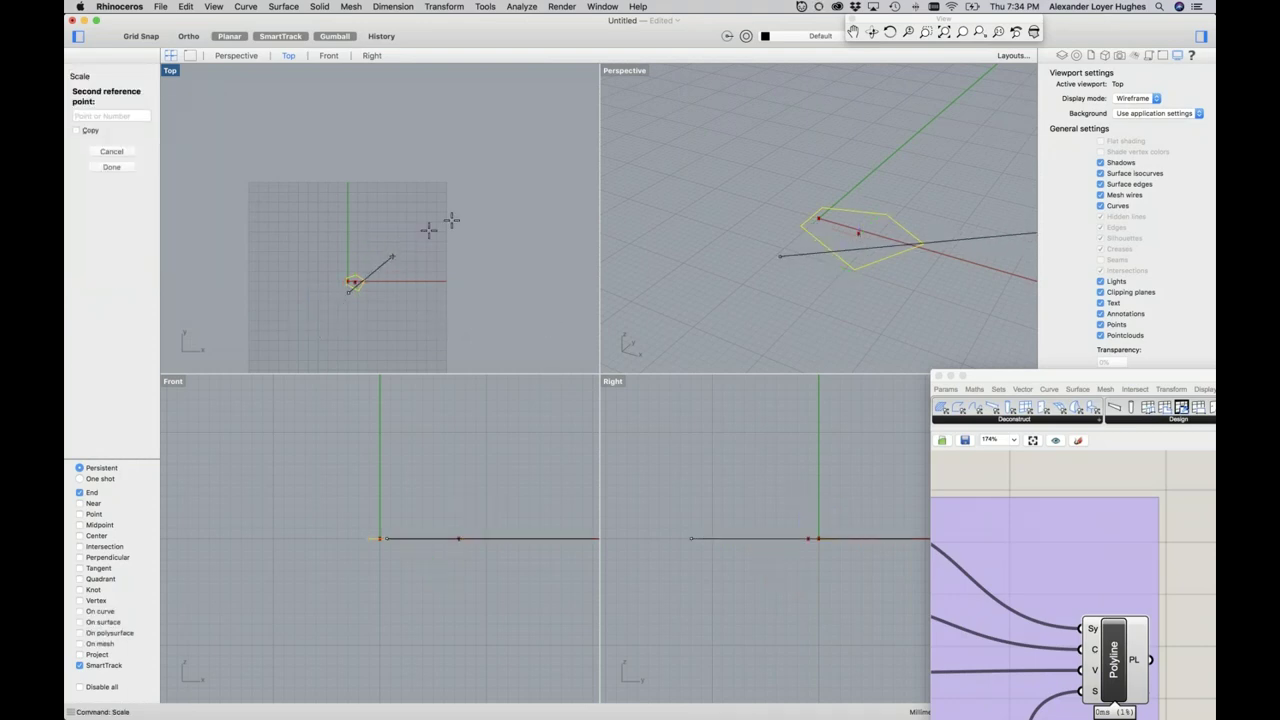
{"action": "left_click", "coordinate": [580, 115]}
Switch to ARCHICAD and send the Grasshopper changes to the Community Center Level 1 plan
{"action": "key", "text": "super+Tab"}
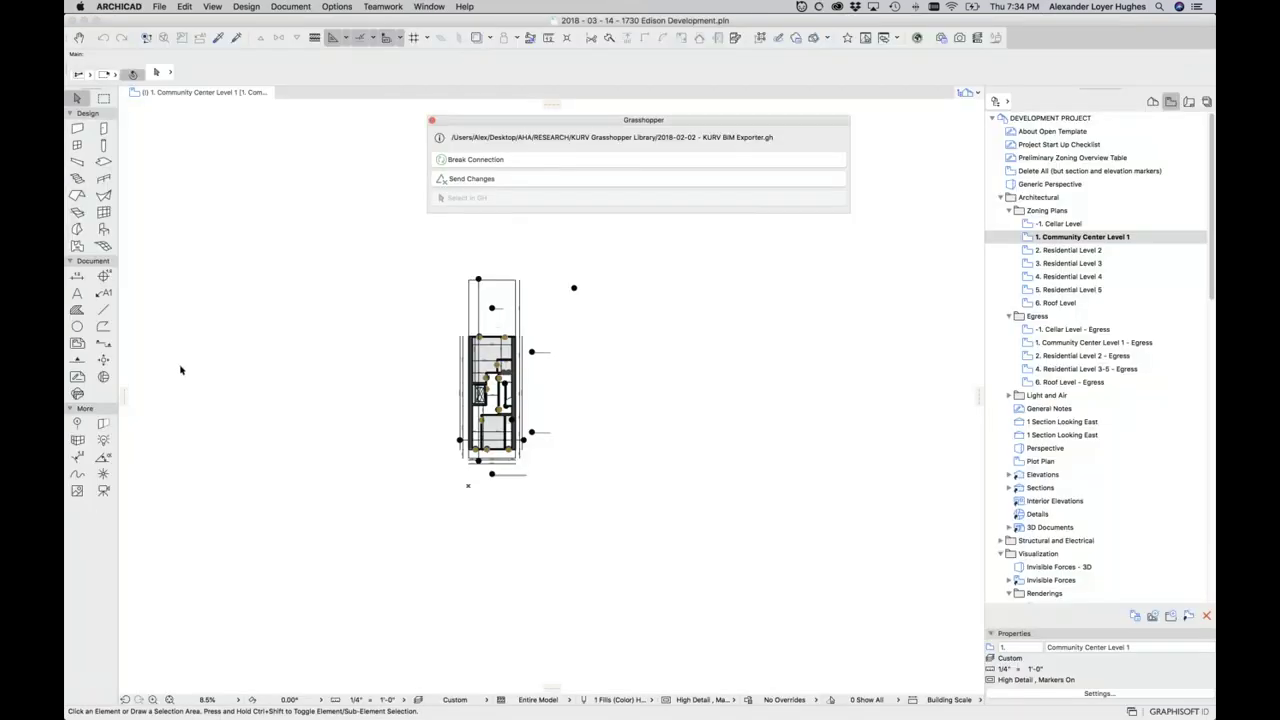
{"action": "left_click", "coordinate": [519, 181]}
{"action": "scroll", "coordinate": [467, 404], "scroll_direction": "down", "scroll_amount": 3}
{"action": "scroll", "coordinate": [474, 404], "scroll_direction": "down", "scroll_amount": 3}
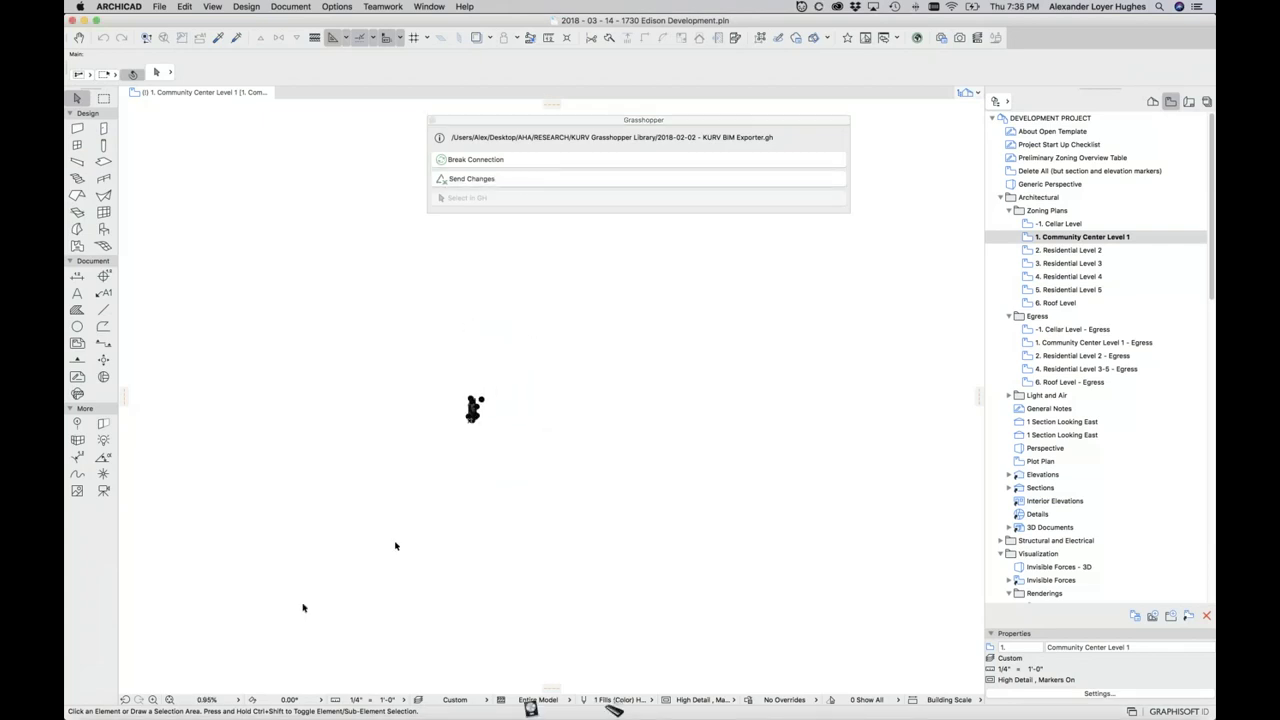
Examine the Community Center Level 1 plan at full extents and close up around the project origin for the sent zone
{"action": "left_click", "coordinate": [169, 700]}
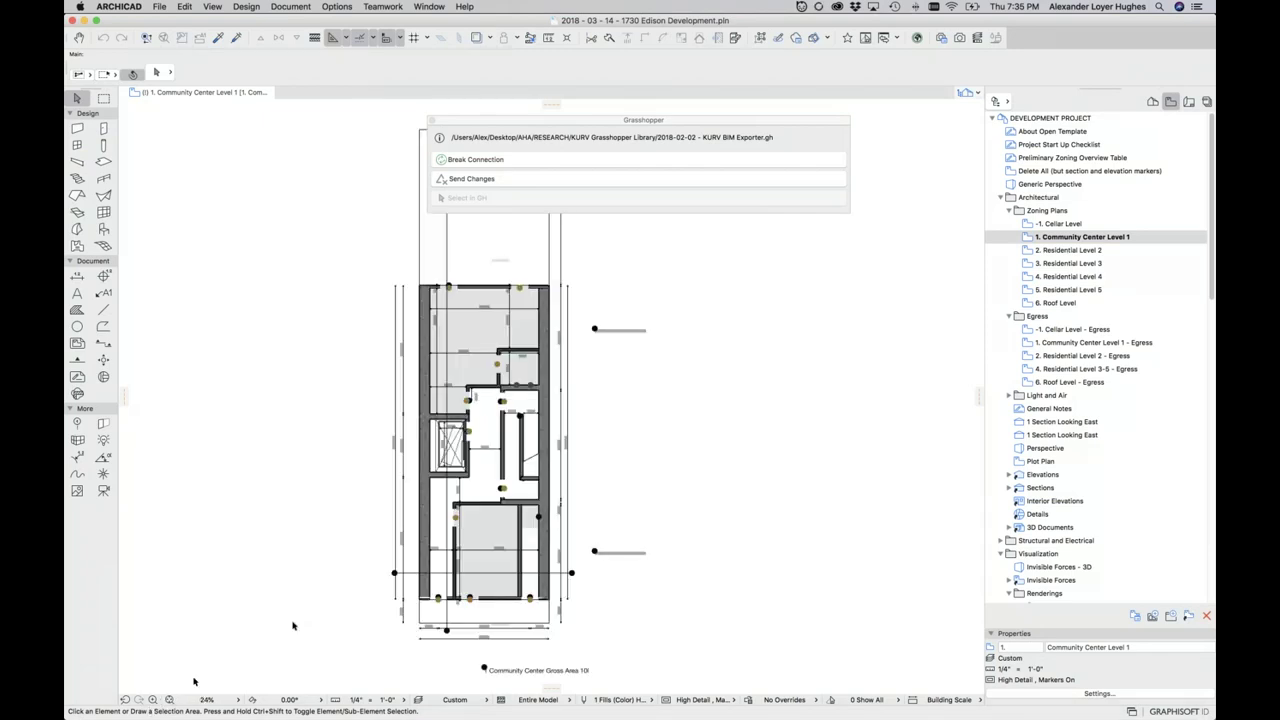
{"action": "scroll", "coordinate": [450, 605], "scroll_direction": "up", "scroll_amount": 2}
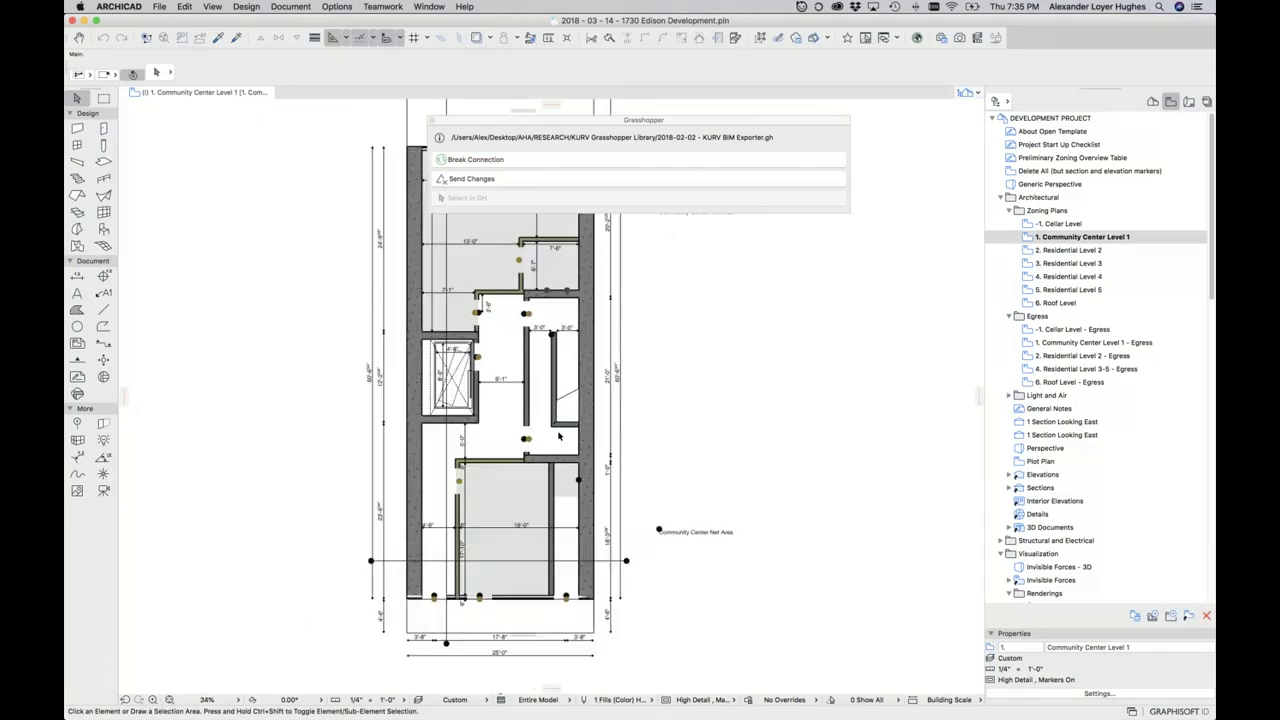
{"action": "left_click", "coordinate": [573, 393]}
{"action": "key", "text": "Escape"}
{"action": "scroll", "coordinate": [424, 658], "scroll_direction": "up", "scroll_amount": 2}
{"action": "scroll", "coordinate": [424, 641], "scroll_direction": "down", "scroll_amount": 5}
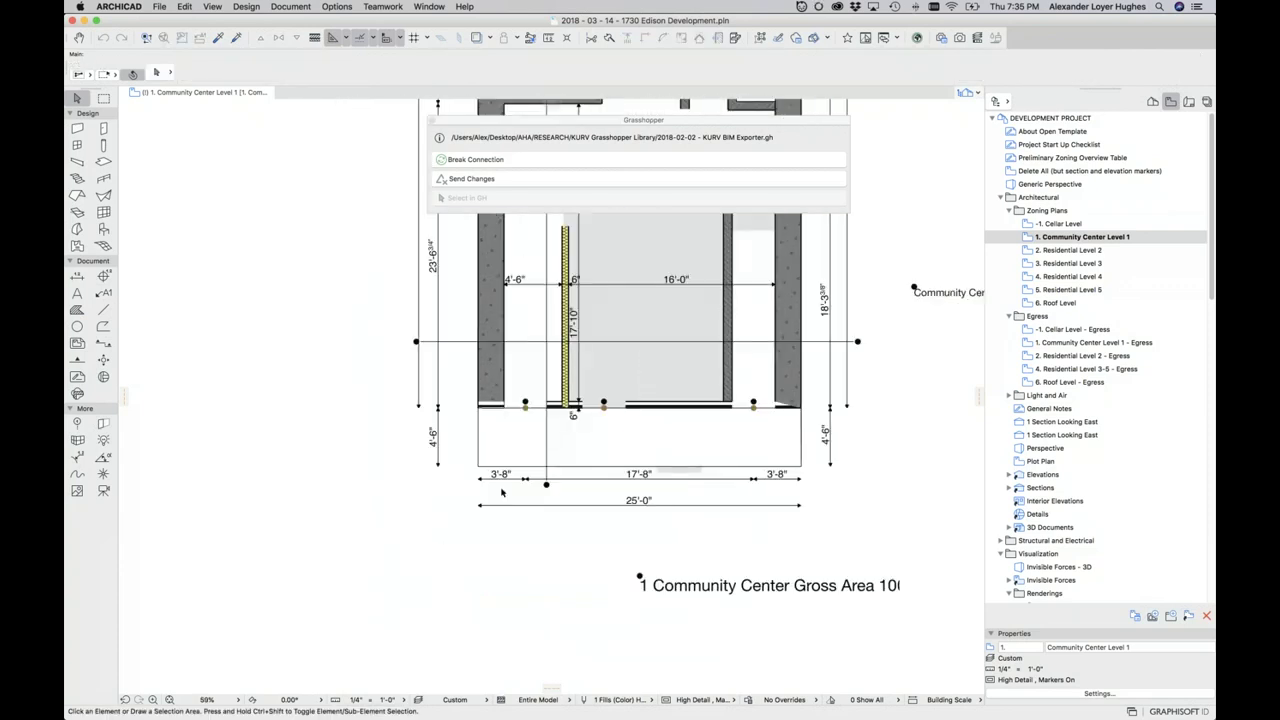
{"action": "scroll", "coordinate": [486, 570], "scroll_direction": "up", "scroll_amount": 5}
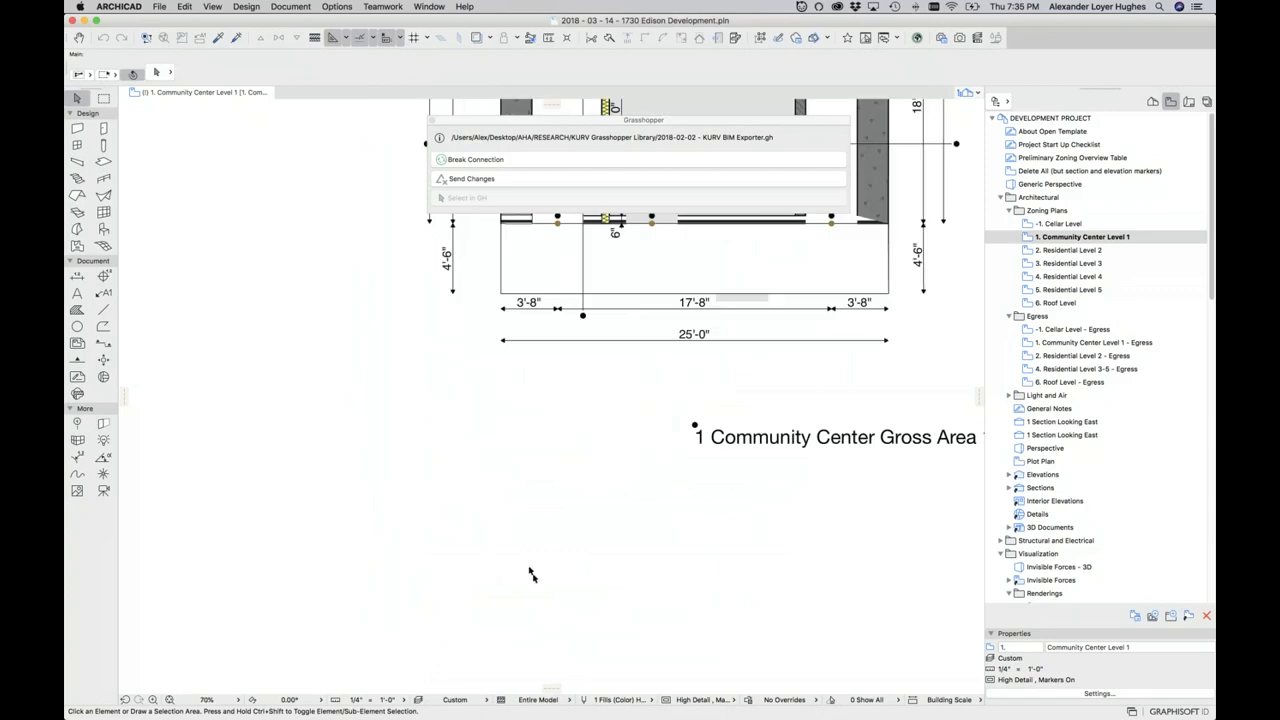
{"action": "scroll", "coordinate": [530, 576], "scroll_direction": "down", "scroll_amount": 6}
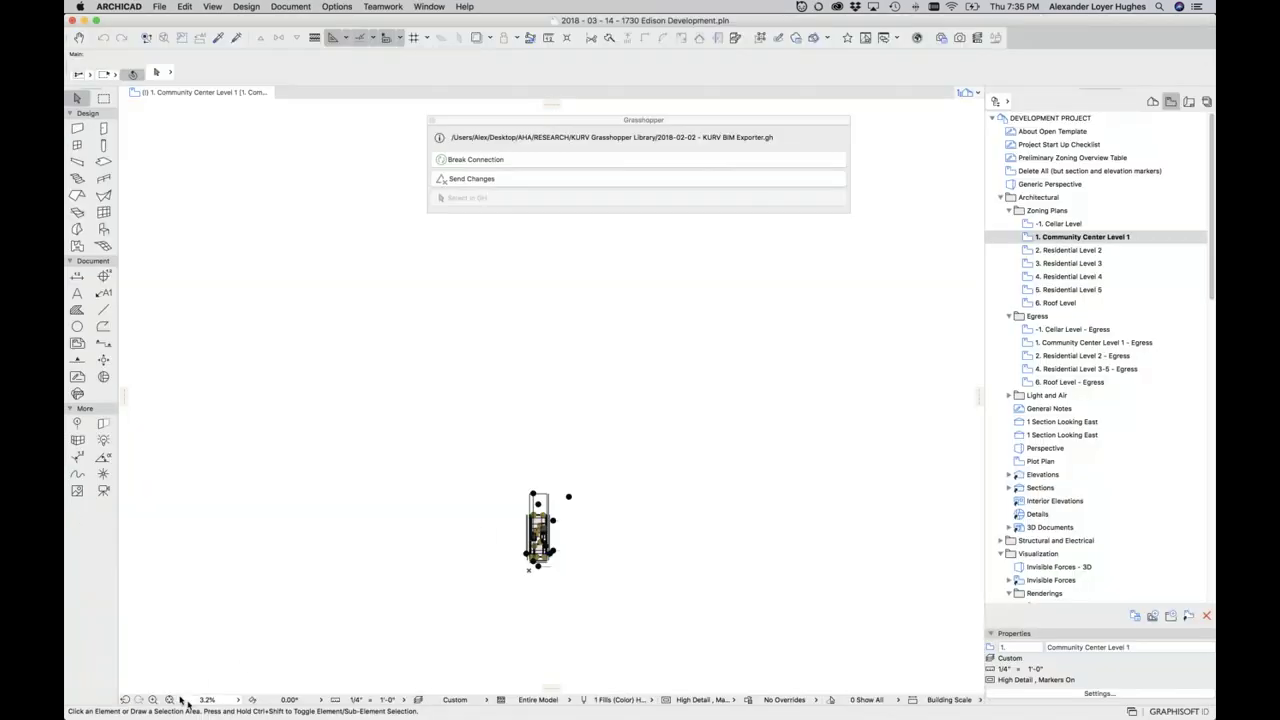
{"action": "left_click", "coordinate": [169, 699]}
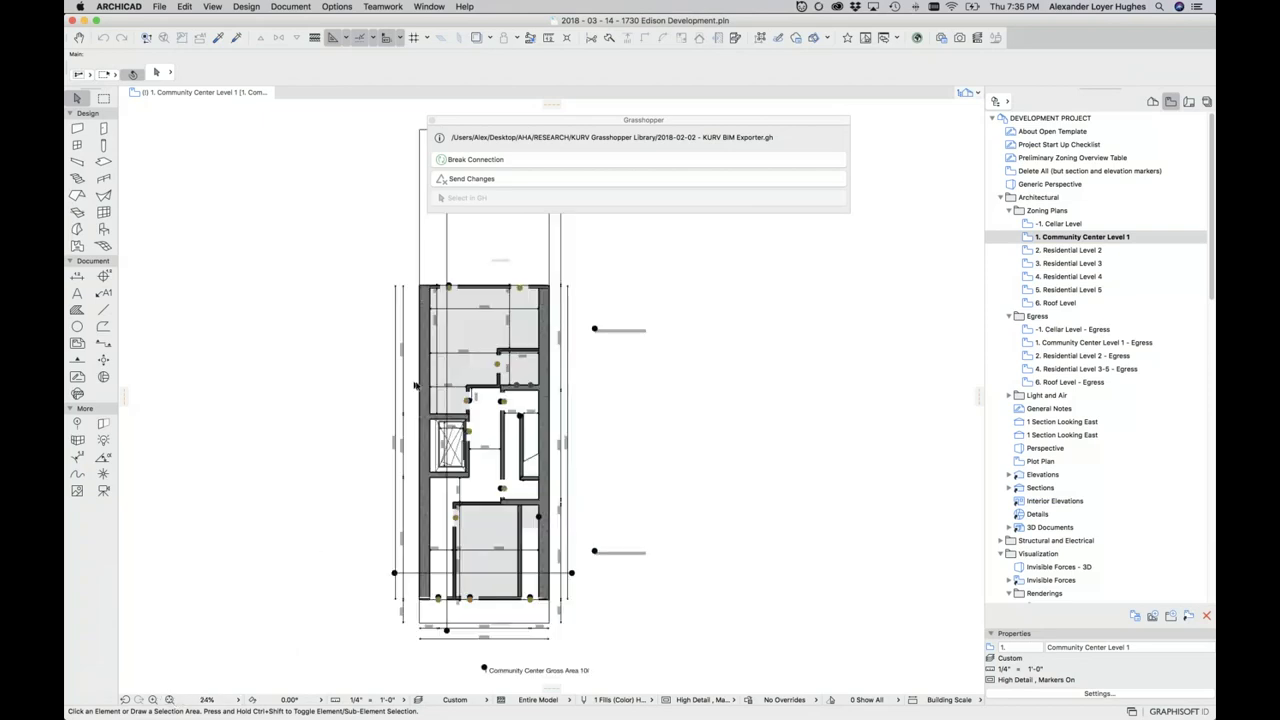
{"action": "scroll", "coordinate": [432, 403], "scroll_direction": "down", "scroll_amount": 2}
{"action": "scroll", "coordinate": [500, 548], "scroll_direction": "up", "scroll_amount": 10}
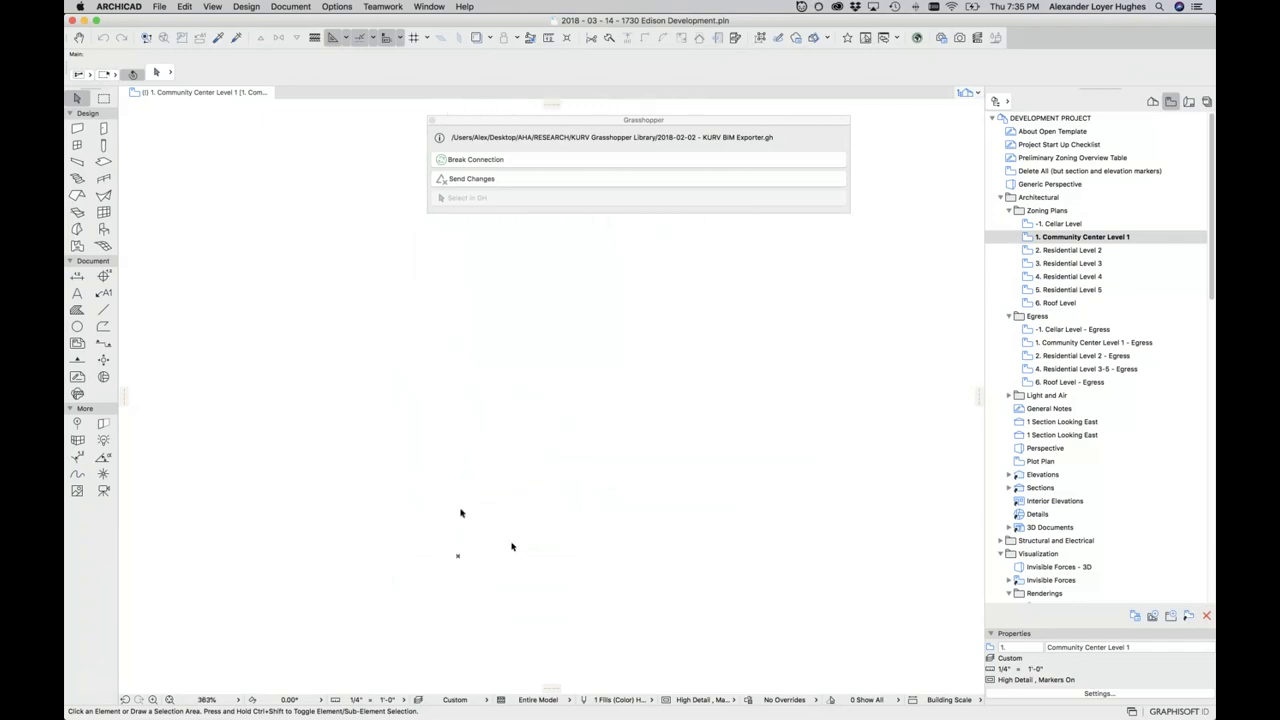
{"action": "left_click_drag", "start_coordinate": [498, 468], "coordinate": [386, 571]}
Move the Grasshopper connection palette off the middle of the plan so the drawing area is clear
{"action": "key", "text": "super+Tab"}
{"action": "key", "text": "Escape"}
{"action": "left_click_drag", "start_coordinate": [552, 123], "coordinate": [908, 209]}
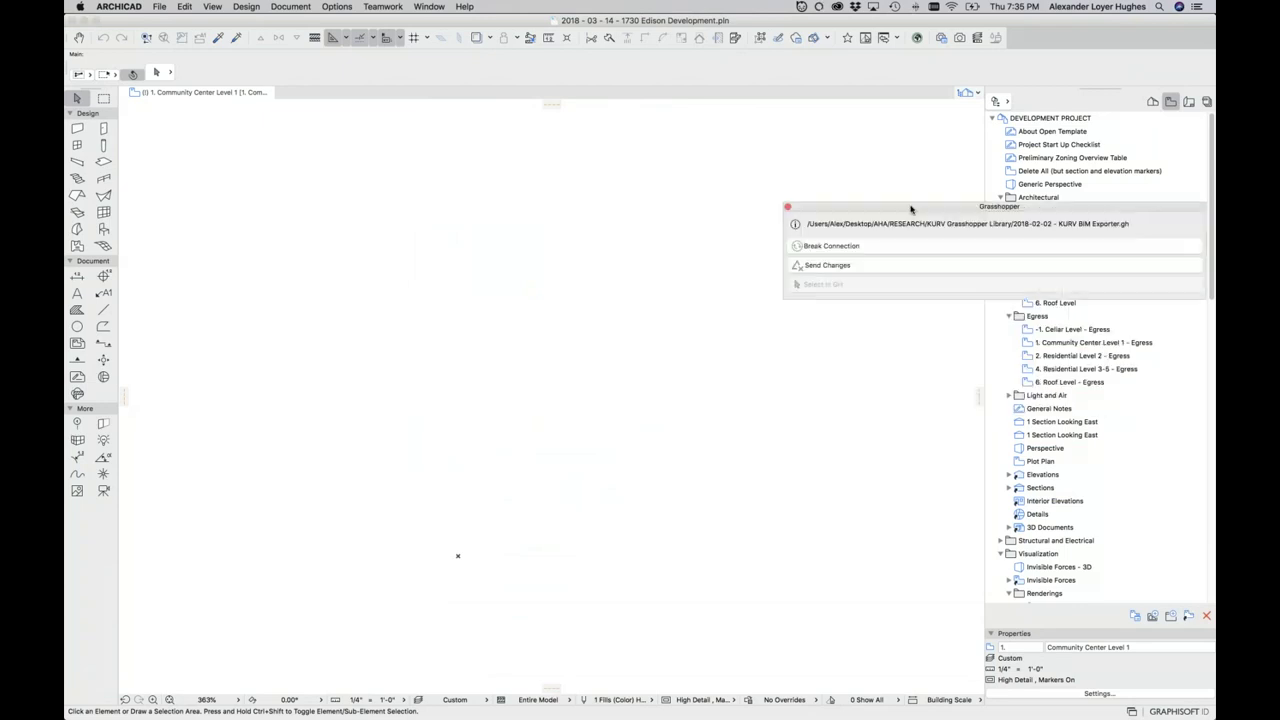
{"action": "left_click", "coordinate": [667, 126]}
{"action": "left_click", "coordinate": [690, 161]}
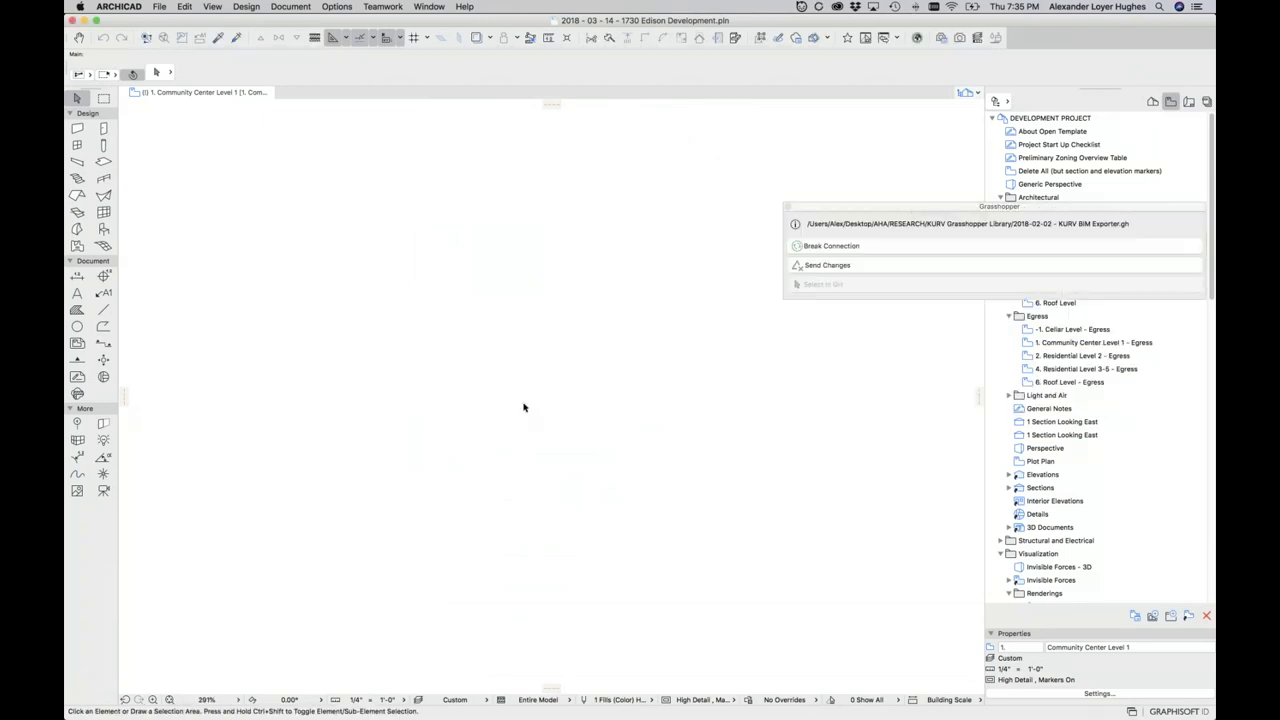
Fit the plan in the window and inspect the area below the building near the Community Center Gross Area label for the zone
{"action": "scroll", "coordinate": [498, 335], "scroll_direction": "up", "scroll_amount": 3}
{"action": "left_click", "coordinate": [168, 699]}
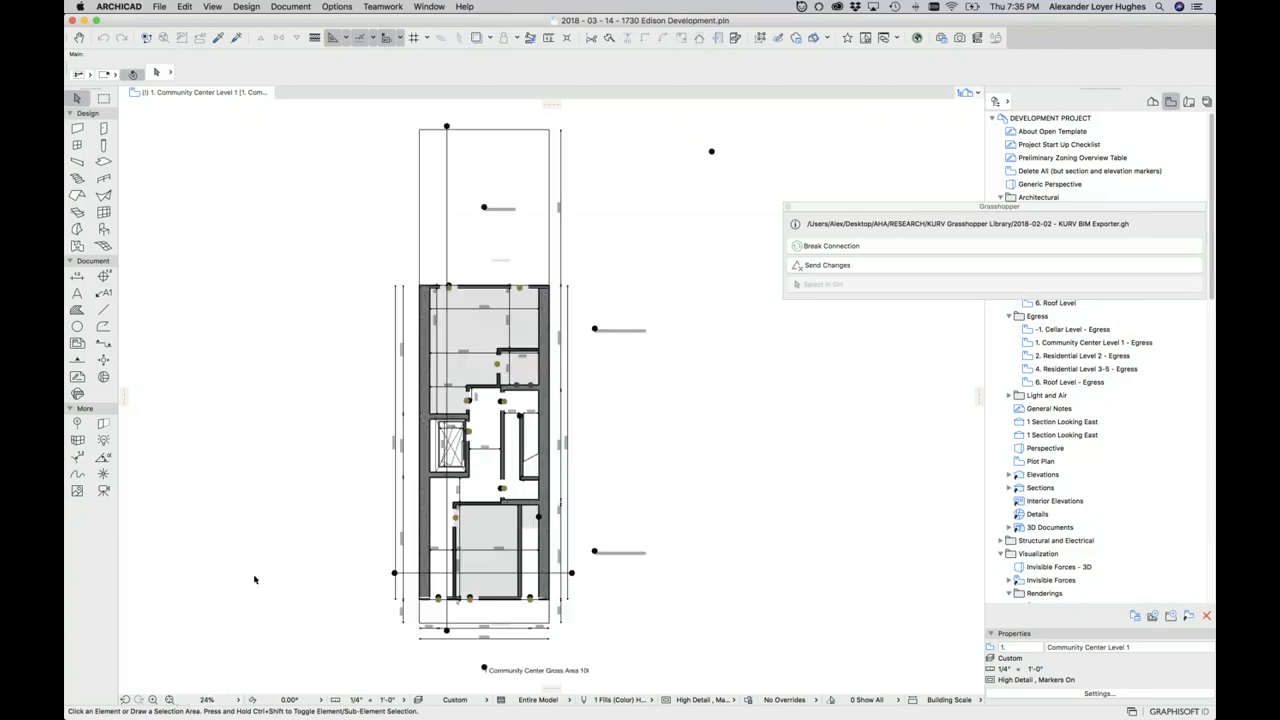
{"action": "scroll", "coordinate": [479, 668], "scroll_direction": "down", "scroll_amount": 2}
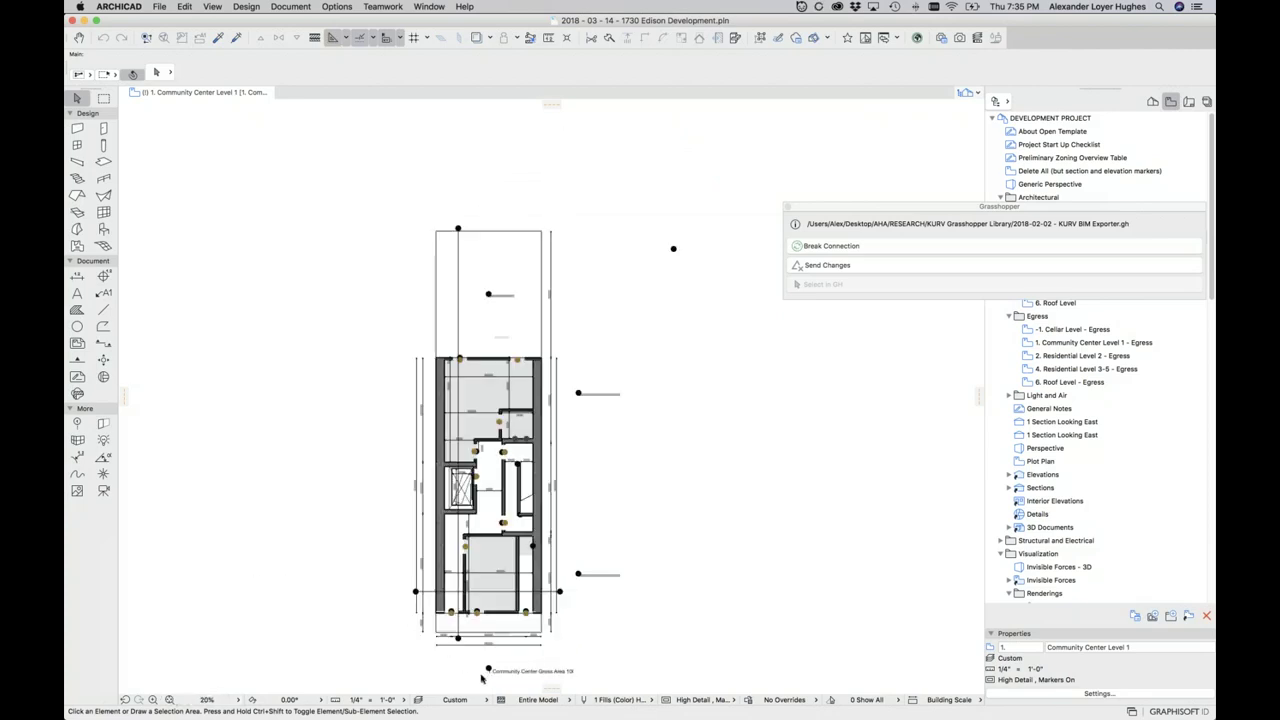
{"action": "scroll", "coordinate": [481, 678], "scroll_direction": "up", "scroll_amount": 10}
{"action": "mouse_move", "coordinate": [449, 609]}
{"action": "left_mouse_down"}
{"action": "mouse_move", "coordinate": [552, 662]}
{"action": "mouse_move", "coordinate": [546, 649]}
{"action": "left_mouse_up"}
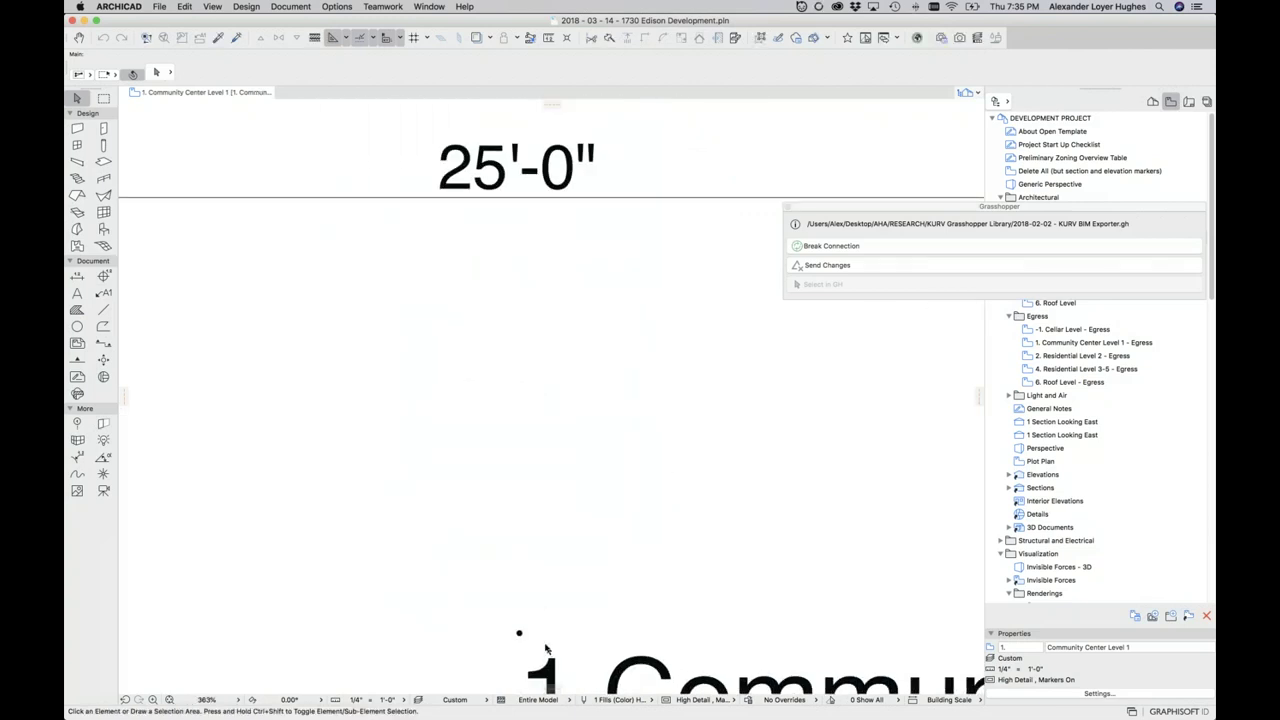
{"action": "scroll", "coordinate": [455, 556], "scroll_direction": "down", "scroll_amount": 1}
{"action": "scroll", "coordinate": [455, 556], "scroll_direction": "down", "scroll_amount": 6}
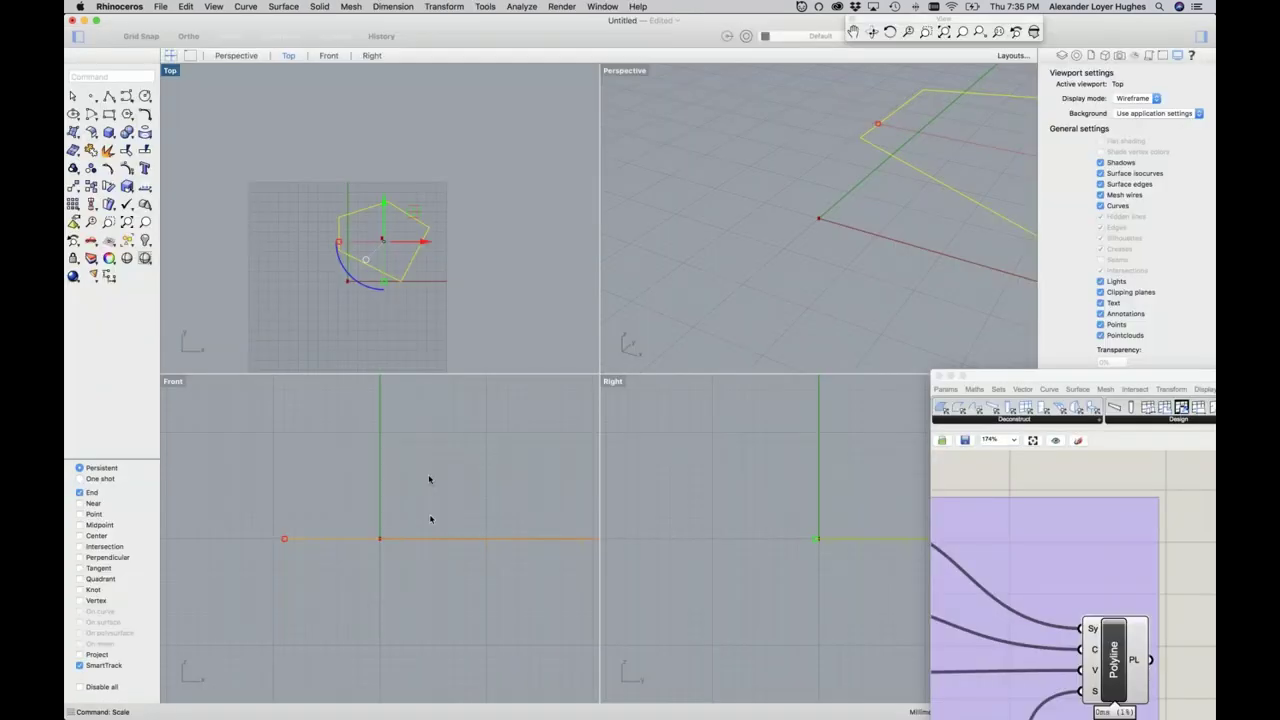
Switch to Rhino and check the General settings in the Rhino preferences
{"action": "scroll", "coordinate": [400, 350], "scroll_direction": "down", "scroll_amount": 3}
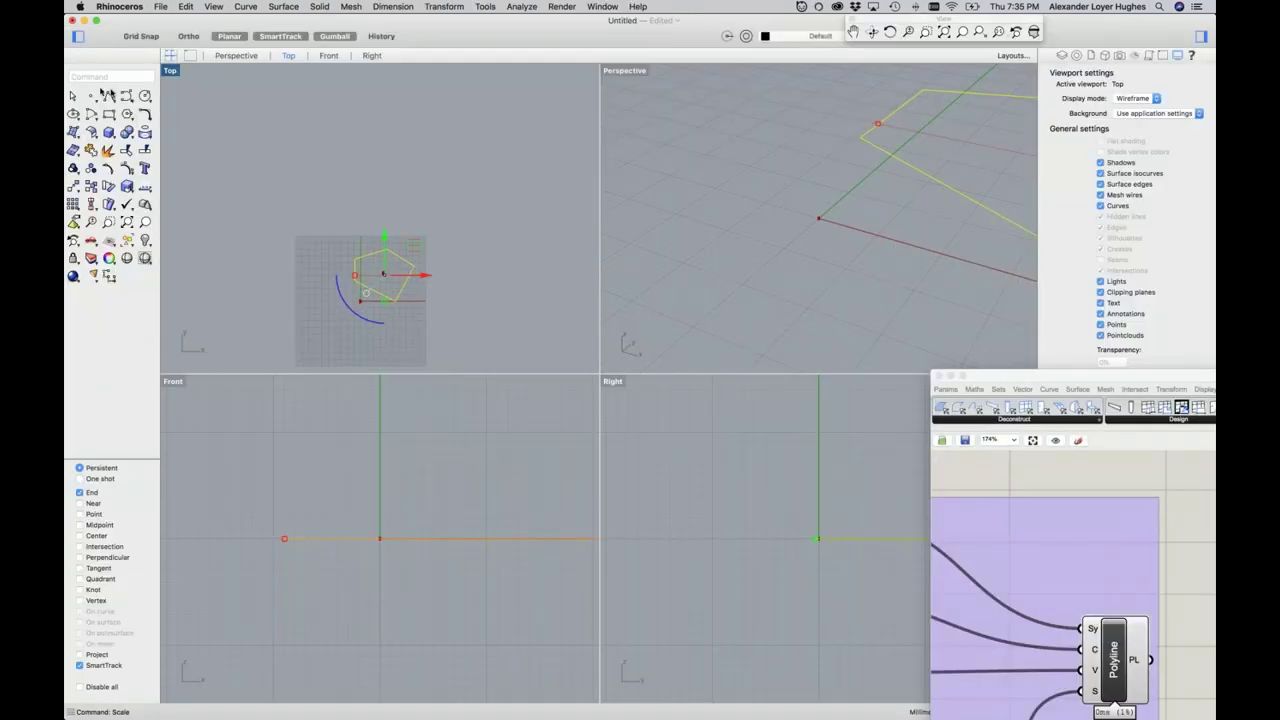
{"action": "left_click", "coordinate": [221, 35]}
{"action": "left_click", "coordinate": [392, 6]}
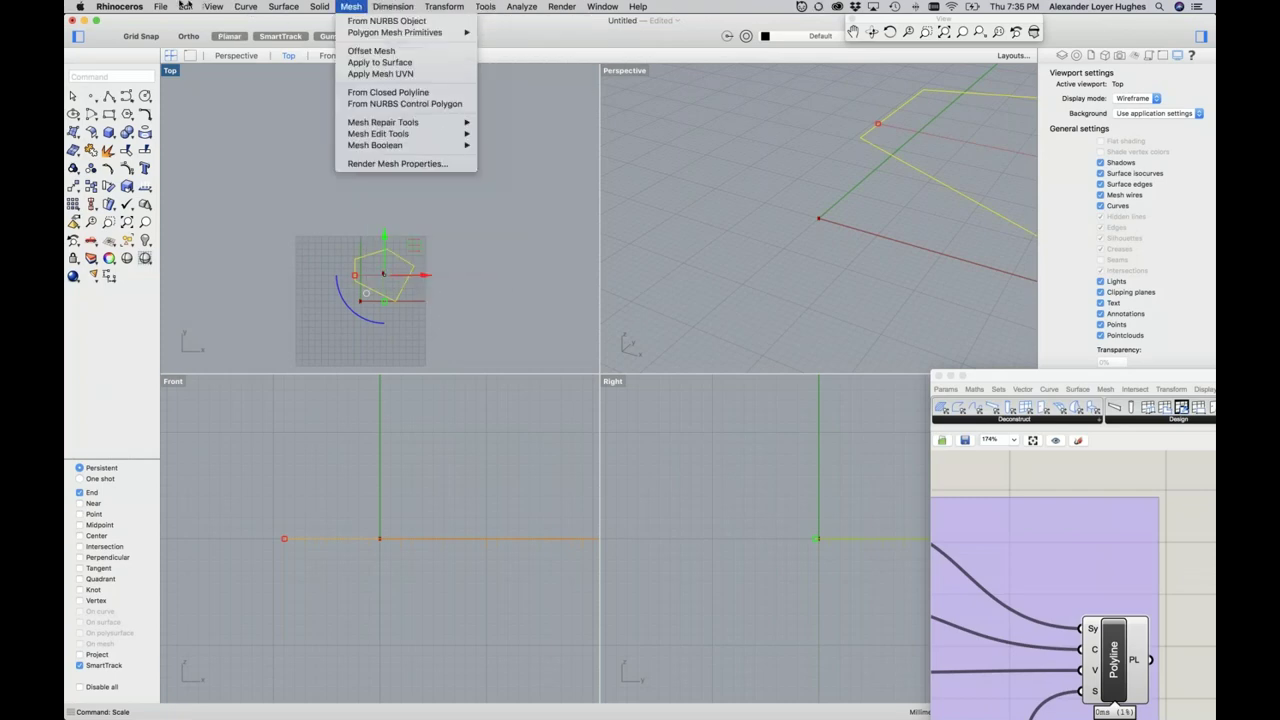
{"action": "mouse_move", "coordinate": [120, 6]}
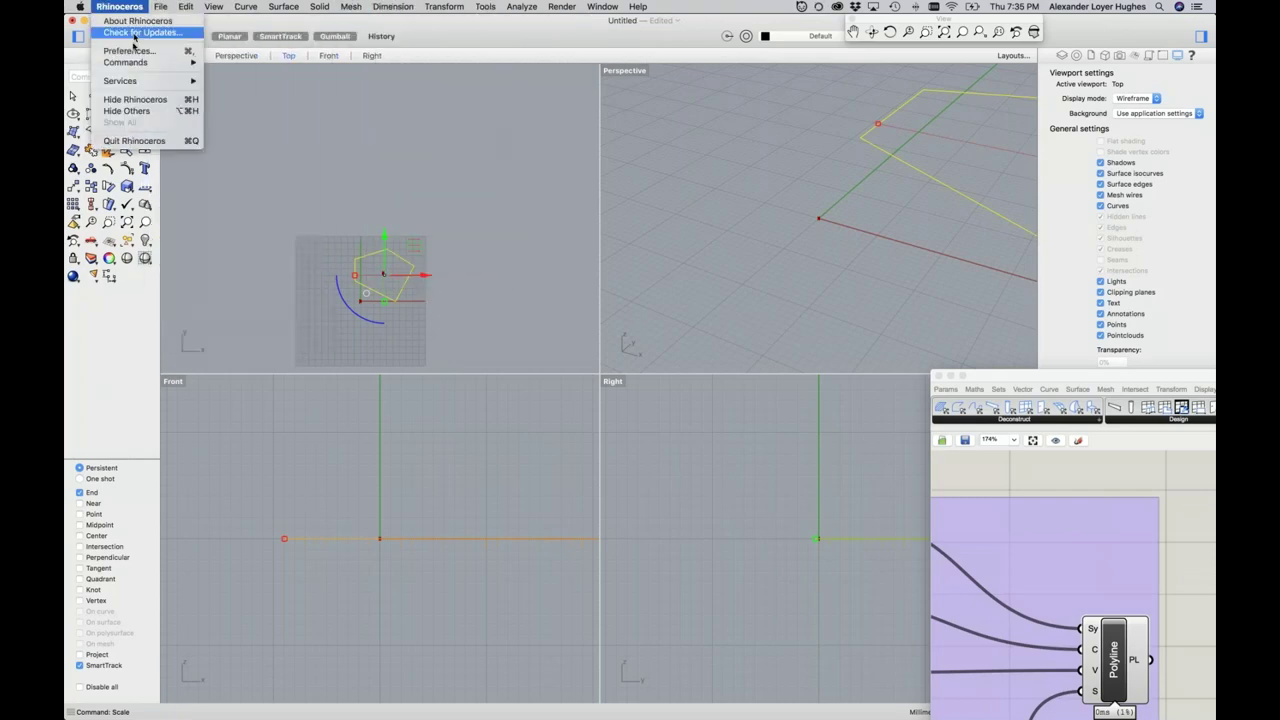
{"action": "left_click", "coordinate": [130, 50]}
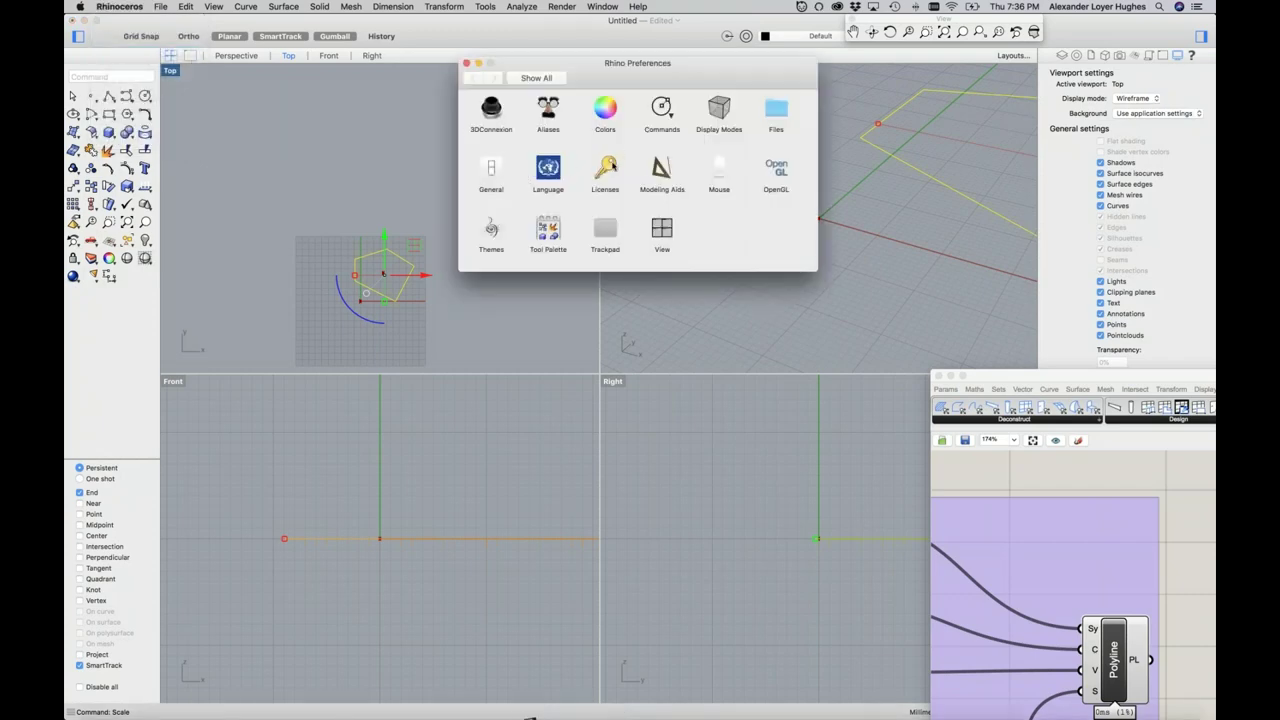
{"action": "left_click", "coordinate": [490, 175]}
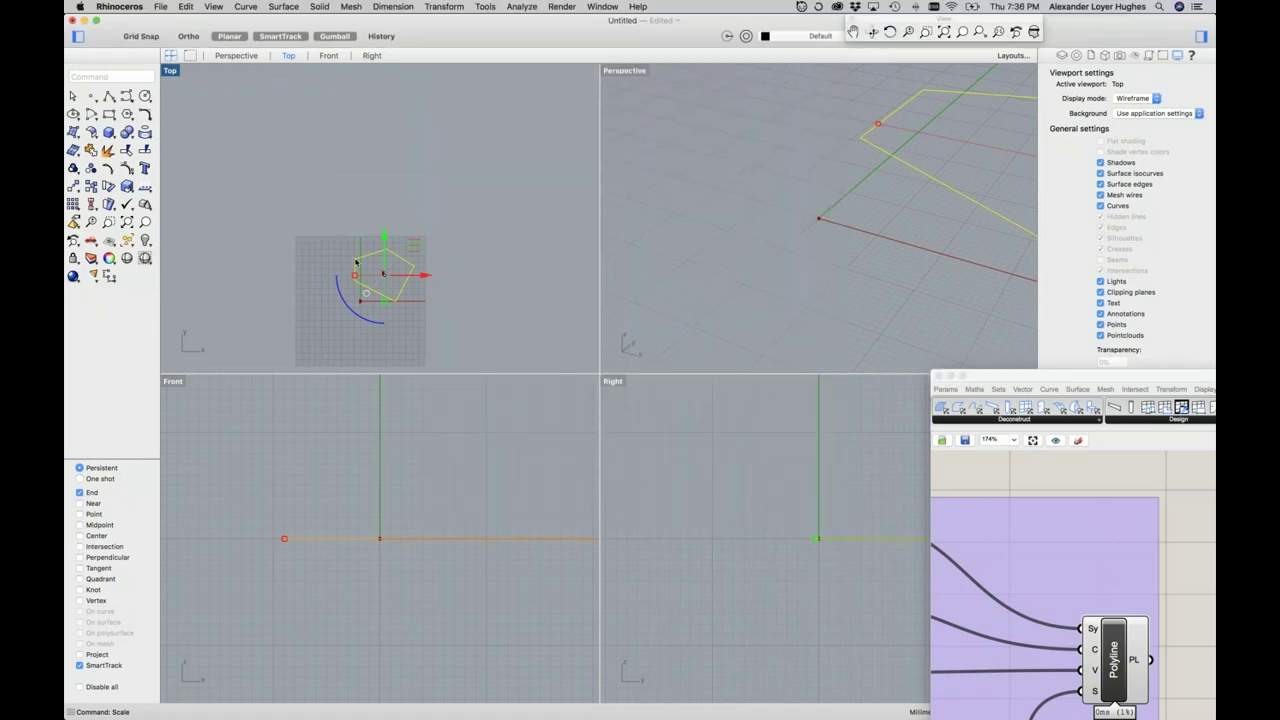
{"action": "left_click", "coordinate": [184, 6]}
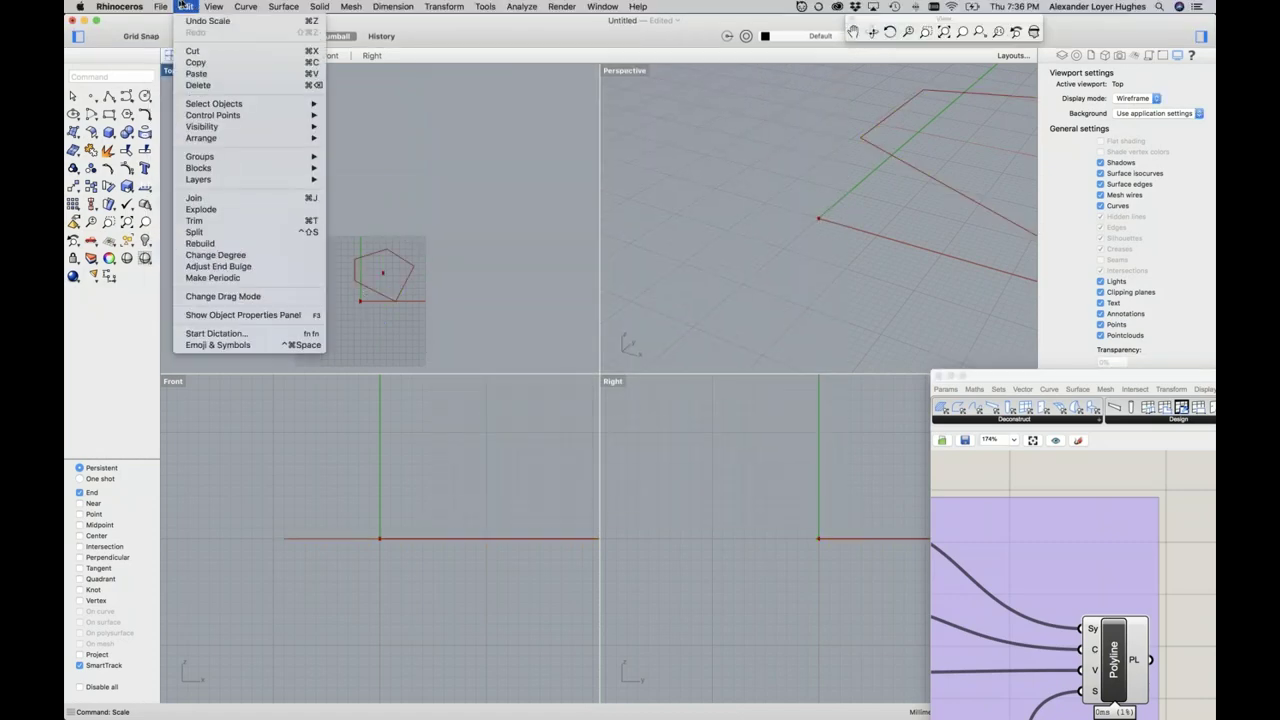
{"action": "mouse_move", "coordinate": [215, 6]}
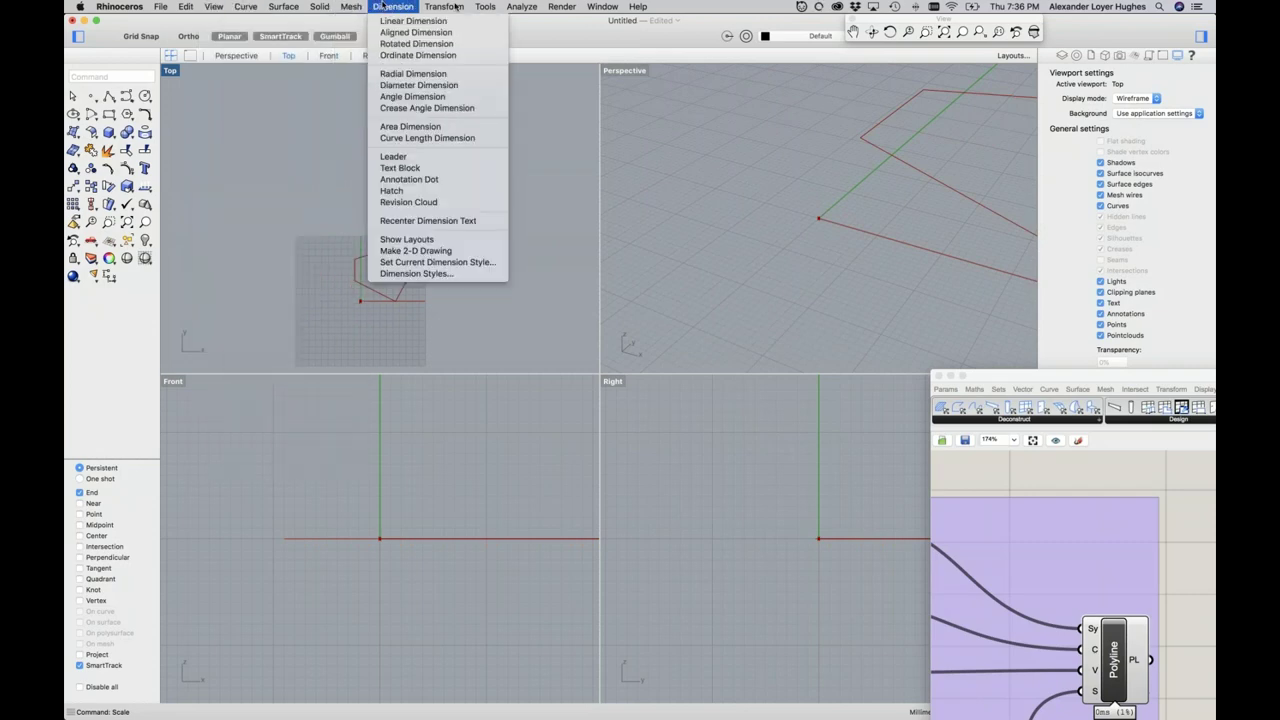
{"action": "mouse_move", "coordinate": [456, 6]}
{"action": "mouse_move", "coordinate": [511, 6]}
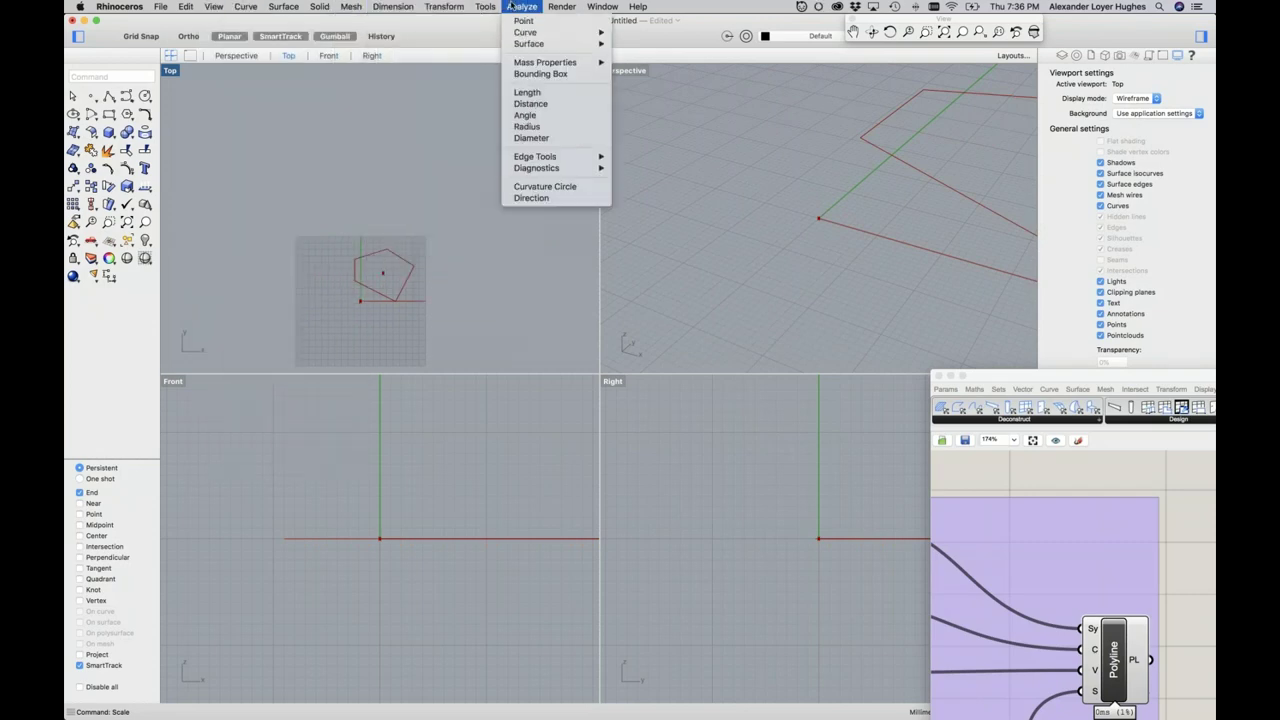
Reopen the Rhino preferences and view the Files settings
{"action": "mouse_move", "coordinate": [108, 6]}
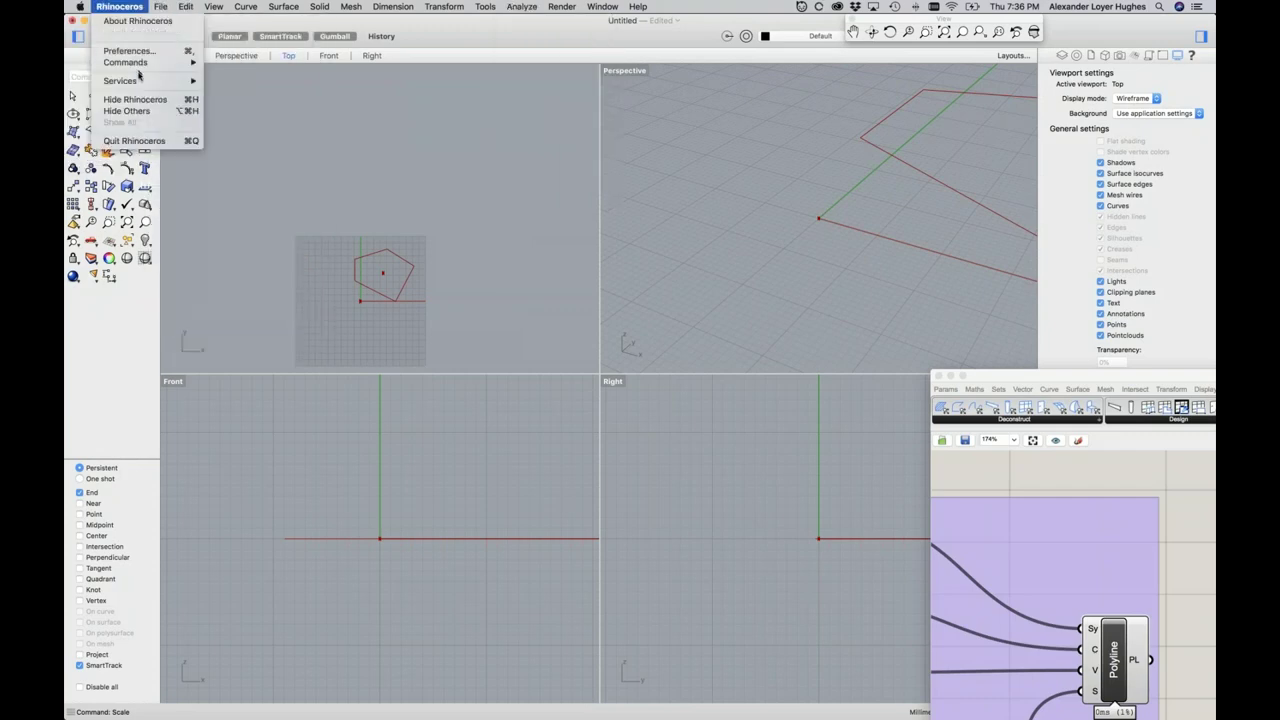
{"action": "left_click", "coordinate": [277, 114]}
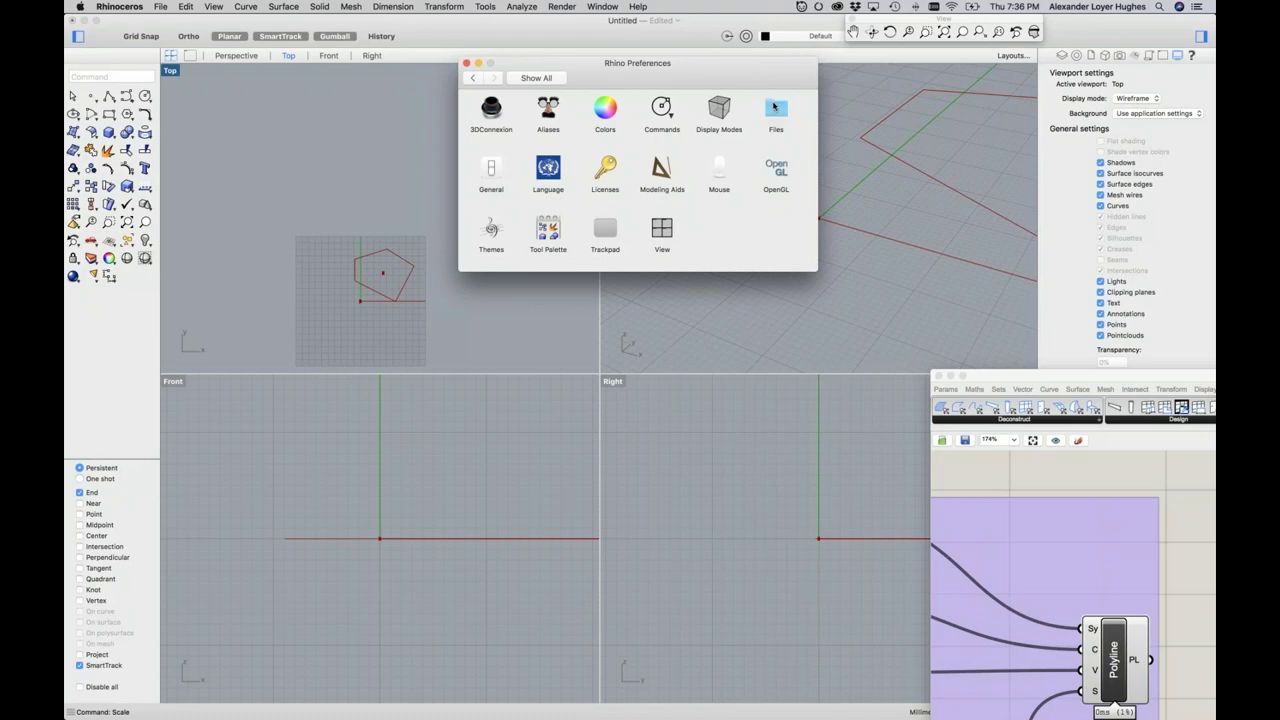
{"action": "left_click", "coordinate": [775, 108]}
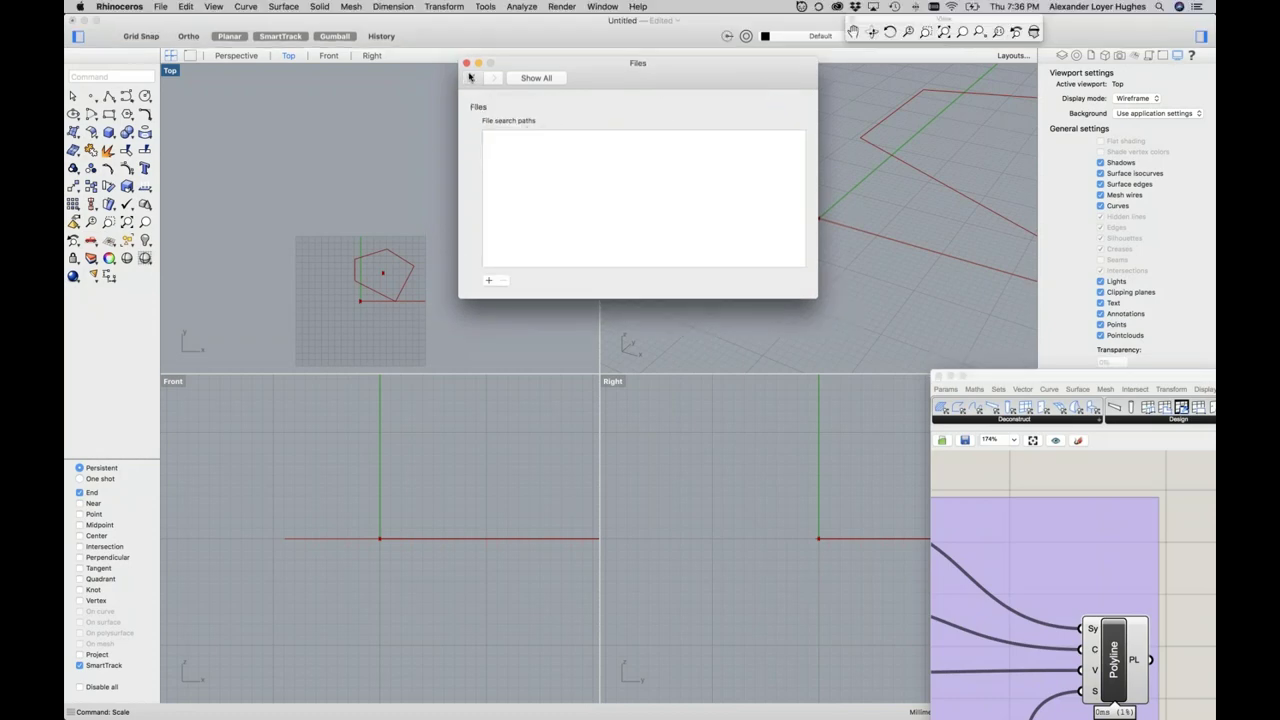
Switch to ARCHICAD and check the Community Center Level 1 plan's renovation filter, graphic override and model view options
{"action": "left_click", "coordinate": [469, 77]}
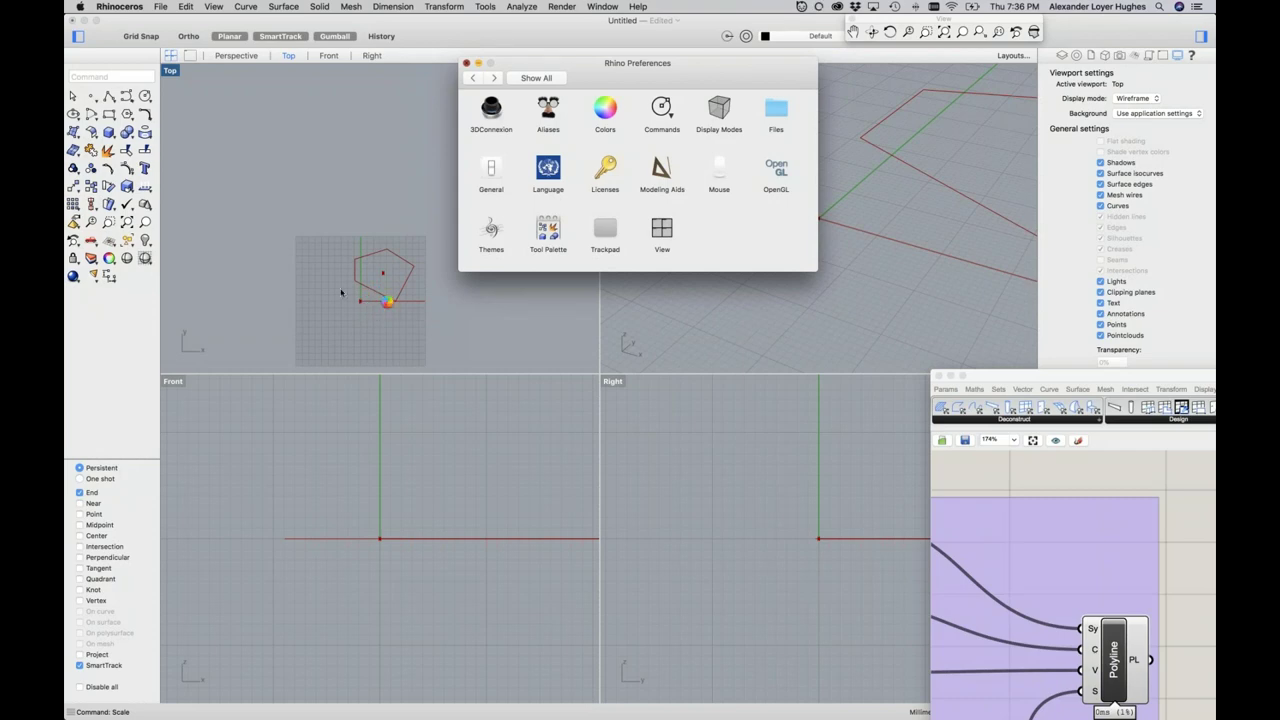
{"action": "key", "text": "super+Tab"}
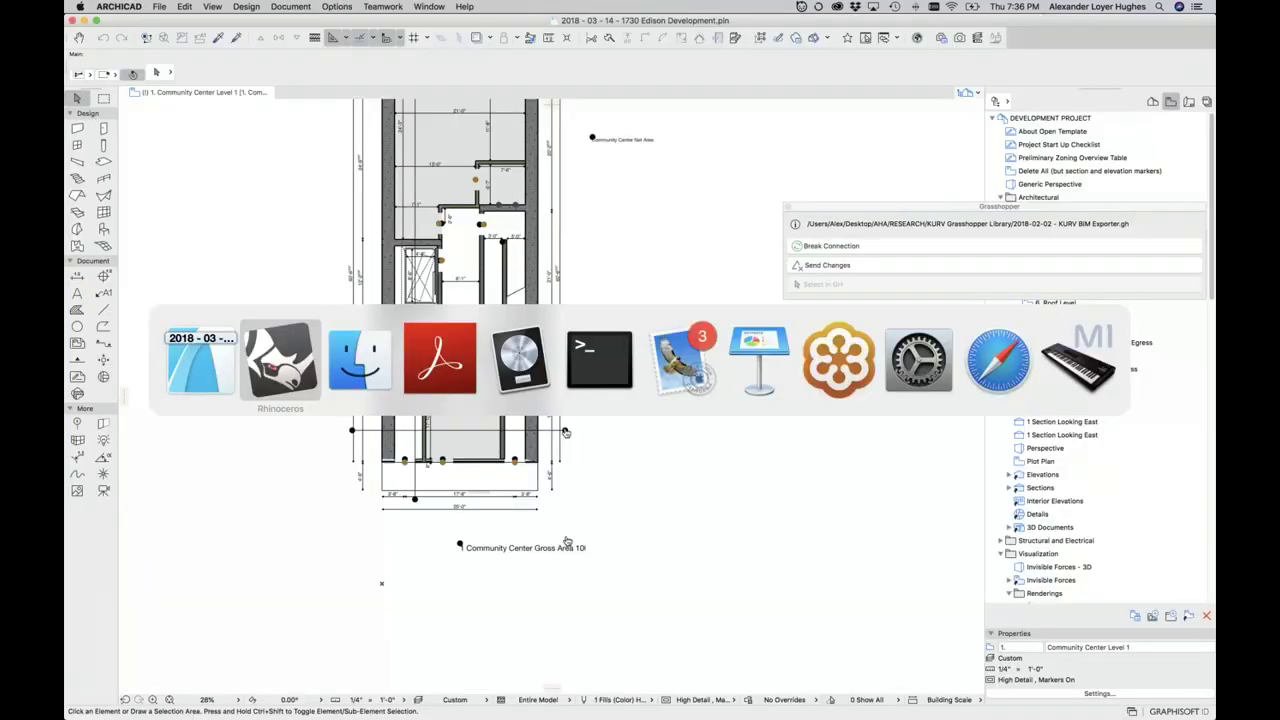
{"action": "left_click", "coordinate": [850, 699]}
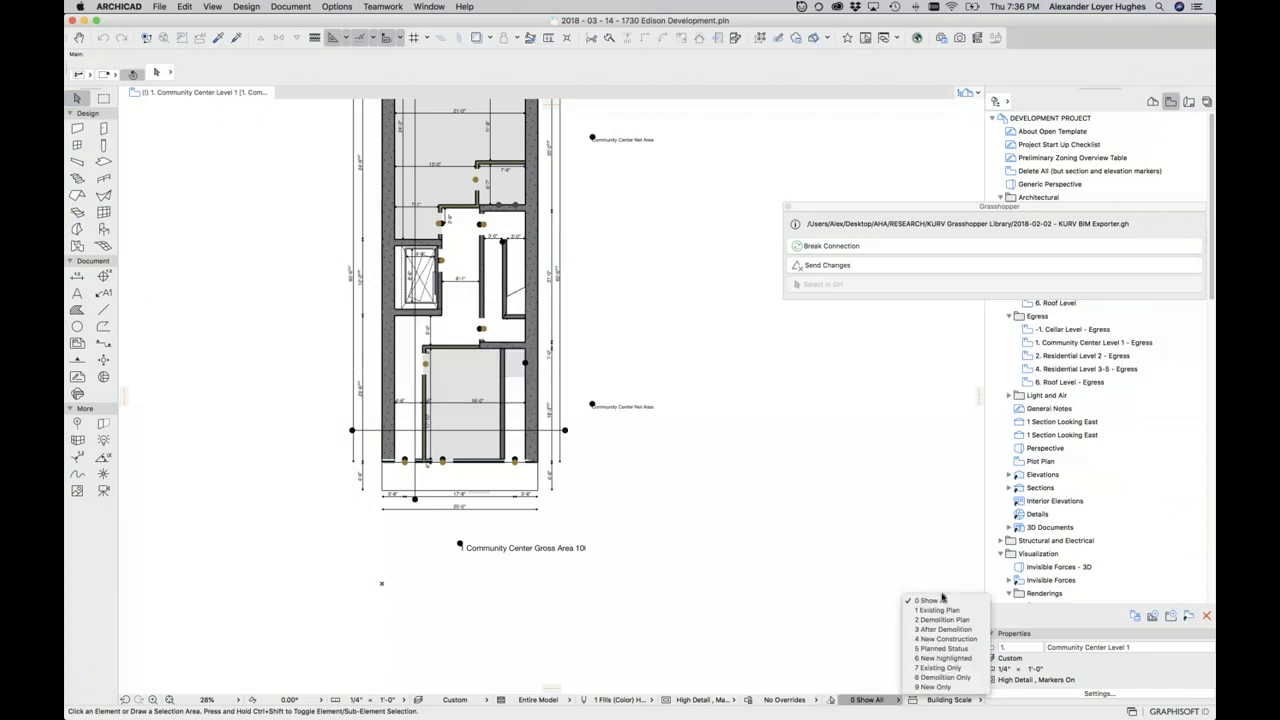
{"action": "left_click", "coordinate": [849, 600]}
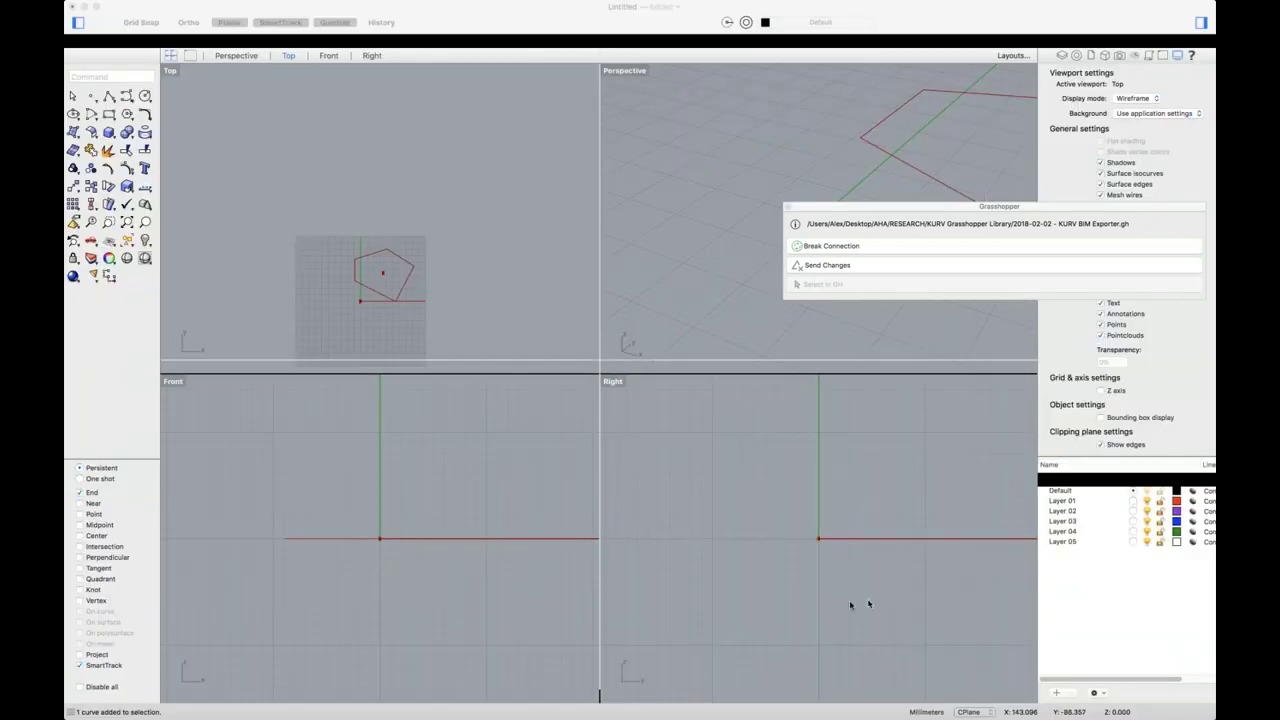
{"action": "key", "text": "super+Tab"}
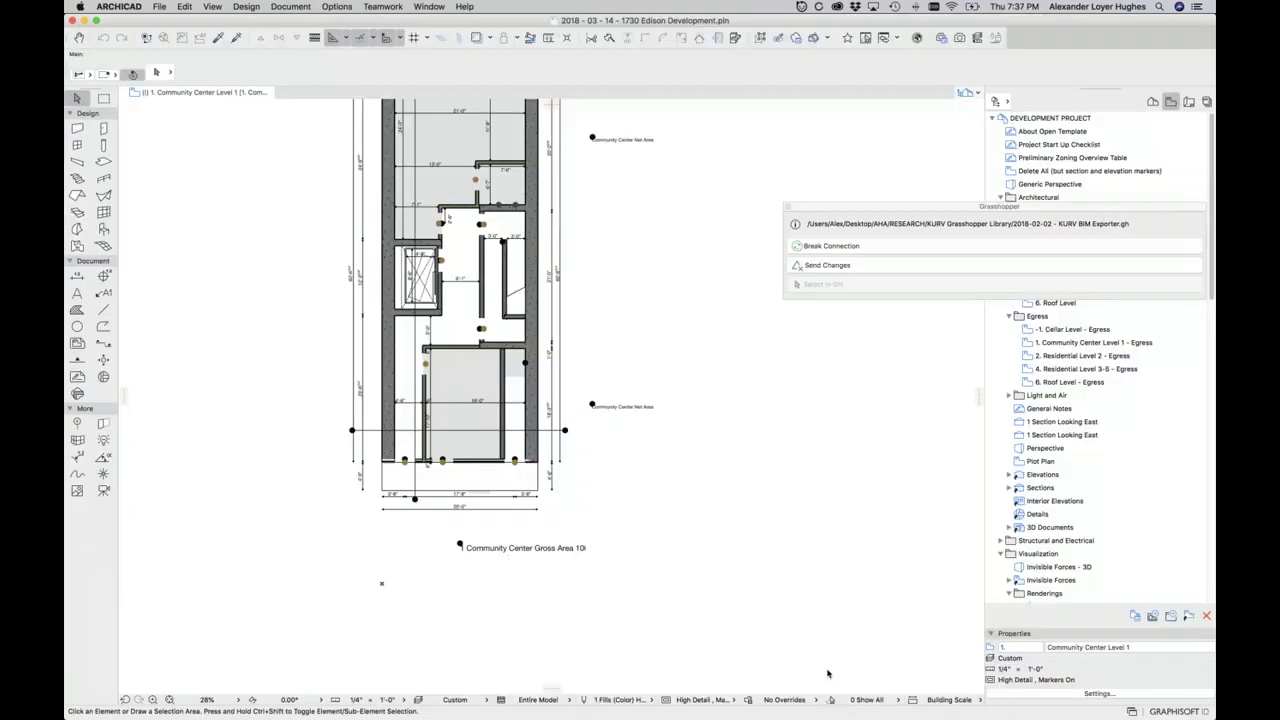
{"action": "left_click", "coordinate": [867, 699]}
{"action": "left_click", "coordinate": [788, 699]}
{"action": "left_click", "coordinate": [710, 699]}
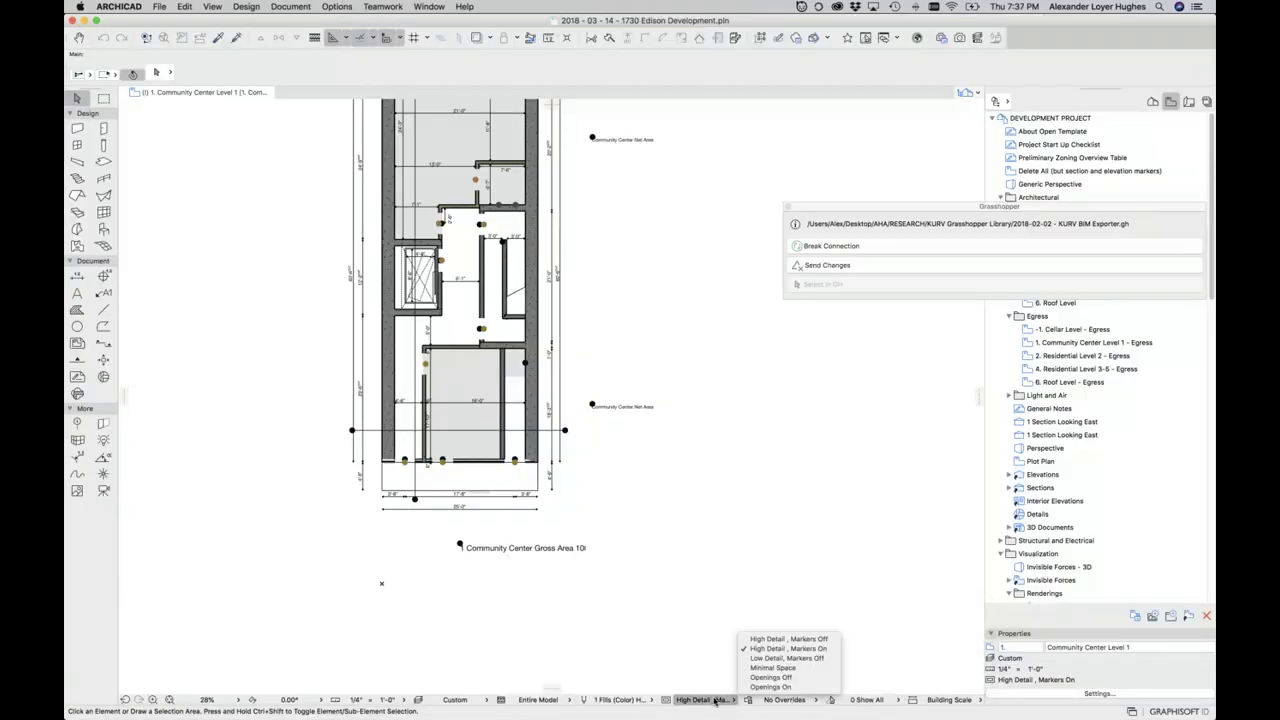
{"action": "left_click", "coordinate": [644, 612]}
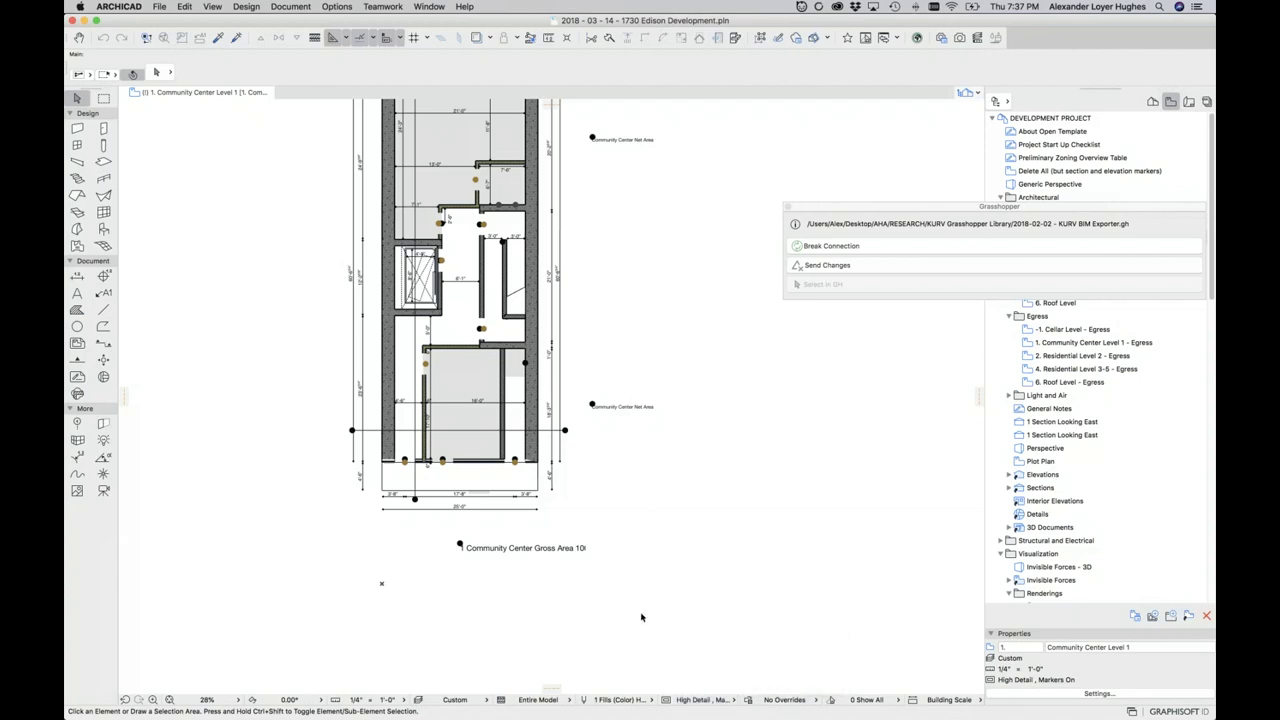
Apply the 0 - All On layer combination to the plan and inspect the whole site for the zone
{"action": "left_click", "coordinate": [462, 699]}
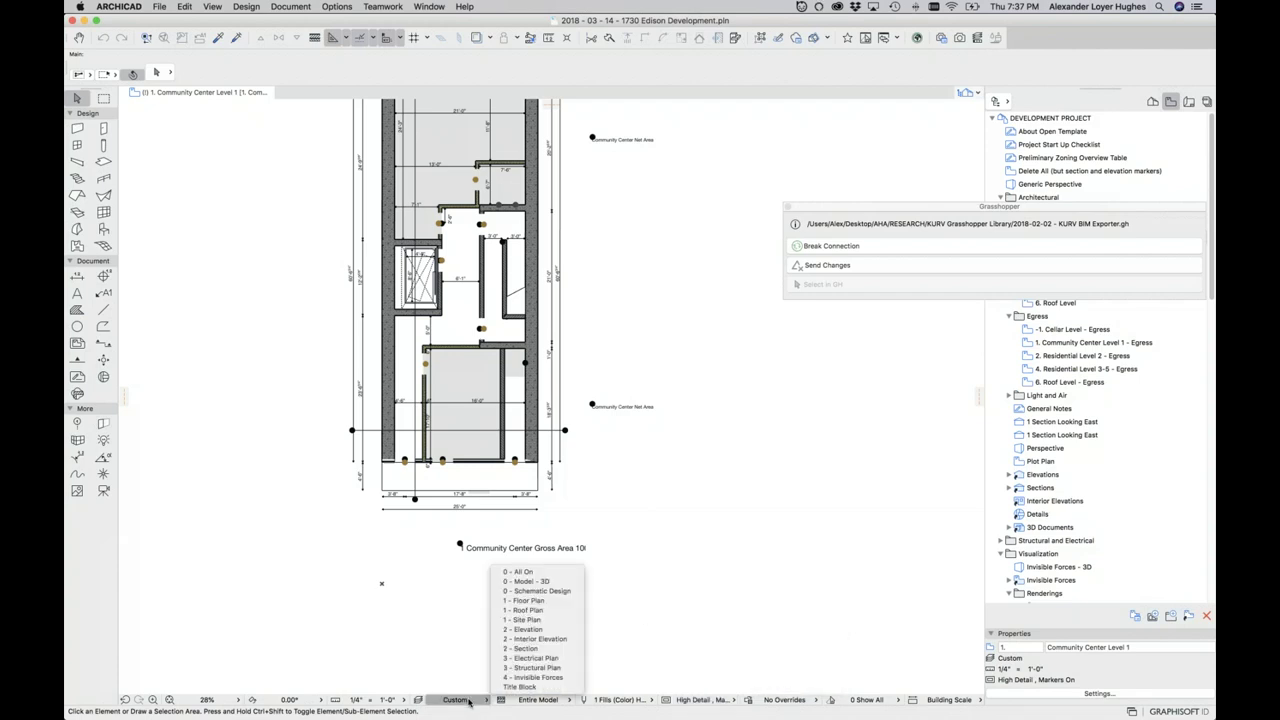
{"action": "left_click", "coordinate": [524, 572]}
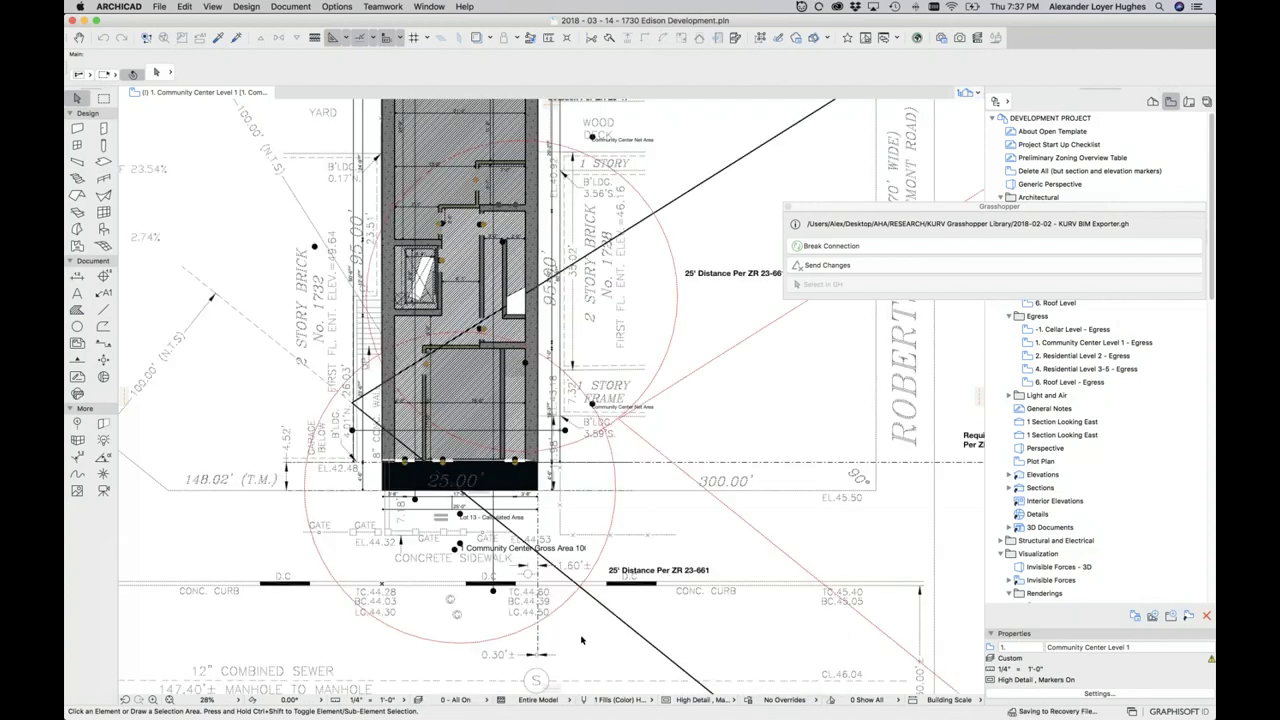
{"action": "scroll", "coordinate": [581, 640], "scroll_direction": "down", "scroll_amount": 5}
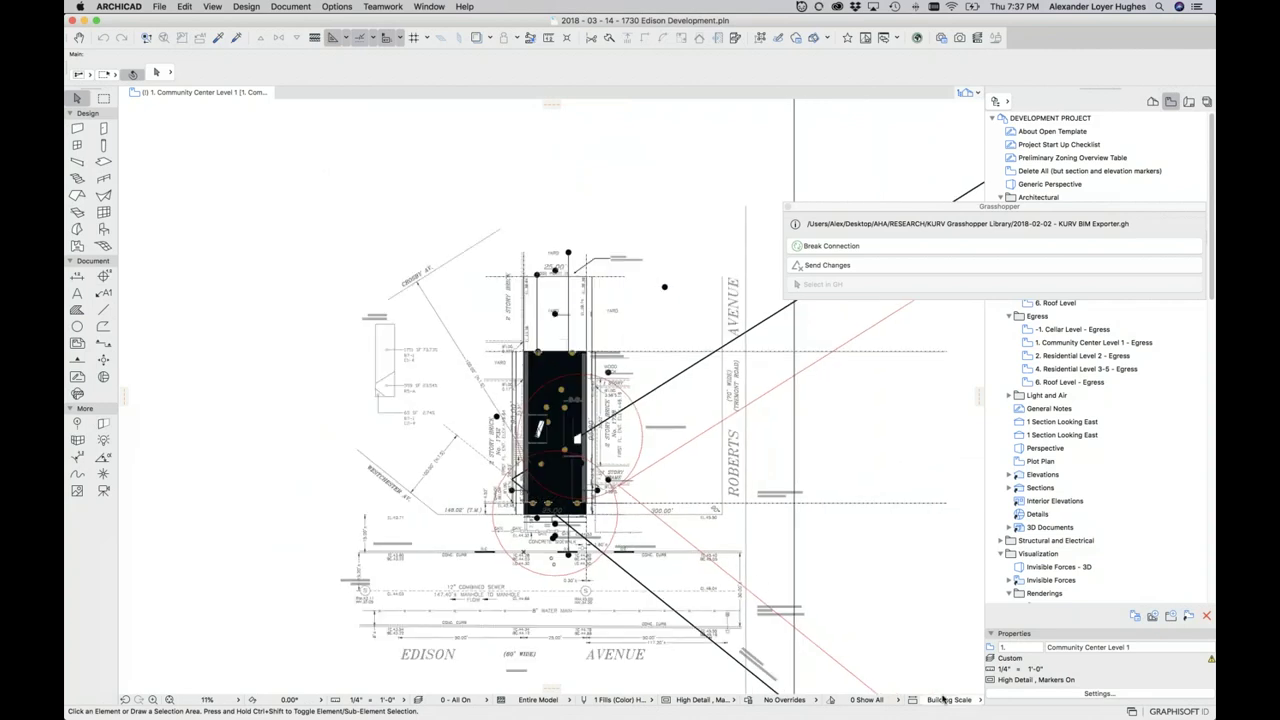
{"action": "left_click", "coordinate": [942, 699]}
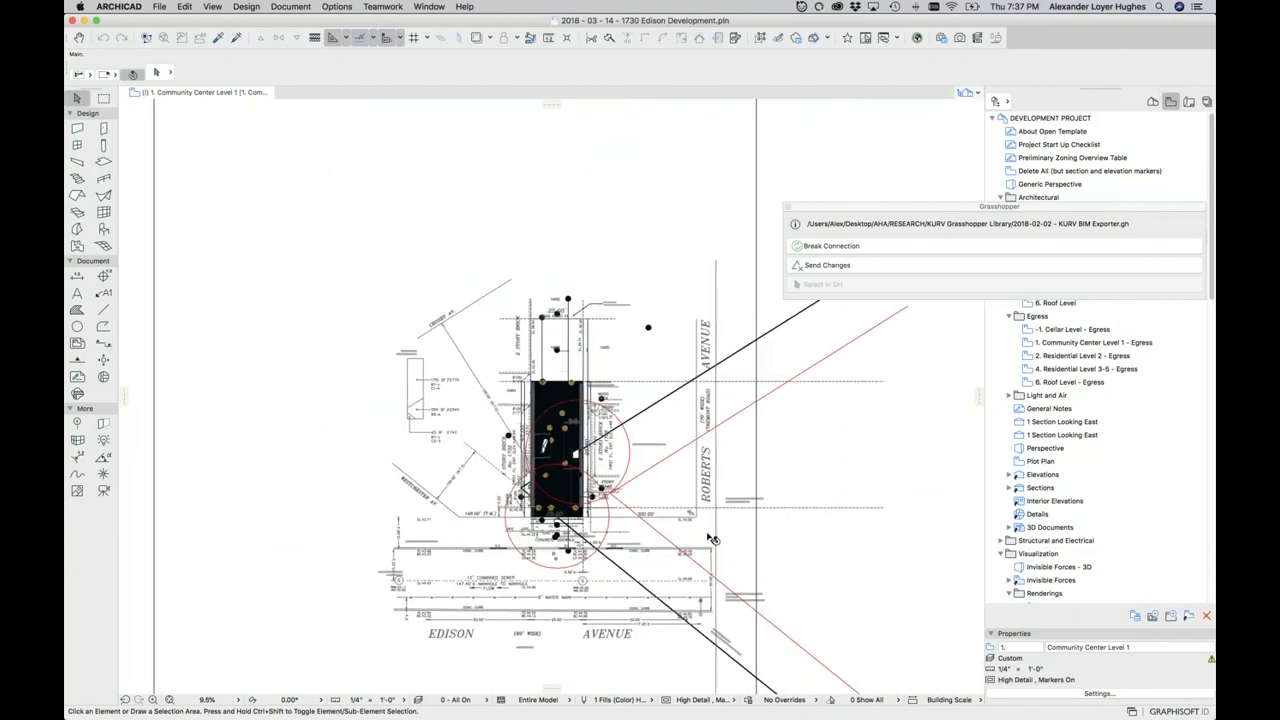
{"action": "scroll", "coordinate": [648, 317], "scroll_direction": "down", "scroll_amount": 2}
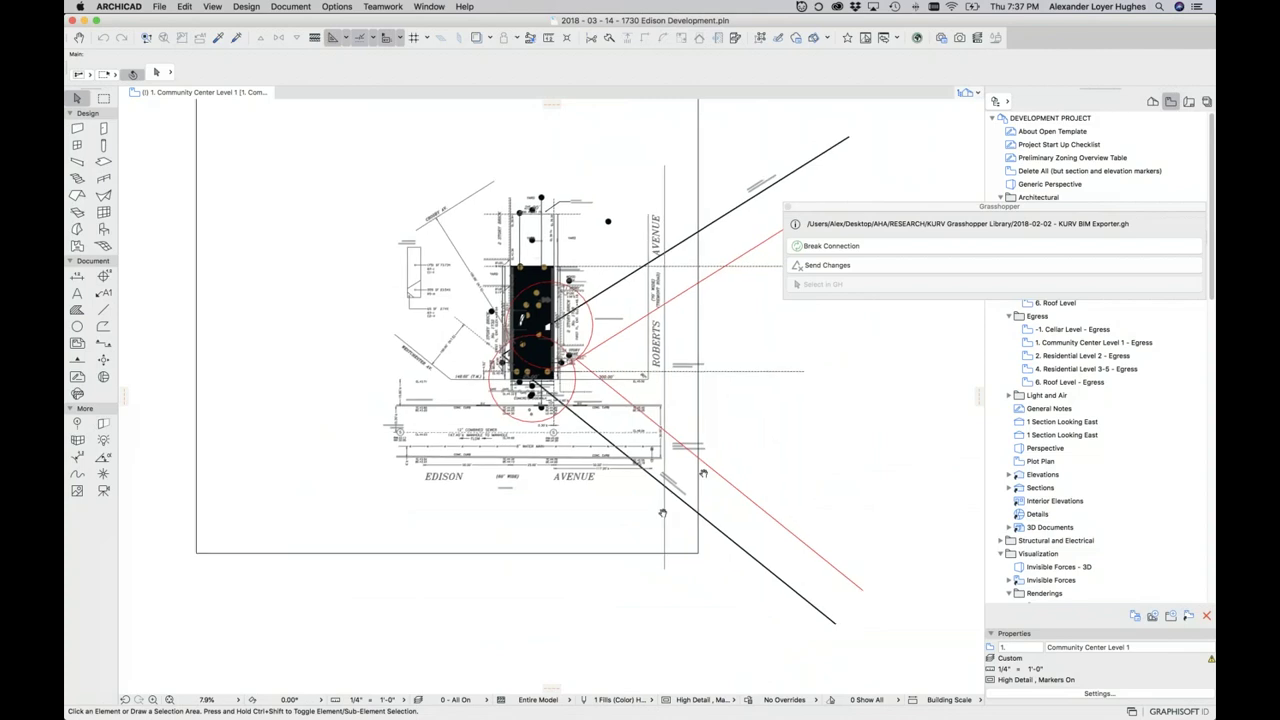
{"action": "left_click", "coordinate": [169, 699]}
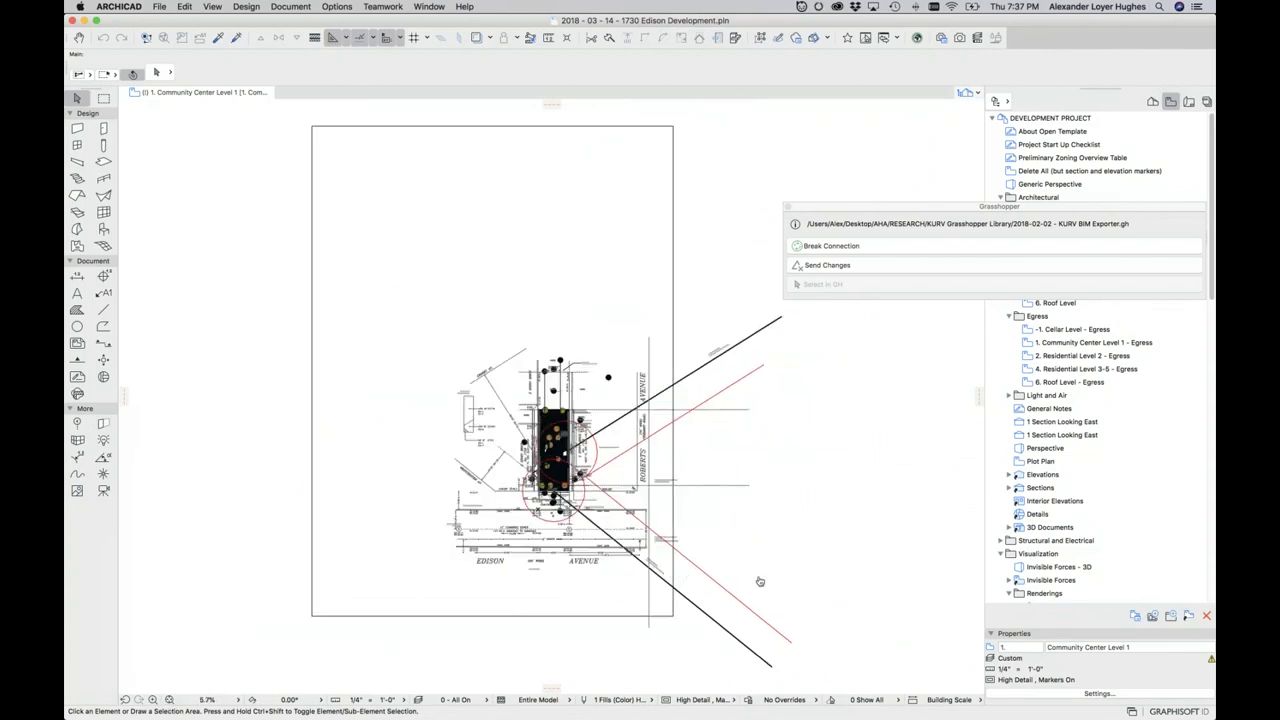
Switch to Rhino and scale the closed polygon curve by a factor of 100 about a point inside it
{"action": "key", "text": "super+Tab"}
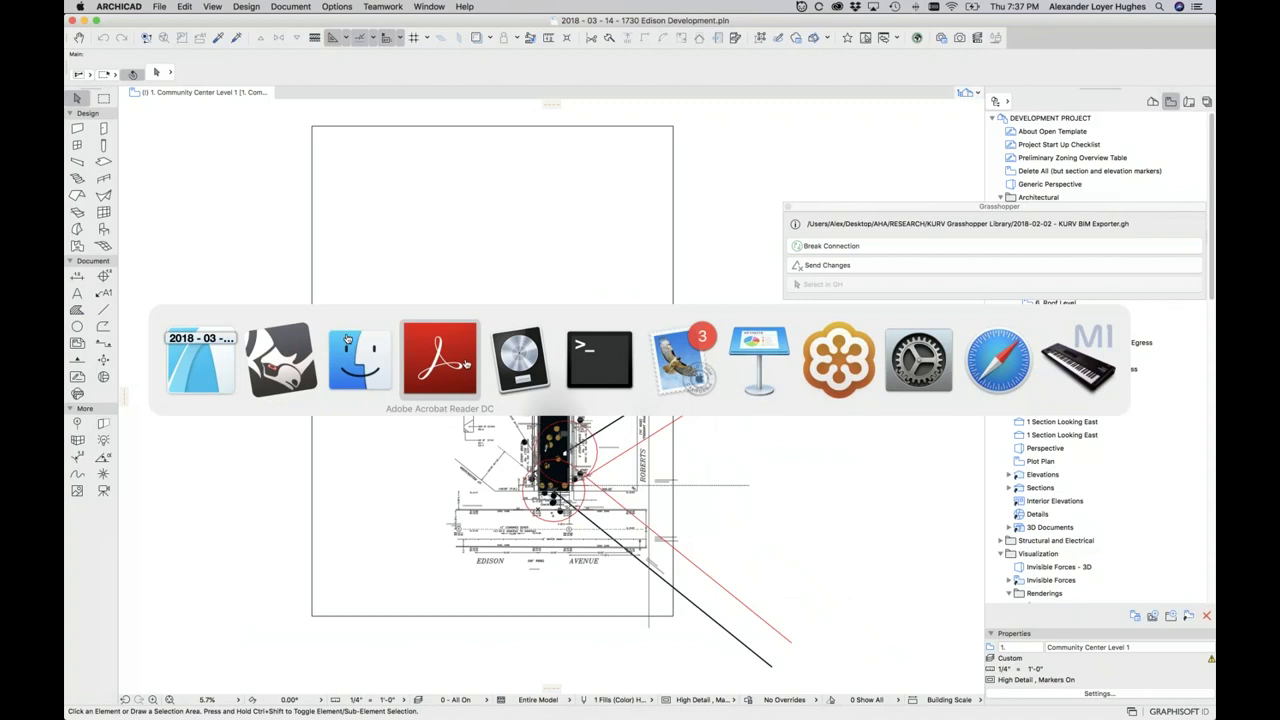
{"action": "left_click", "coordinate": [285, 370]}
{"action": "left_click", "coordinate": [395, 302]}
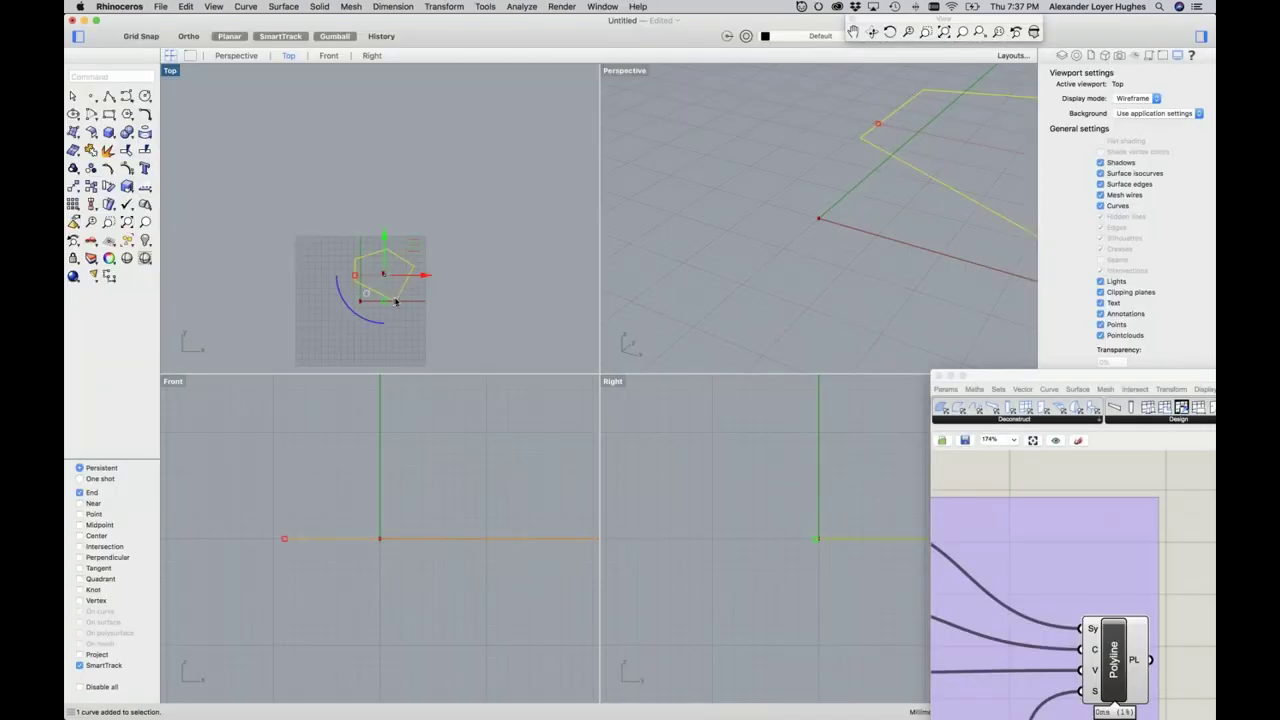
{"action": "type", "text": "Scale"}
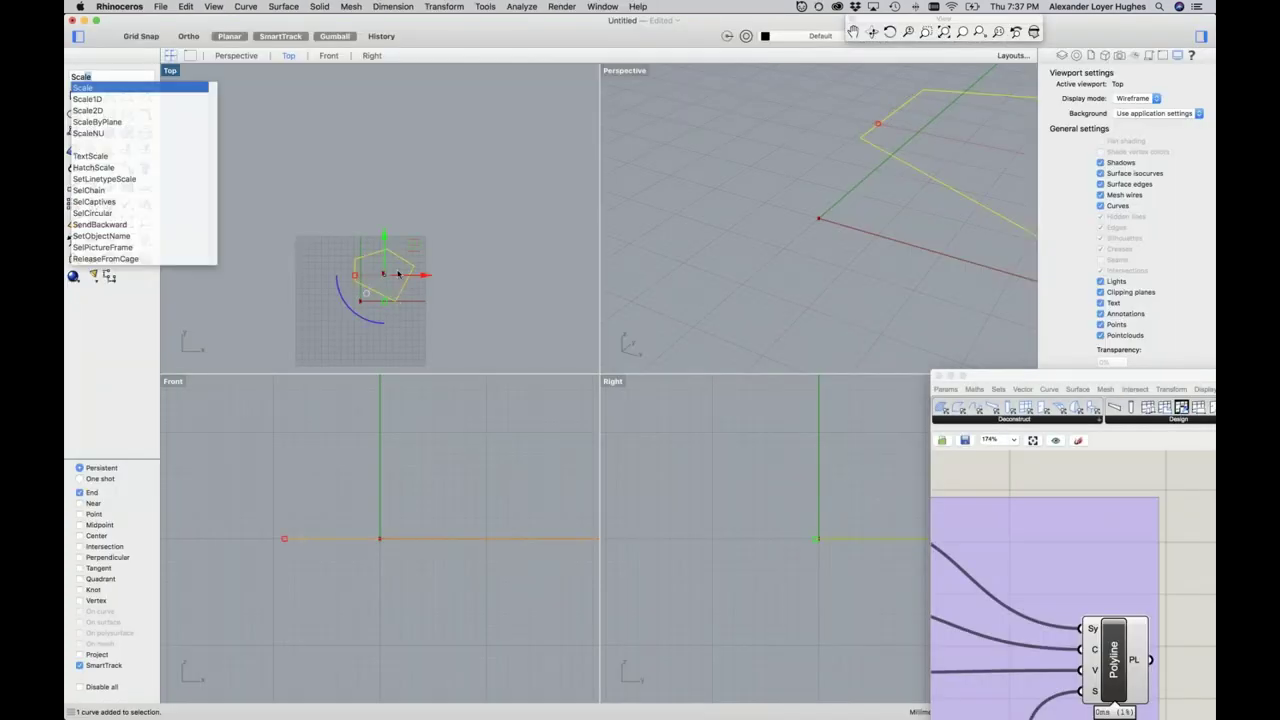
{"action": "key", "text": "Return"}
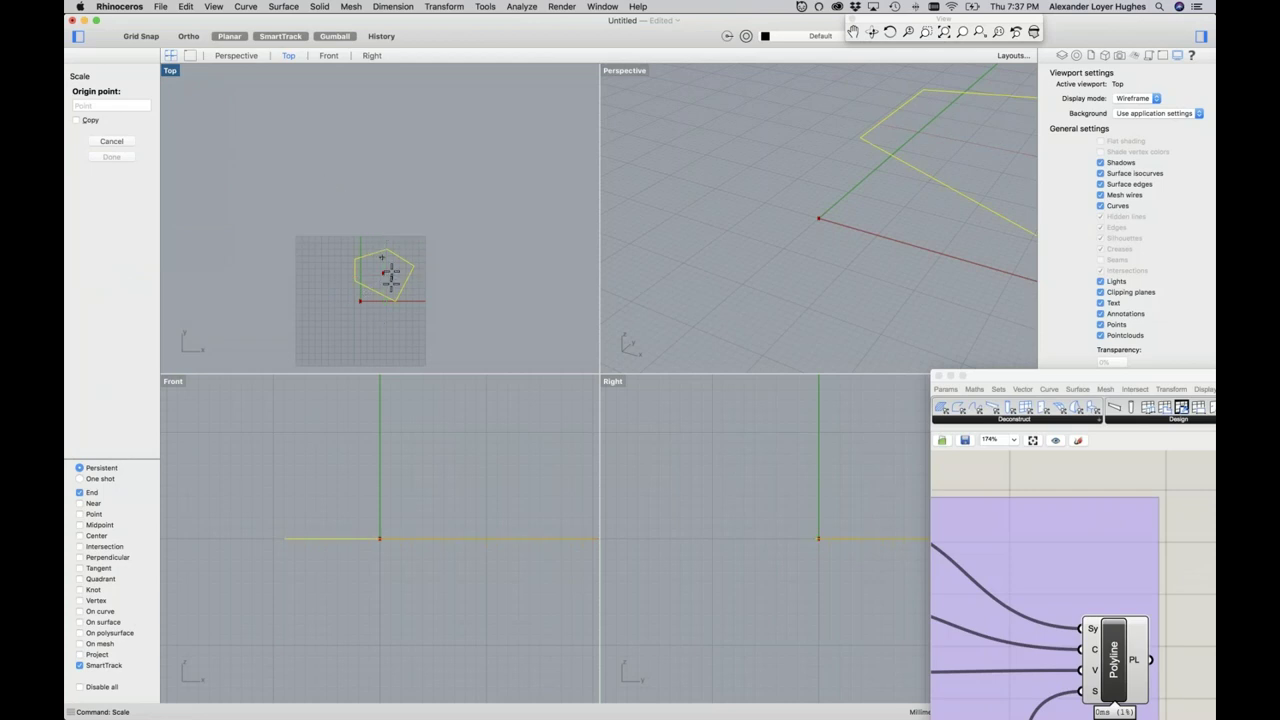
{"action": "left_click", "coordinate": [396, 276]}
{"action": "type", "text": "100"}
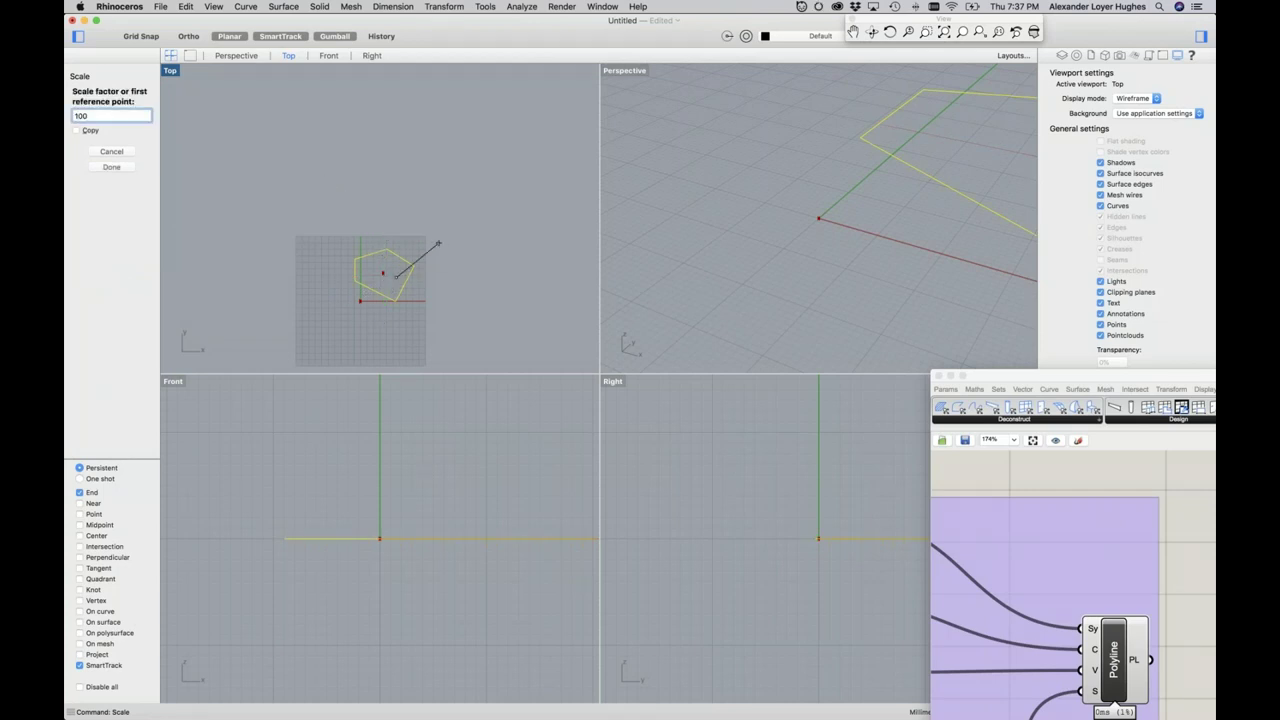
{"action": "key", "text": "Return"}
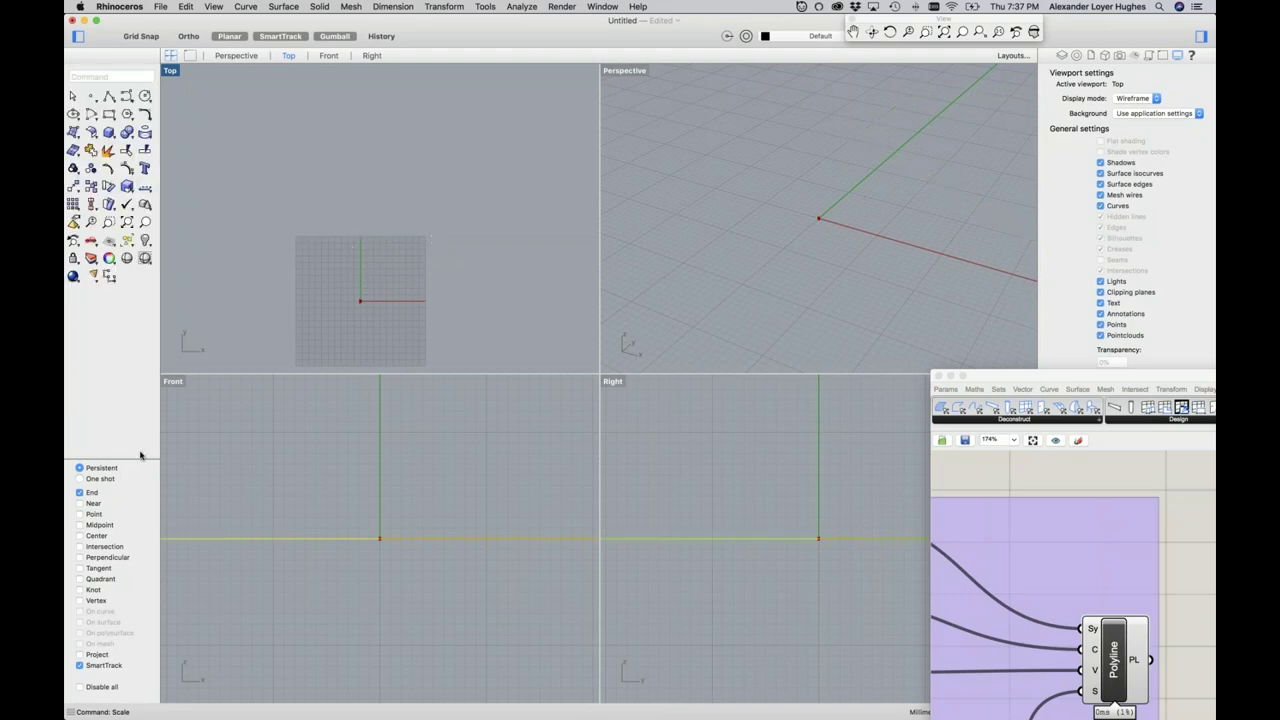
{"action": "left_click", "coordinate": [944, 32]}
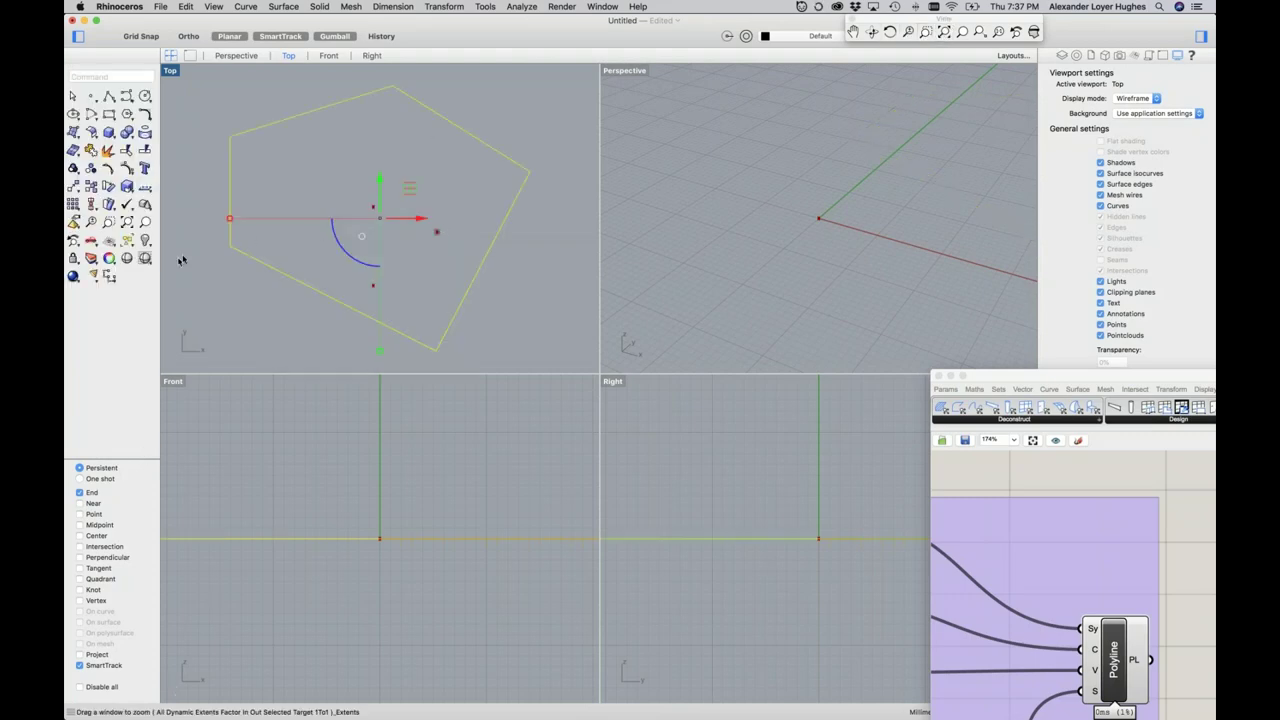
Reposition the scaled curve in the Top viewport using the gumball
{"action": "left_click_drag", "start_coordinate": [419, 207], "coordinate": [551, 153]}
{"action": "scroll", "coordinate": [440, 235], "scroll_direction": "up", "scroll_amount": 3}
{"action": "scroll", "coordinate": [445, 240], "scroll_direction": "down", "scroll_amount": 6}
{"action": "left_click", "coordinate": [455, 242]}
{"action": "left_click_drag", "start_coordinate": [411, 196], "coordinate": [520, 195]}
{"action": "left_click", "coordinate": [516, 190]}
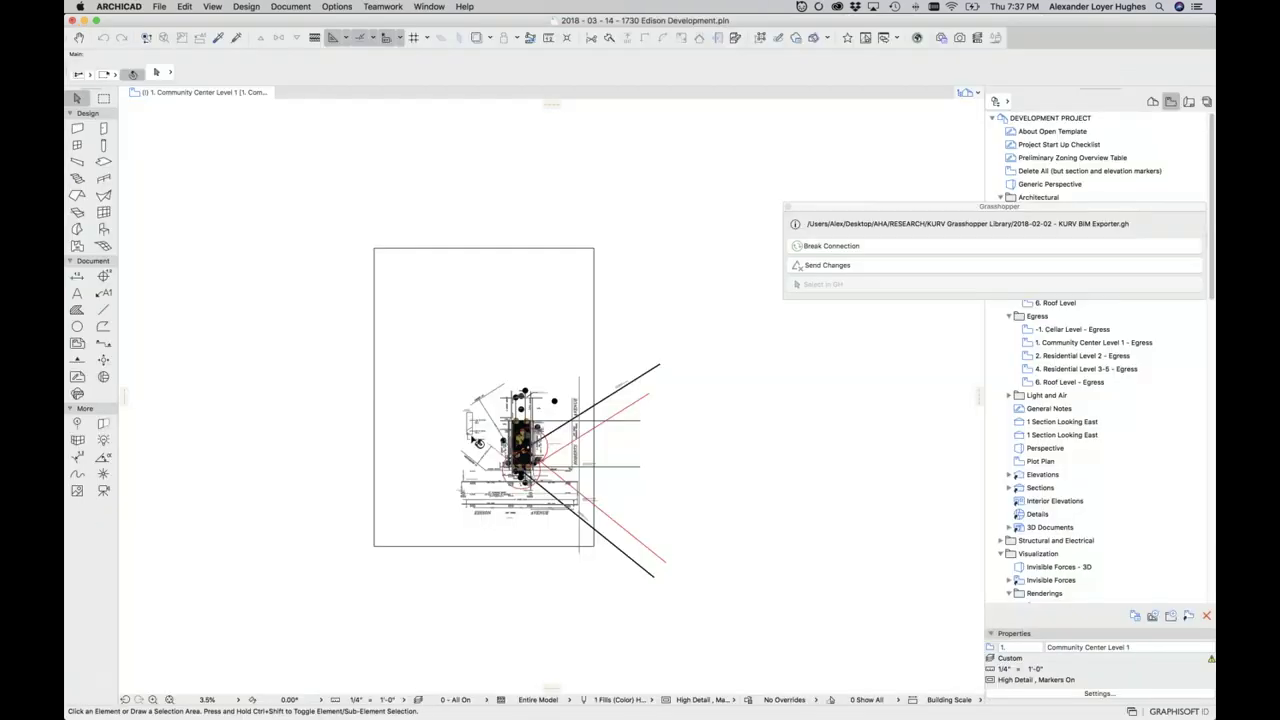
Switch back to ARCHICAD and shift the Grasshopper connection palette slightly further up
{"action": "scroll", "coordinate": [474, 440], "scroll_direction": "down", "scroll_amount": 1}
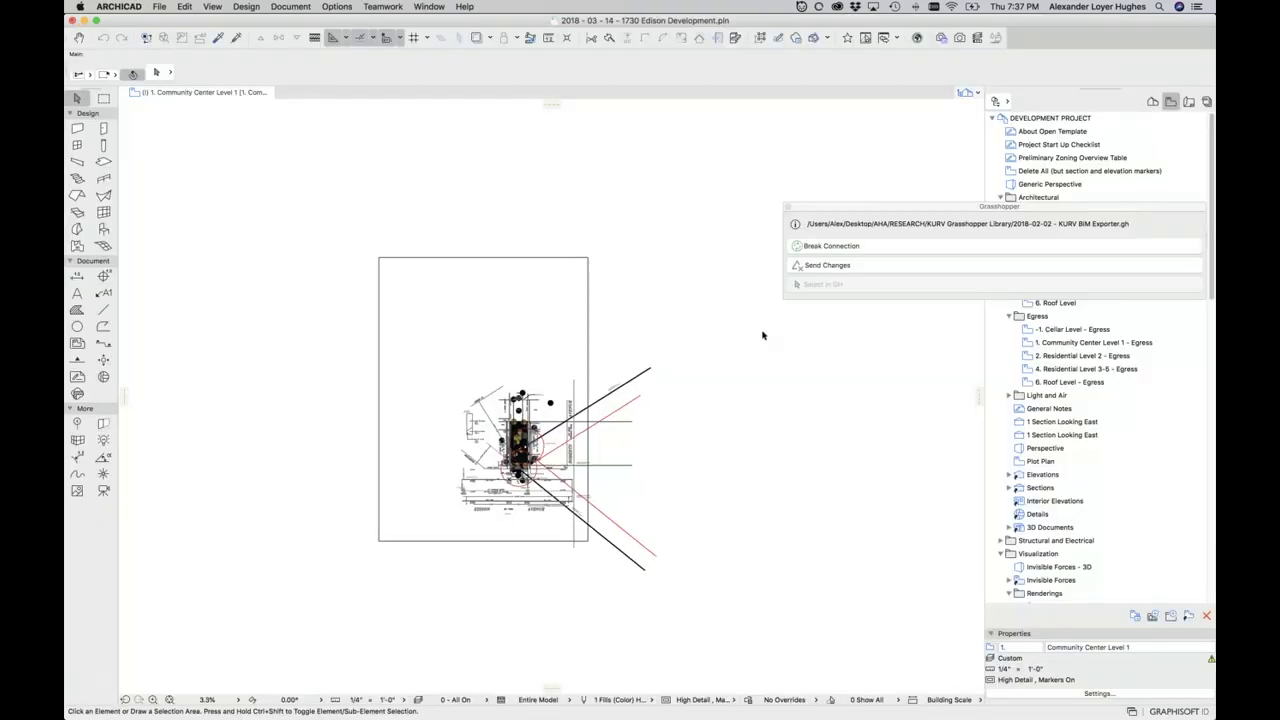
{"action": "left_click", "coordinate": [875, 206]}
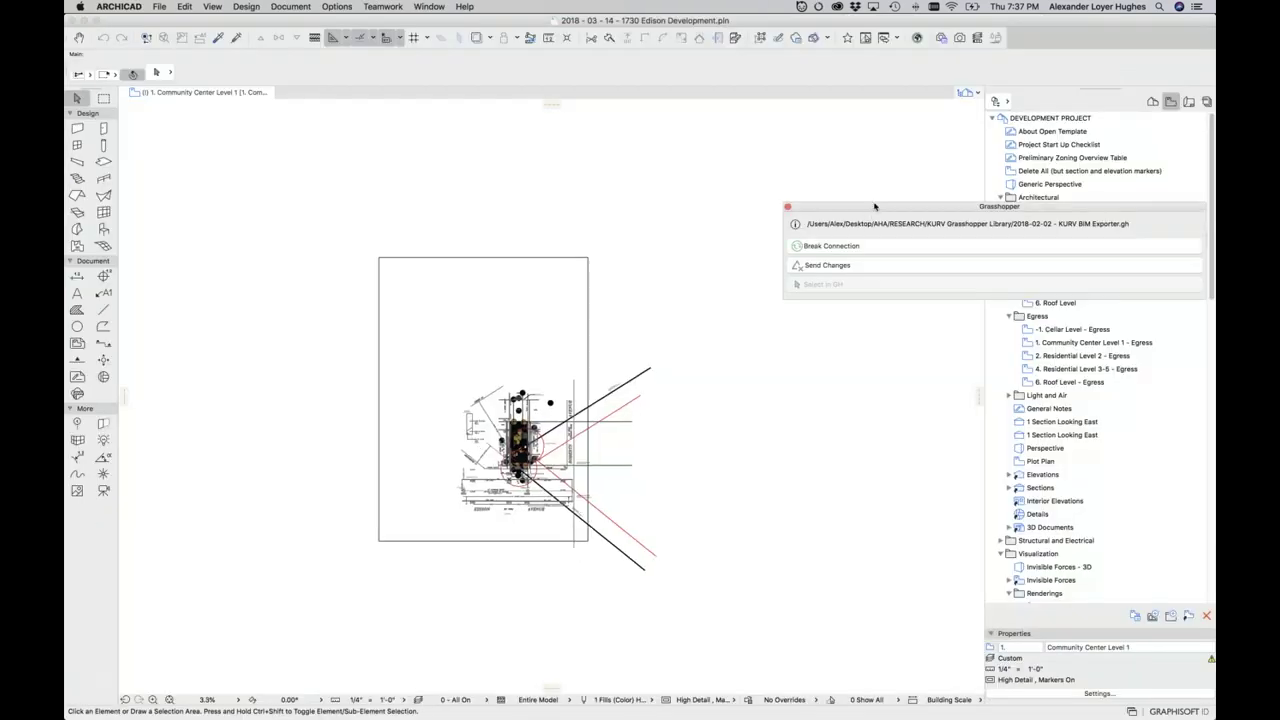
{"action": "left_click_drag", "start_coordinate": [875, 206], "coordinate": [827, 176]}
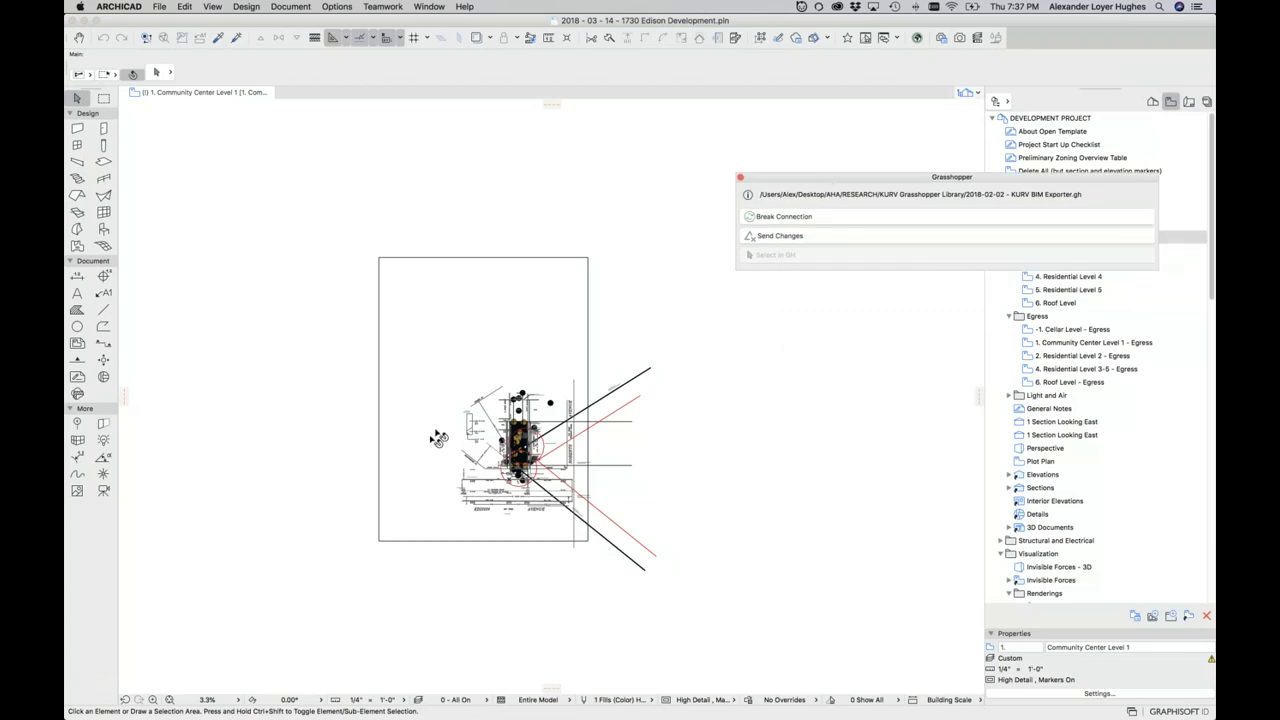
Check the Interoperability commands and inspect the site plan around the building for the zone
{"action": "left_click", "coordinate": [424, 6]}
{"action": "mouse_move", "coordinate": [226, 8]}
{"action": "mouse_move", "coordinate": [159, 7]}
{"action": "mouse_move", "coordinate": [216, 153]}
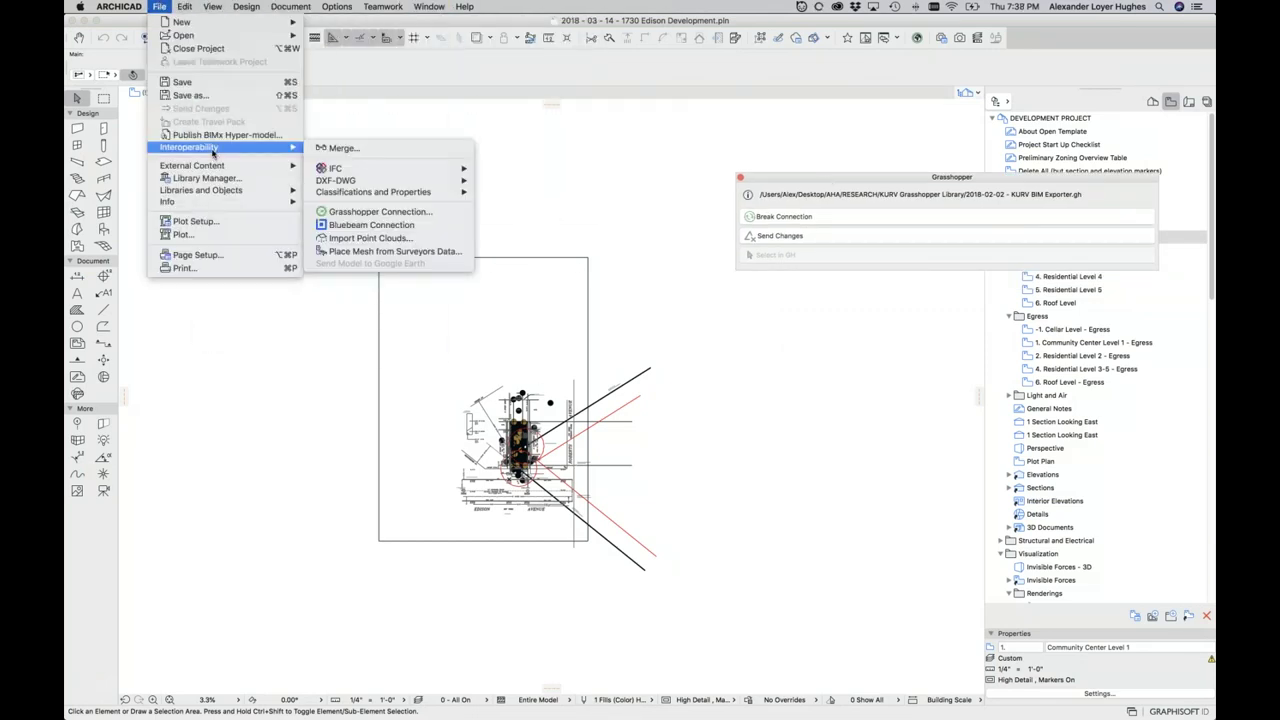
{"action": "left_click", "coordinate": [360, 225]}
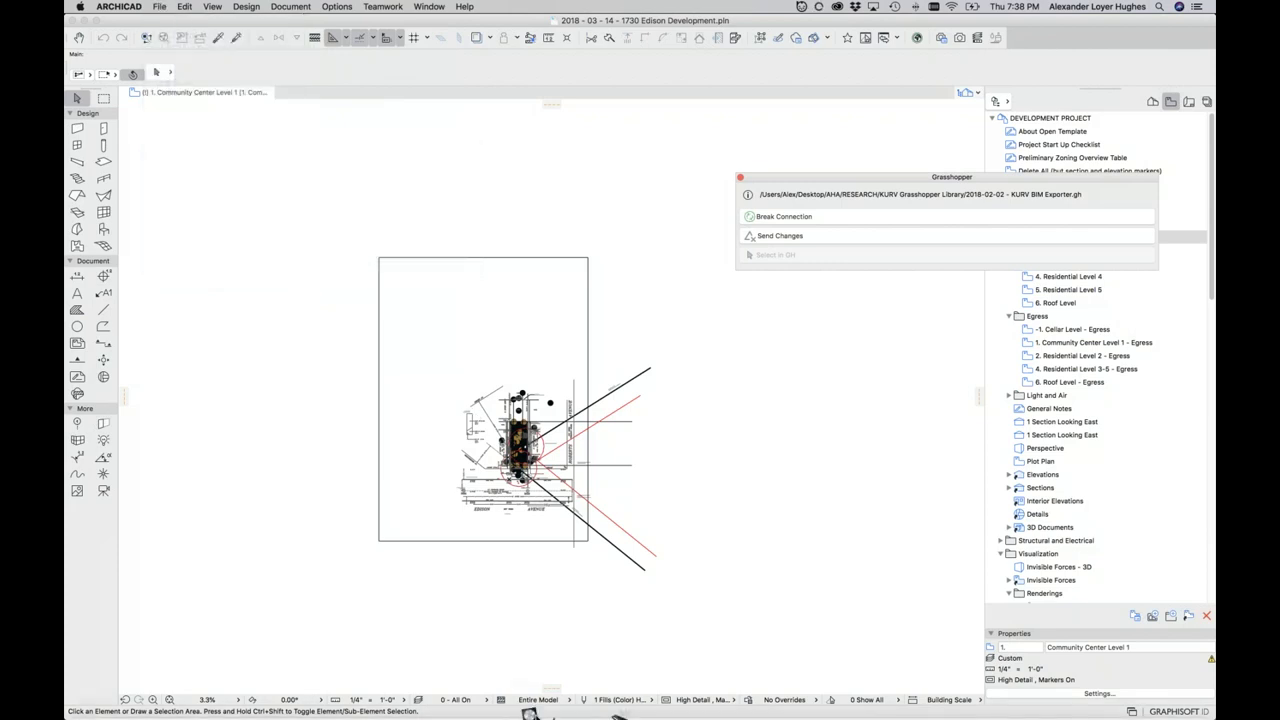
{"action": "scroll", "coordinate": [670, 500], "scroll_direction": "up", "scroll_amount": 3}
{"action": "left_click_drag", "start_coordinate": [634, 512], "coordinate": [672, 498]}
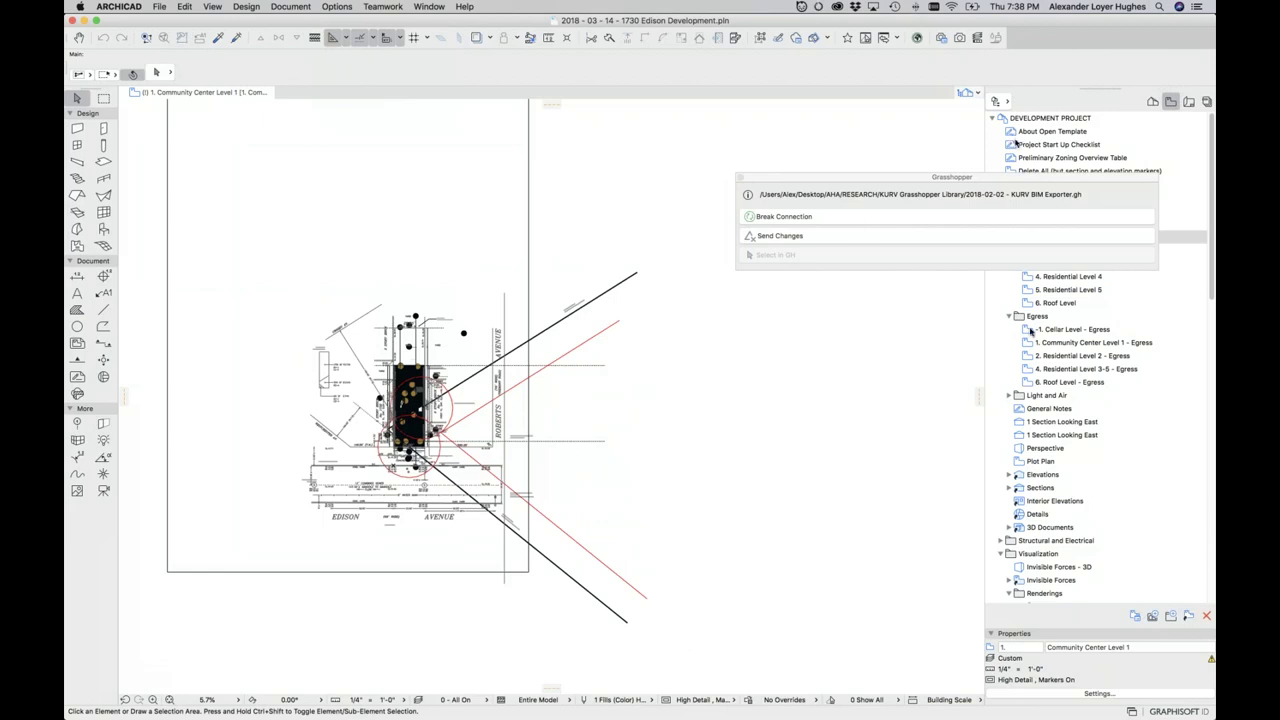
Move the Grasshopper connection palette clear of the project view list and look through the saved views
{"action": "scroll", "coordinate": [1079, 436], "scroll_direction": "down", "scroll_amount": 1}
{"action": "scroll", "coordinate": [1079, 436], "scroll_direction": "down", "scroll_amount": 10}
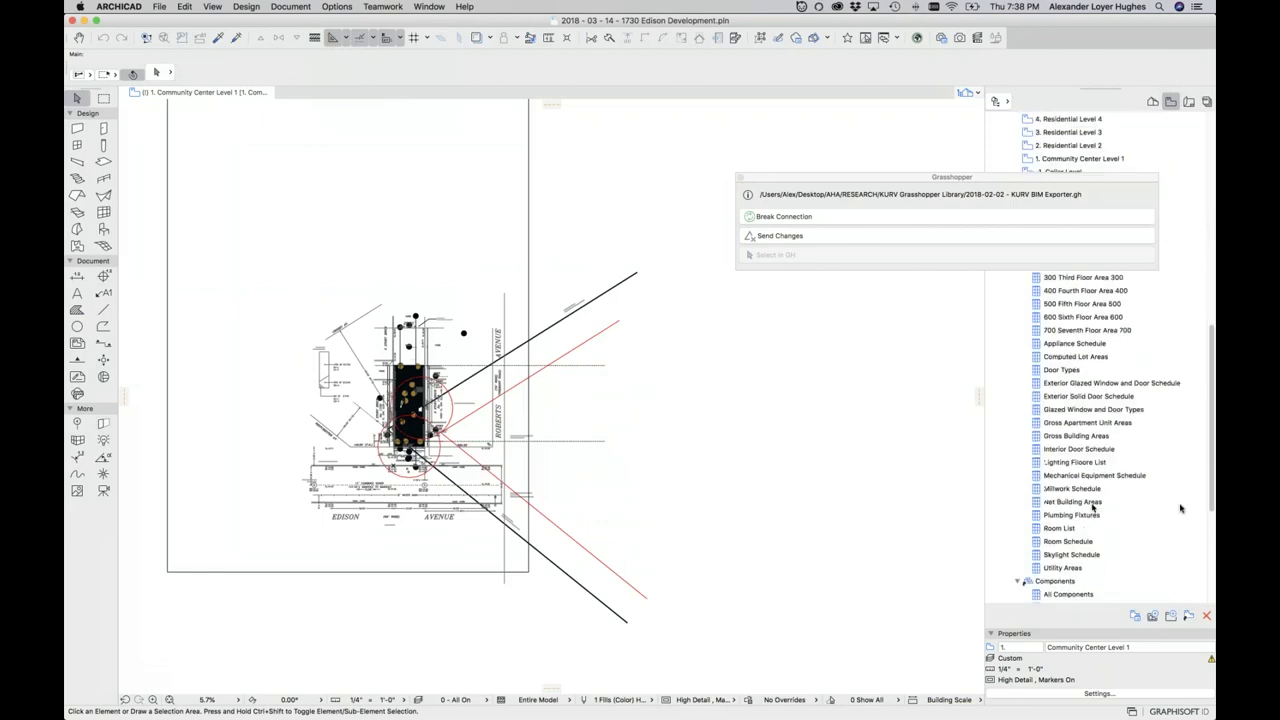
{"action": "left_click_drag", "start_coordinate": [1212, 510], "coordinate": [1212, 618]}
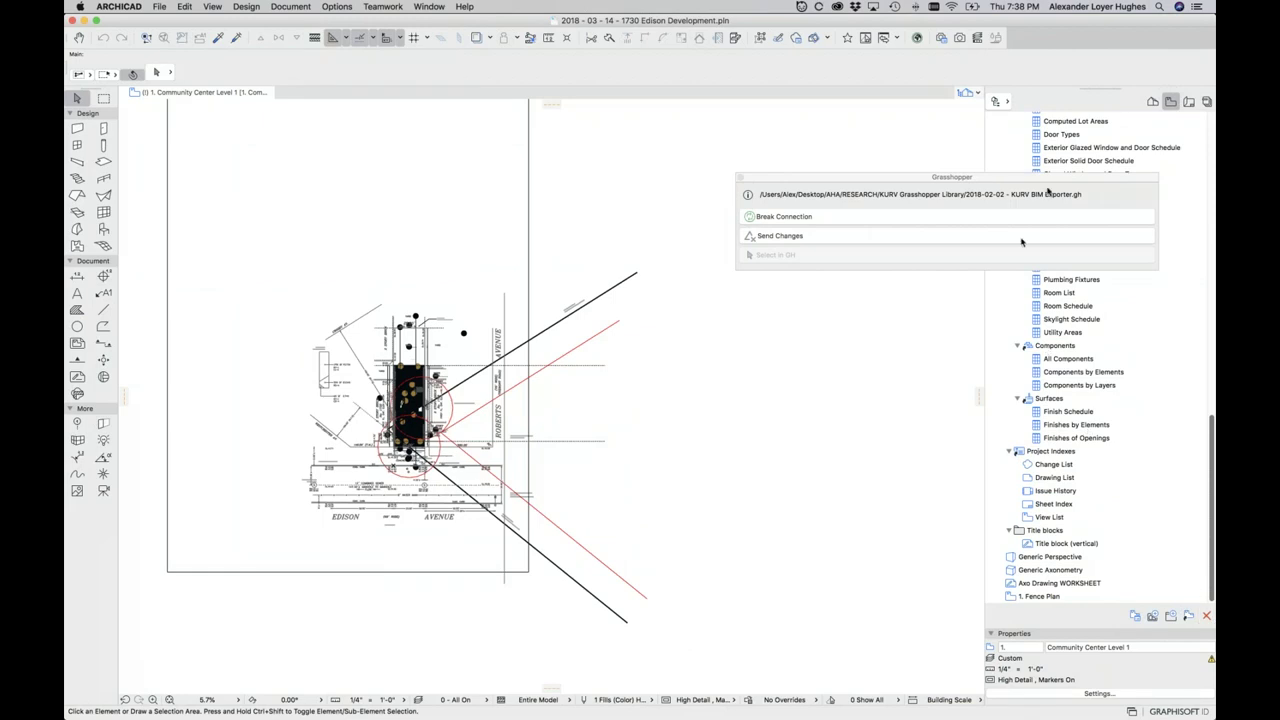
{"action": "left_click_drag", "start_coordinate": [1060, 176], "coordinate": [772, 138]}
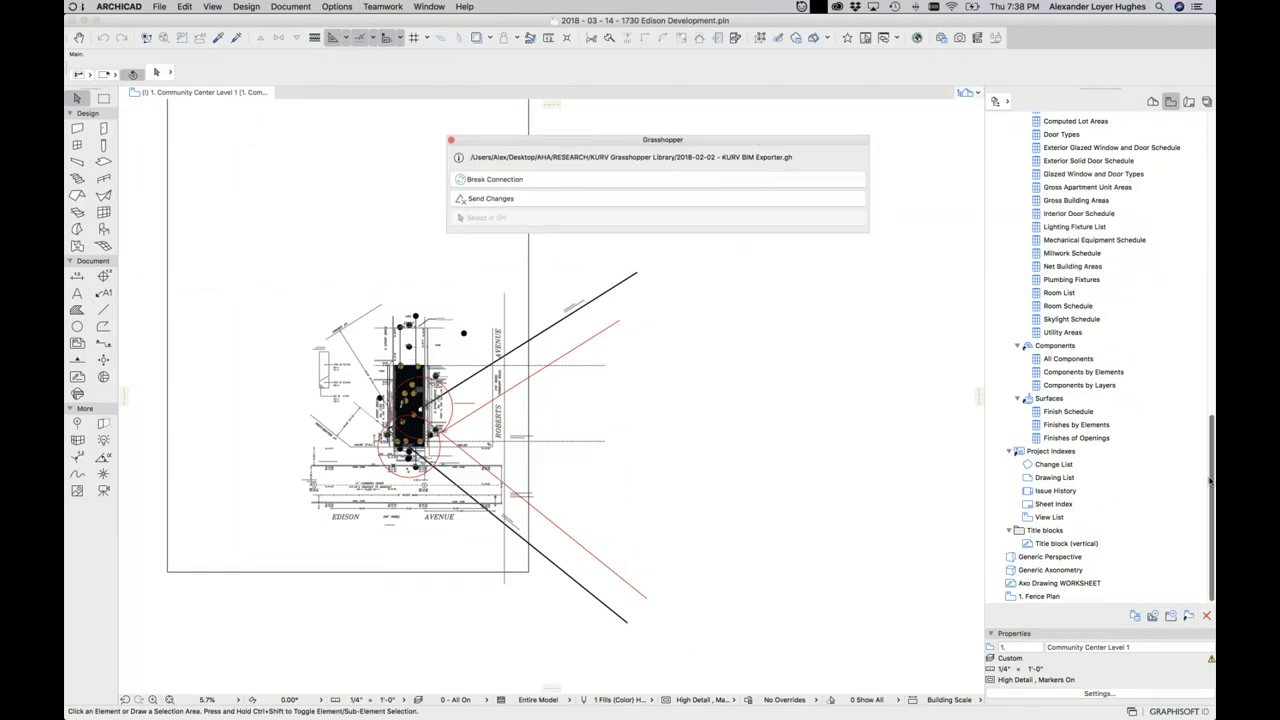
{"action": "left_click_drag", "start_coordinate": [1210, 481], "coordinate": [1197, 135]}
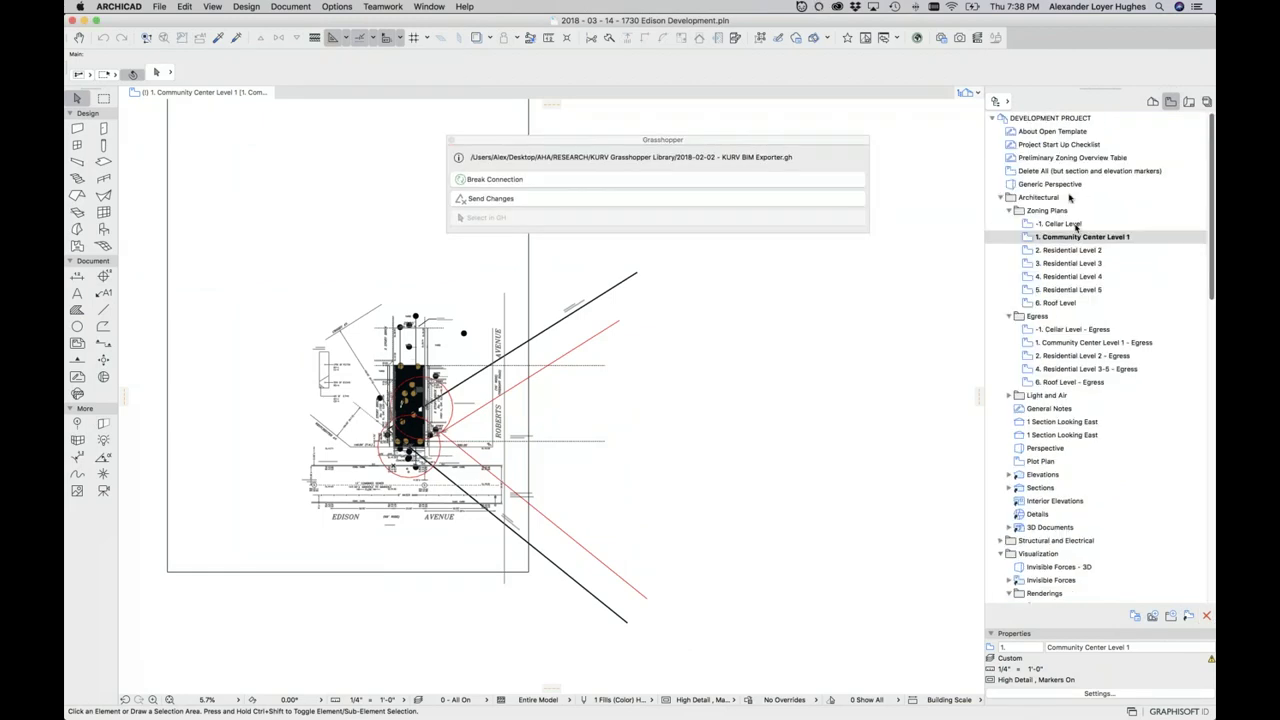
Open the Generic Perspective view, fit and orbit the model to look for the zone, and check the curve in Rhino
{"action": "double_click", "coordinate": [1067, 185]}
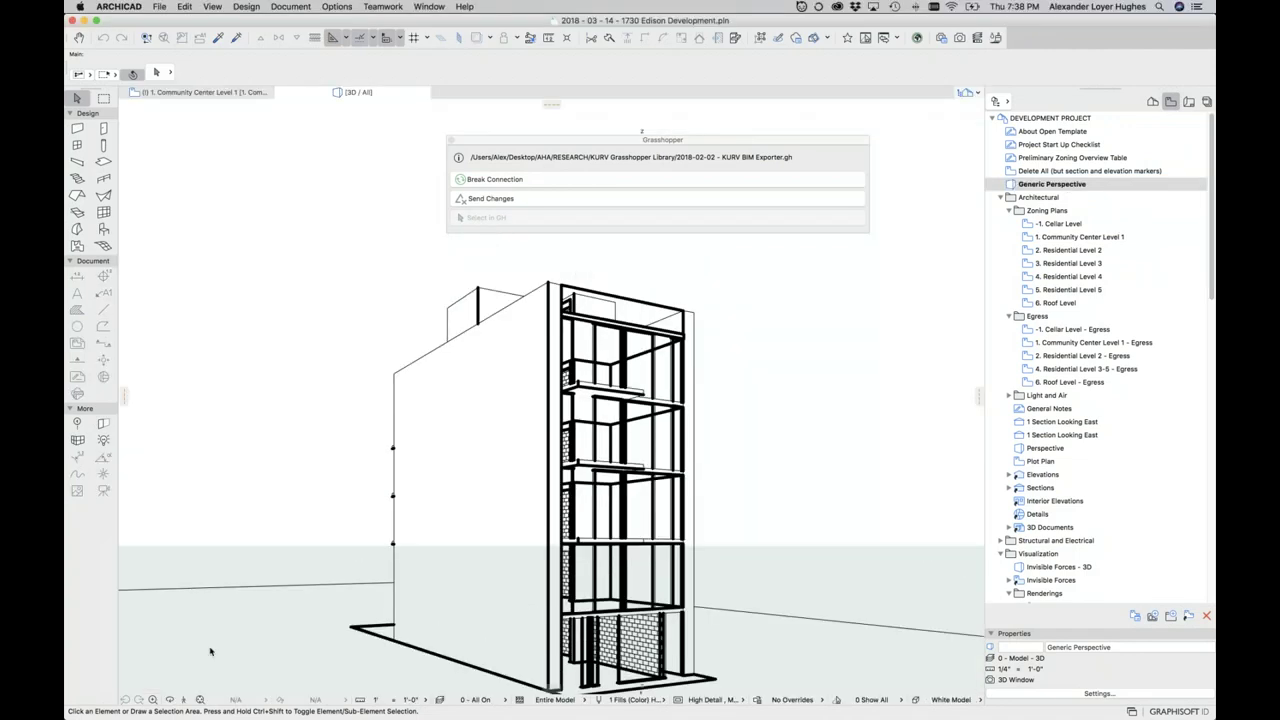
{"action": "left_click", "coordinate": [170, 699]}
{"action": "left_click_drag", "start_coordinate": [314, 610], "coordinate": [257, 476]}
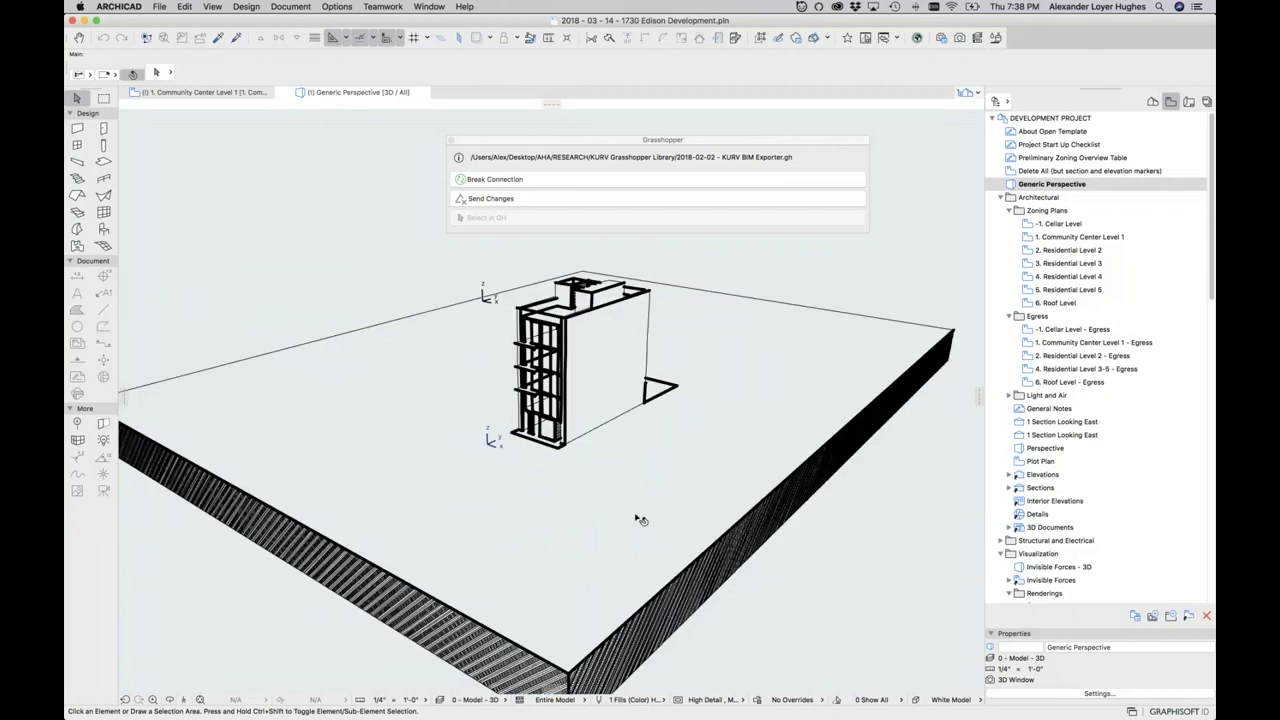
{"action": "key", "text": "super+Tab"}
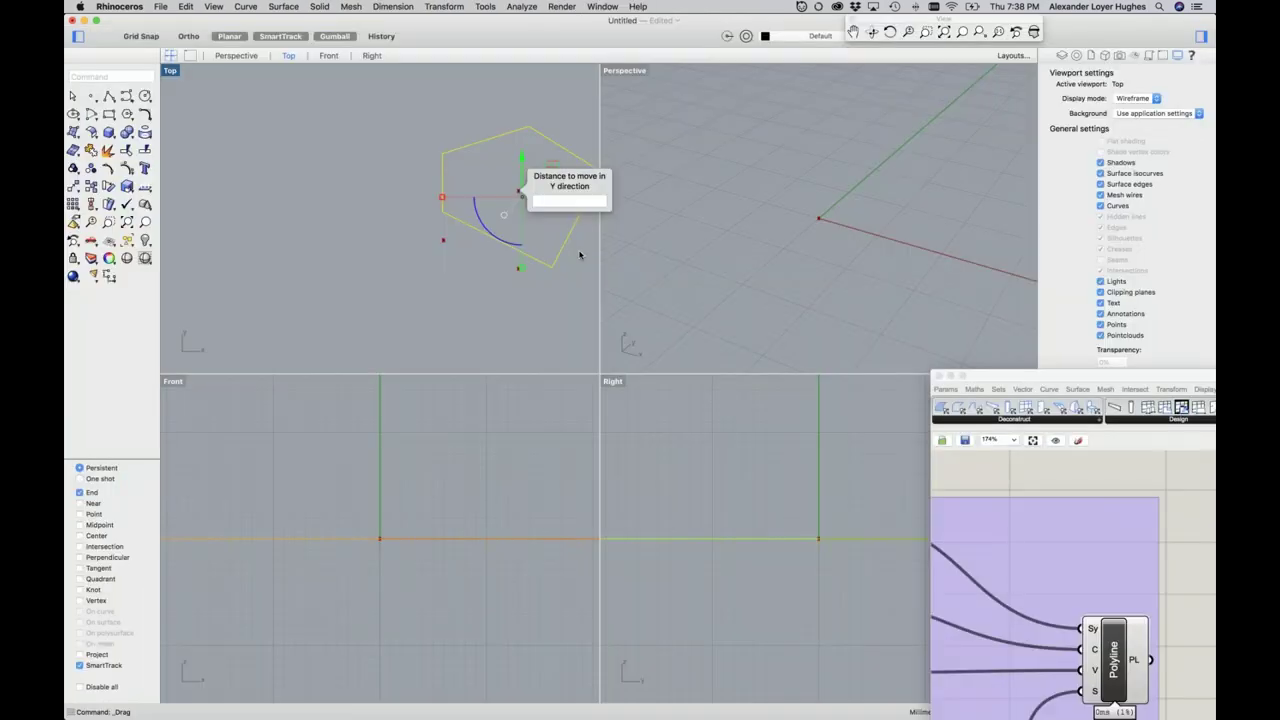
{"action": "key", "text": "super+Tab"}
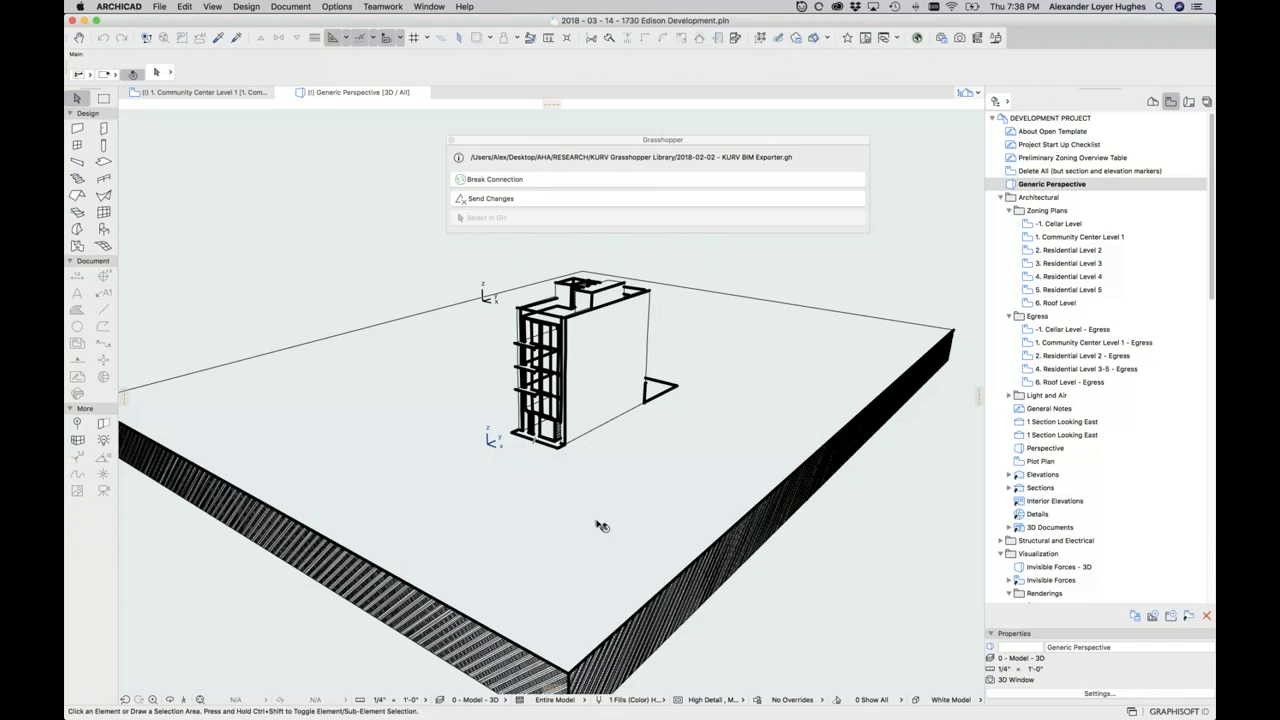
Delete the site terrain mesh around the building in the Generic Perspective view and switch to Rhinoceros
{"action": "left_click", "coordinate": [632, 507]}
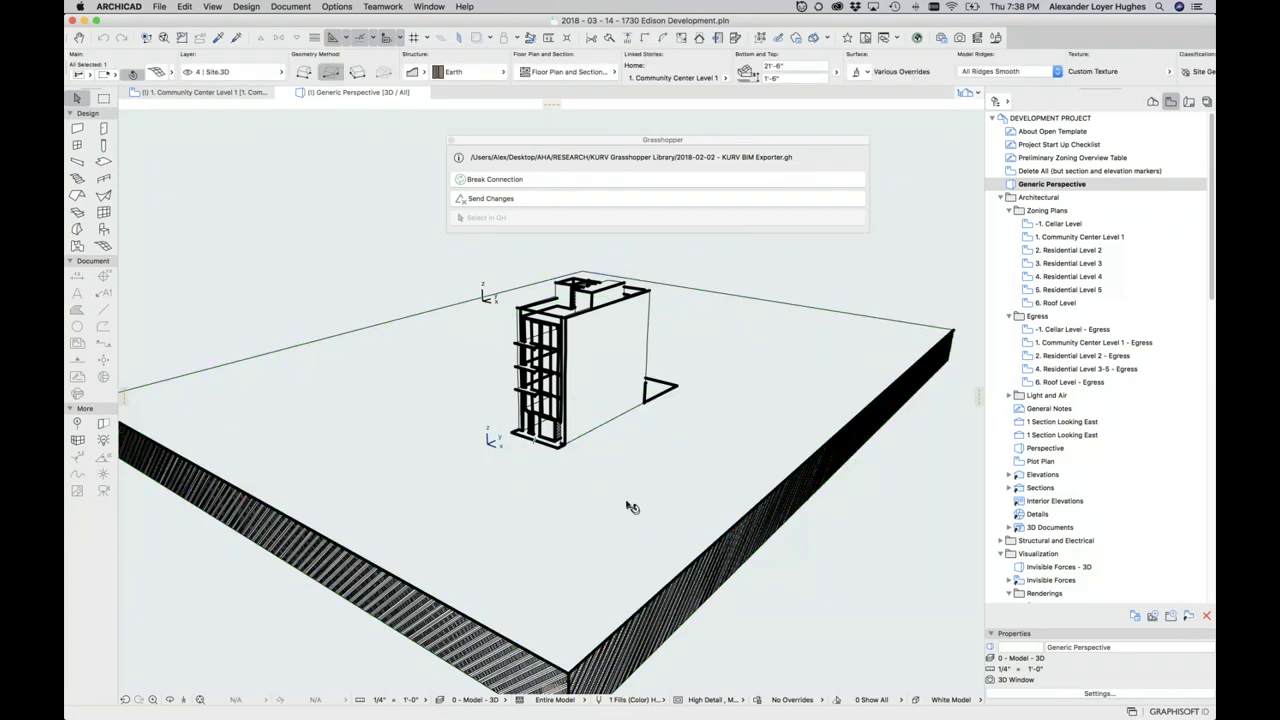
{"action": "key", "text": "Delete"}
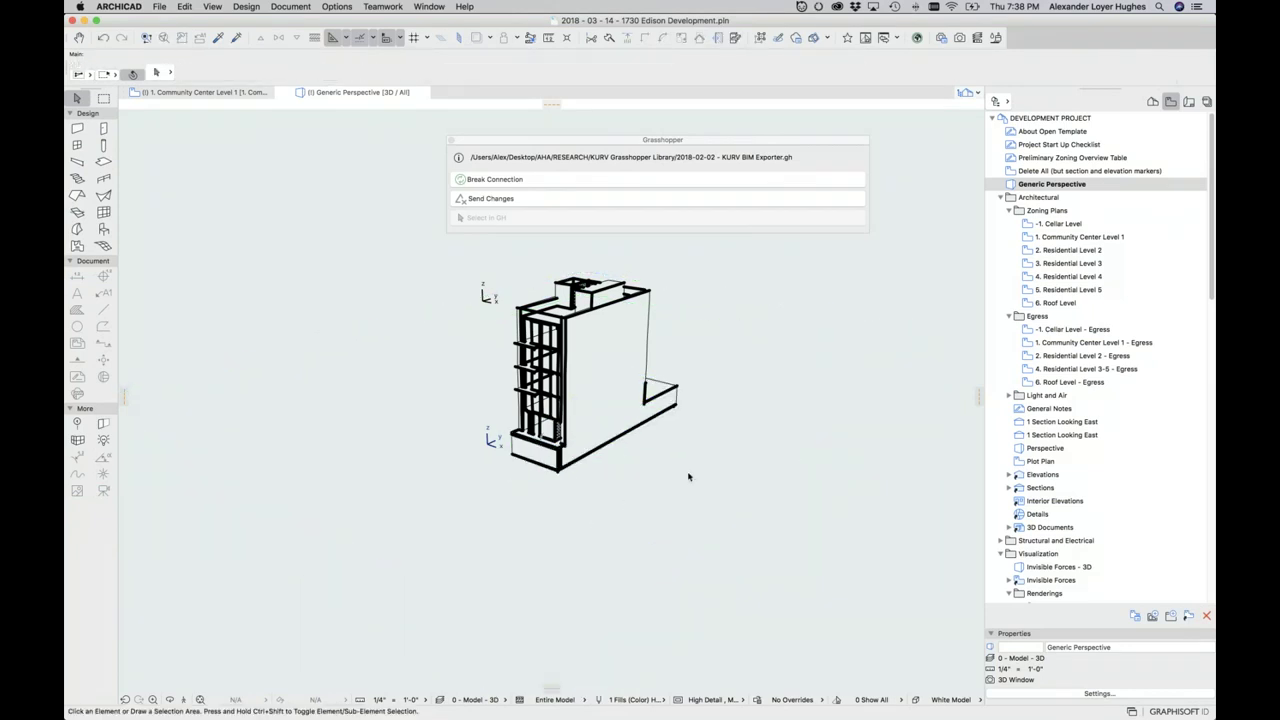
{"action": "key", "text": "super+Tab"}
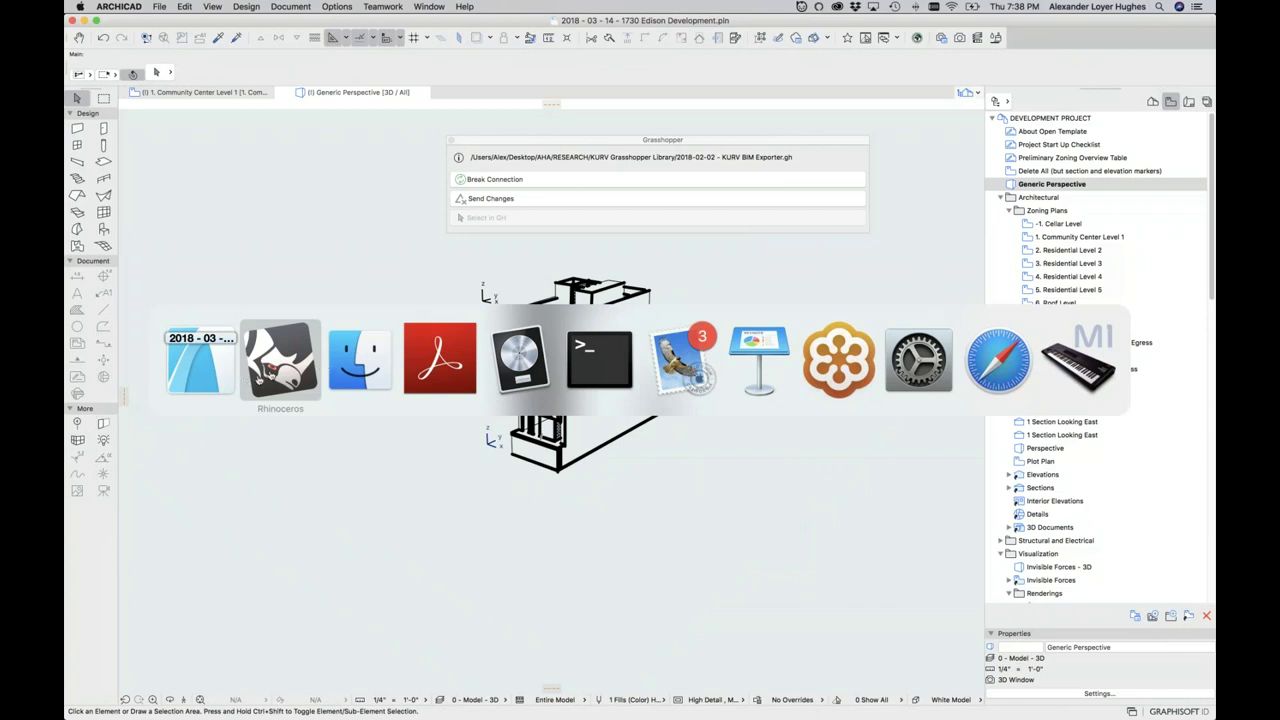
{"action": "left_click", "coordinate": [280, 366]}
Move the Grasshopper window clear of Rhino's Top viewport and look over the whole definition
{"action": "left_click_drag", "start_coordinate": [1050, 376], "coordinate": [783, 78]}
{"action": "scroll", "coordinate": [838, 384], "scroll_direction": "down", "scroll_amount": 1}
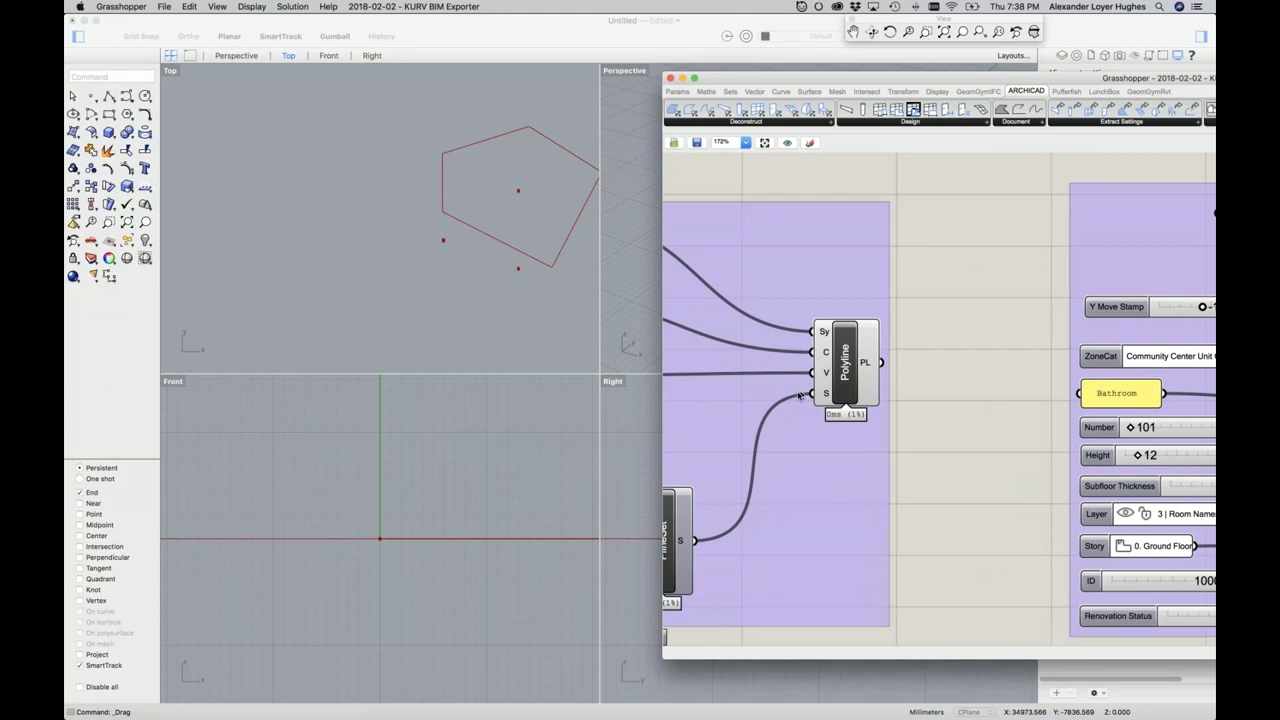
{"action": "scroll", "coordinate": [800, 397], "scroll_direction": "down", "scroll_amount": 1}
{"action": "scroll", "coordinate": [796, 368], "scroll_direction": "down", "scroll_amount": 5}
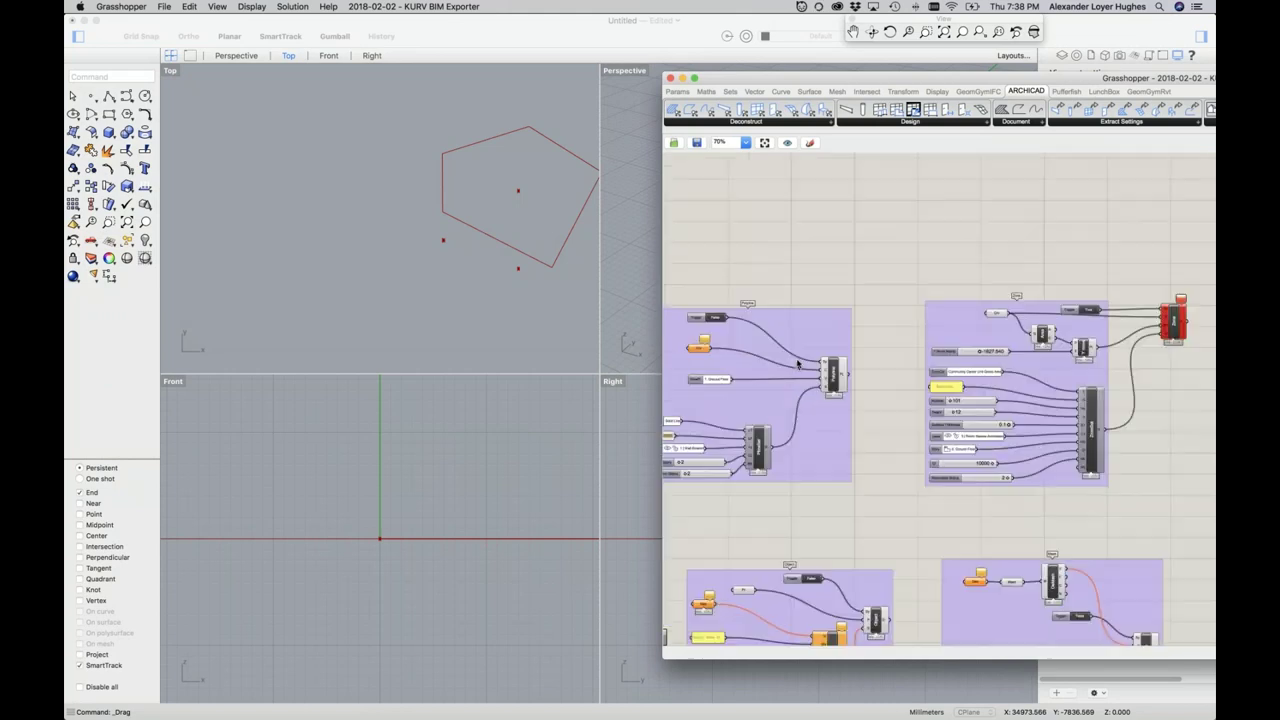
{"action": "scroll", "coordinate": [801, 346], "scroll_direction": "down", "scroll_amount": 1}
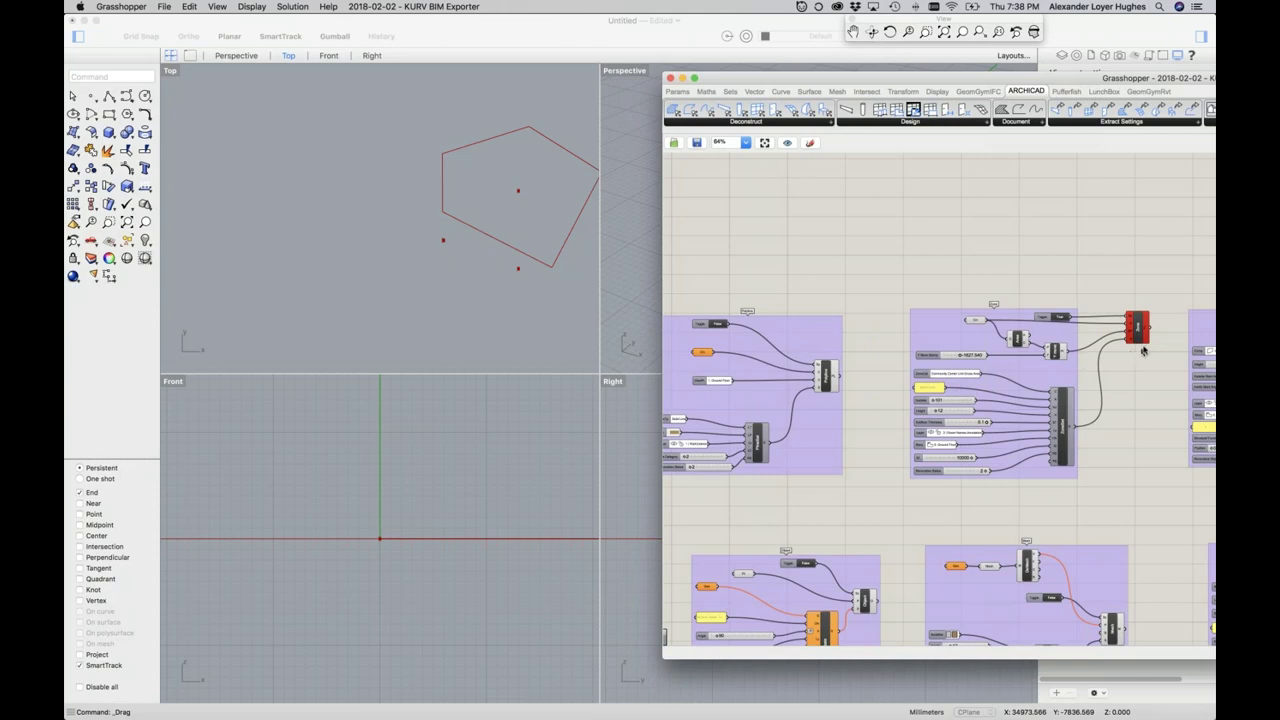
{"action": "scroll", "coordinate": [1130, 350], "scroll_direction": "down", "scroll_amount": 1}
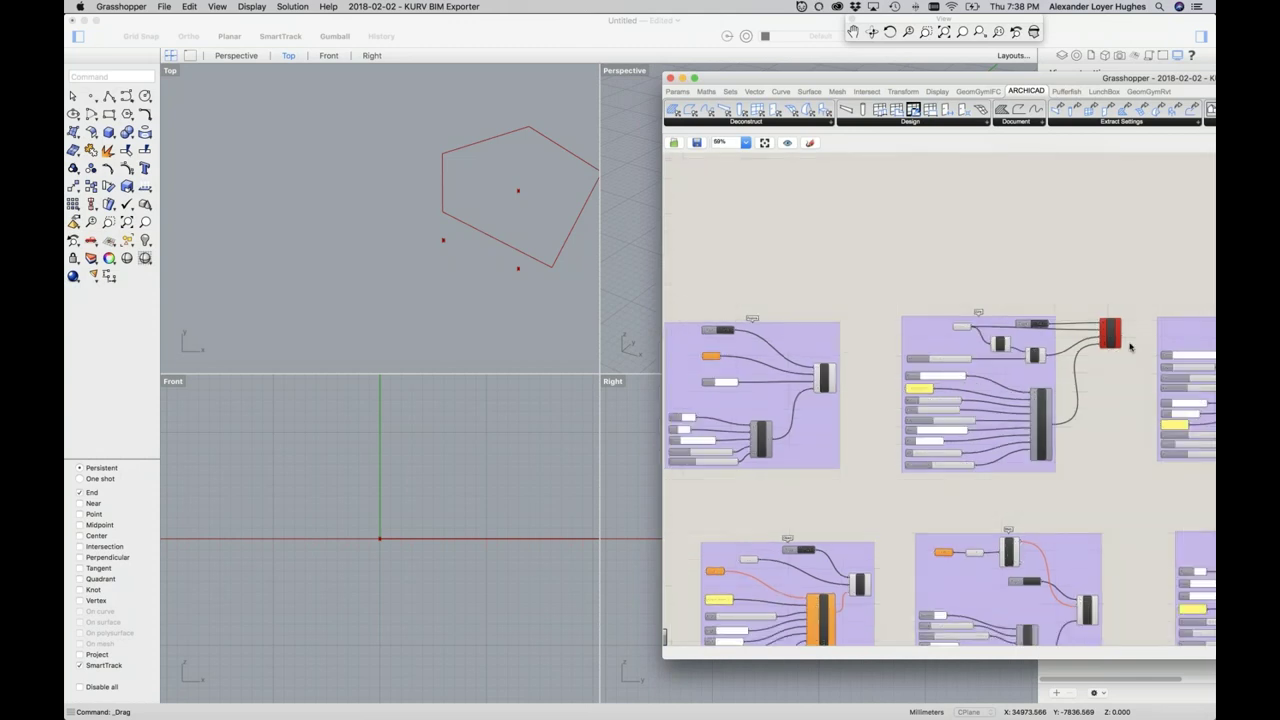
{"action": "scroll", "coordinate": [1130, 347], "scroll_direction": "down", "scroll_amount": 10}
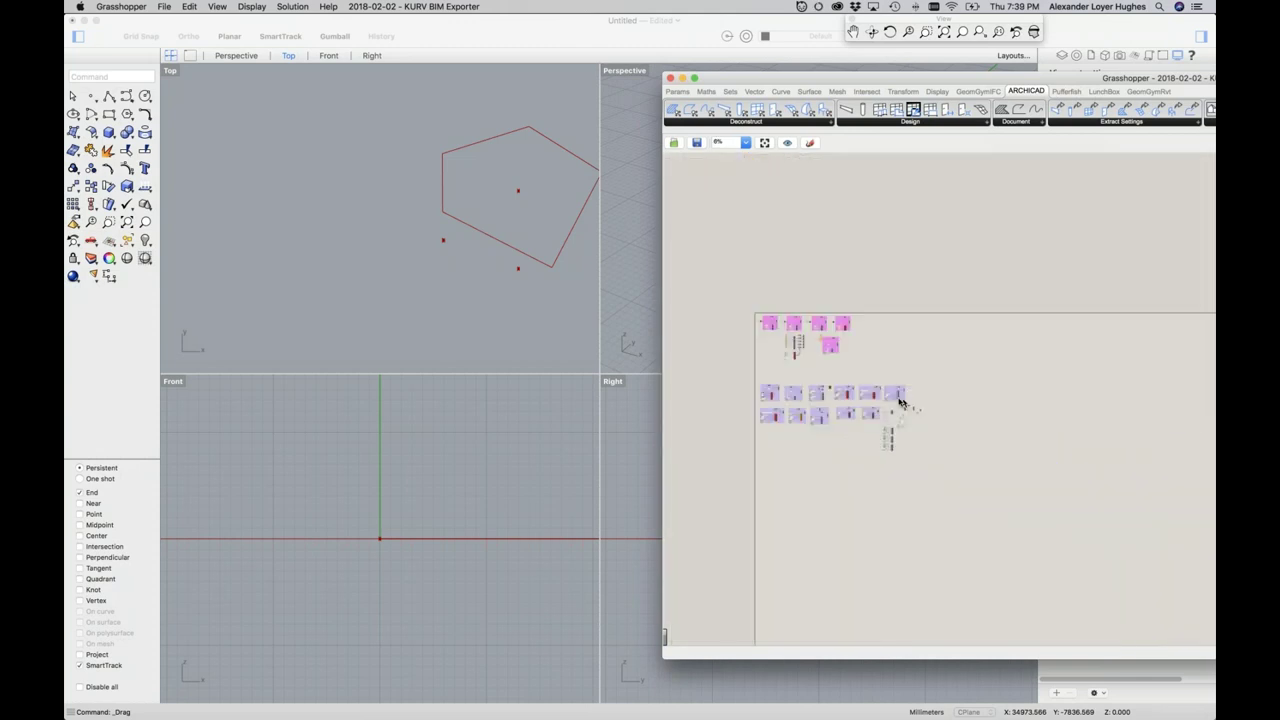
{"action": "left_click", "coordinate": [752, 140]}
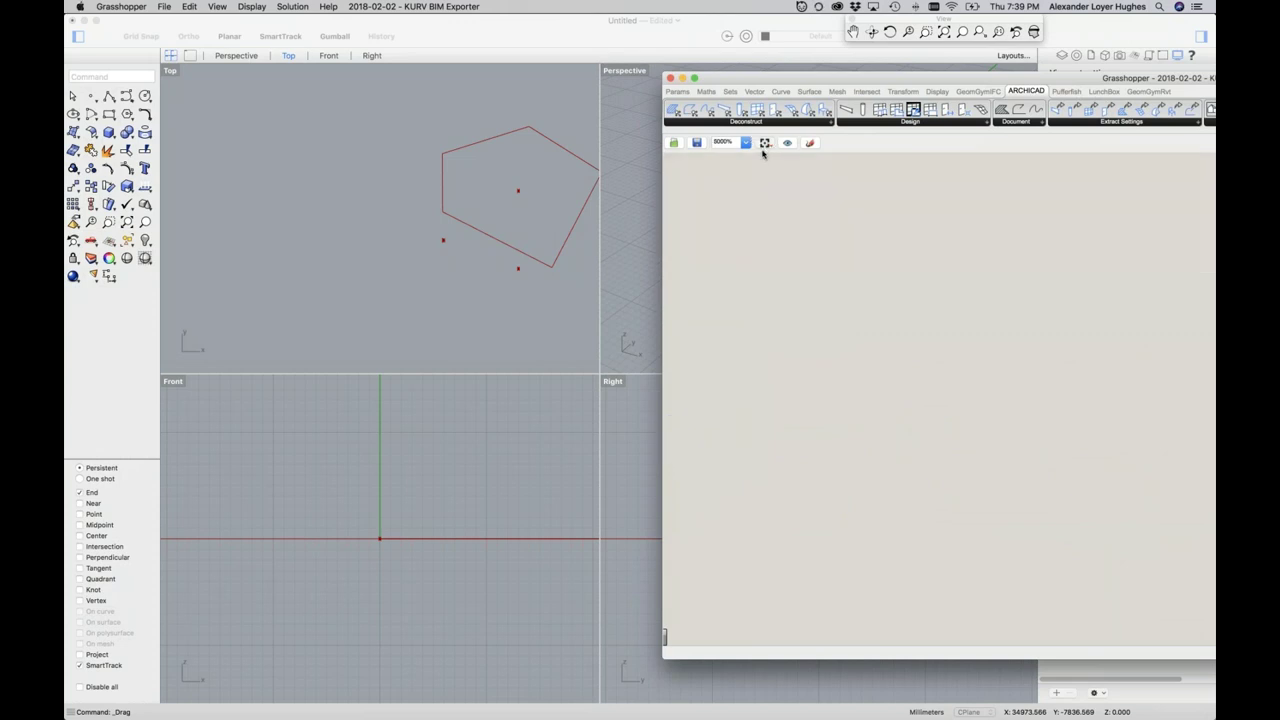
{"action": "left_click", "coordinate": [765, 144]}
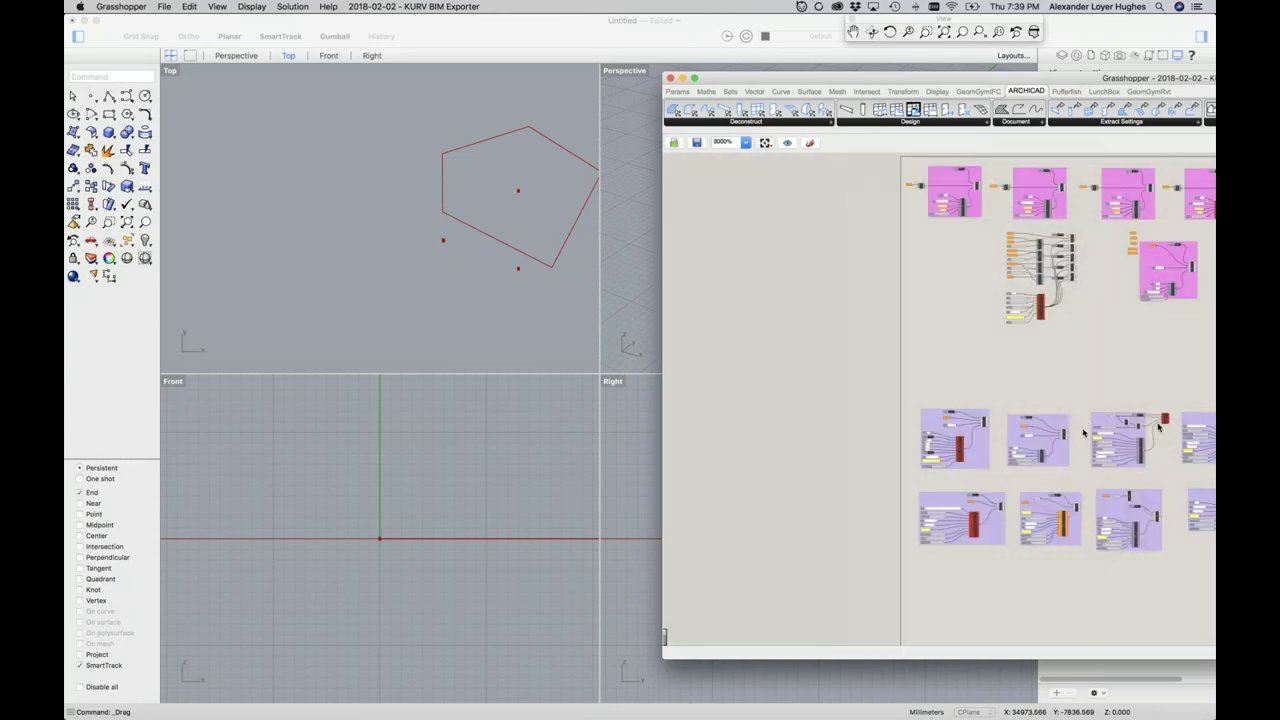
Examine the Zone component, its inputs and its runtime messages
{"action": "scroll", "coordinate": [1165, 420], "scroll_direction": "up", "scroll_amount": 1}
{"action": "scroll", "coordinate": [1165, 420], "scroll_direction": "up", "scroll_amount": 5}
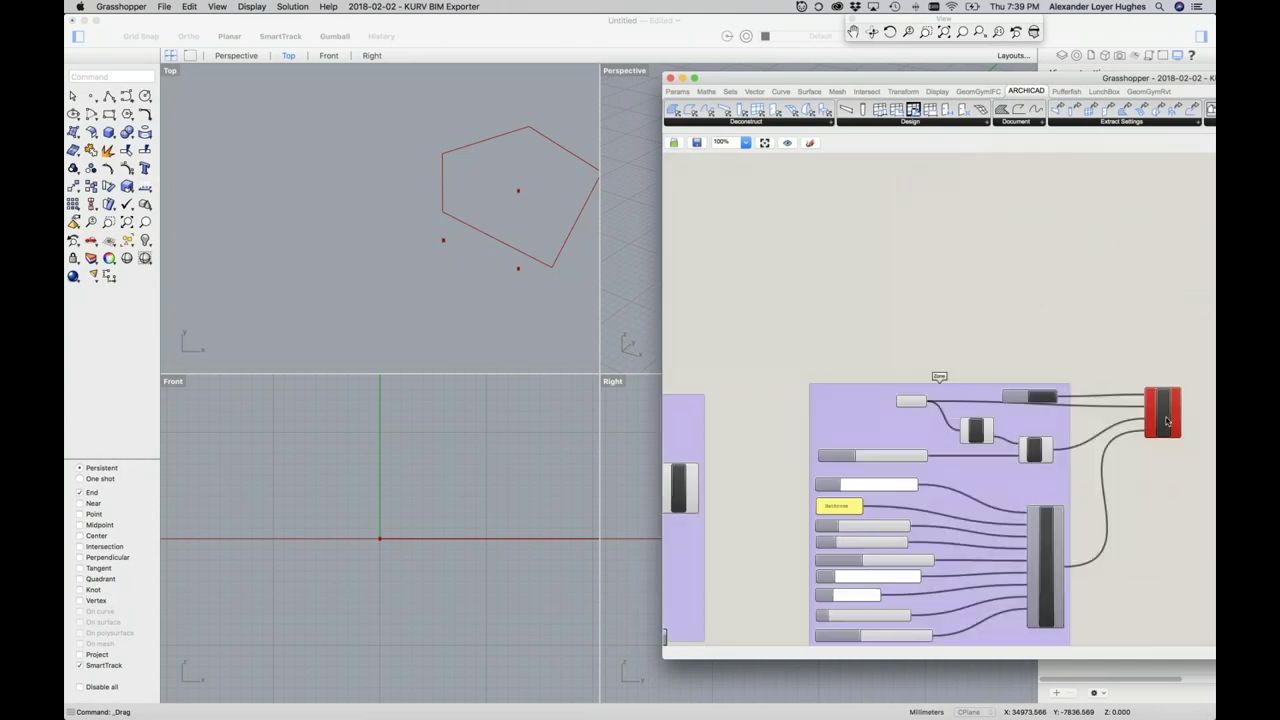
{"action": "scroll", "coordinate": [1166, 420], "scroll_direction": "up", "scroll_amount": 2}
{"action": "scroll", "coordinate": [1166, 420], "scroll_direction": "up", "scroll_amount": 6}
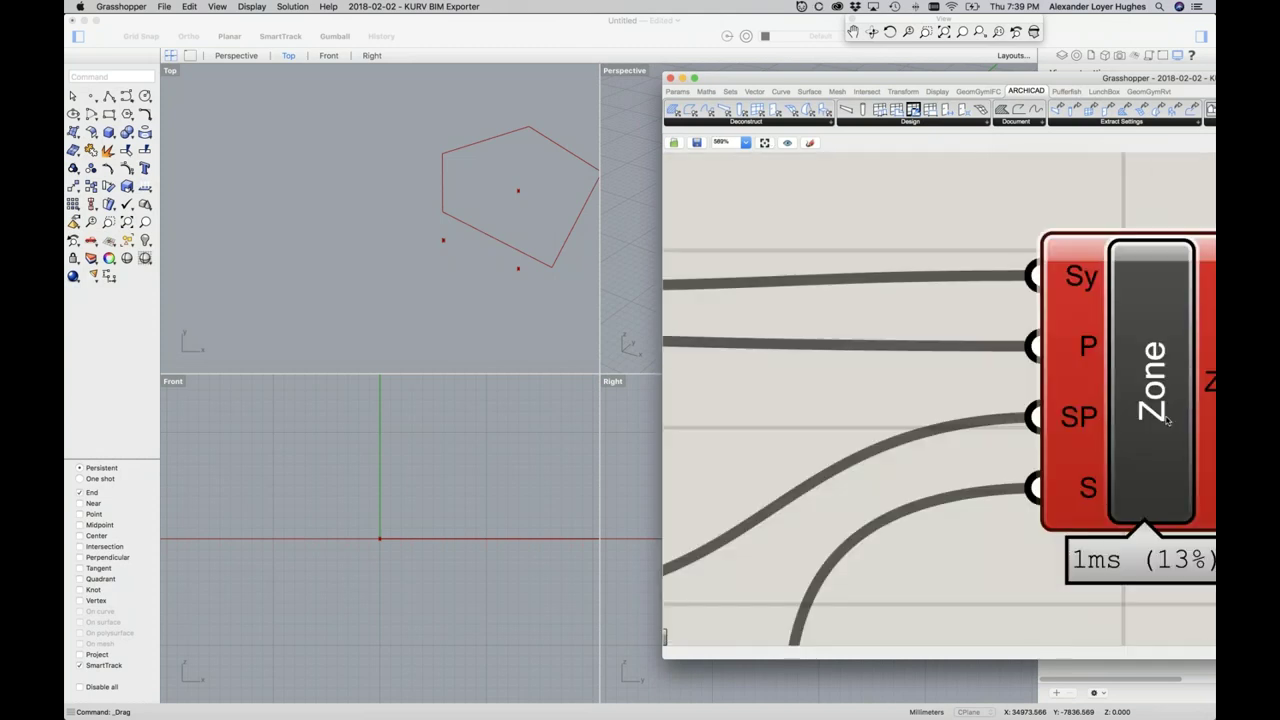
{"action": "scroll", "coordinate": [1166, 420], "scroll_direction": "down", "scroll_amount": 2}
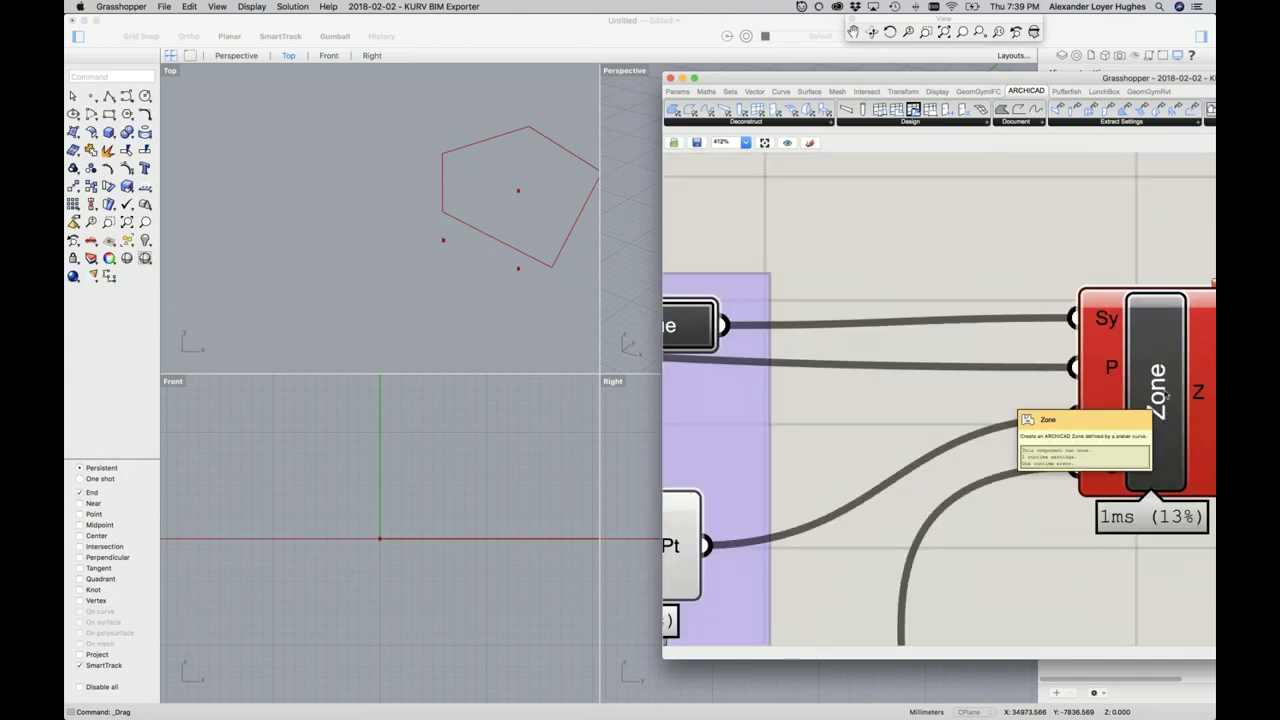
{"action": "scroll", "coordinate": [1166, 397], "scroll_direction": "down", "scroll_amount": 1}
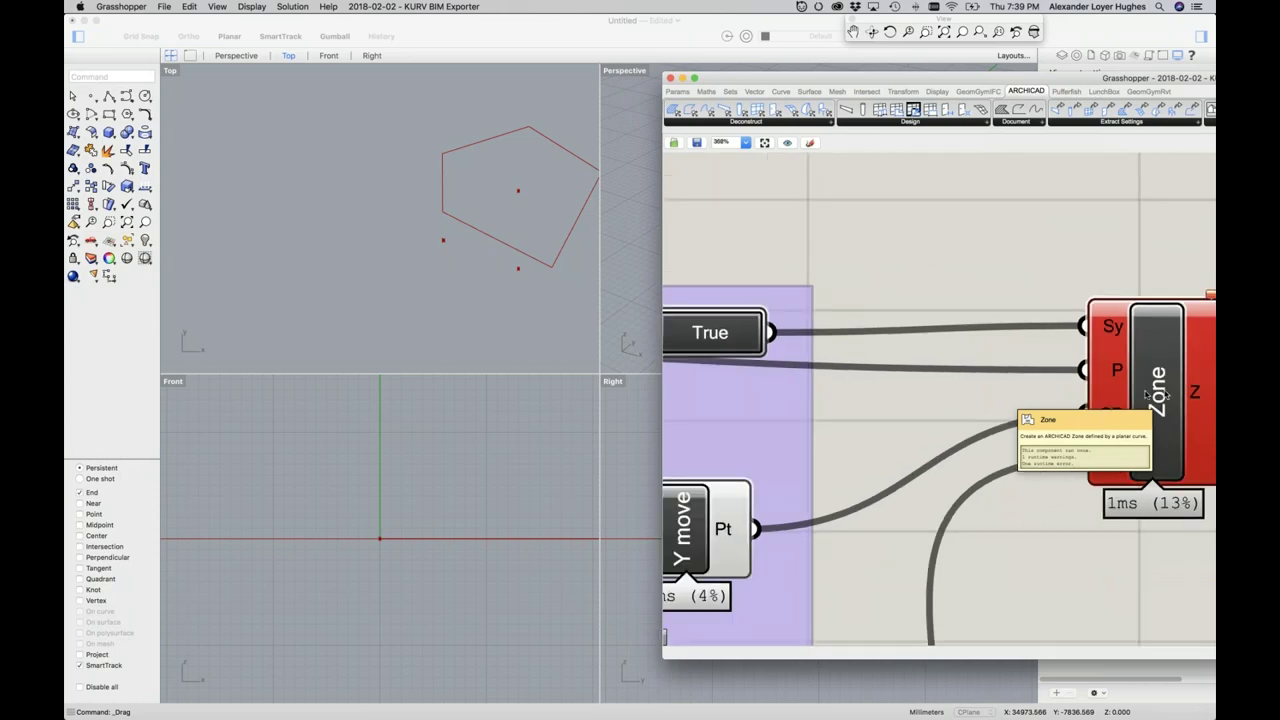
Set the Zone component's sync toggle to False and back to True to send the zone again
{"action": "scroll", "coordinate": [1000, 339], "scroll_direction": "down", "scroll_amount": 5}
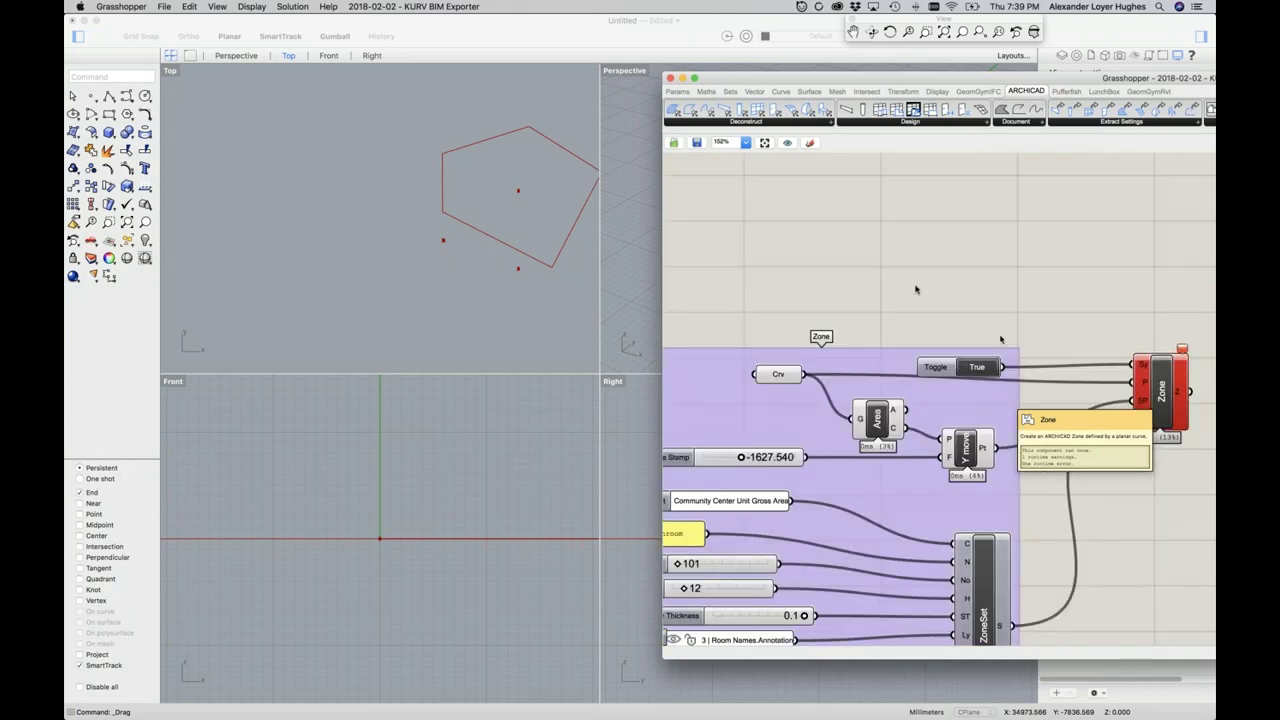
{"action": "scroll", "coordinate": [1000, 339], "scroll_direction": "down", "scroll_amount": 2}
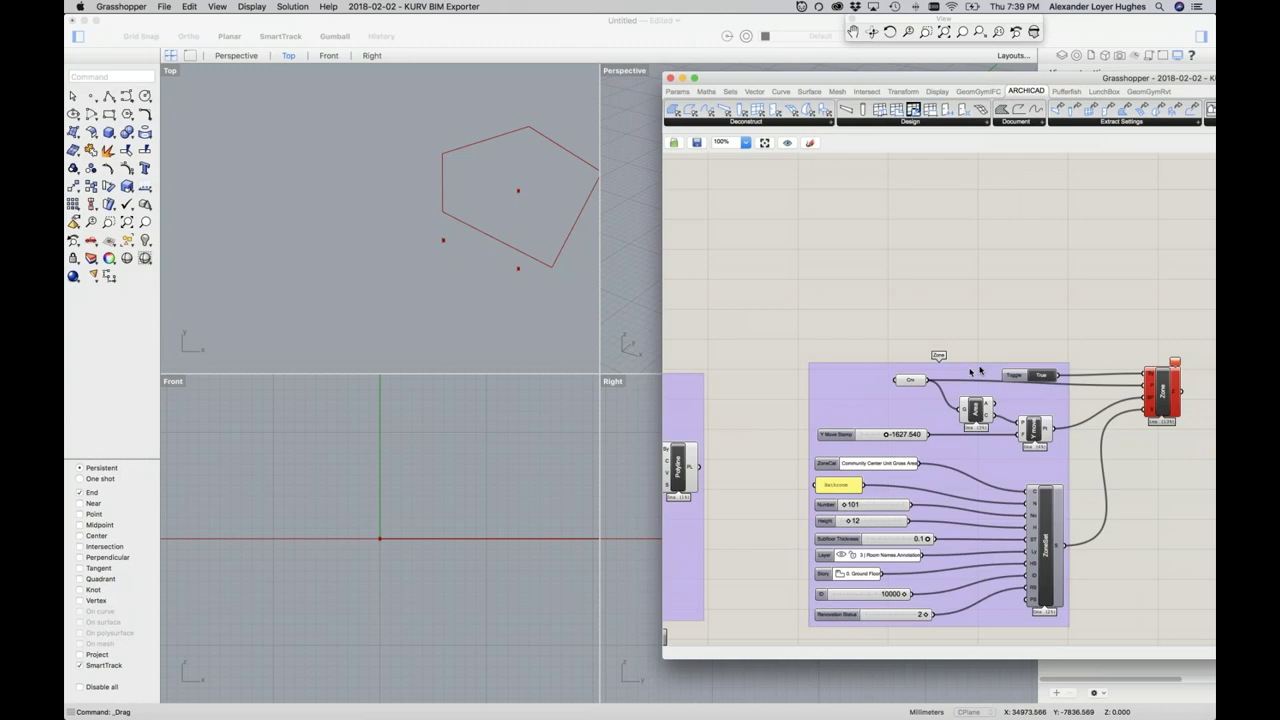
{"action": "double_click", "coordinate": [1045, 376]}
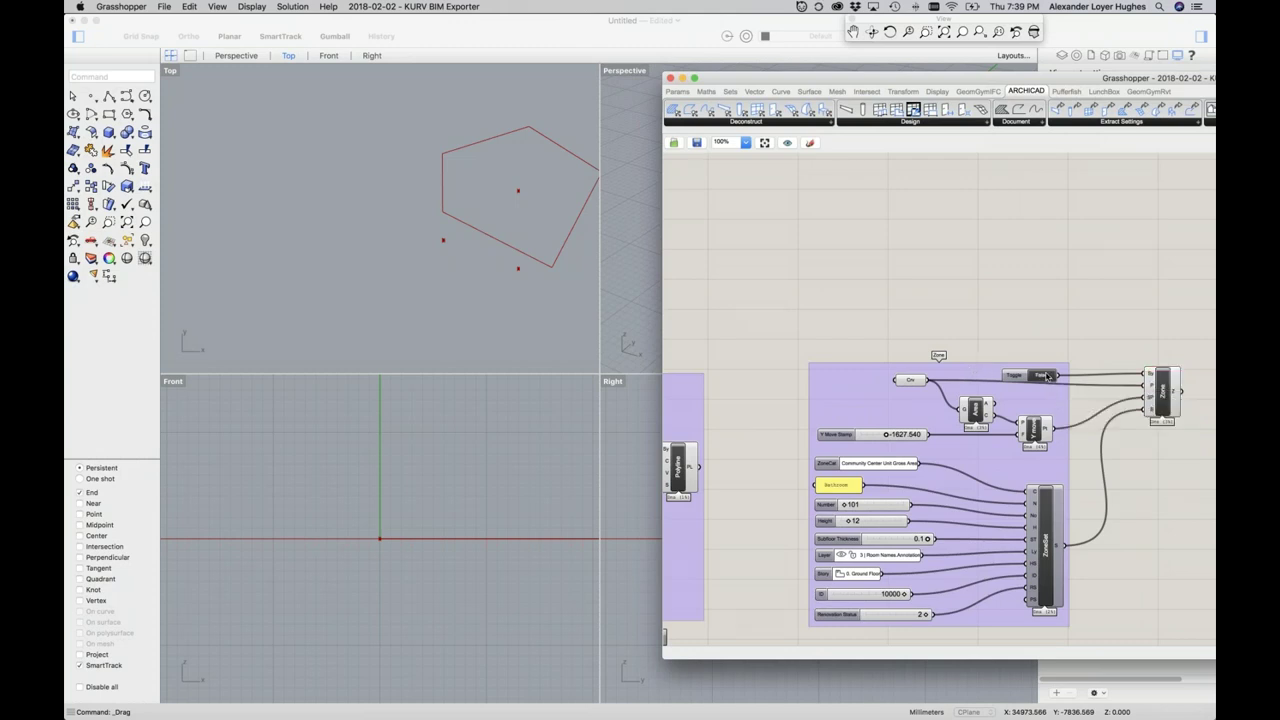
{"action": "double_click", "coordinate": [1045, 376]}
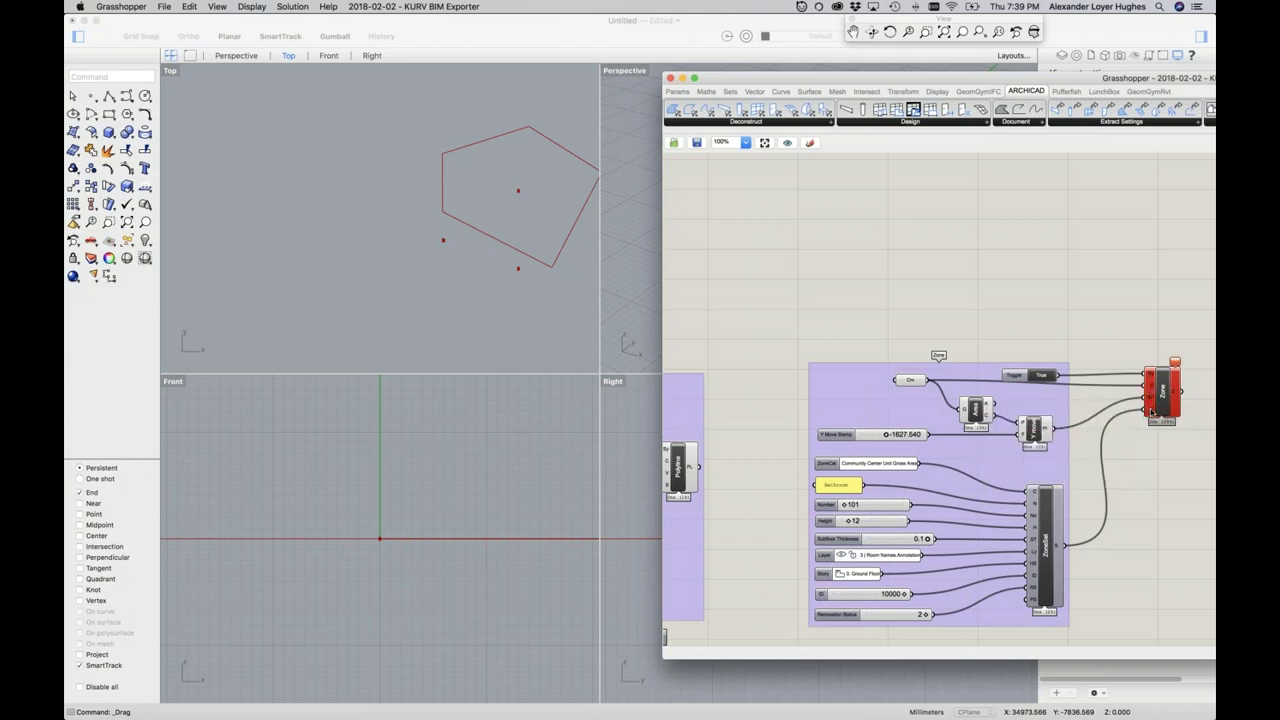
Delete the five-sided curve in Rhino's Top viewport, start a rectangle, and move the Grasshopper window clear of the Perspective viewport
{"action": "left_click", "coordinate": [520, 147]}
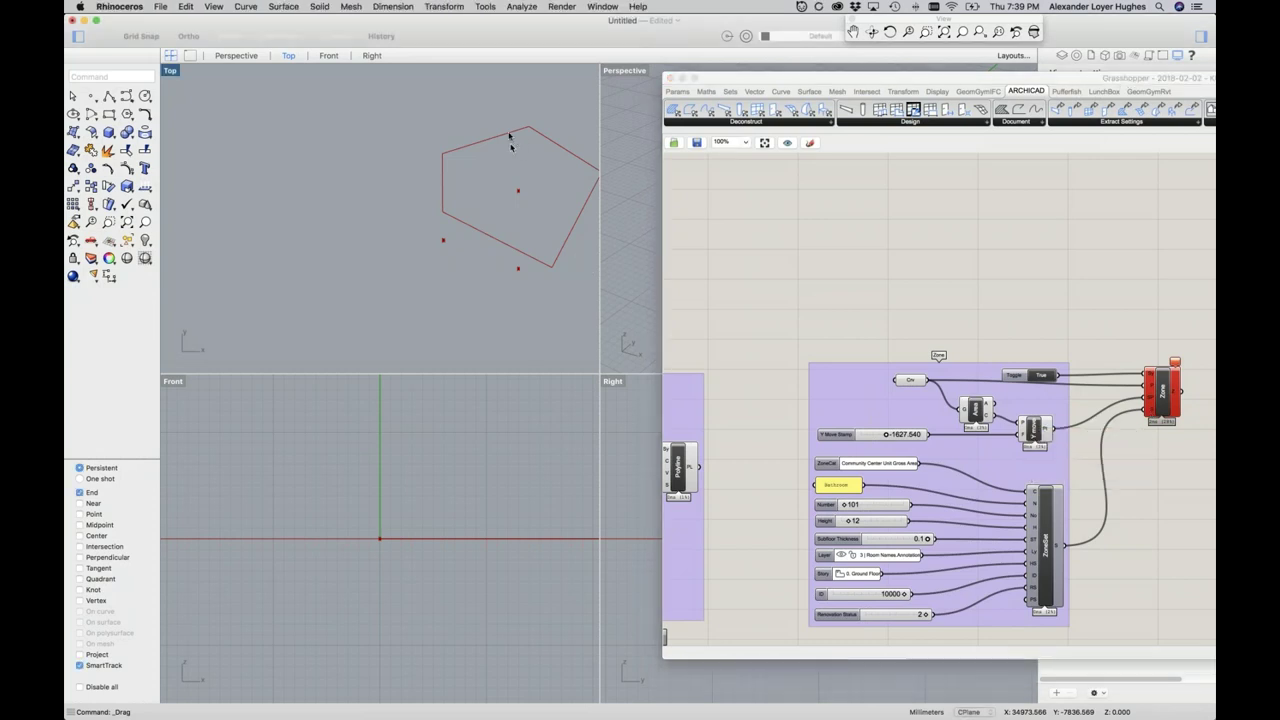
{"action": "left_click", "coordinate": [517, 136]}
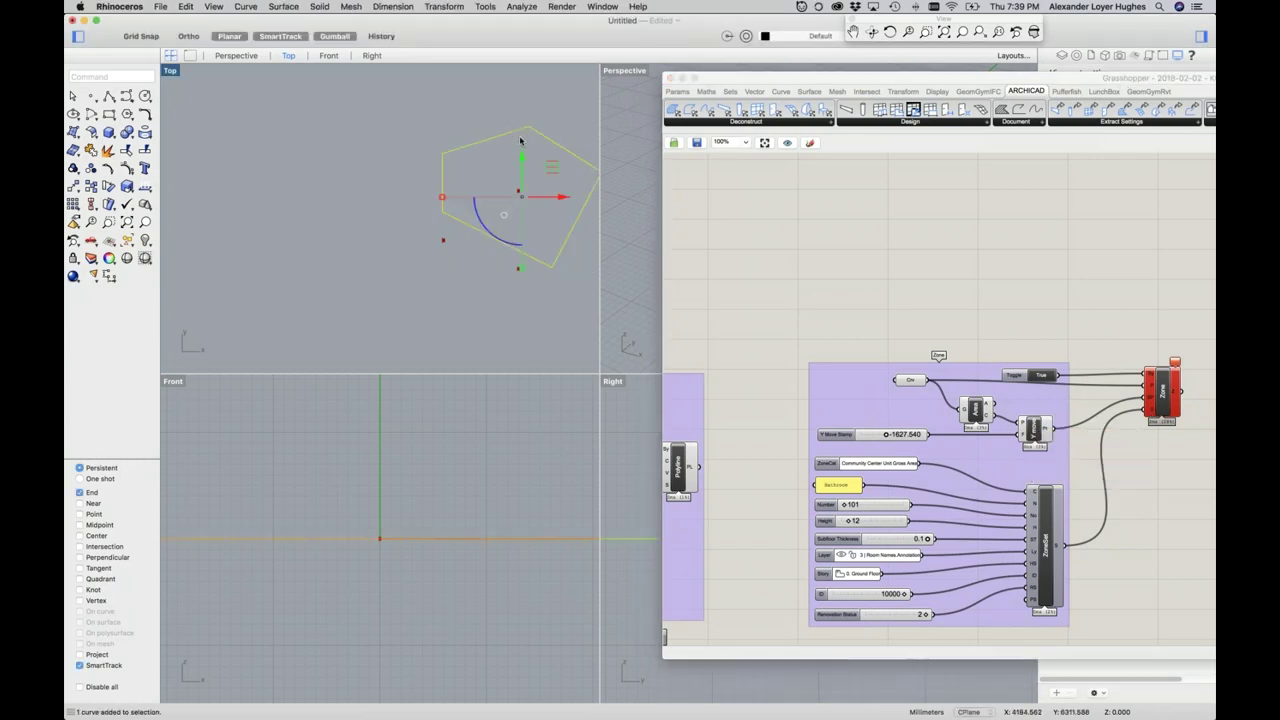
{"action": "key", "text": "Delete"}
{"action": "left_click", "coordinate": [109, 113]}
{"action": "left_click_drag", "start_coordinate": [691, 78], "coordinate": [851, 272]}
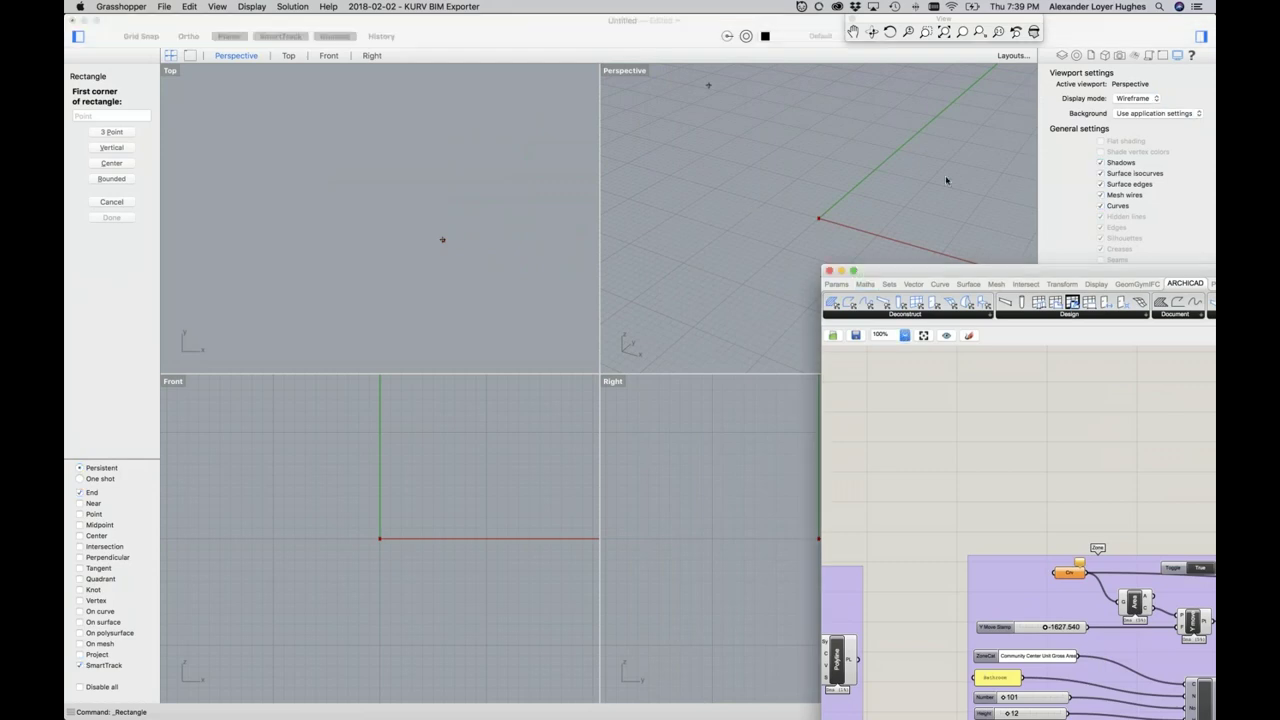
{"action": "left_click", "coordinate": [868, 209]}
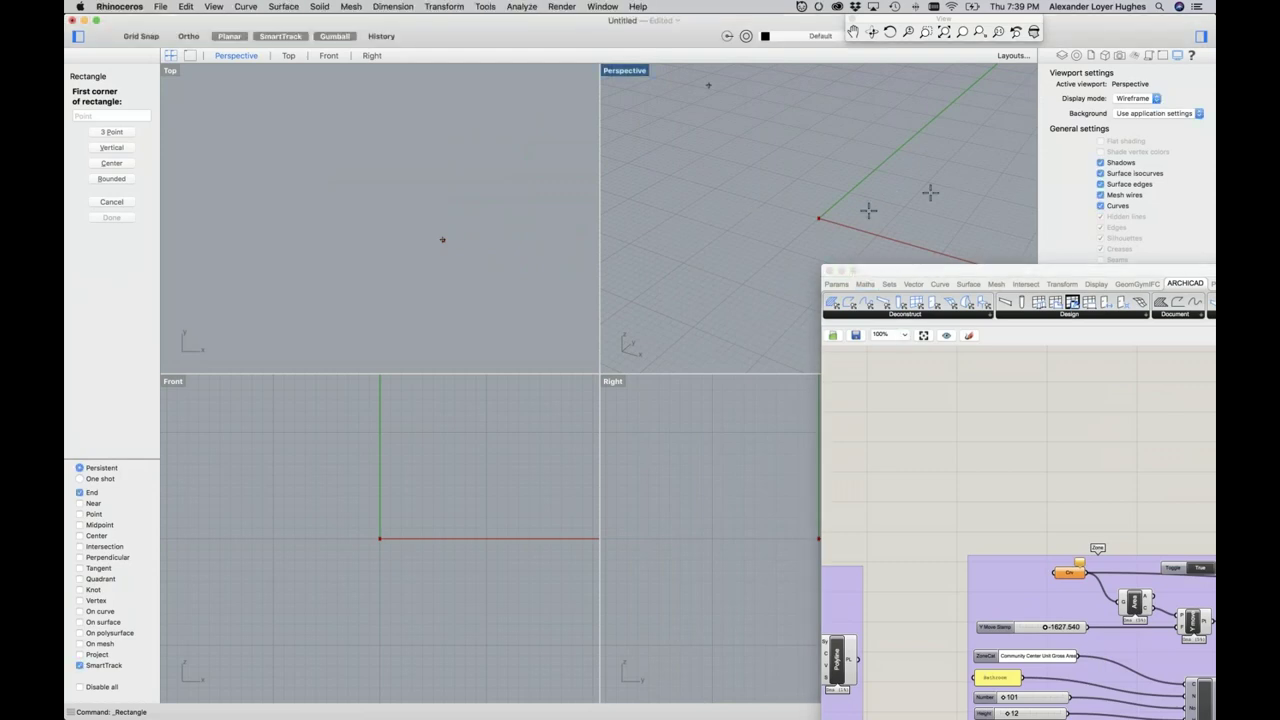
{"action": "left_click", "coordinate": [871, 206]}
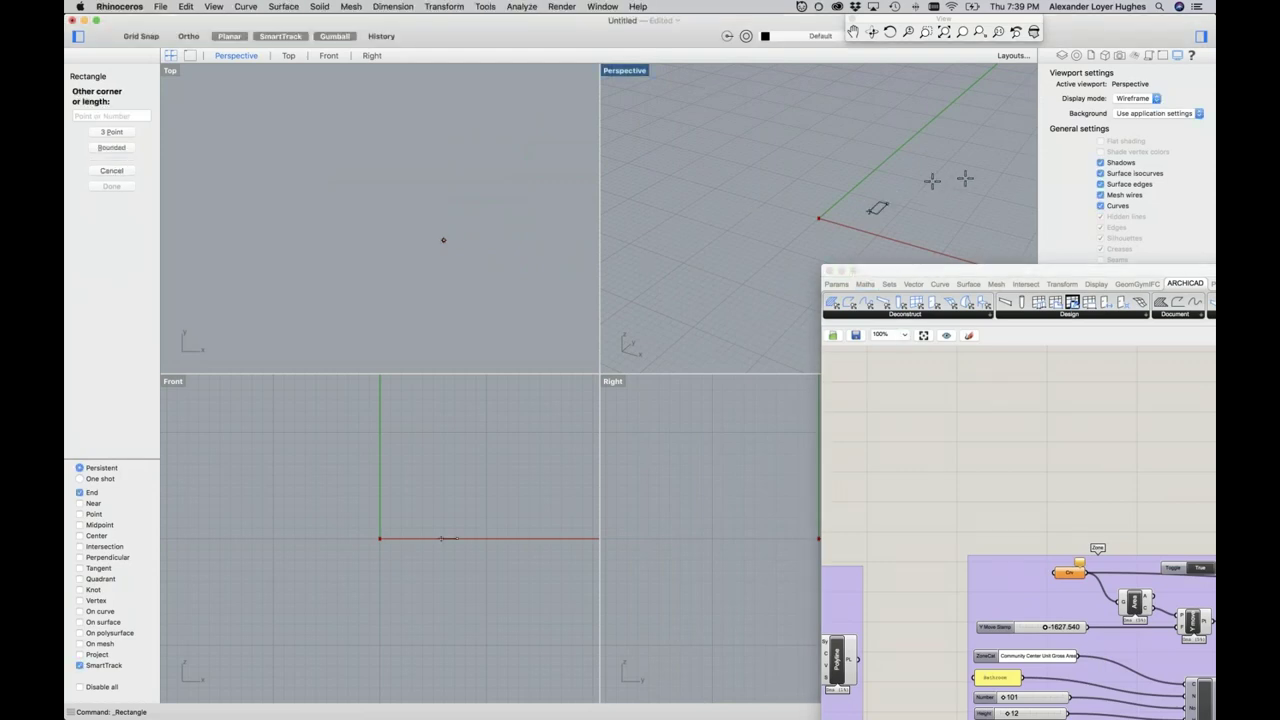
{"action": "left_click", "coordinate": [883, 210]}
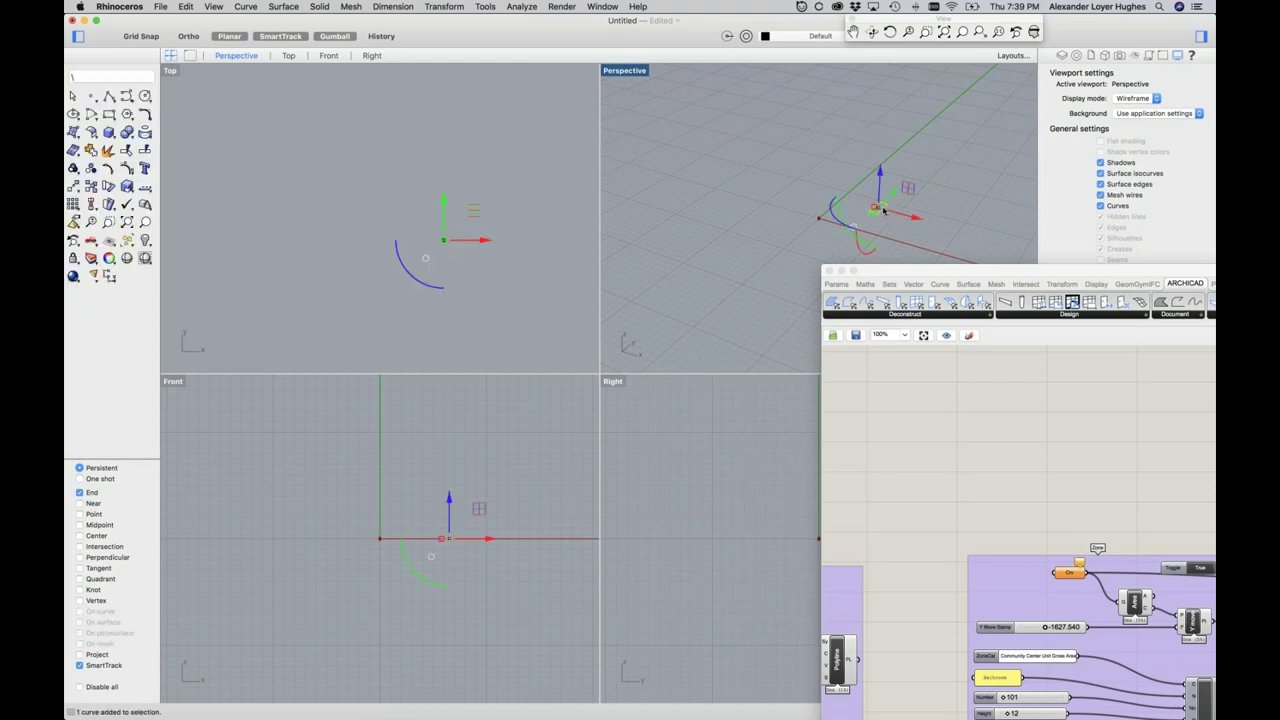
{"action": "key", "text": "Delete"}
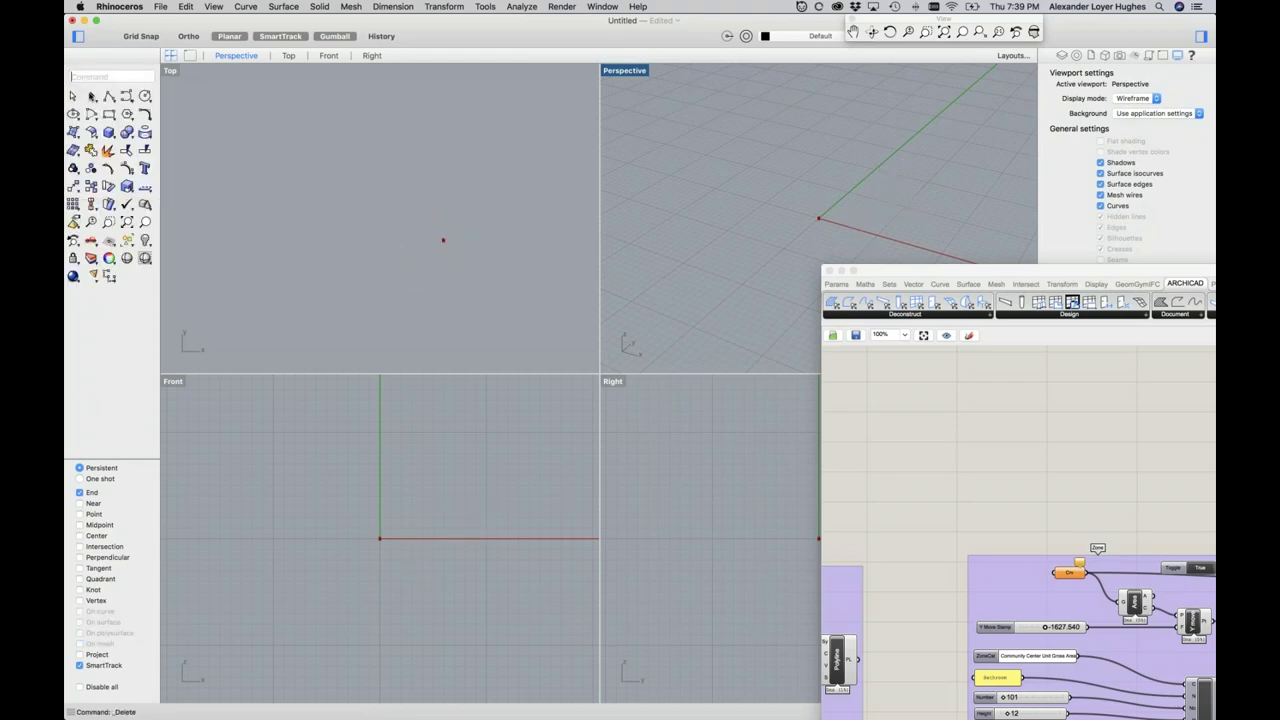
Draw a corner-to-corner rectangle beside the origin in the Top viewport, in the positive X and Y quadrant
{"action": "left_click", "coordinate": [108, 114]}
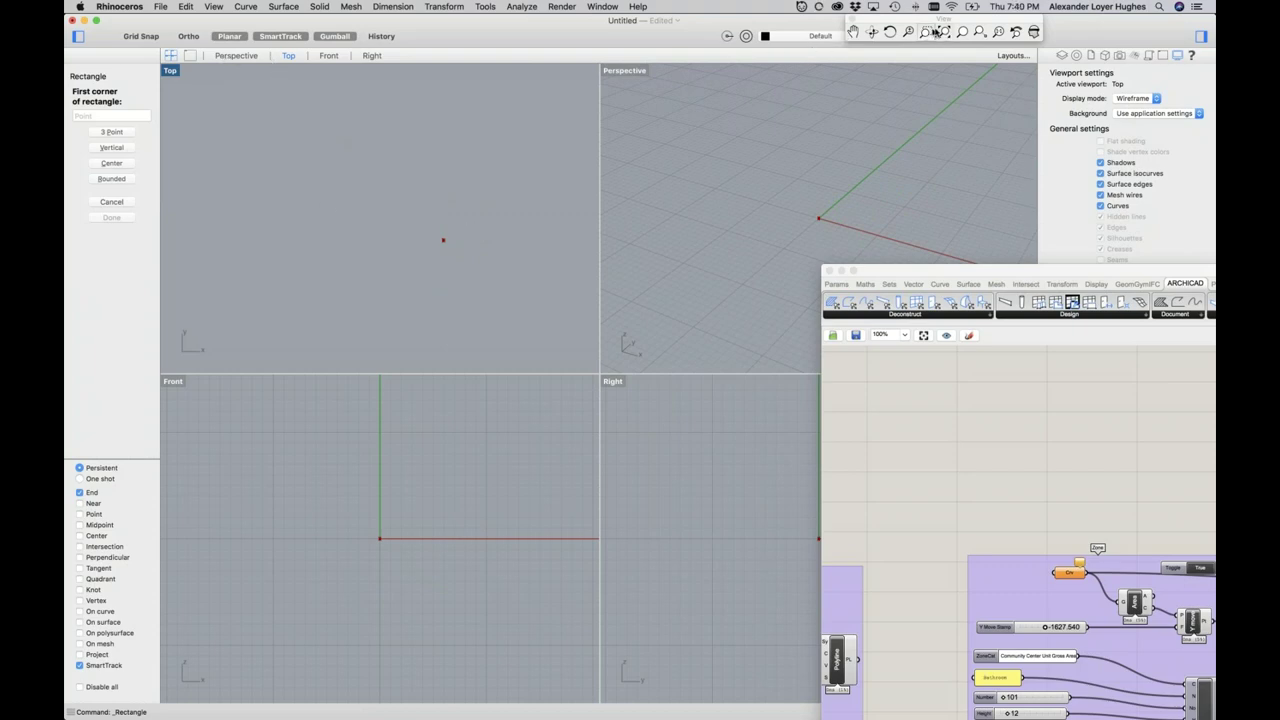
{"action": "key", "text": "super+shift+e"}
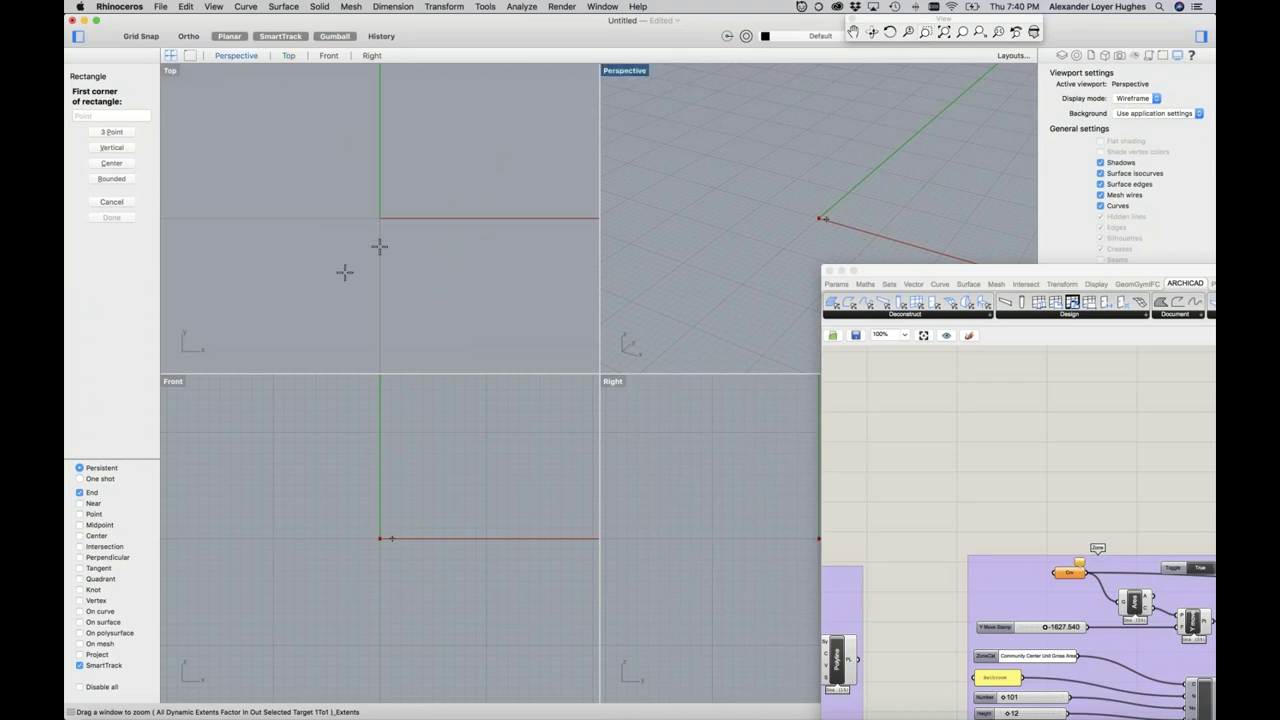
{"action": "scroll", "coordinate": [344, 271], "scroll_direction": "up", "scroll_amount": 2}
{"action": "scroll", "coordinate": [344, 266], "scroll_direction": "down", "scroll_amount": 5}
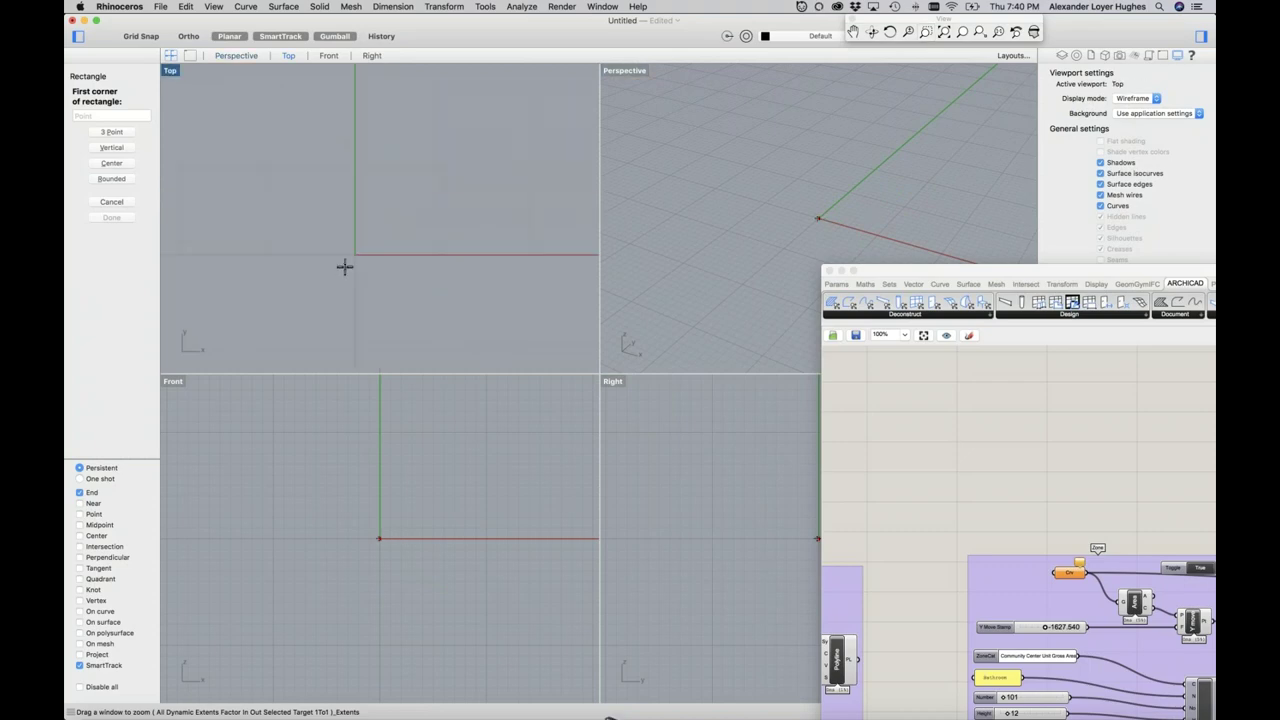
{"action": "left_click", "coordinate": [386, 231]}
{"action": "left_click", "coordinate": [586, 97]}
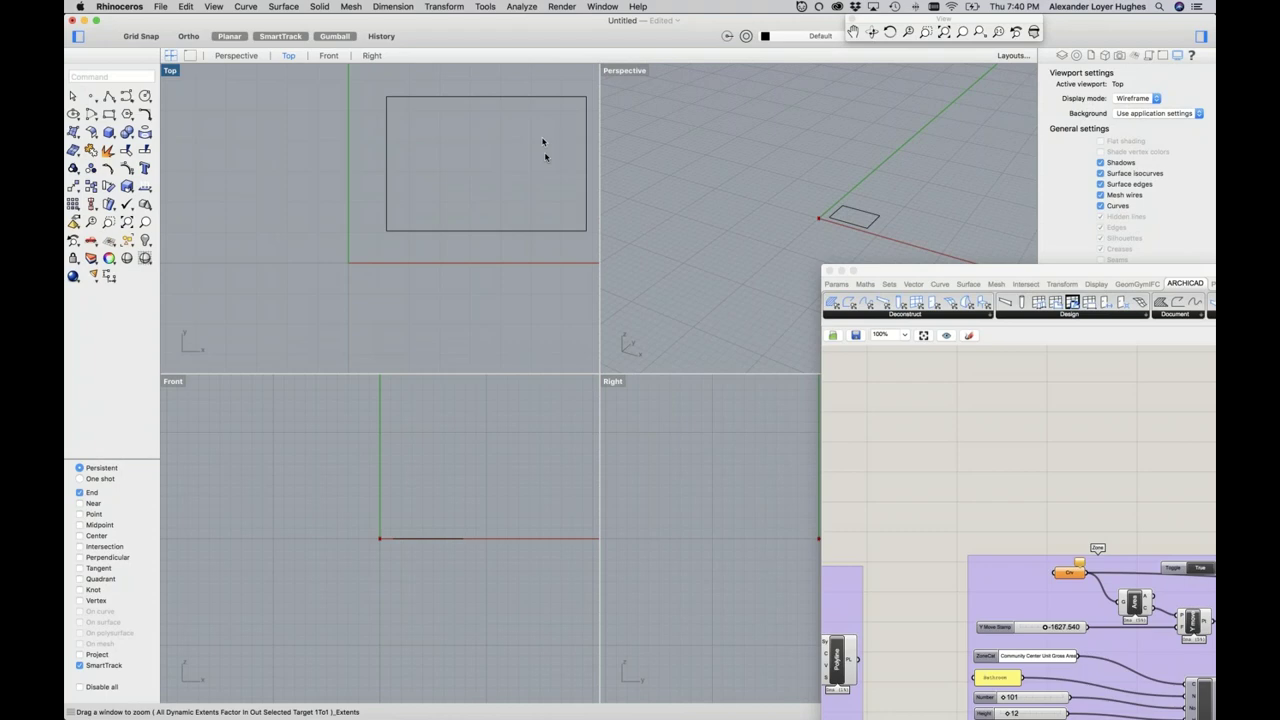
Graft the Zone group's Crv parameter and assign the new rectangle to it as its curve
{"action": "left_click", "coordinate": [584, 98]}
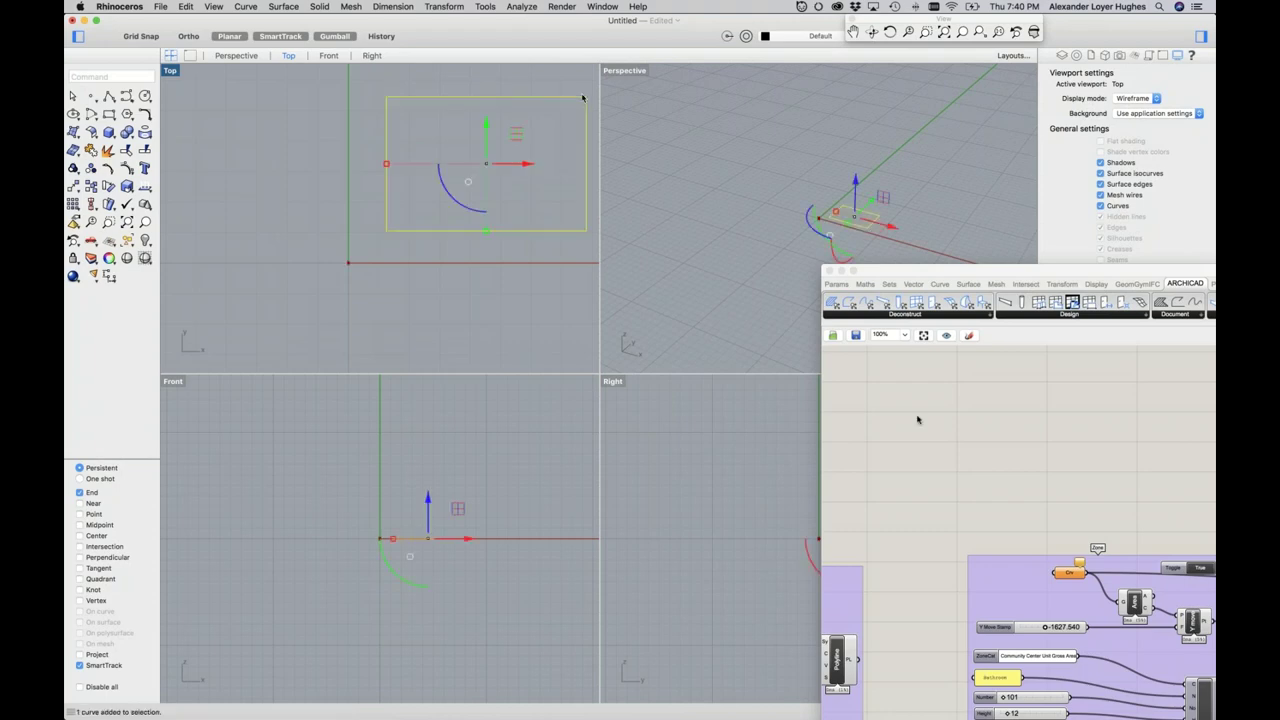
{"action": "right_click", "coordinate": [1075, 575]}
{"action": "left_click", "coordinate": [1110, 620]}
{"action": "right_click", "coordinate": [1063, 568]}
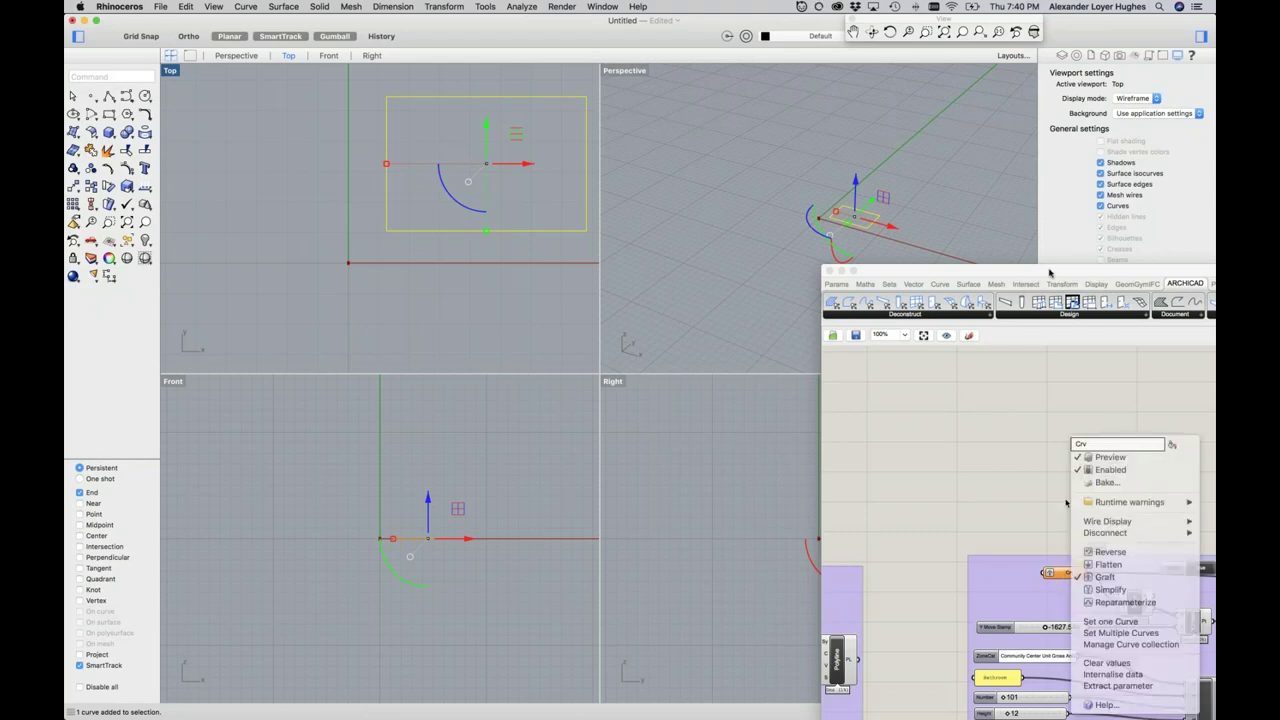
{"action": "double_click", "coordinate": [1060, 268]}
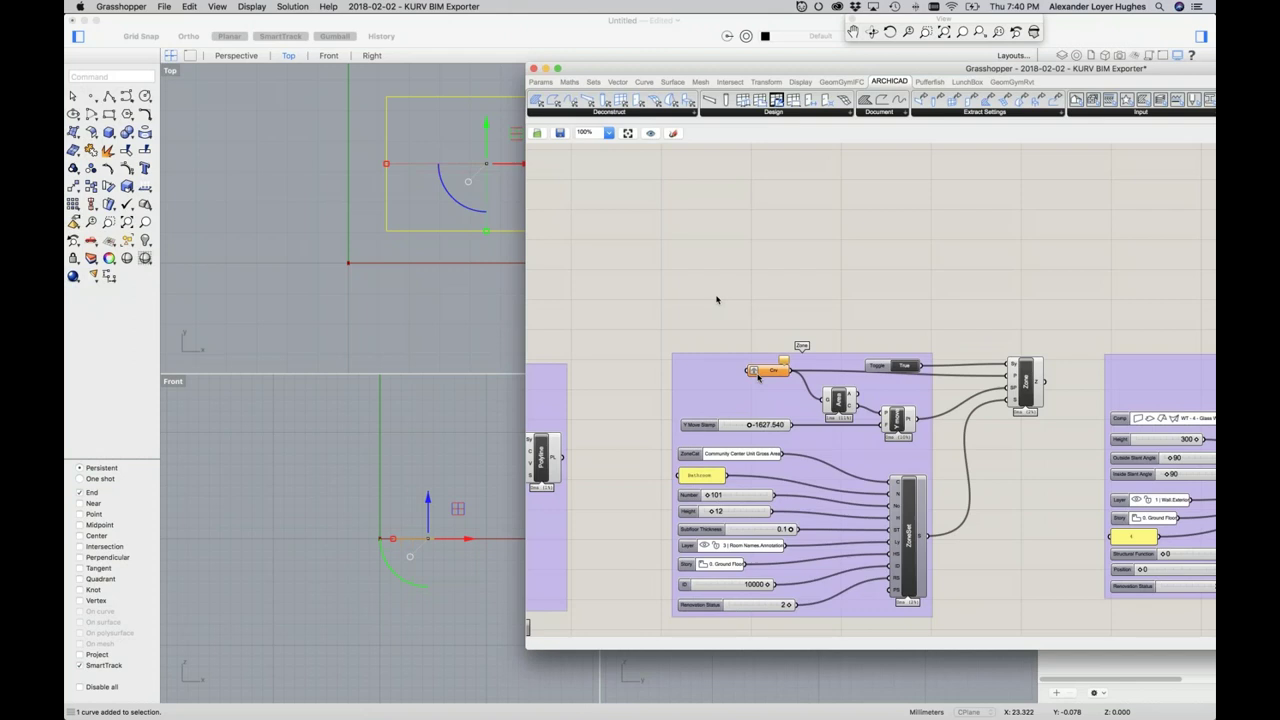
{"action": "right_click", "coordinate": [769, 372]}
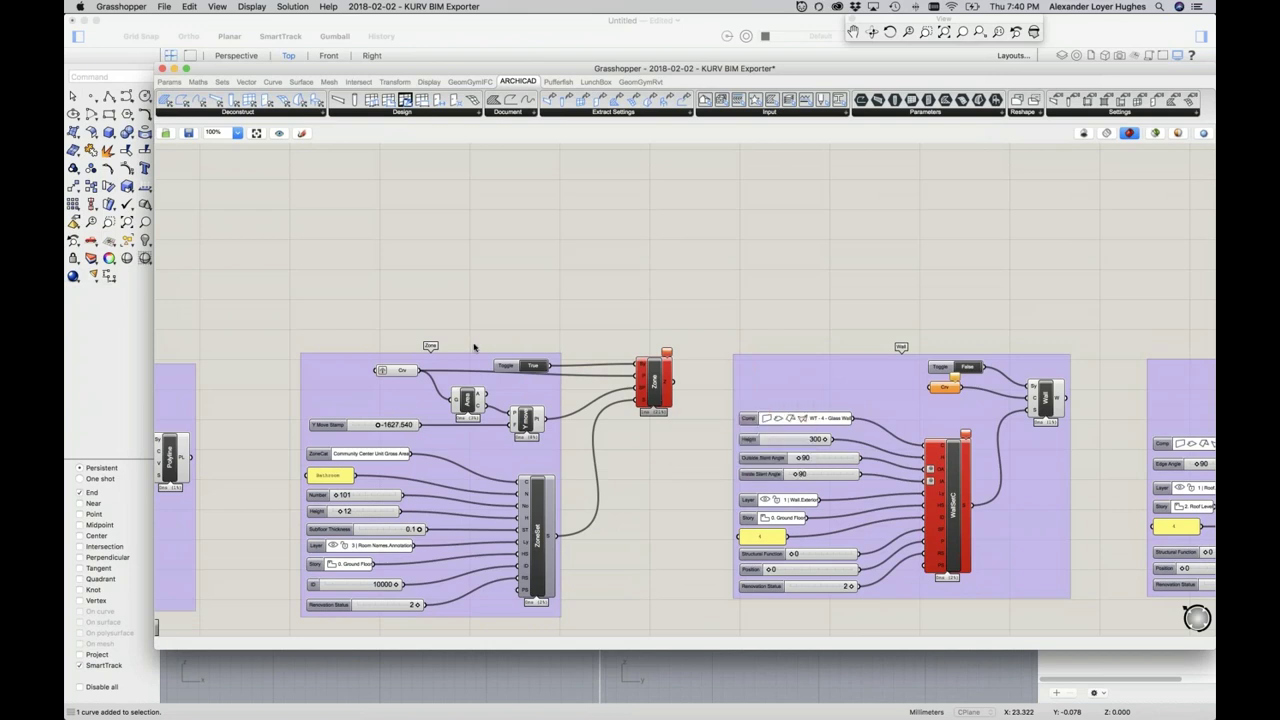
Shift the Grasshopper window to uncover Rhino's viewport settings and layer list
{"action": "scroll", "coordinate": [474, 347], "scroll_direction": "down", "scroll_amount": 3}
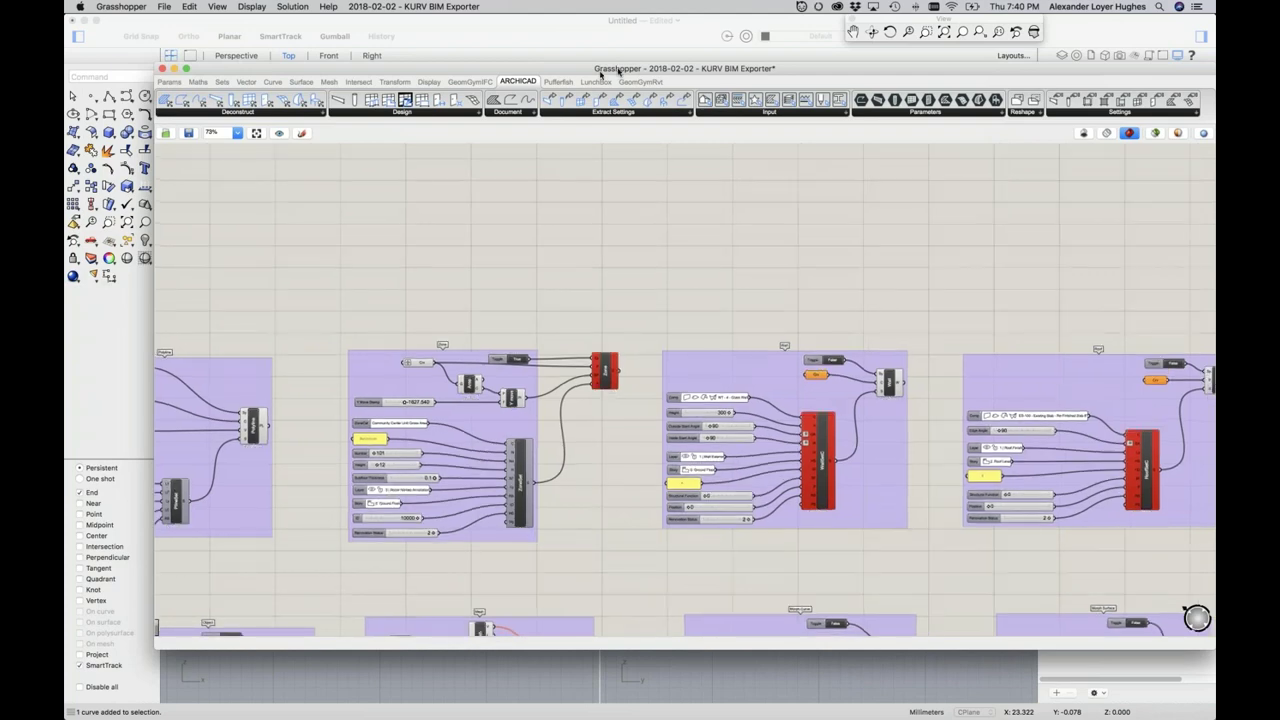
{"action": "left_click_drag", "start_coordinate": [601, 74], "coordinate": [367, 47]}
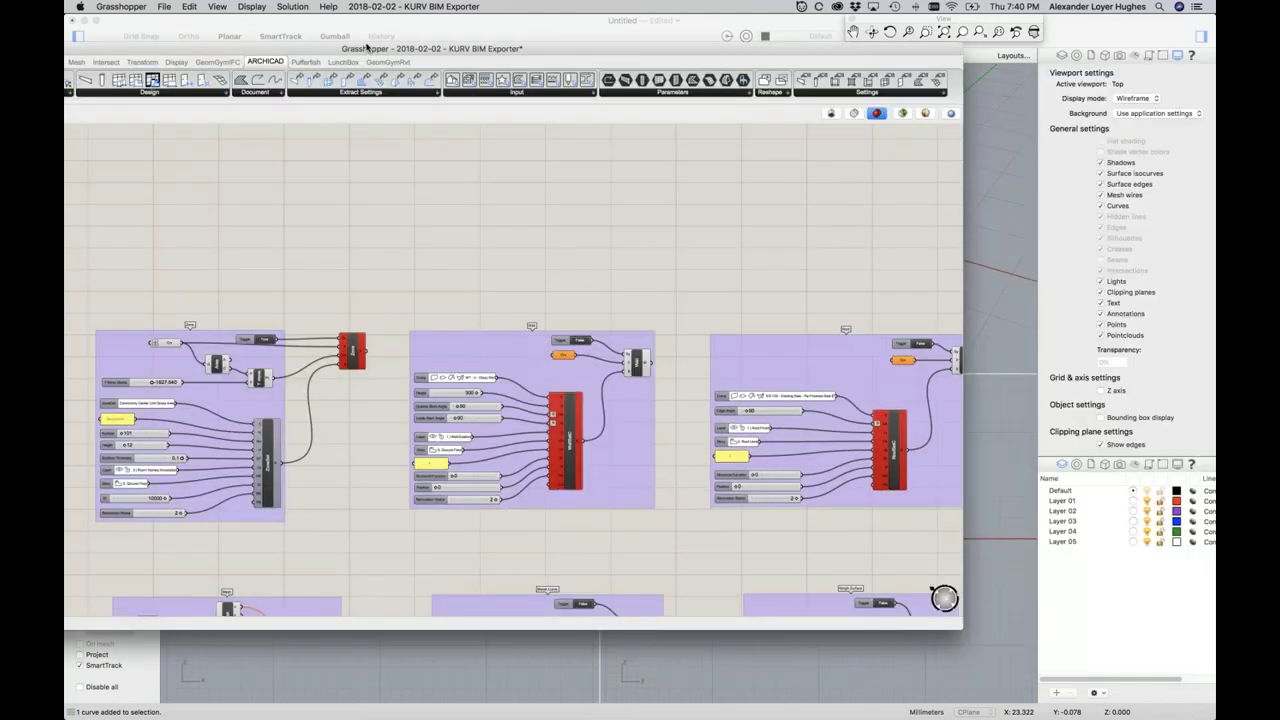
Move the Grasshopper window so its full canvas and all component categories are within the screen
{"action": "scroll", "coordinate": [916, 391], "scroll_direction": "down", "scroll_amount": 1}
{"action": "scroll", "coordinate": [916, 391], "scroll_direction": "down", "scroll_amount": 1}
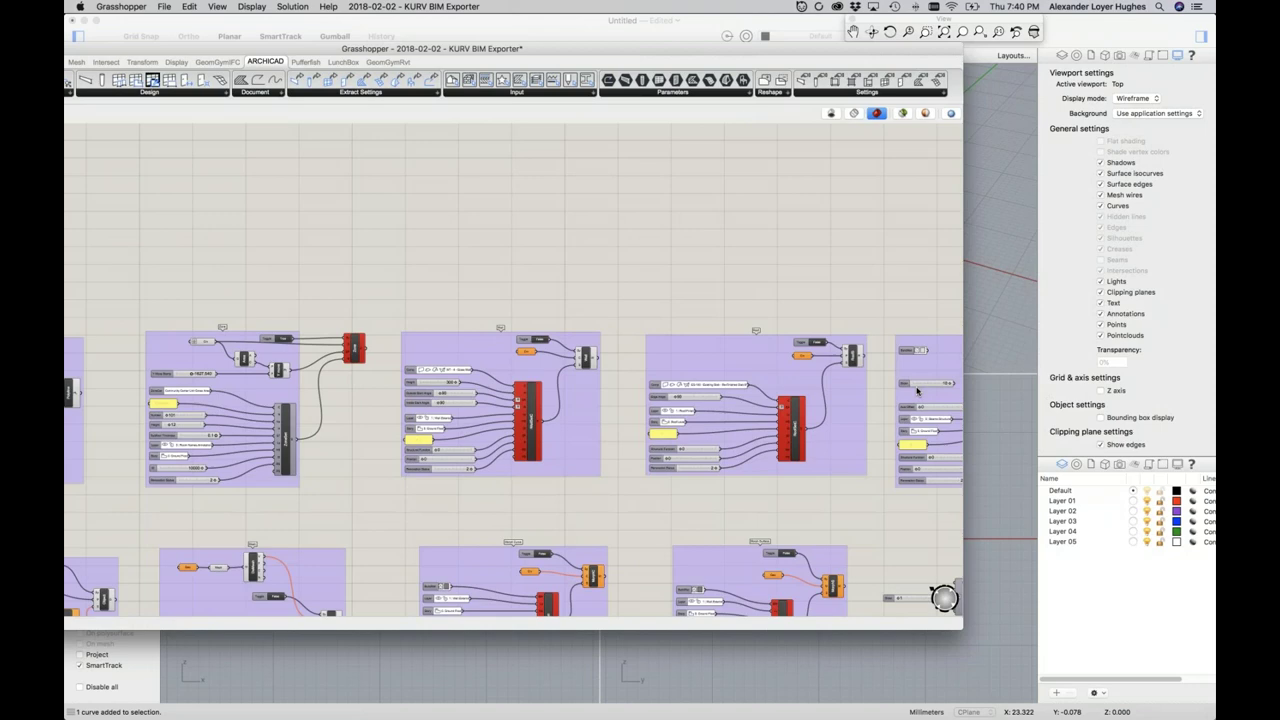
{"action": "scroll", "coordinate": [916, 391], "scroll_direction": "down", "scroll_amount": 4}
{"action": "scroll", "coordinate": [903, 380], "scroll_direction": "up", "scroll_amount": 10}
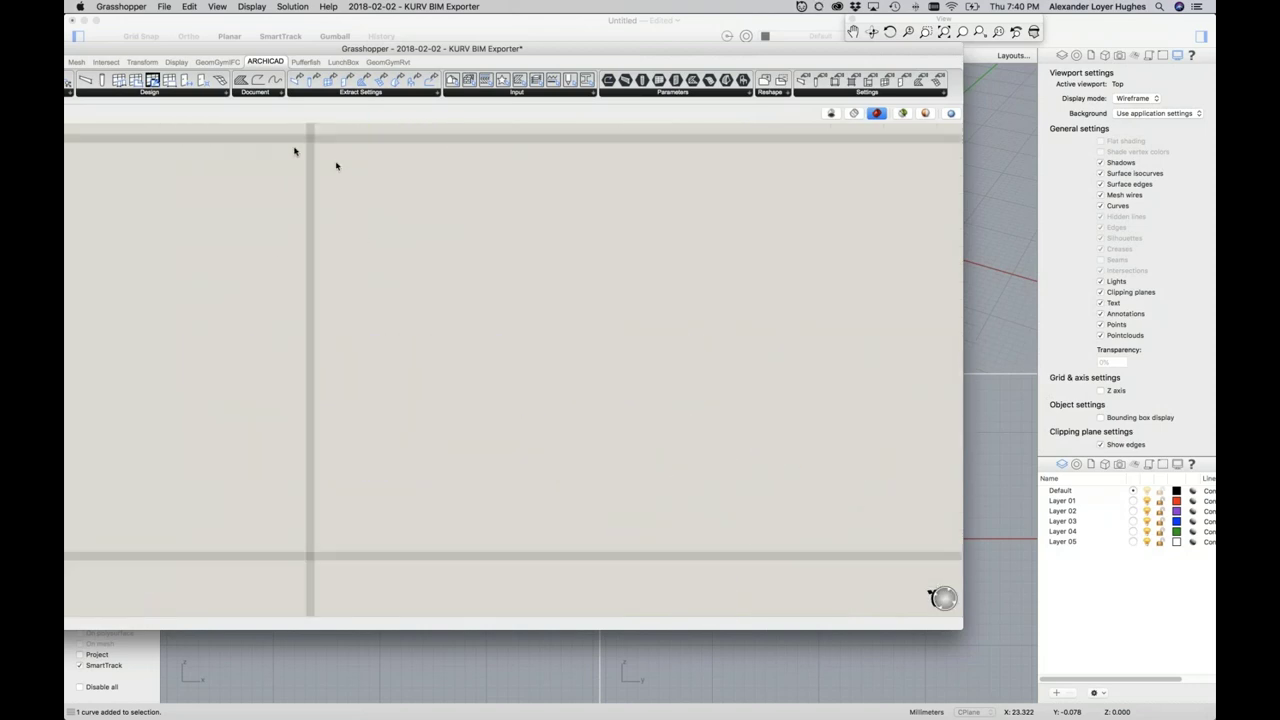
{"action": "left_click_drag", "start_coordinate": [651, 51], "coordinate": [850, 91]}
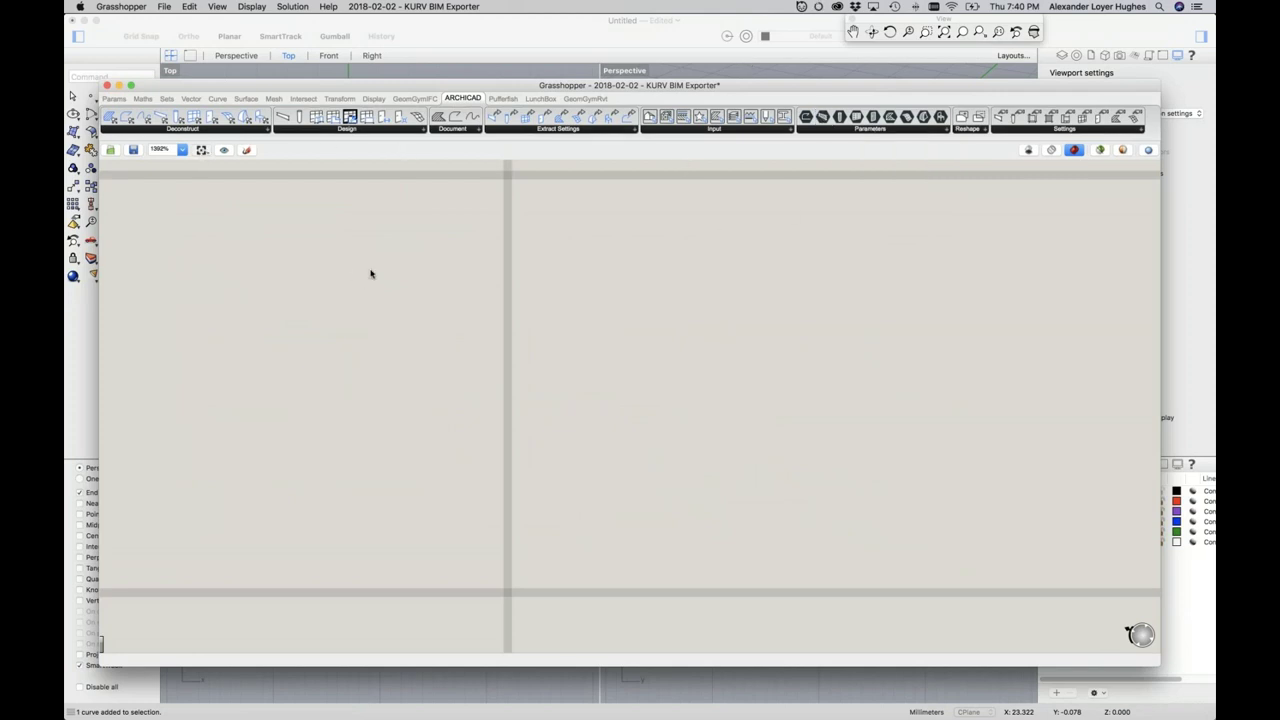
Open the list of applications that can be force quit and force quit Terminal
{"action": "key", "text": "super+alt+Escape"}
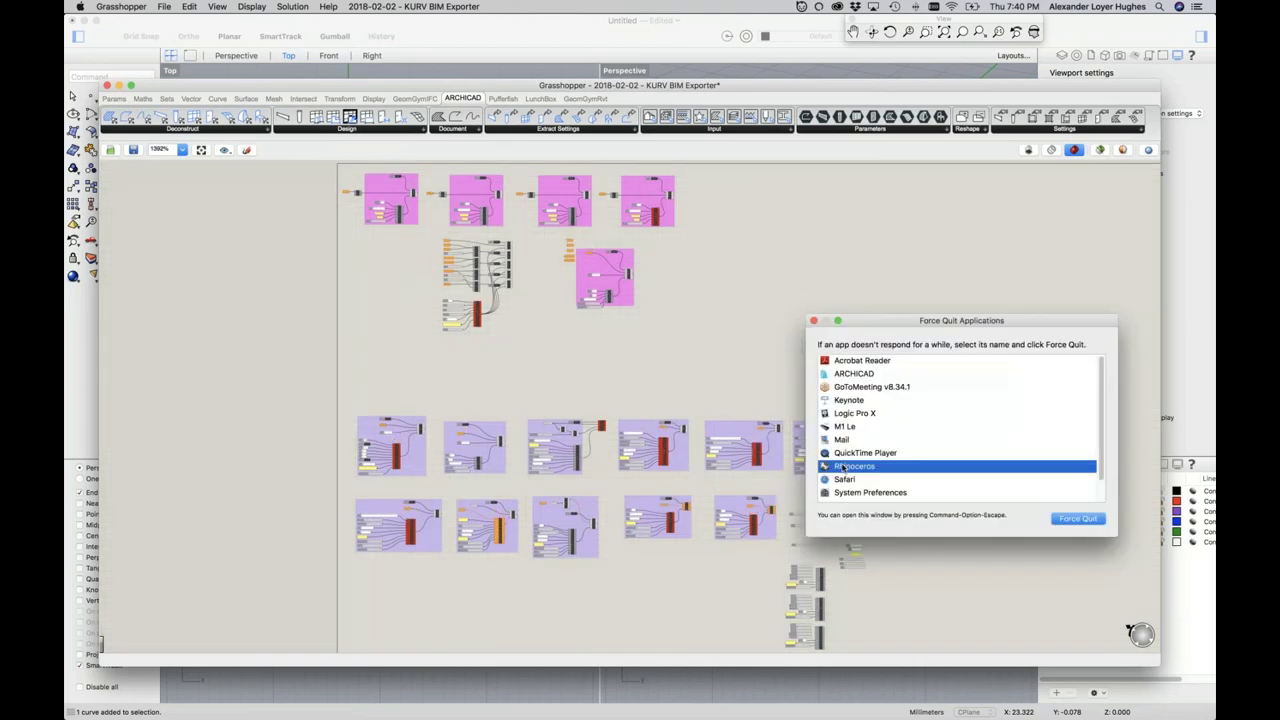
{"action": "scroll", "coordinate": [918, 487], "scroll_direction": "down", "scroll_amount": 1}
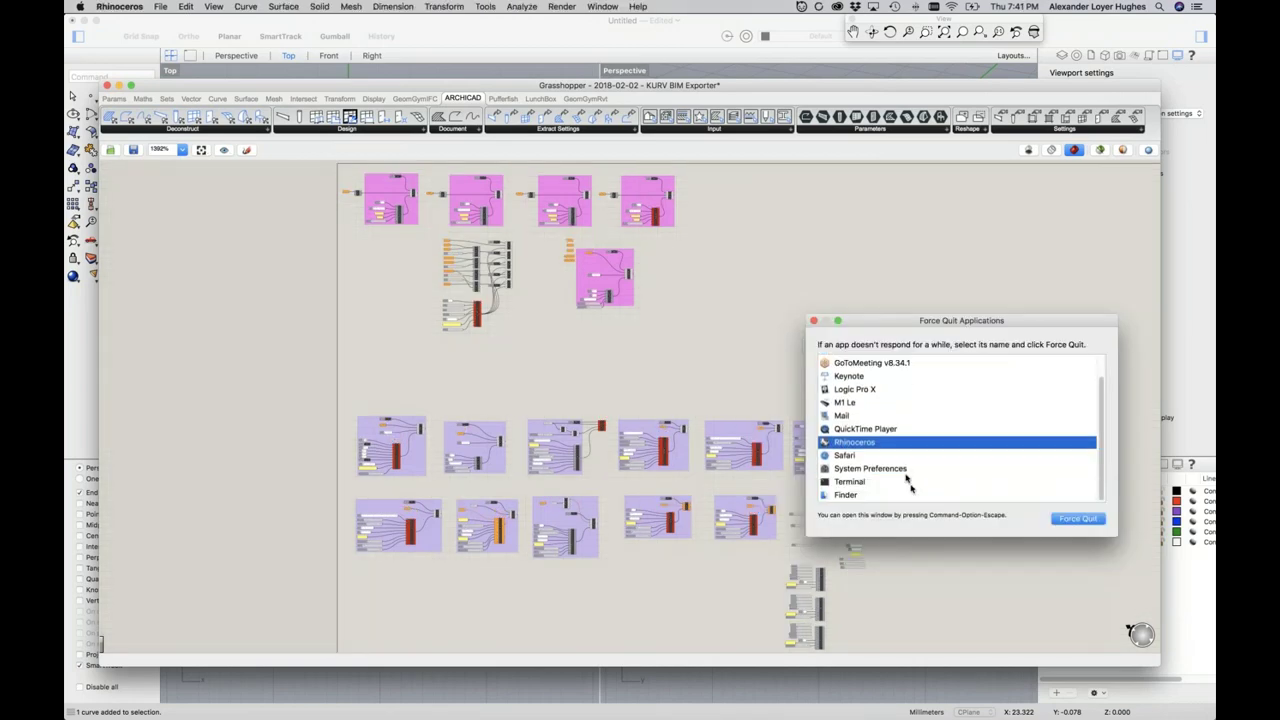
{"action": "left_click", "coordinate": [908, 482]}
{"action": "left_click", "coordinate": [1077, 518]}
{"action": "left_click", "coordinate": [1052, 377]}
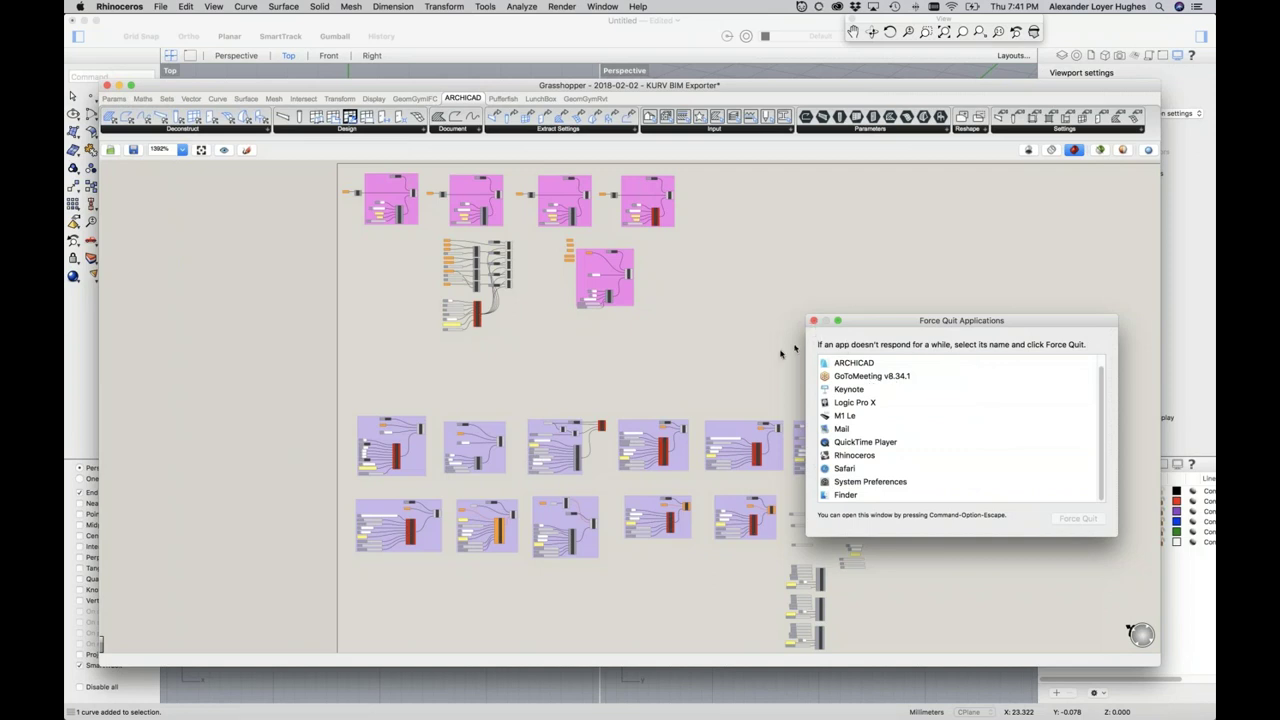
Move the Force Quit Applications window off the lower component groups and select M1 Le in its list
{"action": "left_click_drag", "start_coordinate": [855, 318], "coordinate": [853, 205]}
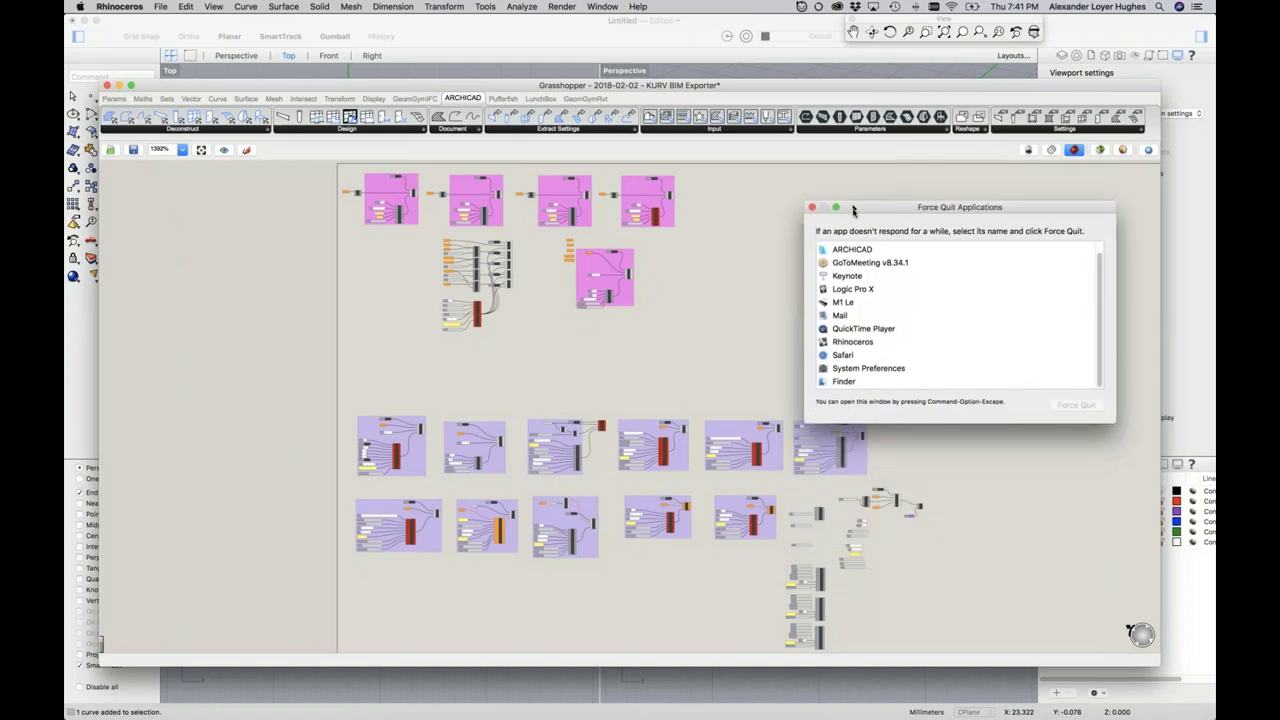
{"action": "left_click", "coordinate": [877, 302]}
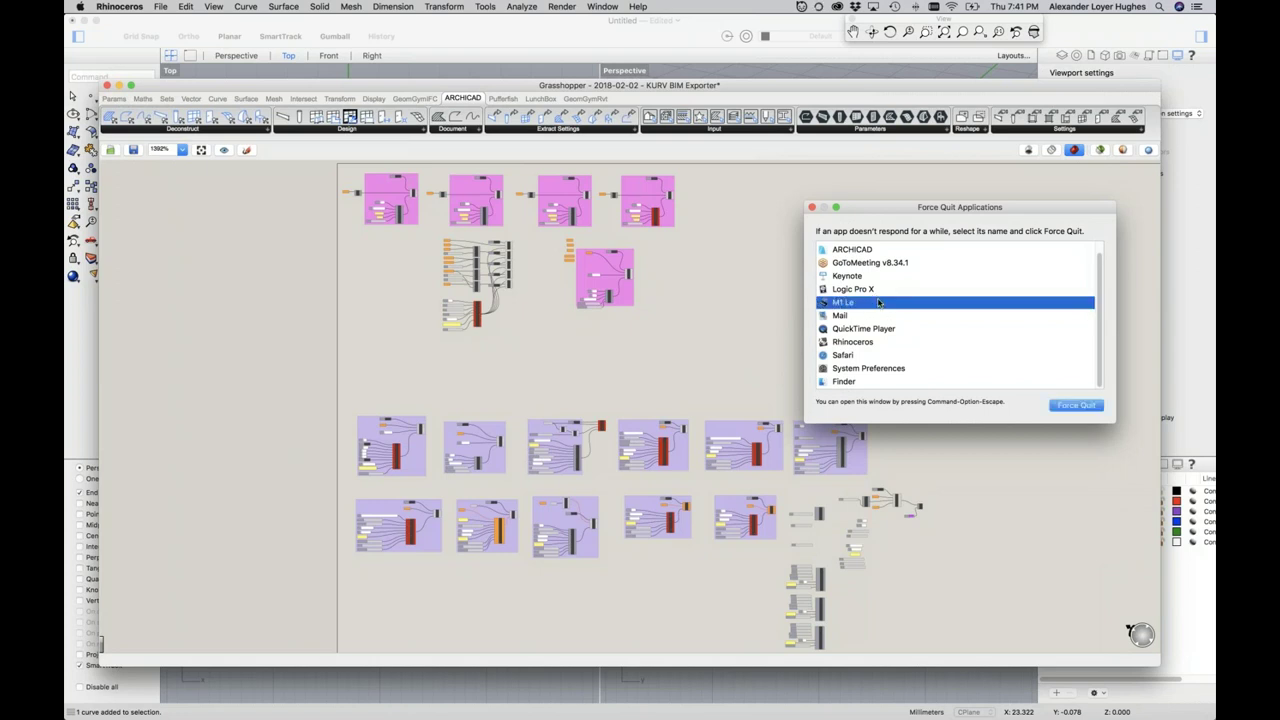